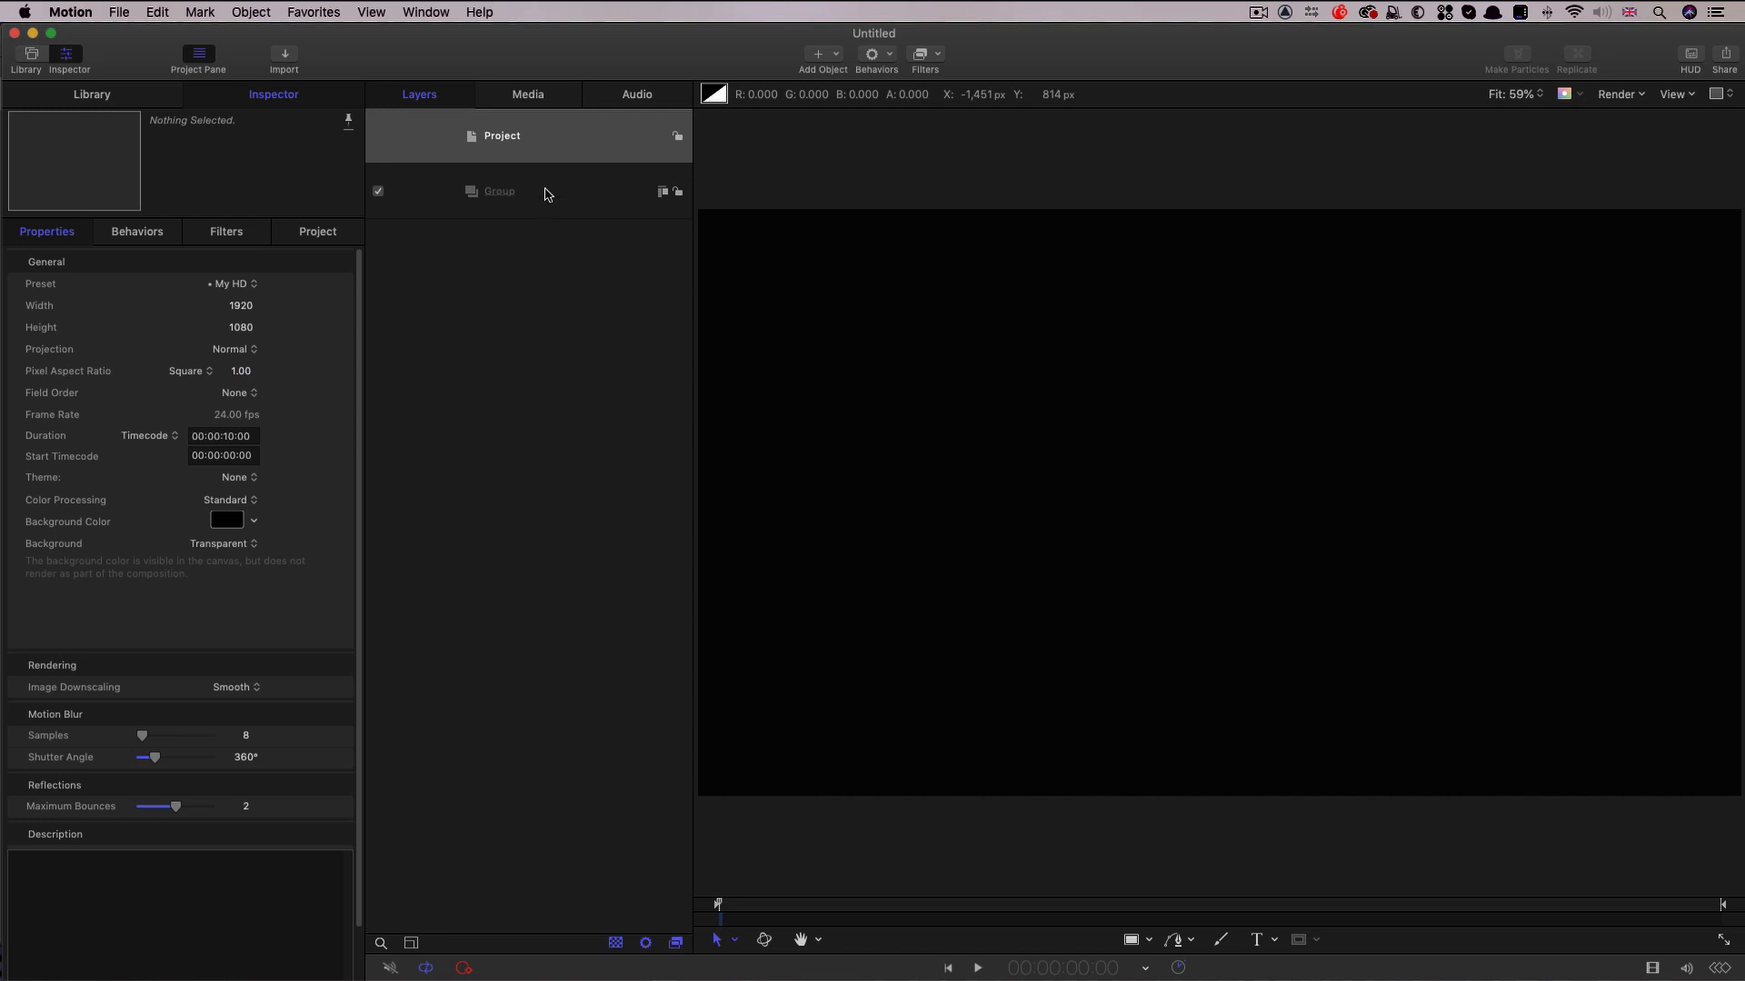
# Draw a circle with a radius of about 158 just below the middle of the canvas.
pyautogui.click(546, 194)
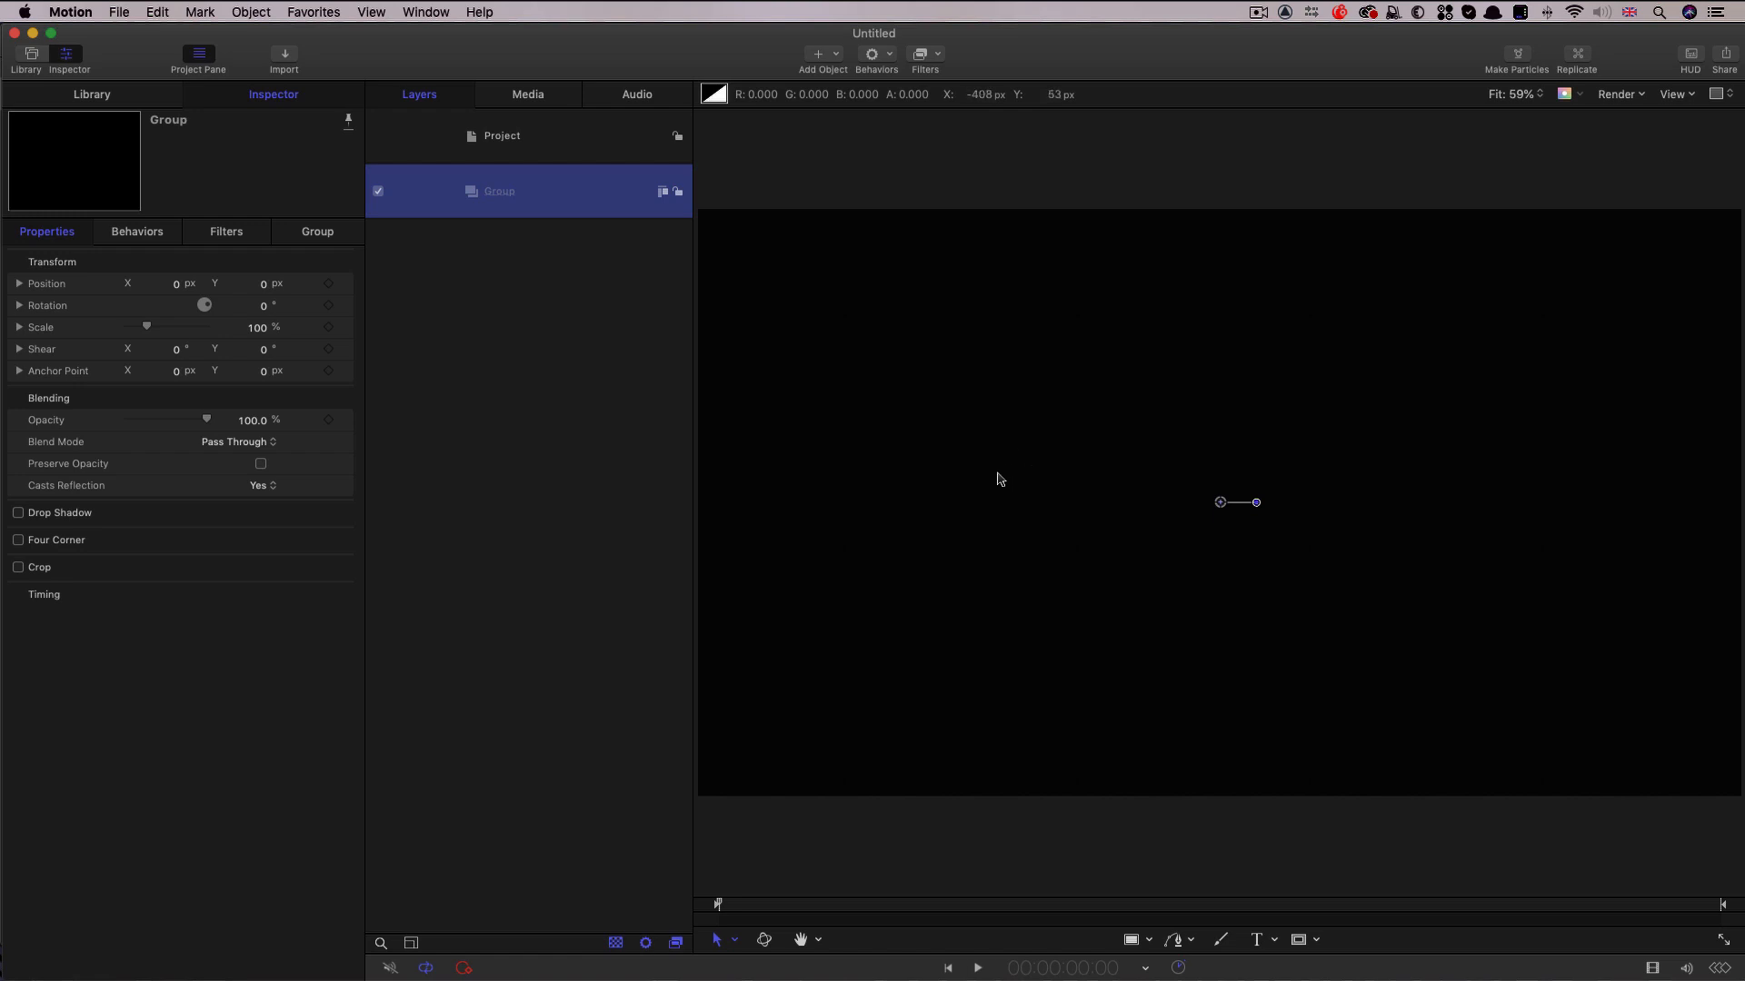
pyautogui.click(998, 479)
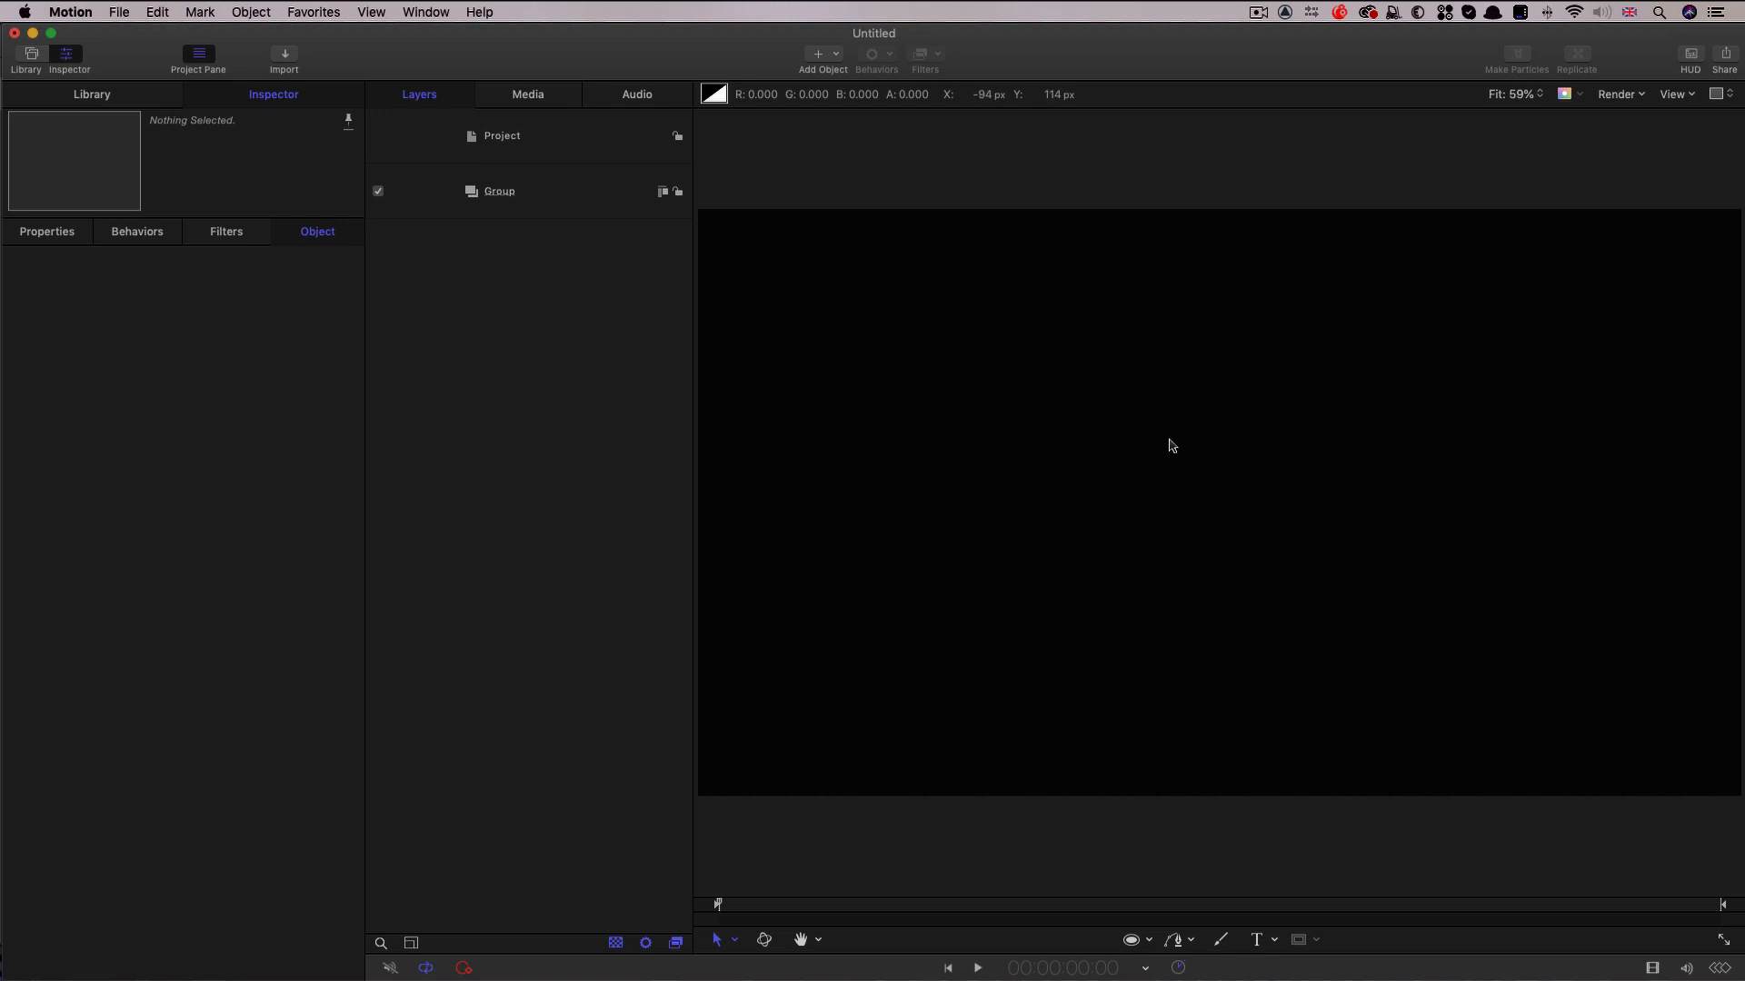
pyautogui.click(1131, 939)
pyautogui.moveTo(1084, 438)
pyautogui.mouseDown()
pyautogui.moveTo(1258, 612)
pyautogui.moveTo(1259, 577)
pyautogui.mouseUp()
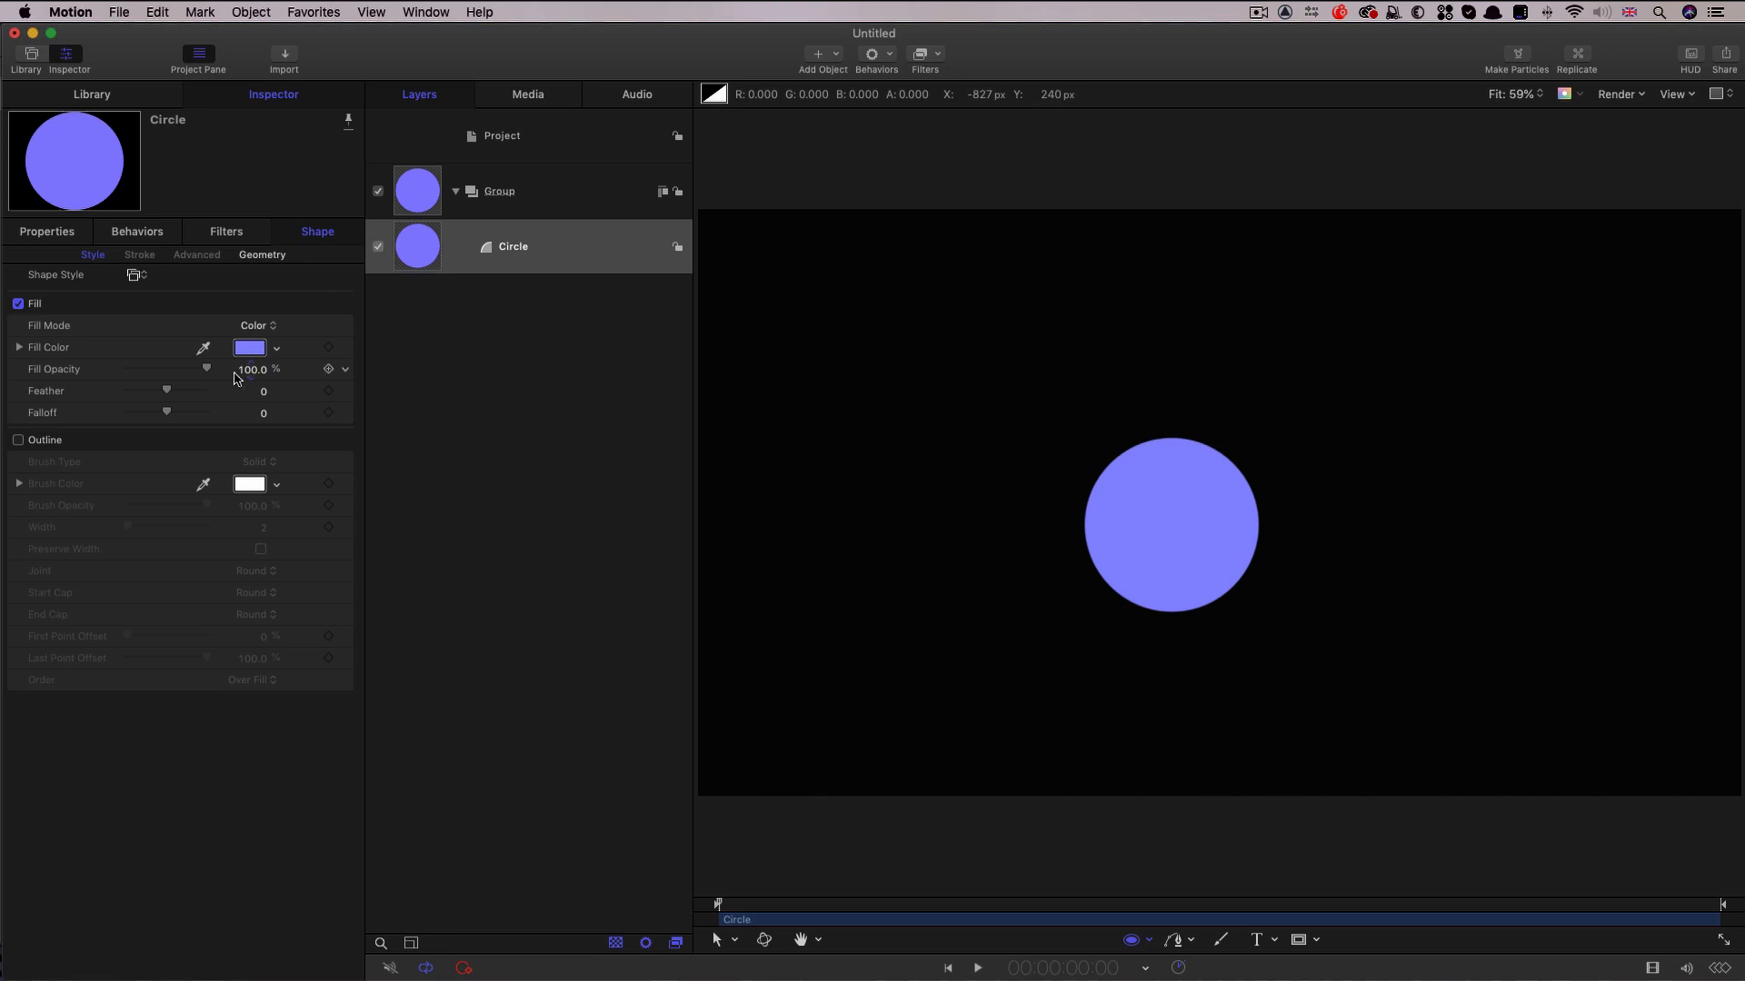
# Fill the circle with white and set its radius to 200.
pyautogui.click(250, 351)
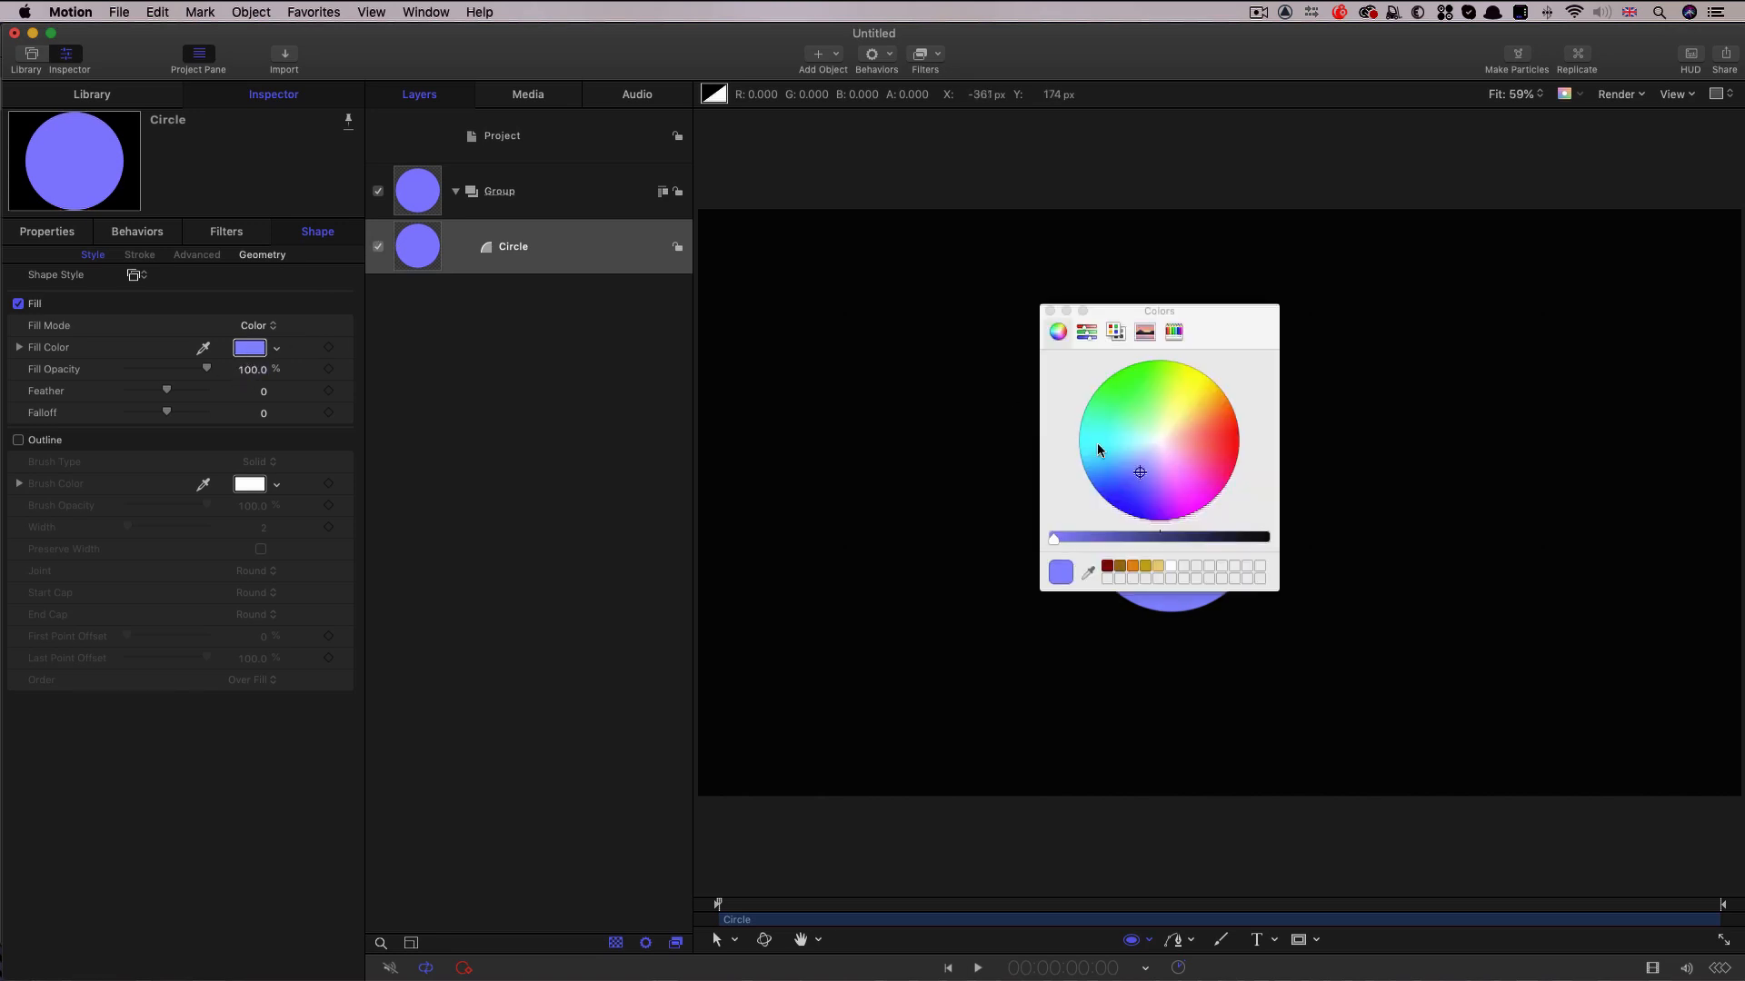
pyautogui.click(1170, 568)
pyautogui.click(1050, 311)
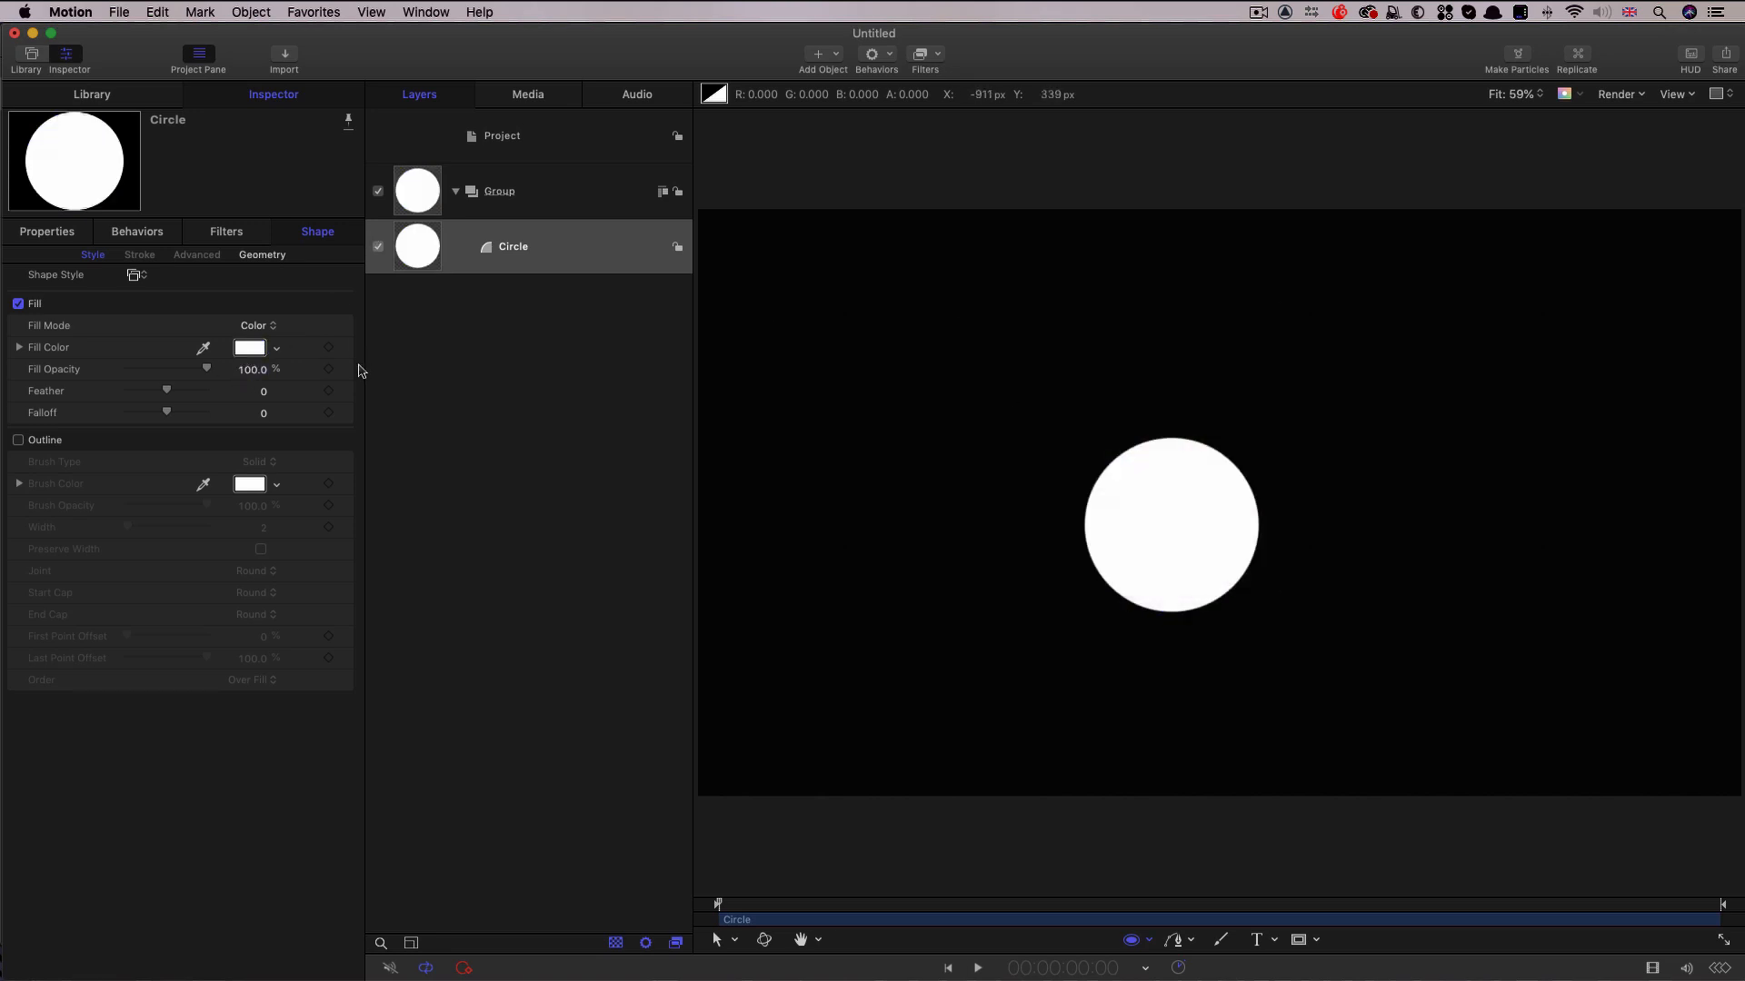
pyautogui.click(259, 256)
pyautogui.click(248, 325)
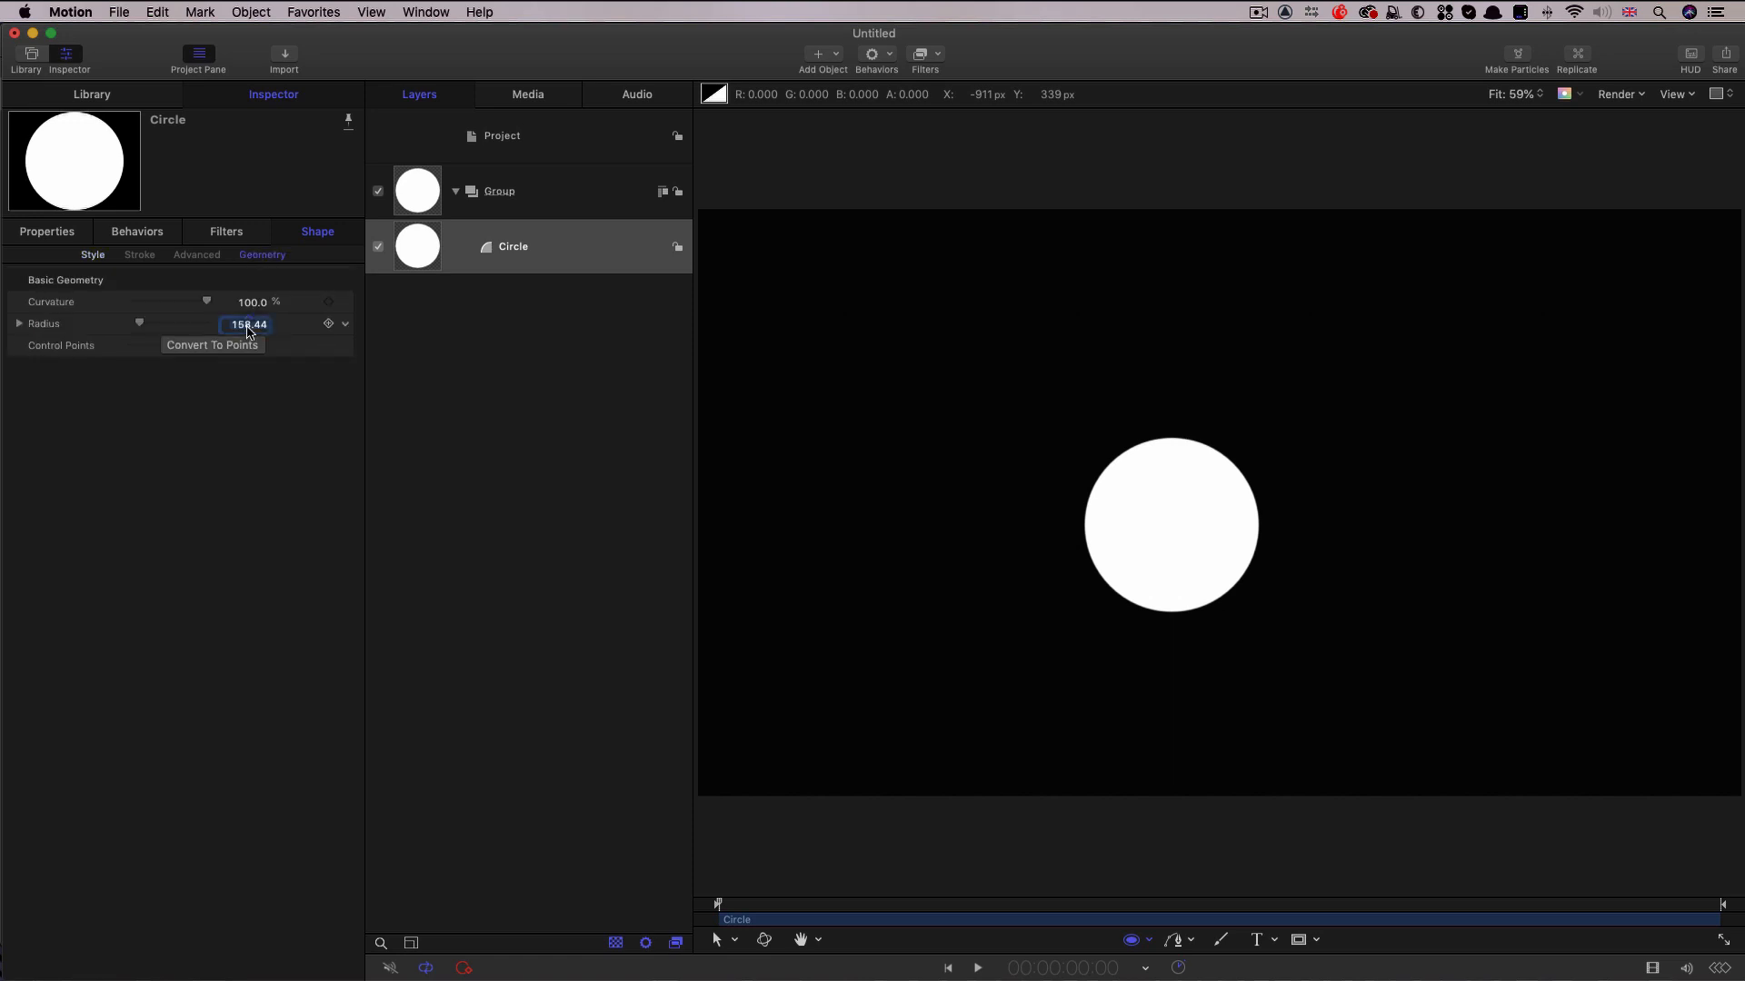
pyautogui.write('200')
pyautogui.press('Return')
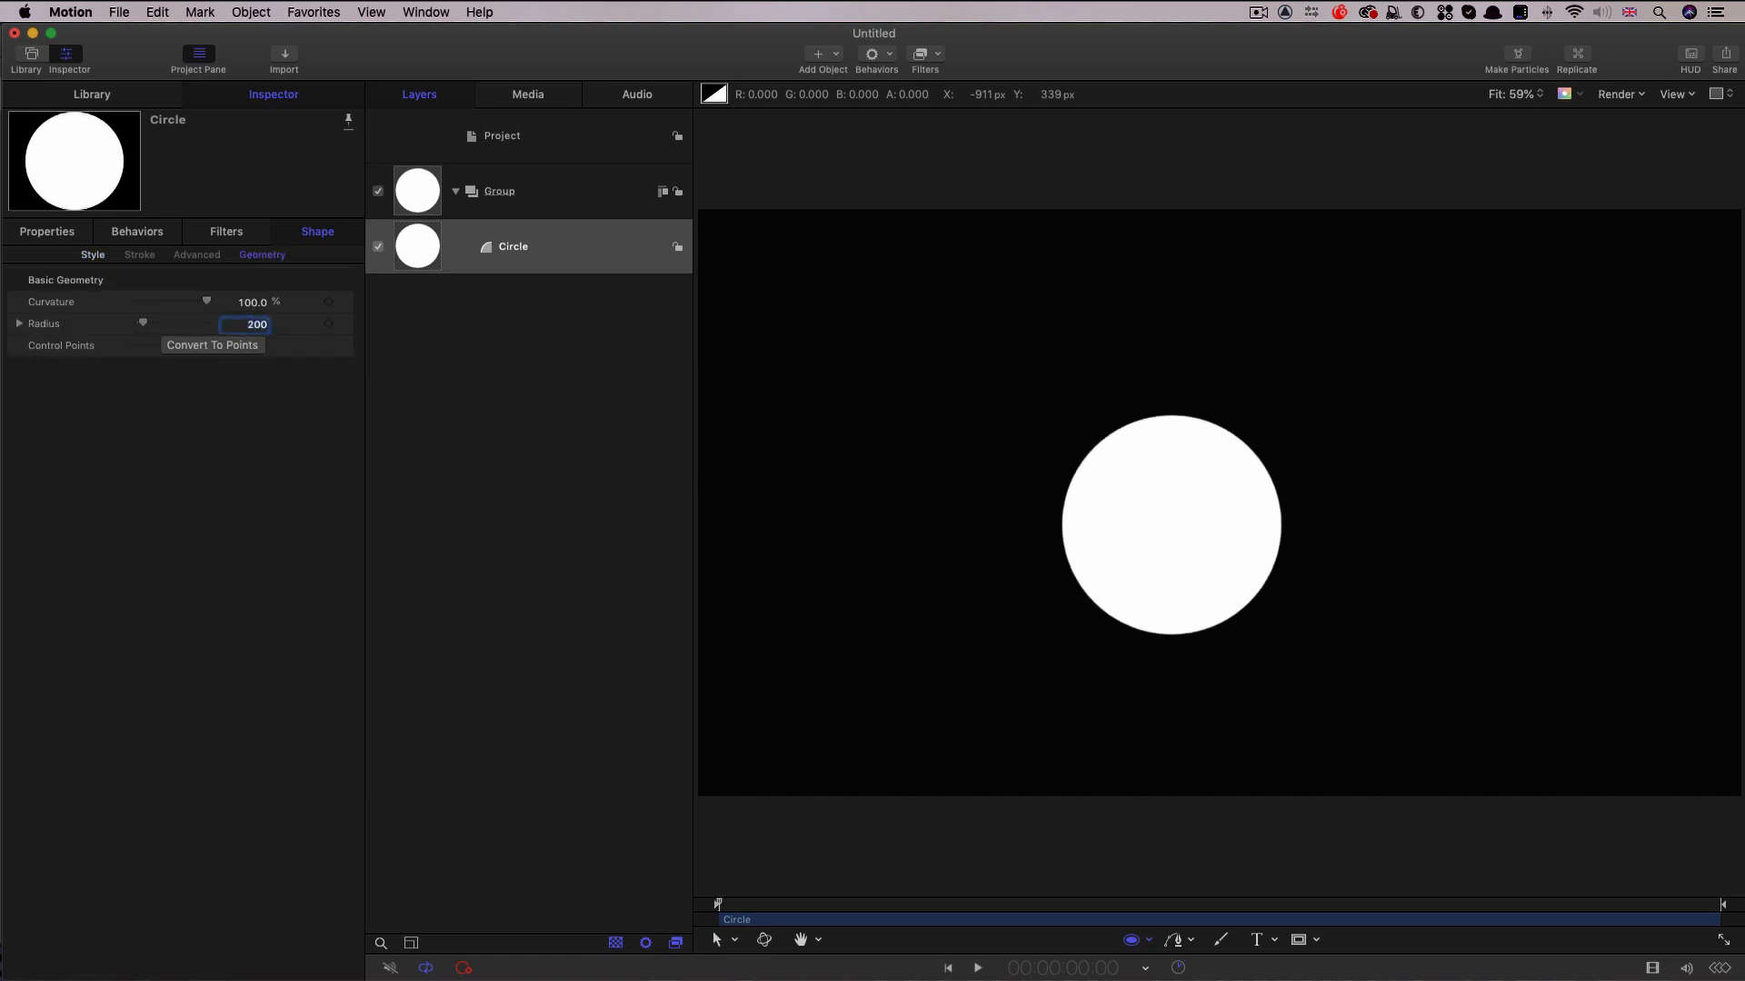
# Duplicate the circle and move the copy to the right and slightly up so that it just overlaps the original.
pyautogui.rightClick(418, 248)
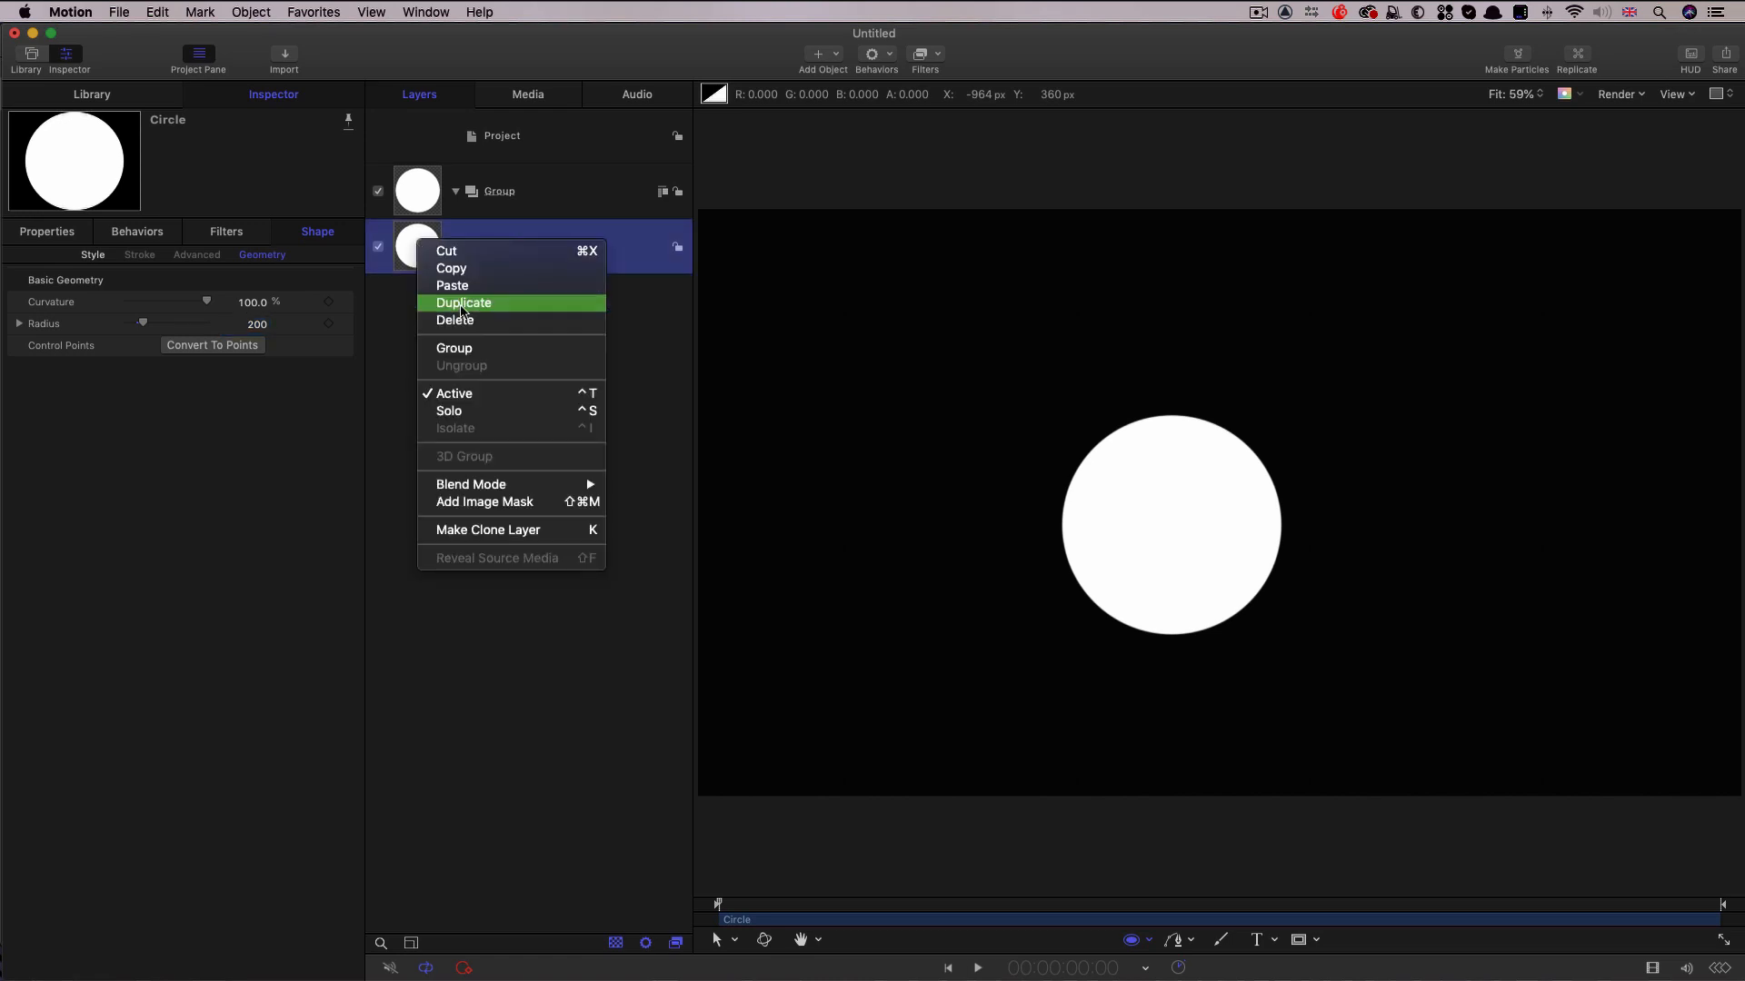
pyautogui.click(464, 312)
pyautogui.moveTo(1172, 522); pyautogui.dragTo(1373, 481)
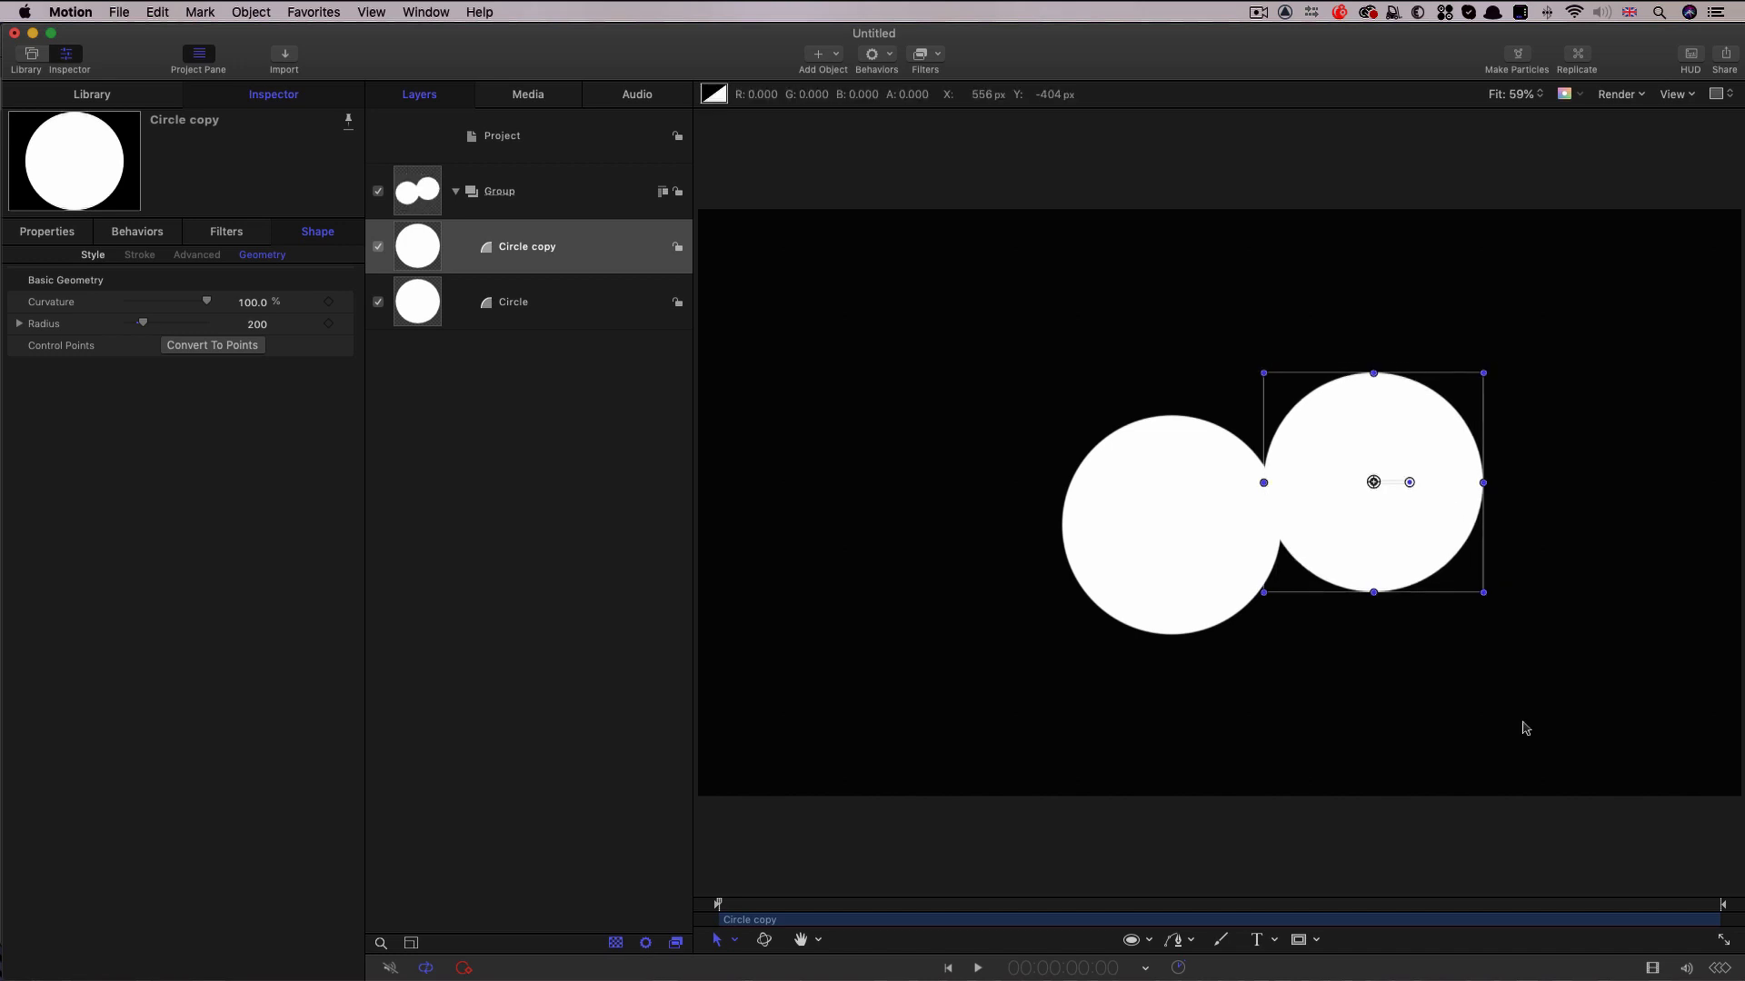
# Apply a Gaussian Blur filter to the group of circles and set its amount to 400.
pyautogui.click(424, 193)
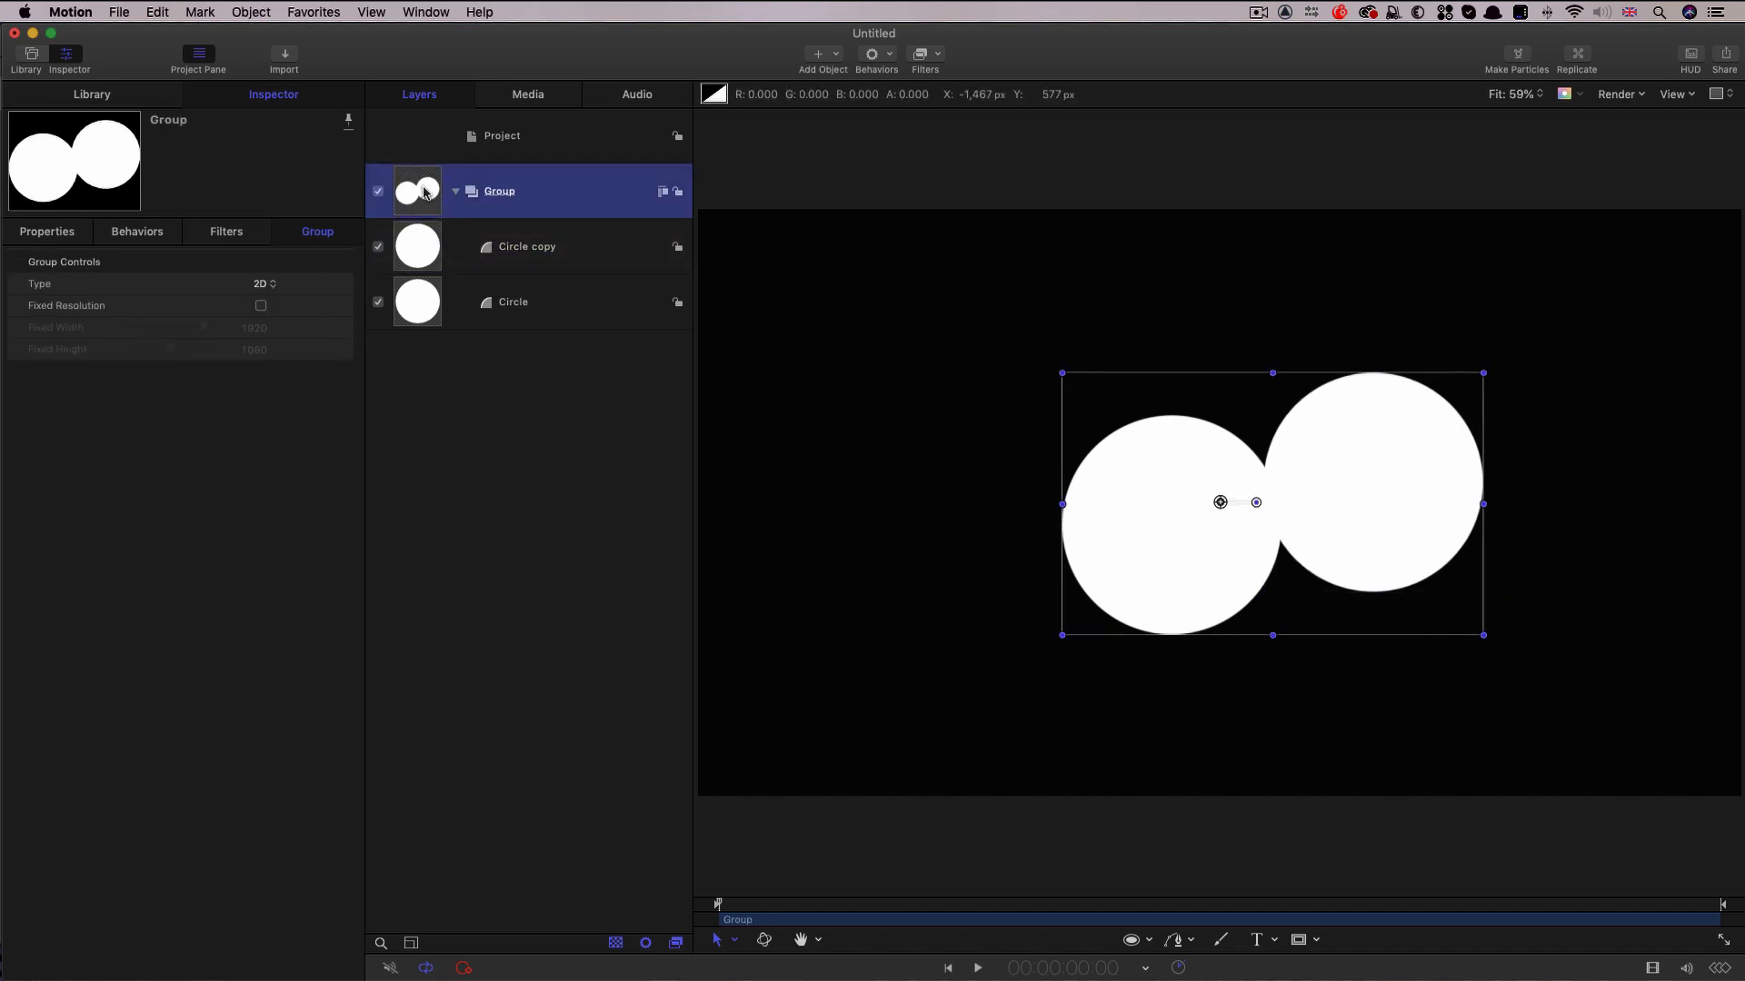
pyautogui.click(940, 53)
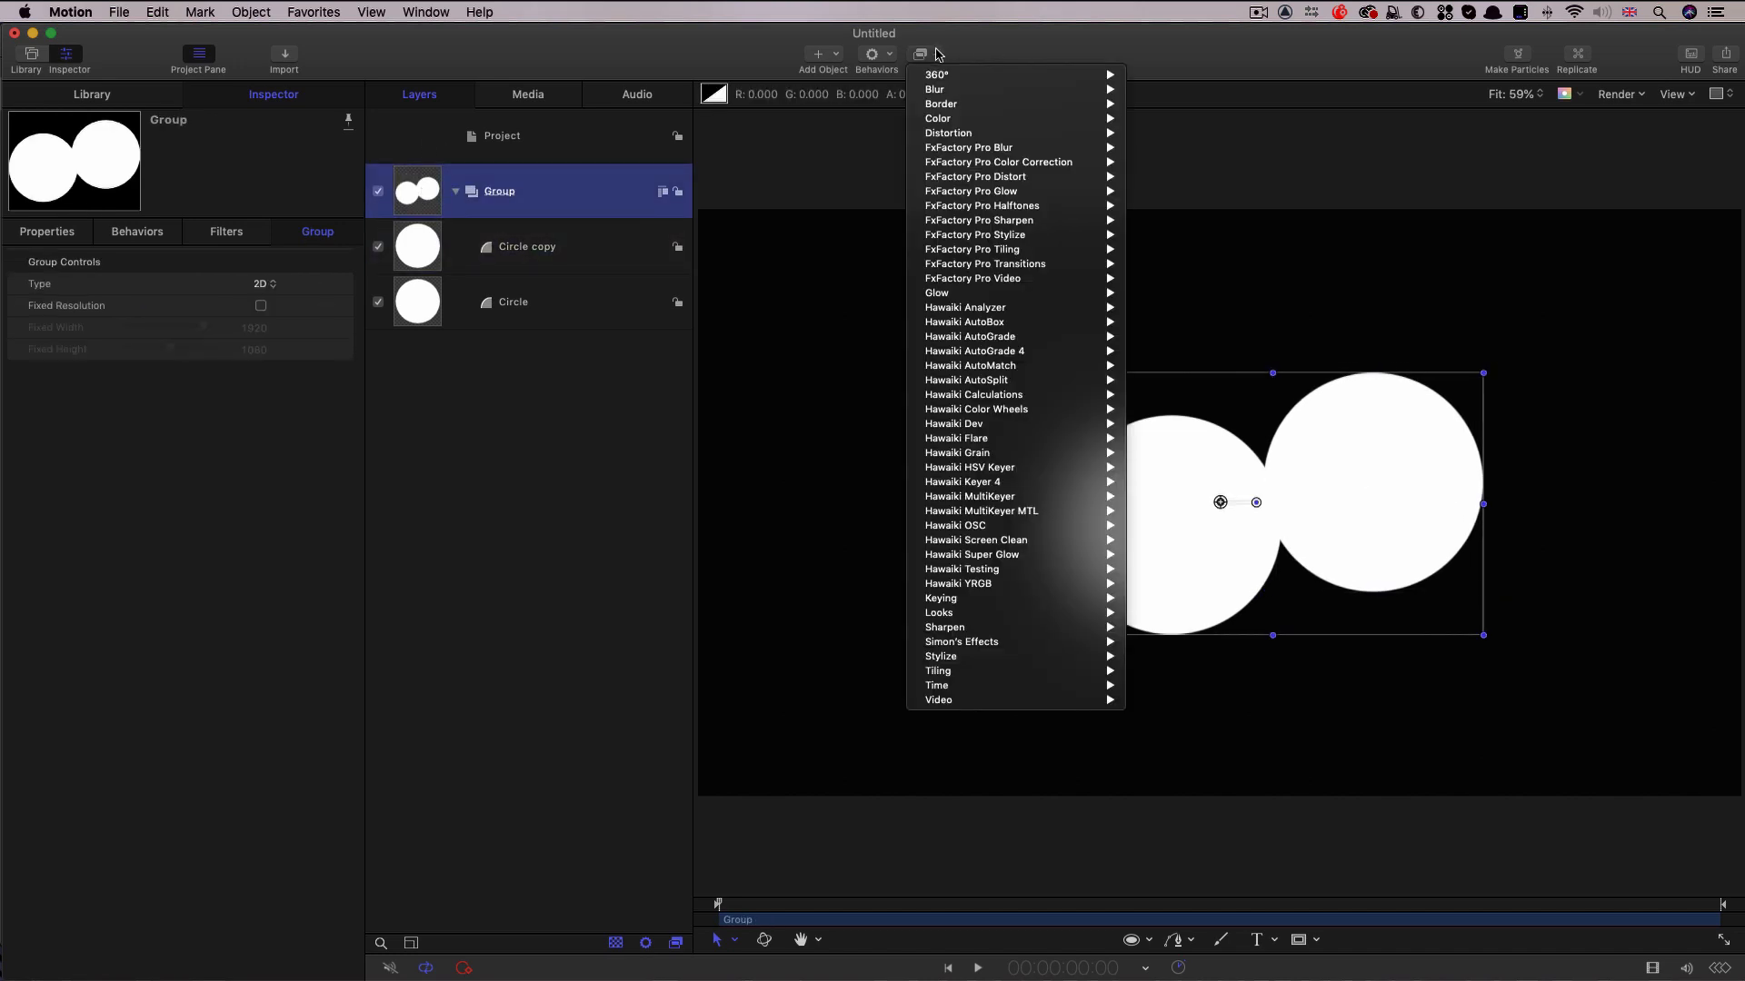
pyautogui.moveTo(939, 92)
pyautogui.click(1205, 162)
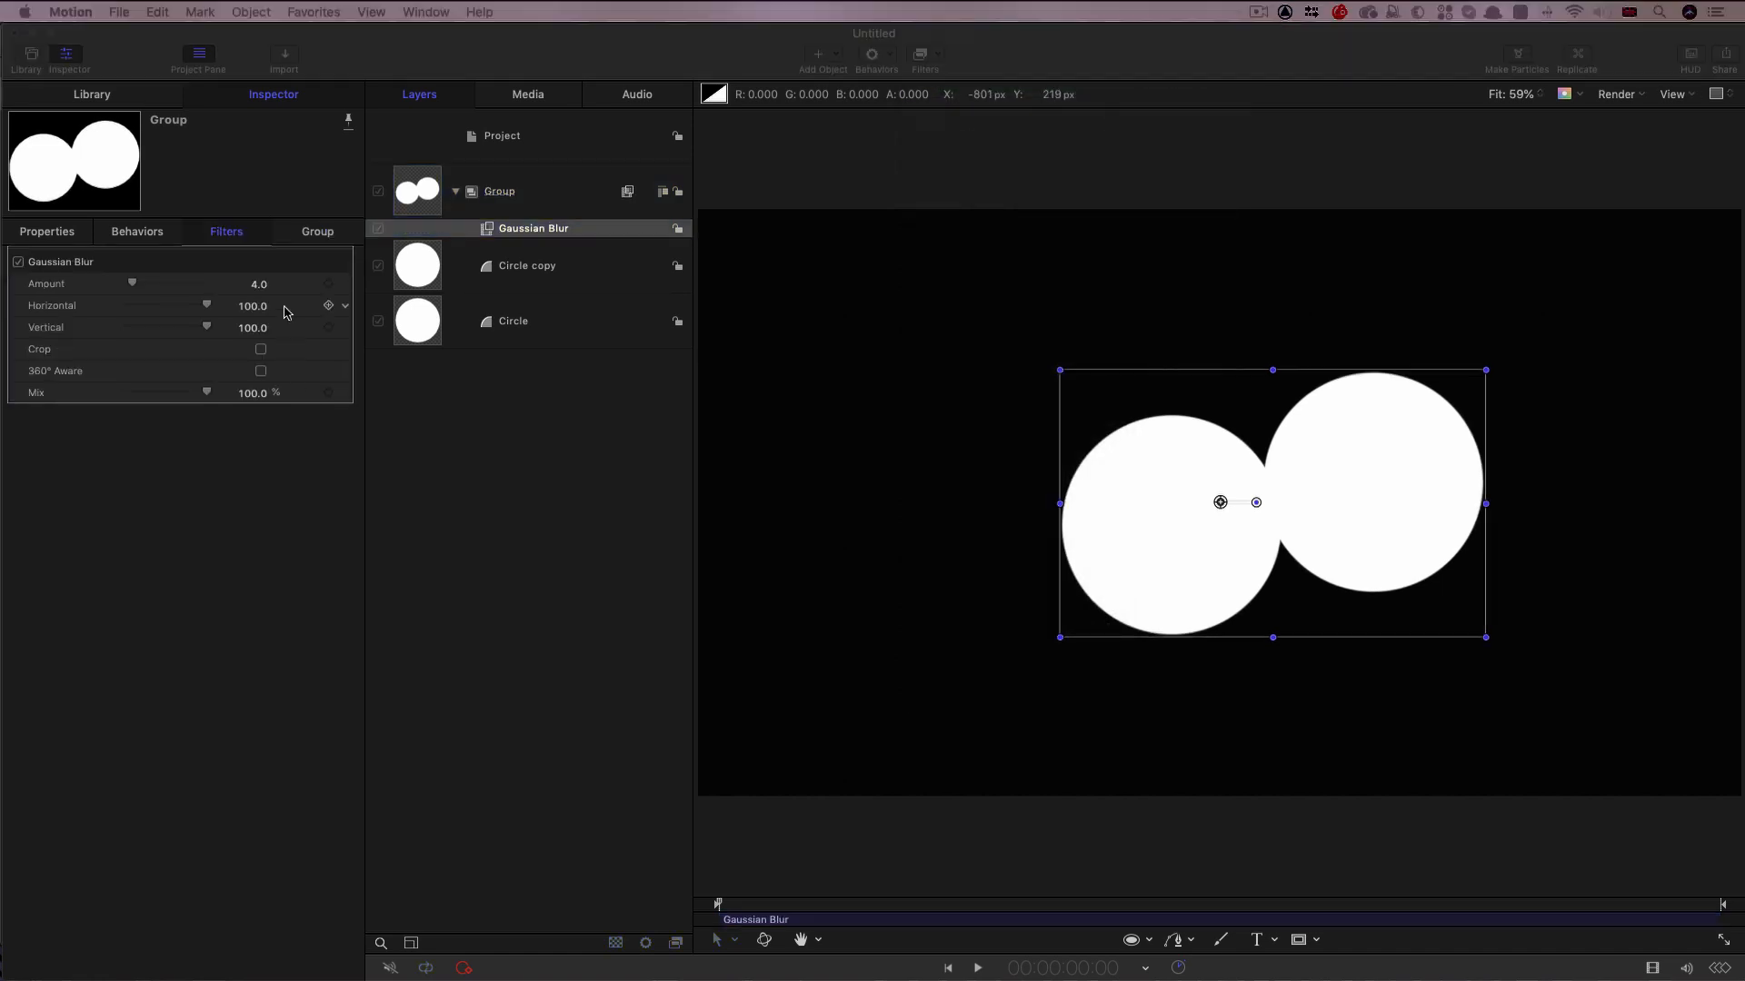
pyautogui.click(258, 284)
pyautogui.write('400')
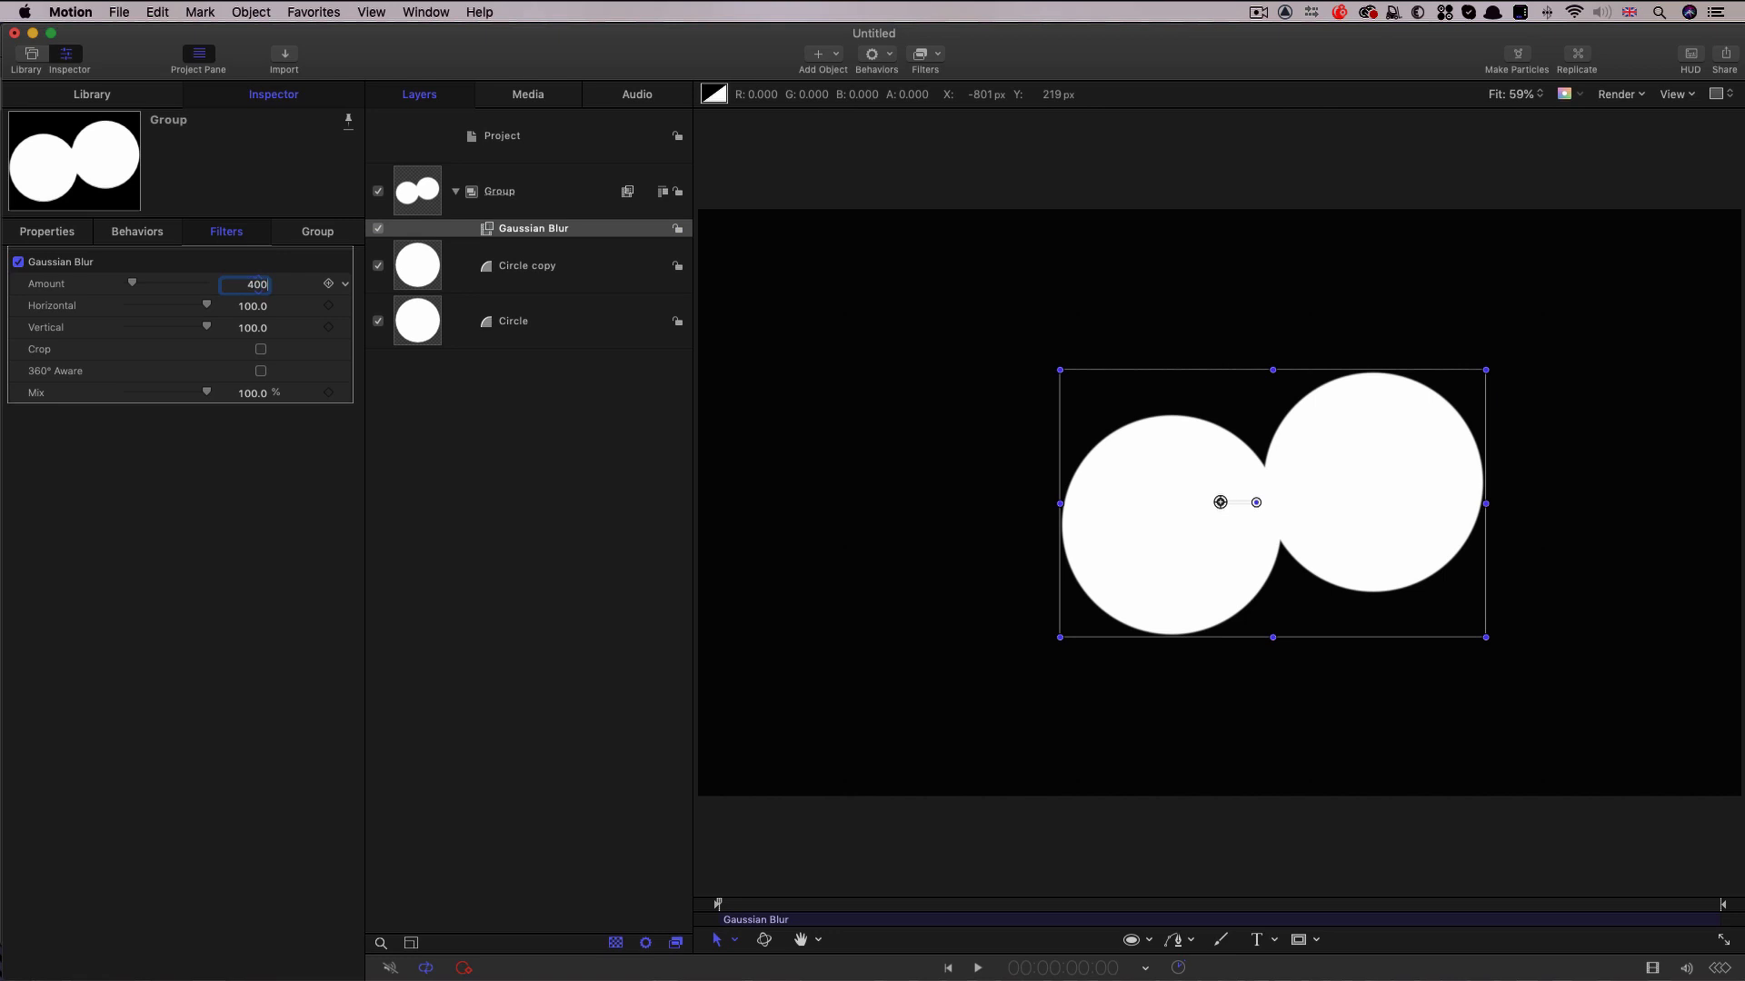
pyautogui.press('Return')
# Add a Levels filter to the blurred group and switch its histogram to the Alpha channel.
pyautogui.click(921, 53)
pyautogui.moveTo(945, 119)
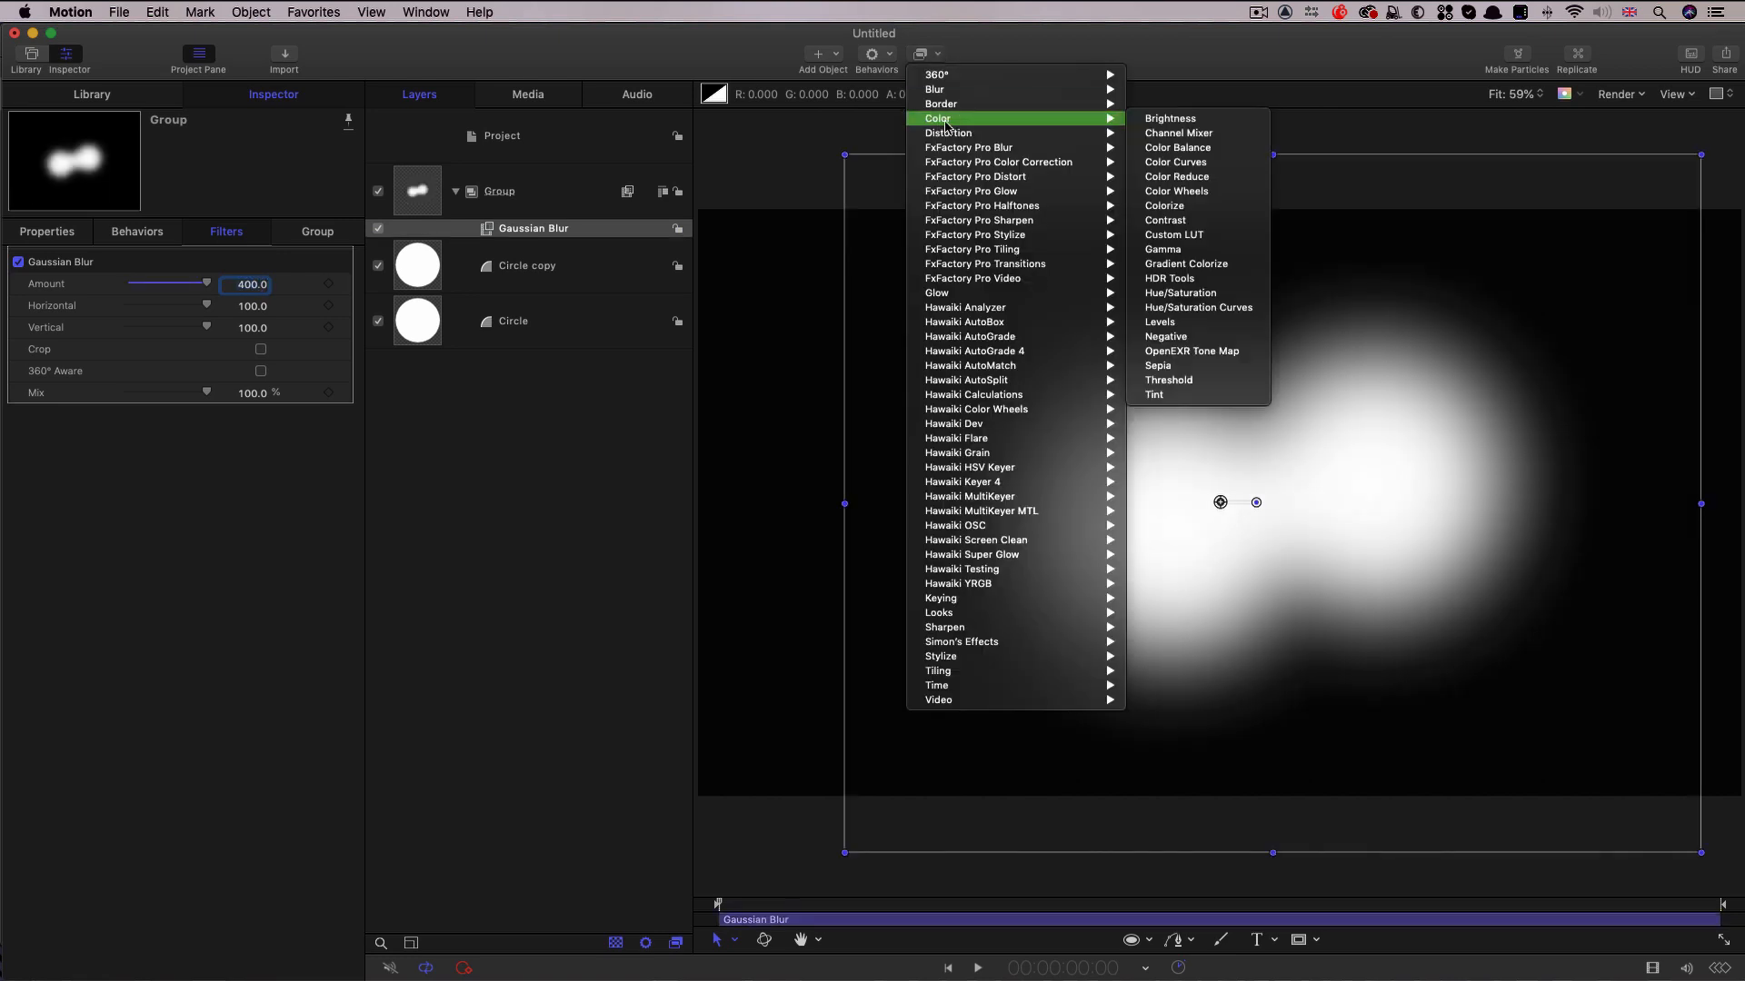
pyautogui.click(1207, 325)
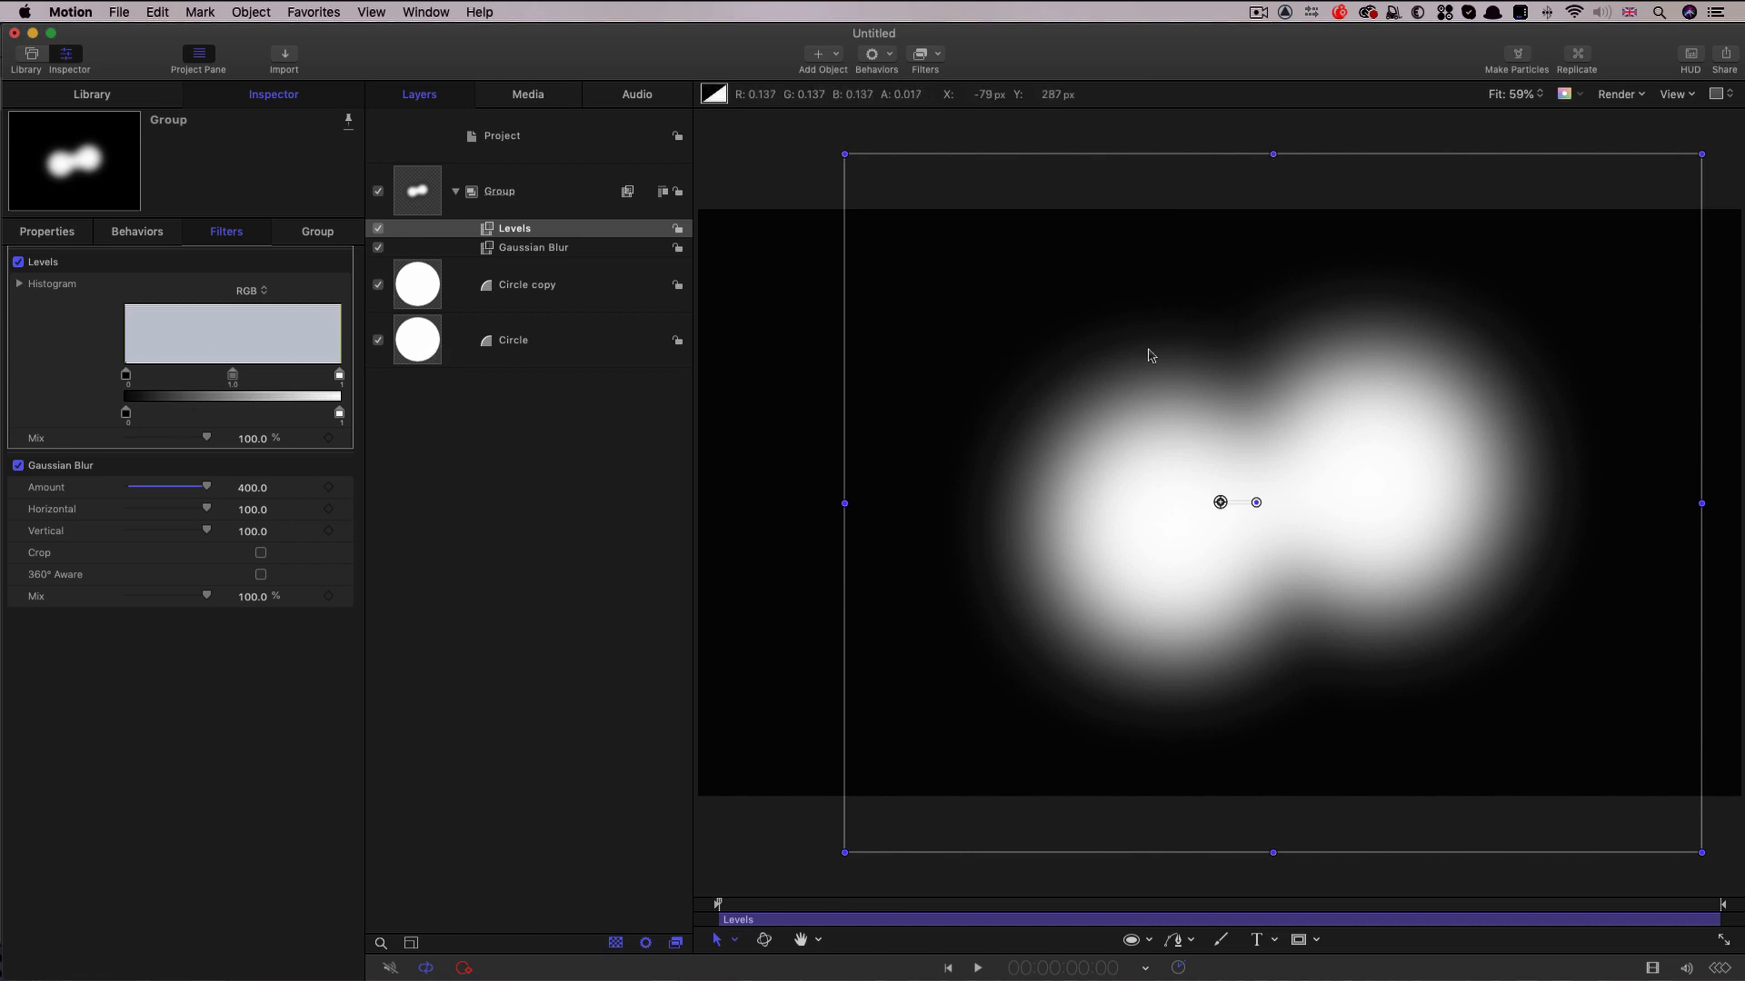
pyautogui.click(251, 291)
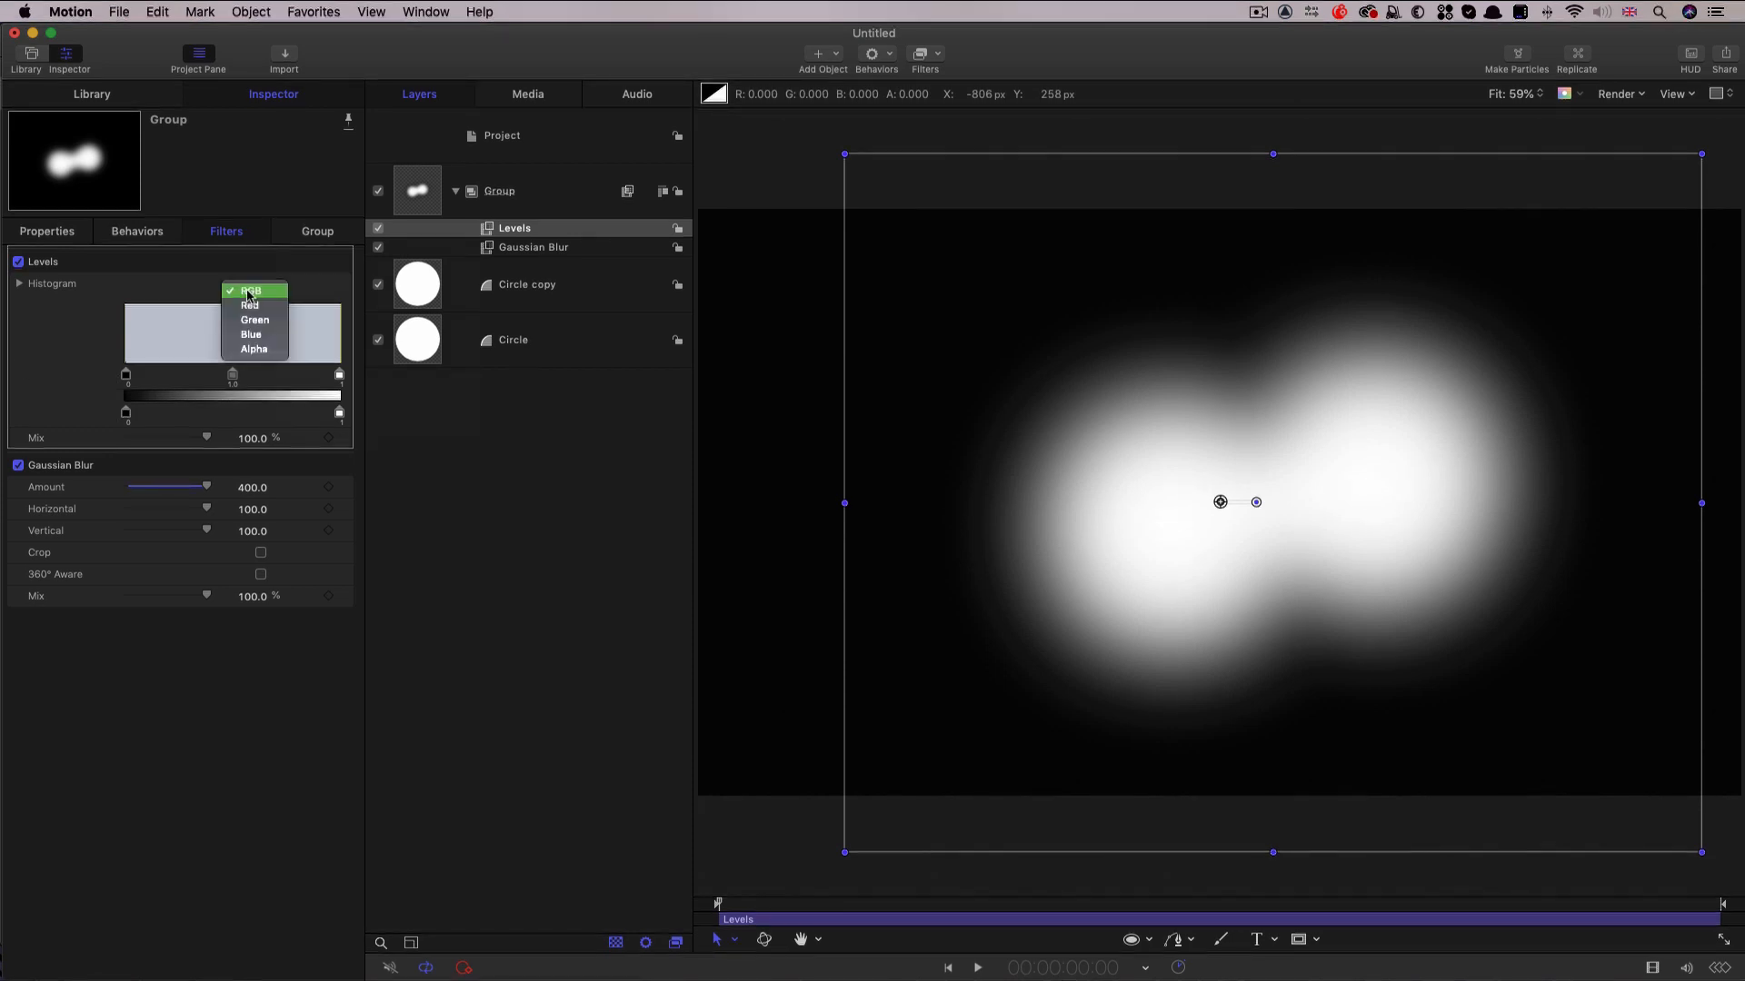
pyautogui.click(253, 351)
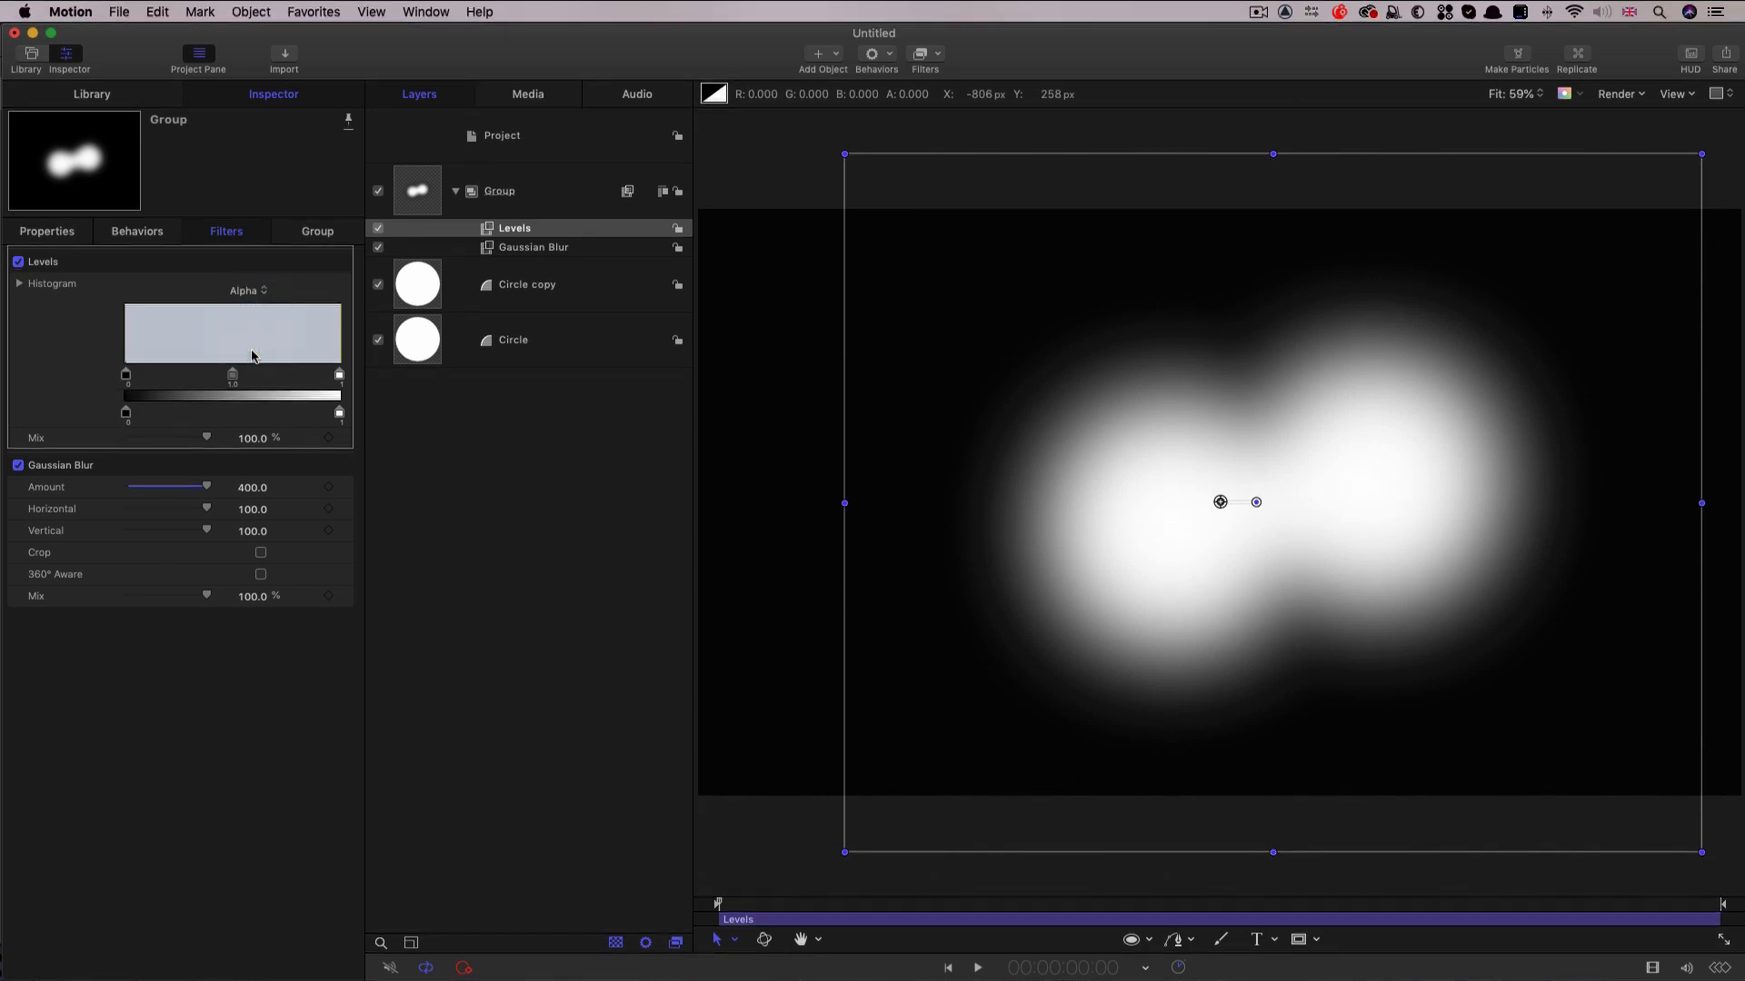
# Set the Levels filter's Opacity values to 0.5 for Black In and 0.51 for White In.
pyautogui.click(21, 285)
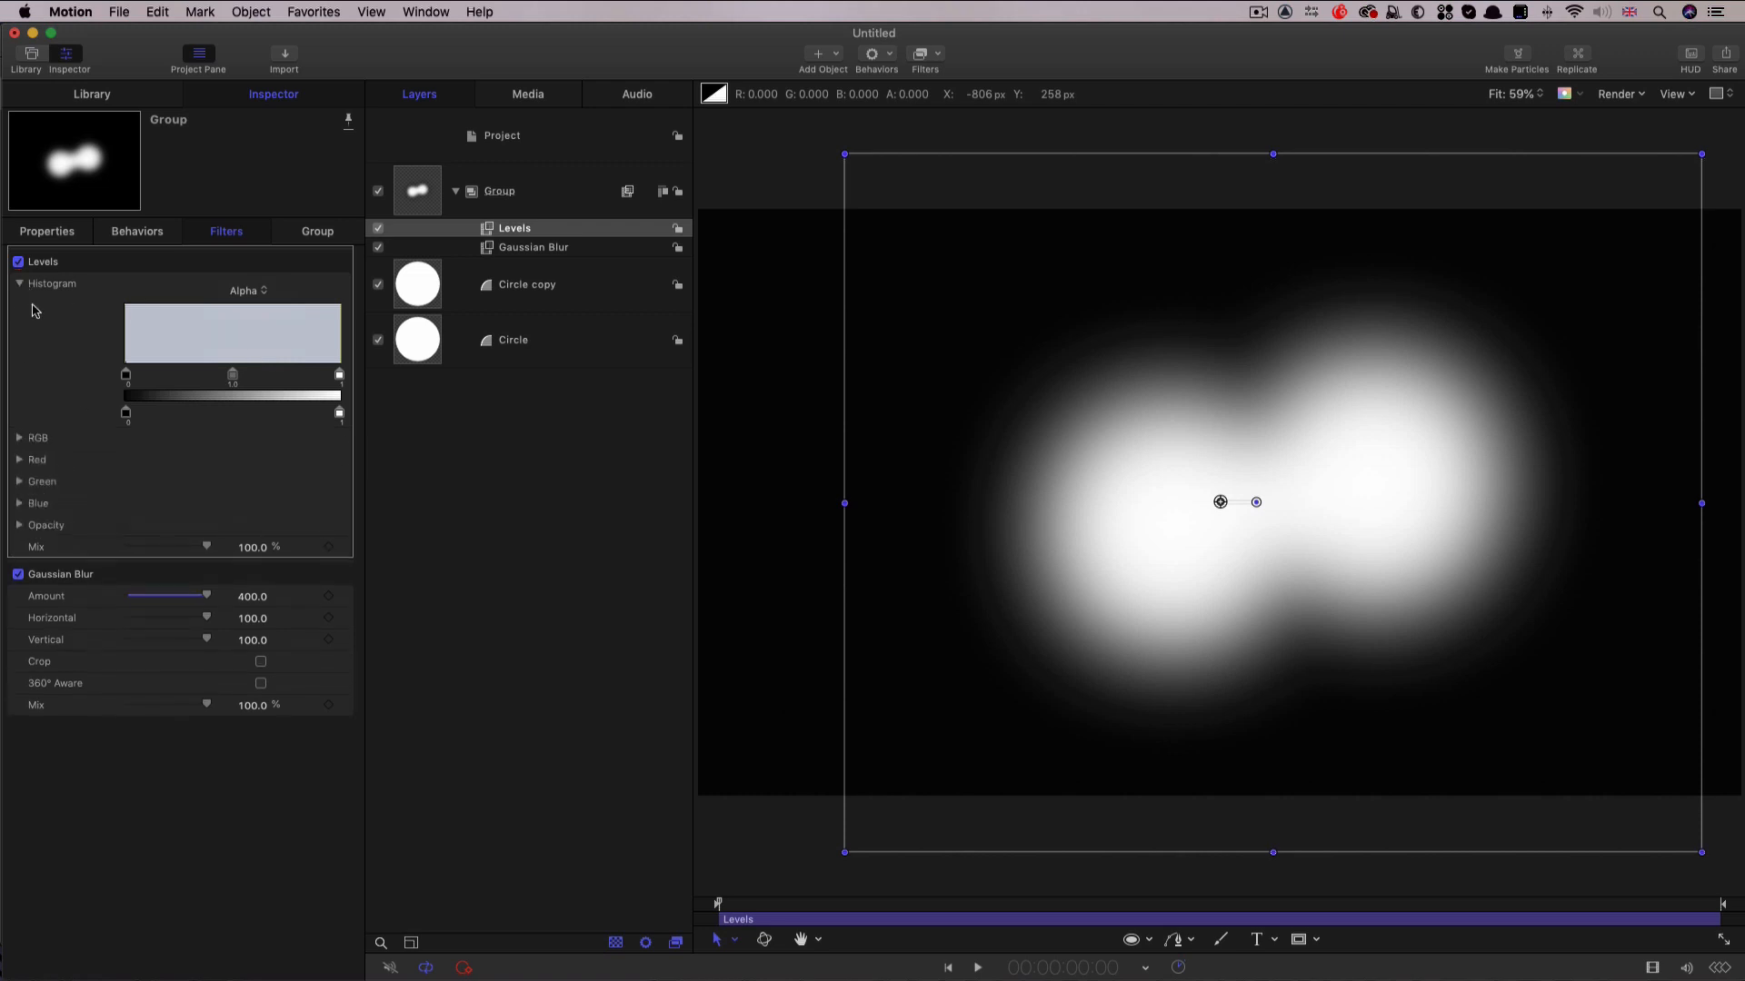
pyautogui.click(21, 526)
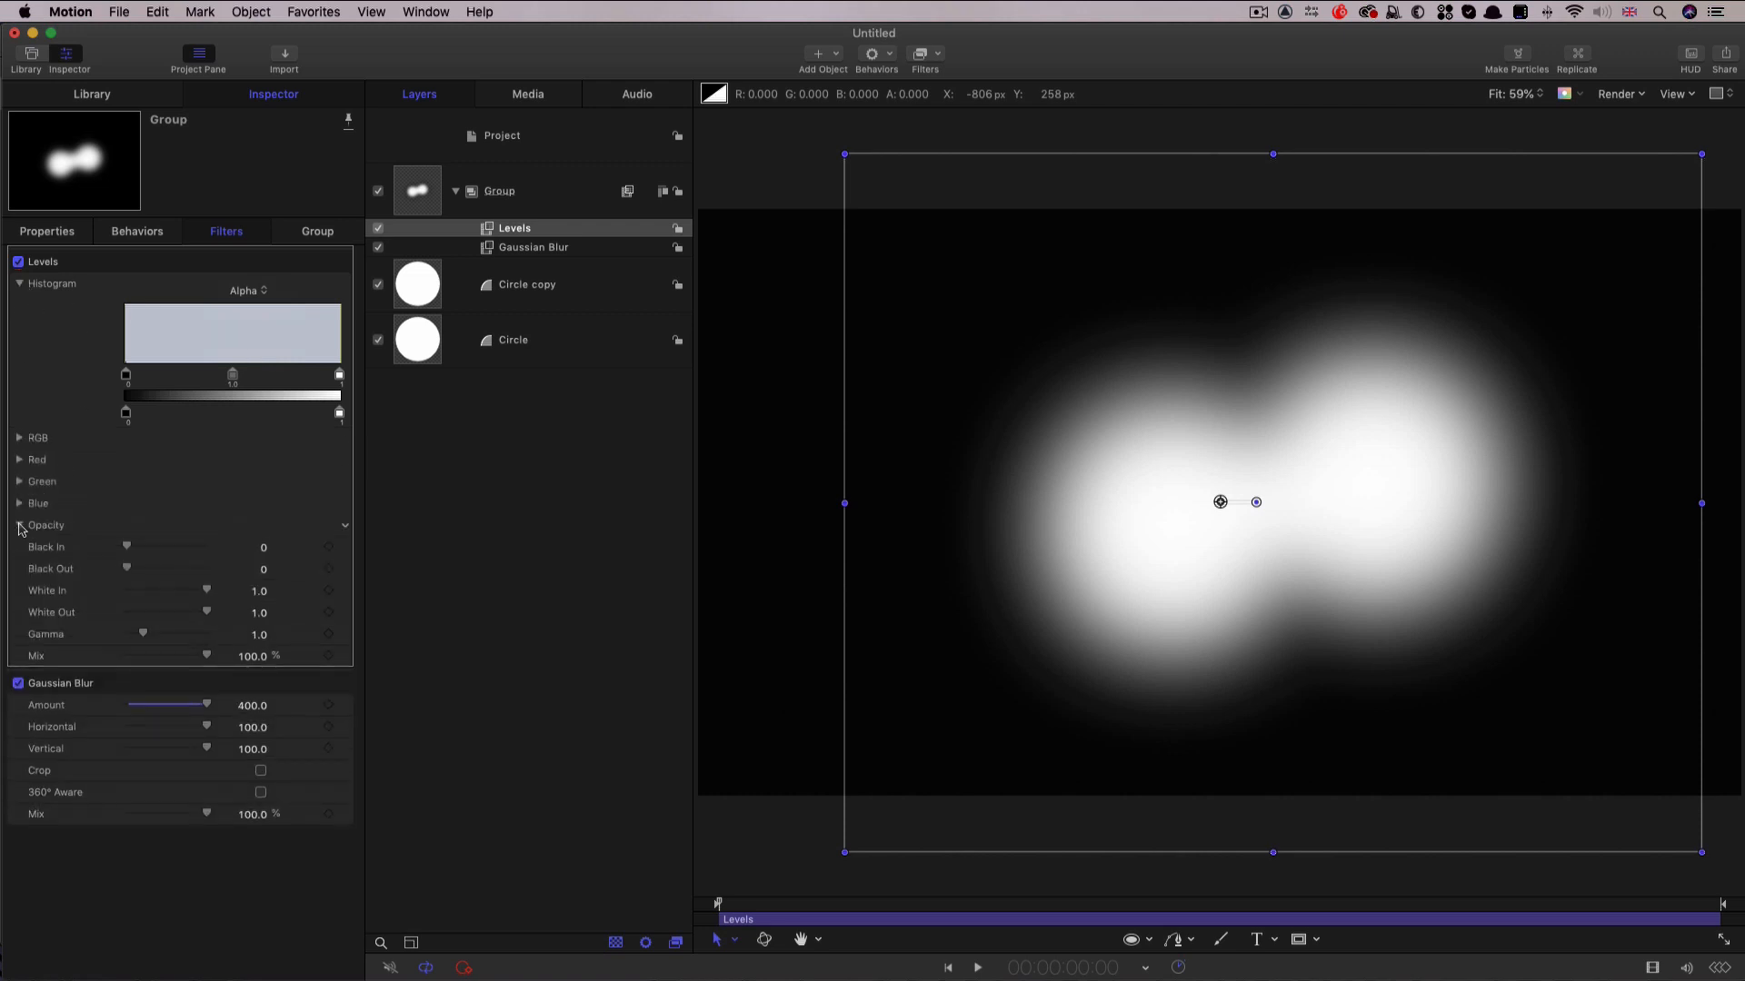
pyautogui.click(262, 548)
pyautogui.write('0.5')
pyautogui.press('Return')
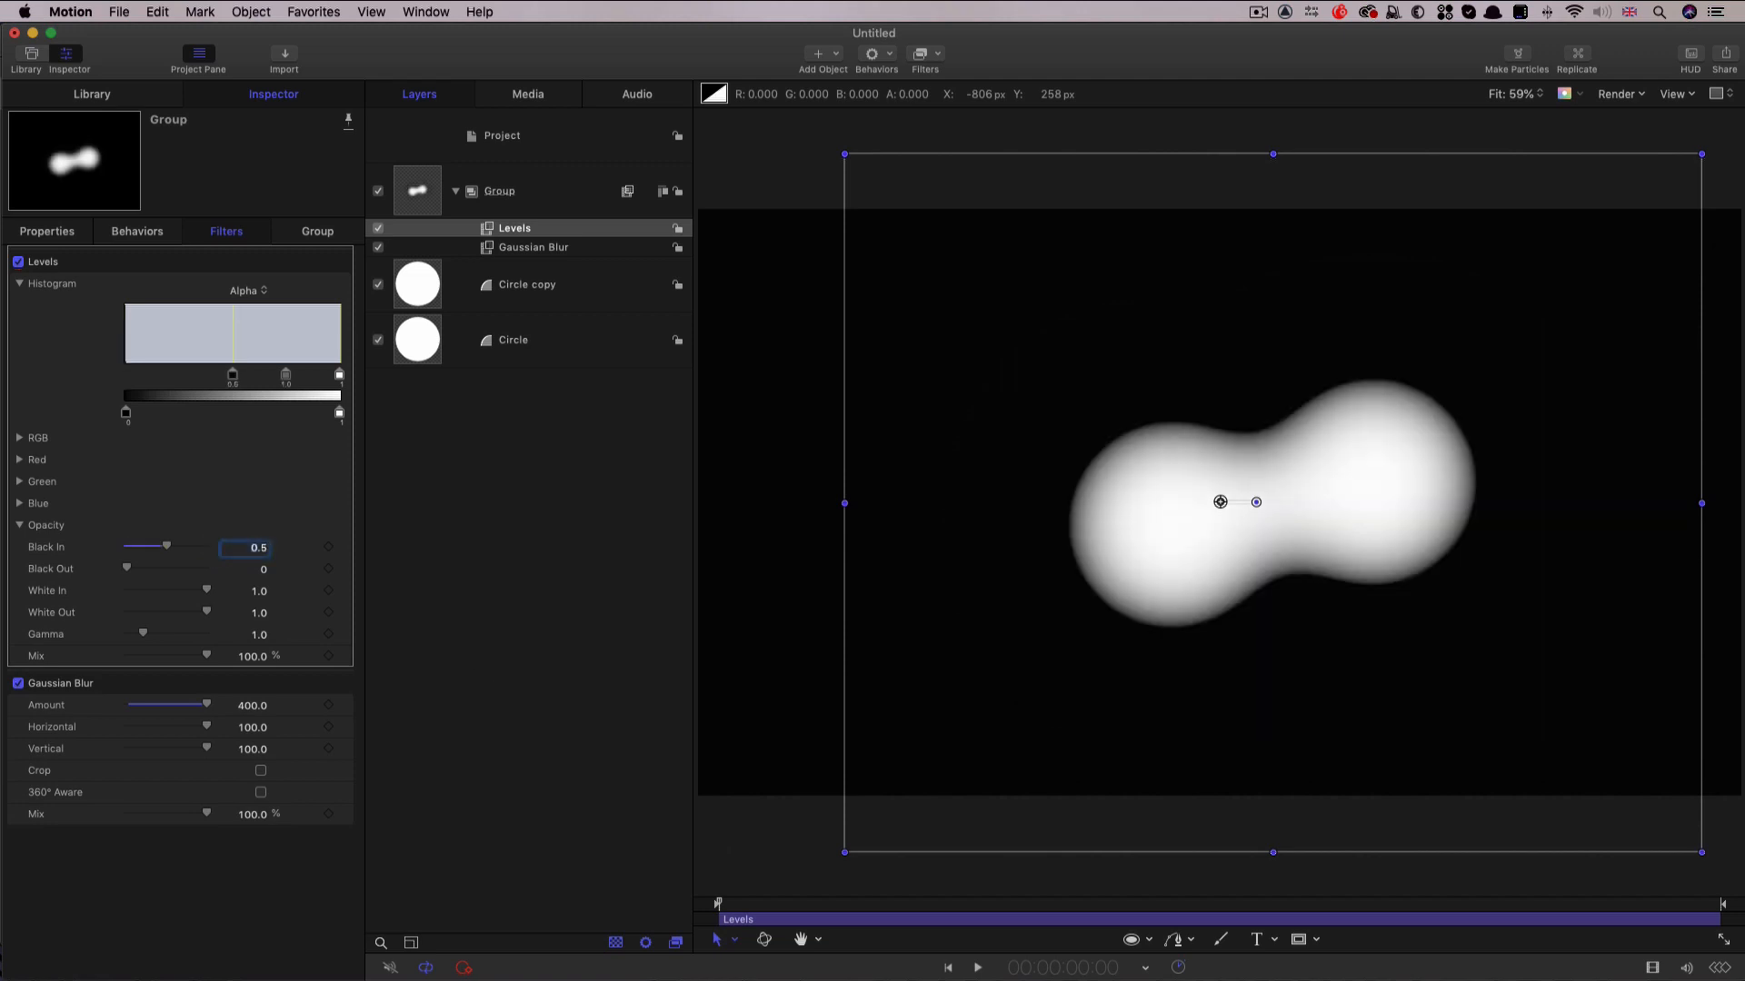
pyautogui.click(262, 591)
pyautogui.write('0.51')
pyautogui.press('Return')
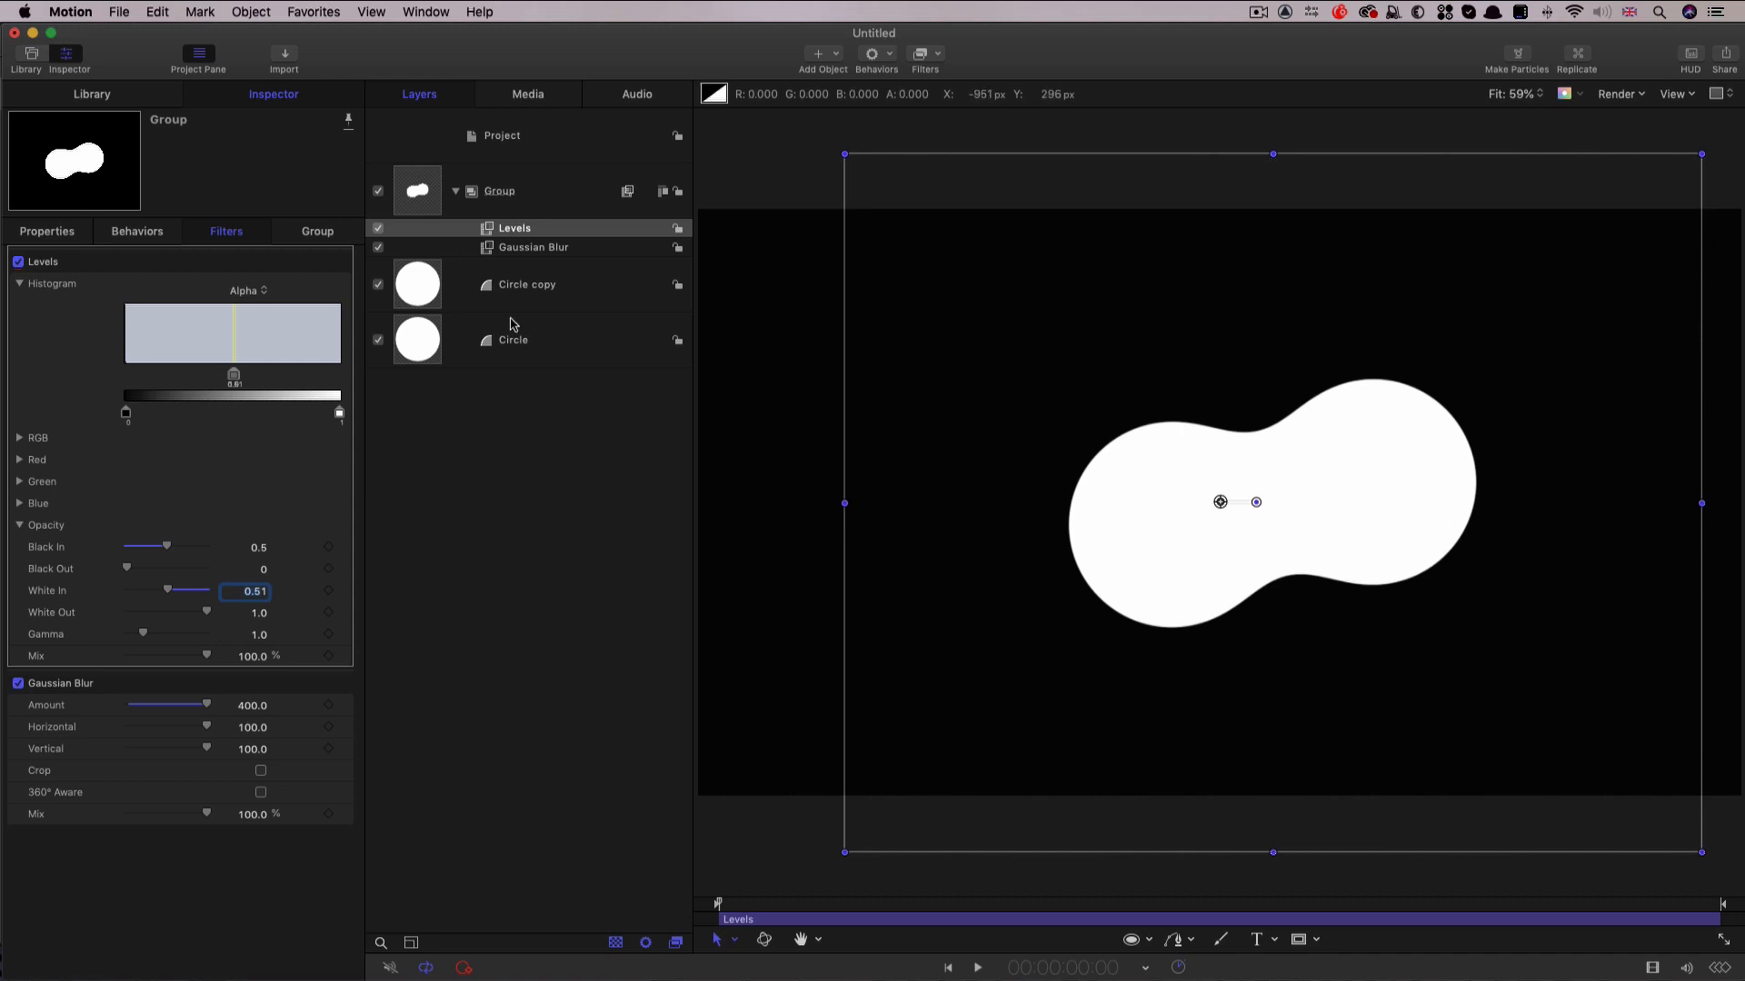
# Move the circle copy further up and to the right, away from the original circle.
pyautogui.click(427, 277)
pyautogui.moveTo(1374, 482); pyautogui.dragTo(1432, 453)
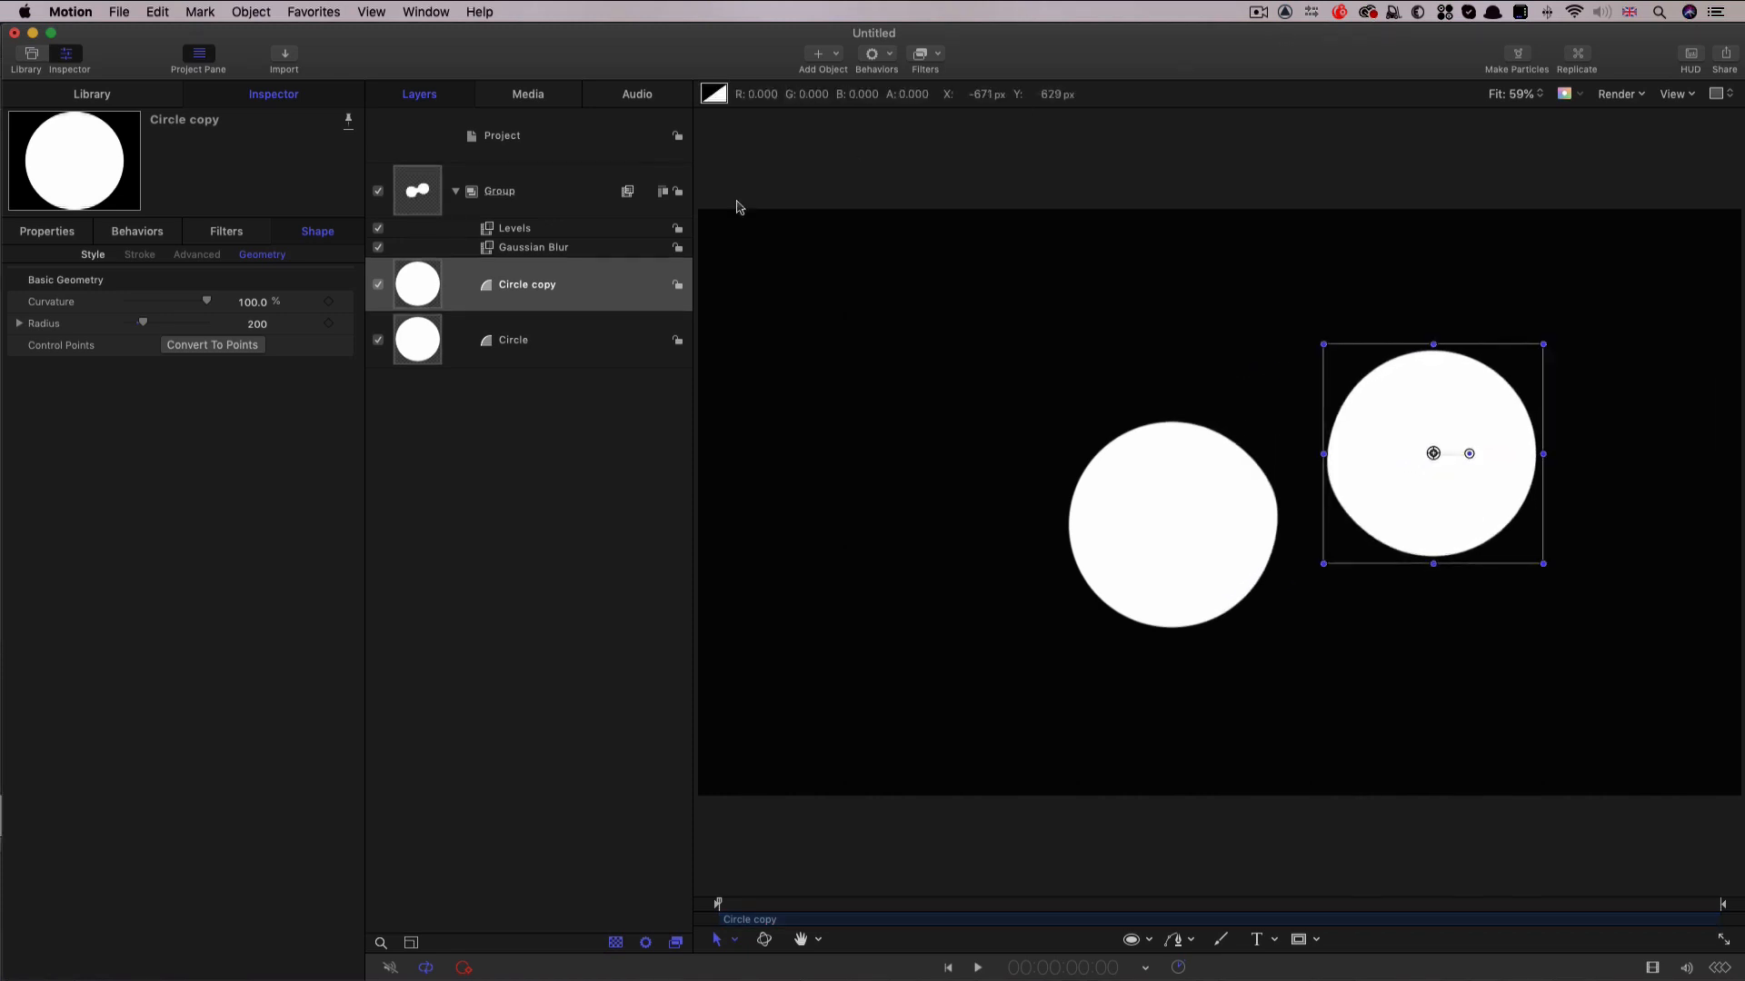
# Add an Underwater distortion filter to the group and reorder it below the Gaussian Blur.
pyautogui.click(426, 190)
pyautogui.click(925, 55)
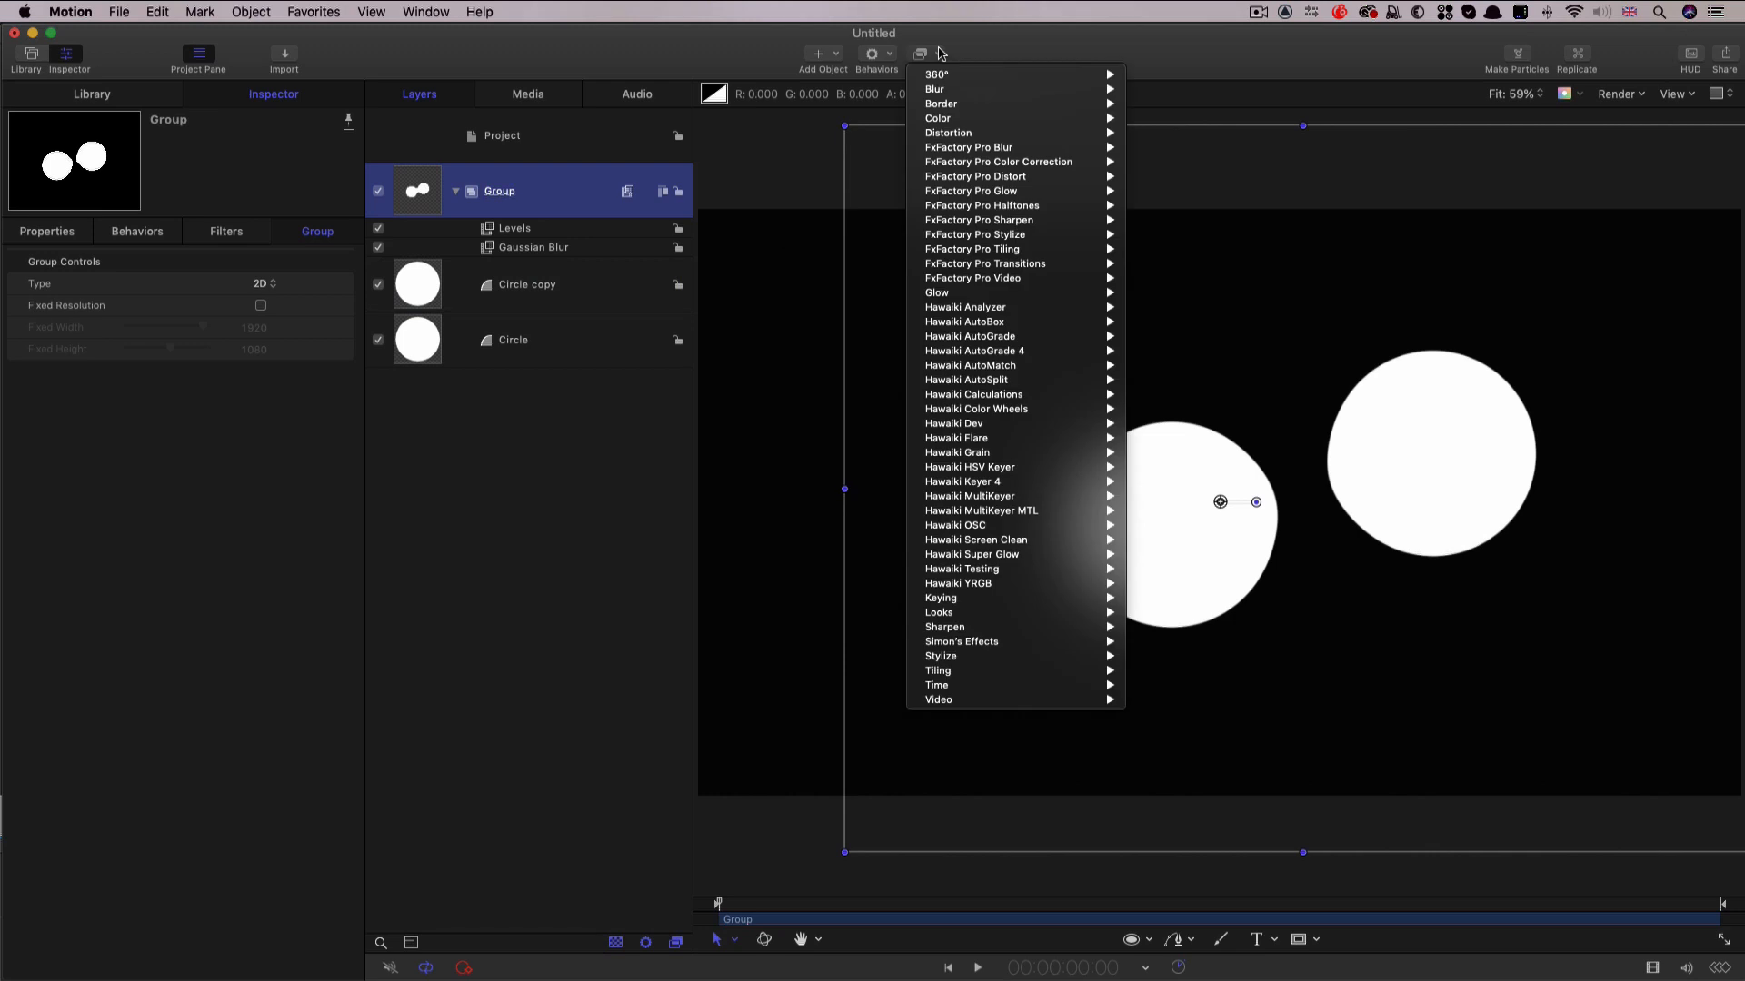
pyautogui.moveTo(934, 135)
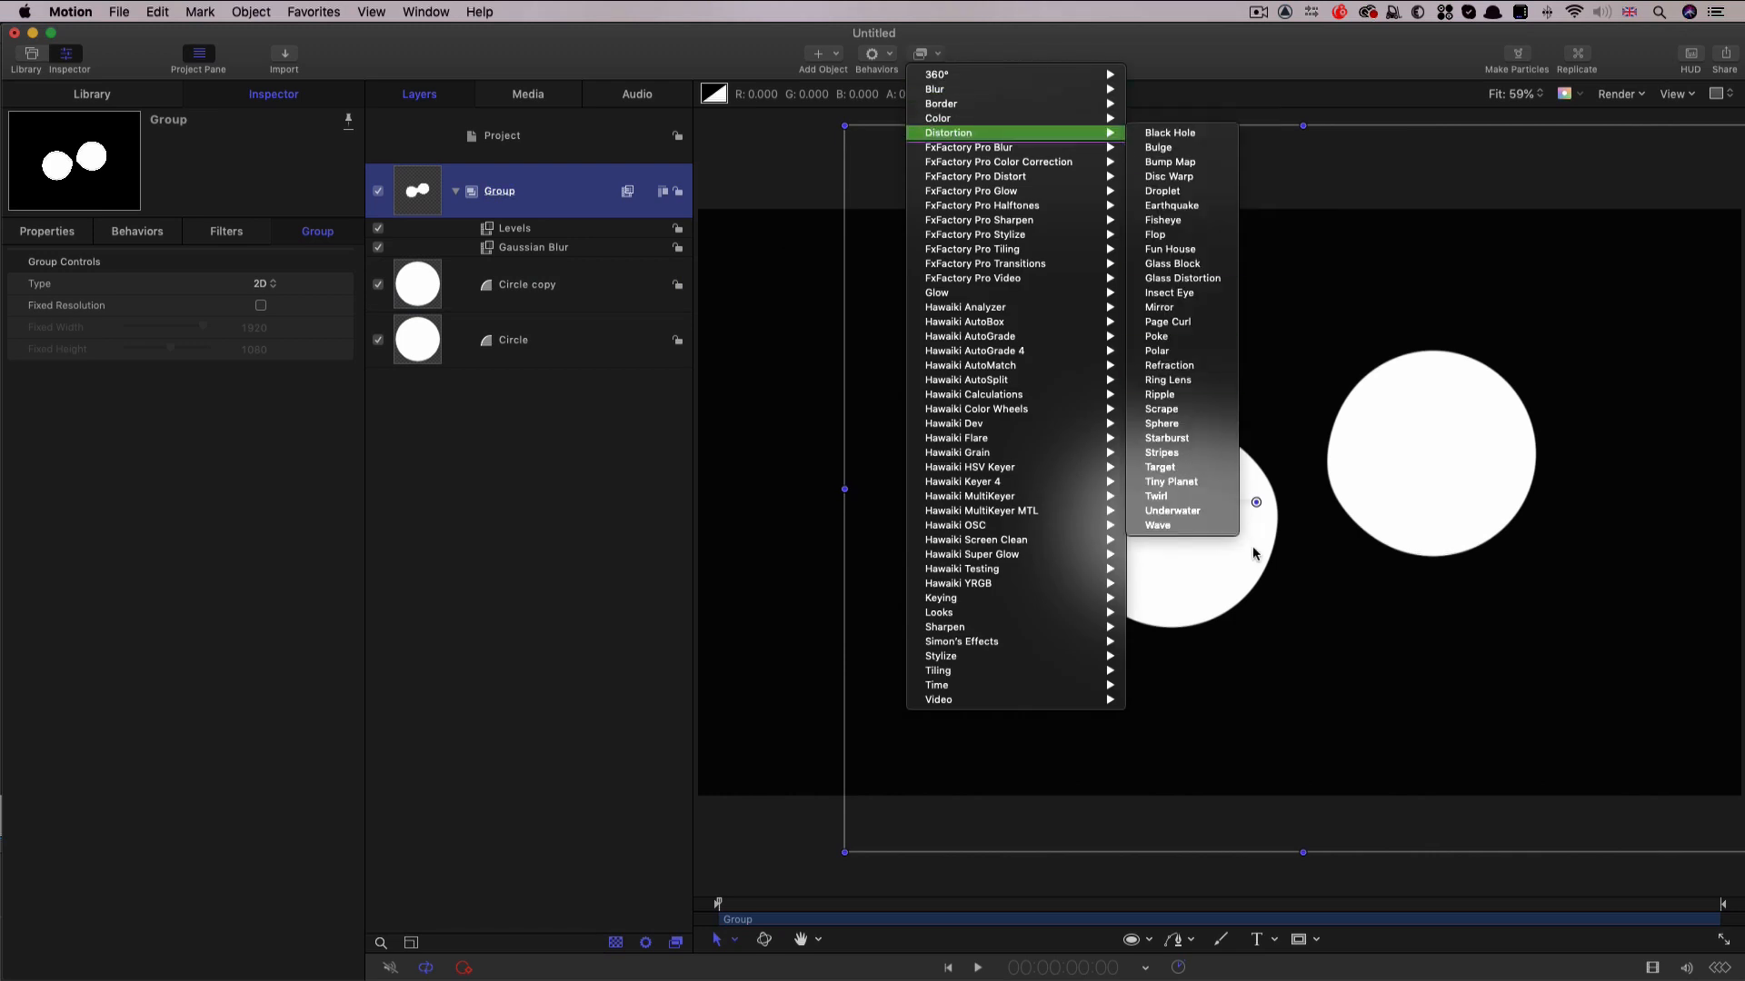
pyautogui.click(1163, 512)
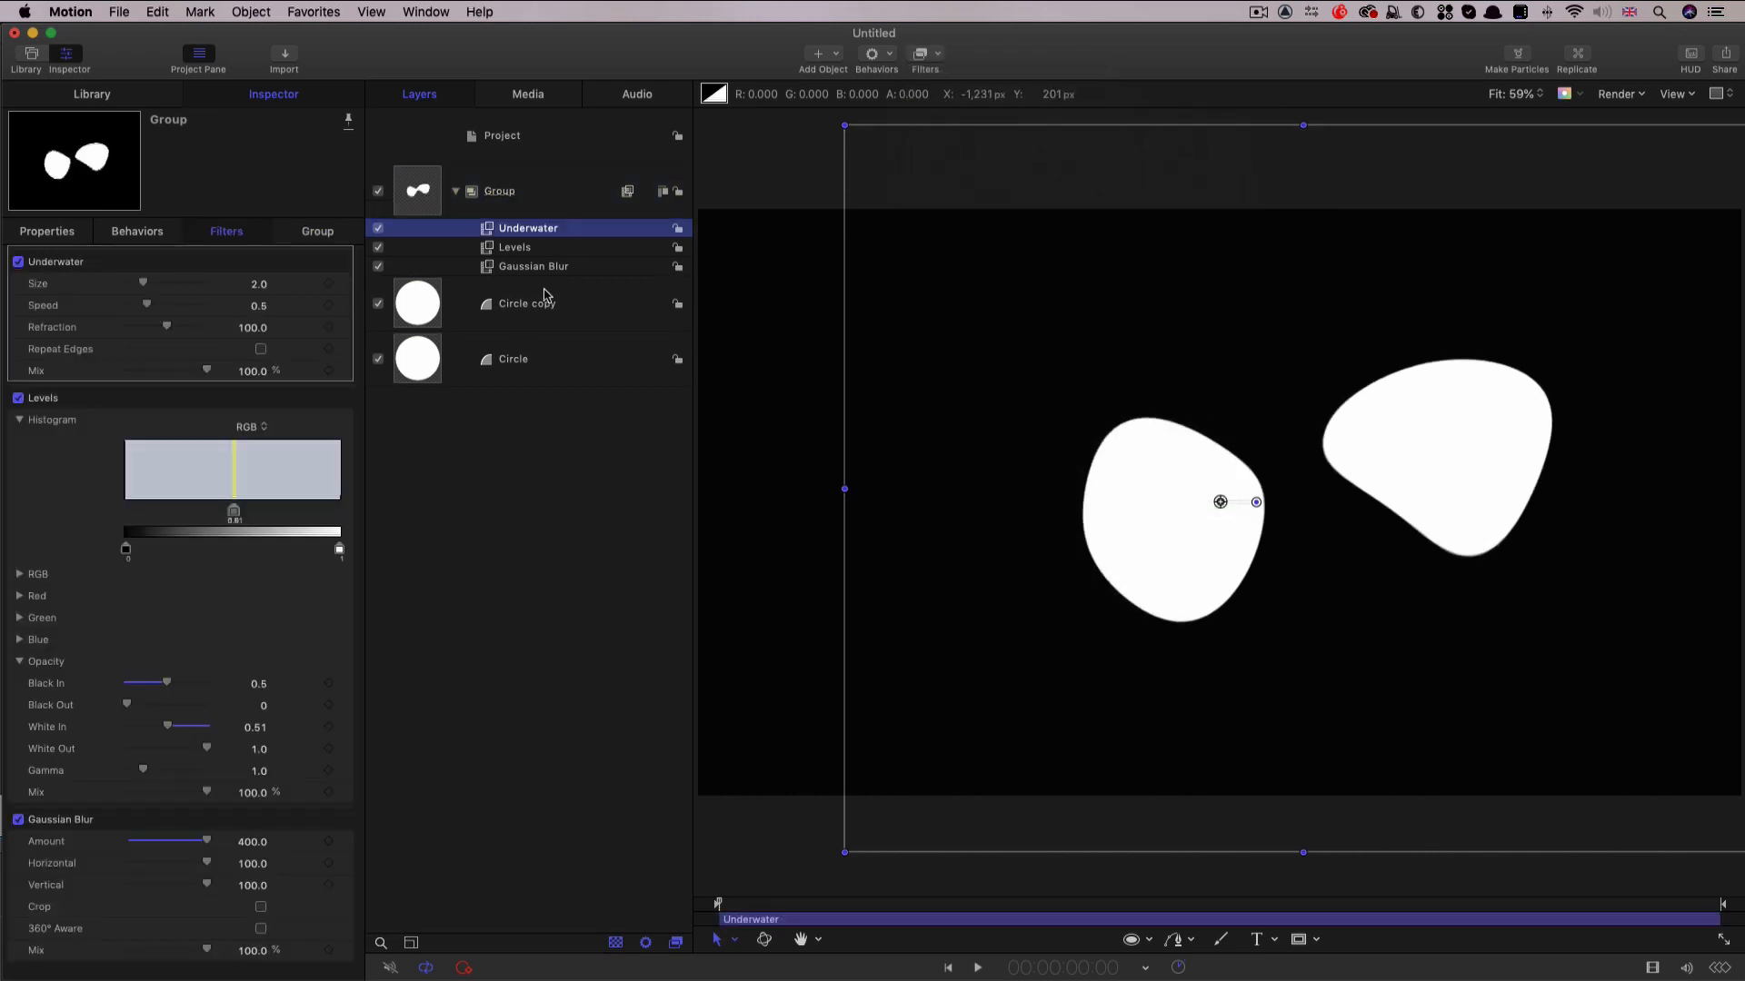
pyautogui.press('super+bracketleft')
pyautogui.press('super+bracketleft')
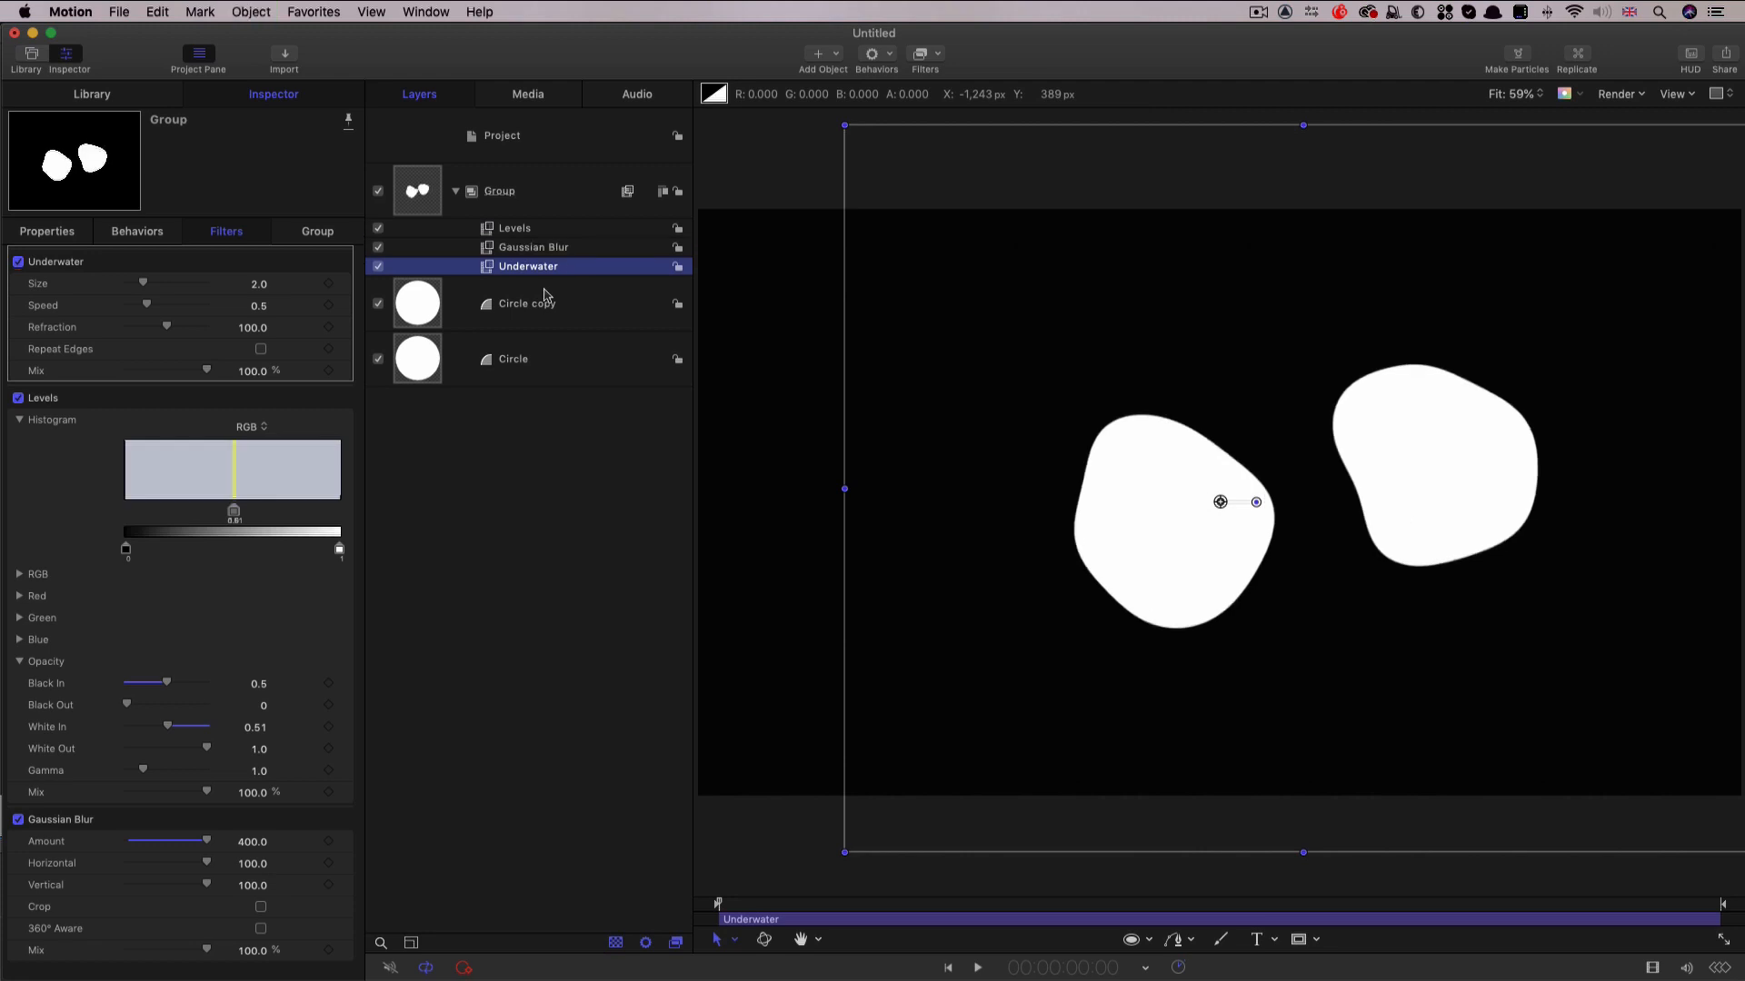
# Set the Underwater filter's speed to 0.1 and its refraction to 35.
pyautogui.click(260, 308)
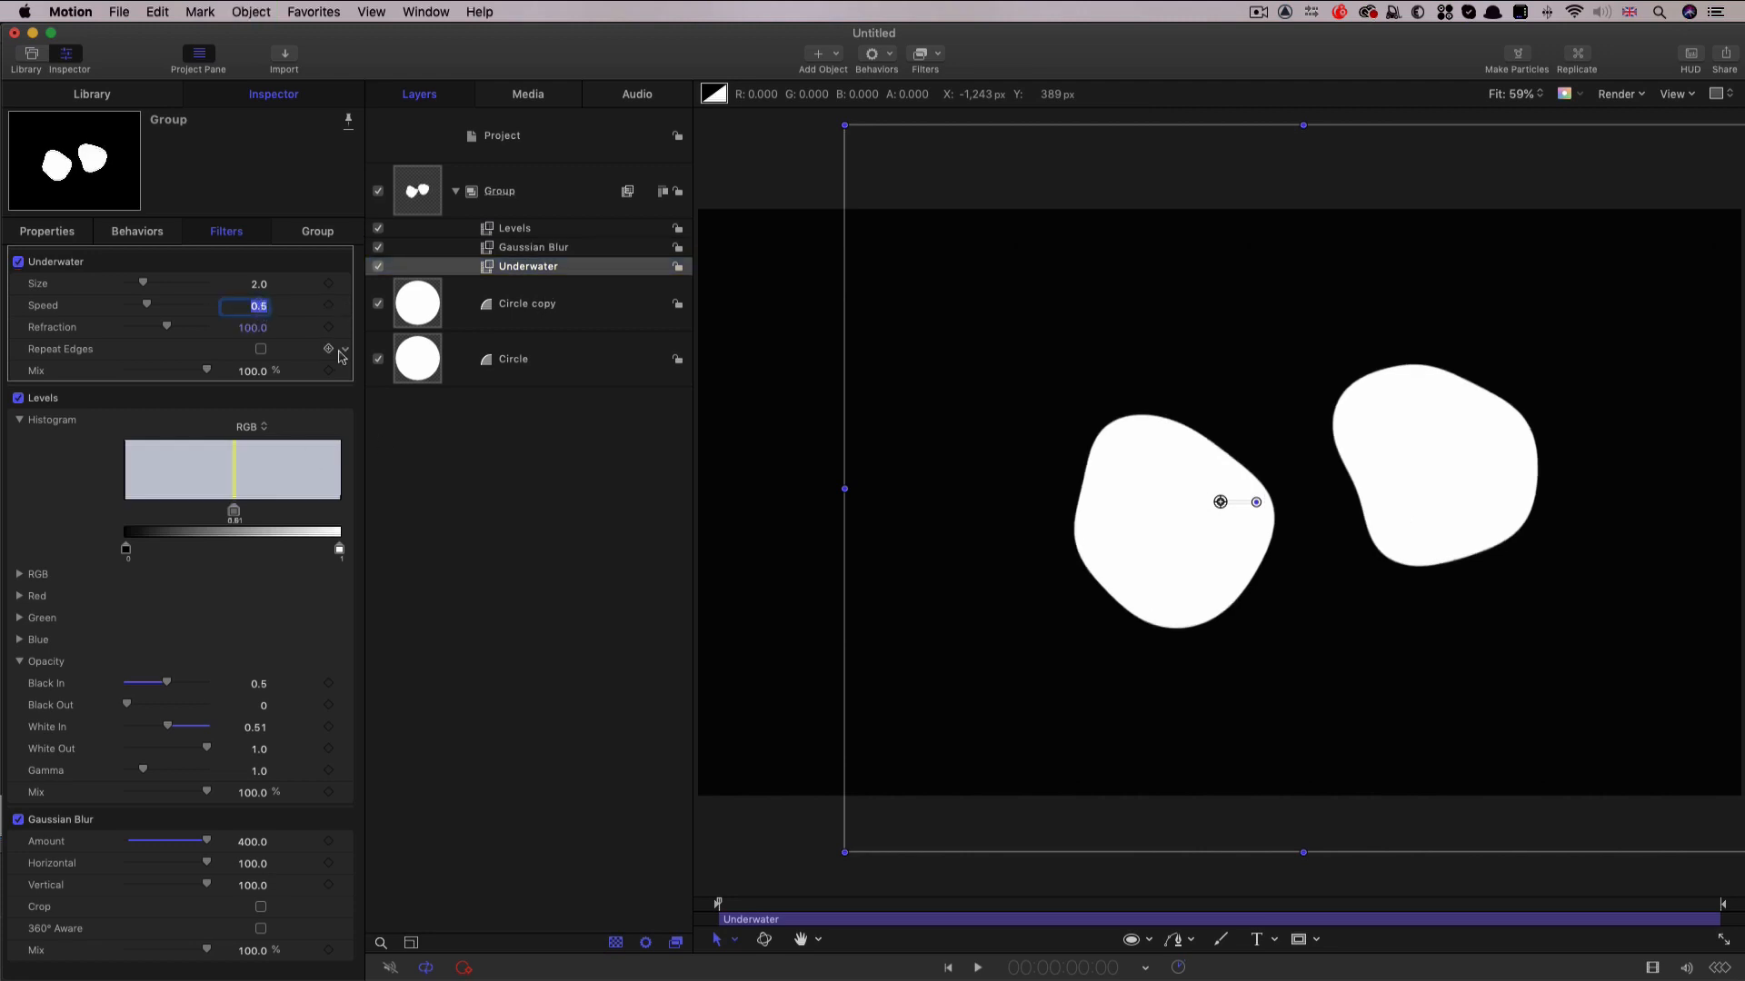
pyautogui.write('.1')
pyautogui.press('Return')
pyautogui.click(243, 329)
pyautogui.write('35')
pyautogui.press('Return')
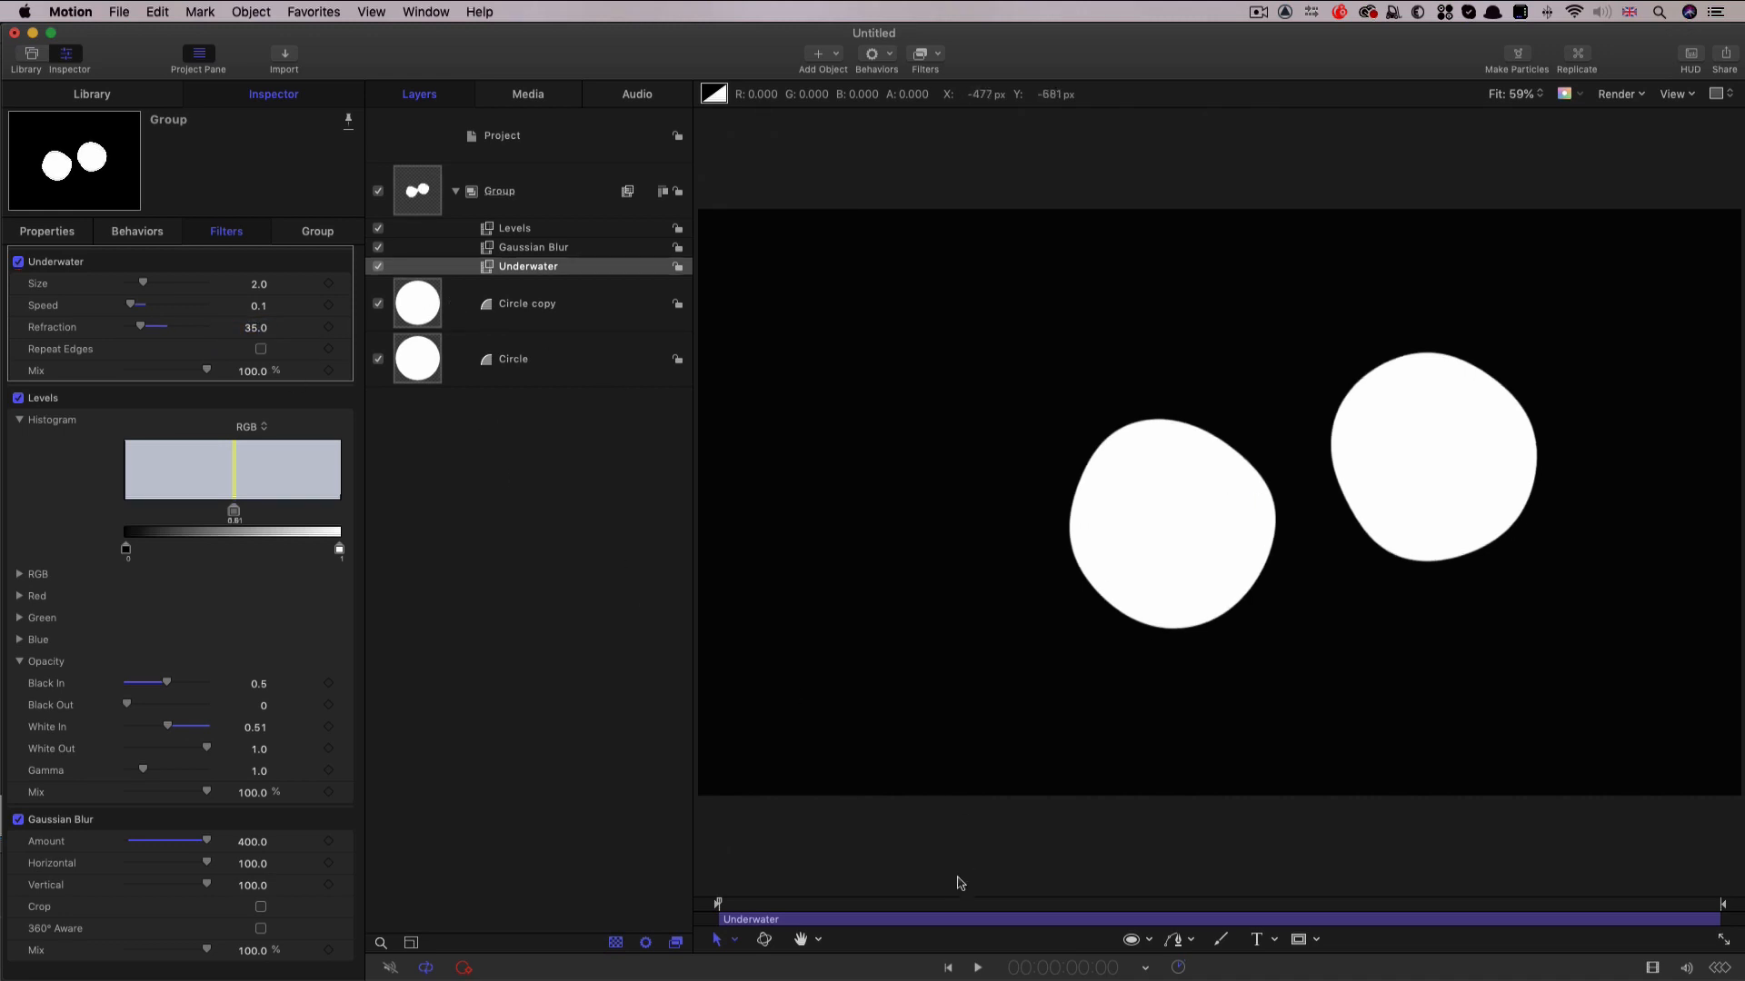
# At 2:00 on the timeline, set both circles' position to X 0, Y 0 and add a position keyframe.
pyautogui.click(893, 908)
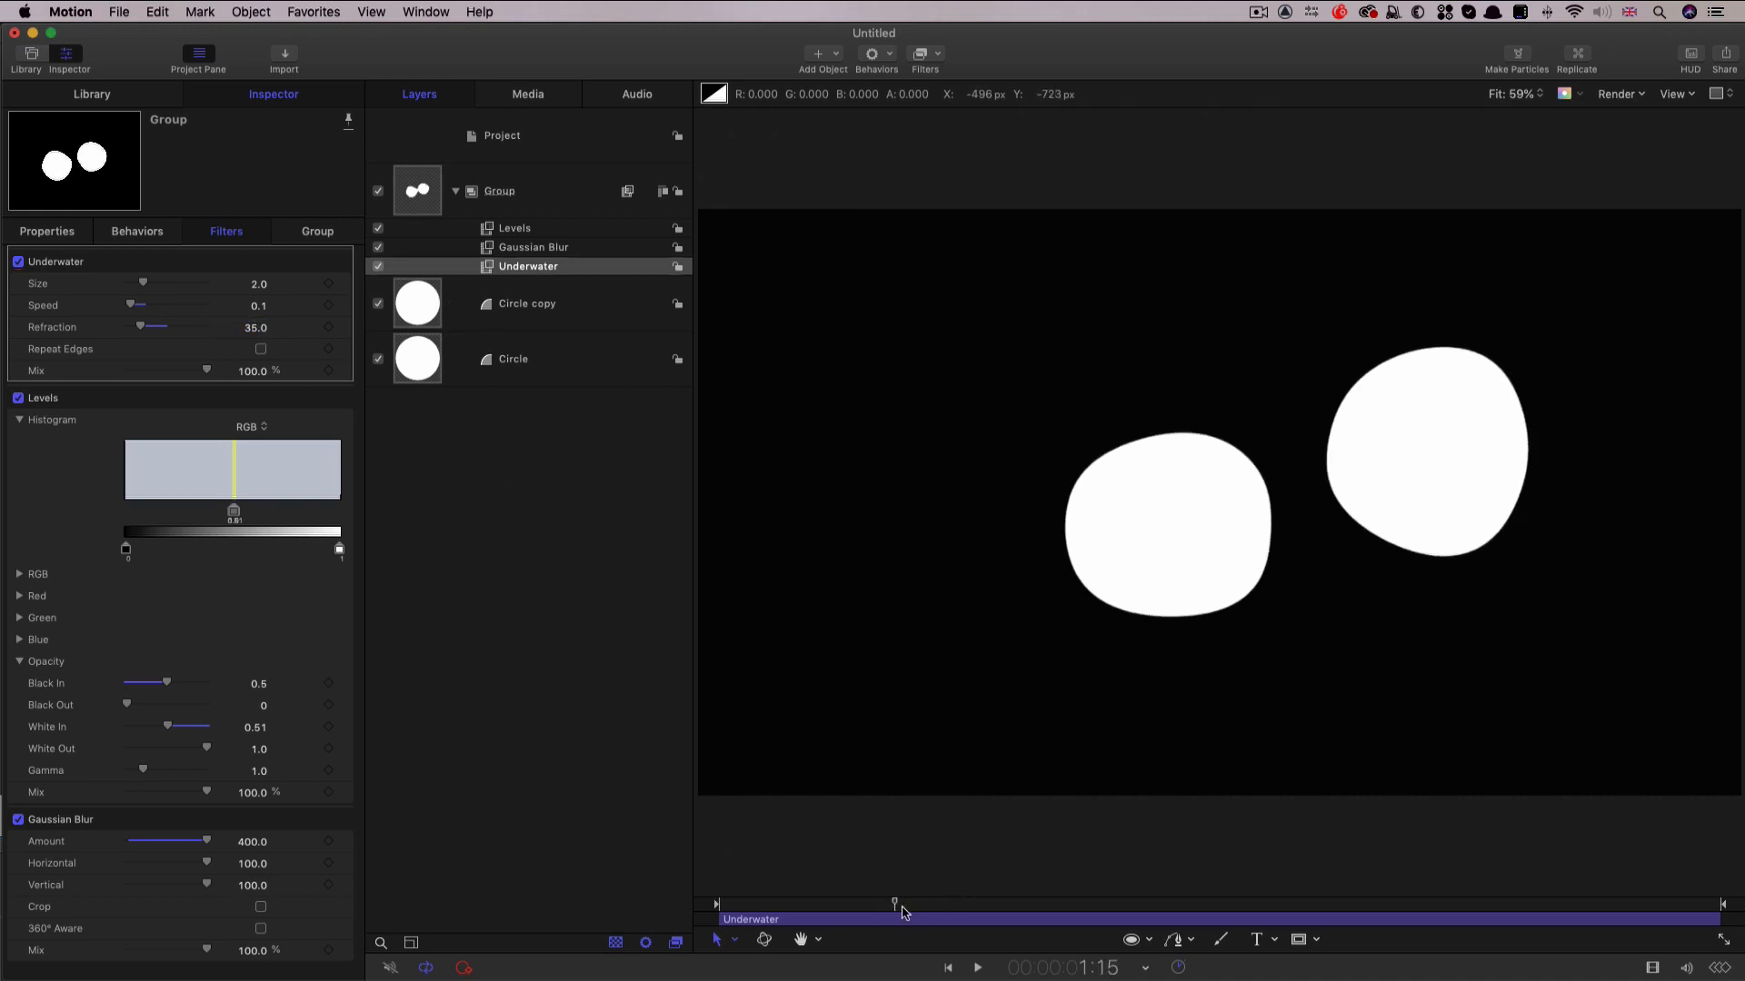
pyautogui.moveTo(903, 911); pyautogui.dragTo(918, 904)
pyautogui.click(411, 300)
pyautogui.keyDown('shift'); pyautogui.click(423, 363); pyautogui.keyUp('shift')
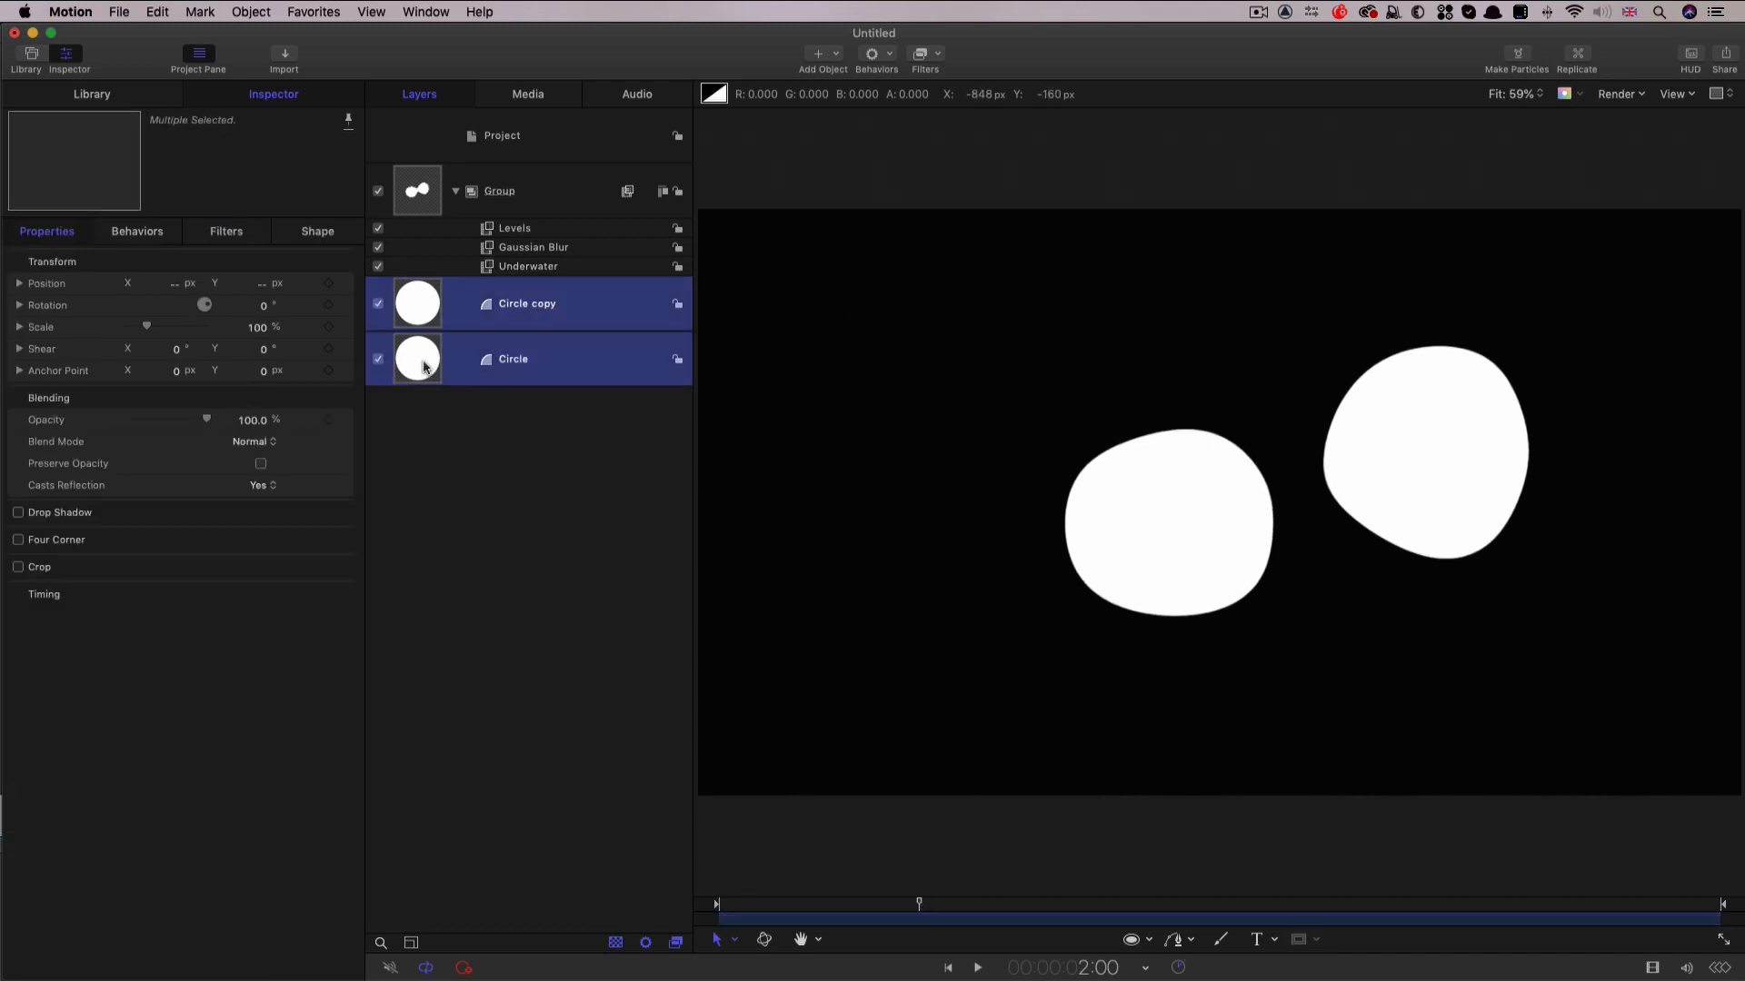
pyautogui.click(174, 283)
pyautogui.write('0')
pyautogui.press('Return')
pyautogui.press('Tab')
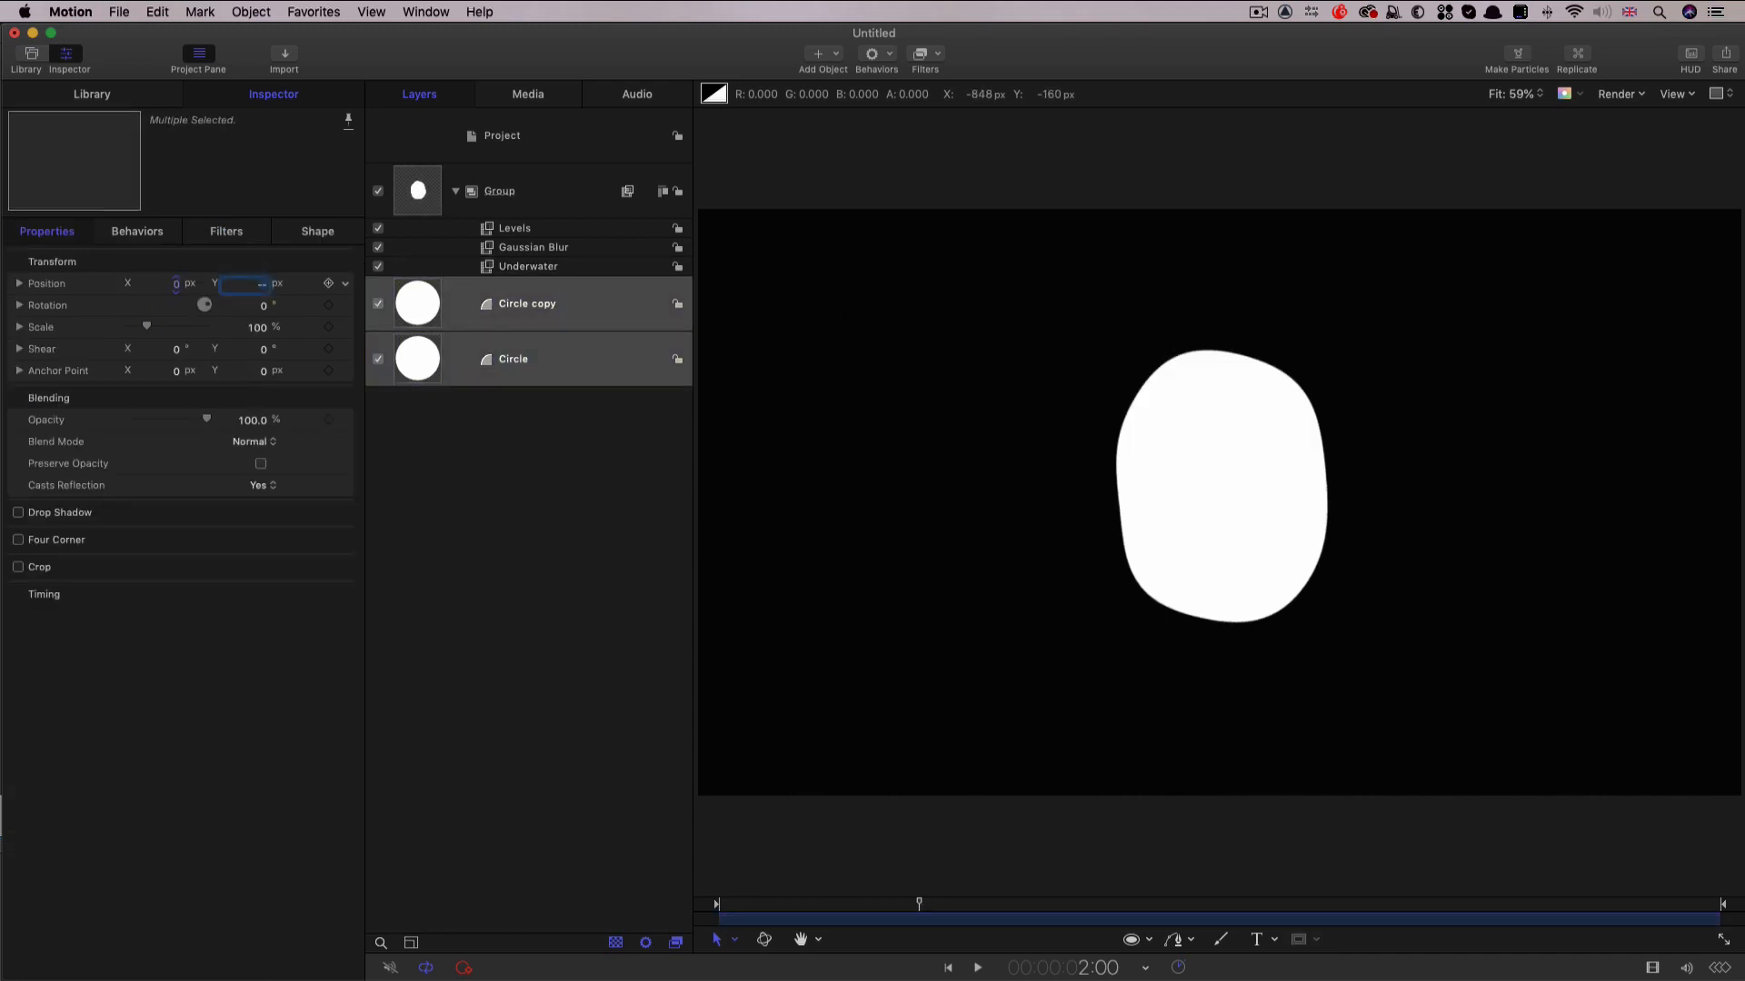
pyautogui.write('0')
pyautogui.press('Return')
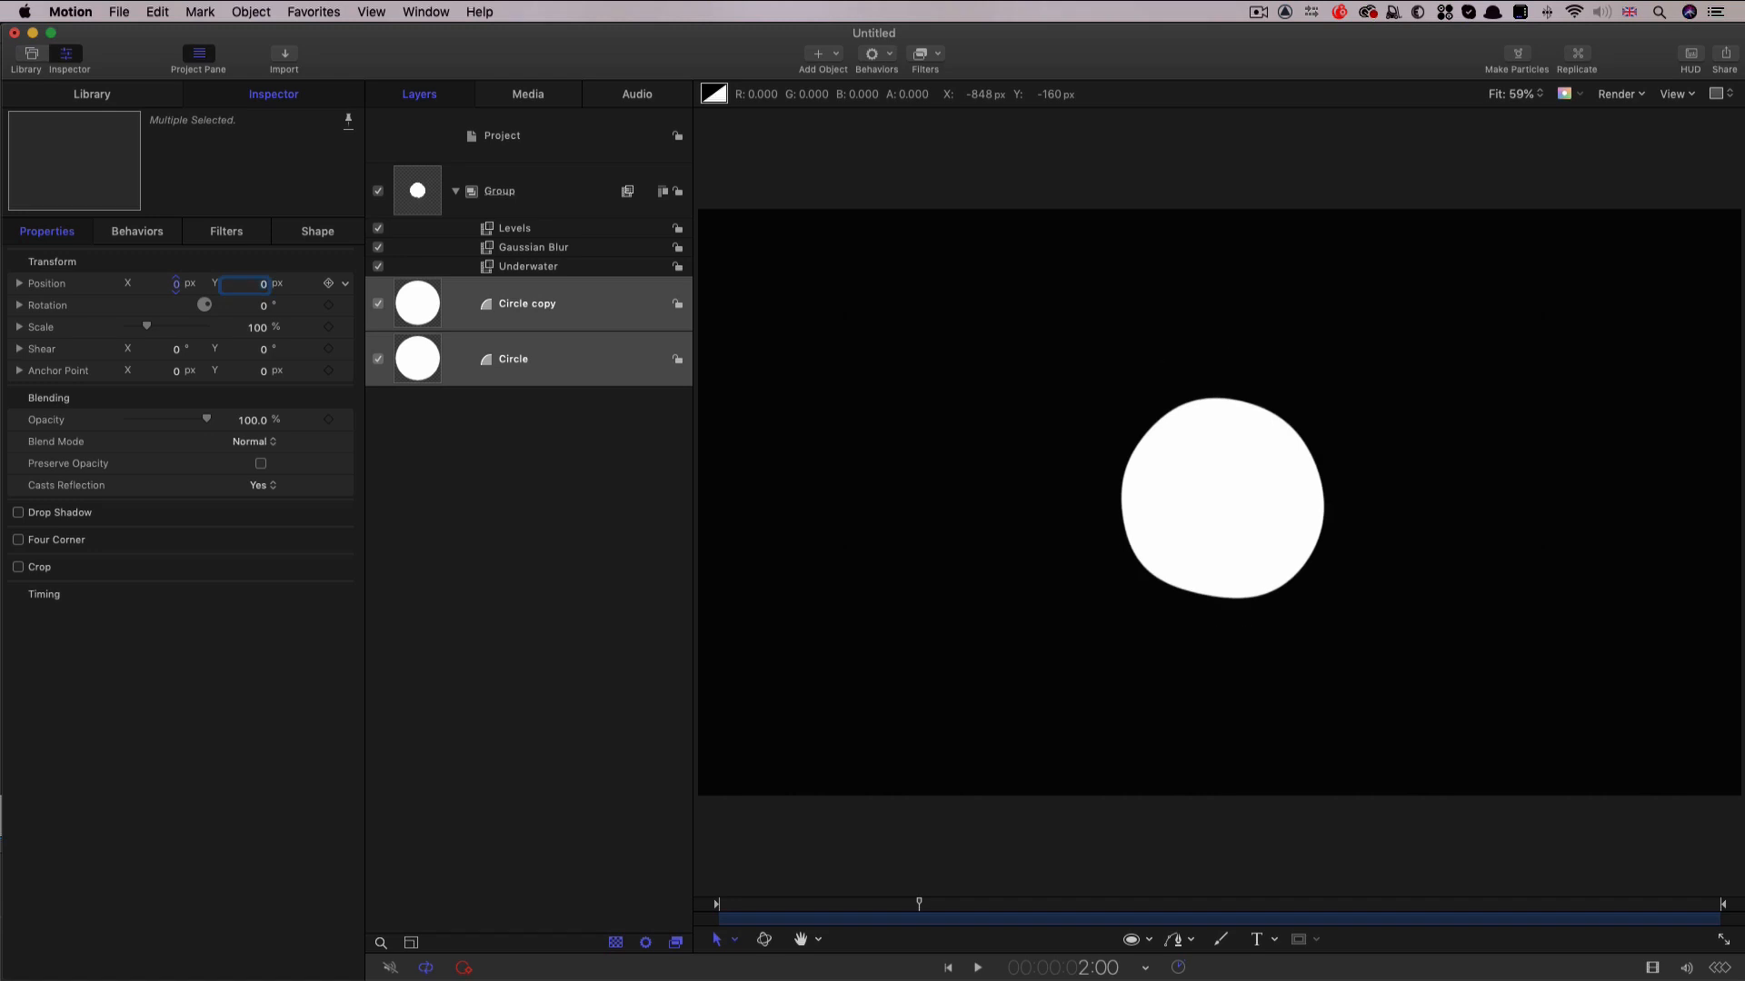
pyautogui.click(328, 285)
# At 7:00, move the circle copy up and right to about X 390 px, Y 142 px.
pyautogui.moveTo(977, 902); pyautogui.dragTo(1422, 936)
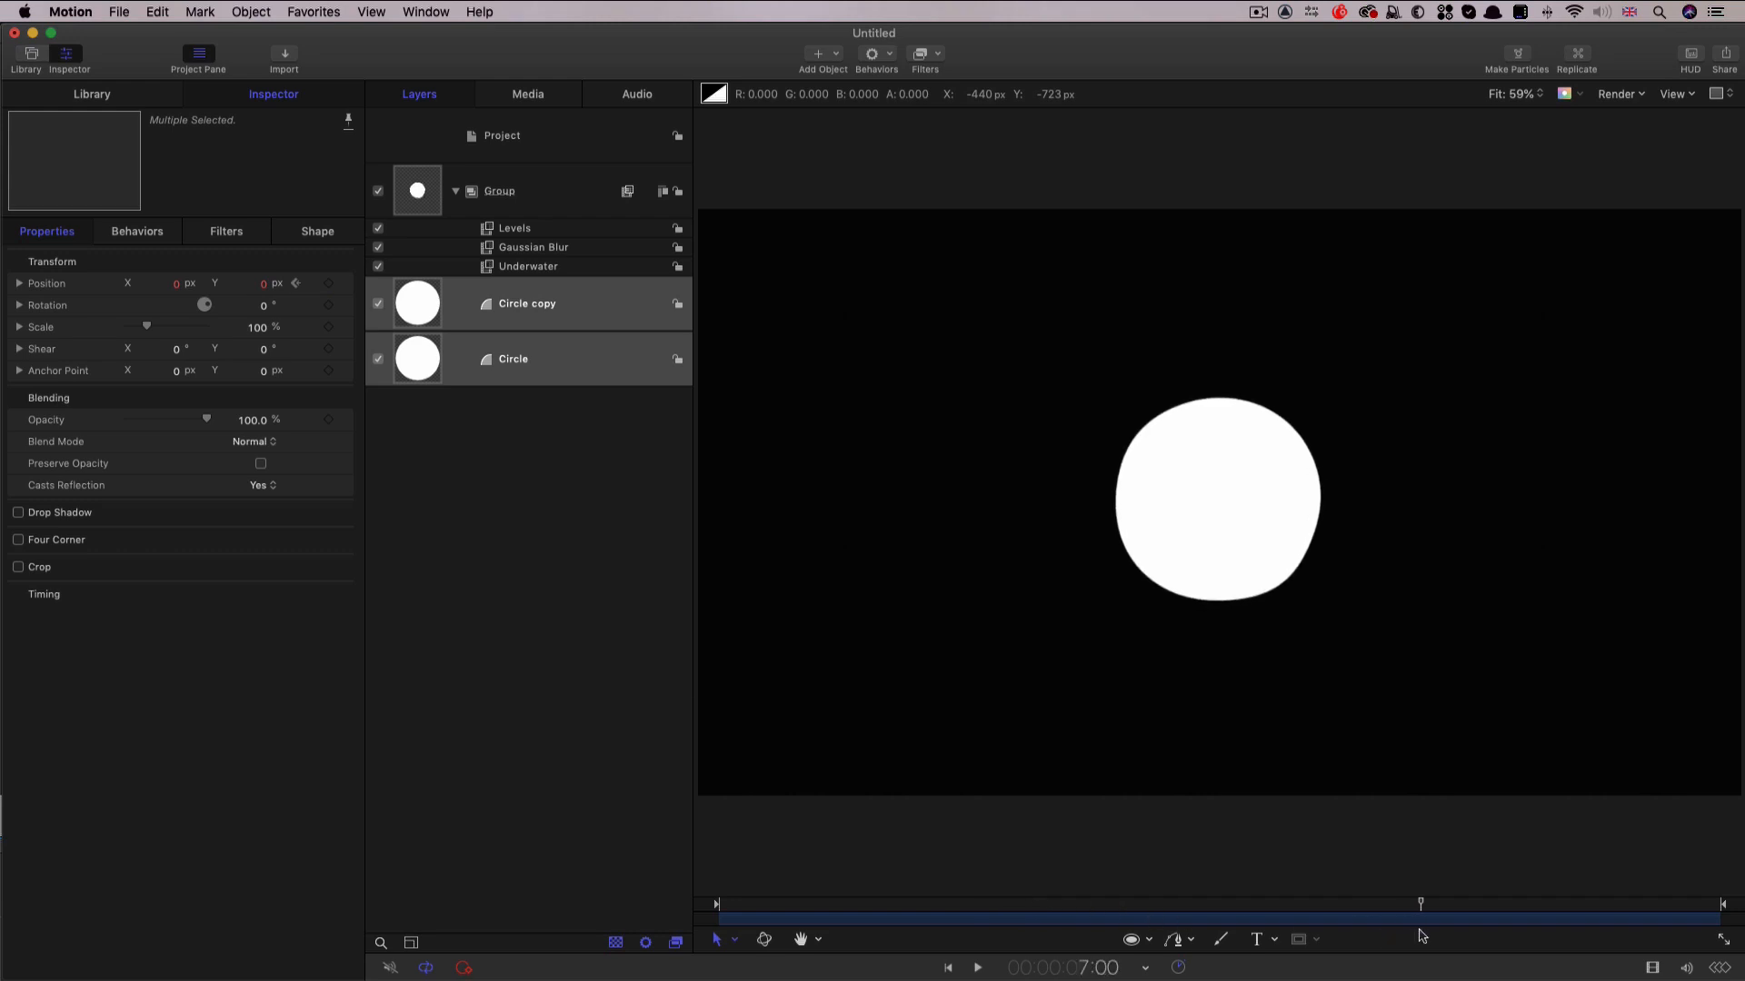
pyautogui.click(556, 269)
pyautogui.click(427, 314)
pyautogui.moveTo(1261, 461); pyautogui.dragTo(1442, 397)
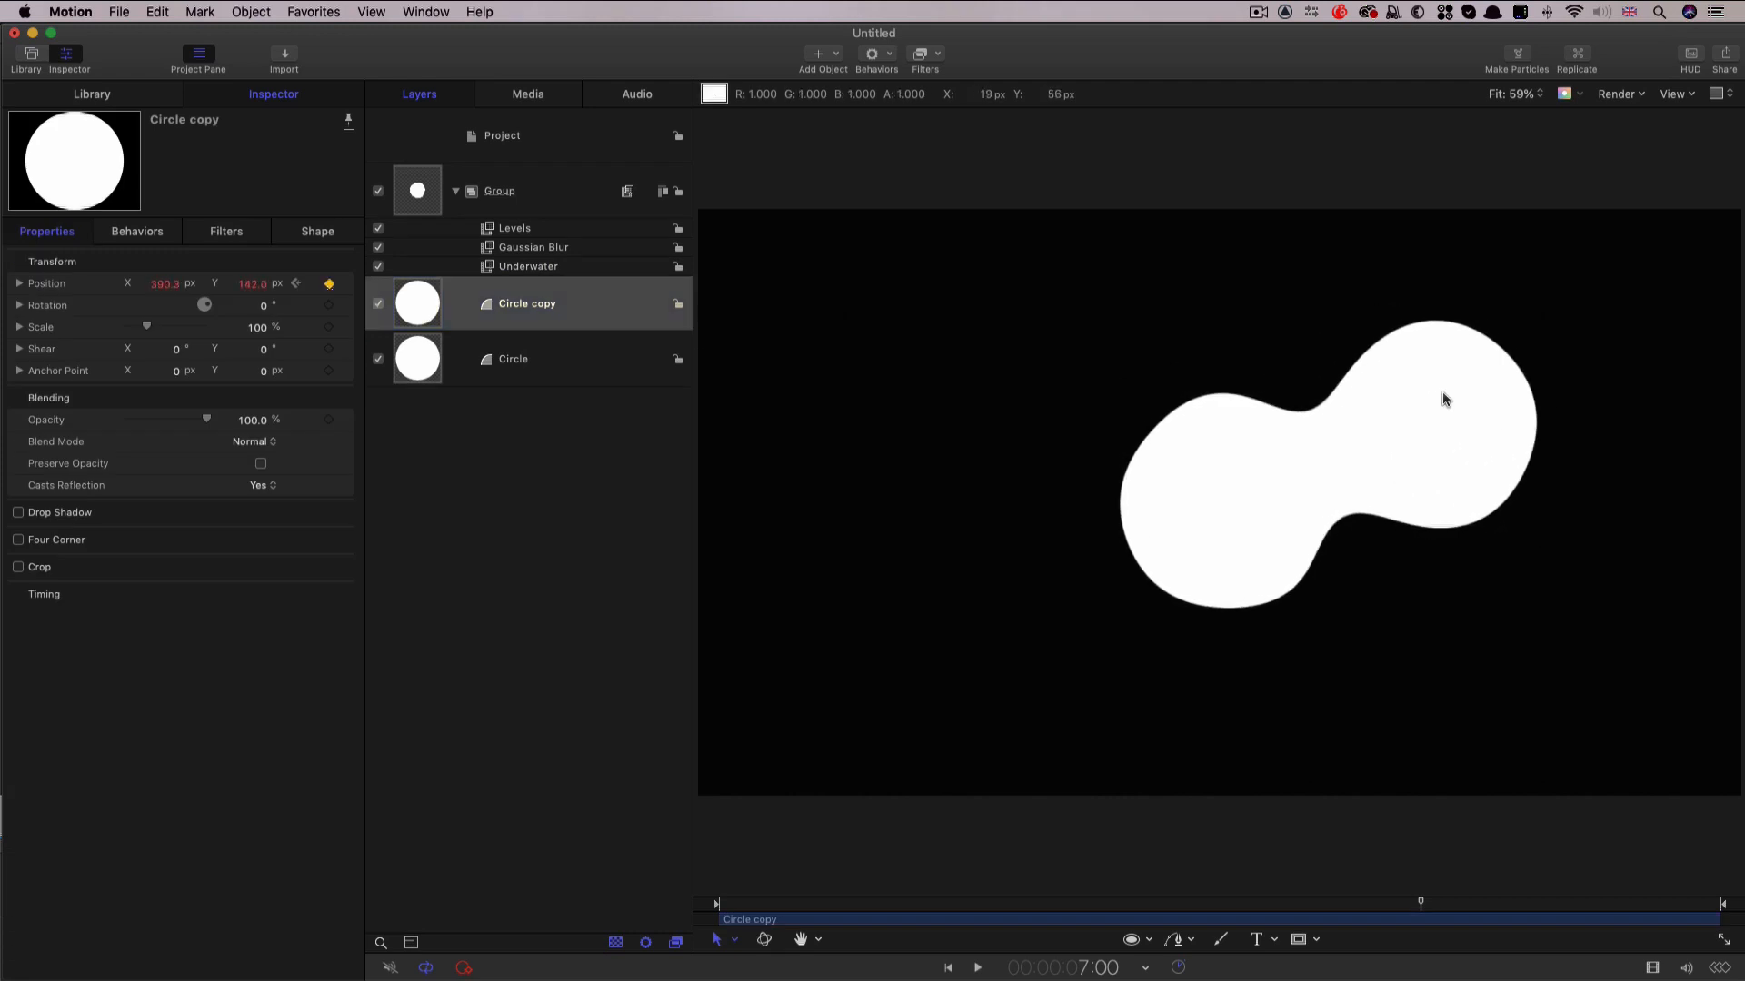
# Move the original circle down and left to about X -290 px, Y -133 px and play the animation.
pyautogui.click(427, 359)
pyautogui.moveTo(1175, 476); pyautogui.dragTo(1056, 552)
pyautogui.press('space')
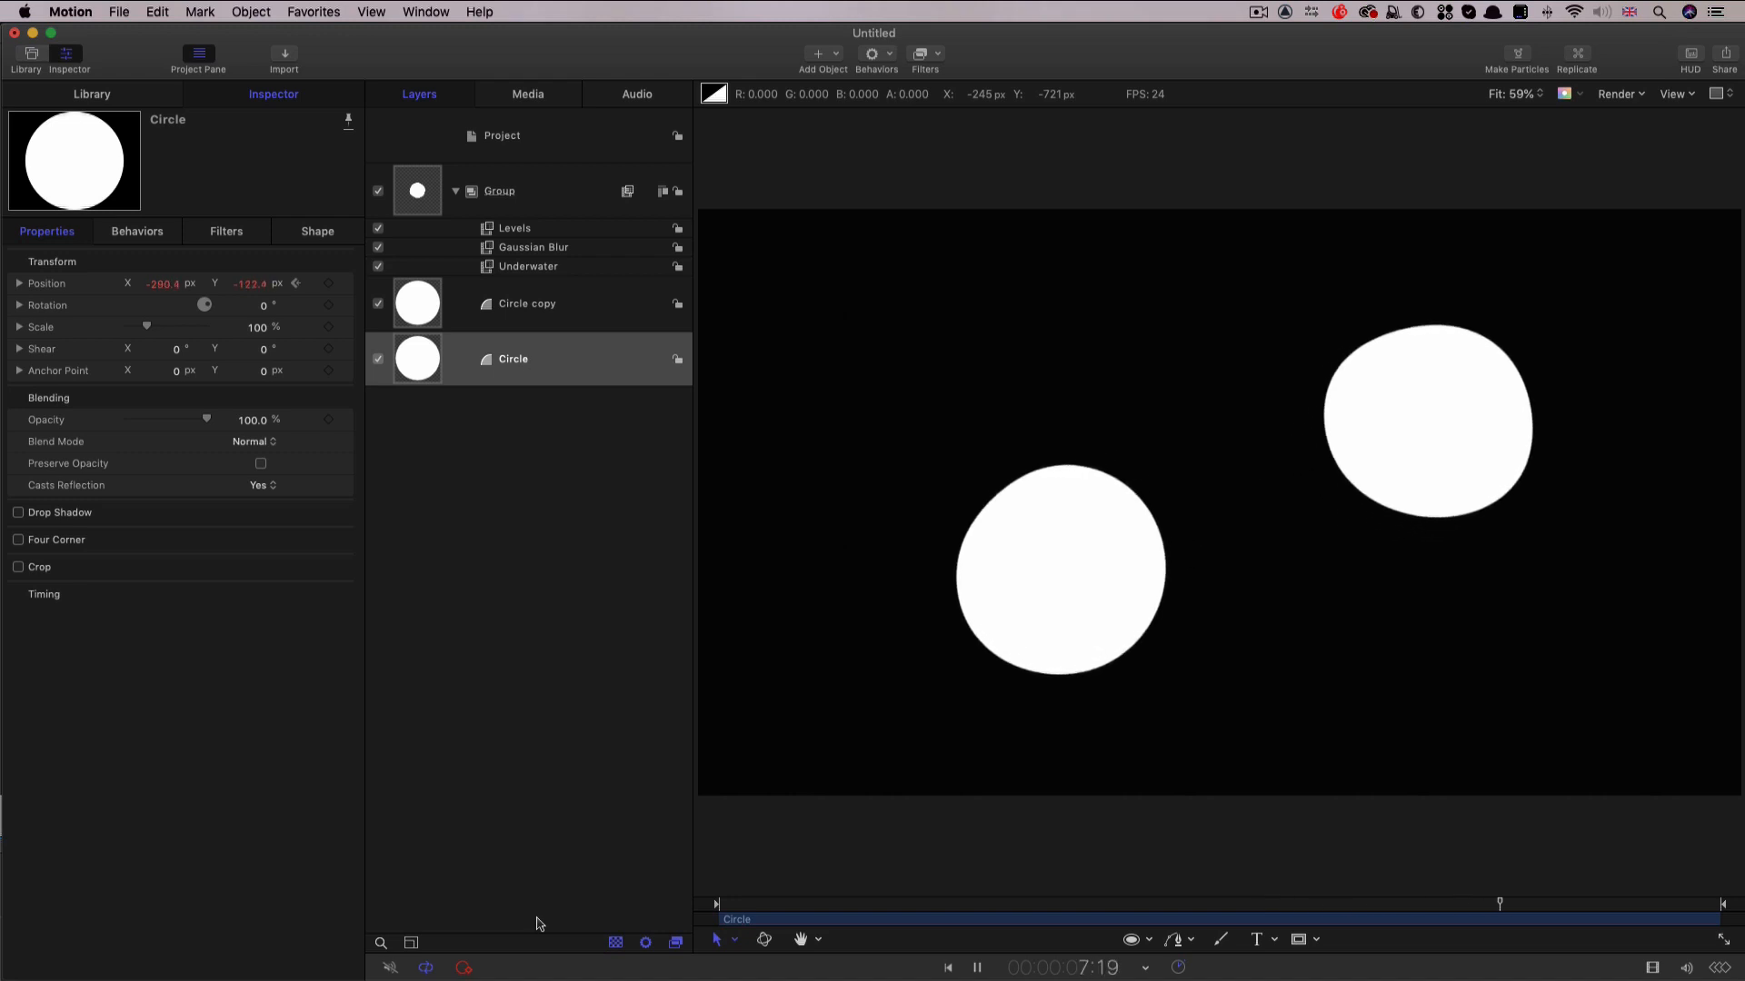
# Stop playback, add a Wriggle parameter behavior to the original circle's position, and set its apply mode to Subtract.
pyautogui.press('space')
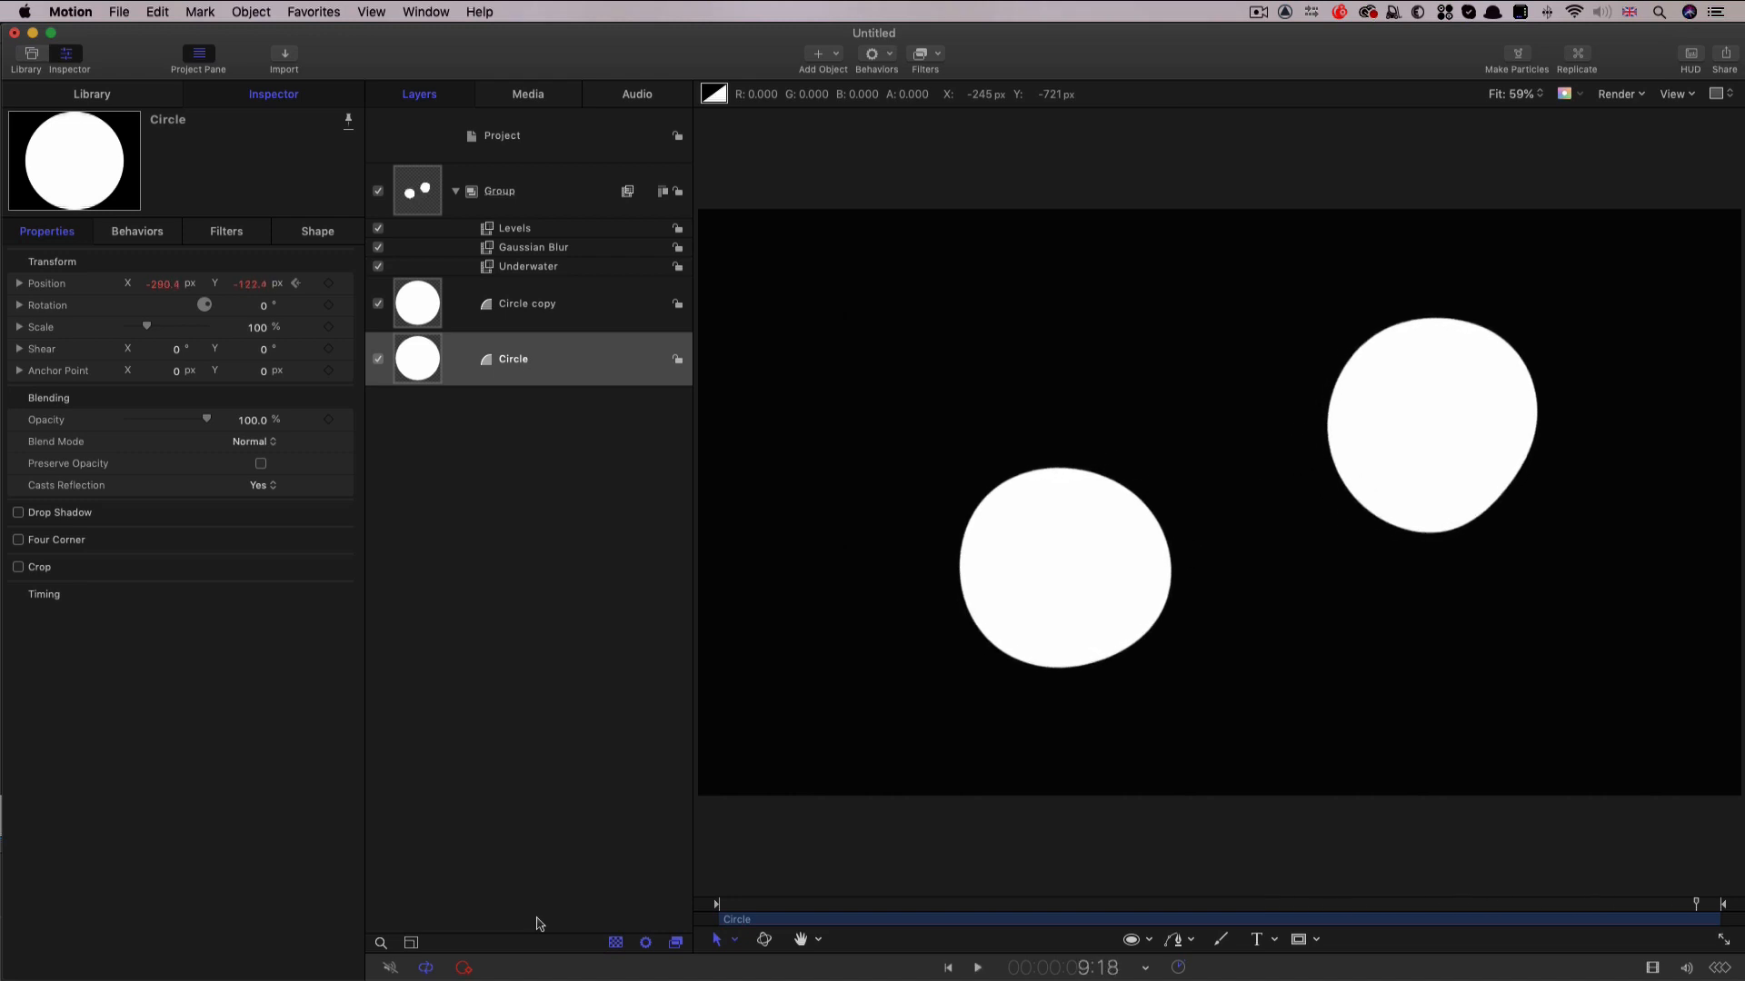
pyautogui.click(425, 363)
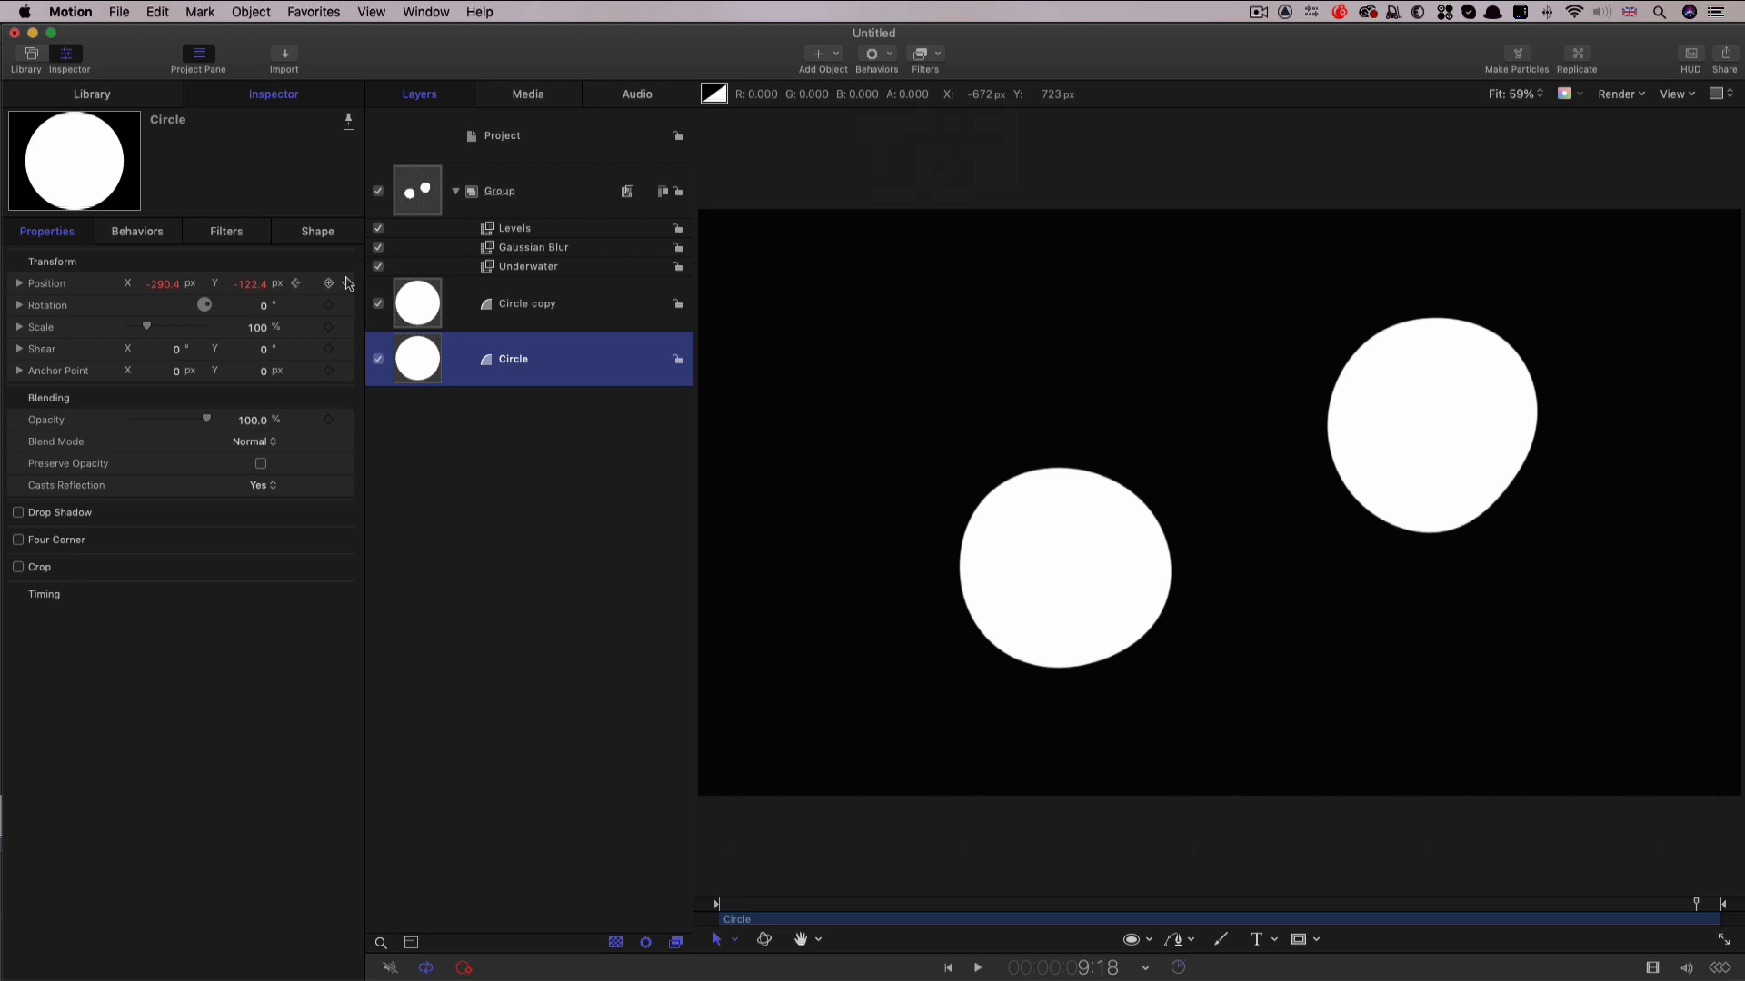
pyautogui.click(348, 283)
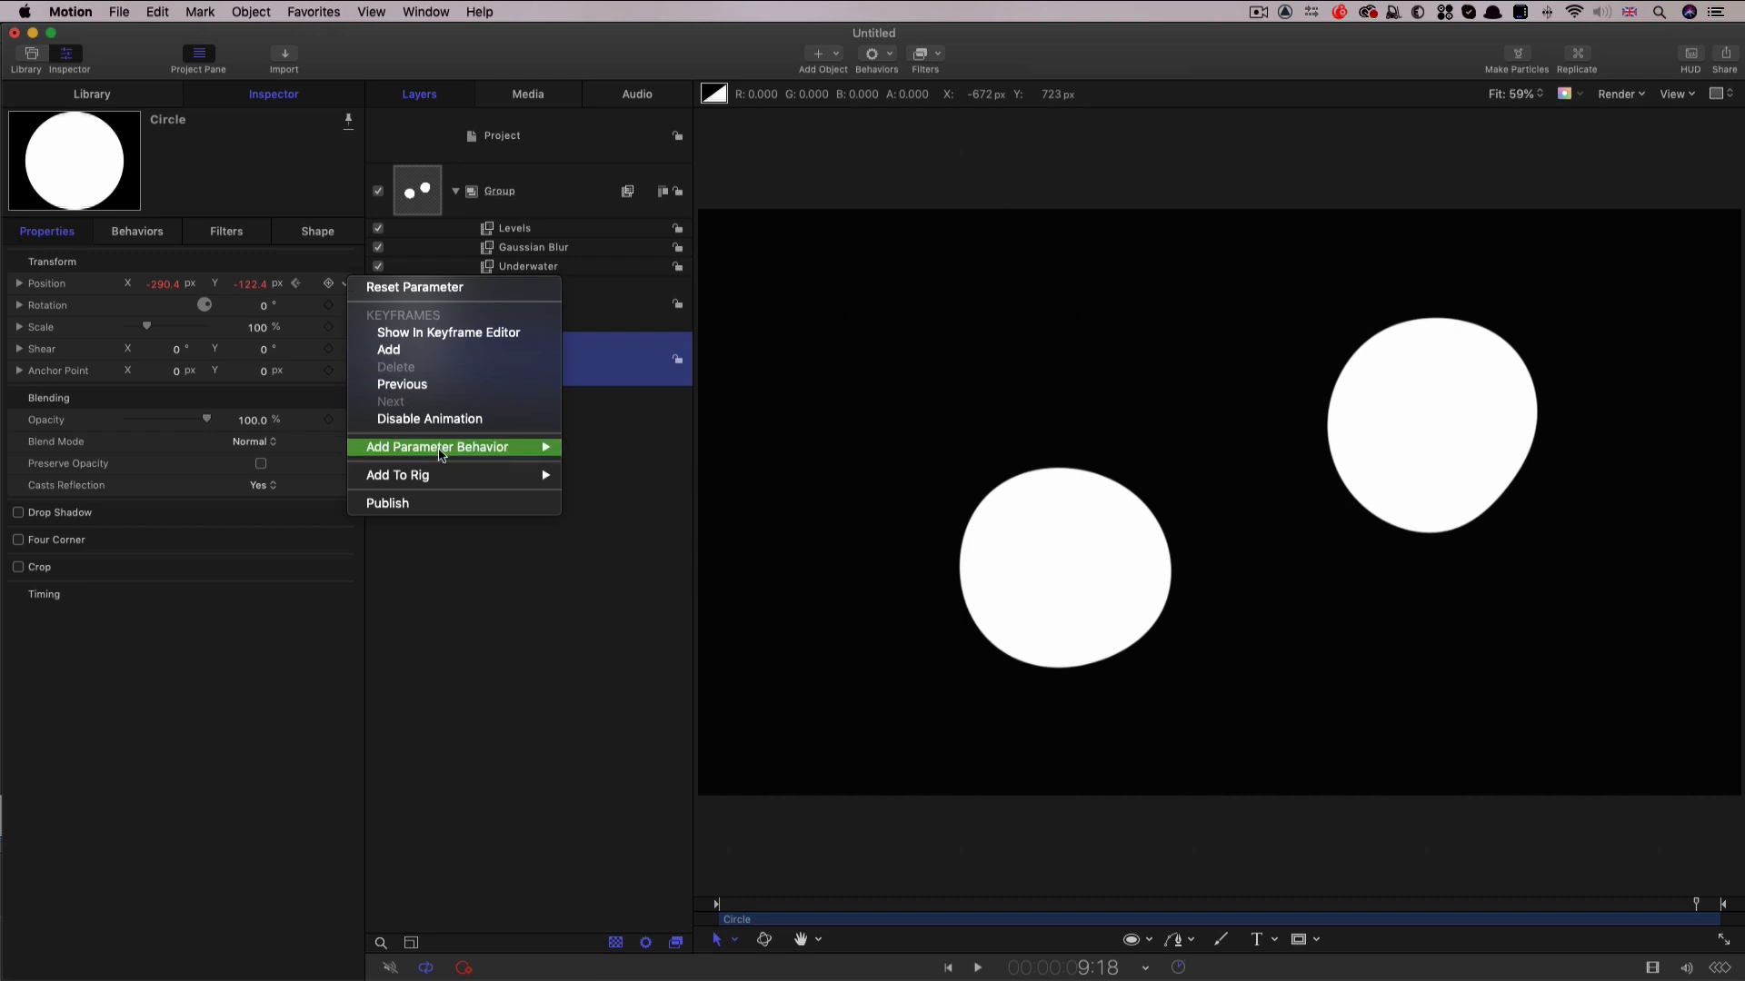
pyautogui.moveTo(443, 450)
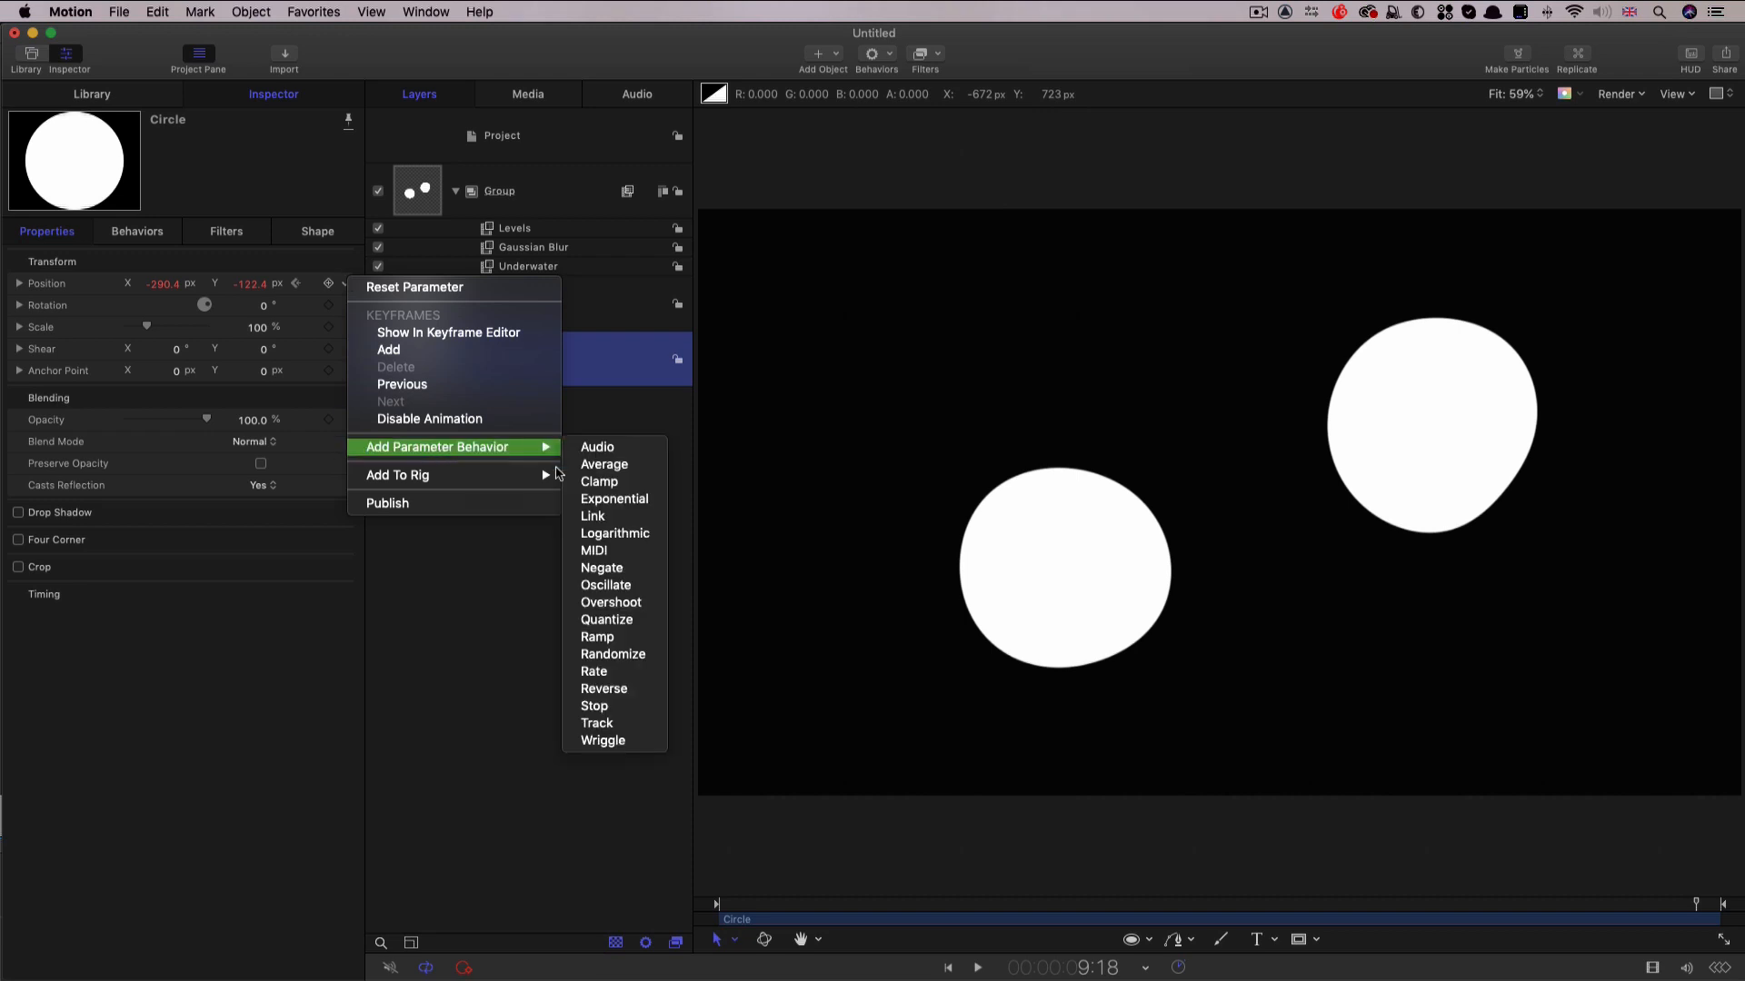
pyautogui.click(600, 742)
pyautogui.click(250, 305)
pyautogui.click(261, 324)
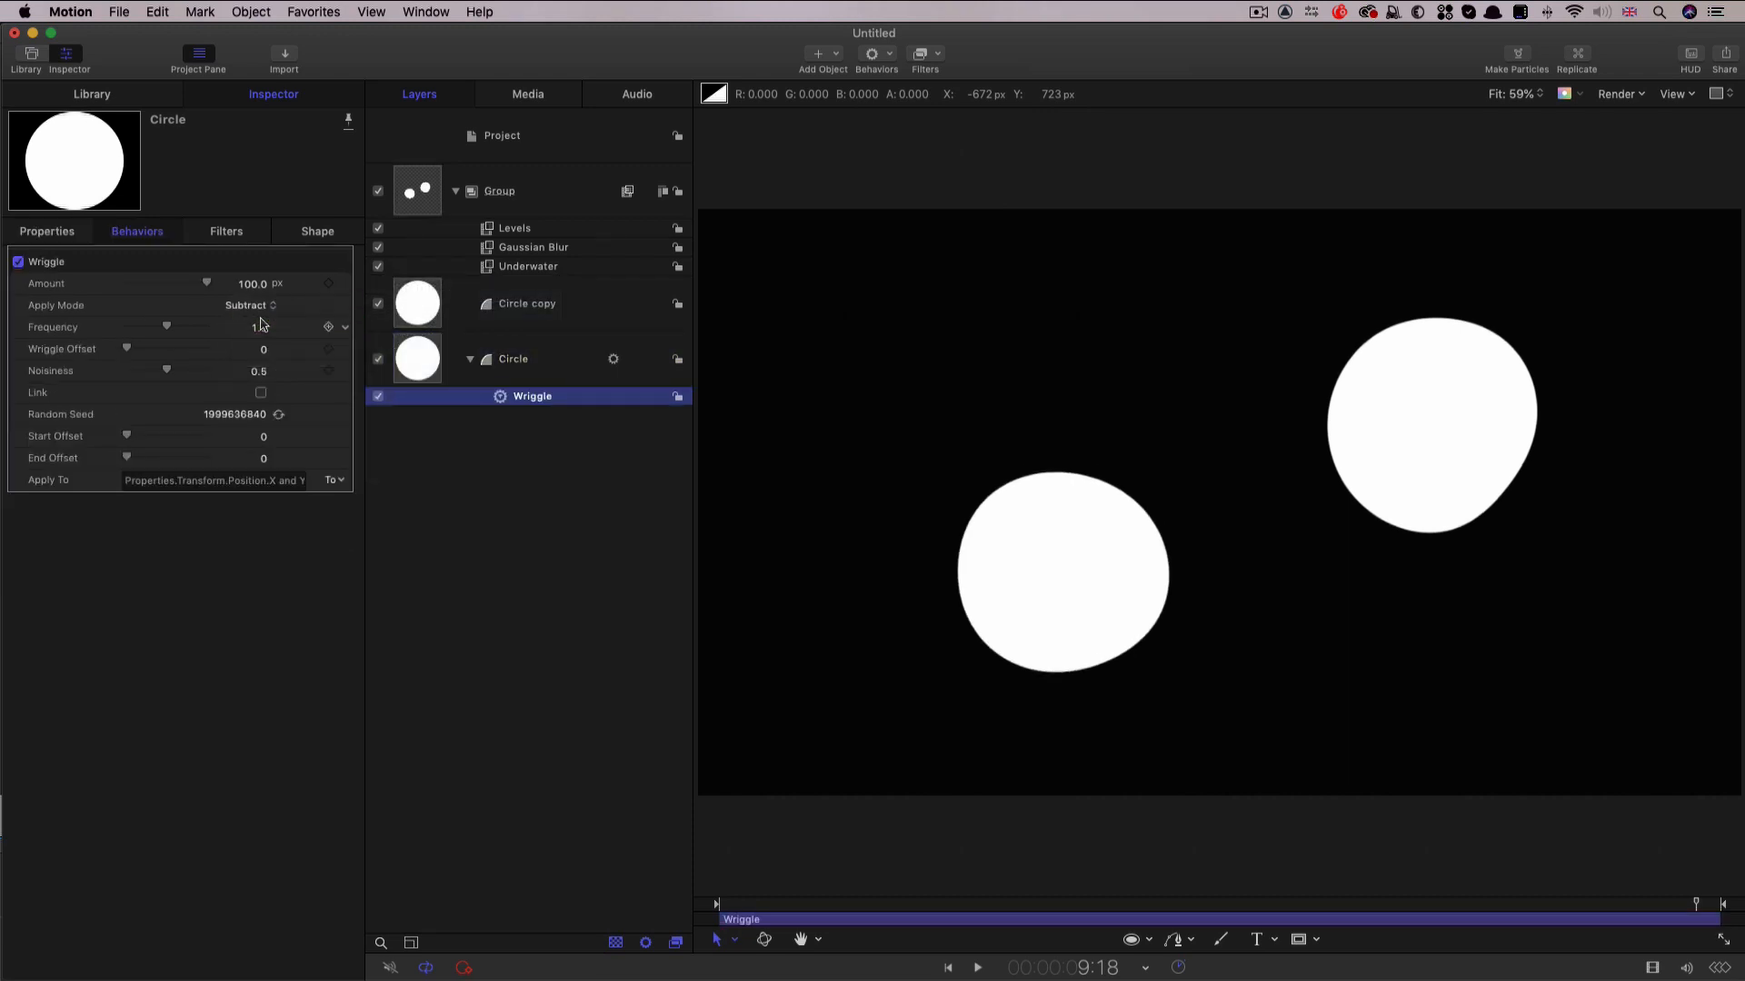
# Set the Wriggle behavior's frequency to 0.2 and its noisiness to 0.
pyautogui.click(262, 327)
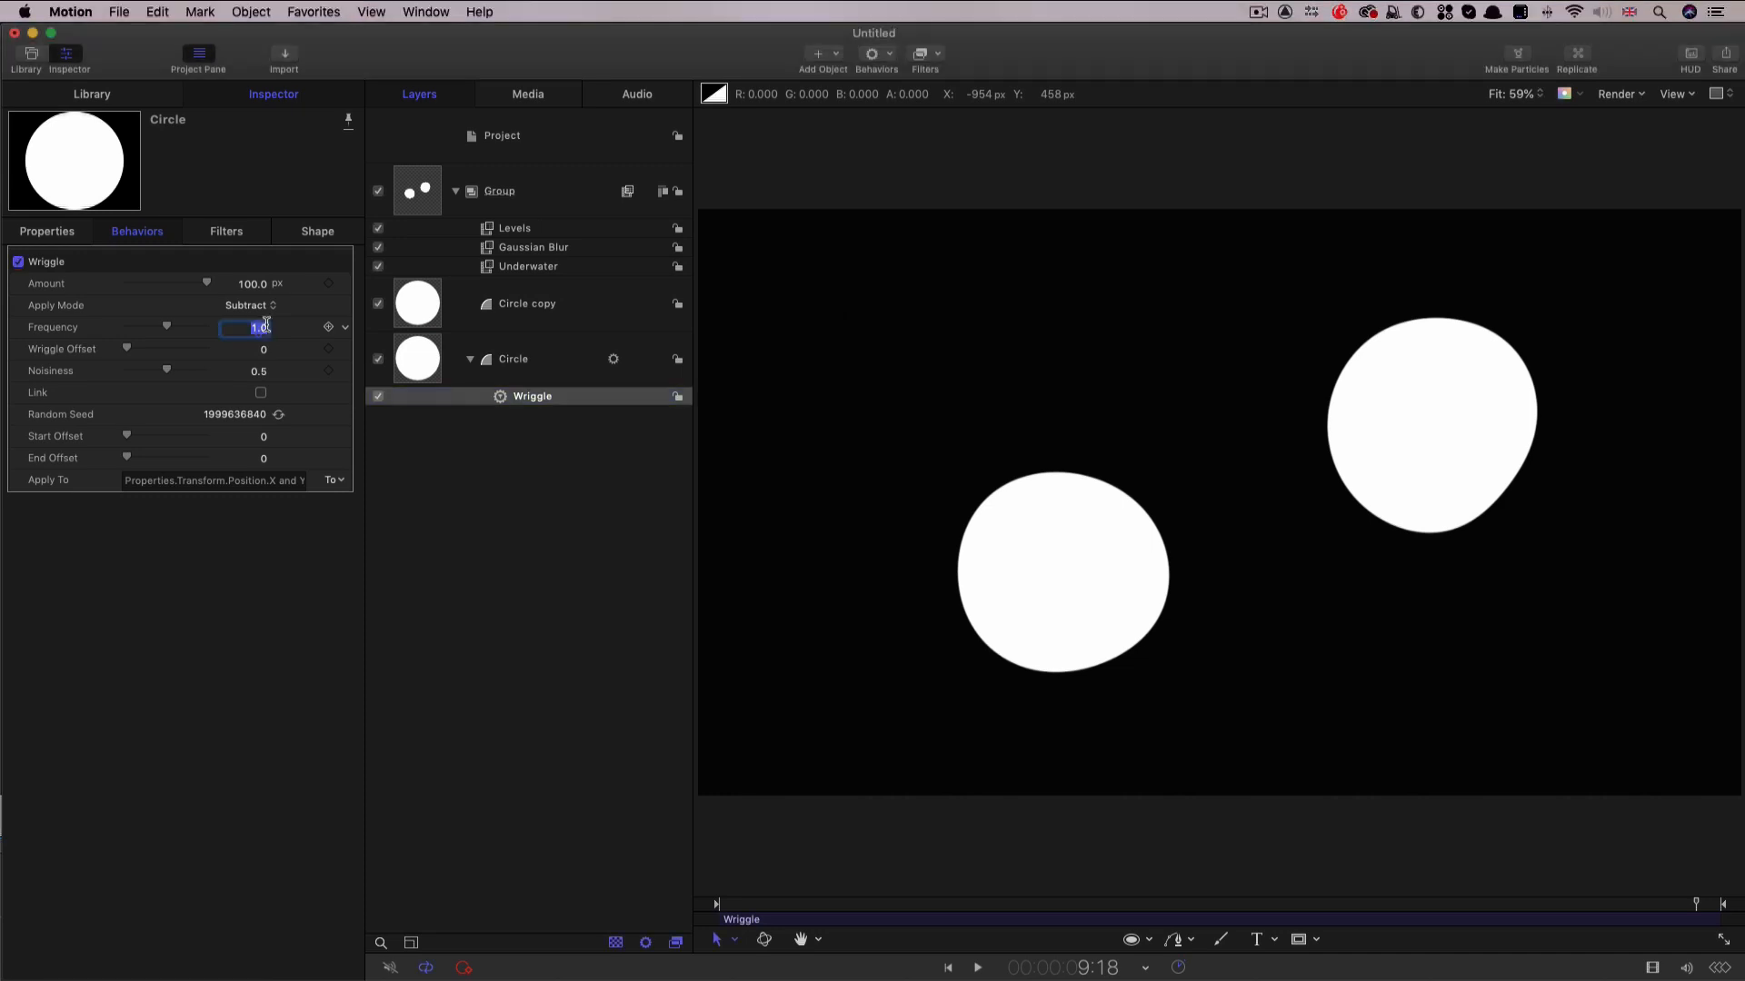
pyautogui.write('0.2')
pyautogui.press('Return')
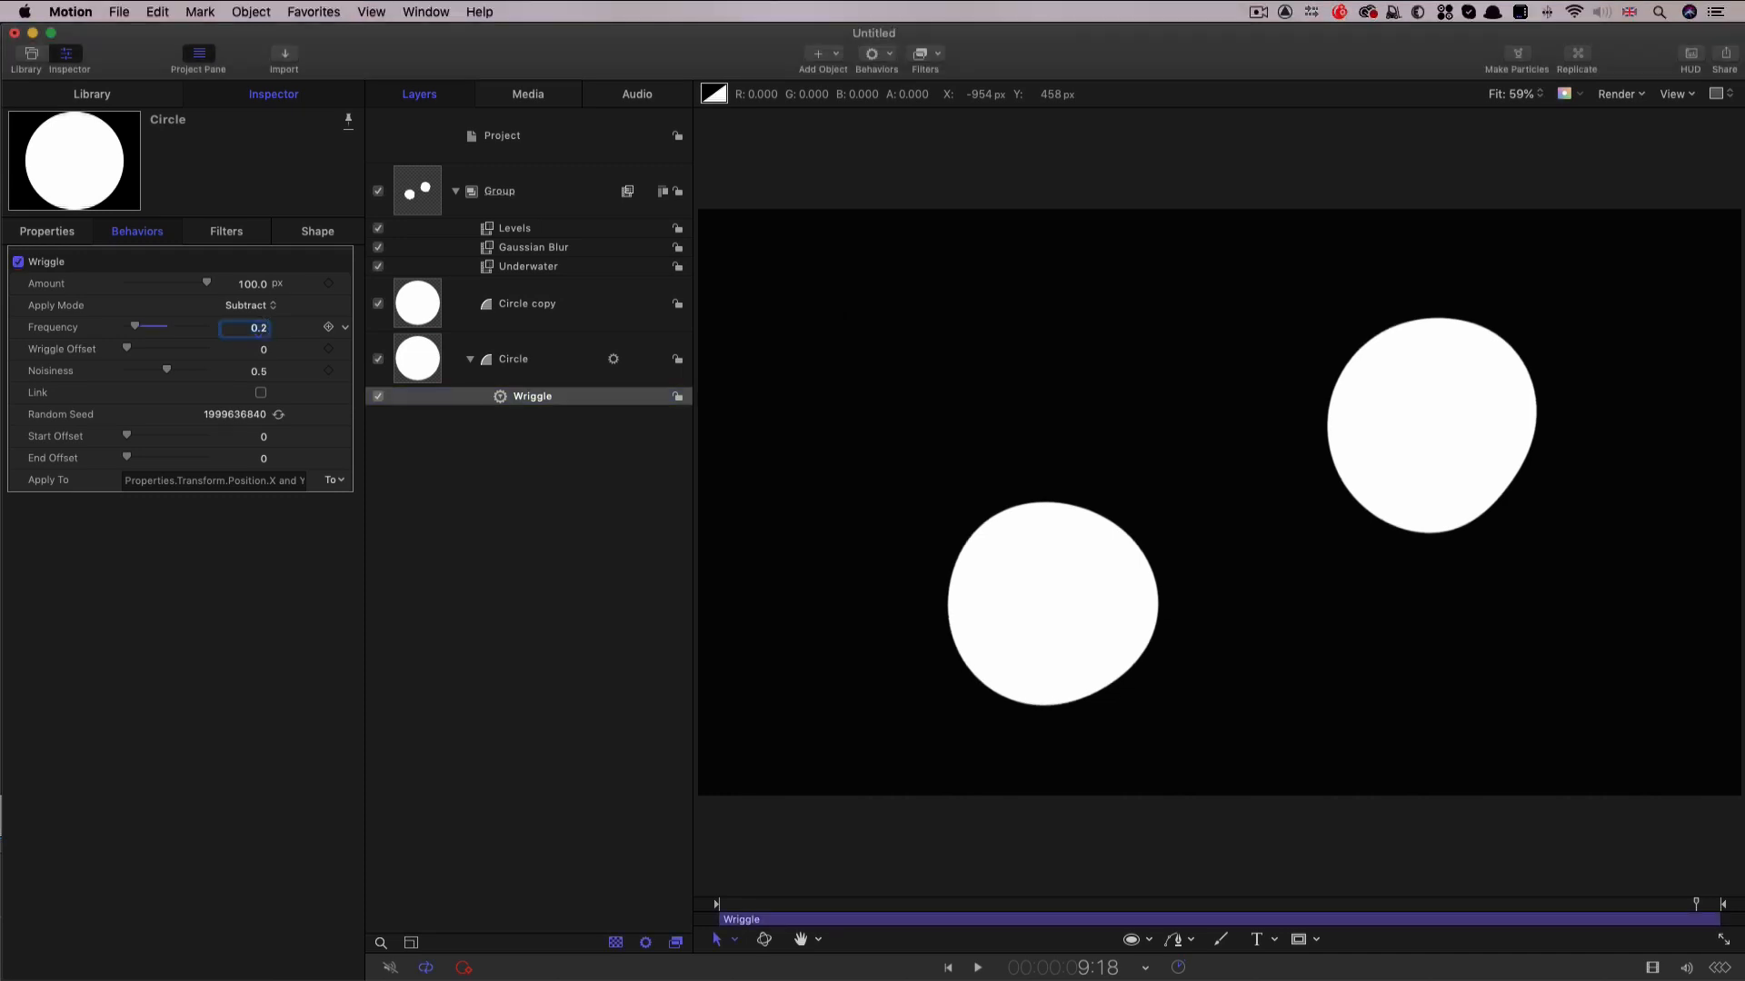
pyautogui.moveTo(166, 371); pyautogui.dragTo(4, 367)
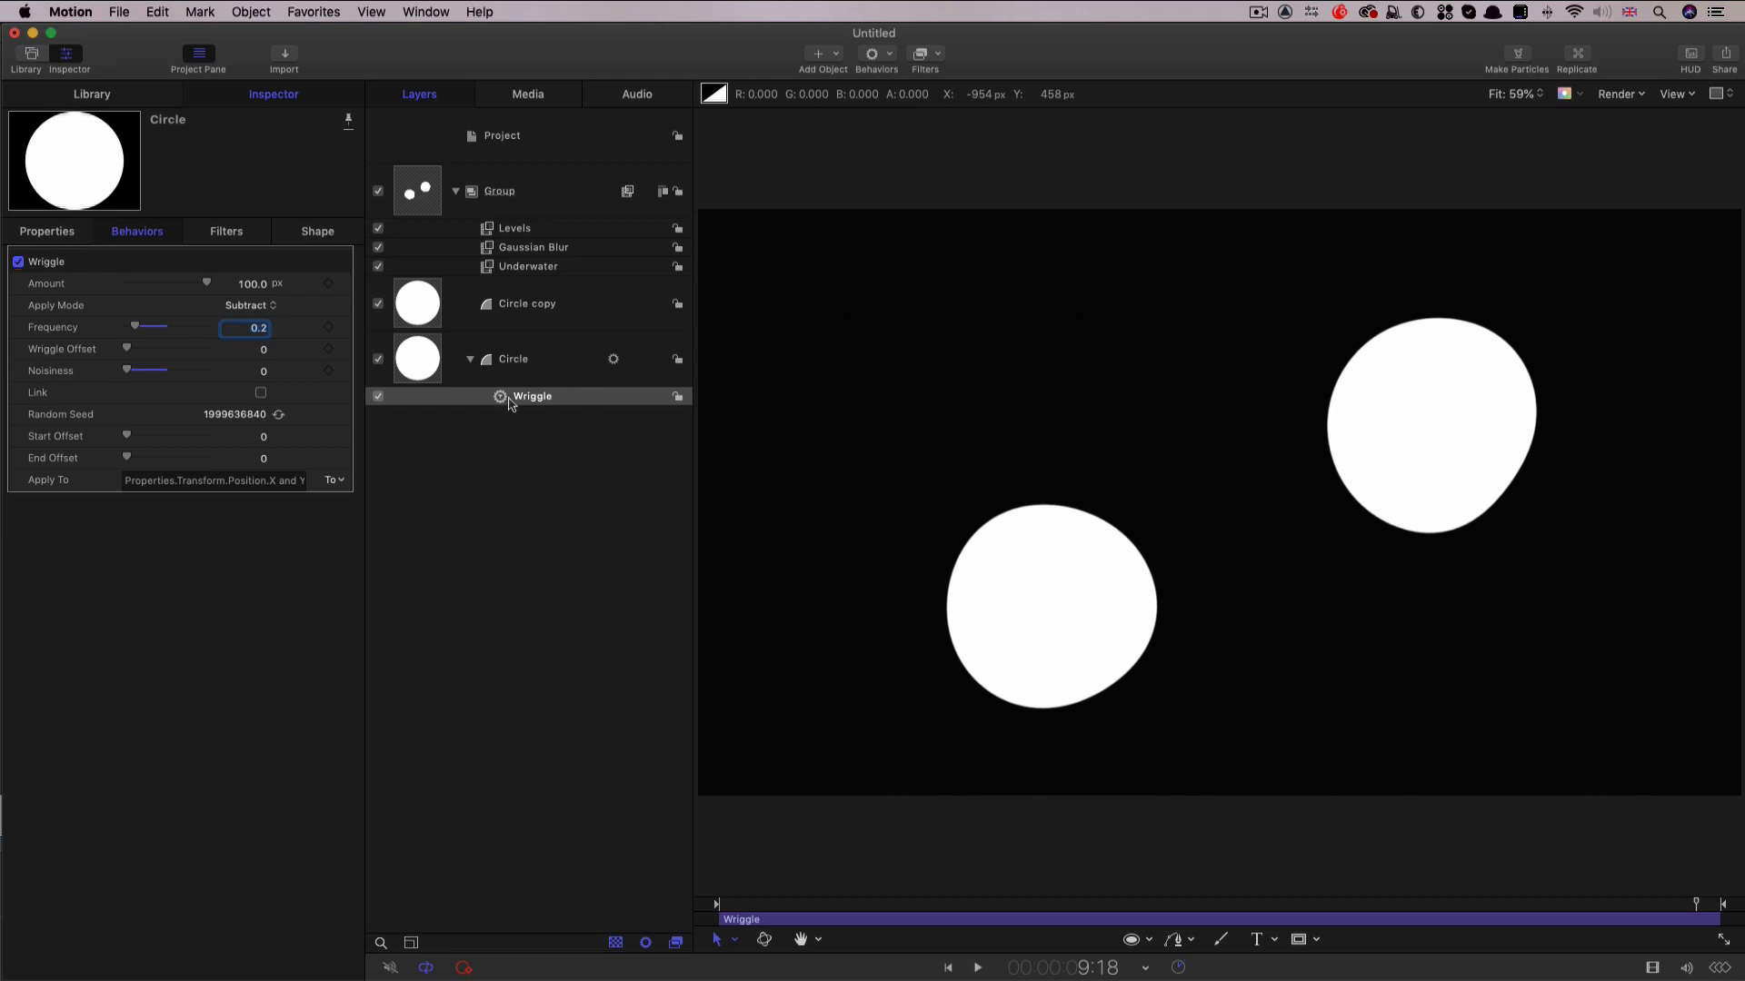
# Copy the Wriggle behavior onto the circle copy, set its apply mode to Add, and preview the animation.
pyautogui.moveTo(501, 400); pyautogui.dragTo(420, 316)
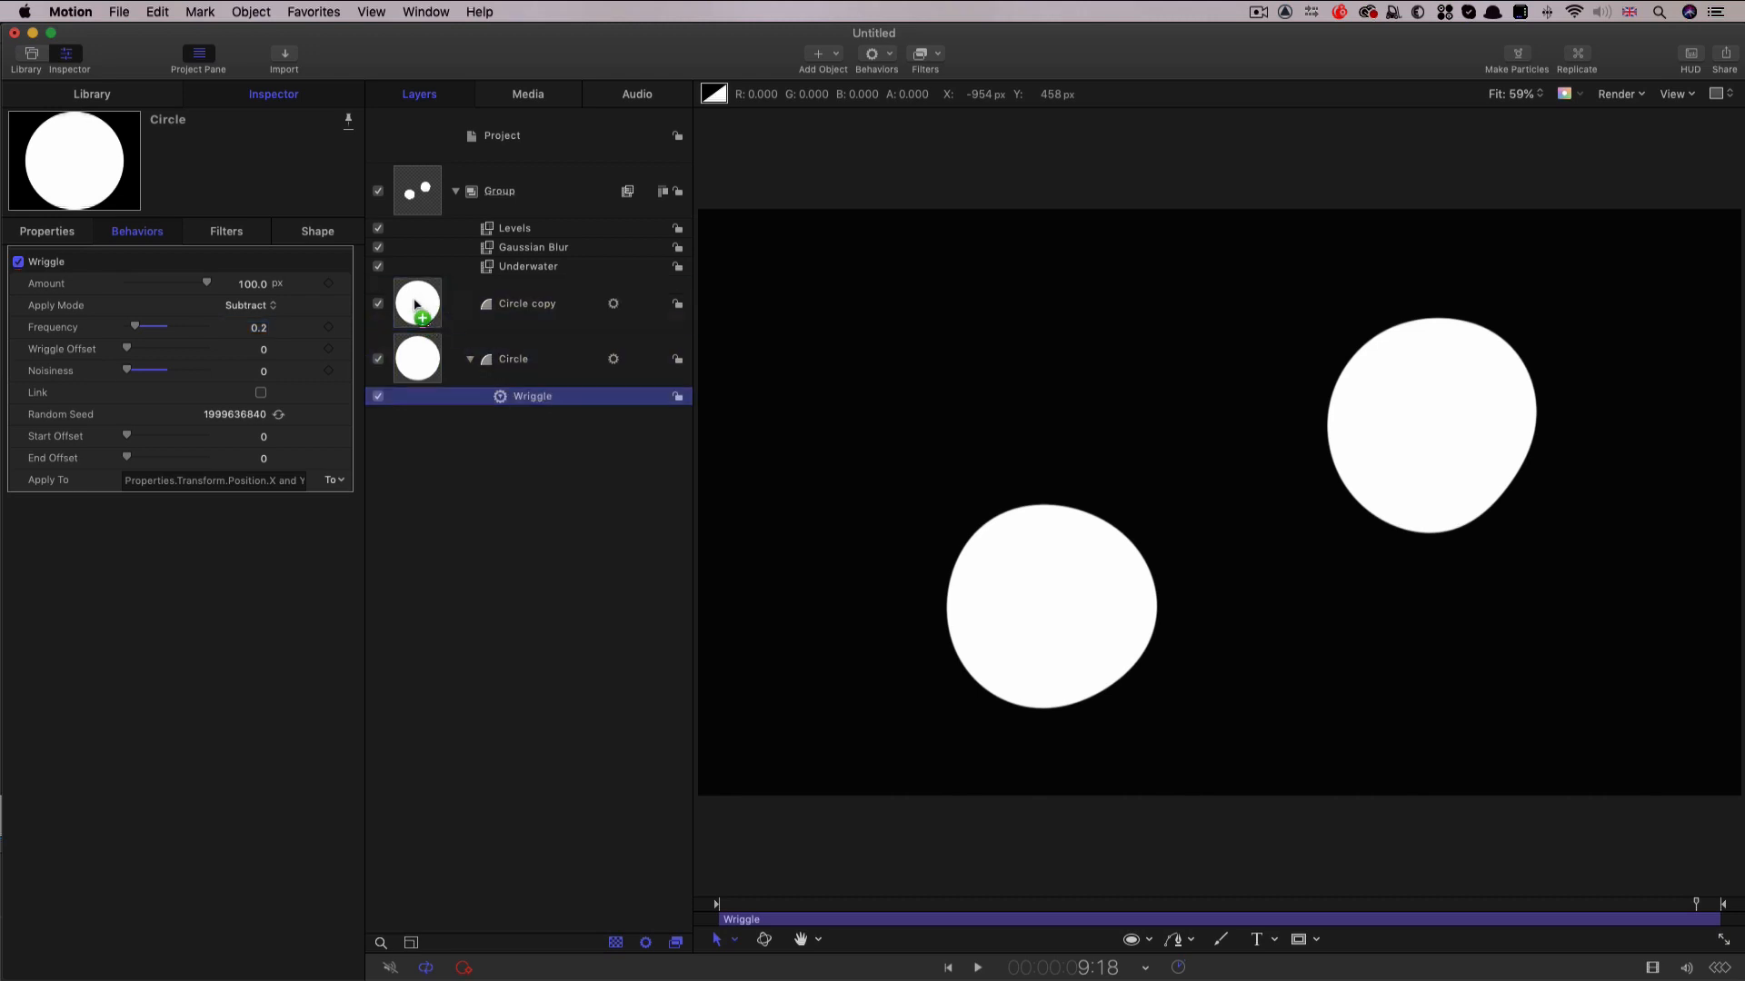
pyautogui.click(258, 306)
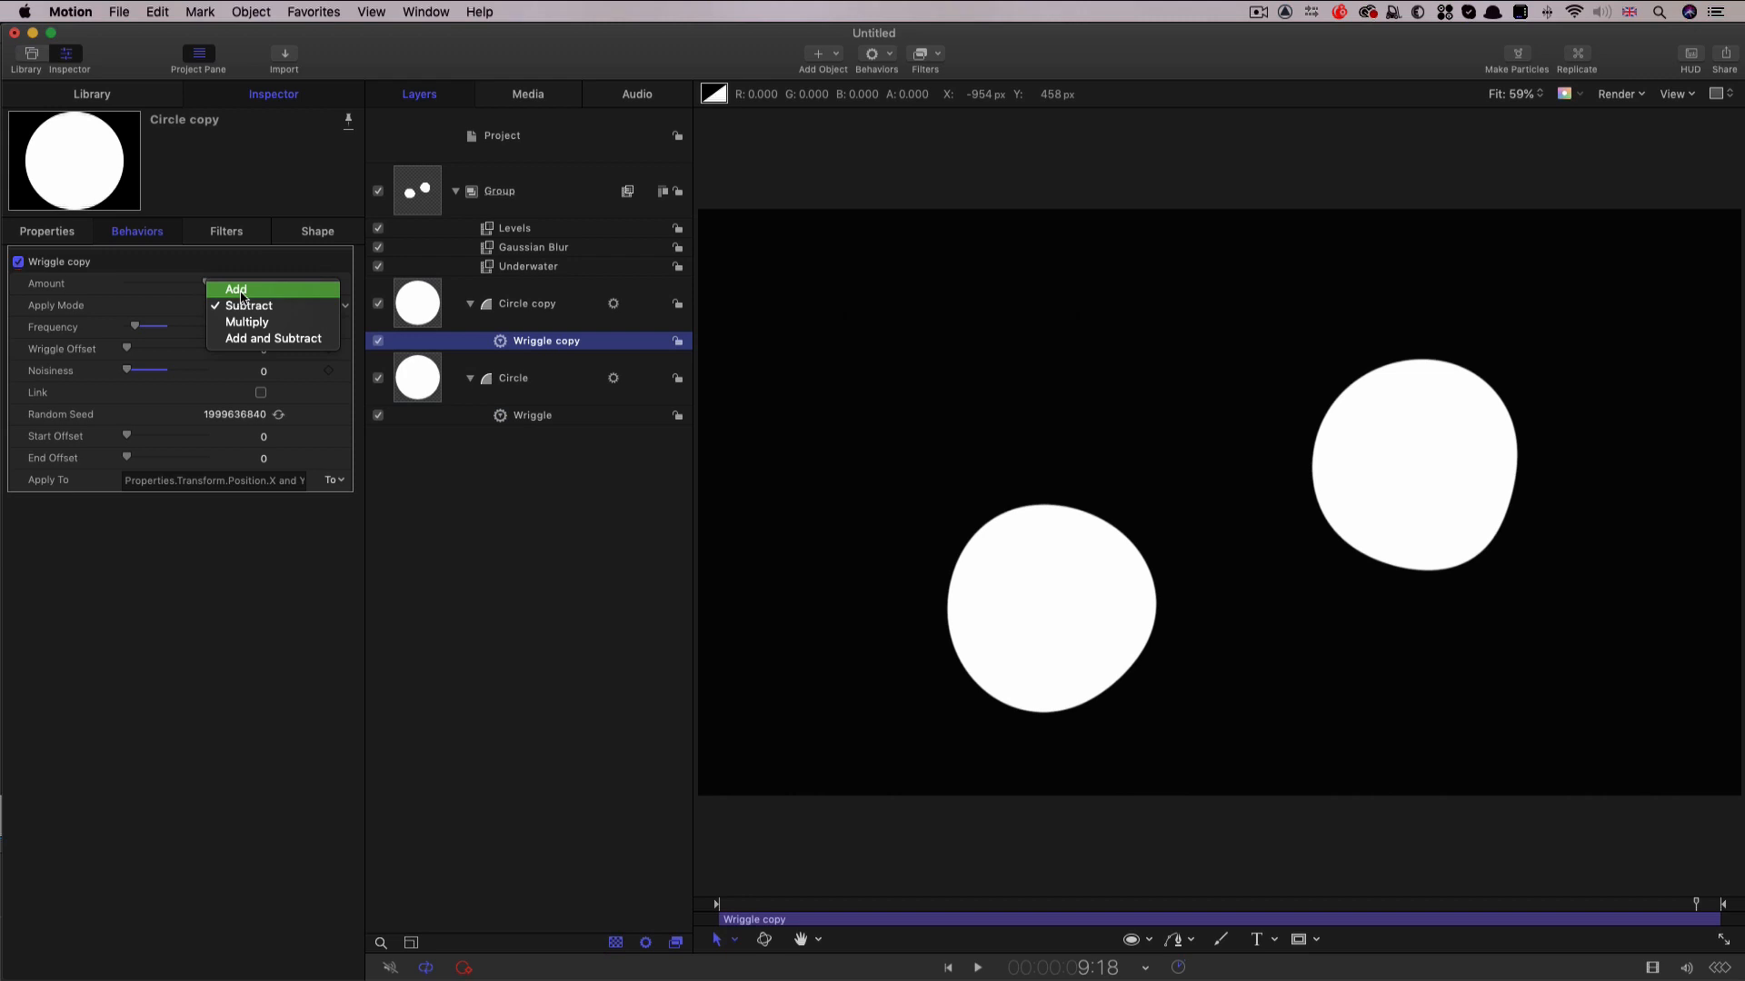
pyautogui.click(242, 293)
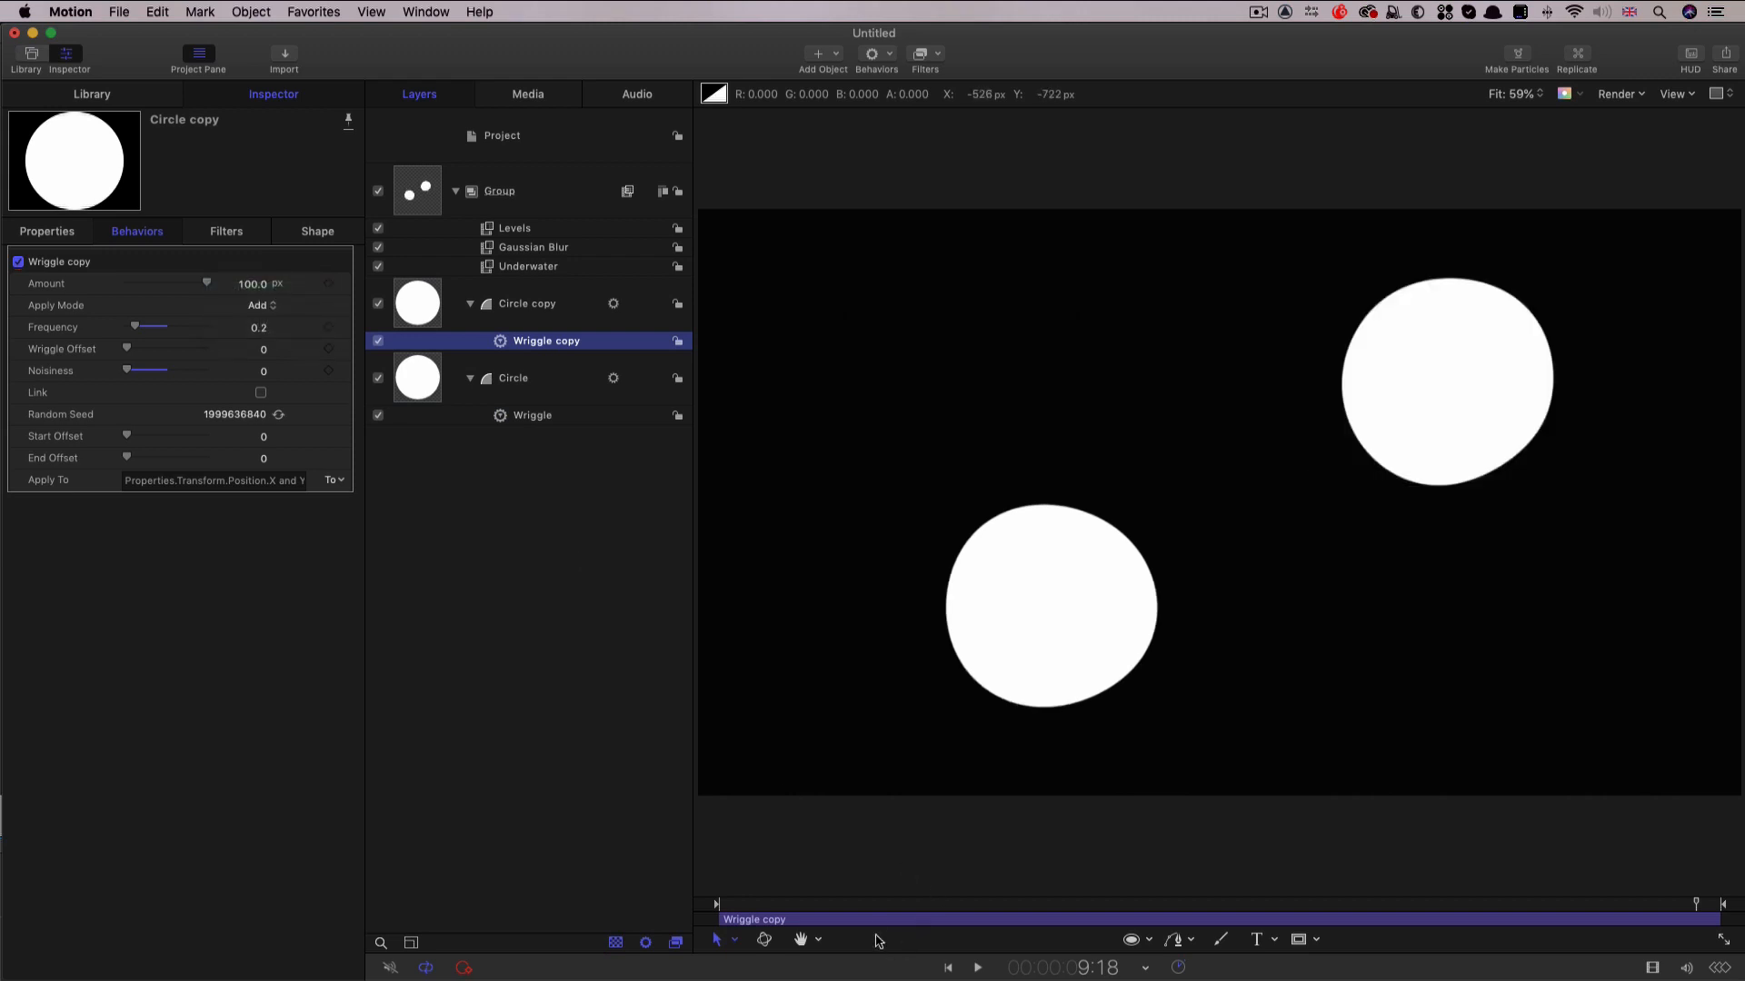
pyautogui.press('space')
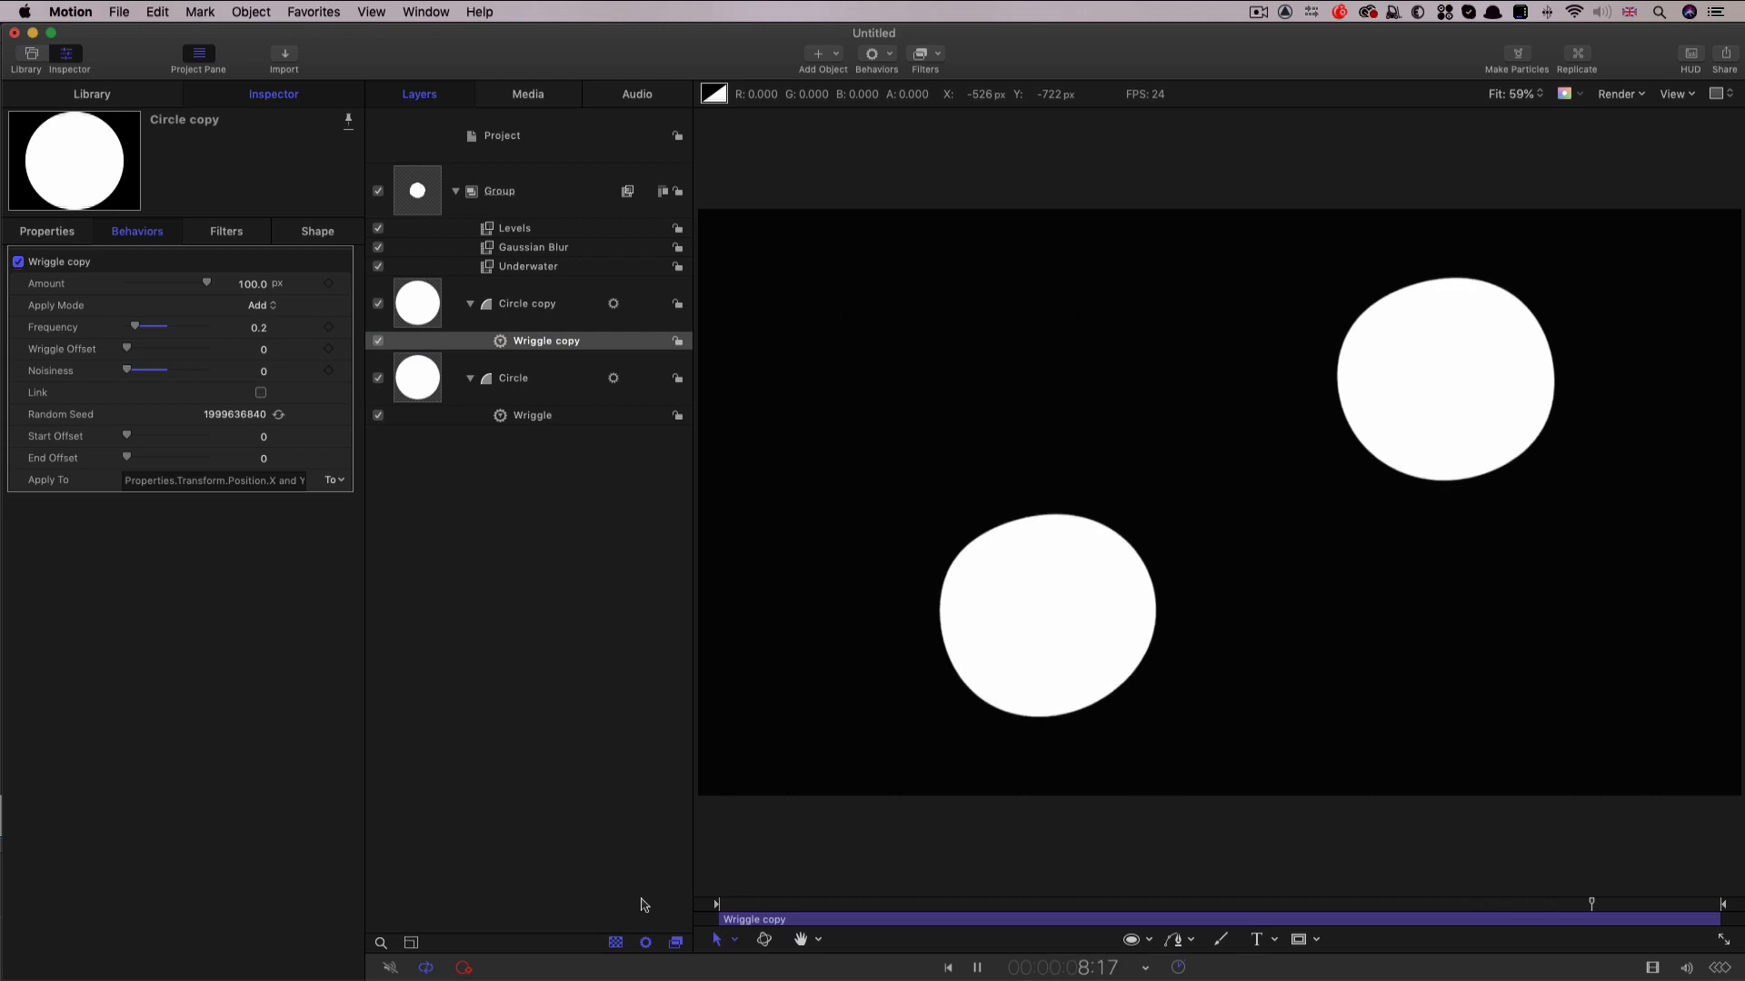
pyautogui.press('space')
# Rename the group containing both circles as Matte.
pyautogui.doubleClick(506, 193)
pyautogui.moveTo(538, 190); pyautogui.dragTo(472, 190)
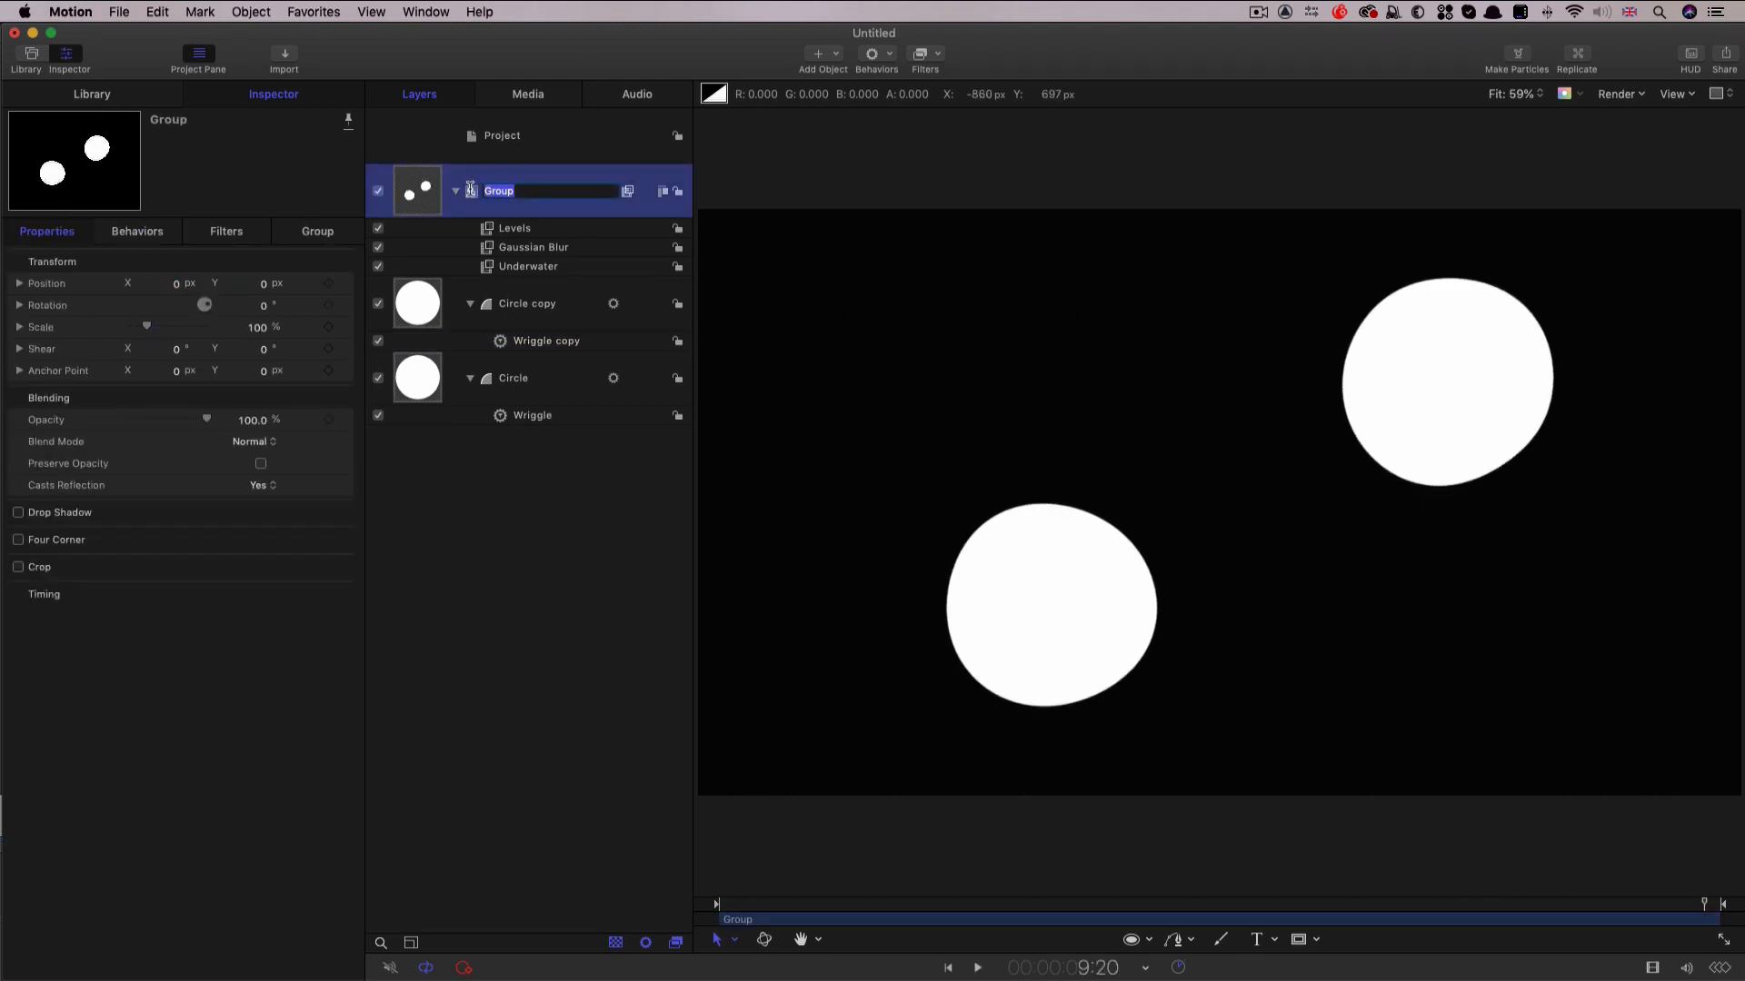
pyautogui.write('Matte')
pyautogui.press('Return')
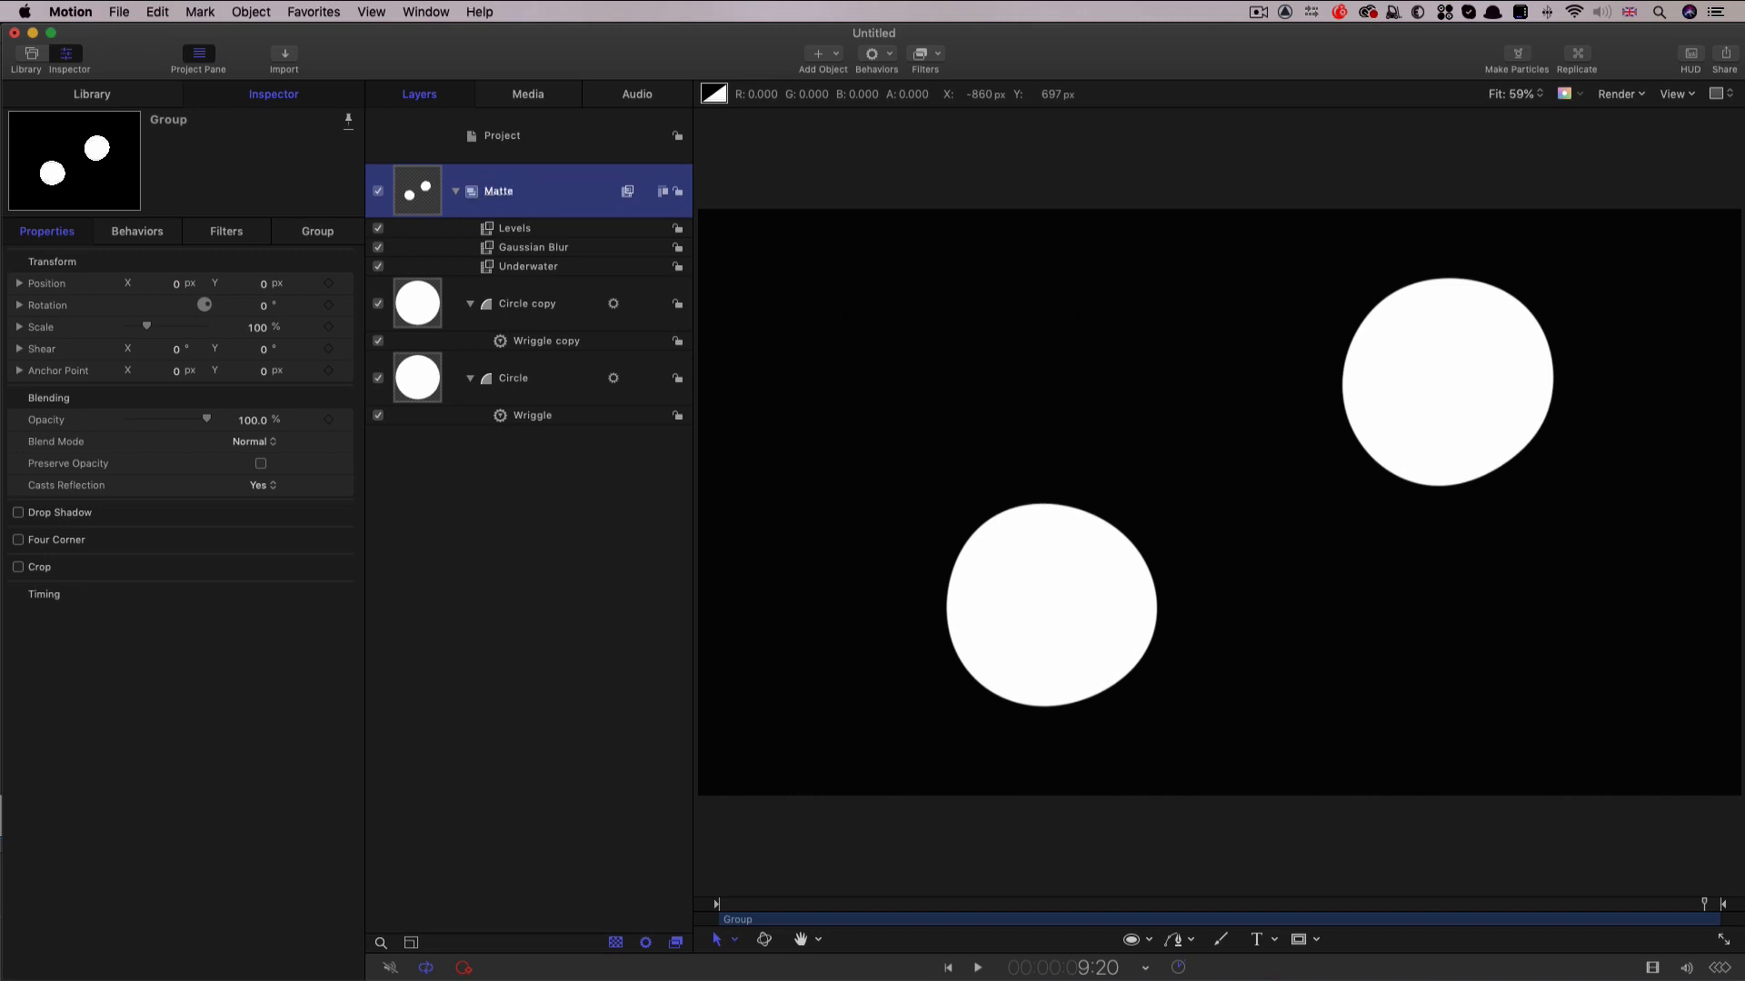
# Make a clone layer of the Matte group and hide the original Matte group.
pyautogui.rightClick(414, 188)
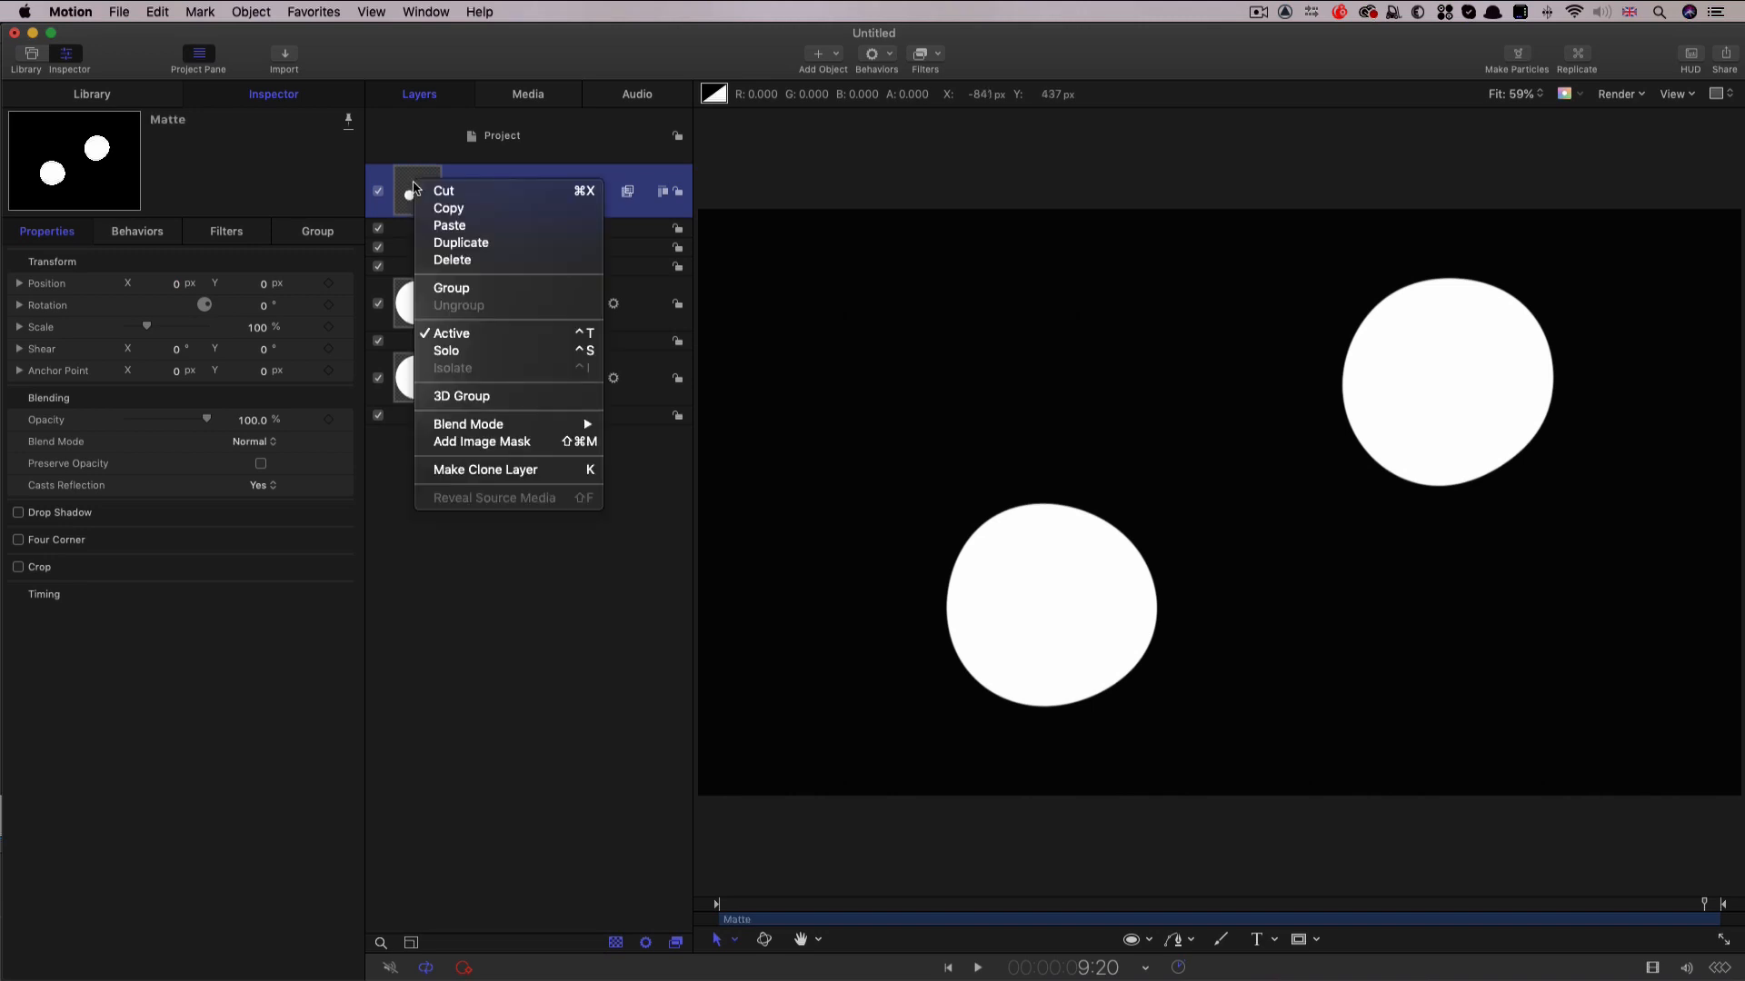
pyautogui.click(511, 476)
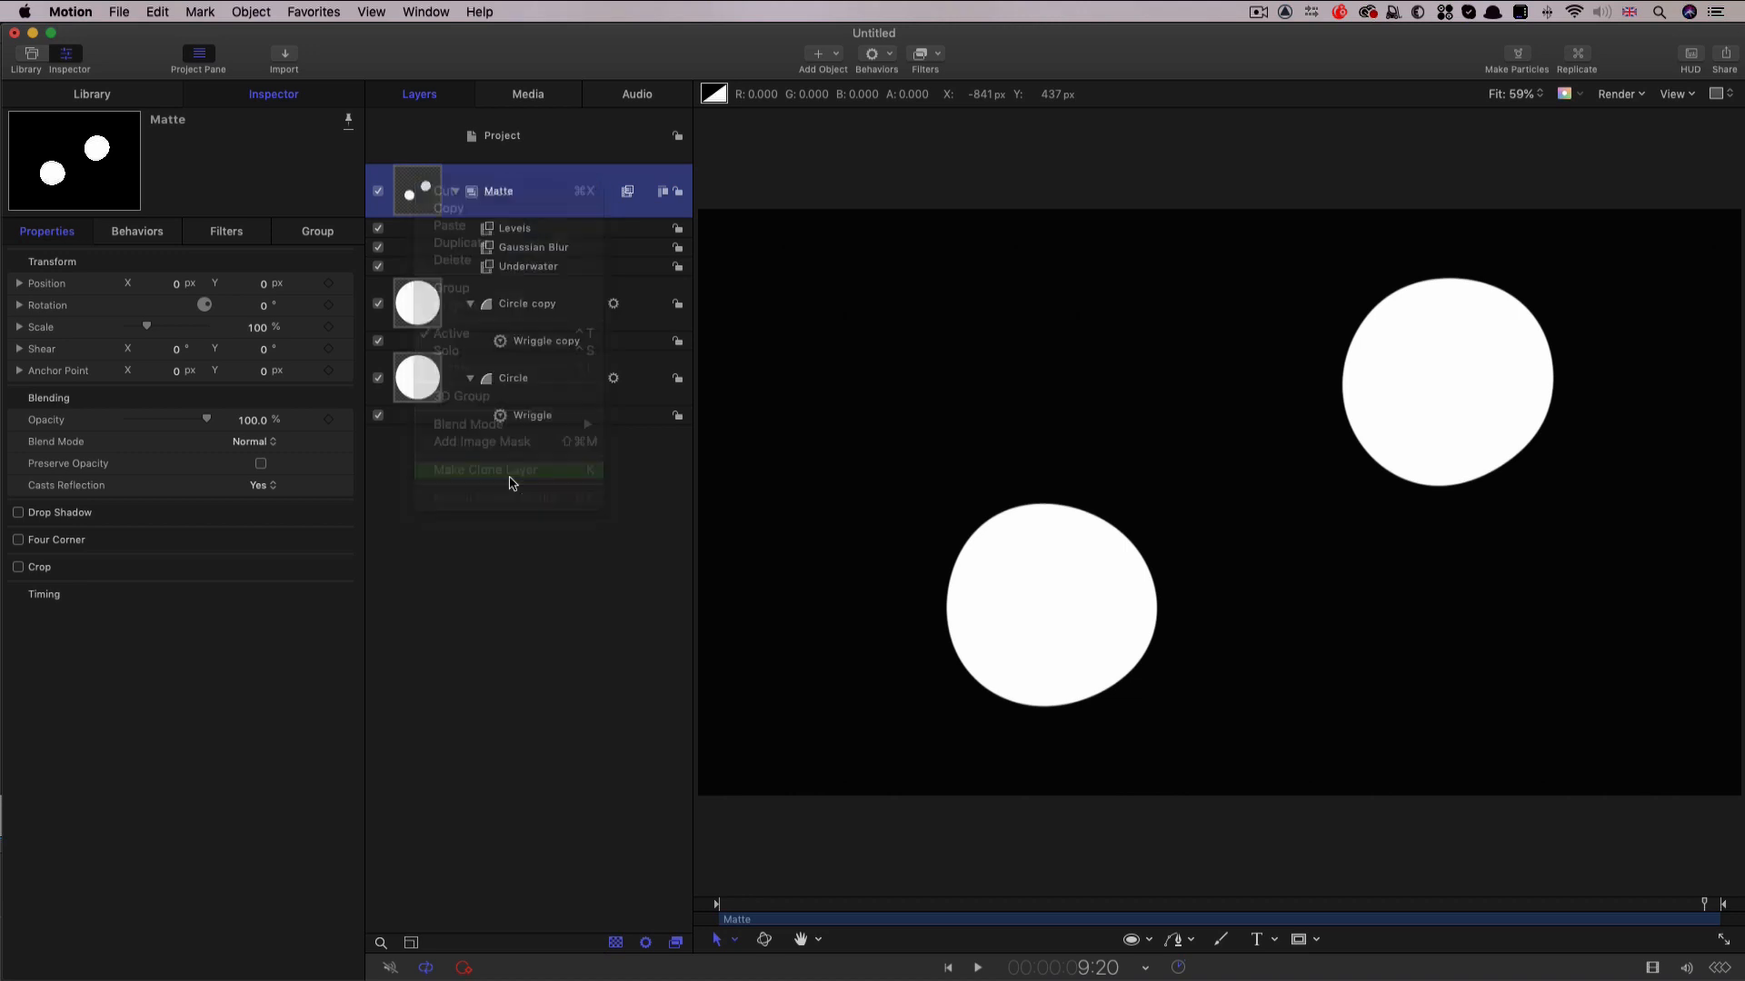
pyautogui.click(378, 302)
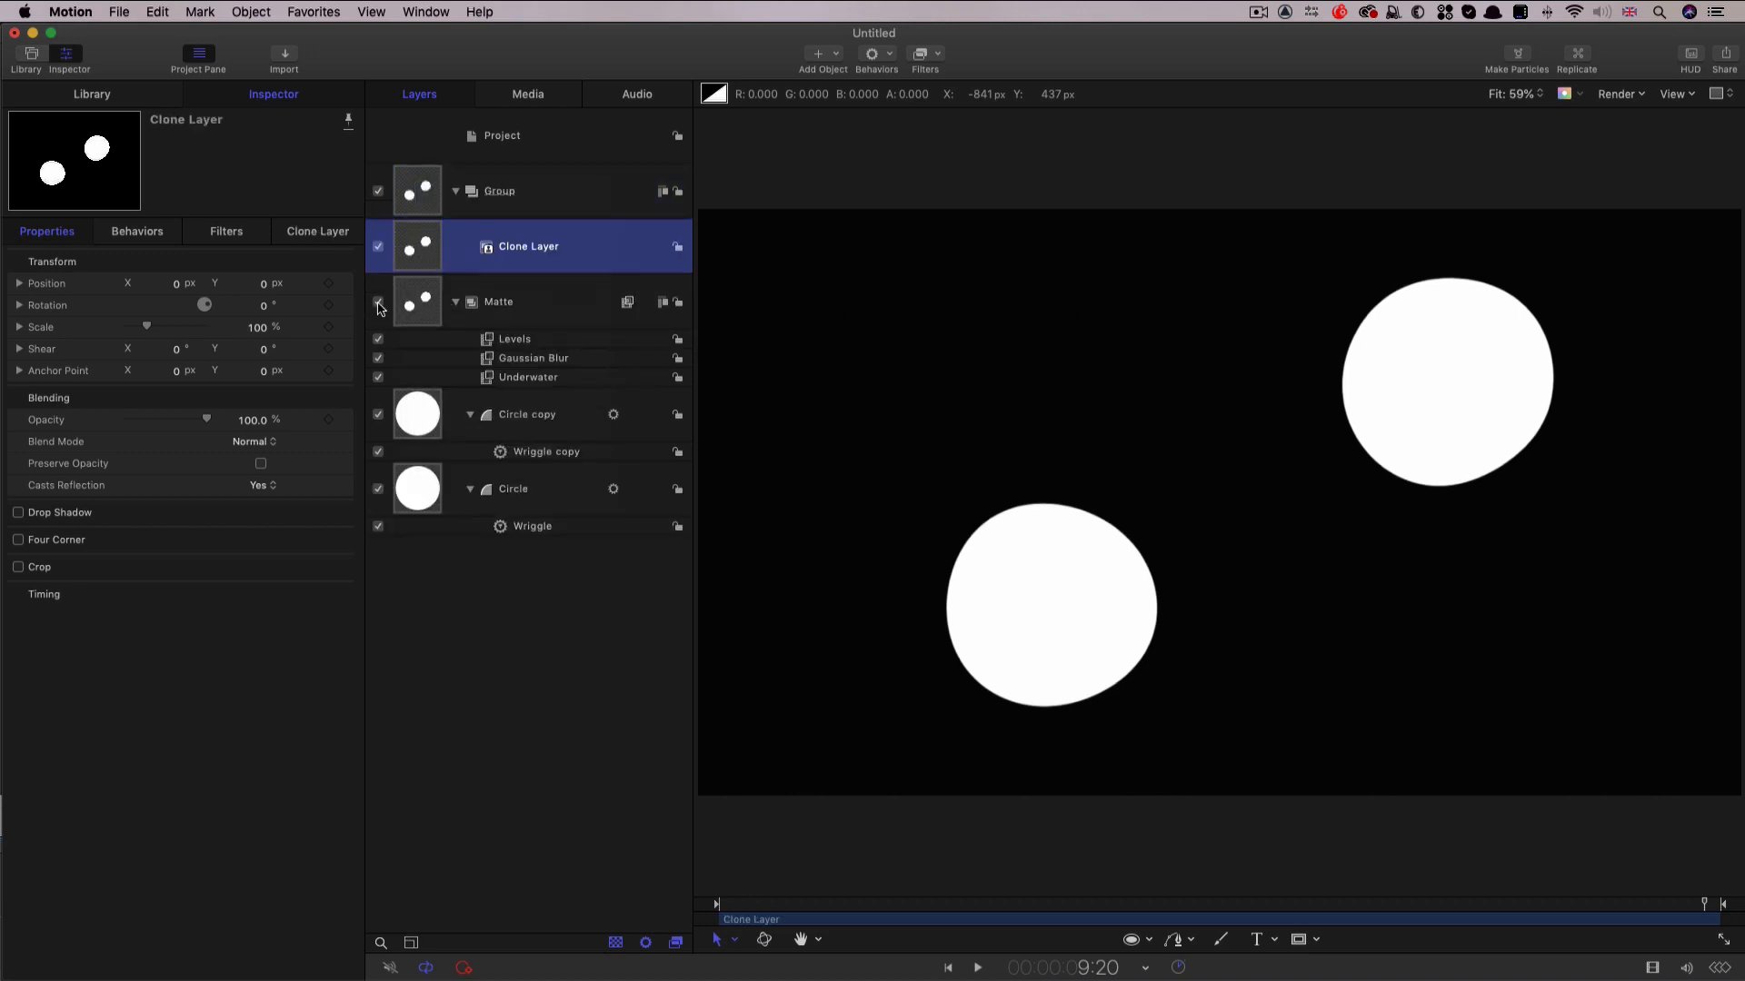
# Rename the group holding the clone layer as Edges.
pyautogui.doubleClick(499, 191)
pyautogui.write('Edfges')
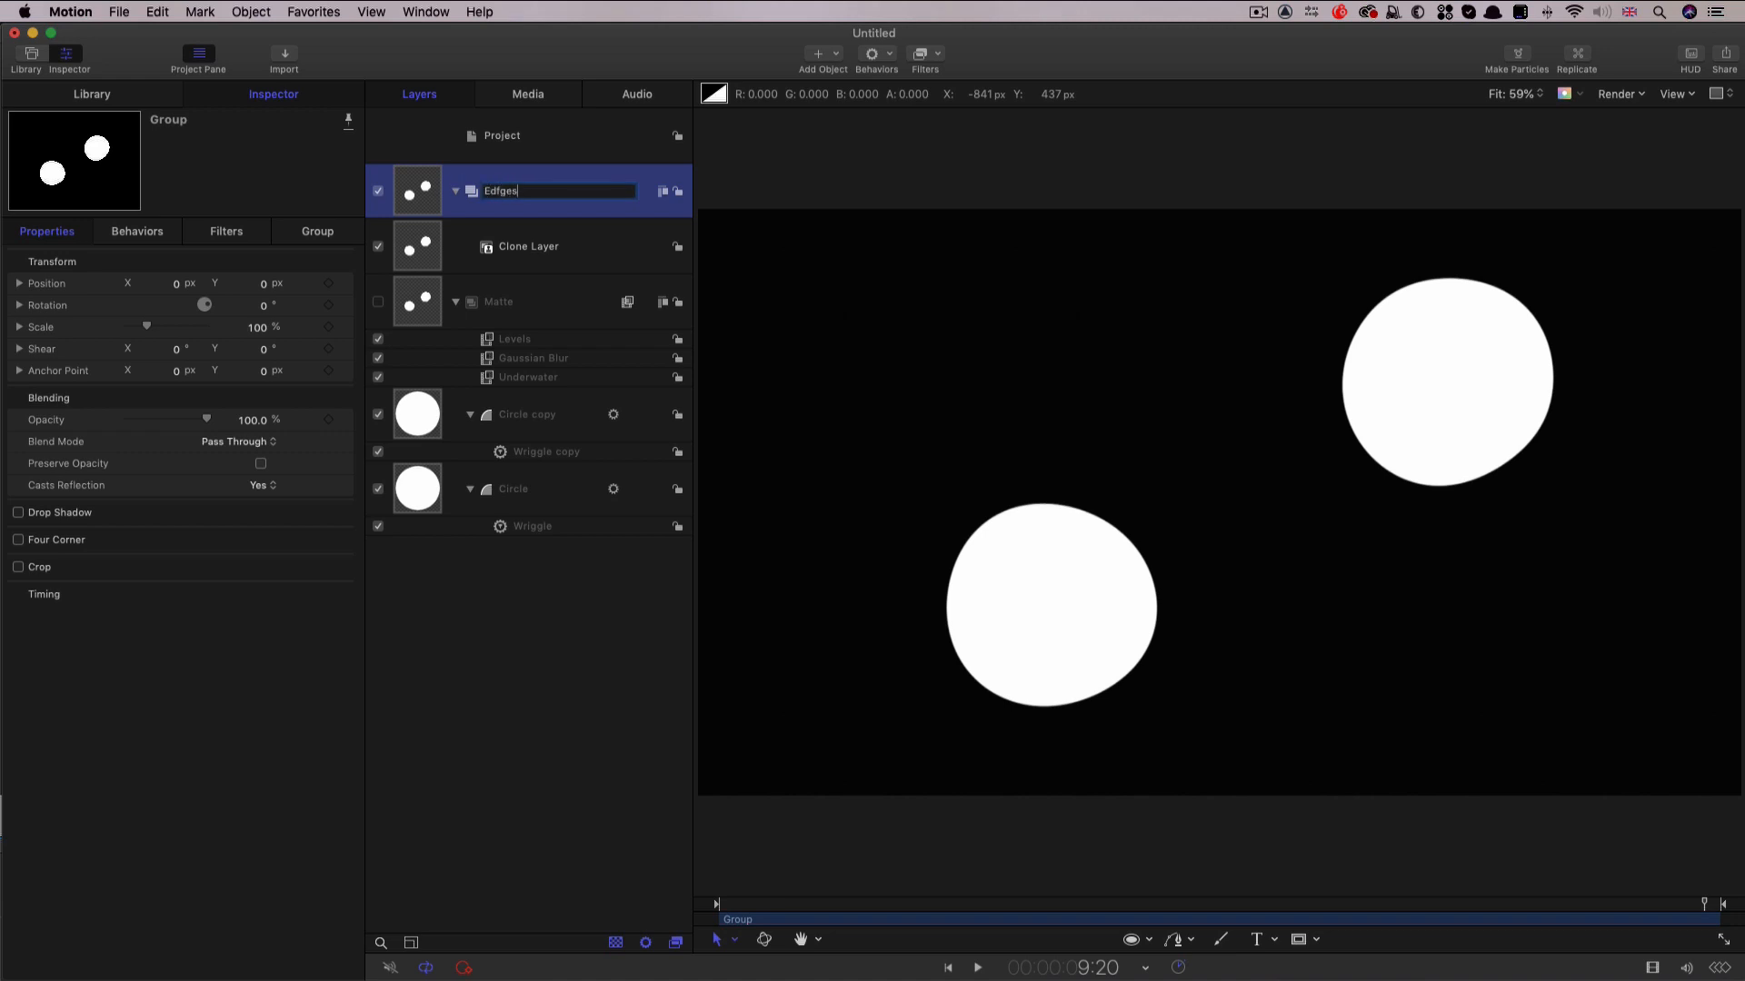
pyautogui.press('Return')
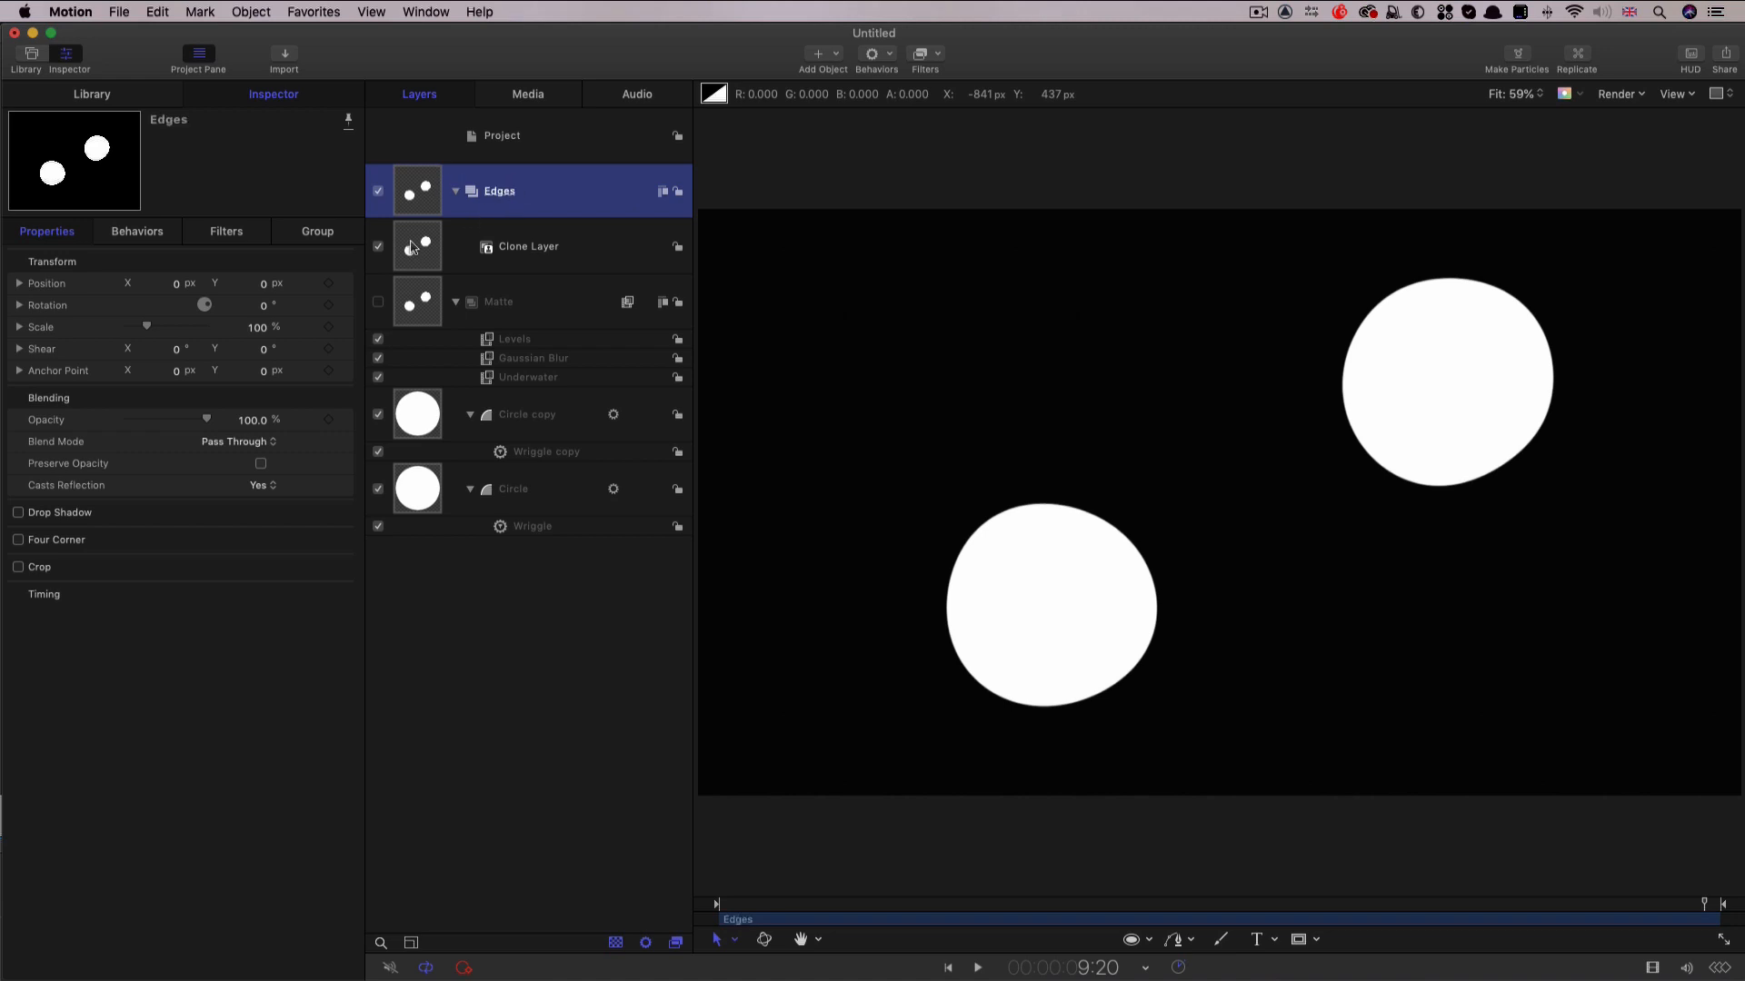
# Apply the Edges filter from the Stylize category to the clone layer.
pyautogui.click(410, 244)
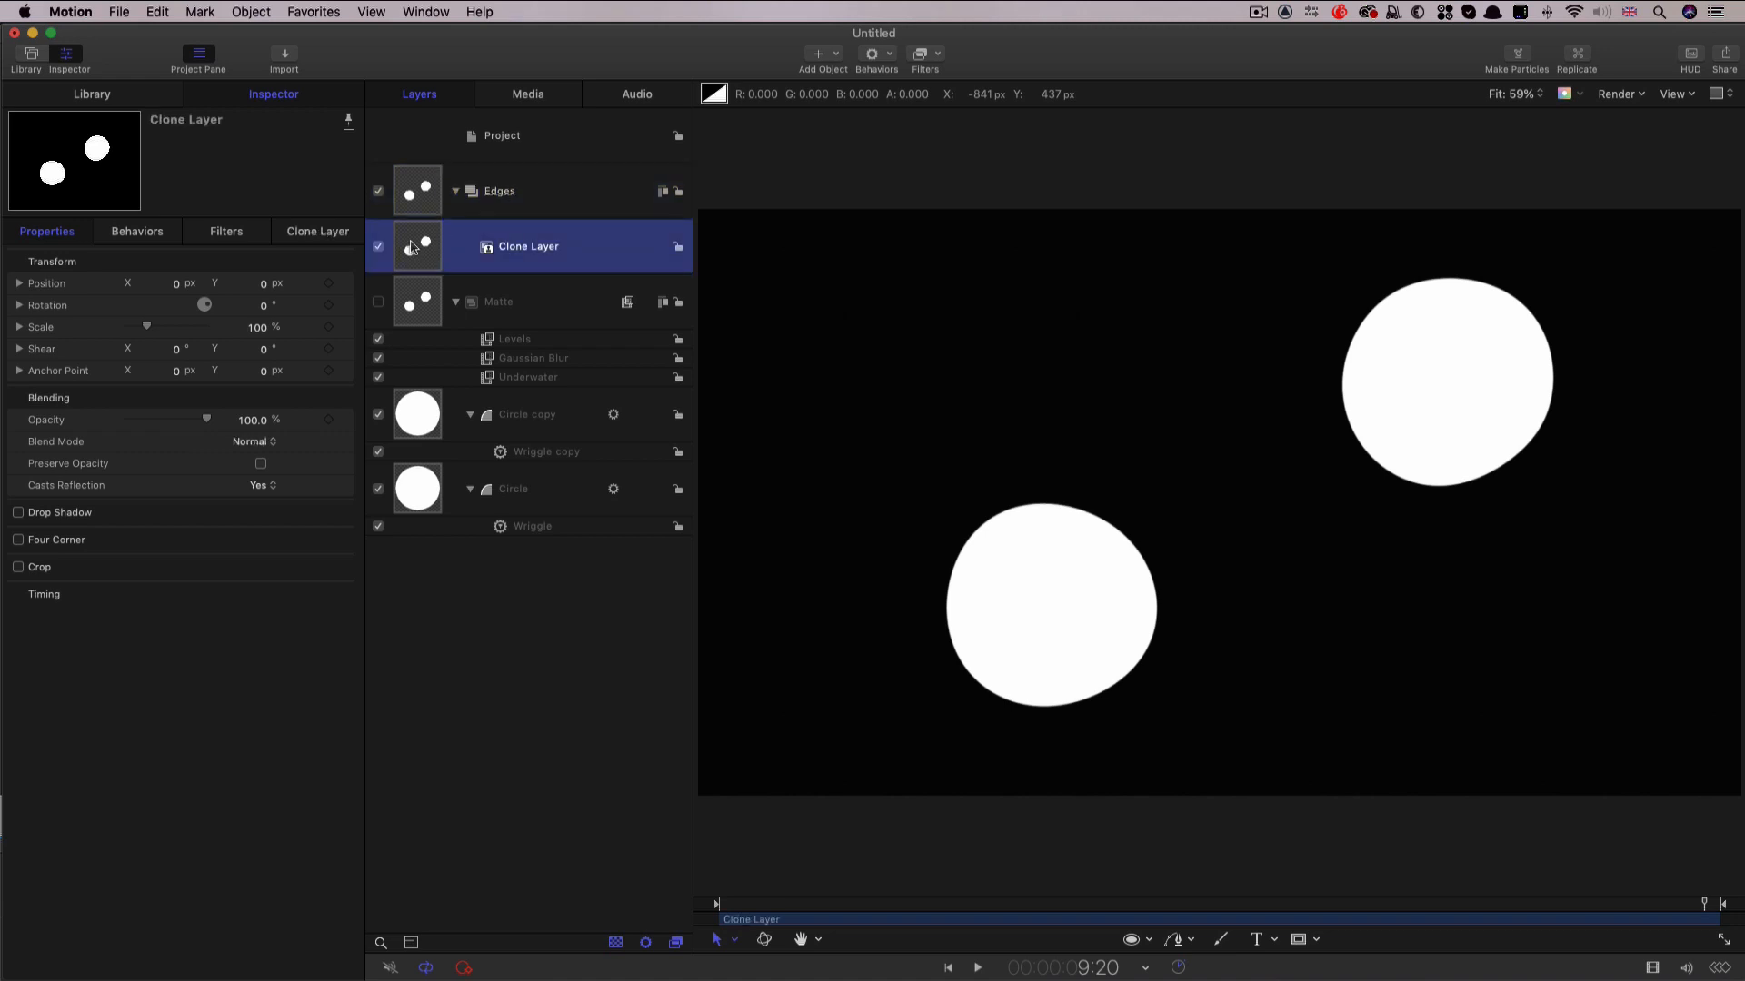
pyautogui.click(938, 55)
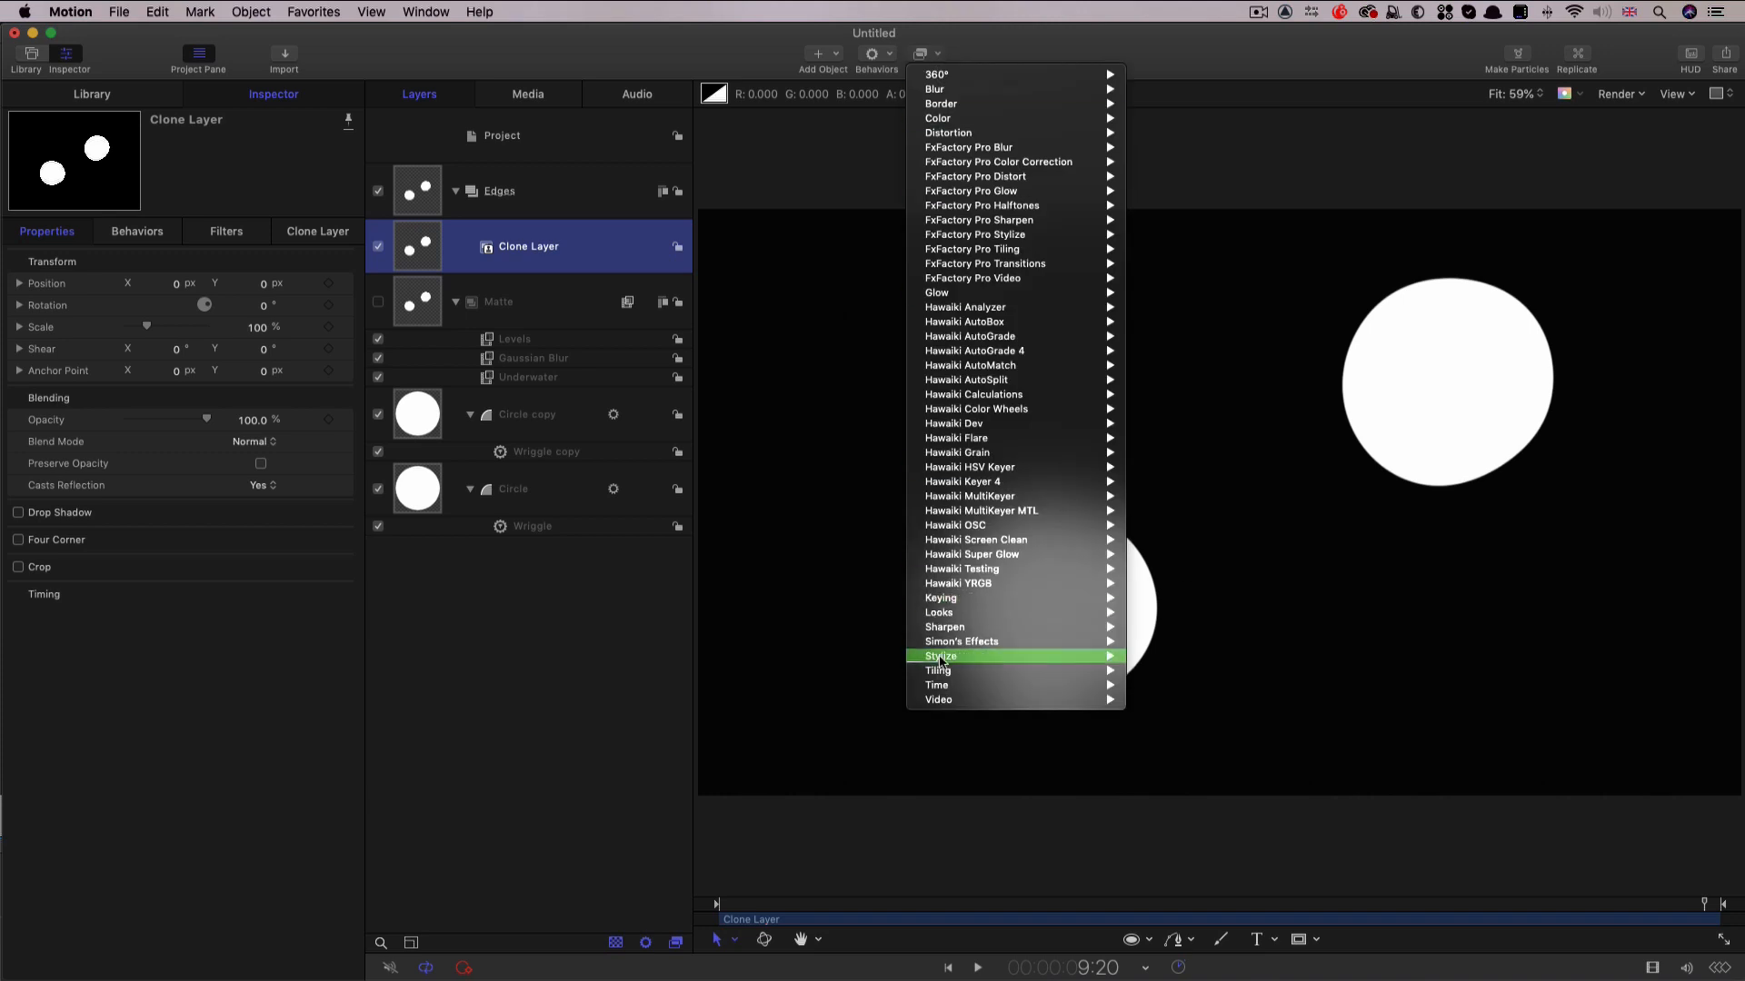
pyautogui.moveTo(942, 658)
pyautogui.click(1182, 772)
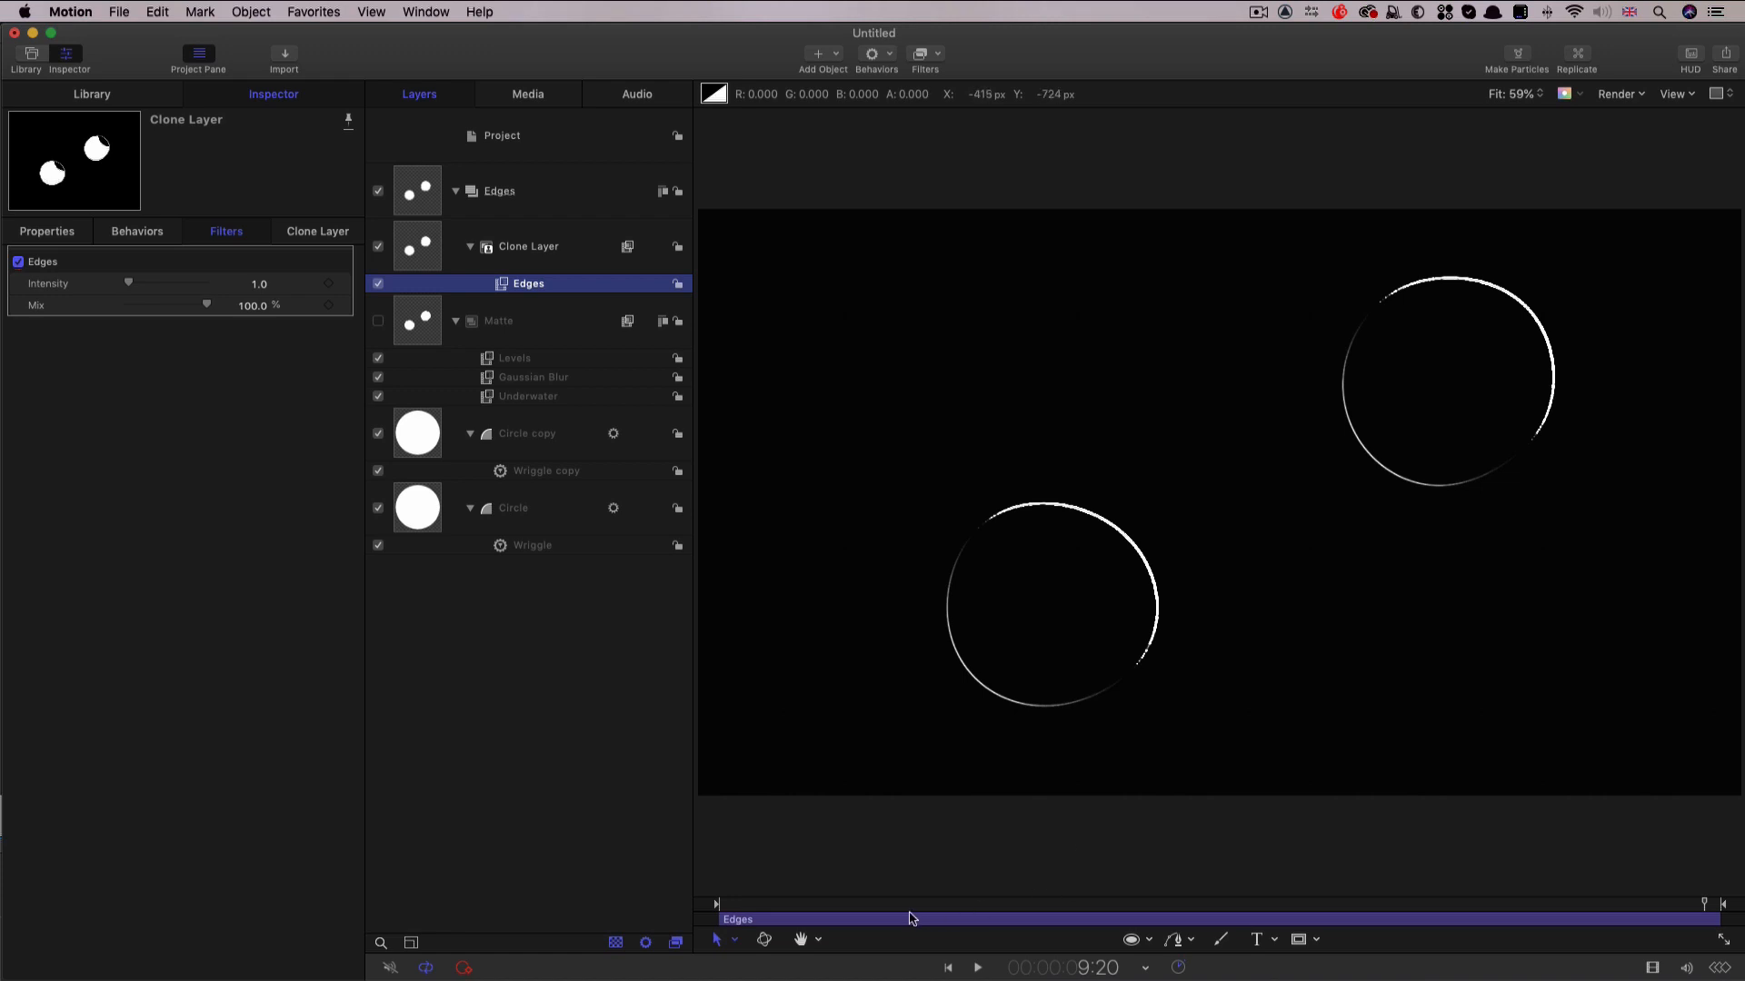
# Play back the outlined circles, examine the canvas's alpha channel, and return to the color view.
pyautogui.click(817, 914)
pyautogui.press('space')
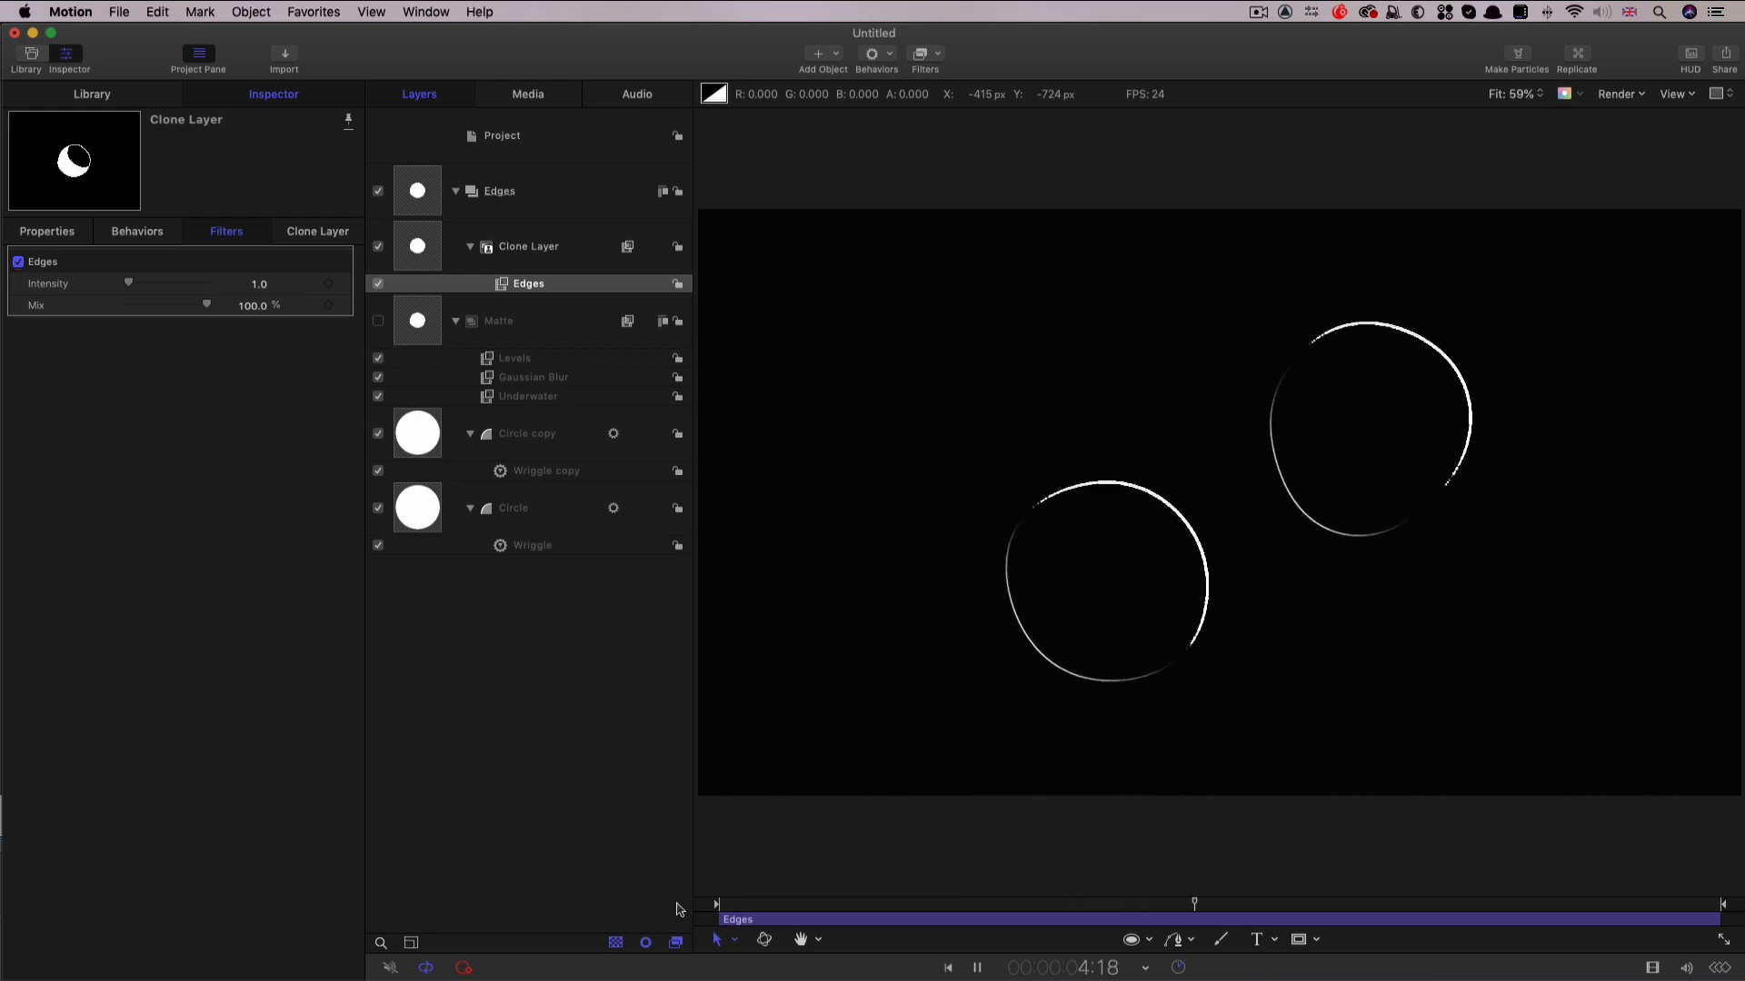
pyautogui.press('space')
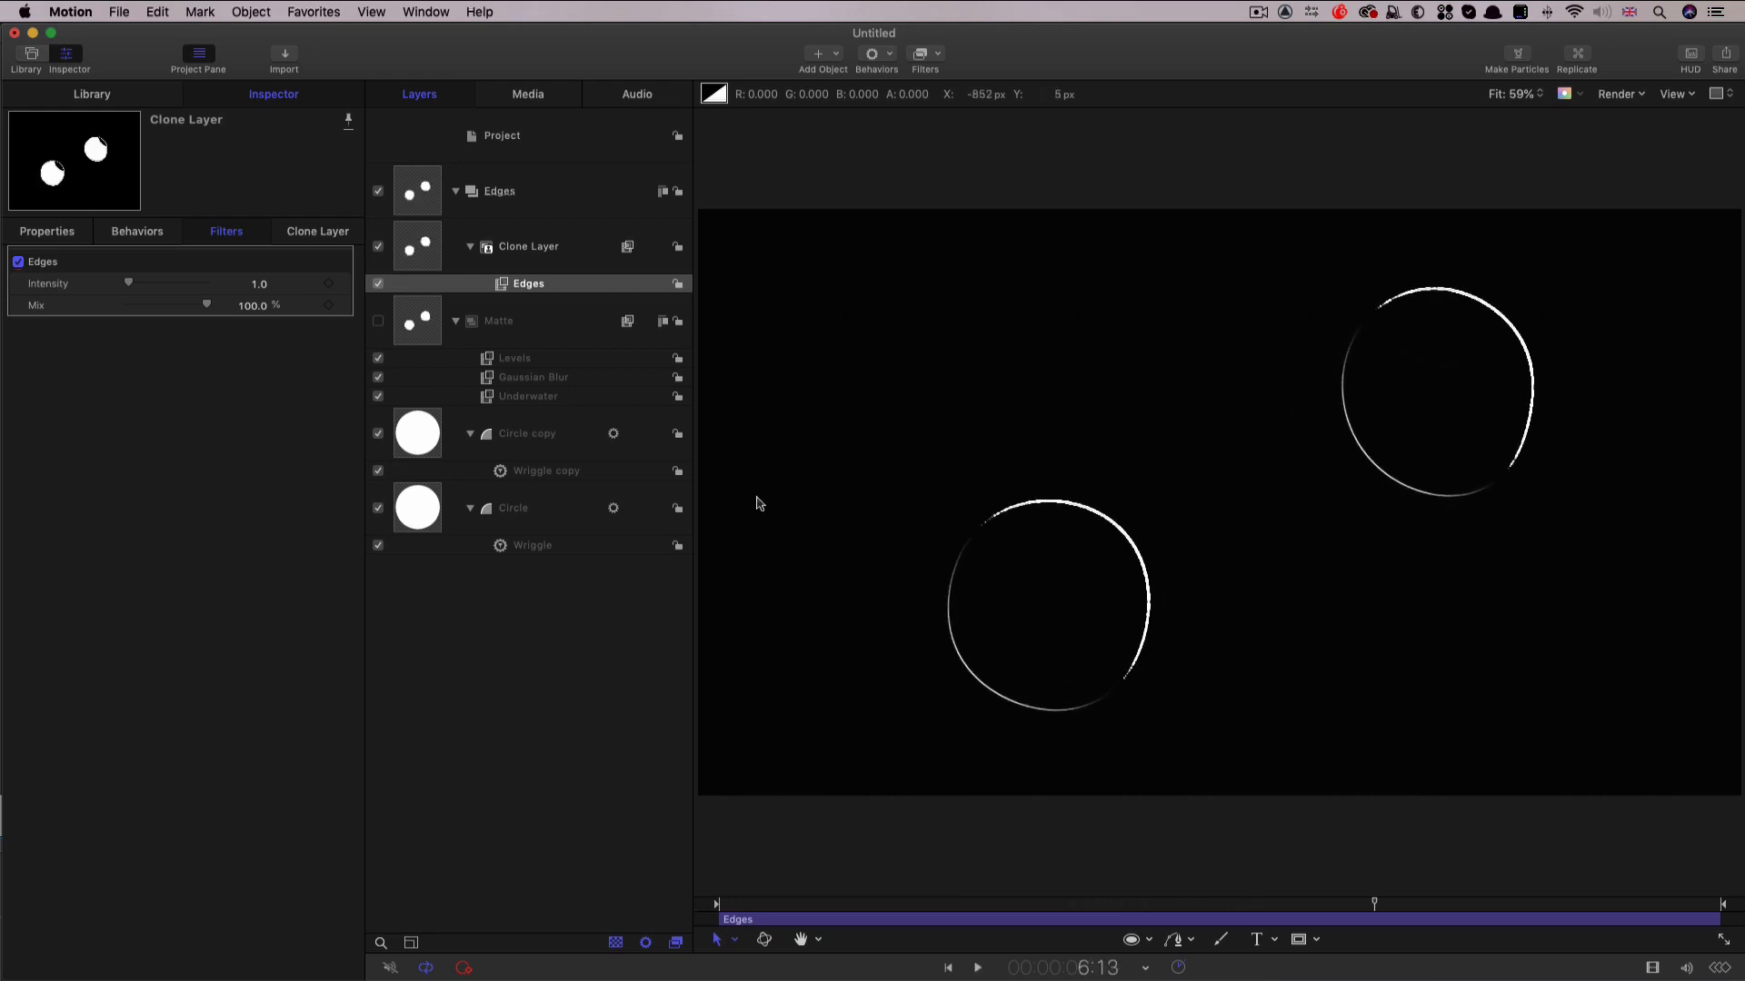
pyautogui.hotkey('shift', 'a')
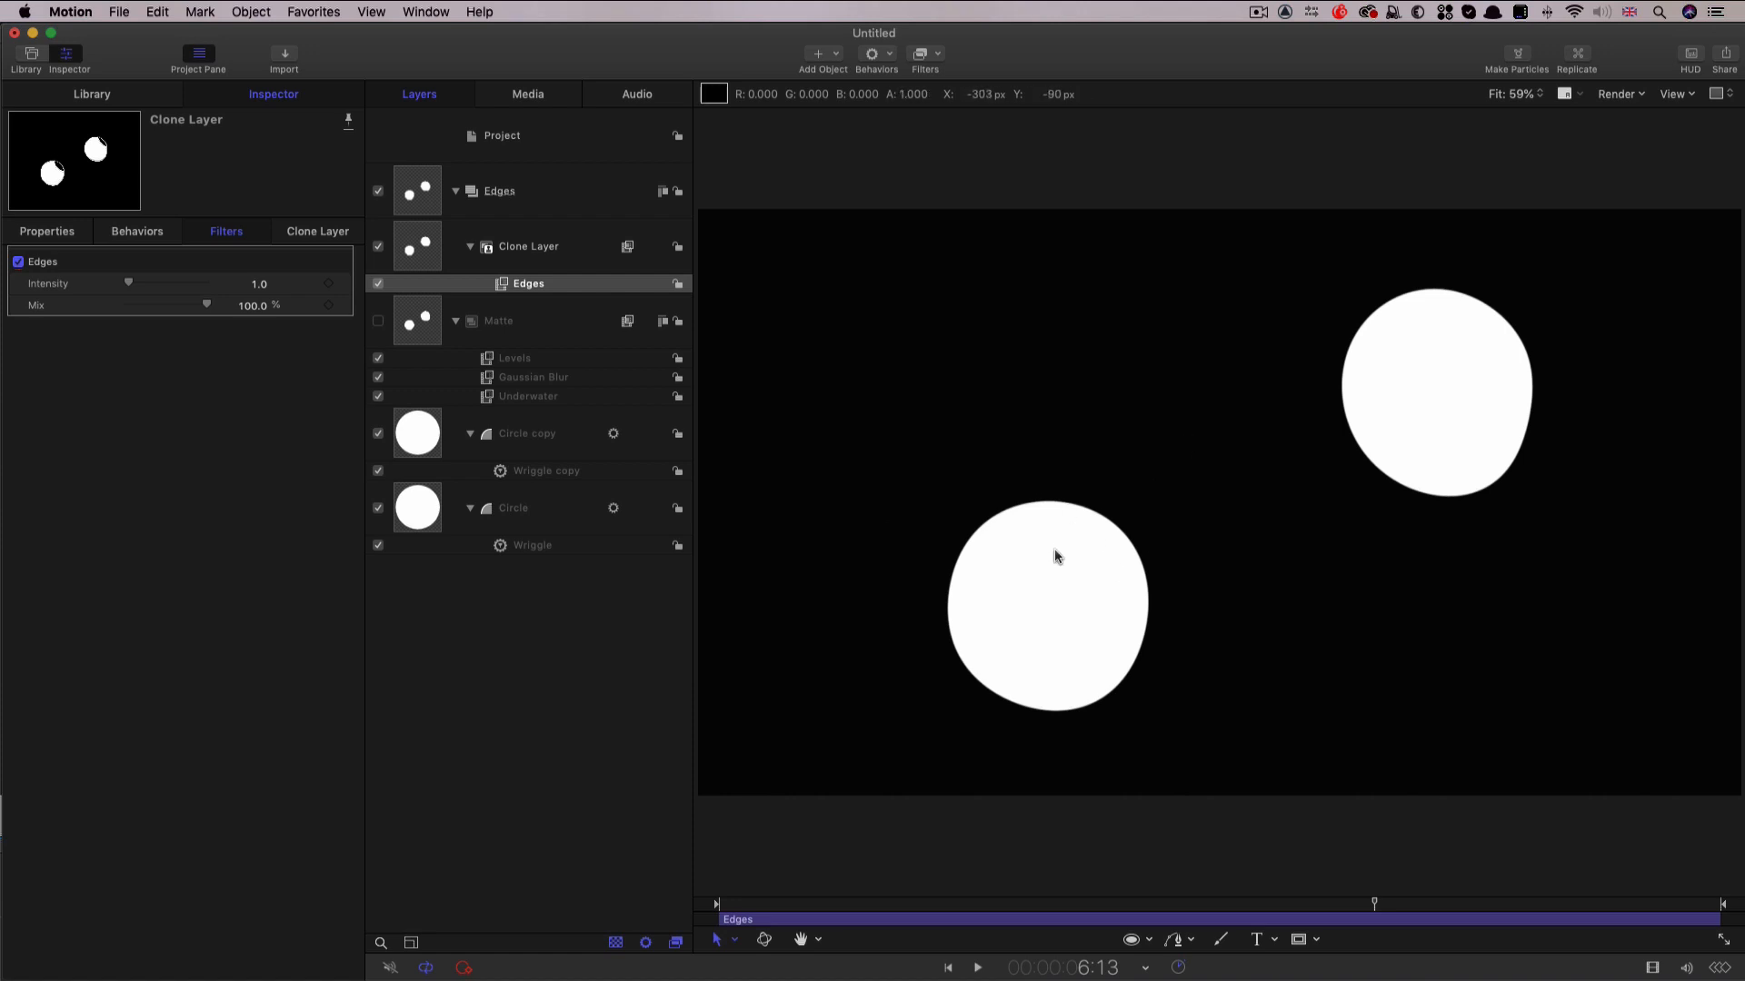
pyautogui.hotkey('shift', 'c')
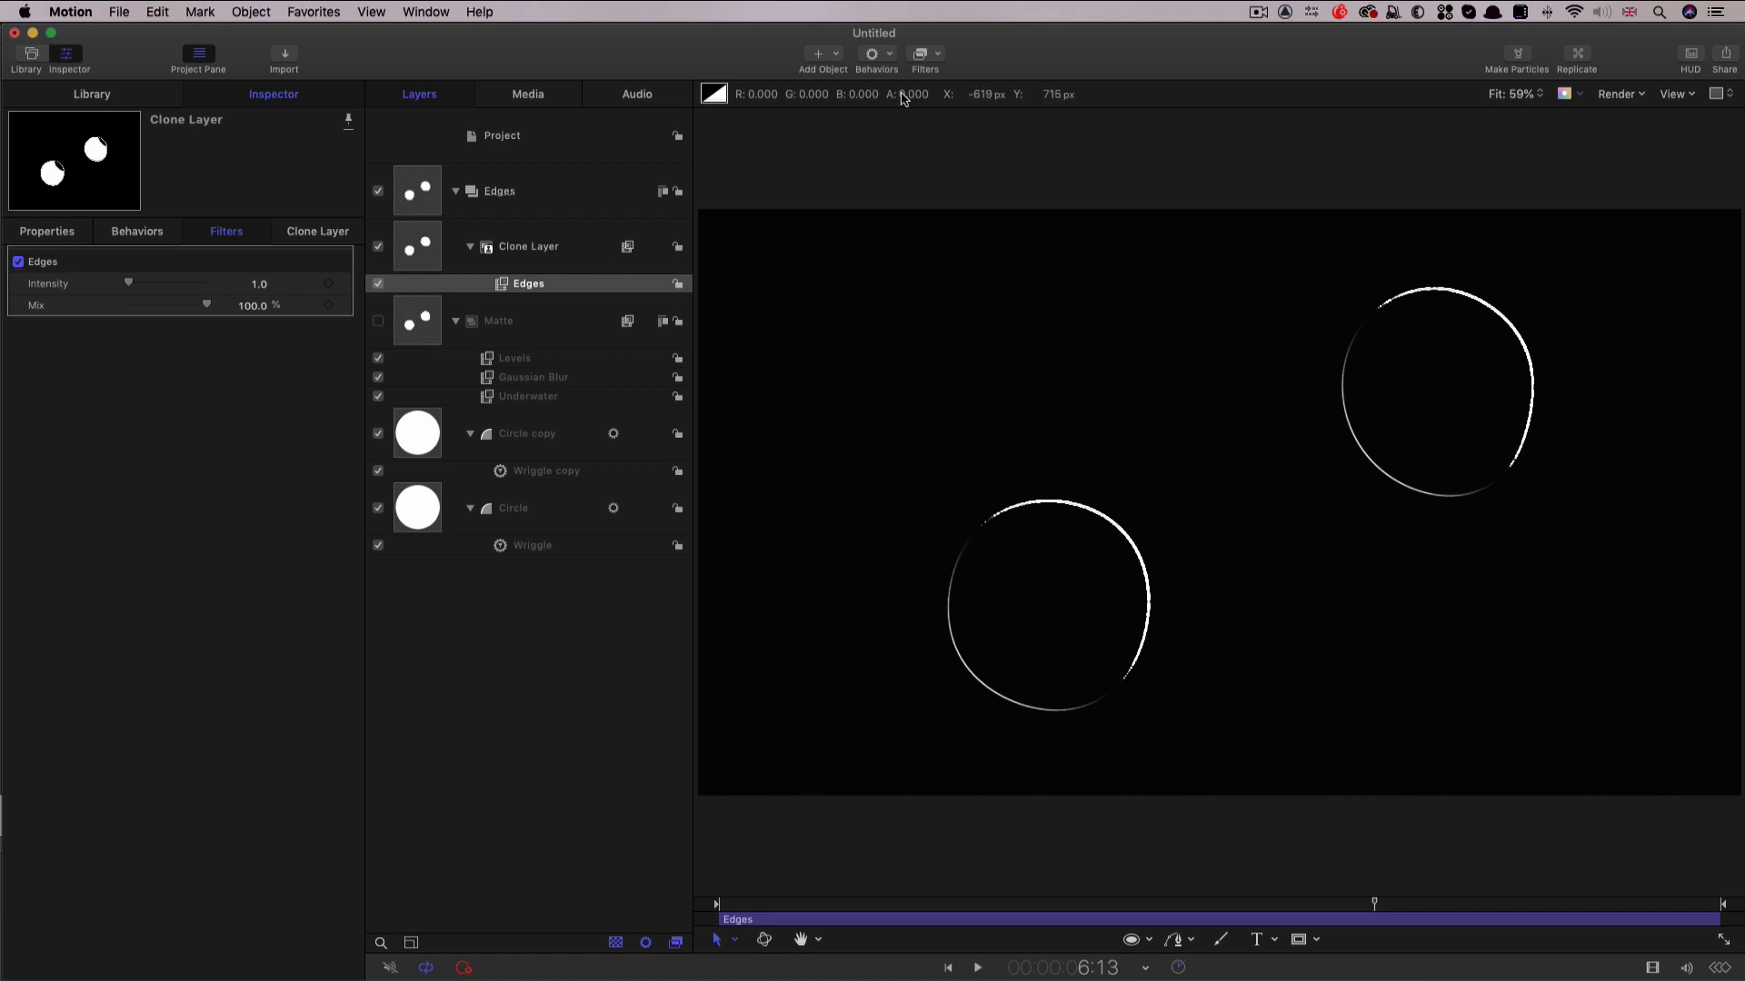
# Add a Channel Mixer filter to the clone layer, with Alpha - Alpha set to 0 and Alpha - Red set to 1.
pyautogui.click(938, 54)
pyautogui.moveTo(938, 120)
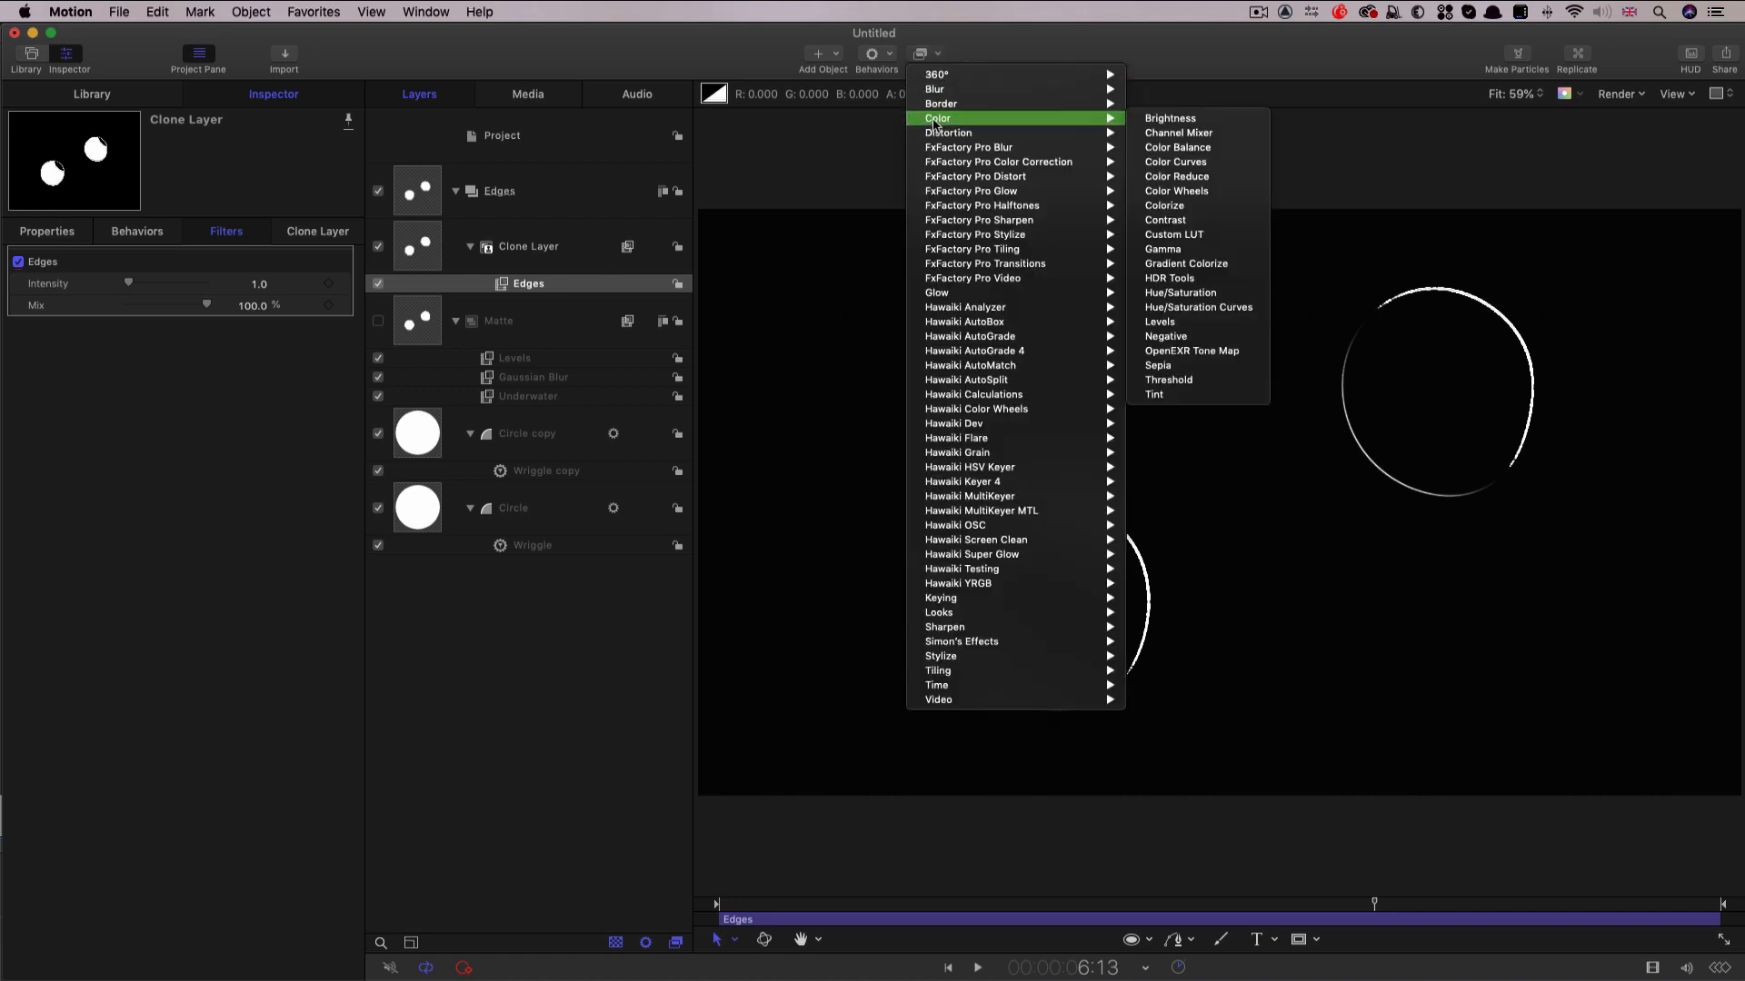
pyautogui.click(1171, 136)
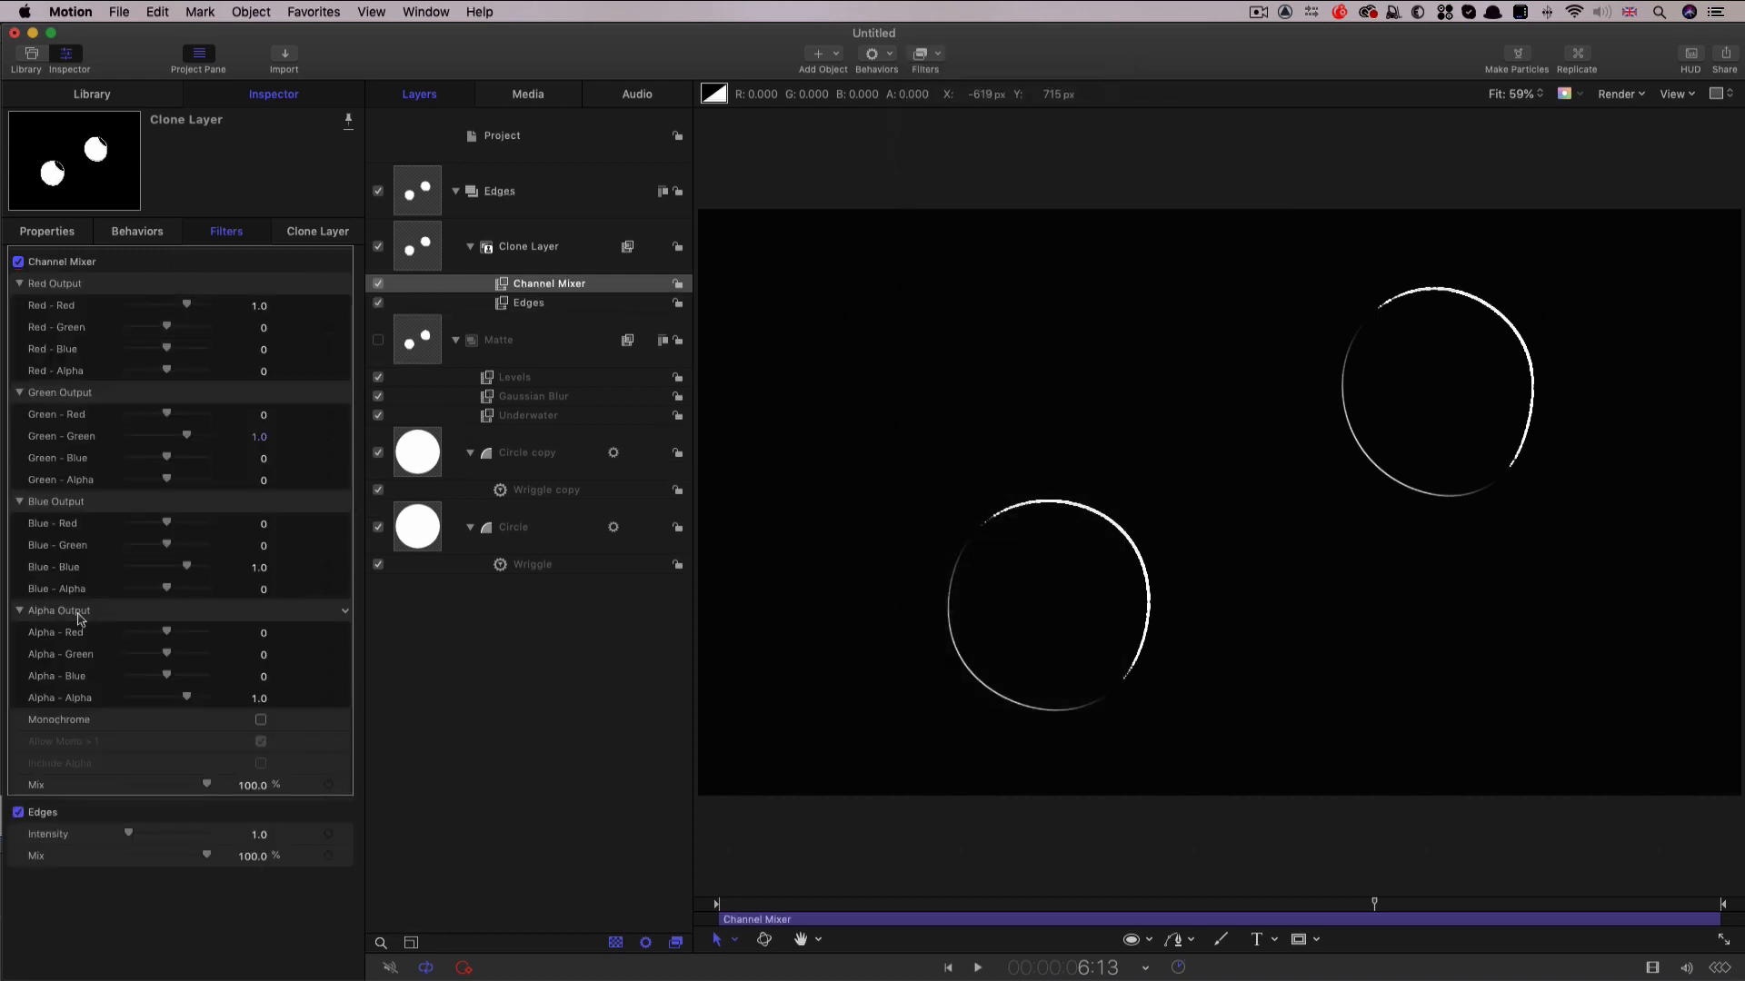
pyautogui.click(261, 699)
pyautogui.write('0')
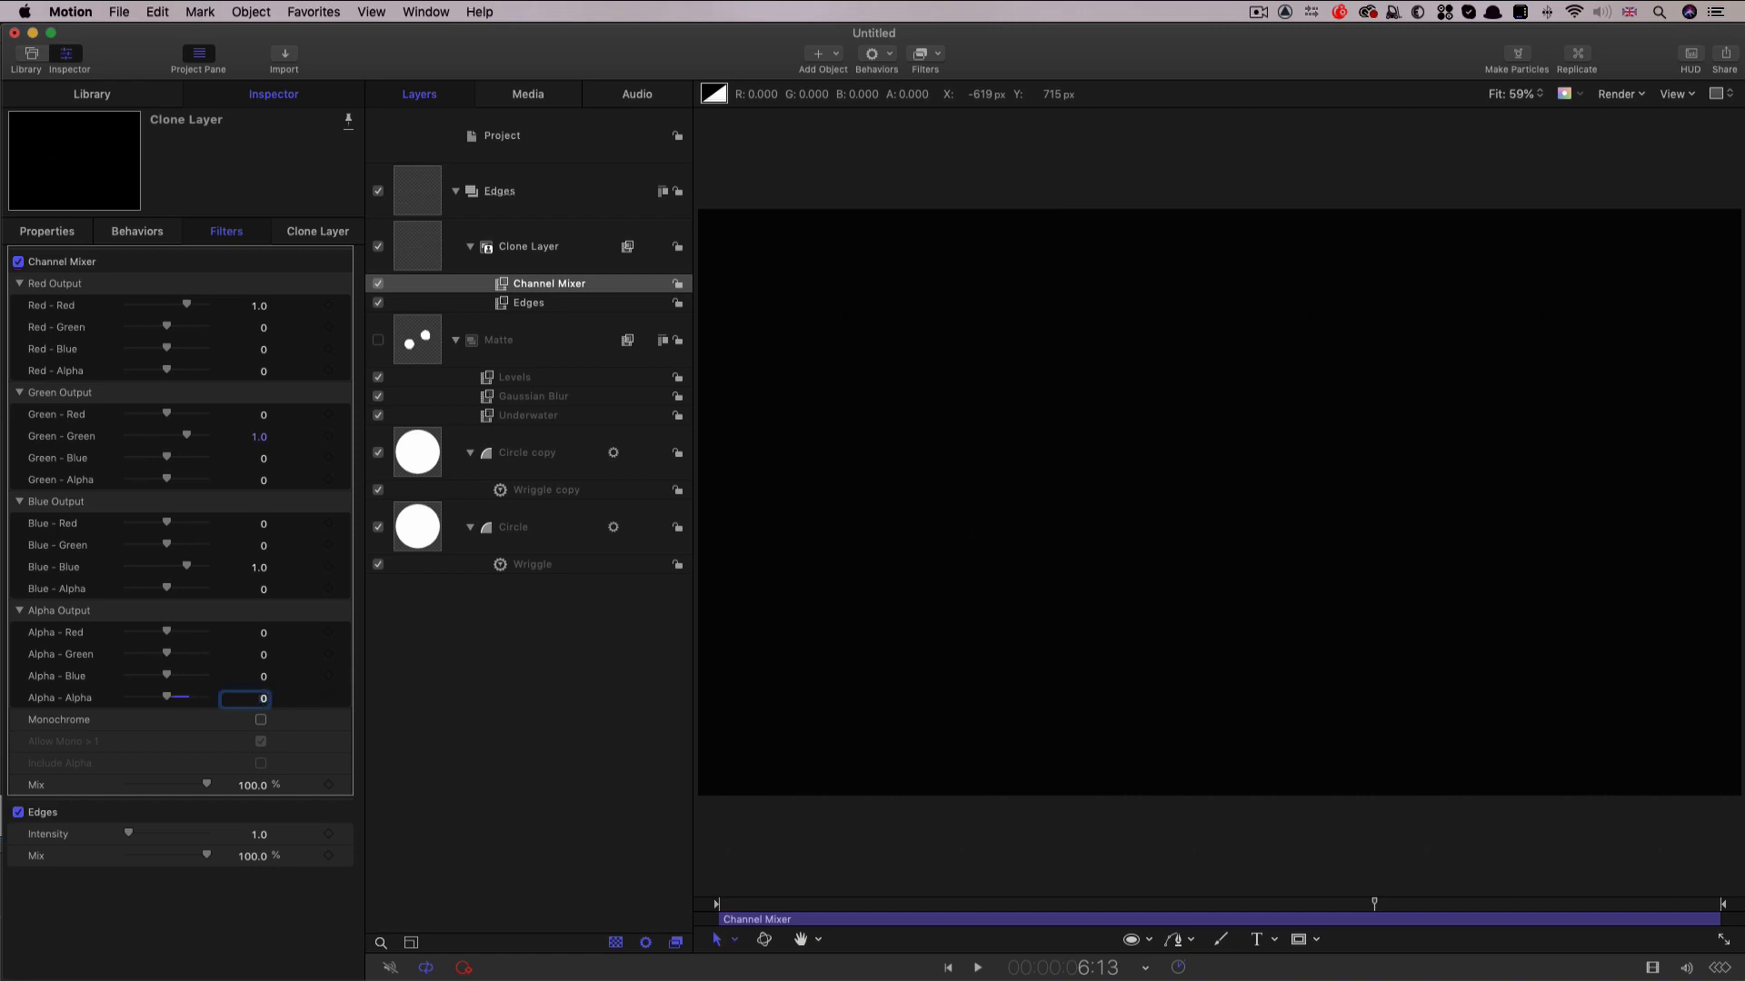
pyautogui.click(263, 633)
pyautogui.write('1')
pyautogui.press('Return')
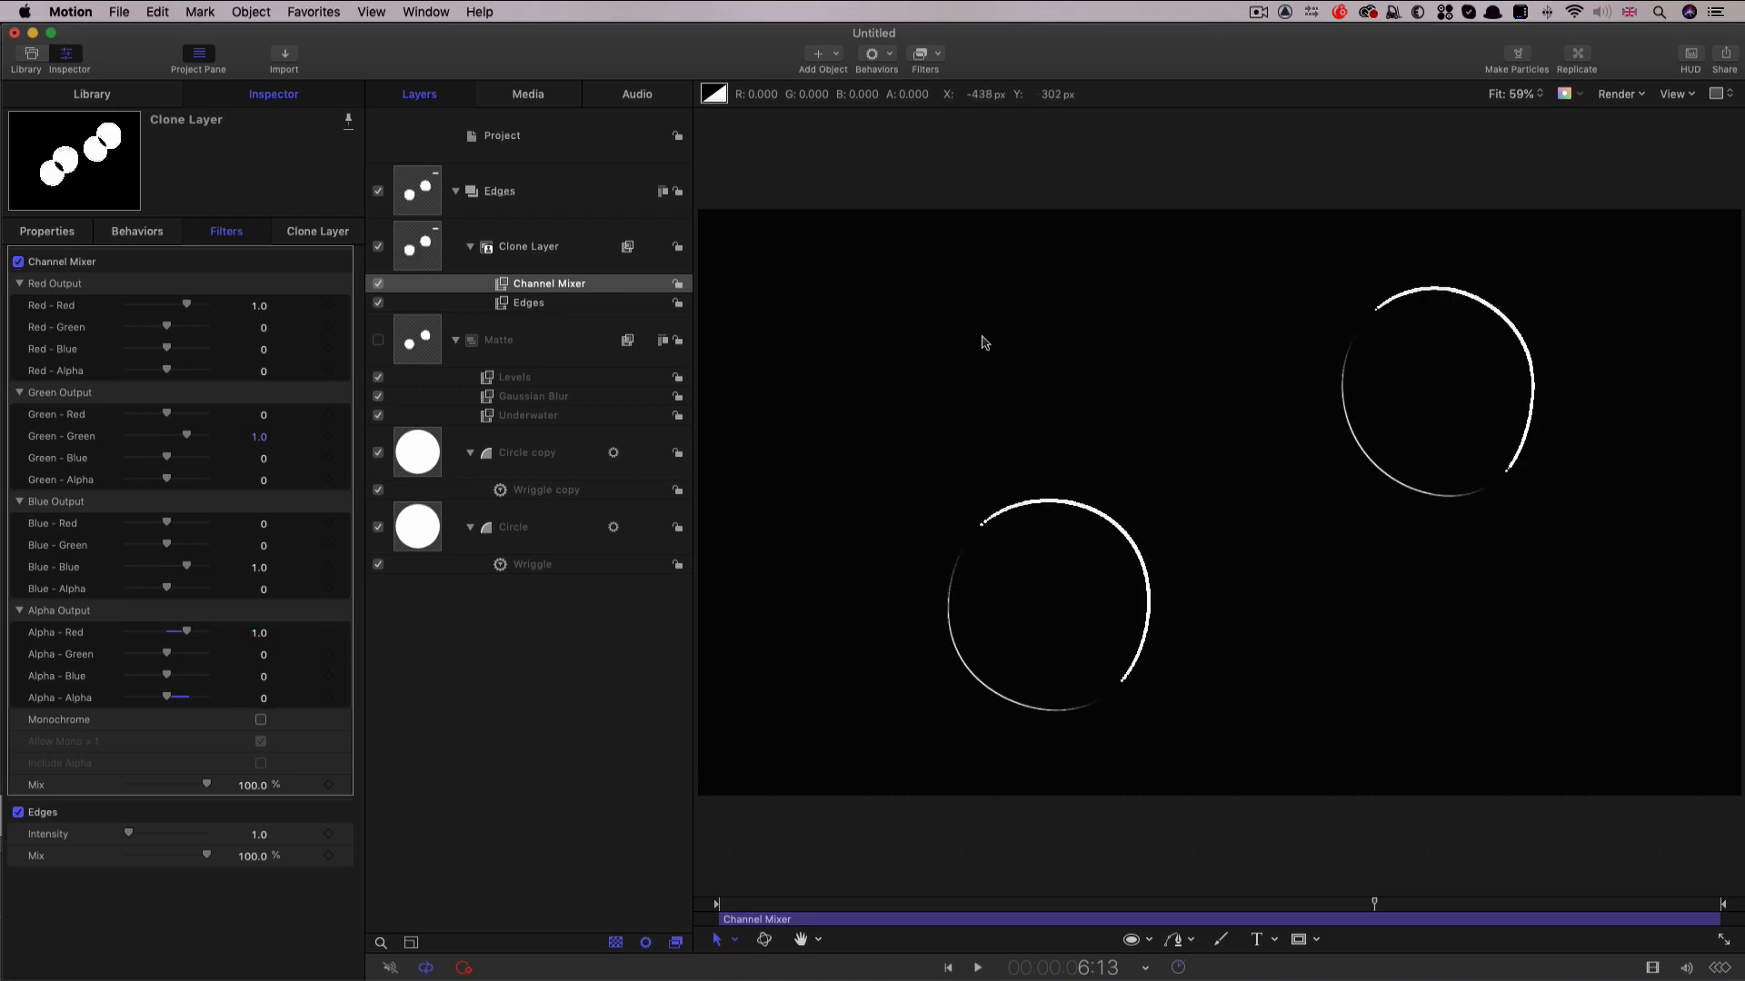
# Check the alpha channel of the channel-mixed outlines and switch the canvas back to color display.
pyautogui.click(1567, 94)
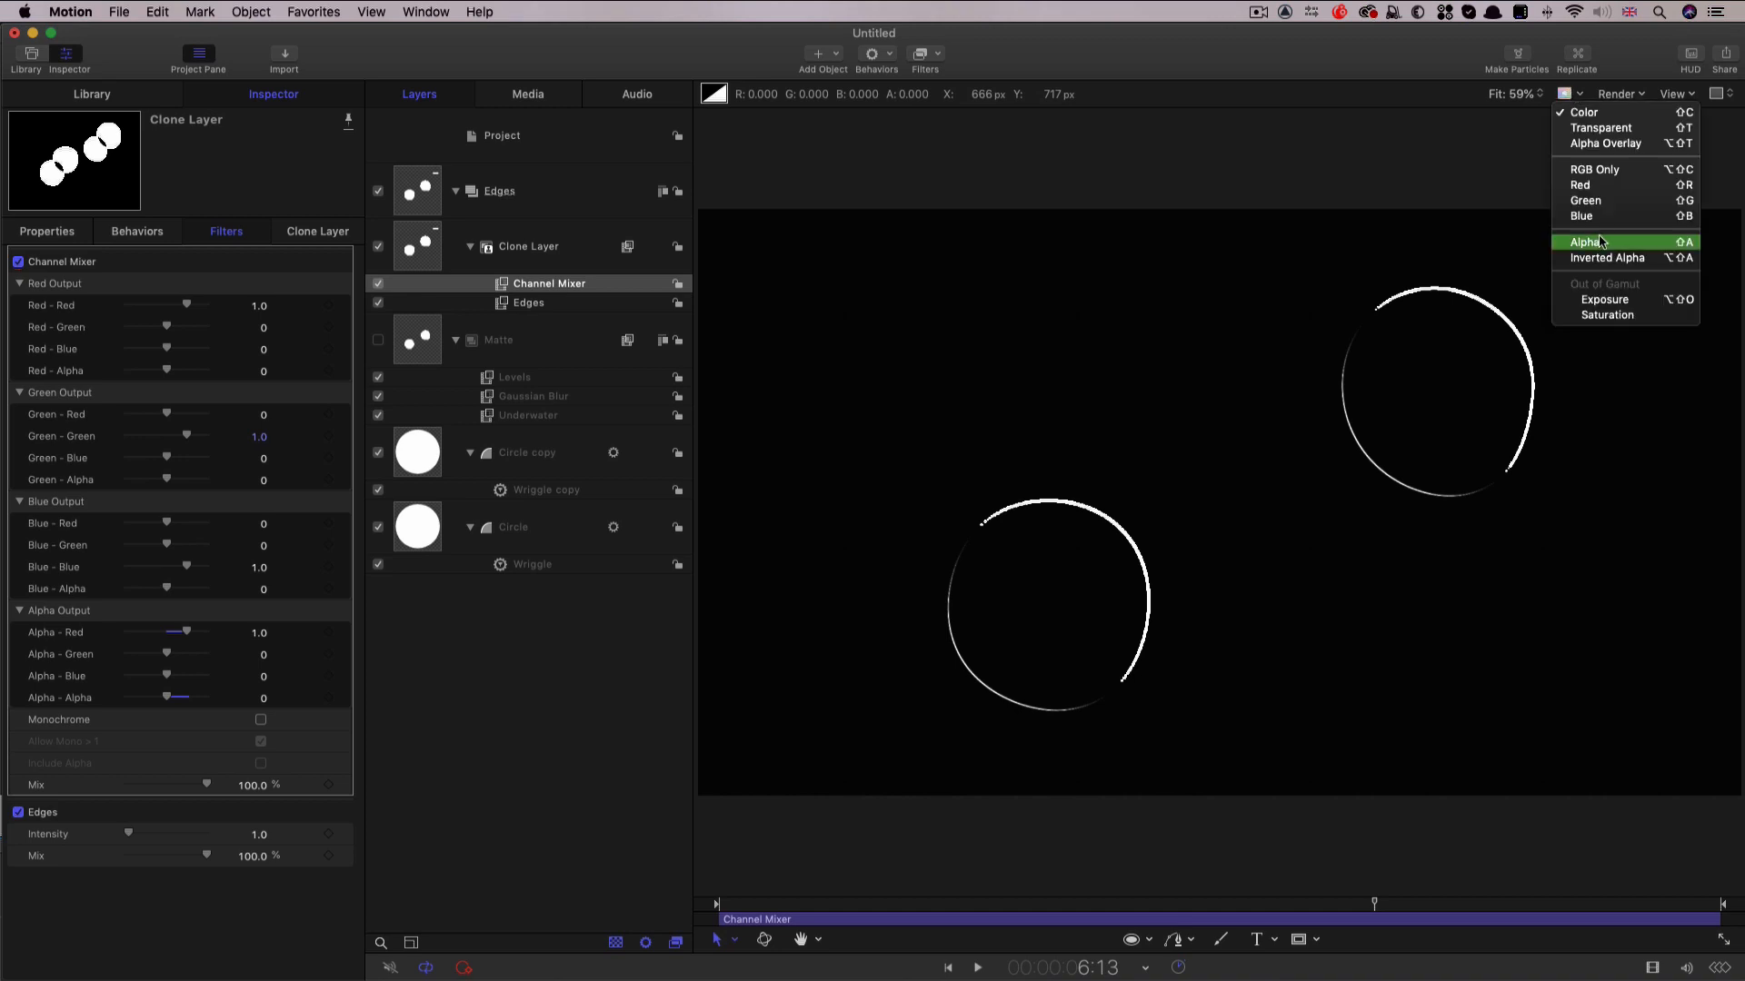
pyautogui.click(1601, 239)
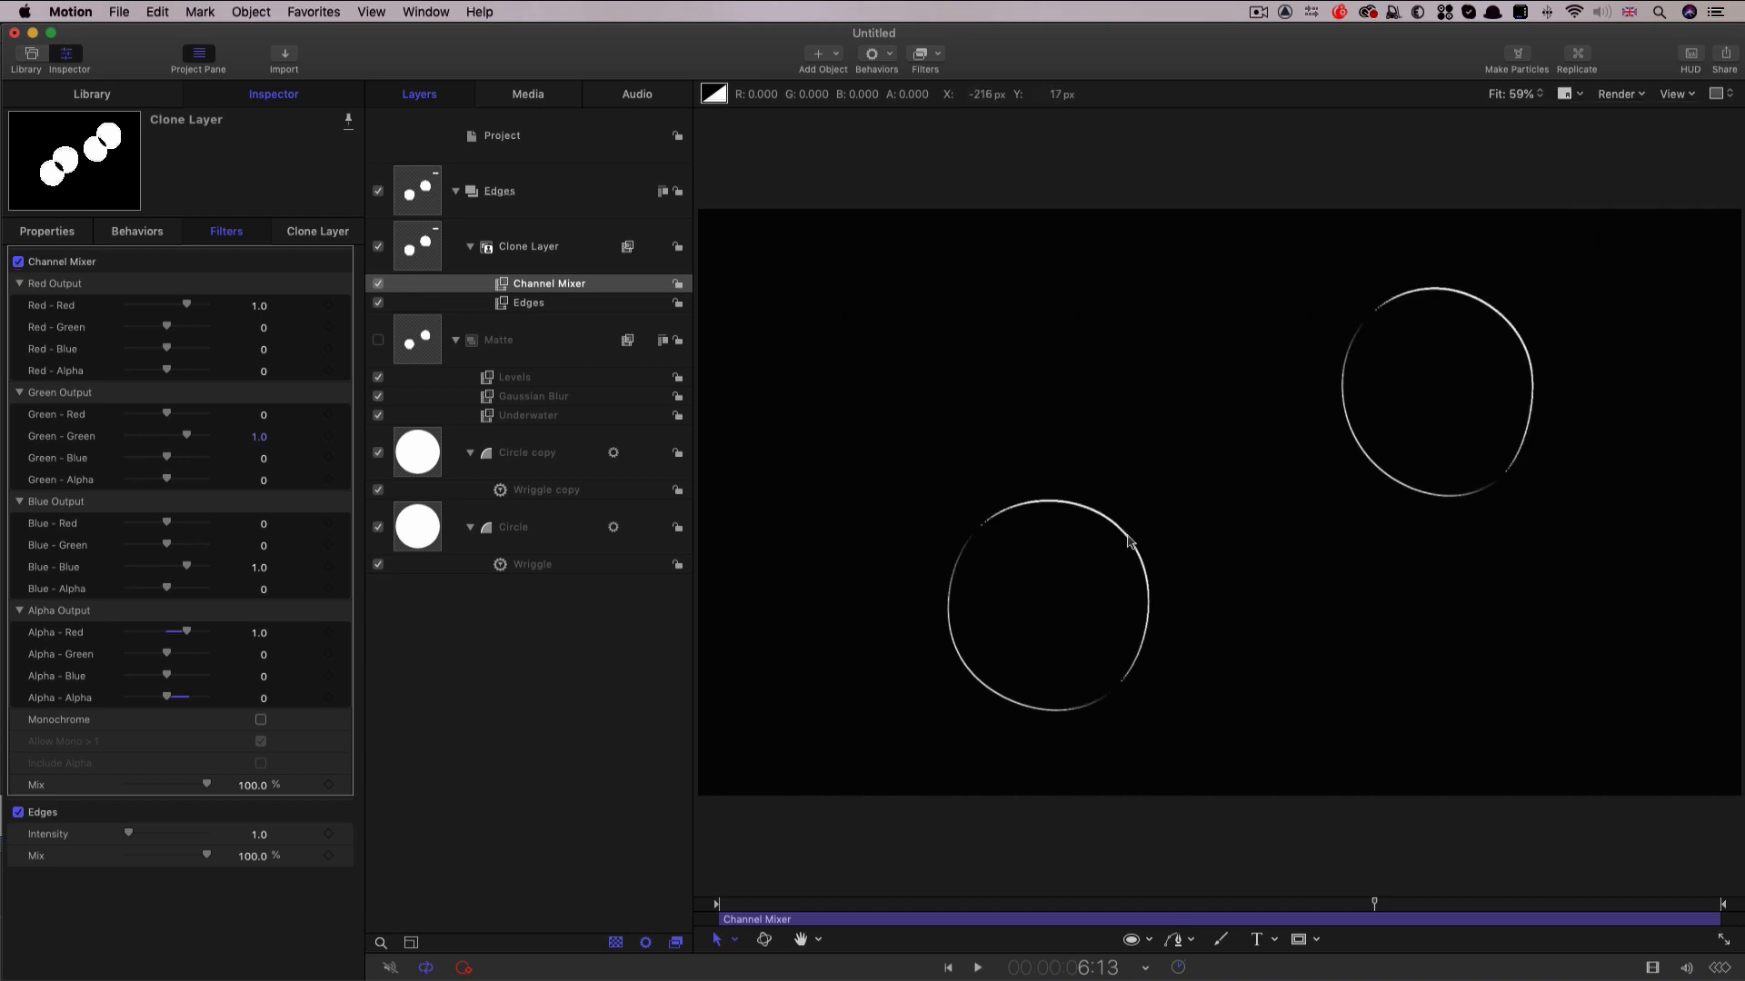
pyautogui.click(1578, 94)
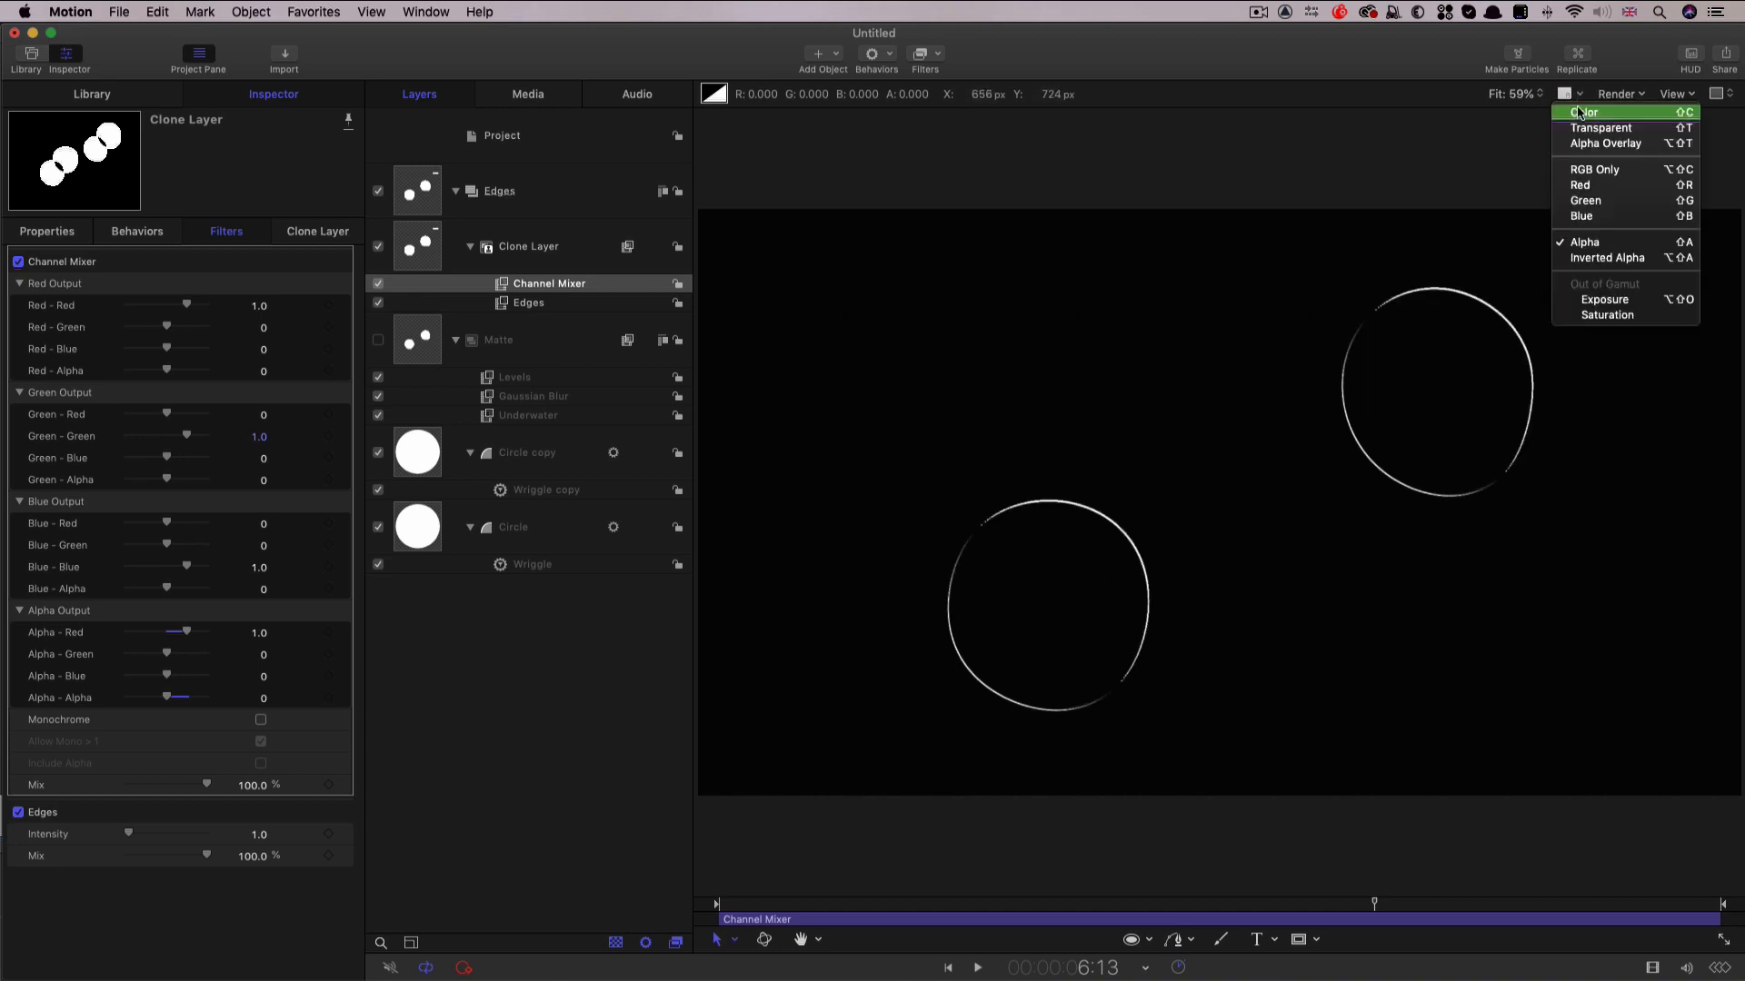
pyautogui.click(1579, 113)
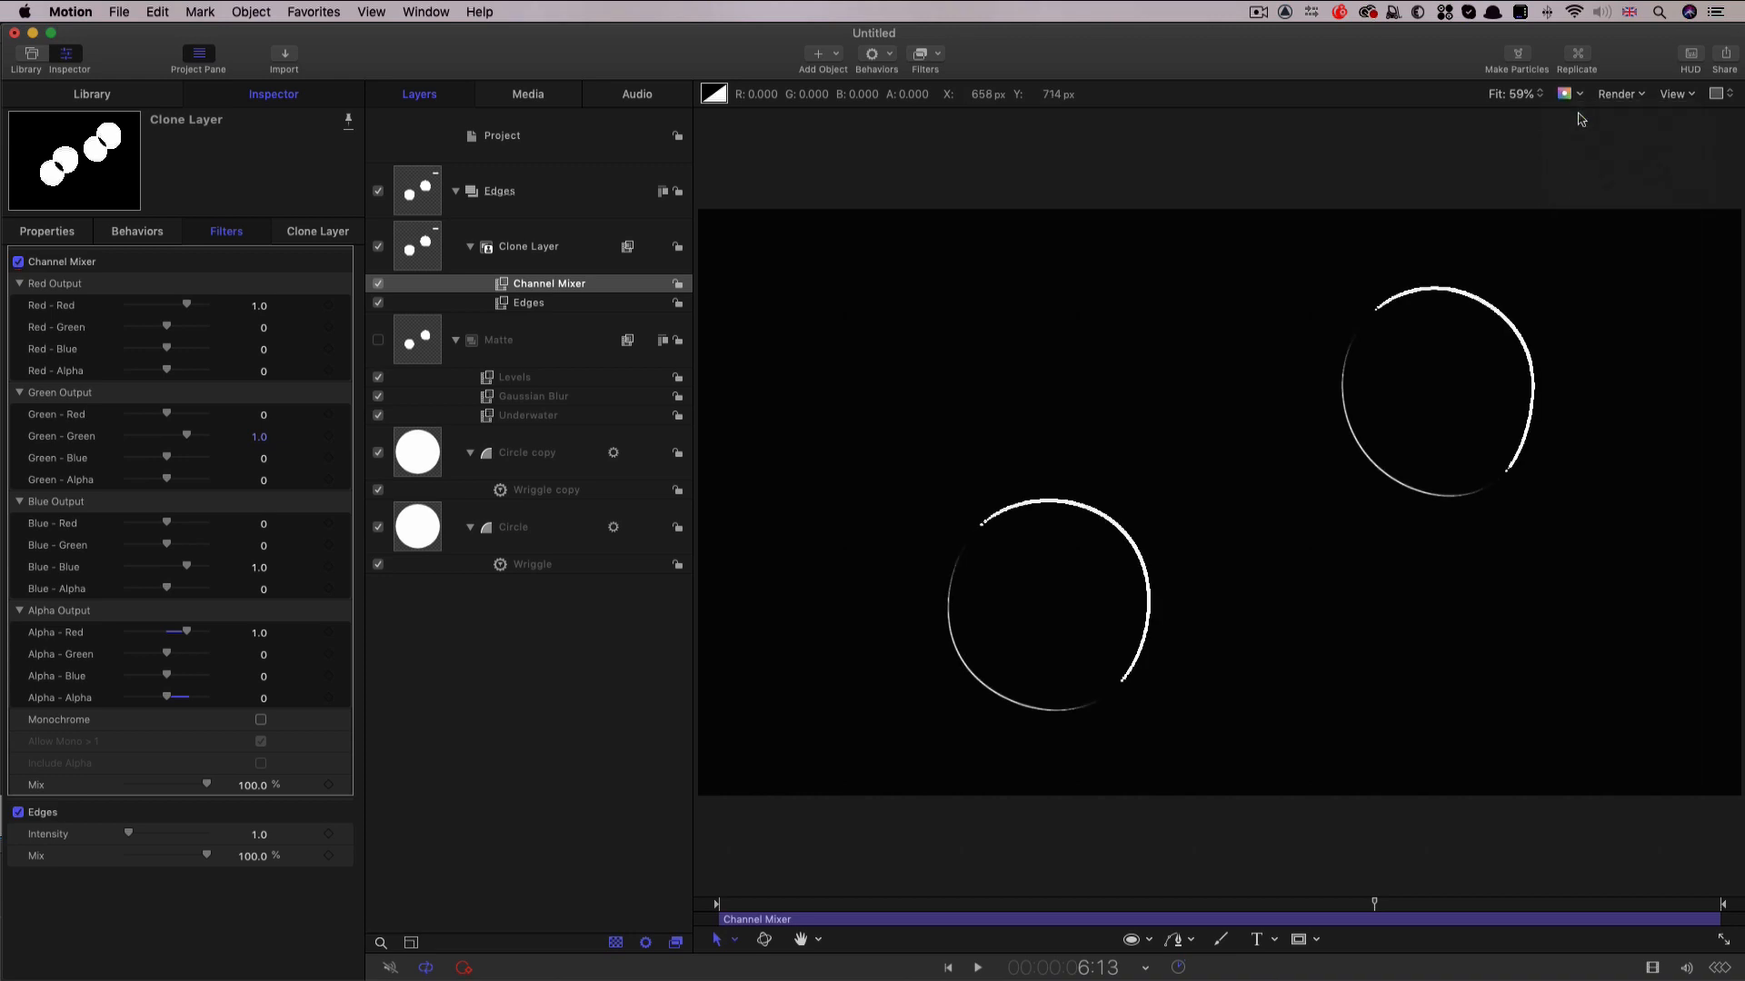
# Create a new project-level group named BG and send it to the back of the layer stack.
pyautogui.click(574, 145)
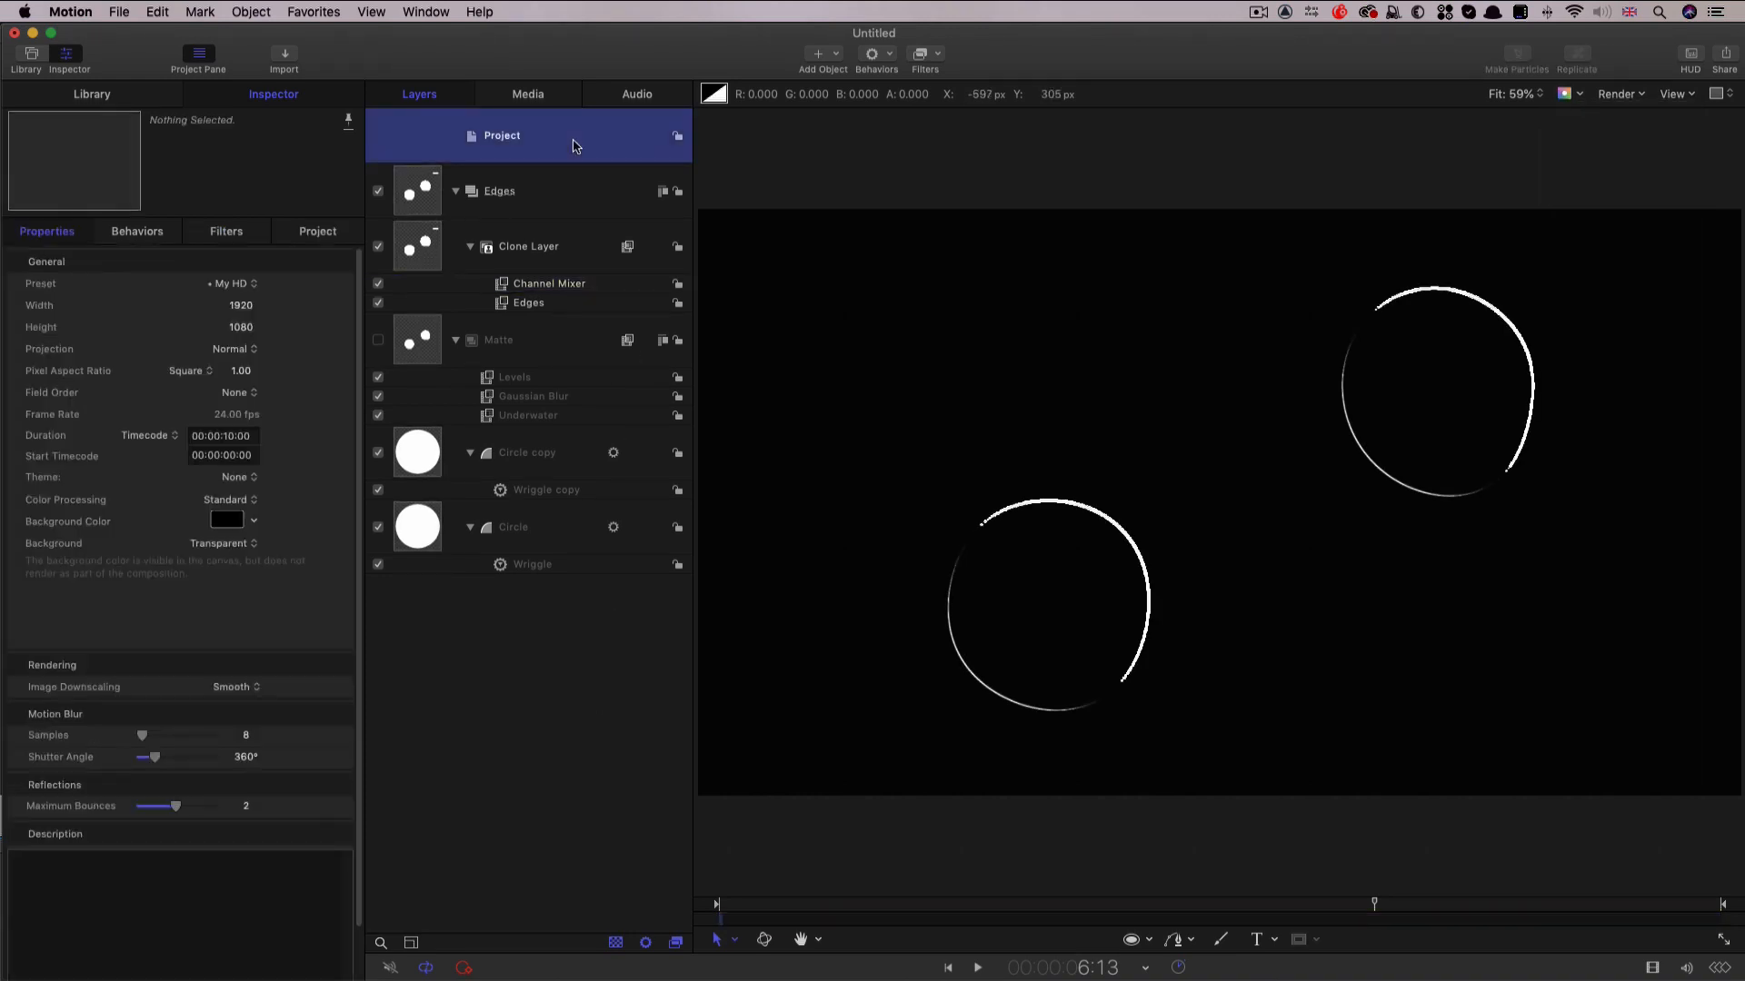
pyautogui.press('super+shift+n')
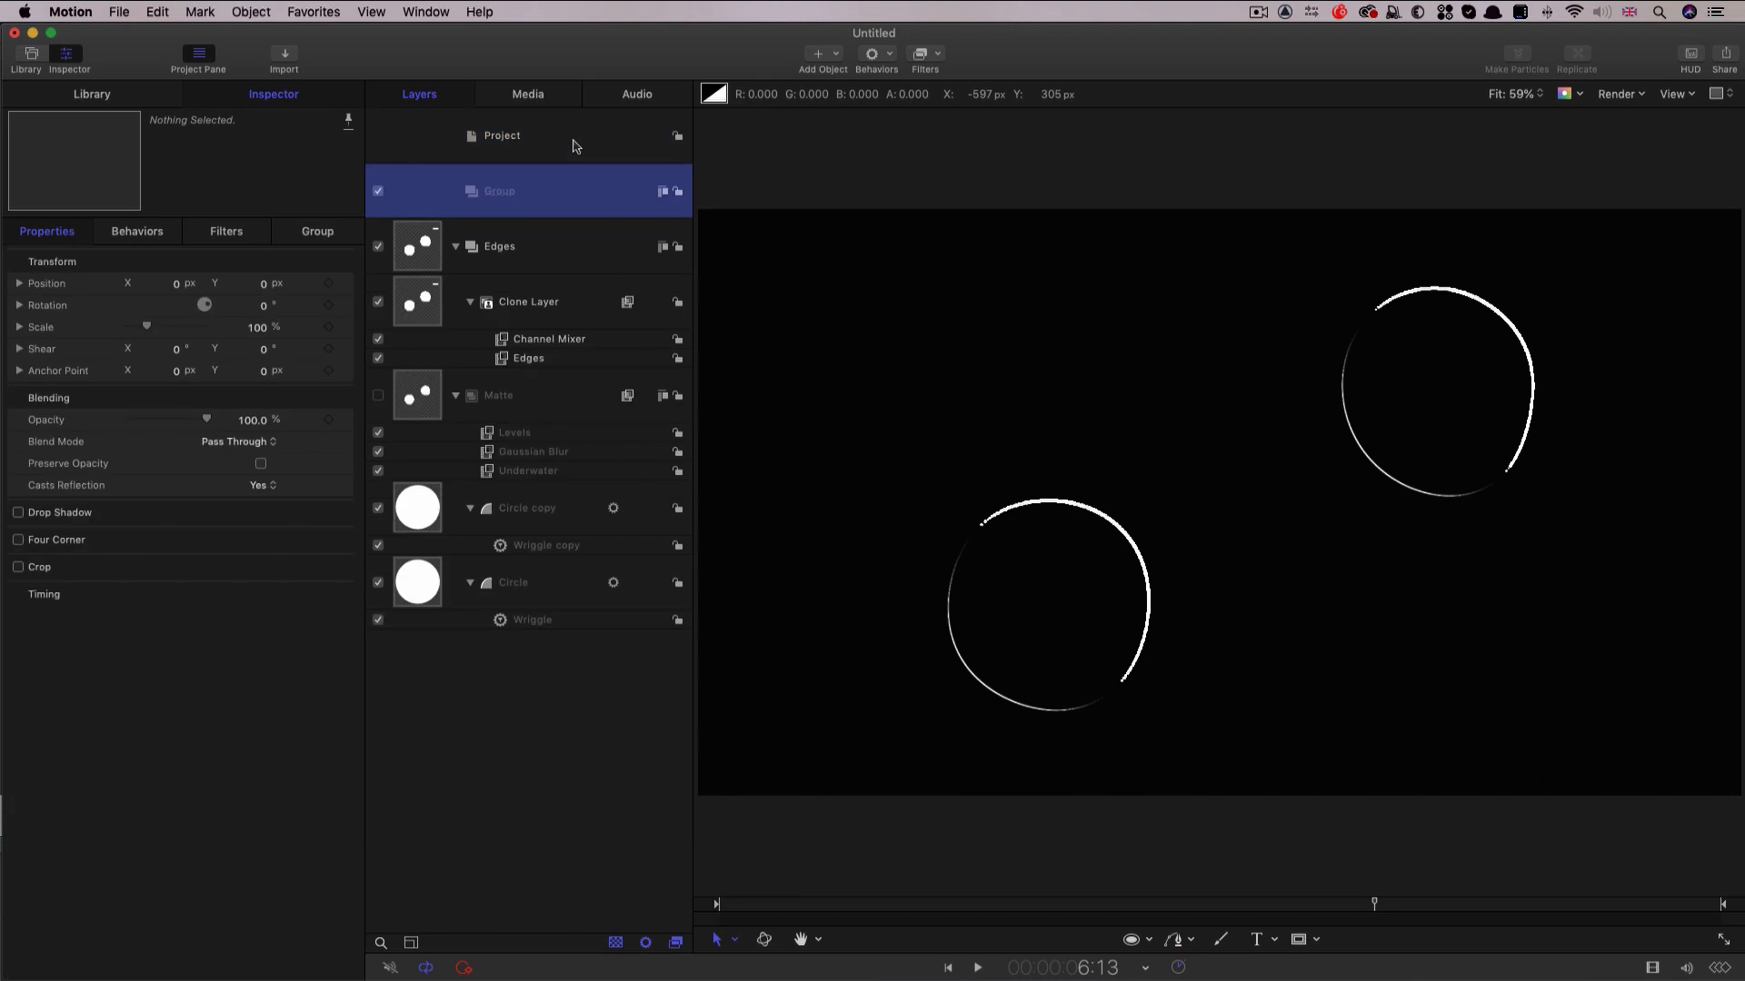
pyautogui.doubleClick(543, 189)
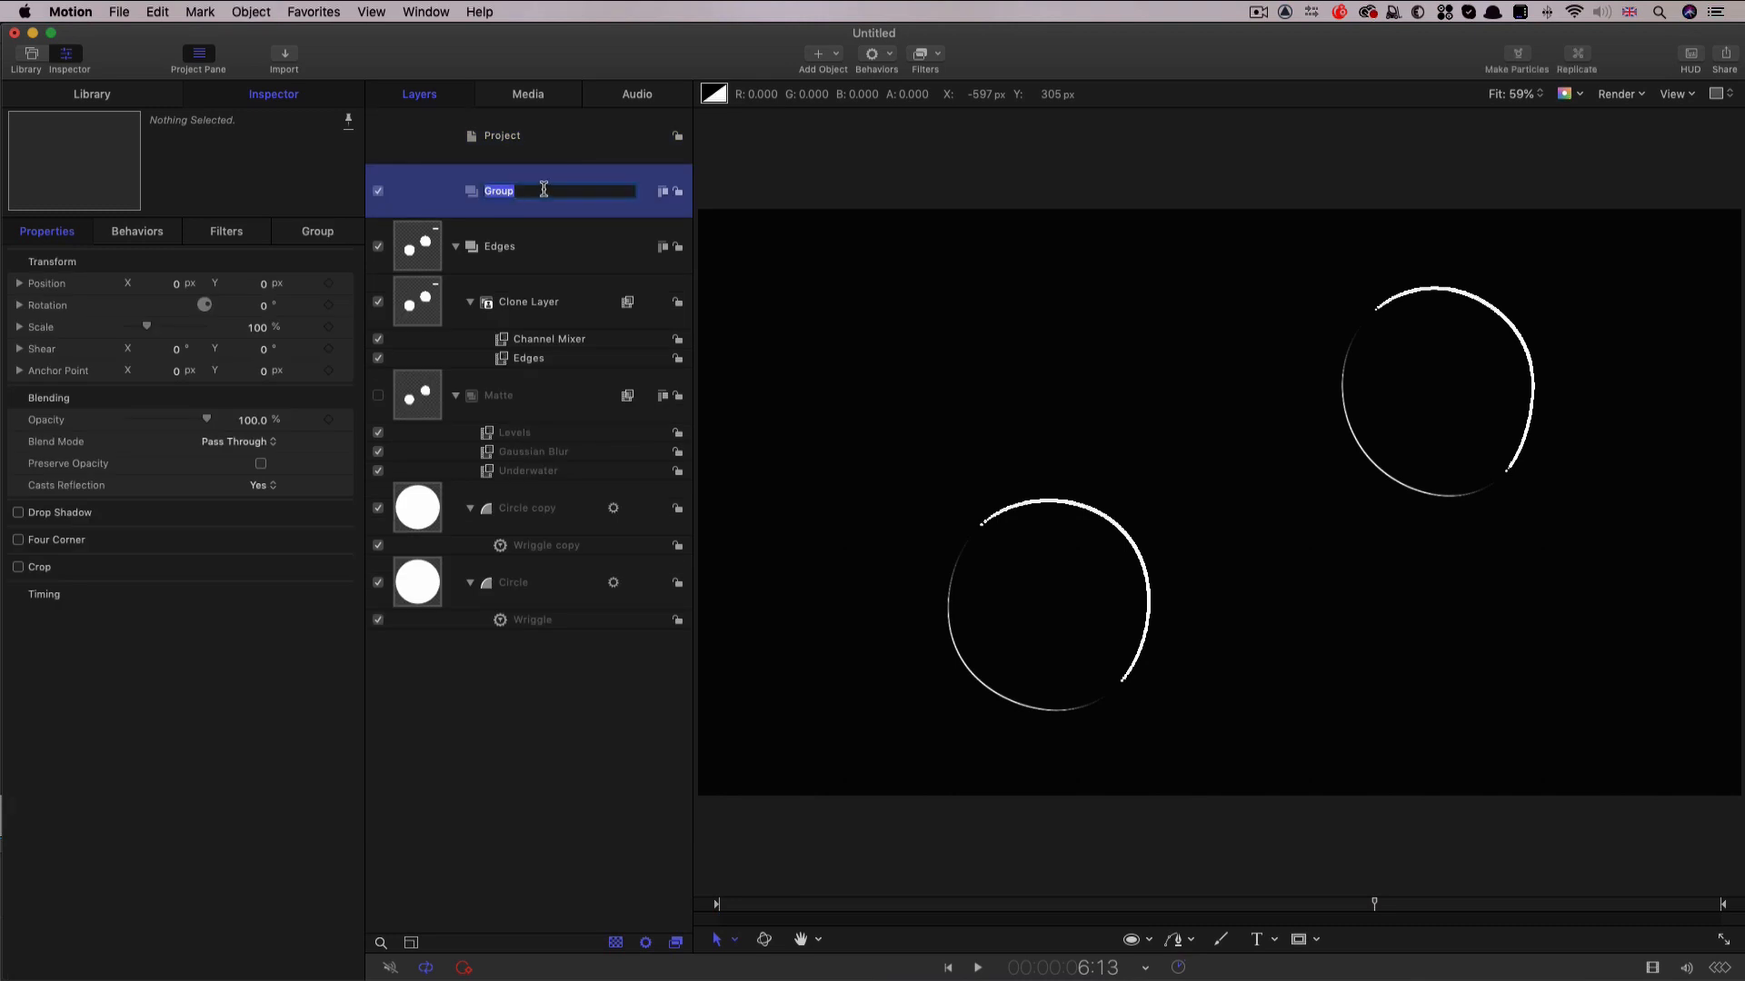
pyautogui.write('BG')
pyautogui.press('Return')
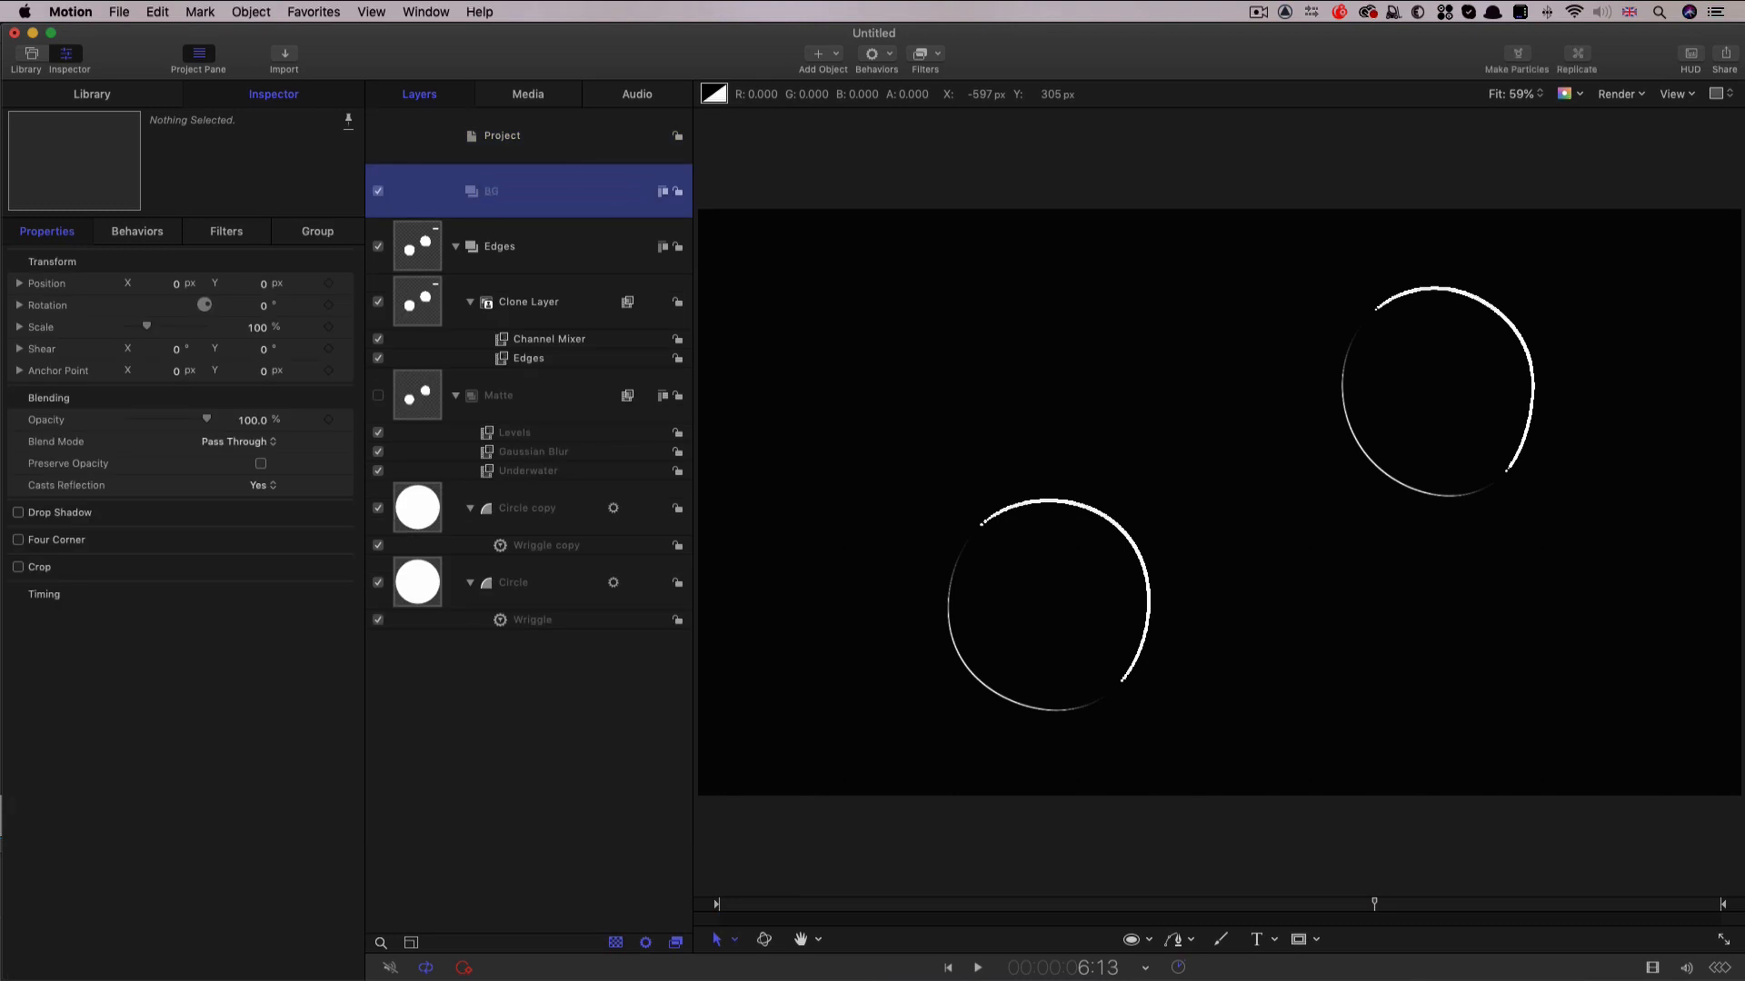
pyautogui.press('super+shift+bracketleft')
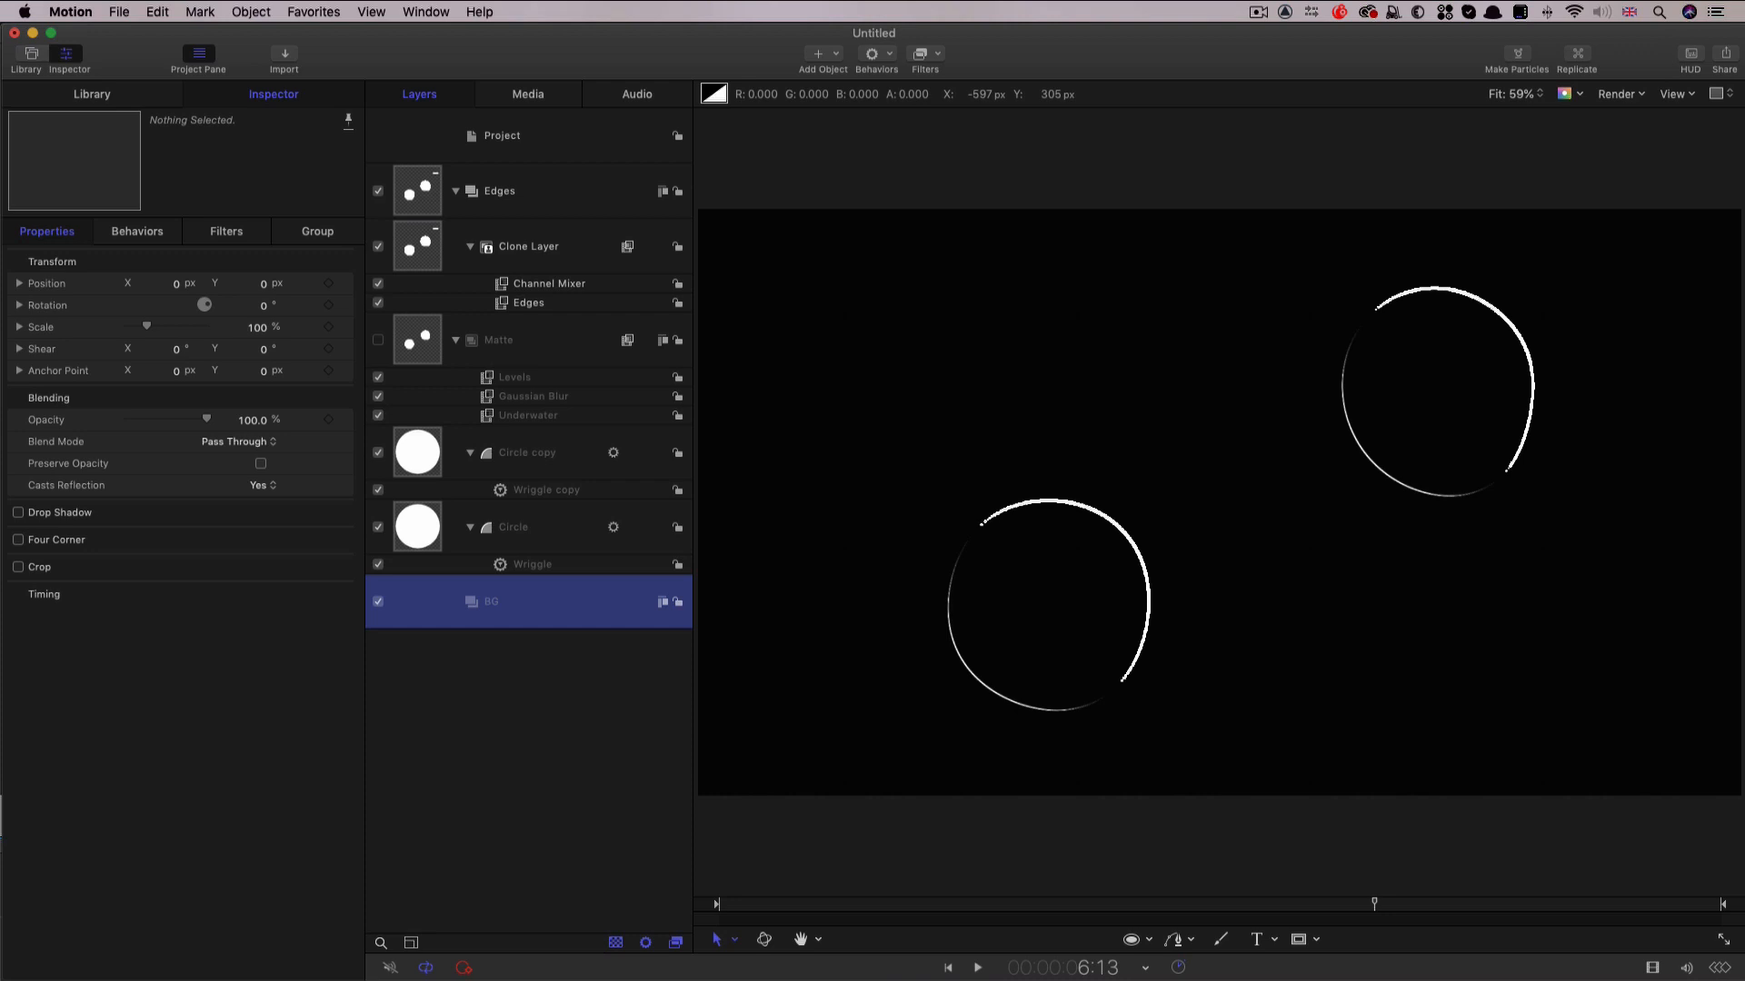
# Add a Color Solid generator to the BG group and darken its color to a deep navy blue.
pyautogui.click(837, 52)
pyautogui.moveTo(854, 233)
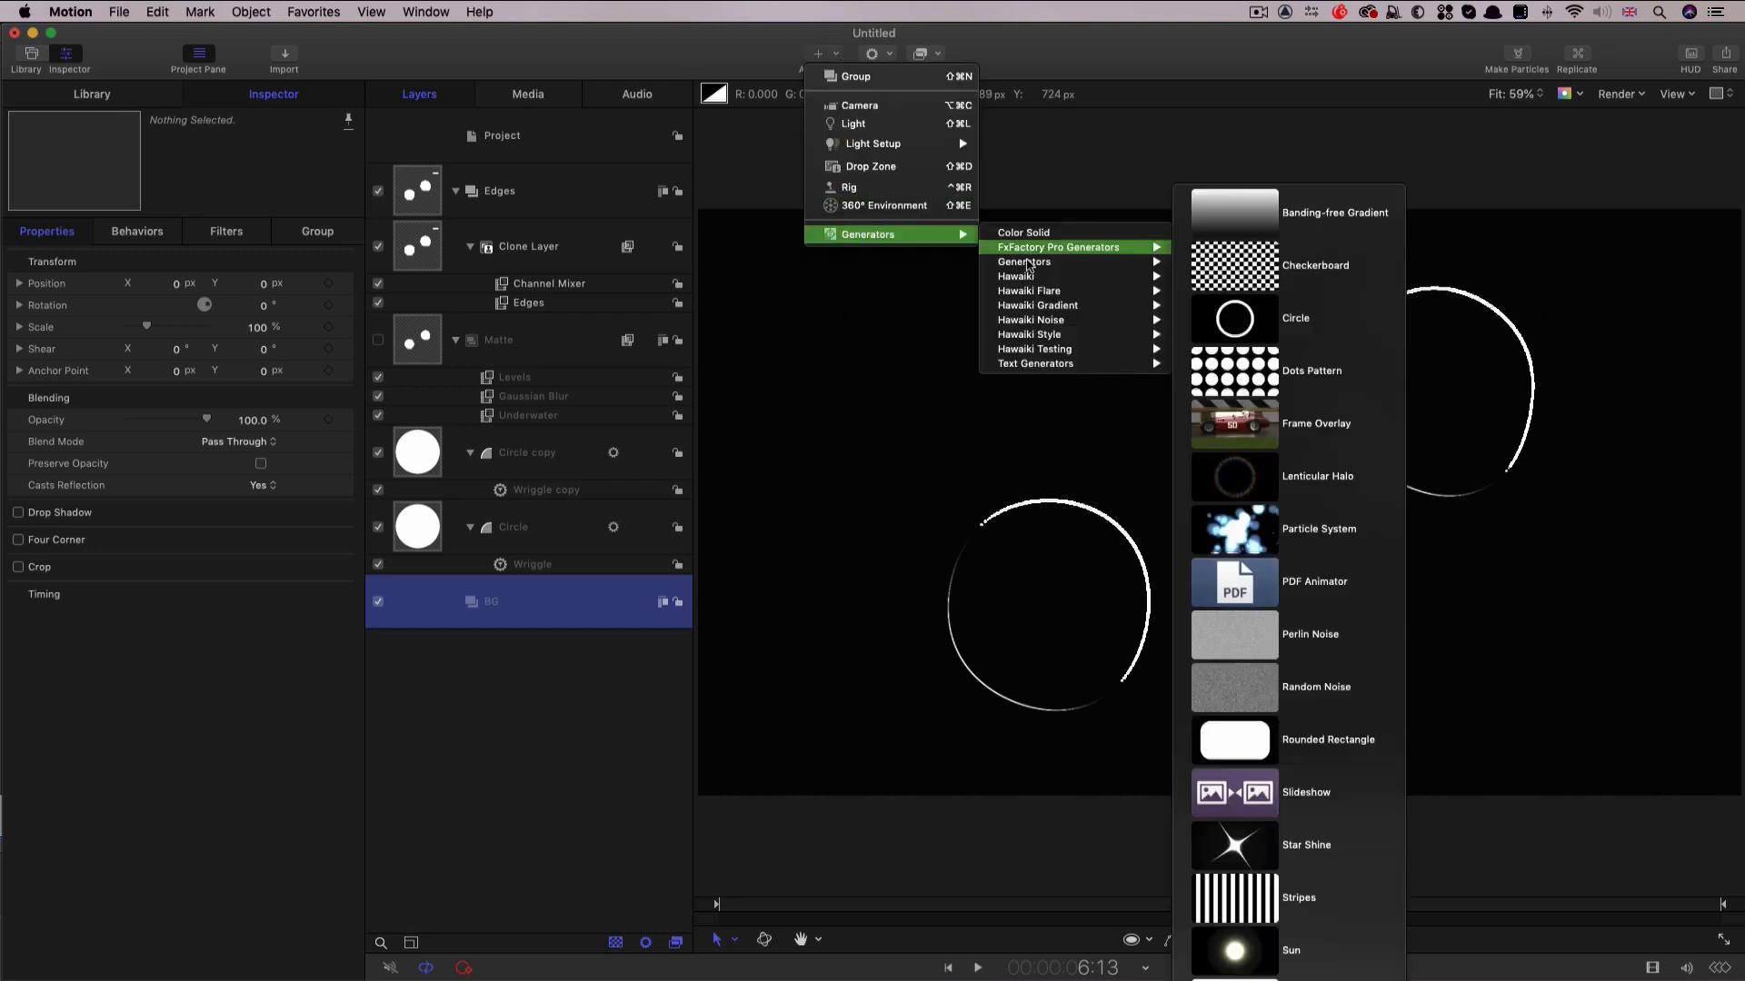
pyautogui.moveTo(1027, 263)
pyautogui.click(1222, 322)
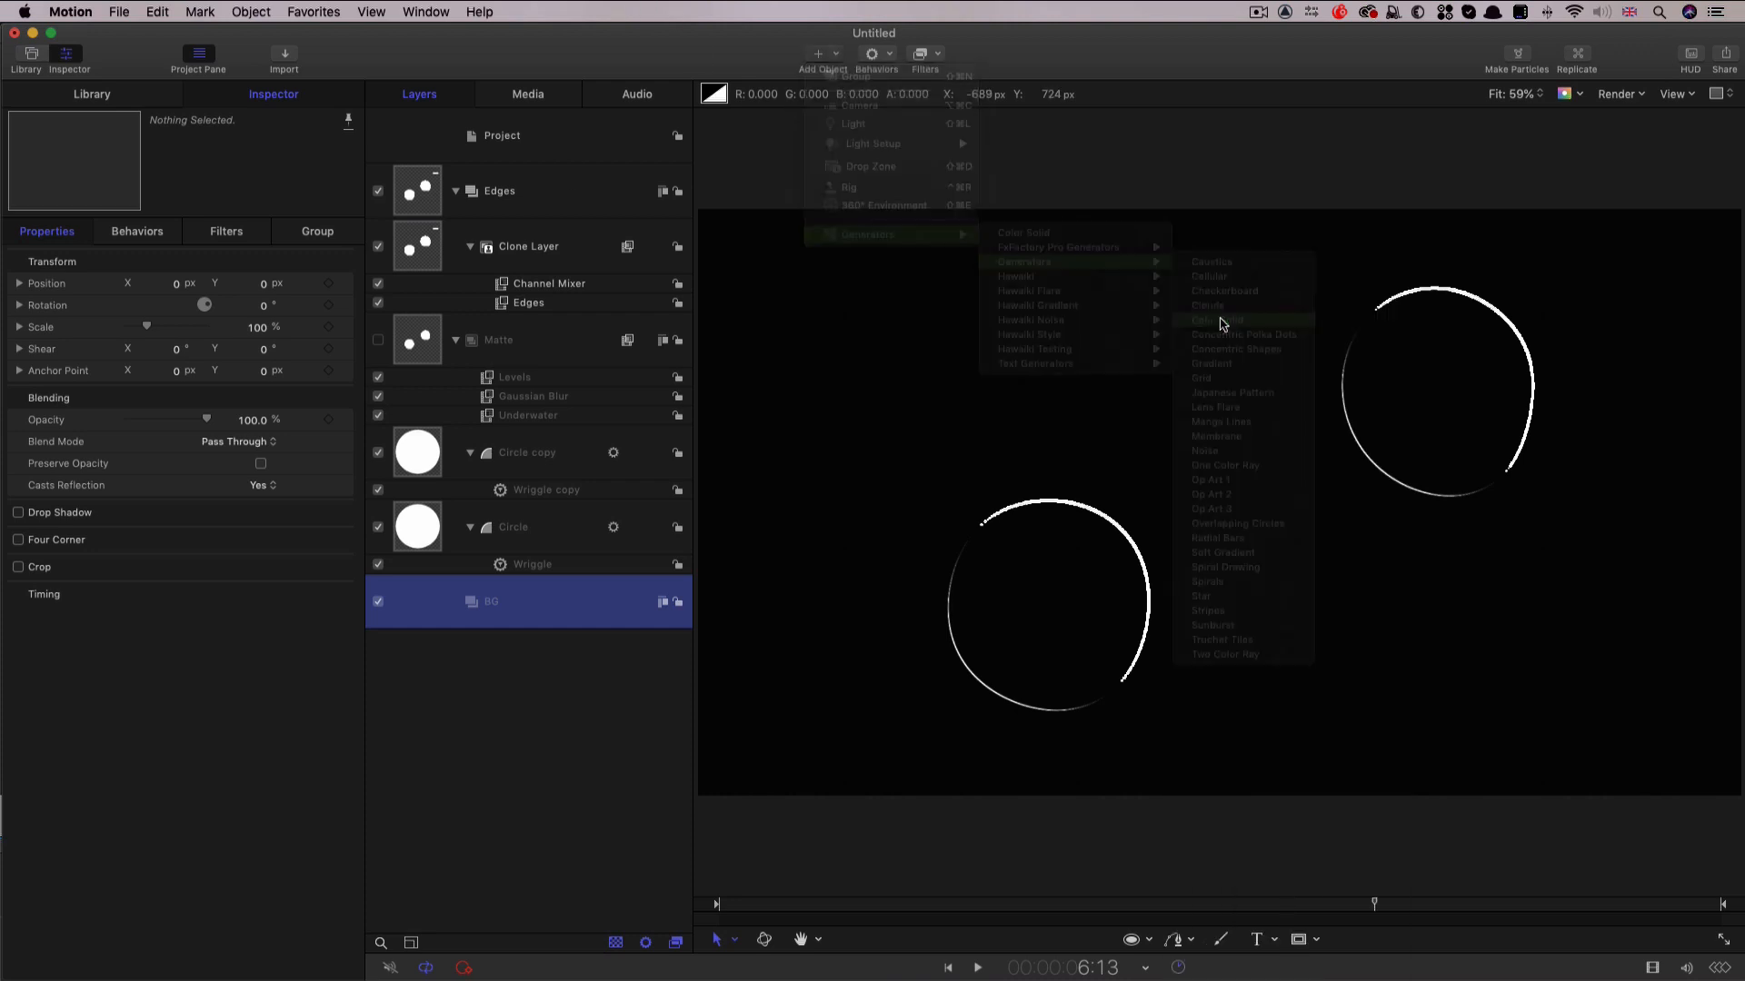
pyautogui.click(258, 353)
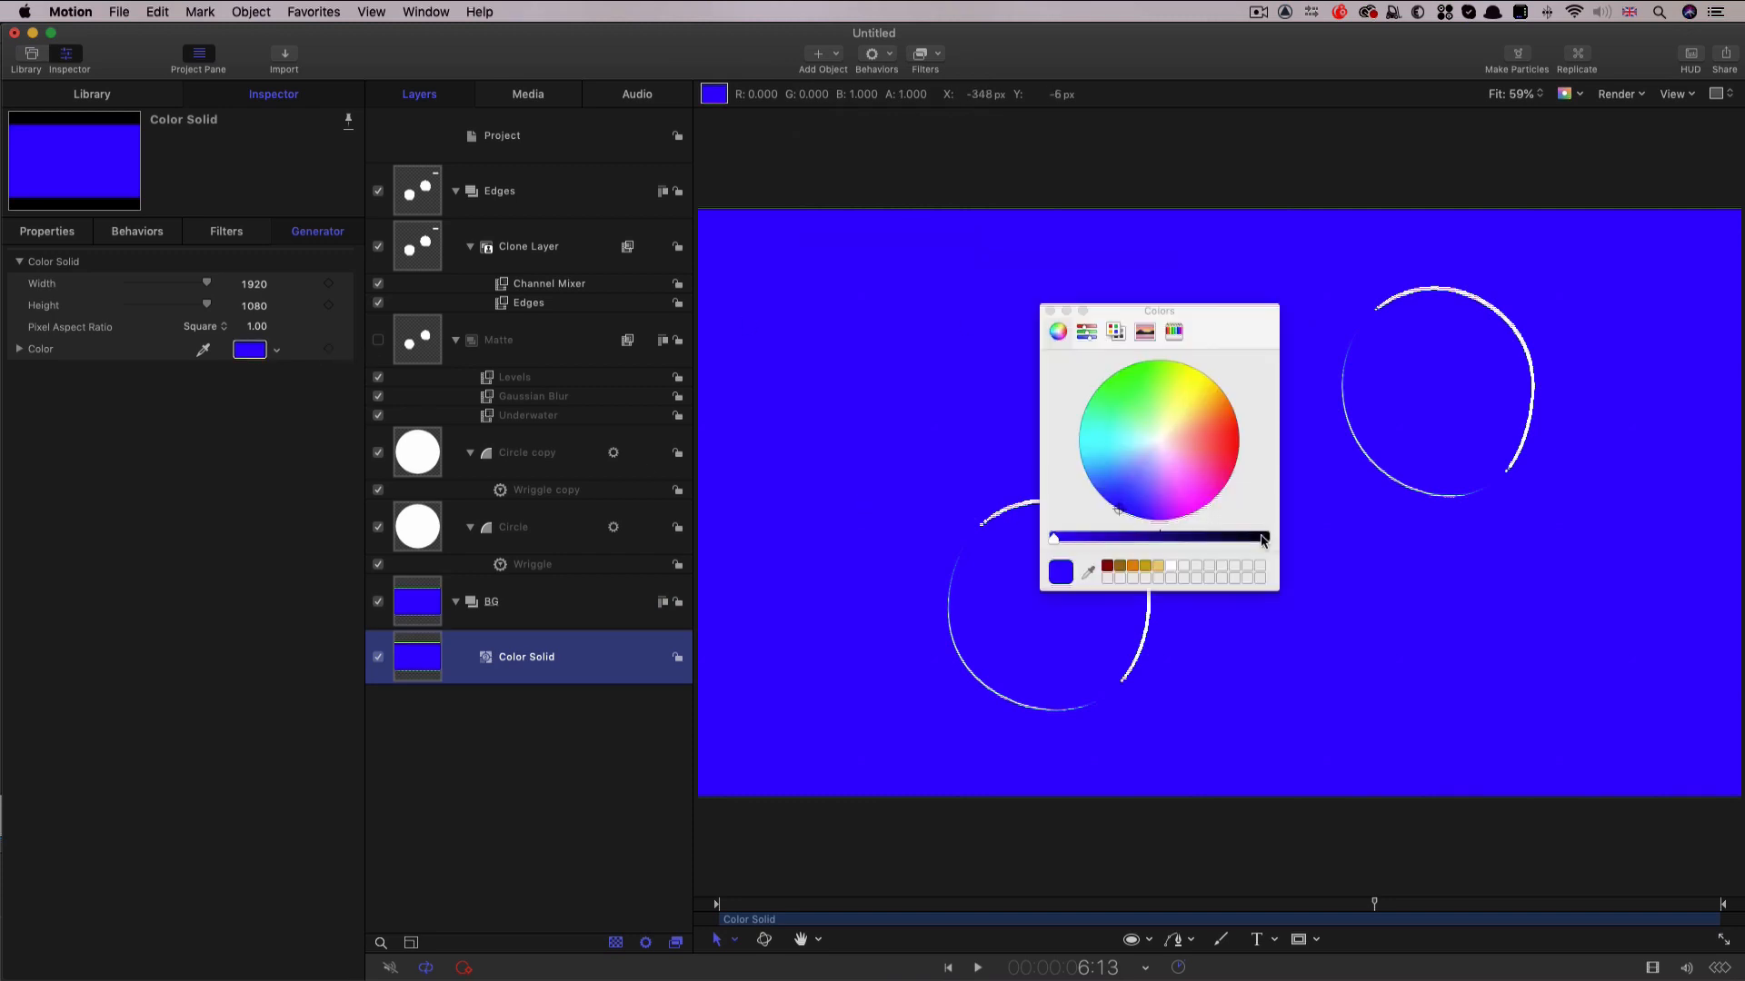
pyautogui.moveTo(1252, 538); pyautogui.dragTo(1222, 536)
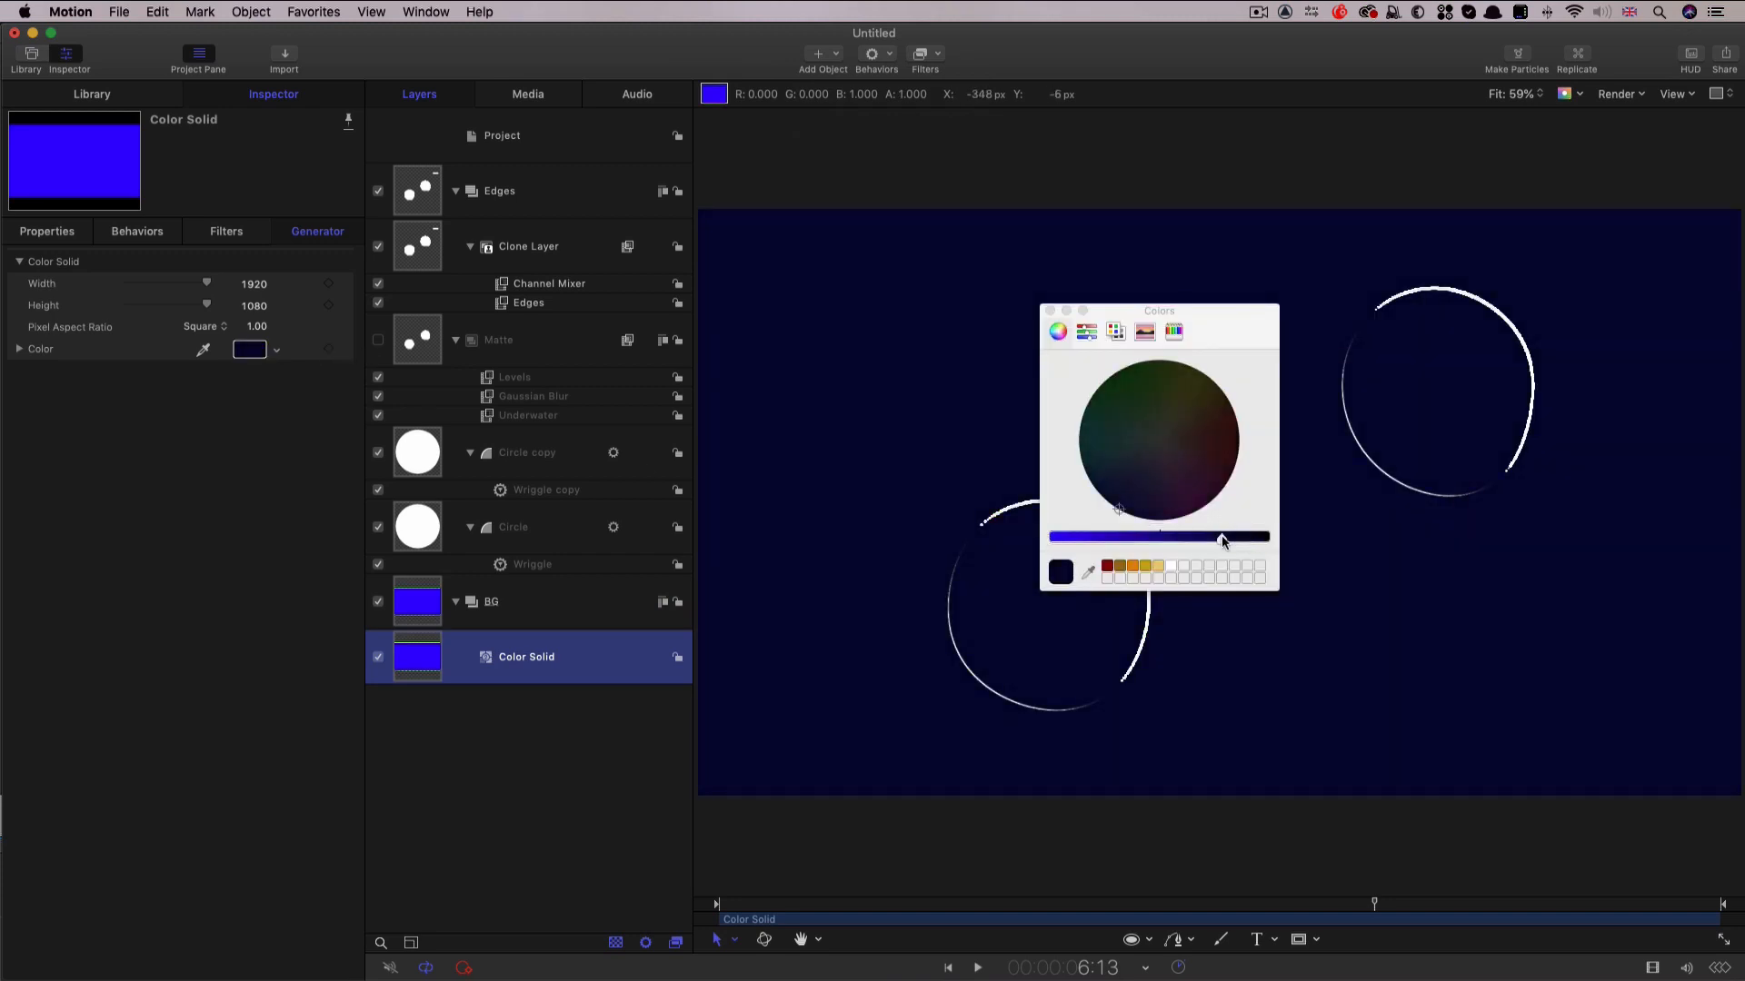
pyautogui.click(1051, 311)
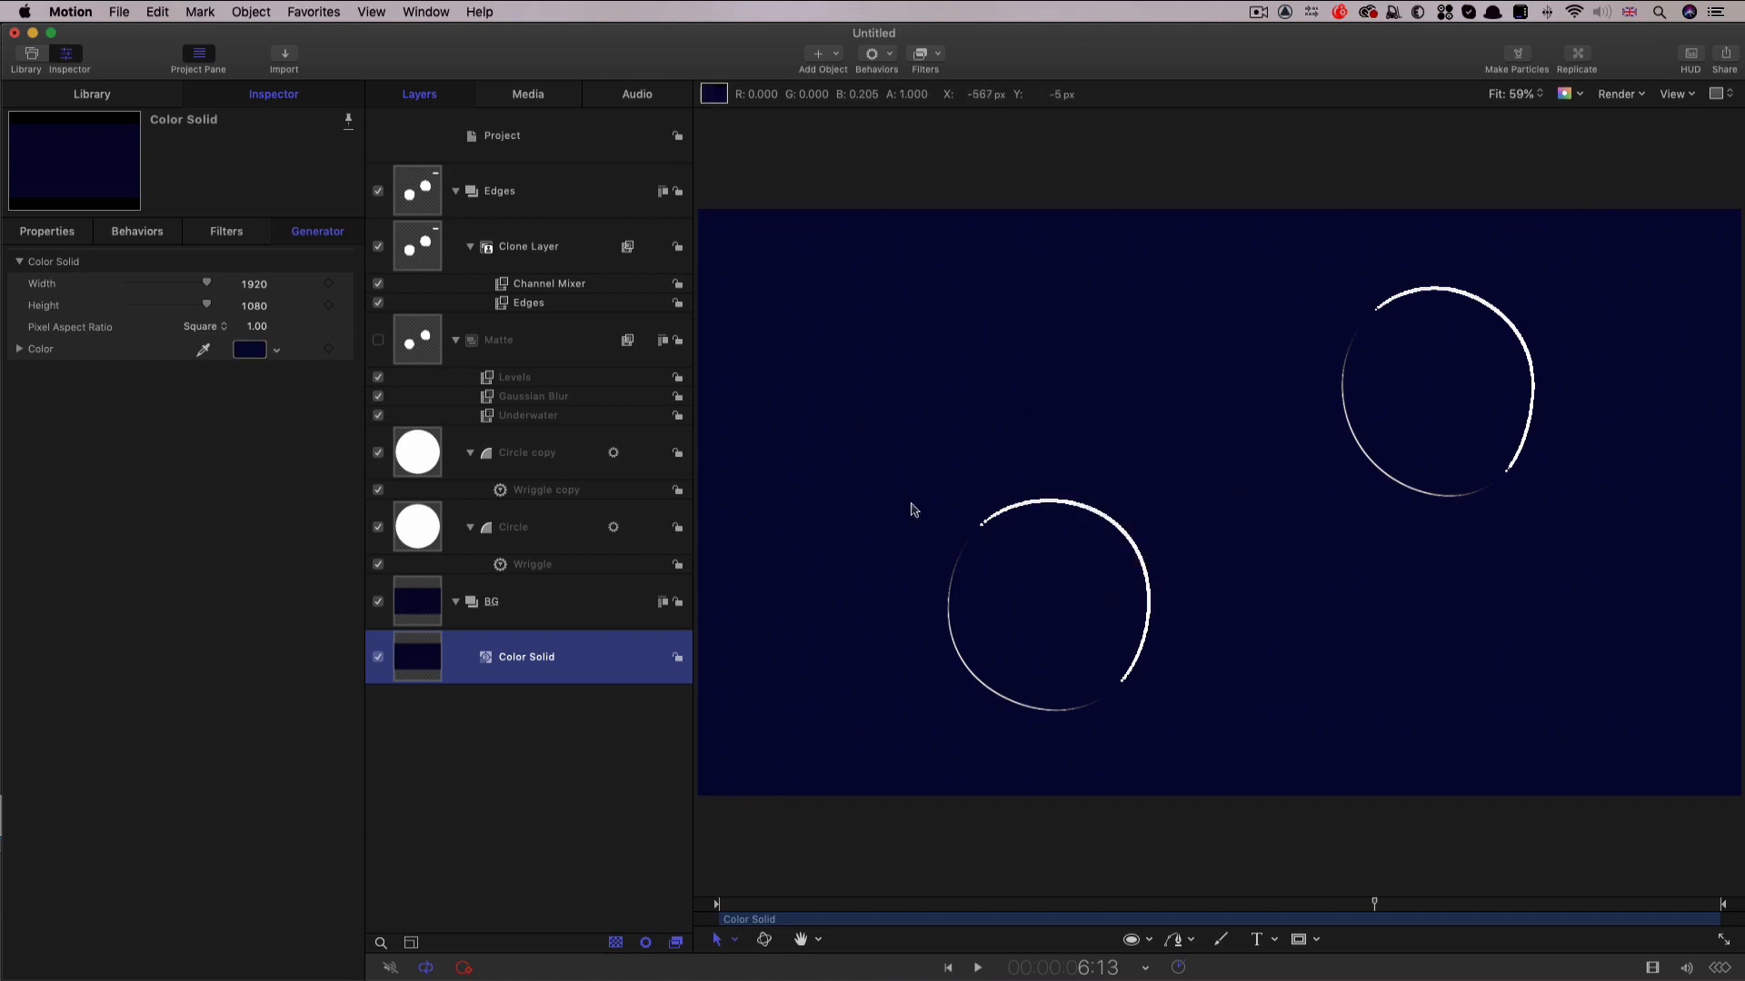
# Create another new group above Edges and add a Clouds generator to it.
pyautogui.press('super+shift+a')
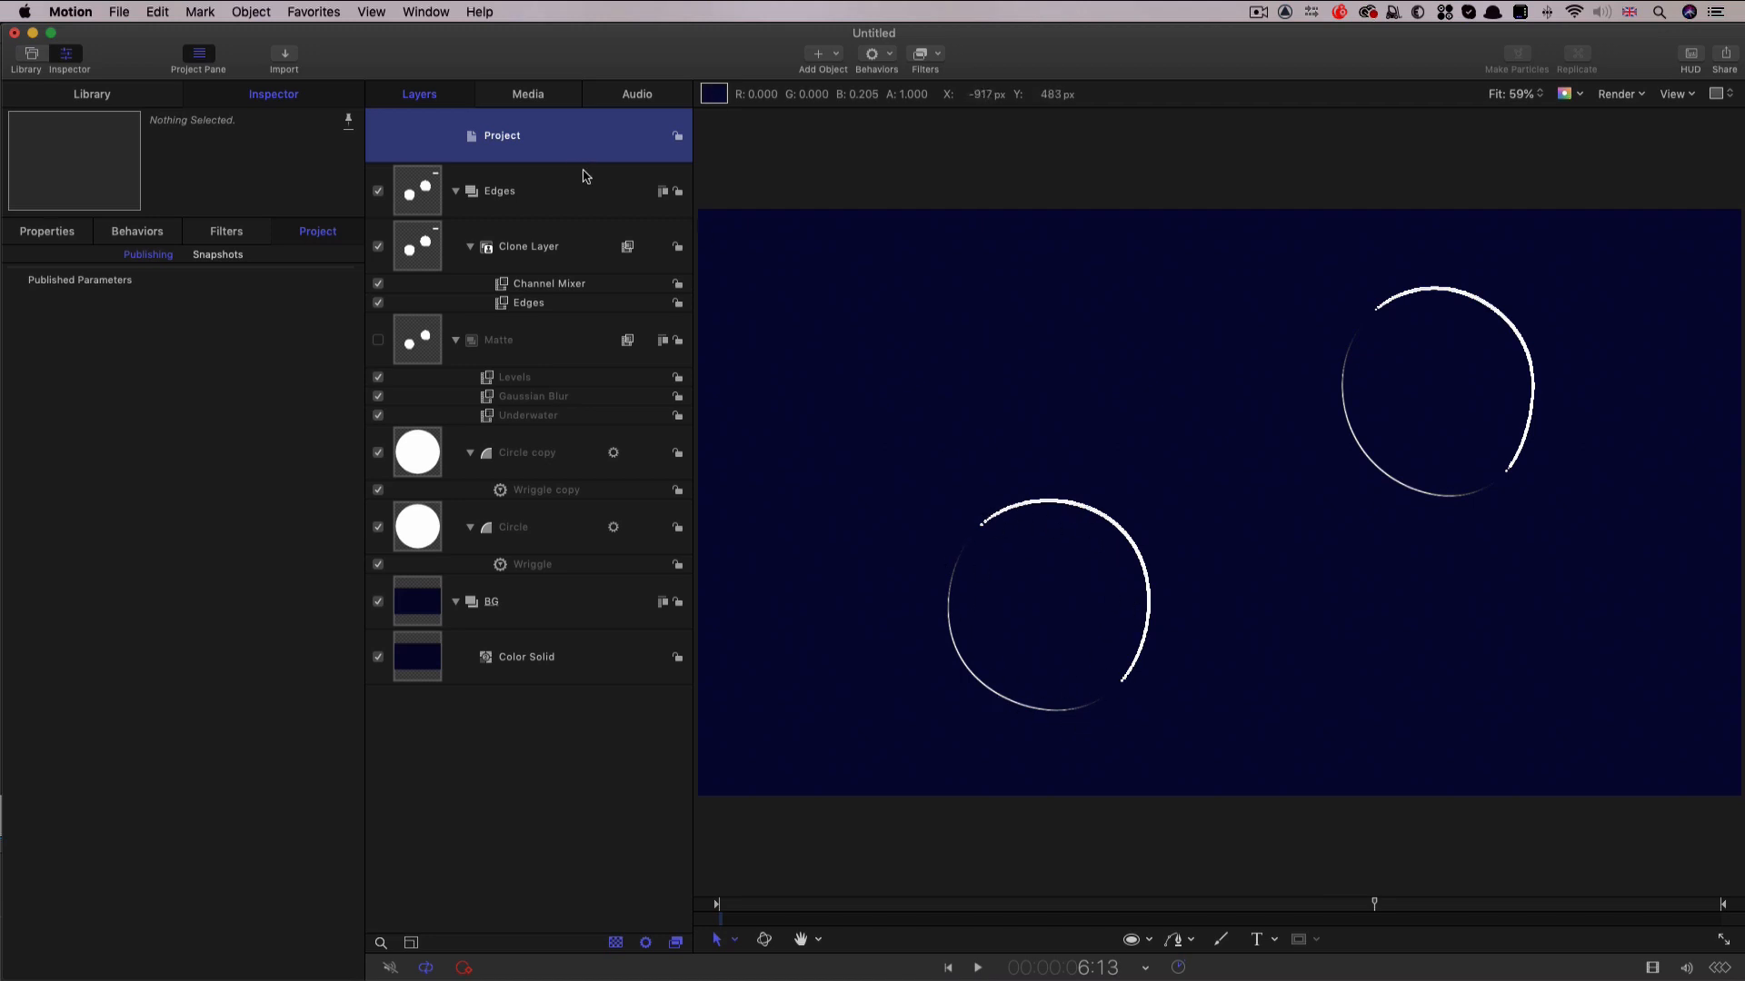
pyautogui.press('super+shift+n')
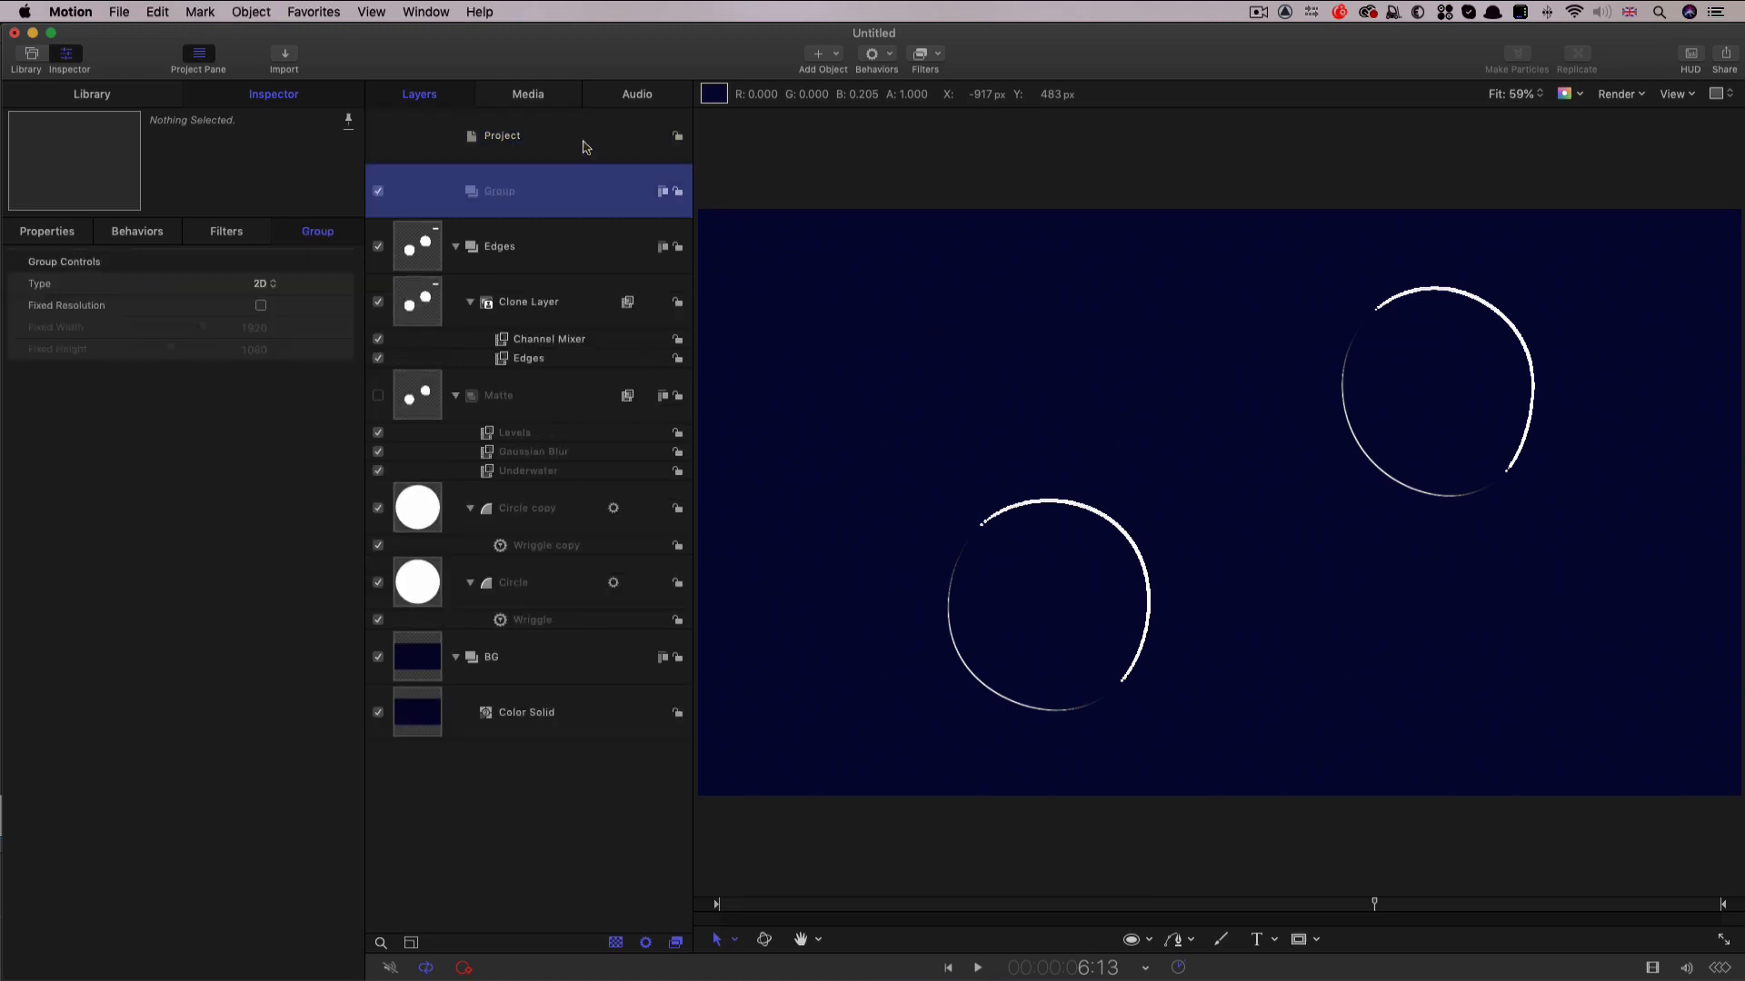
pyautogui.click(837, 57)
pyautogui.moveTo(909, 234)
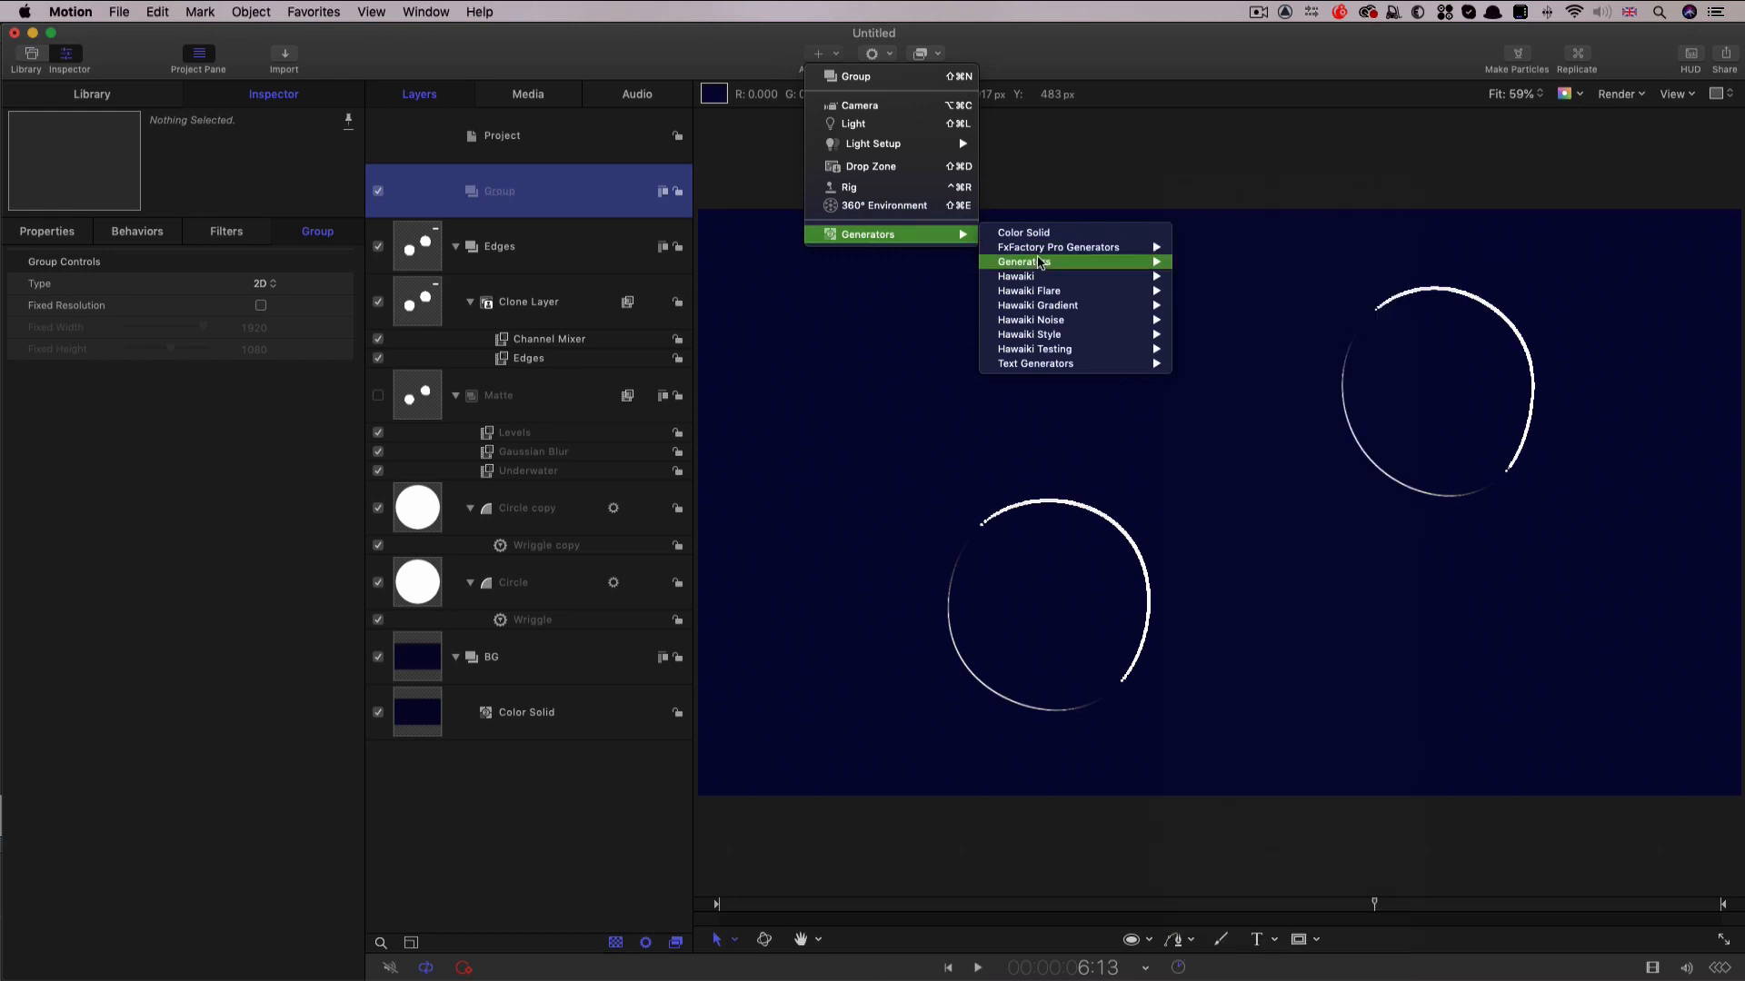
pyautogui.moveTo(1041, 263)
pyautogui.click(1218, 305)
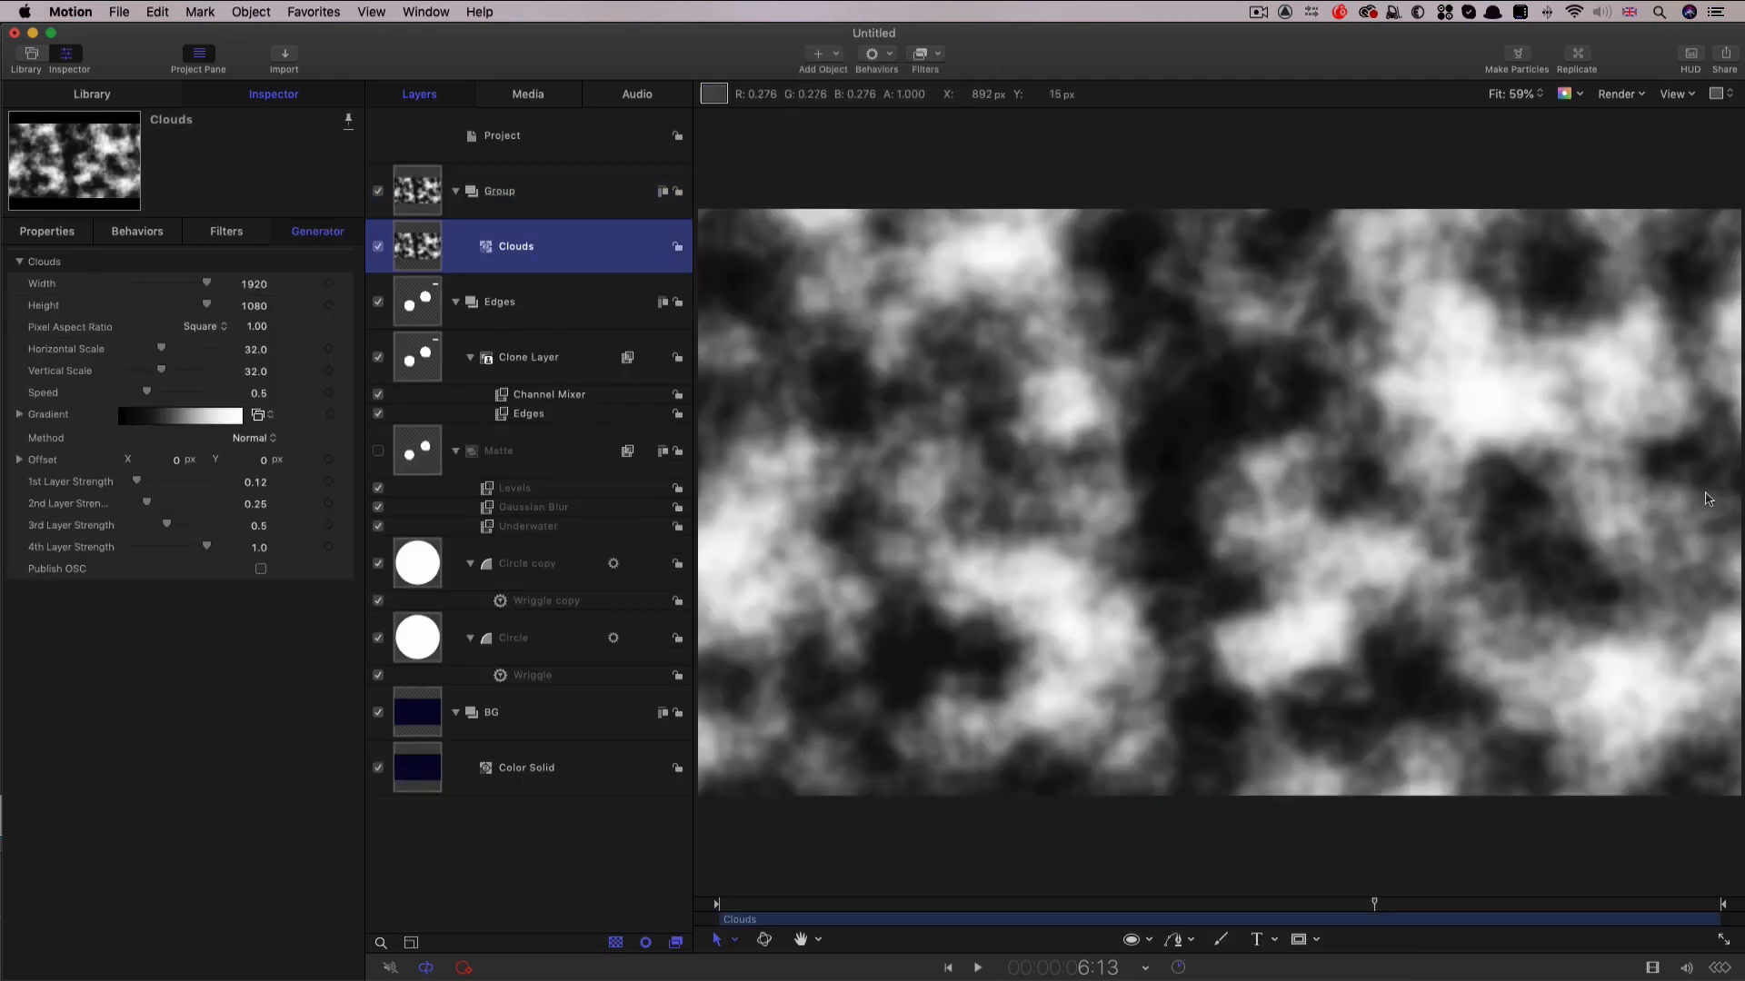
# Add an image mask to the Clouds generator, with the Matte group as its mask source.
pyautogui.rightClick(414, 246)
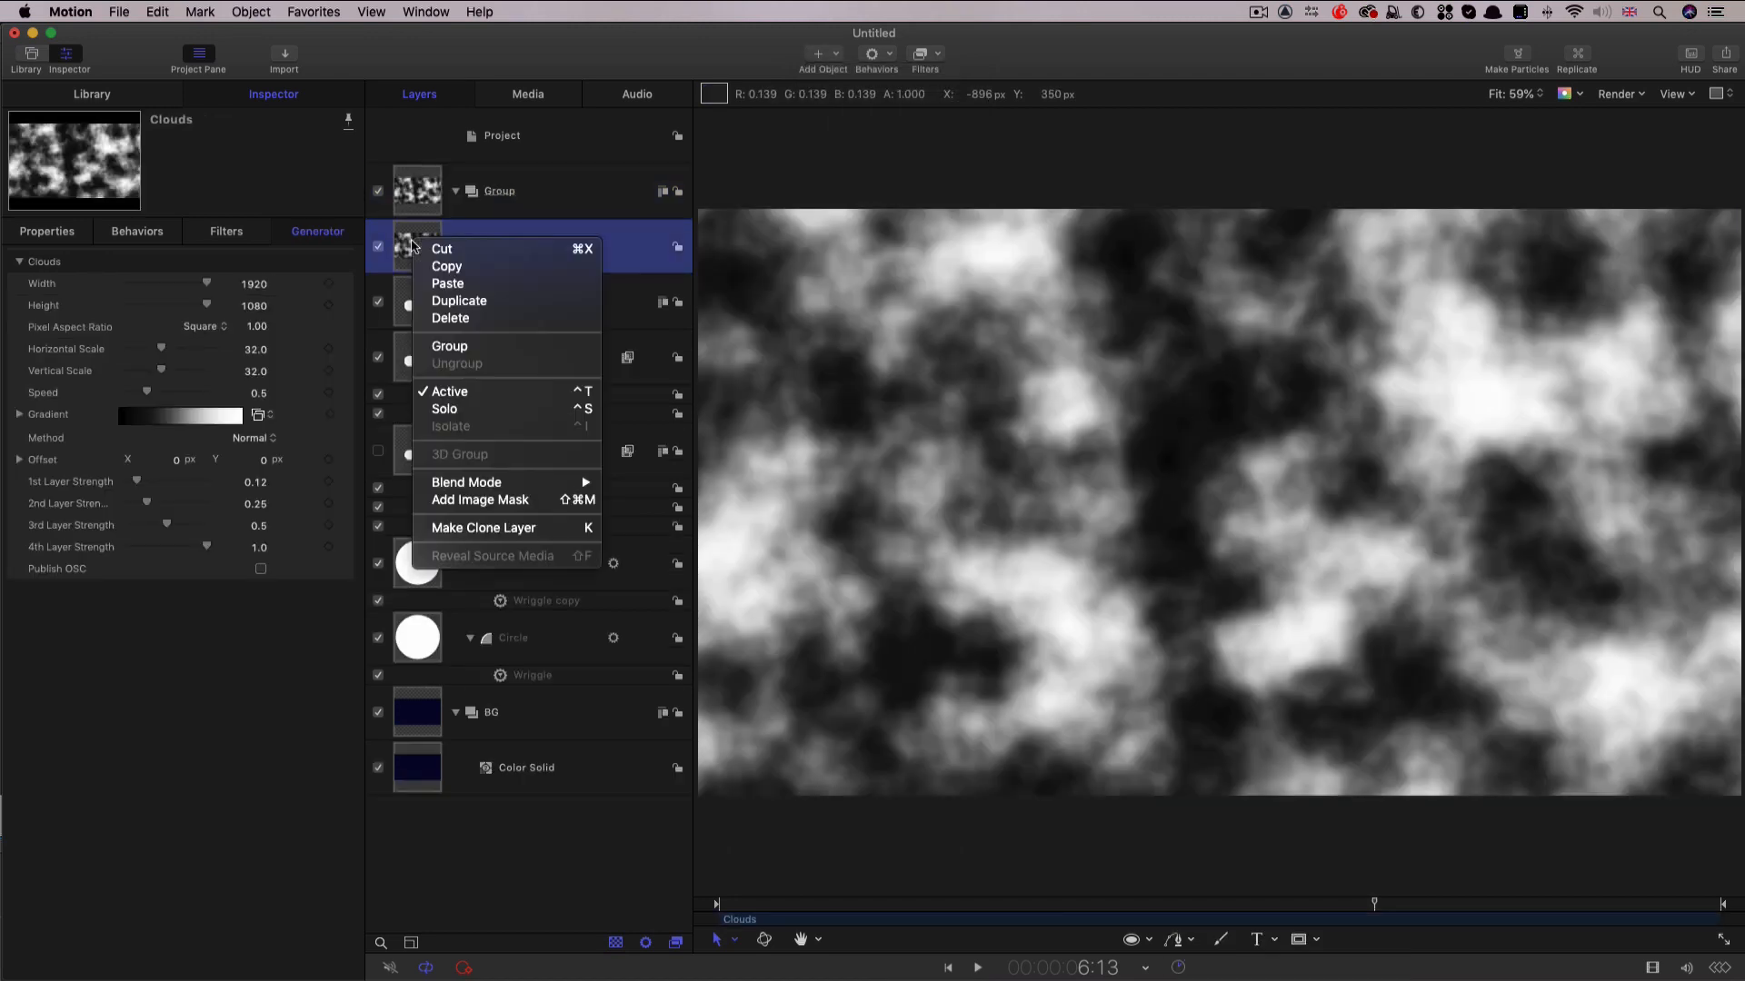
pyautogui.click(479, 499)
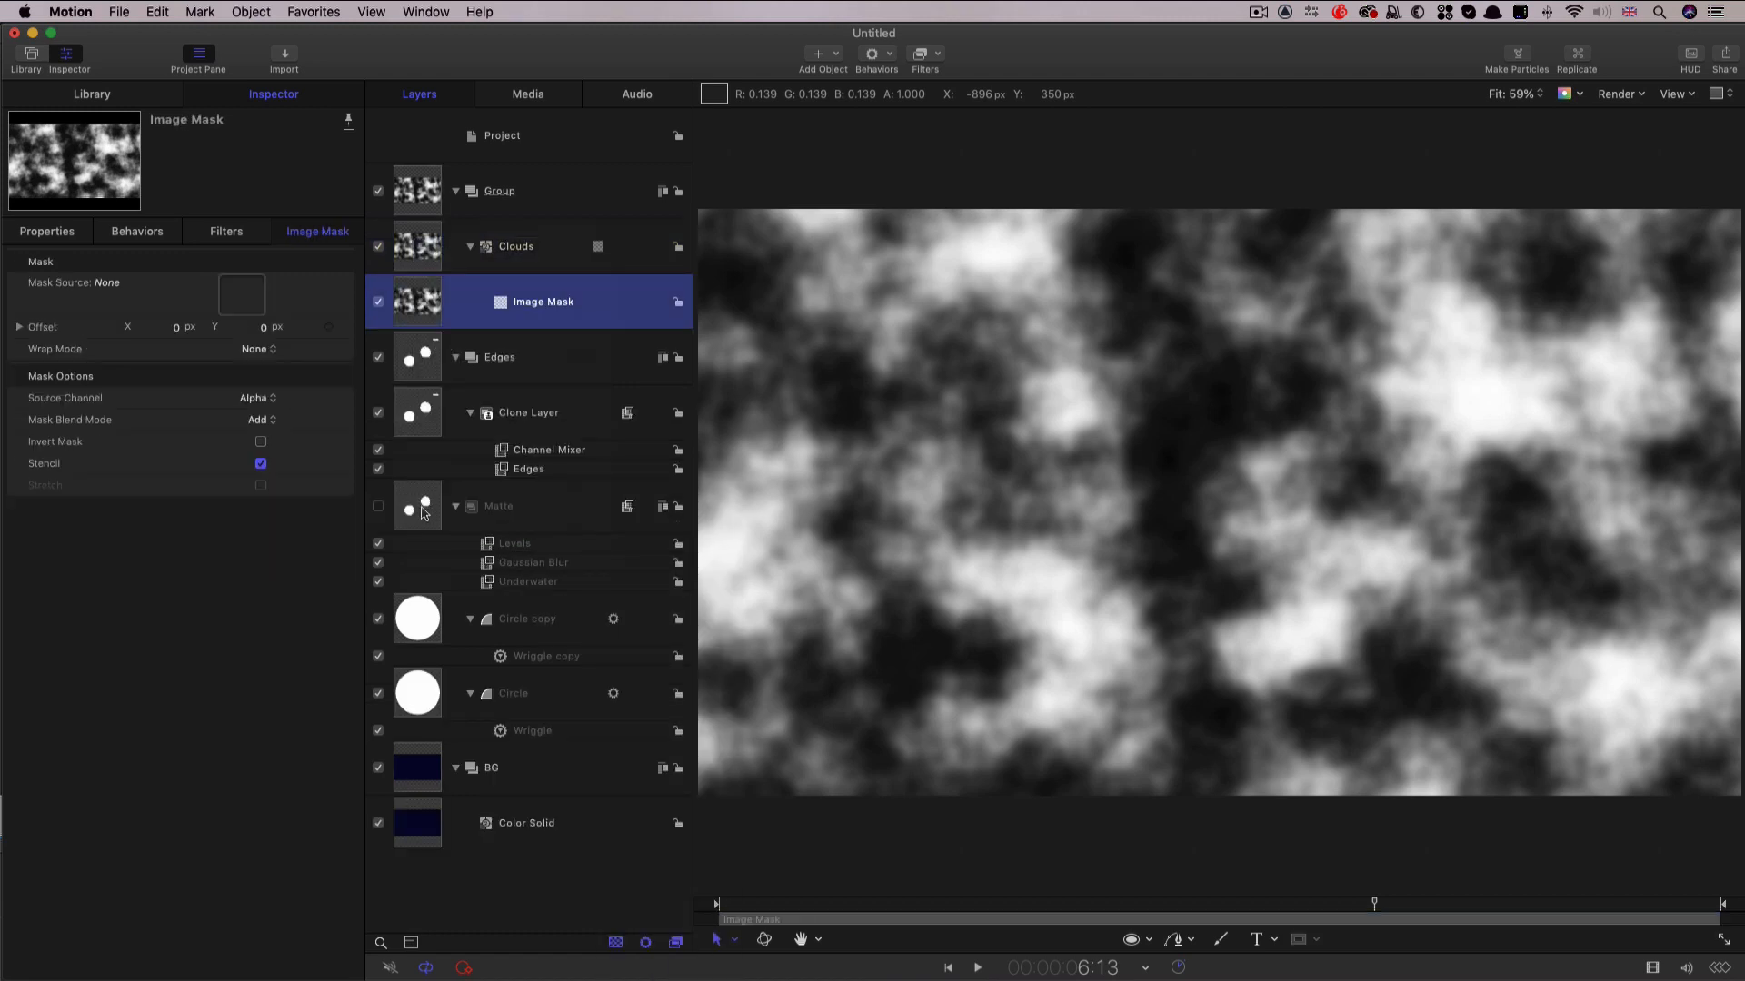
pyautogui.moveTo(422, 515); pyautogui.dragTo(243, 290)
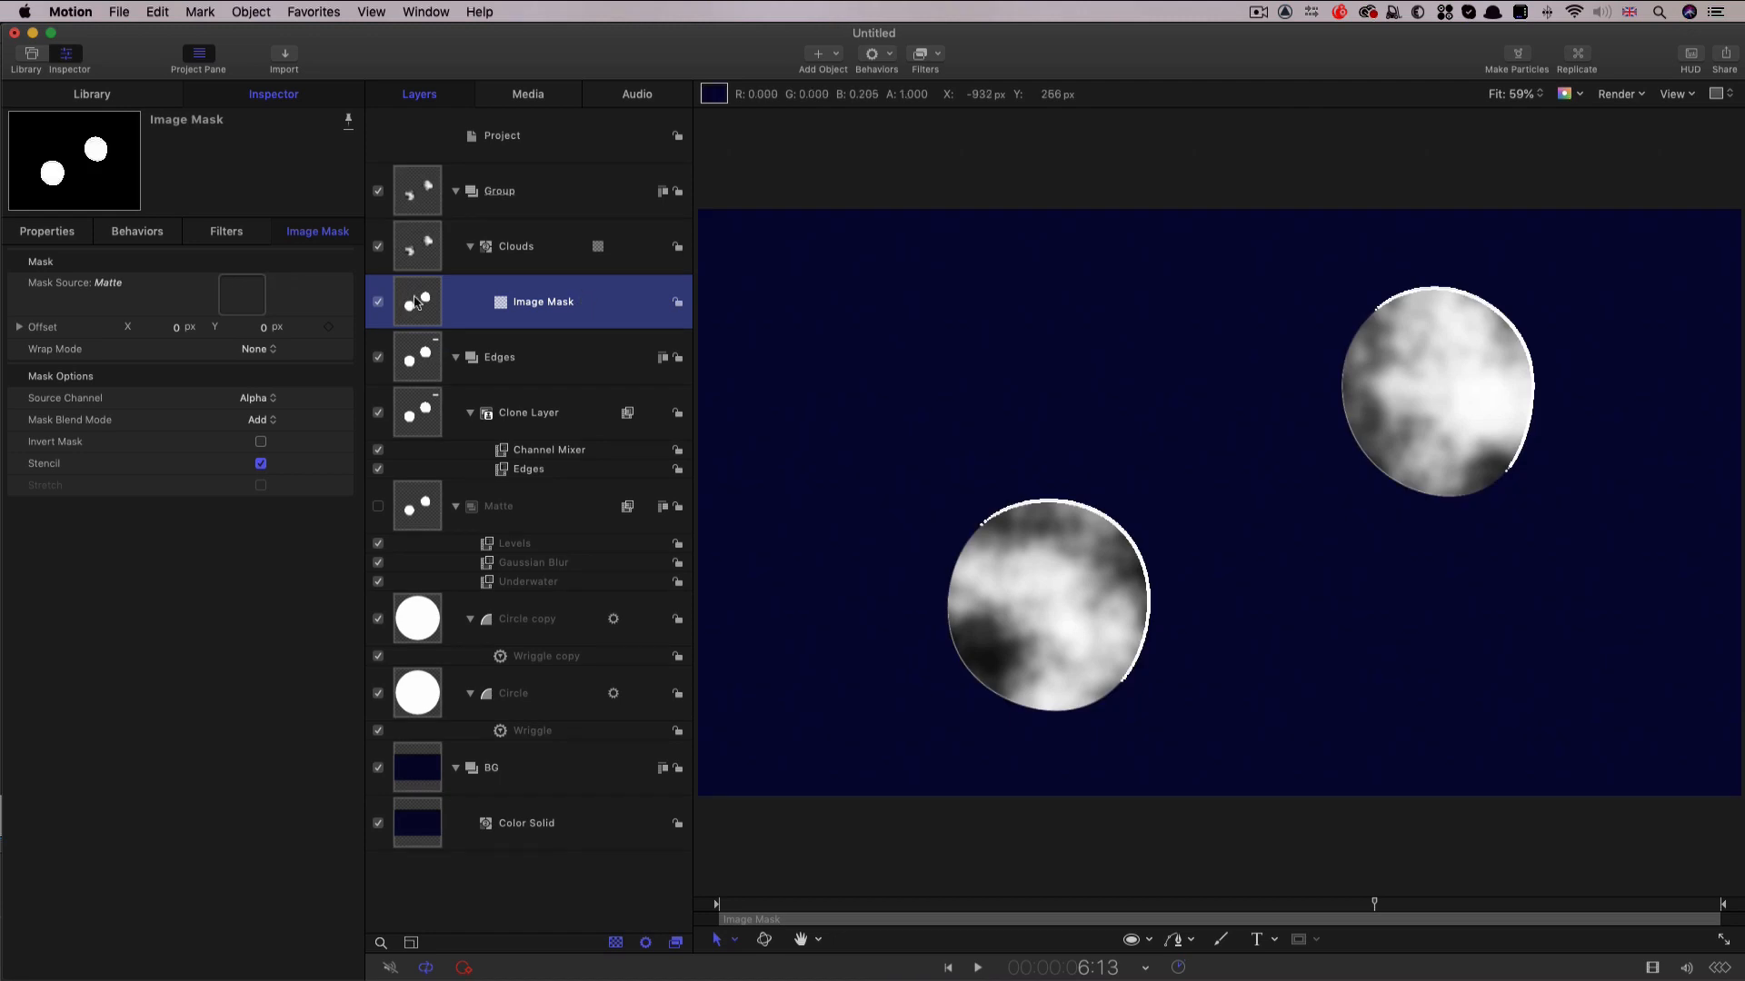
# Change the black color tag of the Clouds gradient to a mid grey of about 0.43.
pyautogui.click(420, 243)
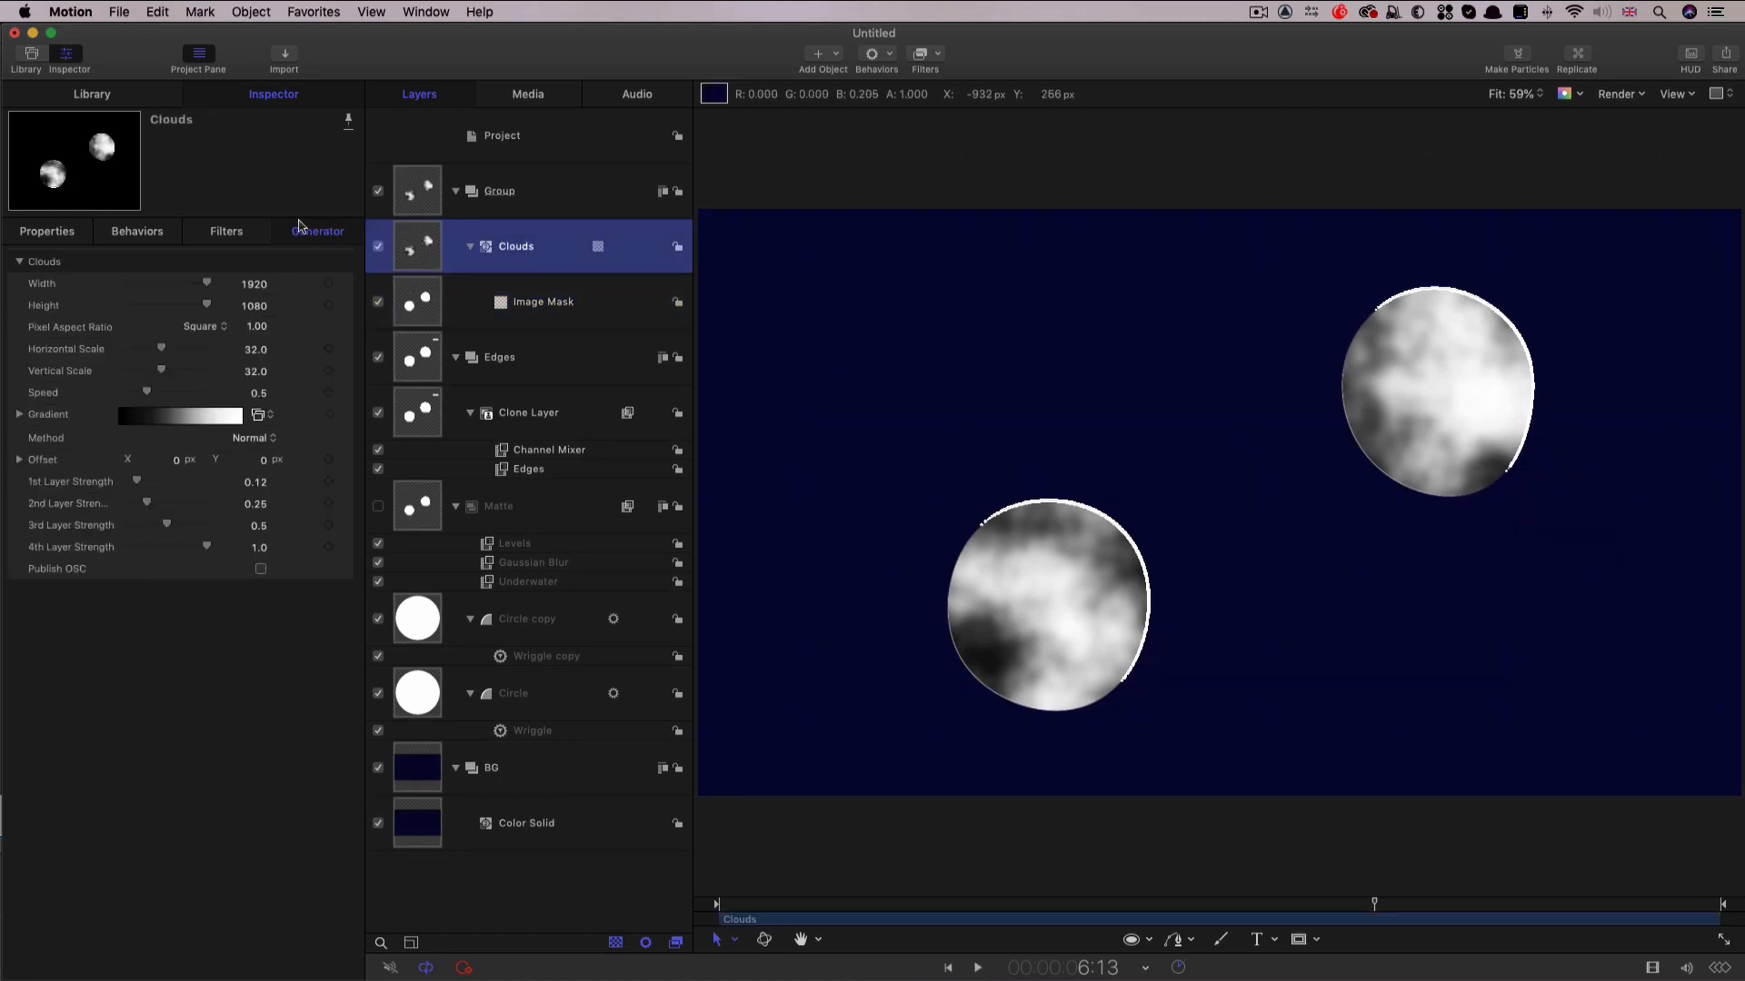
pyautogui.click(20, 415)
pyautogui.click(18, 498)
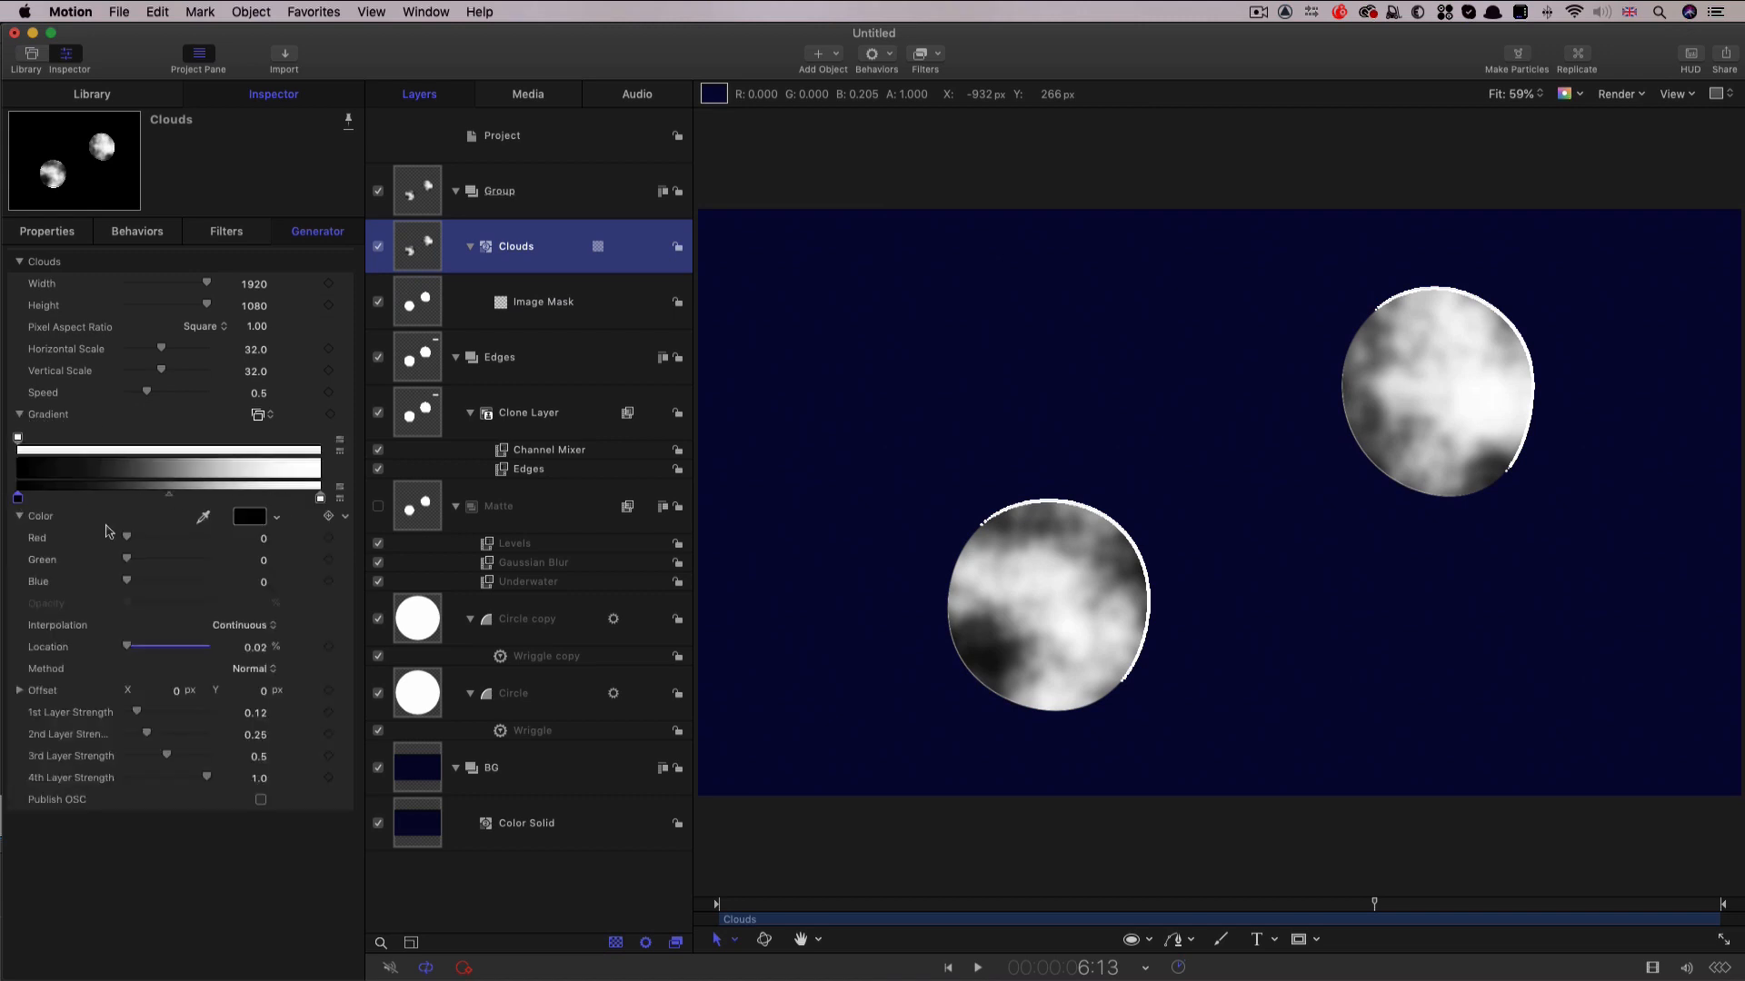
pyautogui.click(249, 516)
pyautogui.moveTo(1200, 543); pyautogui.dragTo(1174, 547)
pyautogui.click(1050, 311)
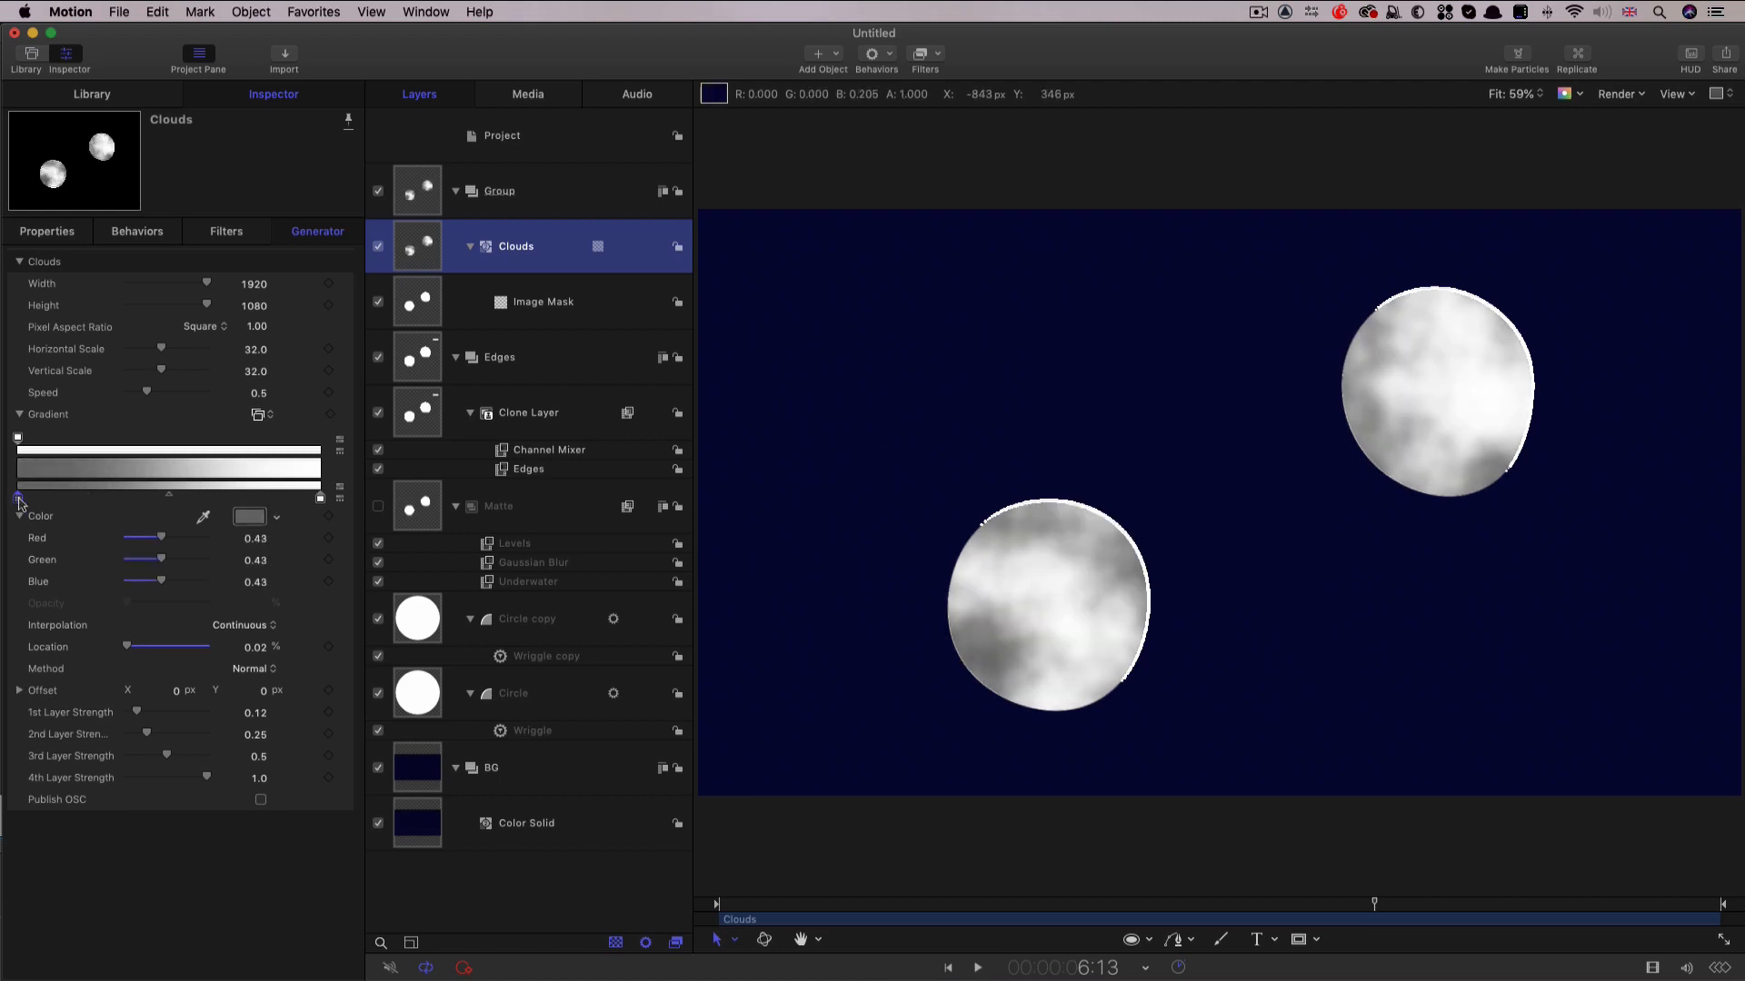
# Duplicate the gradient's grey tag to just past the middle and its white tag to about 28% location.
pyautogui.moveTo(18, 502); pyautogui.dragTo(209, 505)
pyautogui.click(321, 499)
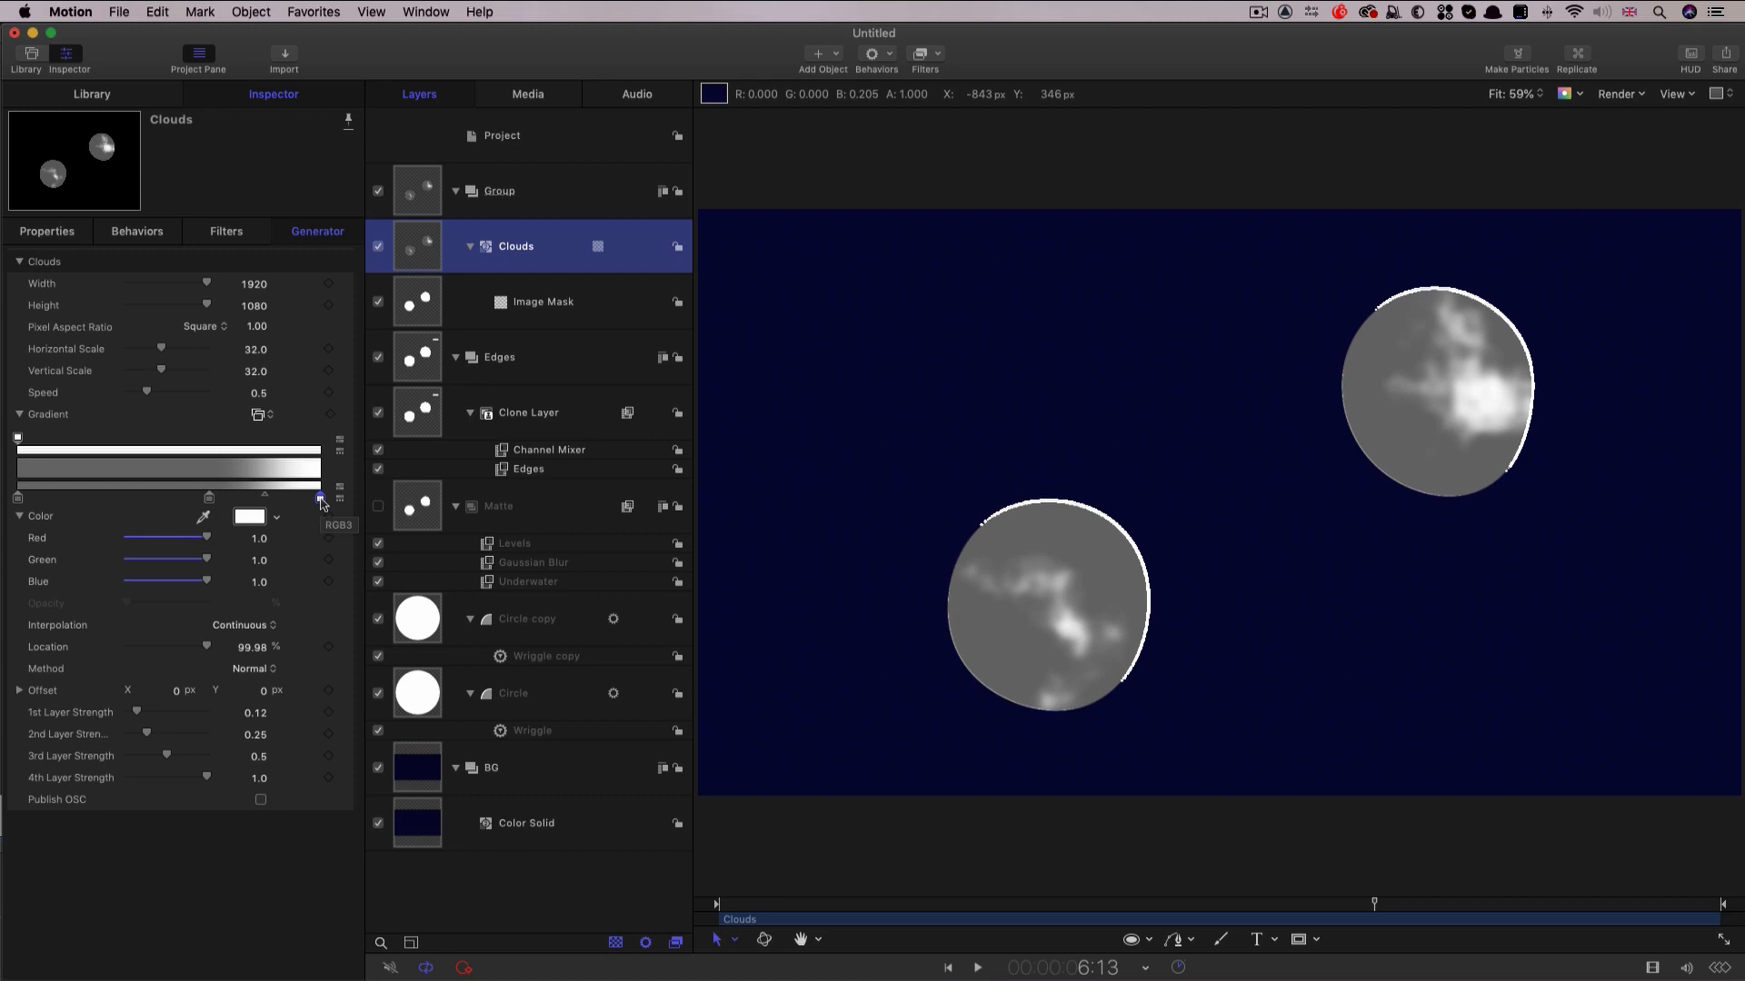
pyautogui.moveTo(322, 502); pyautogui.dragTo(106, 500)
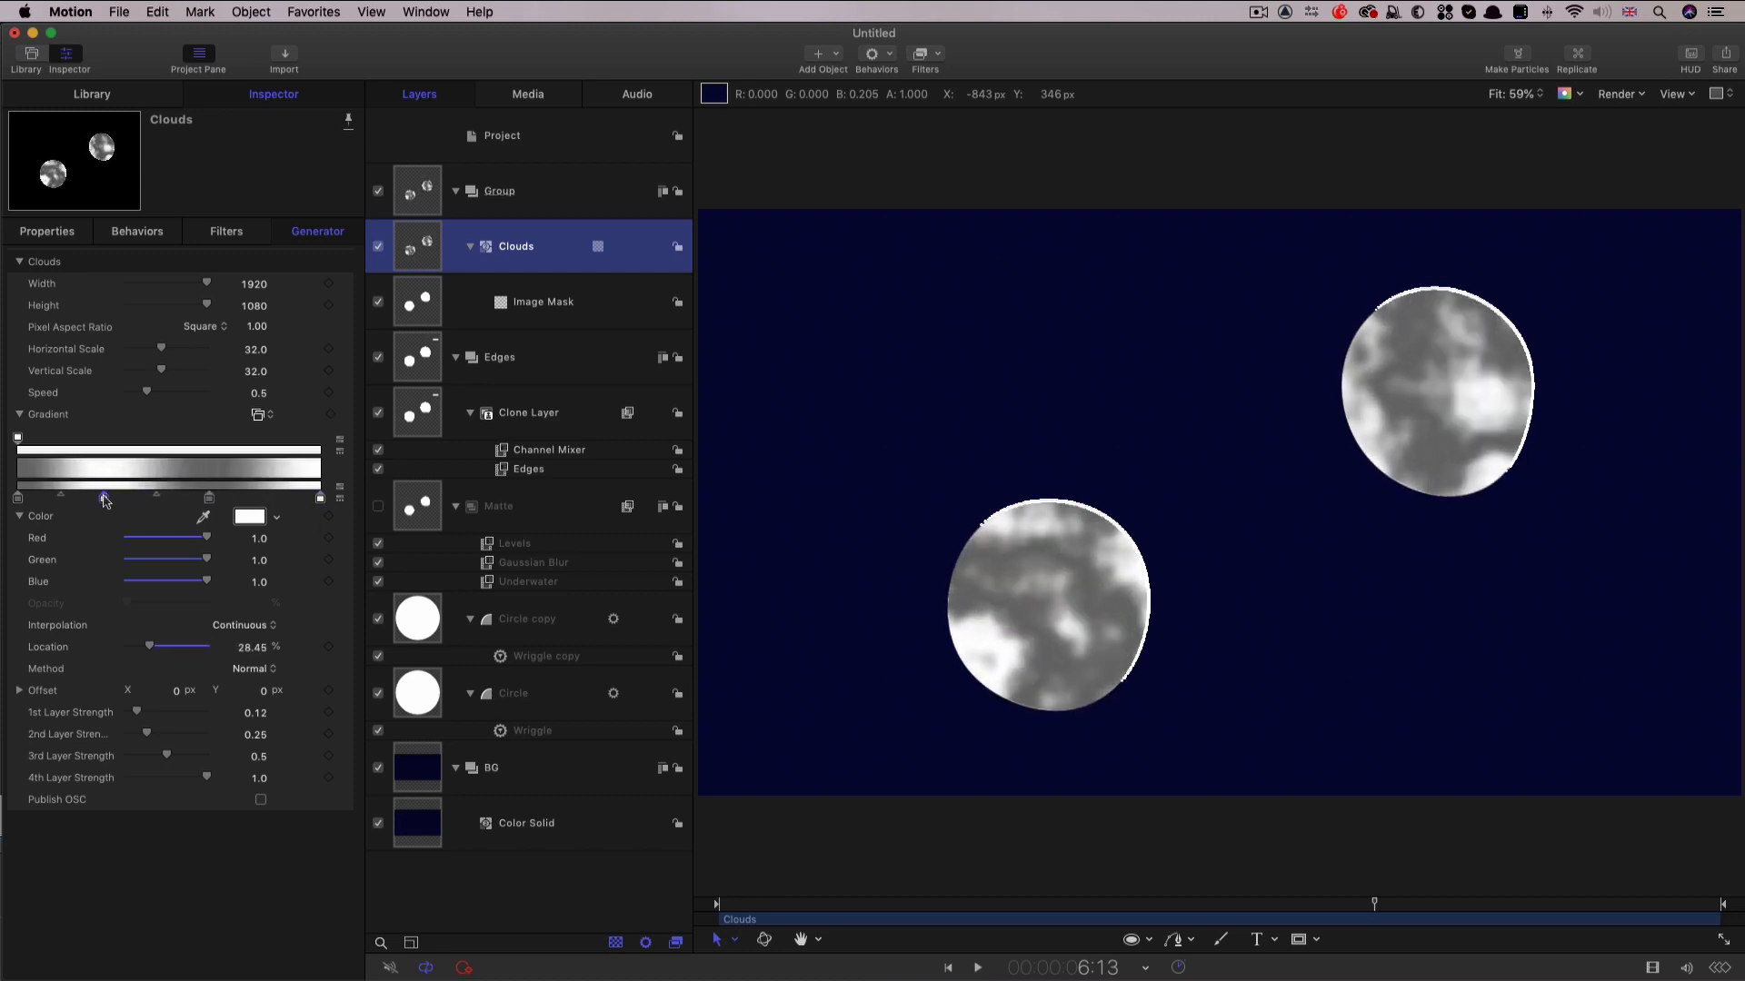
# Set the Clouds method to Turbulent and its speed to 0.3, and play back the animated texture.
pyautogui.click(247, 671)
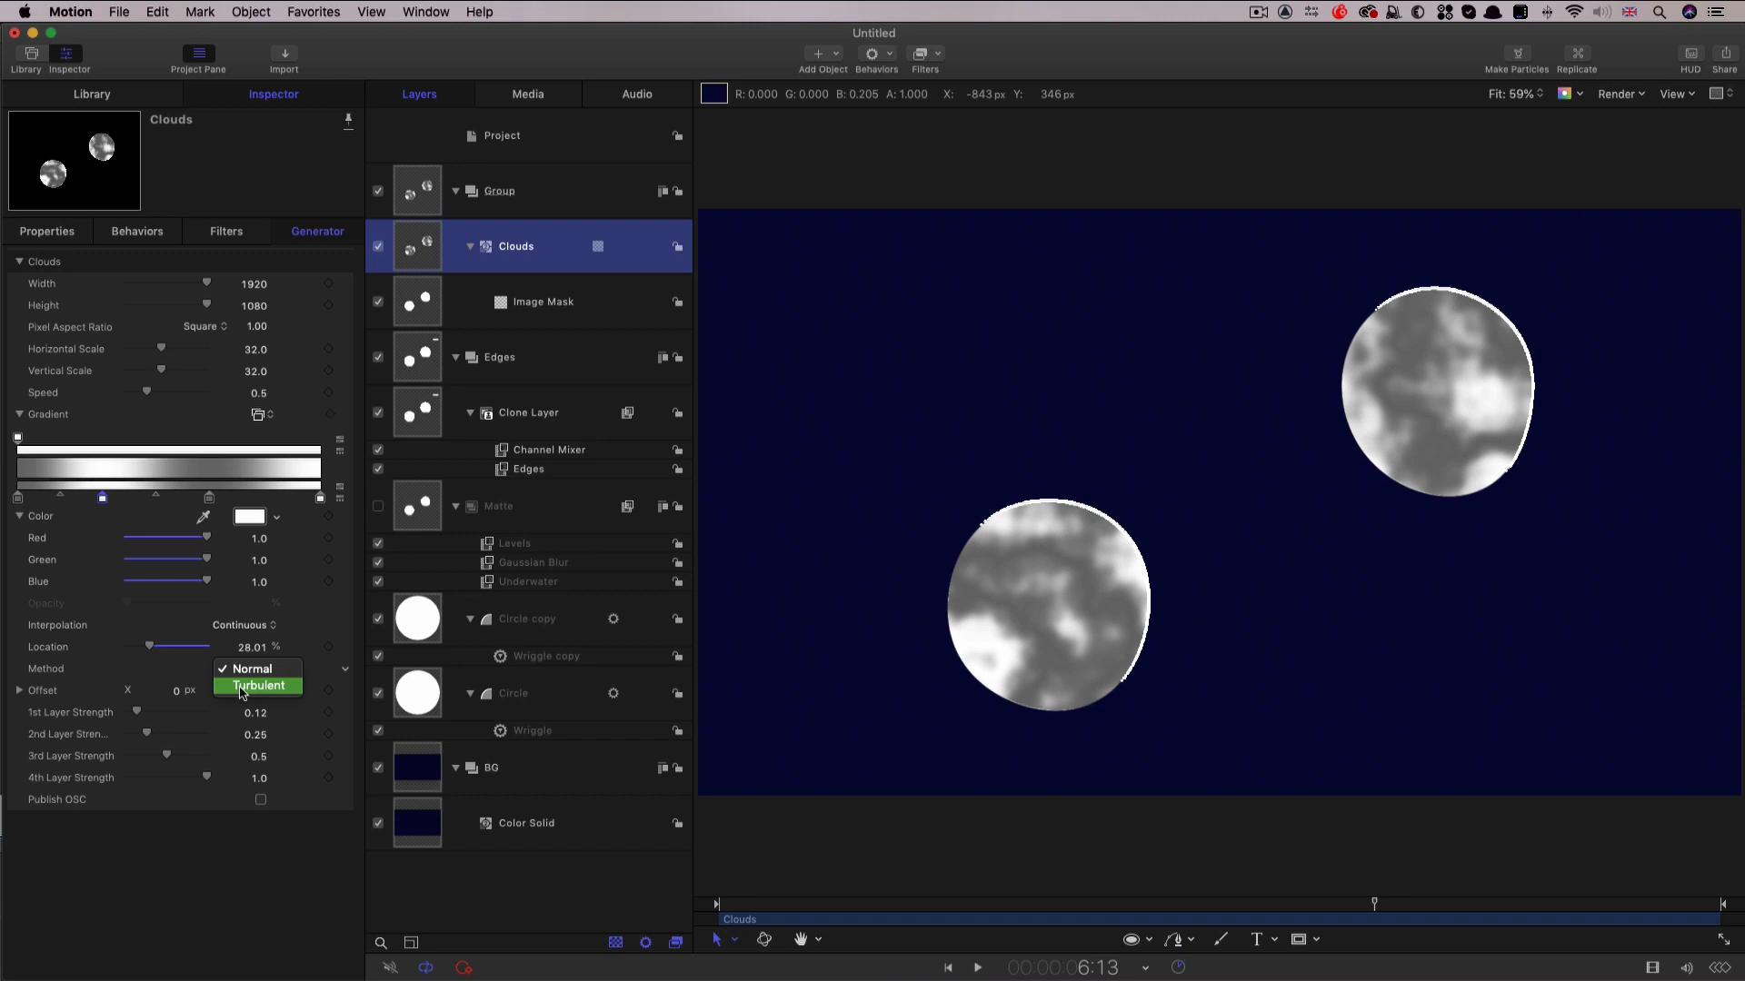
pyautogui.click(242, 687)
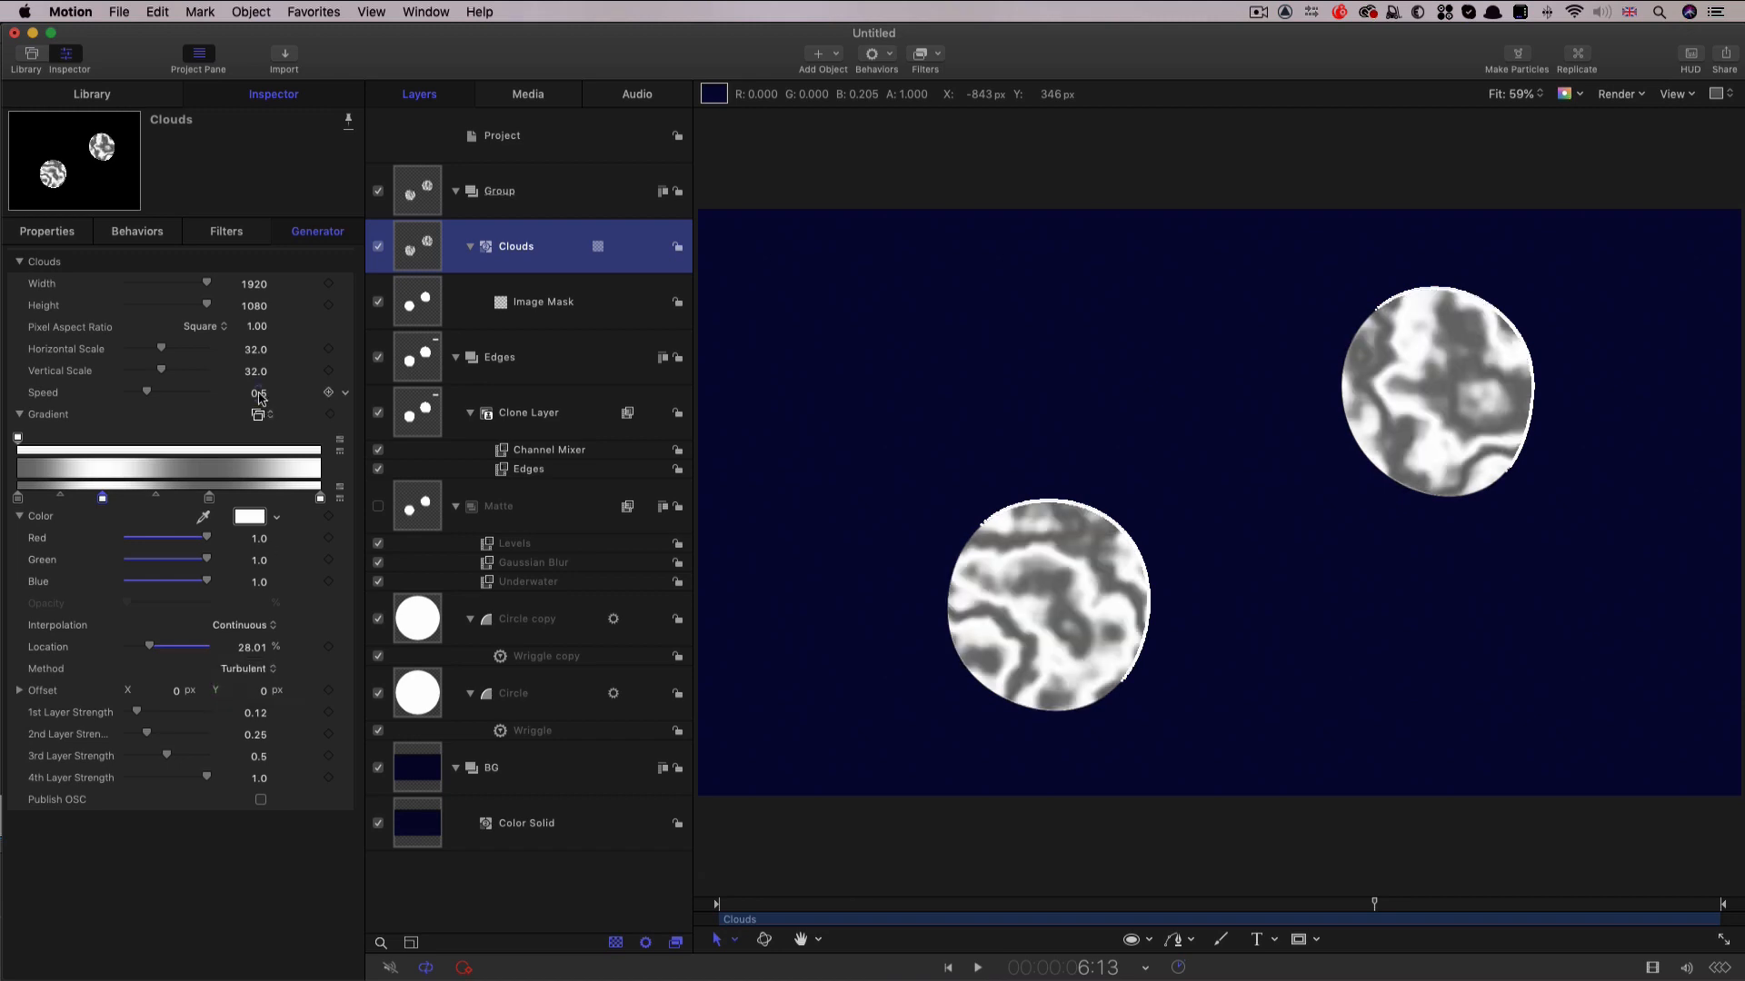
pyautogui.click(259, 395)
pyautogui.write('0.3')
pyautogui.press('Return')
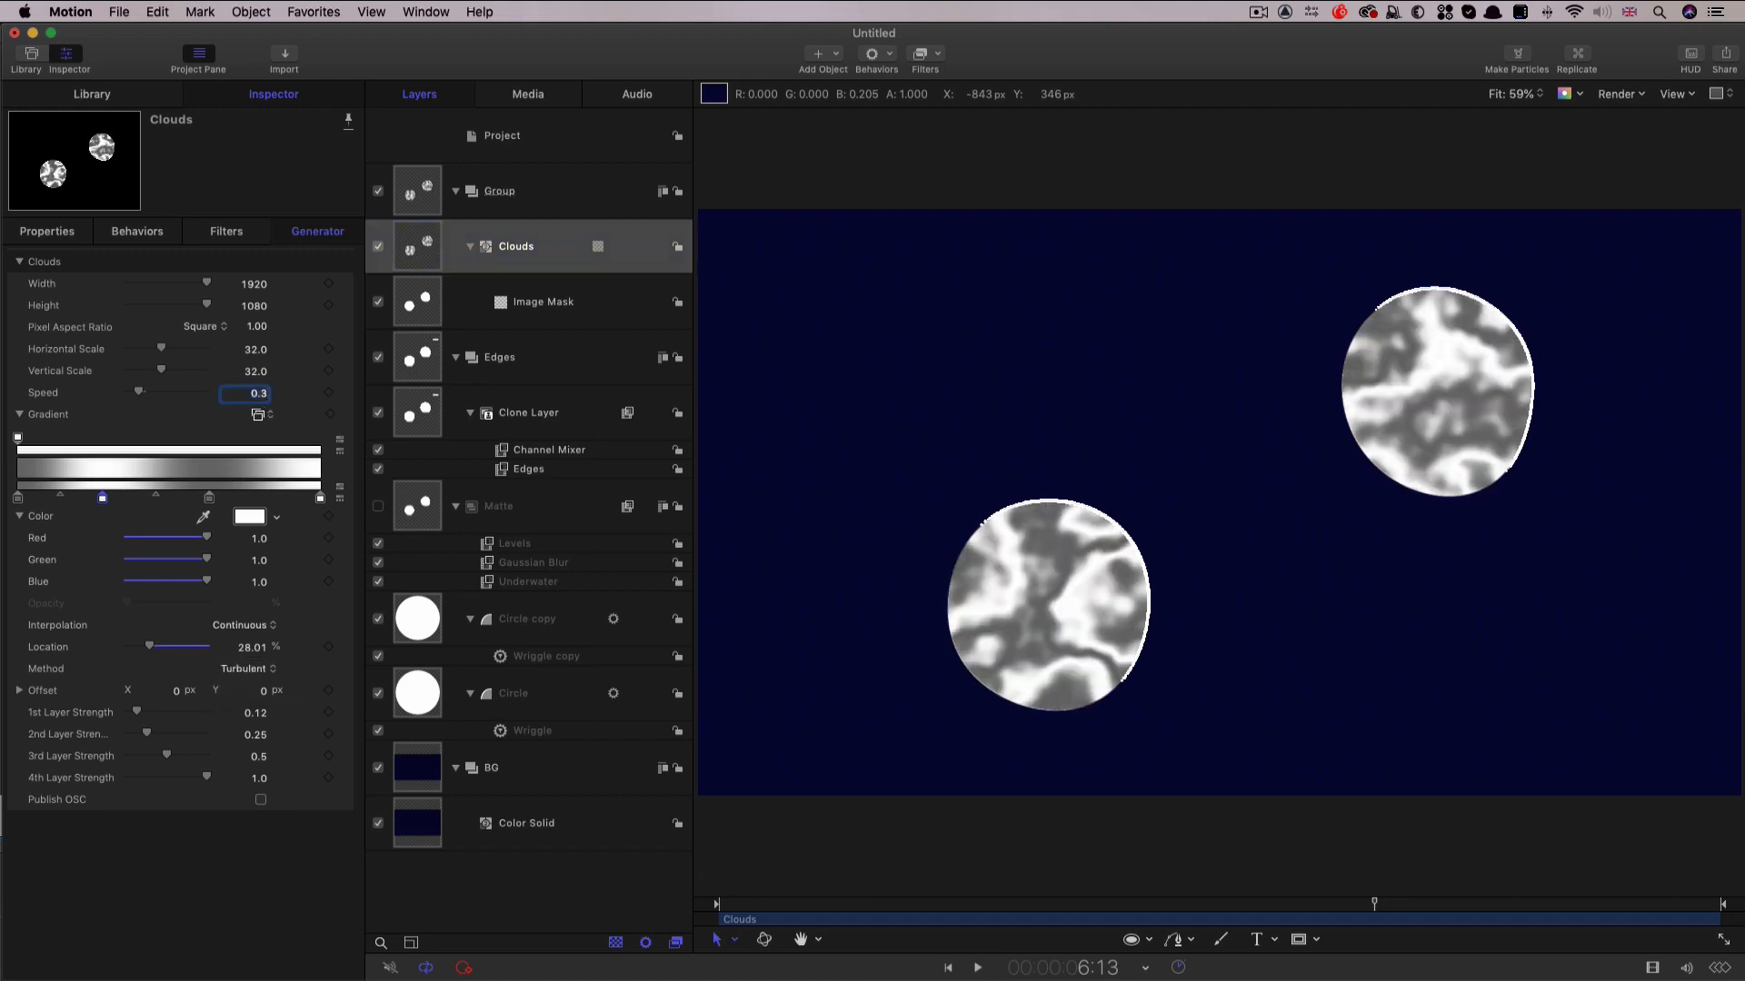
pyautogui.press('space')
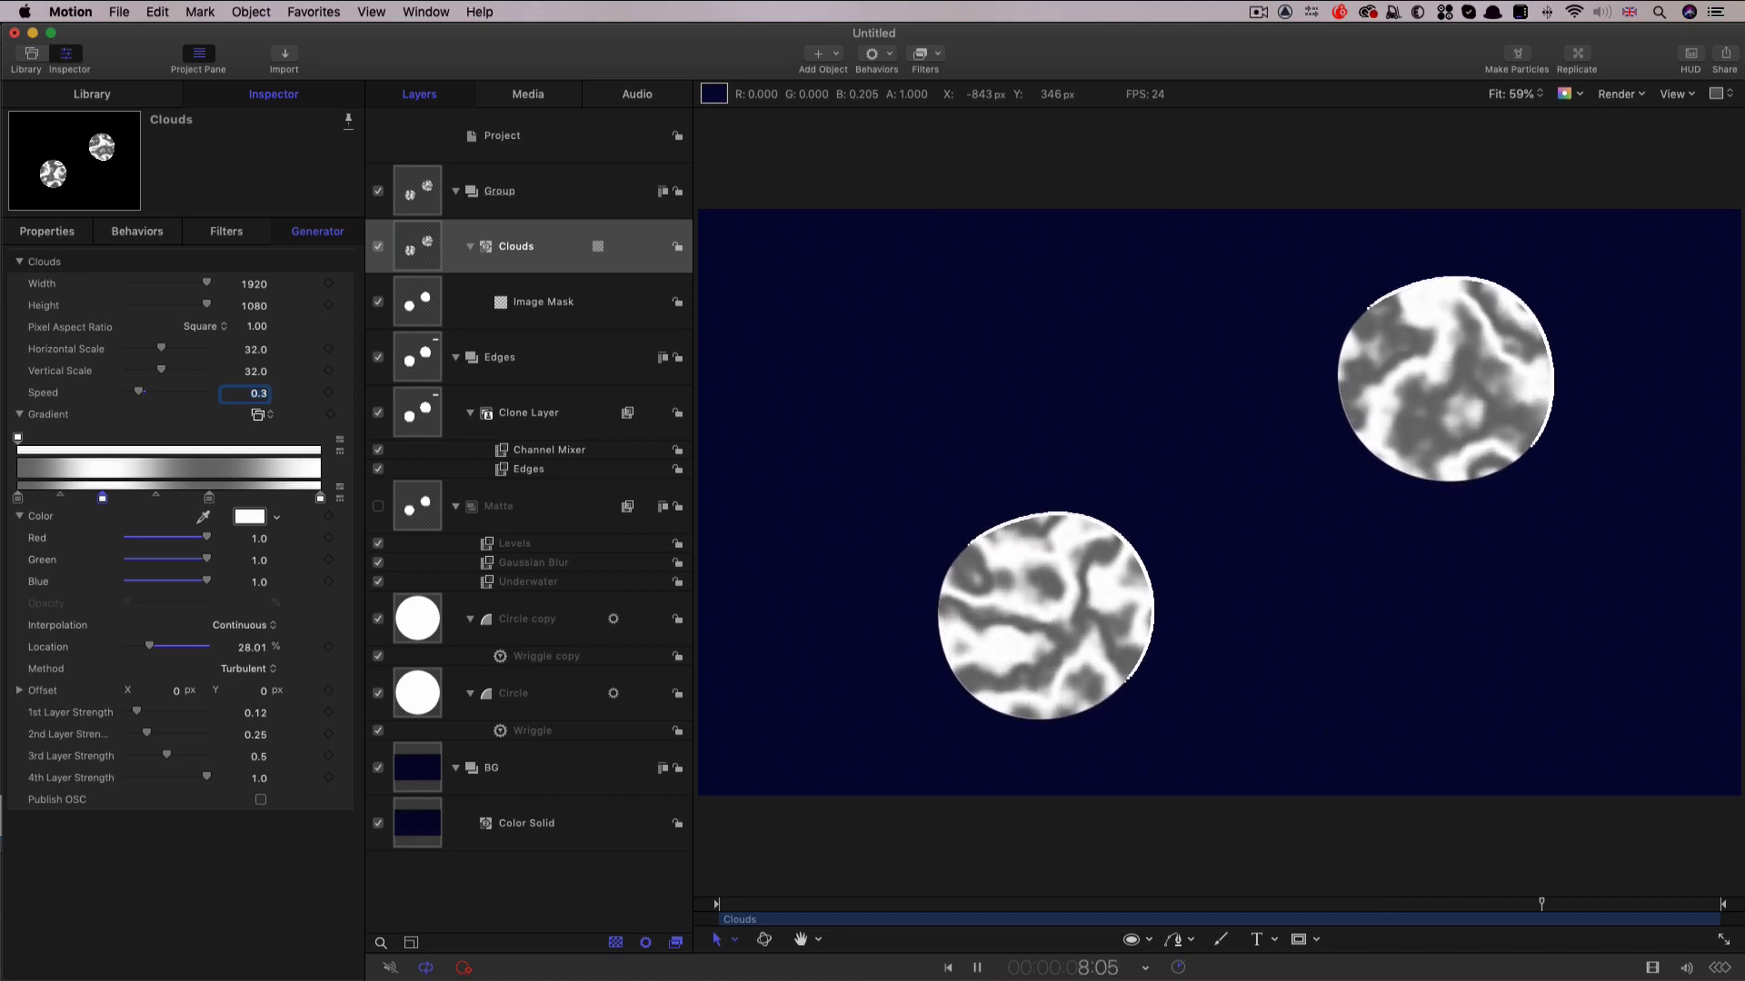
pyautogui.press('space')
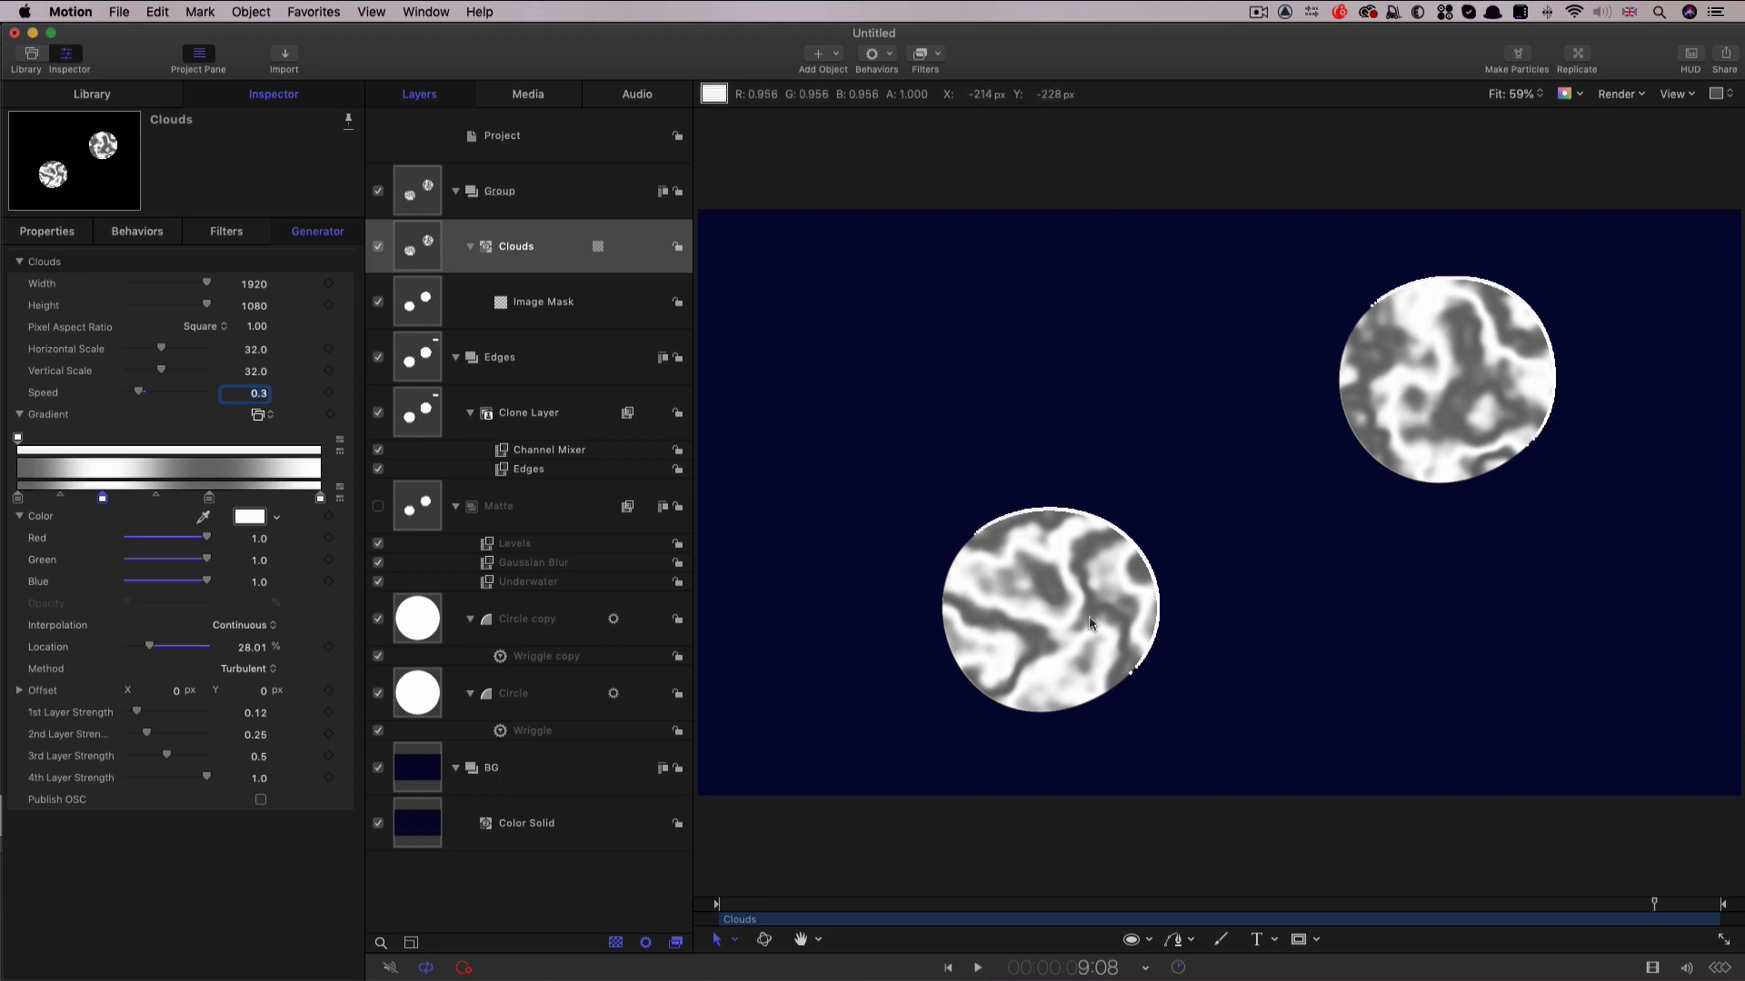
# Copy the Channel Mixer filter from the clone layer onto the Clouds generator.
pyautogui.click(939, 57)
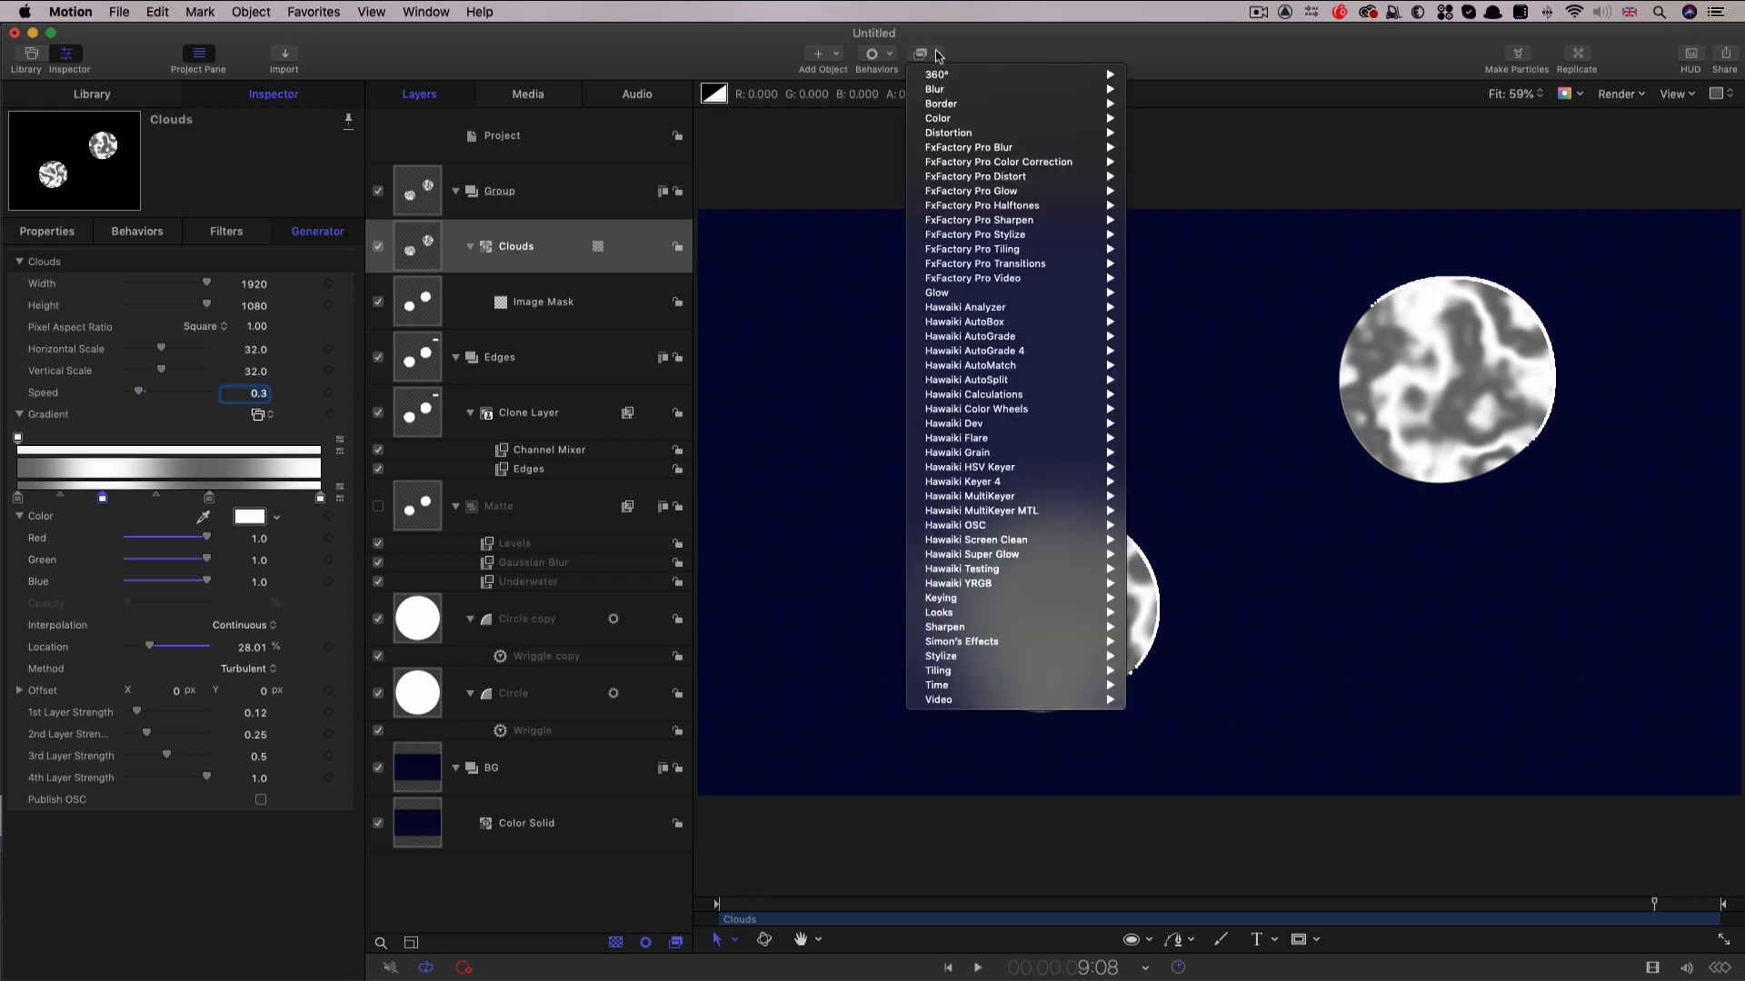
pyautogui.click(531, 426)
pyautogui.click(505, 451)
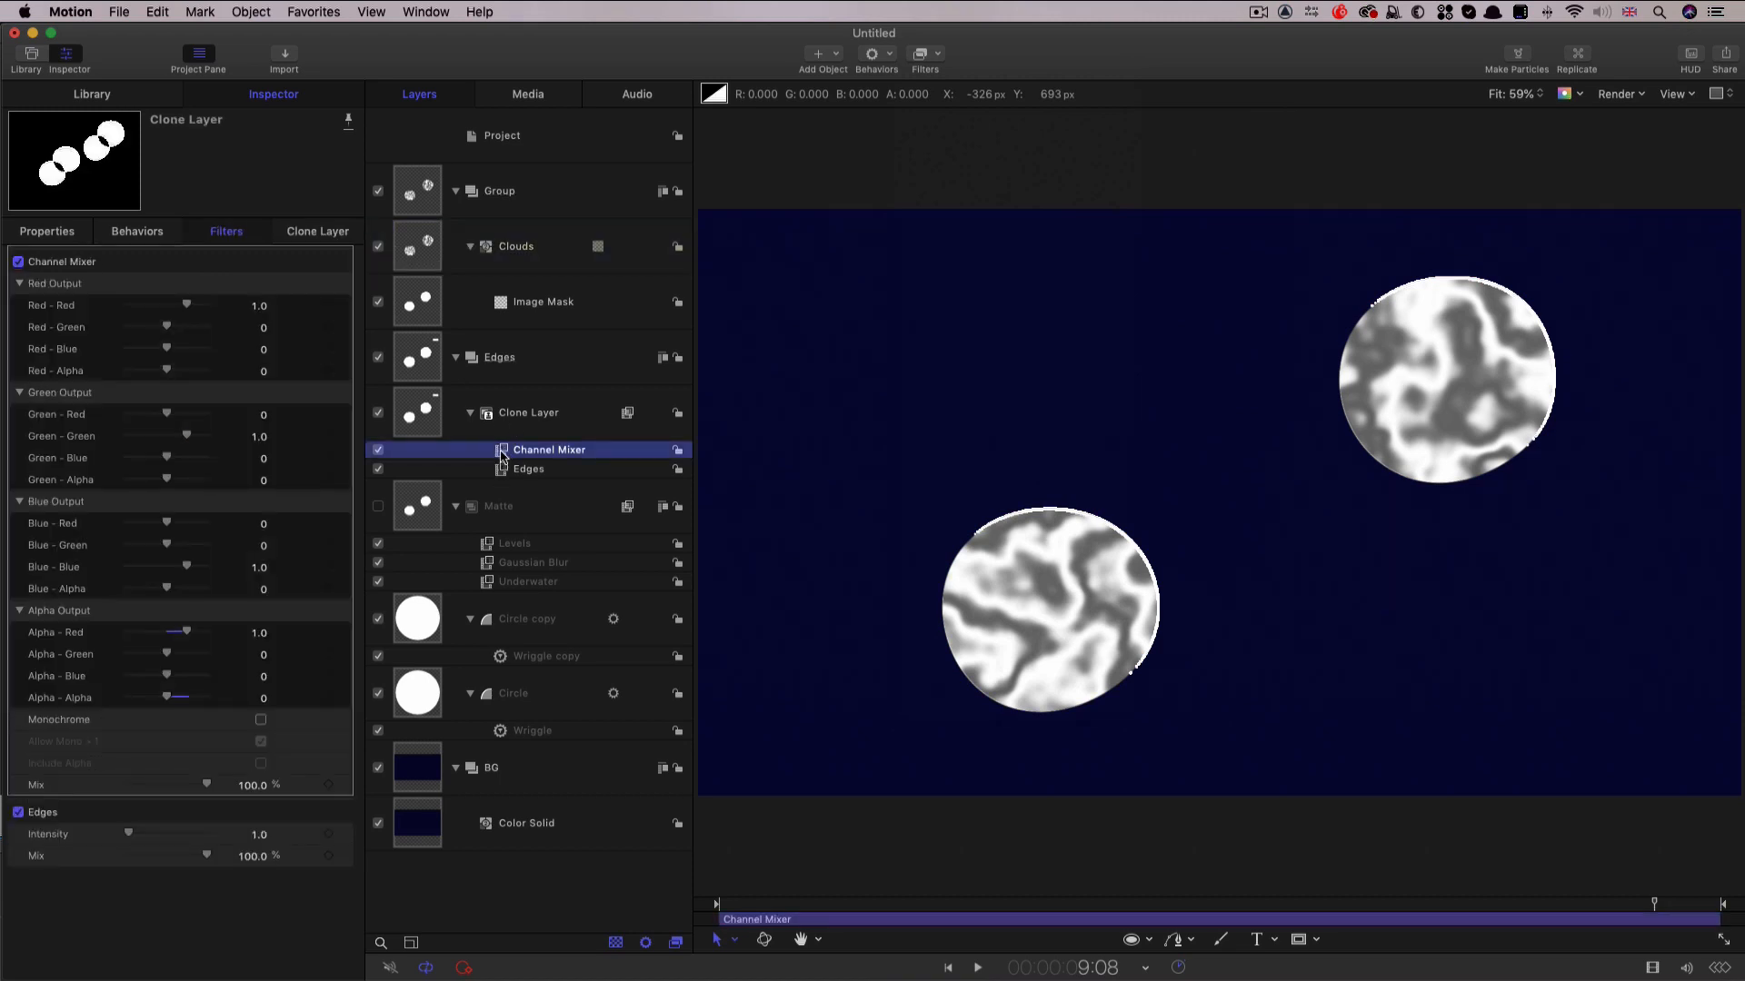
pyautogui.moveTo(499, 443); pyautogui.dragTo(415, 250)
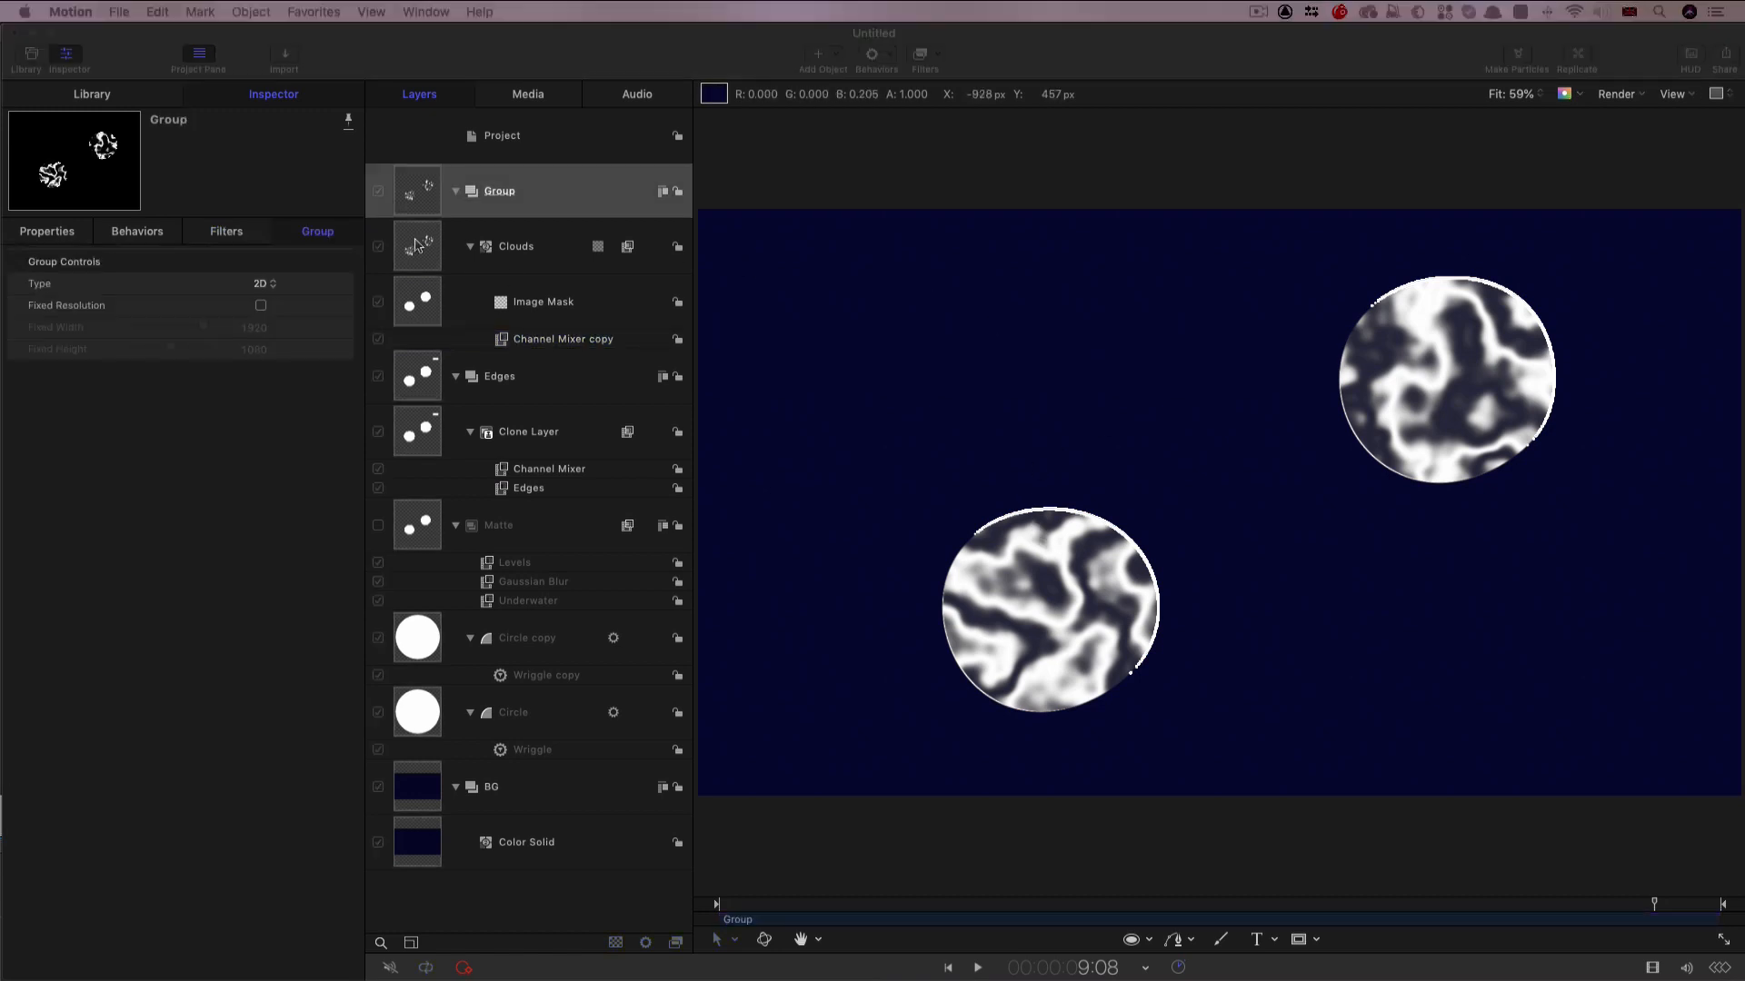
# Duplicate the masked Clouds generator within its group.
pyautogui.click(417, 245)
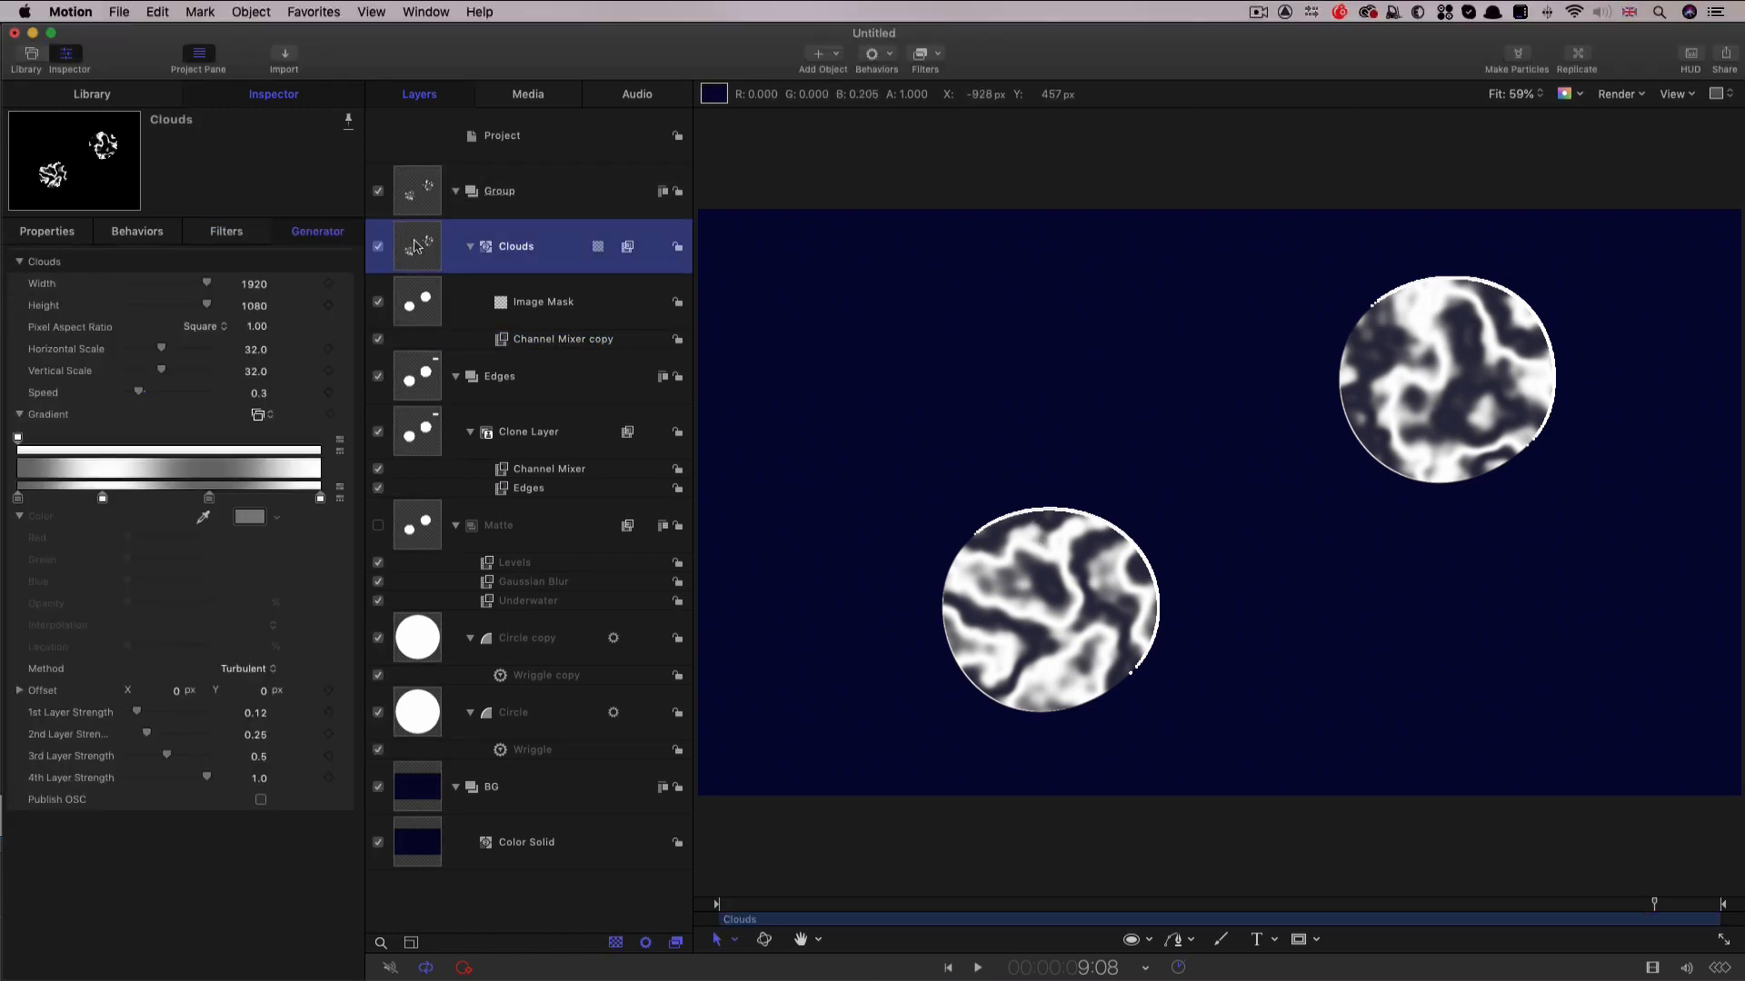
pyautogui.rightClick(415, 245)
pyautogui.click(452, 303)
# Delete the Image Mask and Channel Mixer from the Clouds copy, and turn the copy's visibility off.
pyautogui.click(548, 302)
pyautogui.keyDown('shift'); pyautogui.click(542, 339); pyautogui.keyUp('shift')
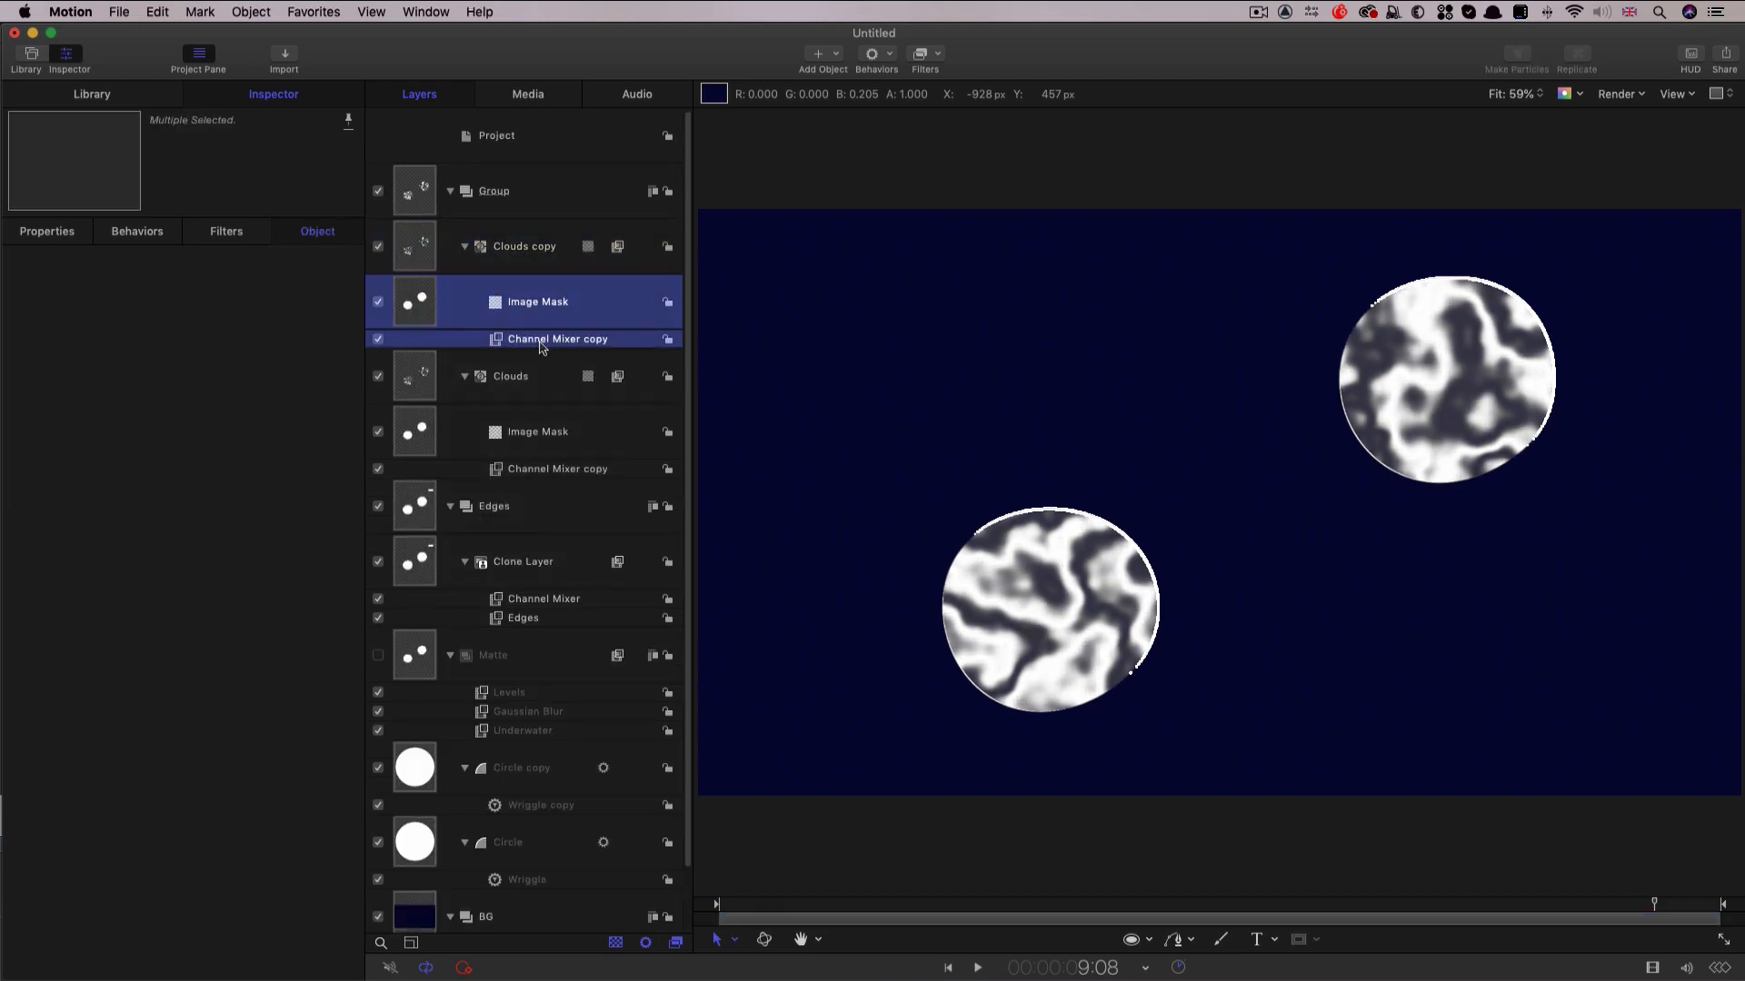
pyautogui.press('Delete')
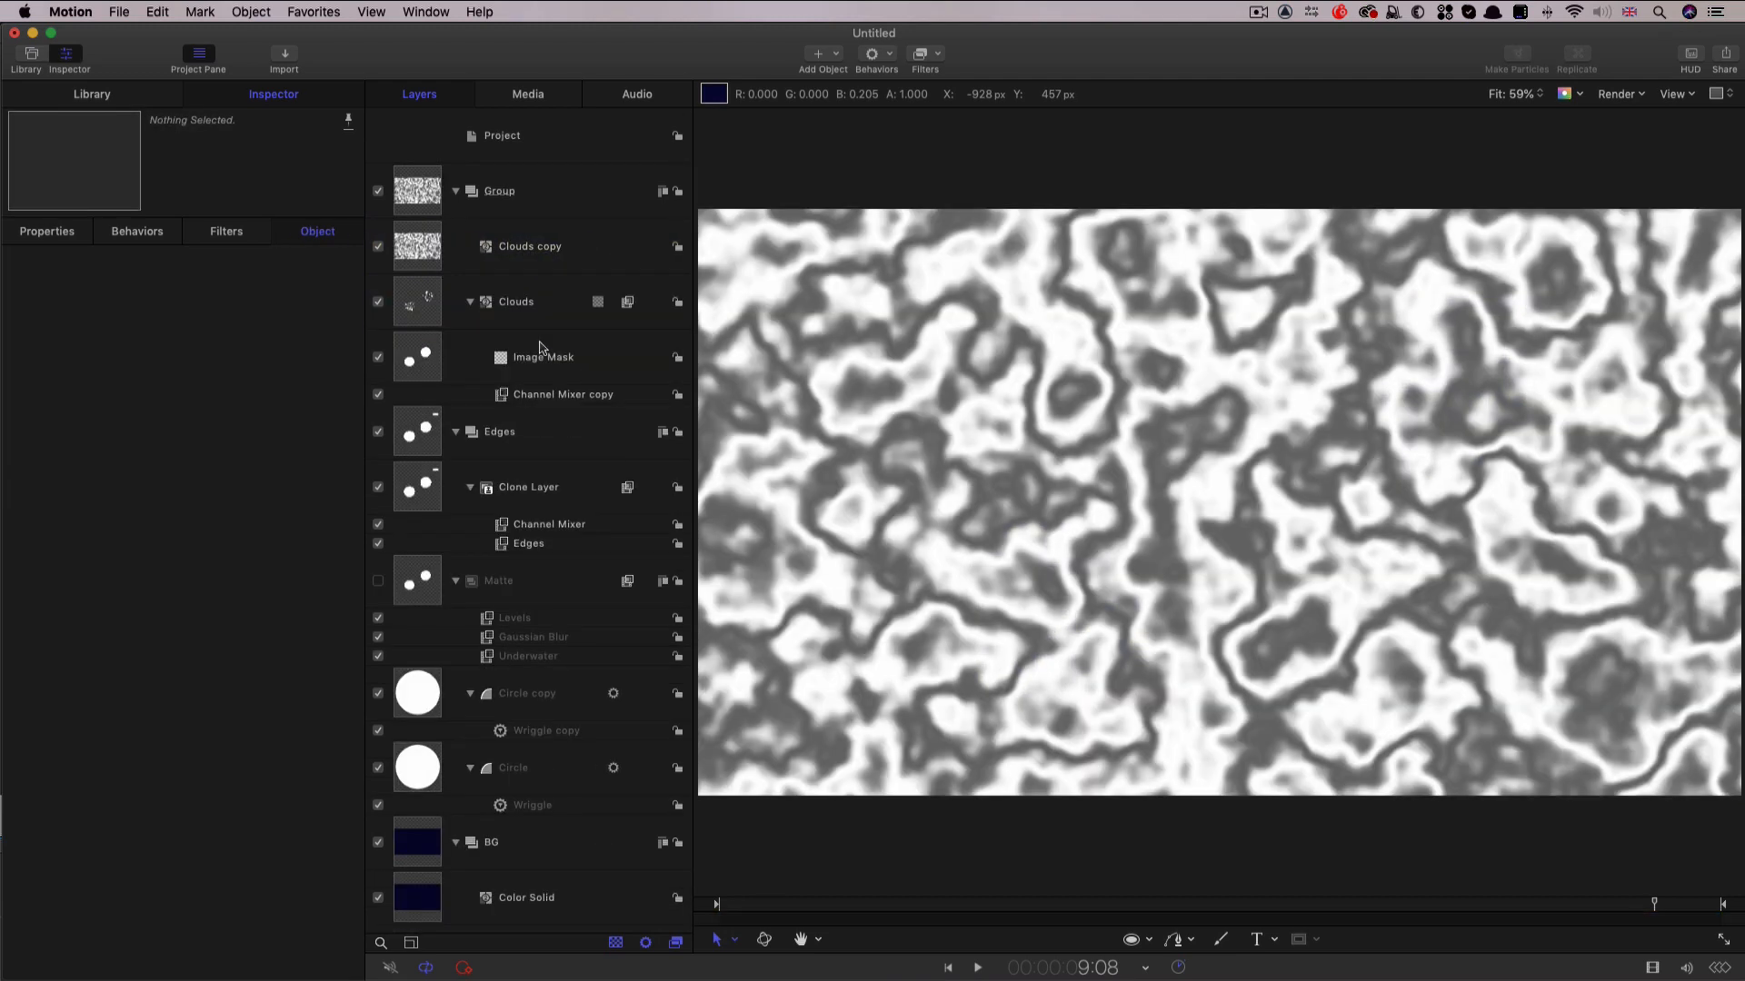
pyautogui.click(378, 246)
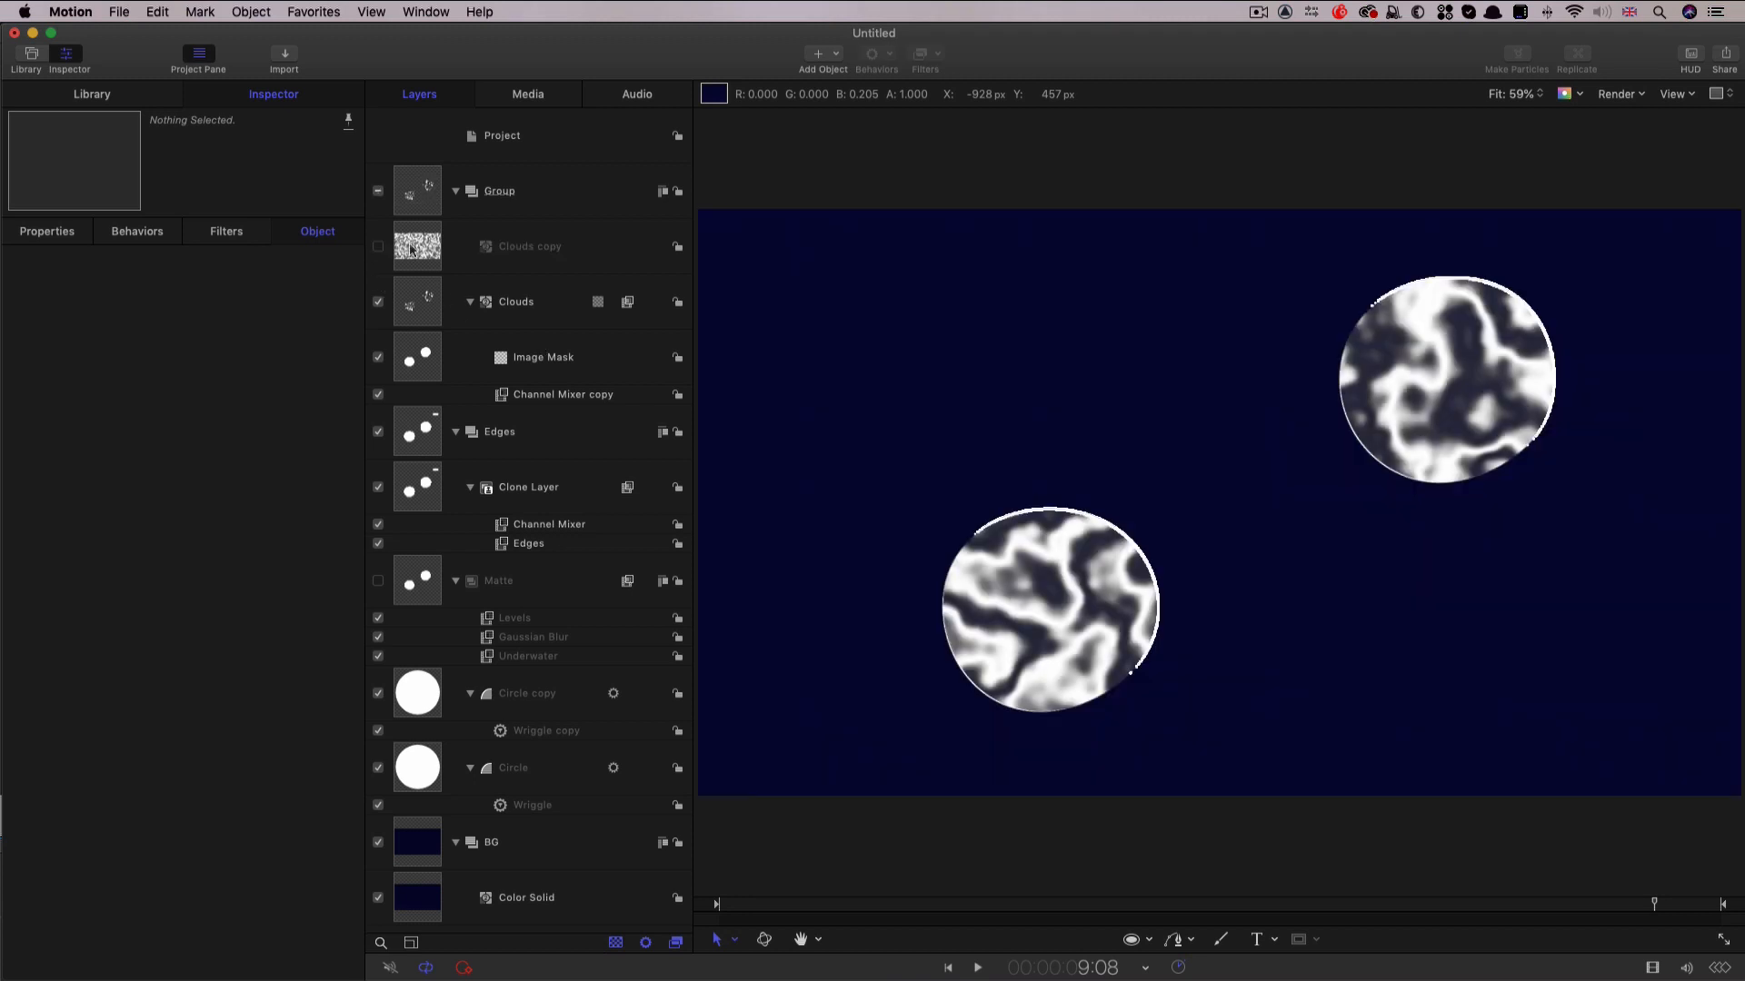
pyautogui.click(411, 251)
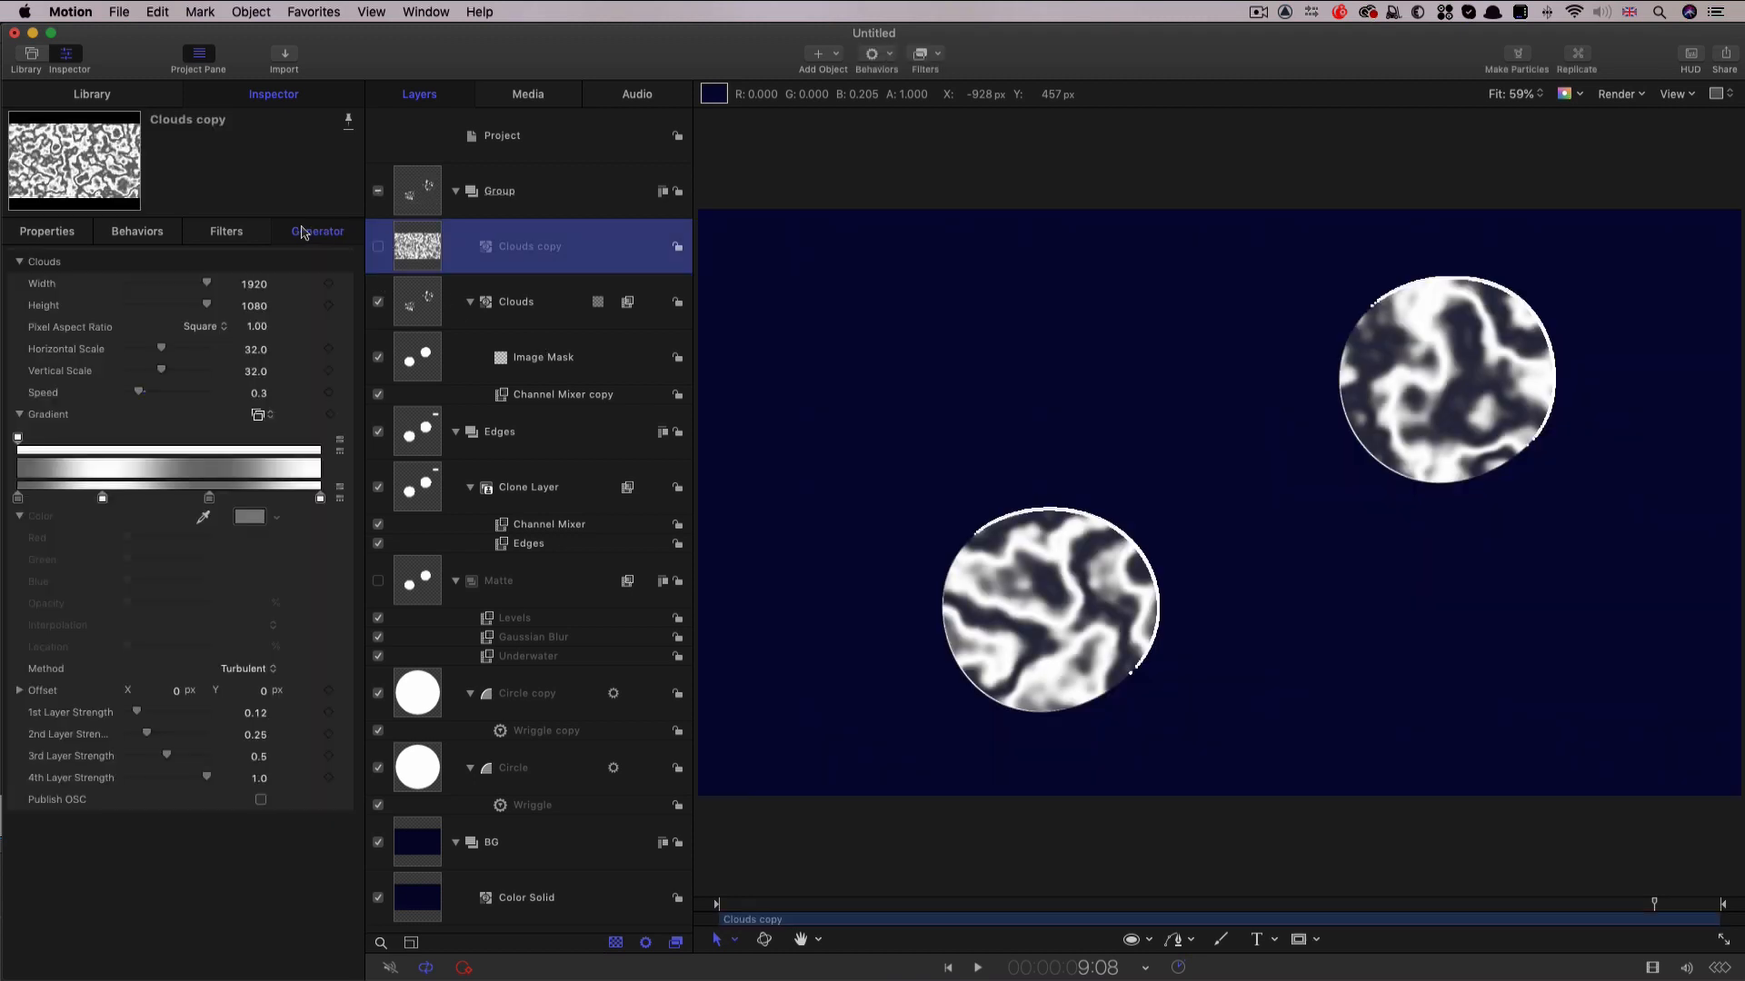
# Change the two grey color tags in the Clouds copy's gradient to black.
pyautogui.click(18, 499)
pyautogui.click(250, 516)
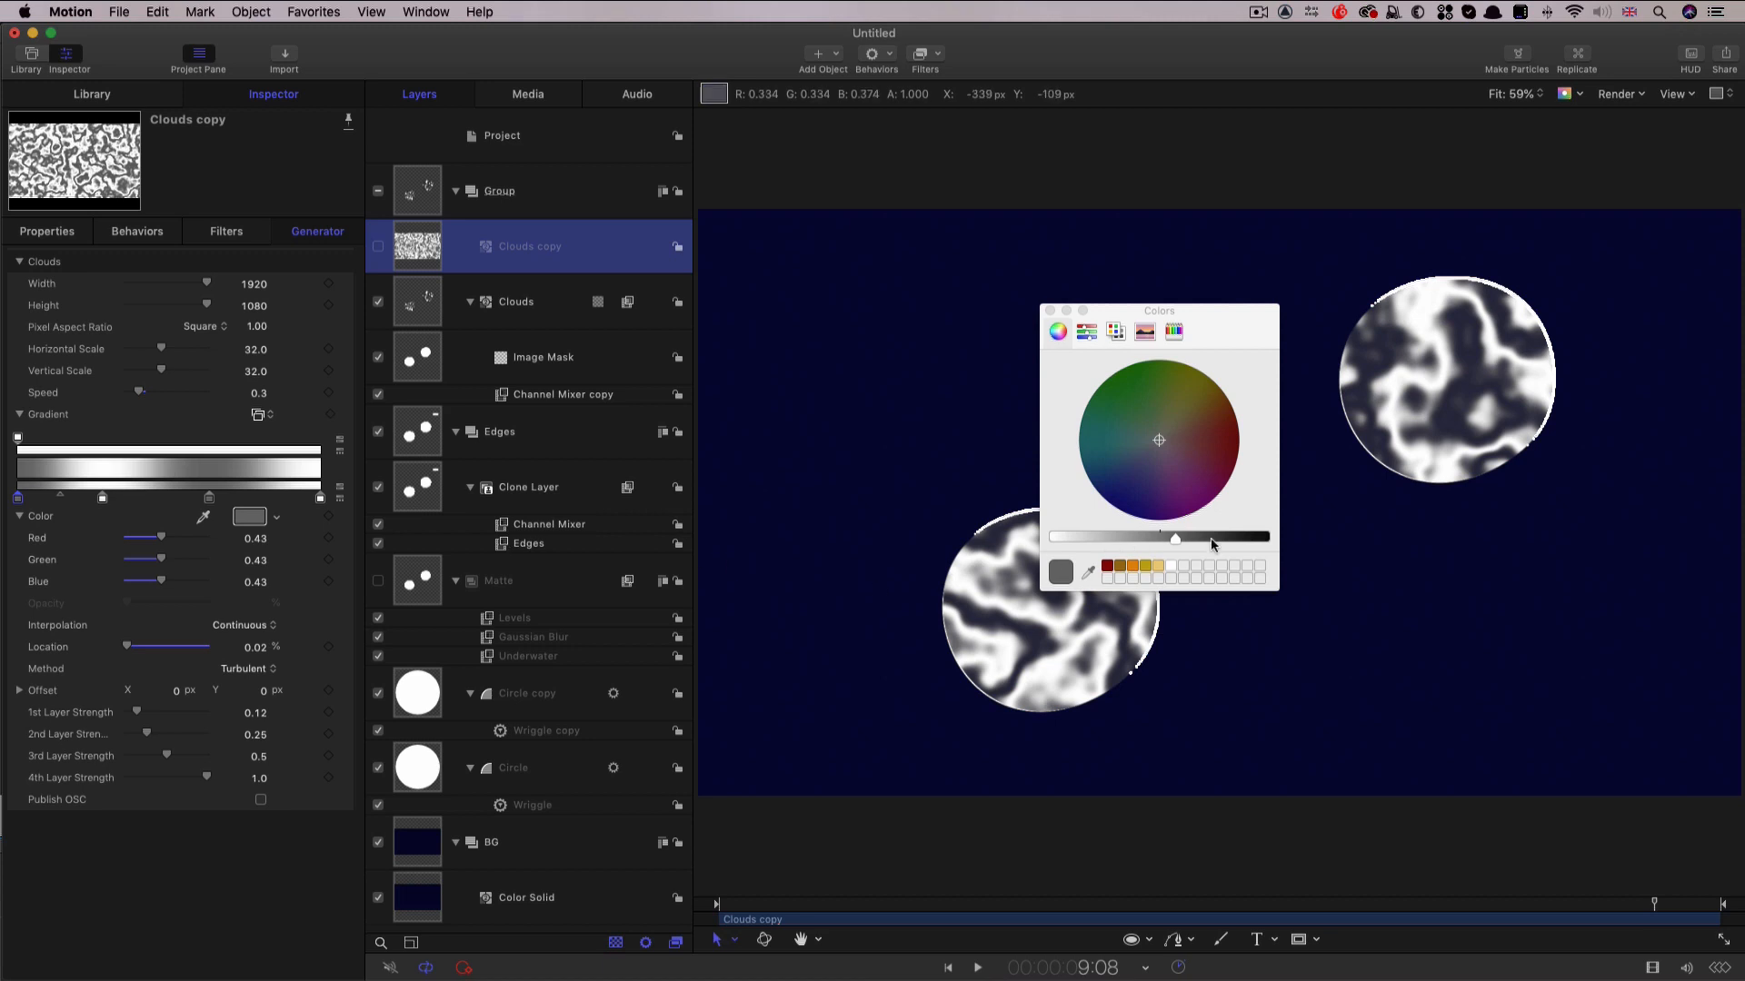
pyautogui.moveTo(1211, 543); pyautogui.dragTo(1375, 557)
pyautogui.click(210, 497)
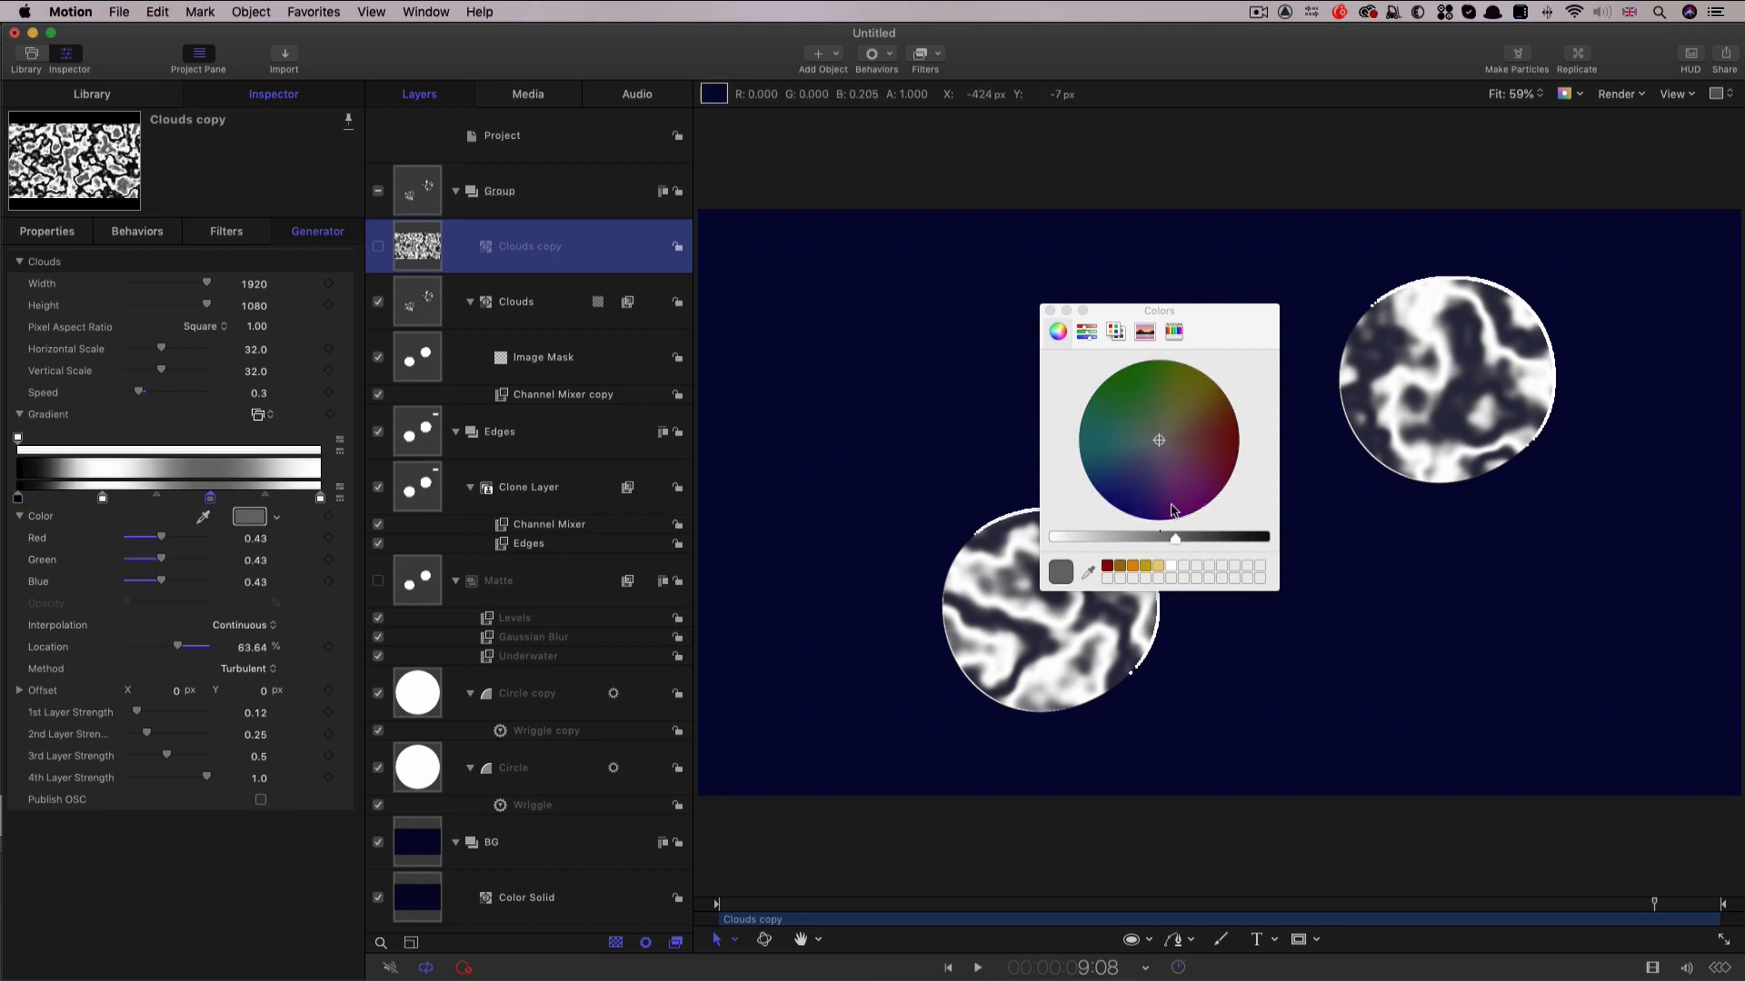
pyautogui.moveTo(1160, 546); pyautogui.dragTo(1410, 552)
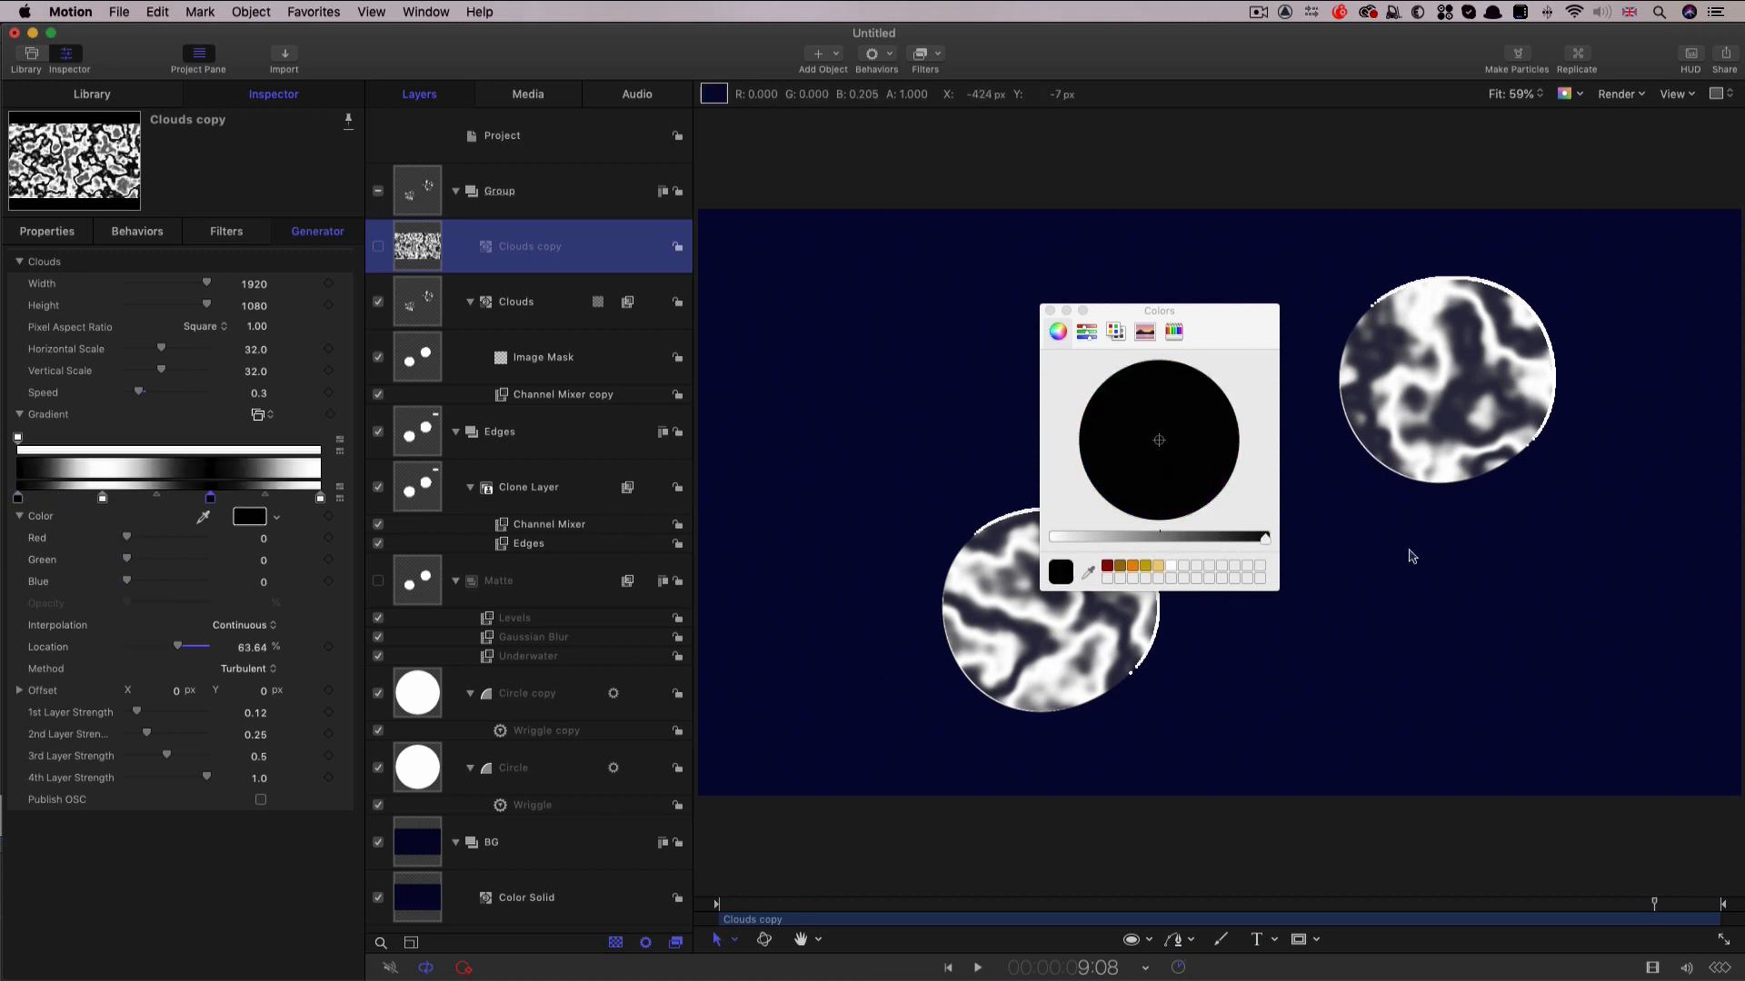
pyautogui.click(1050, 311)
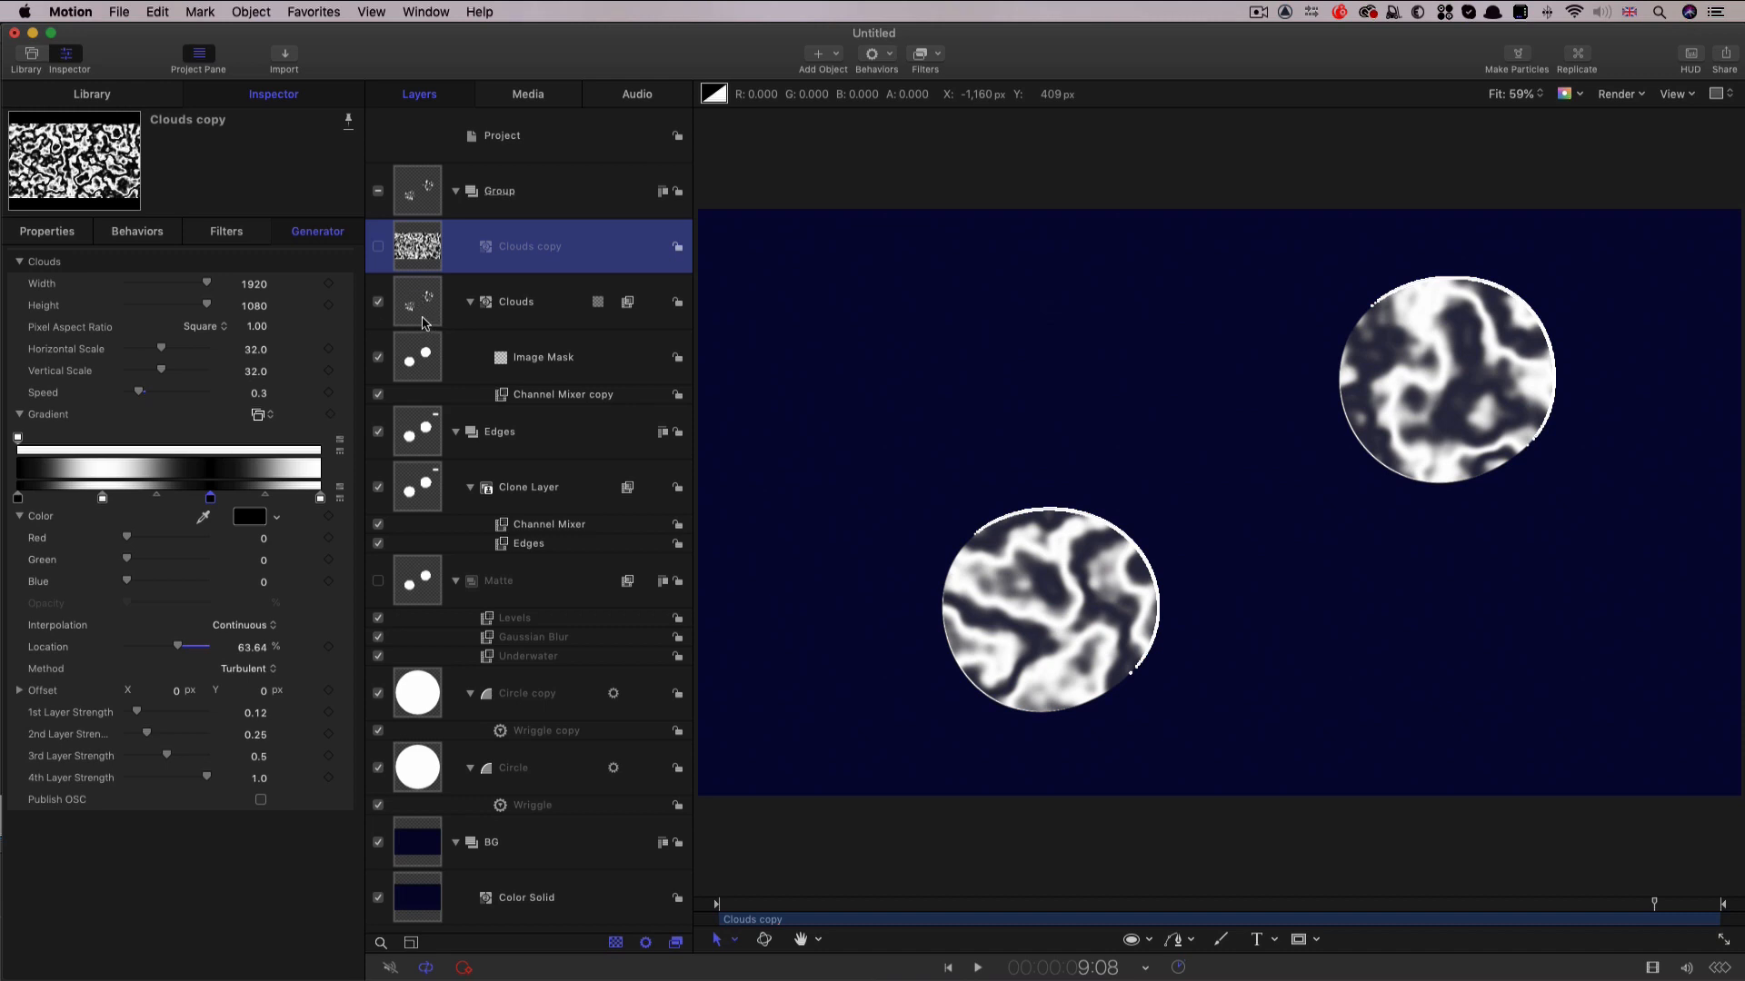
# Add a Bump Map filter to the Clouds generator with Clouds copy as its map image, compare it off and on, and play back the animation.
pyautogui.click(423, 323)
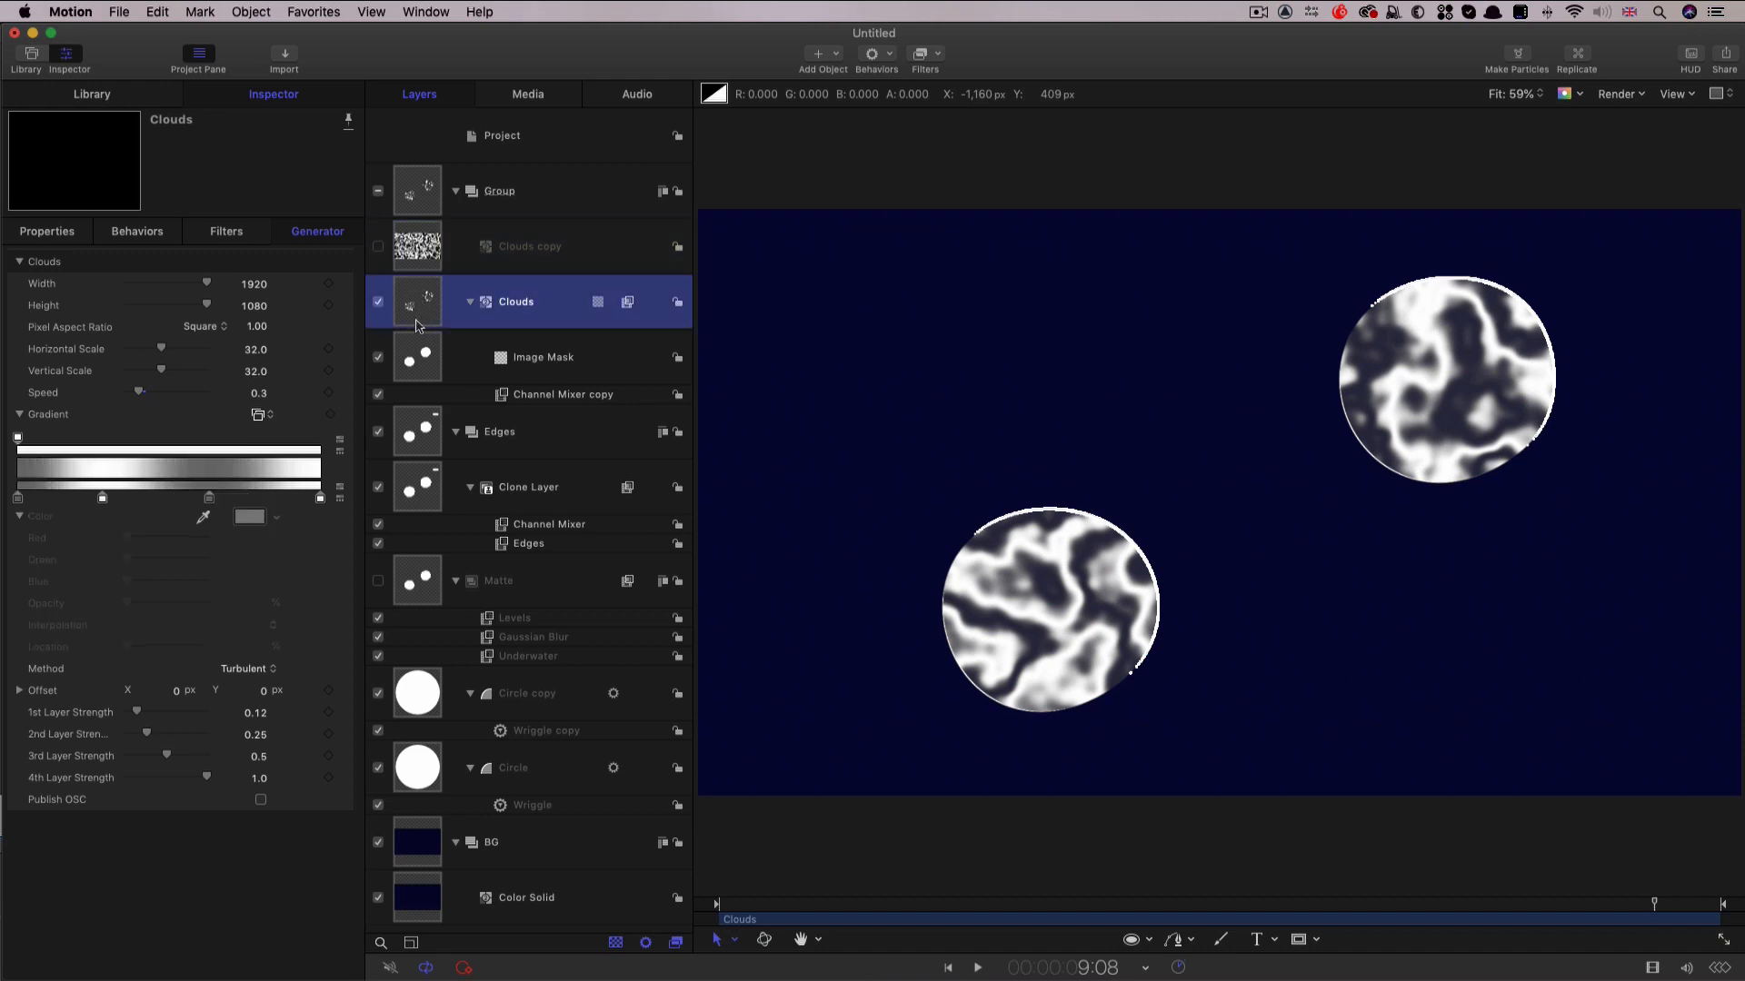
pyautogui.click(936, 59)
pyautogui.moveTo(1045, 134)
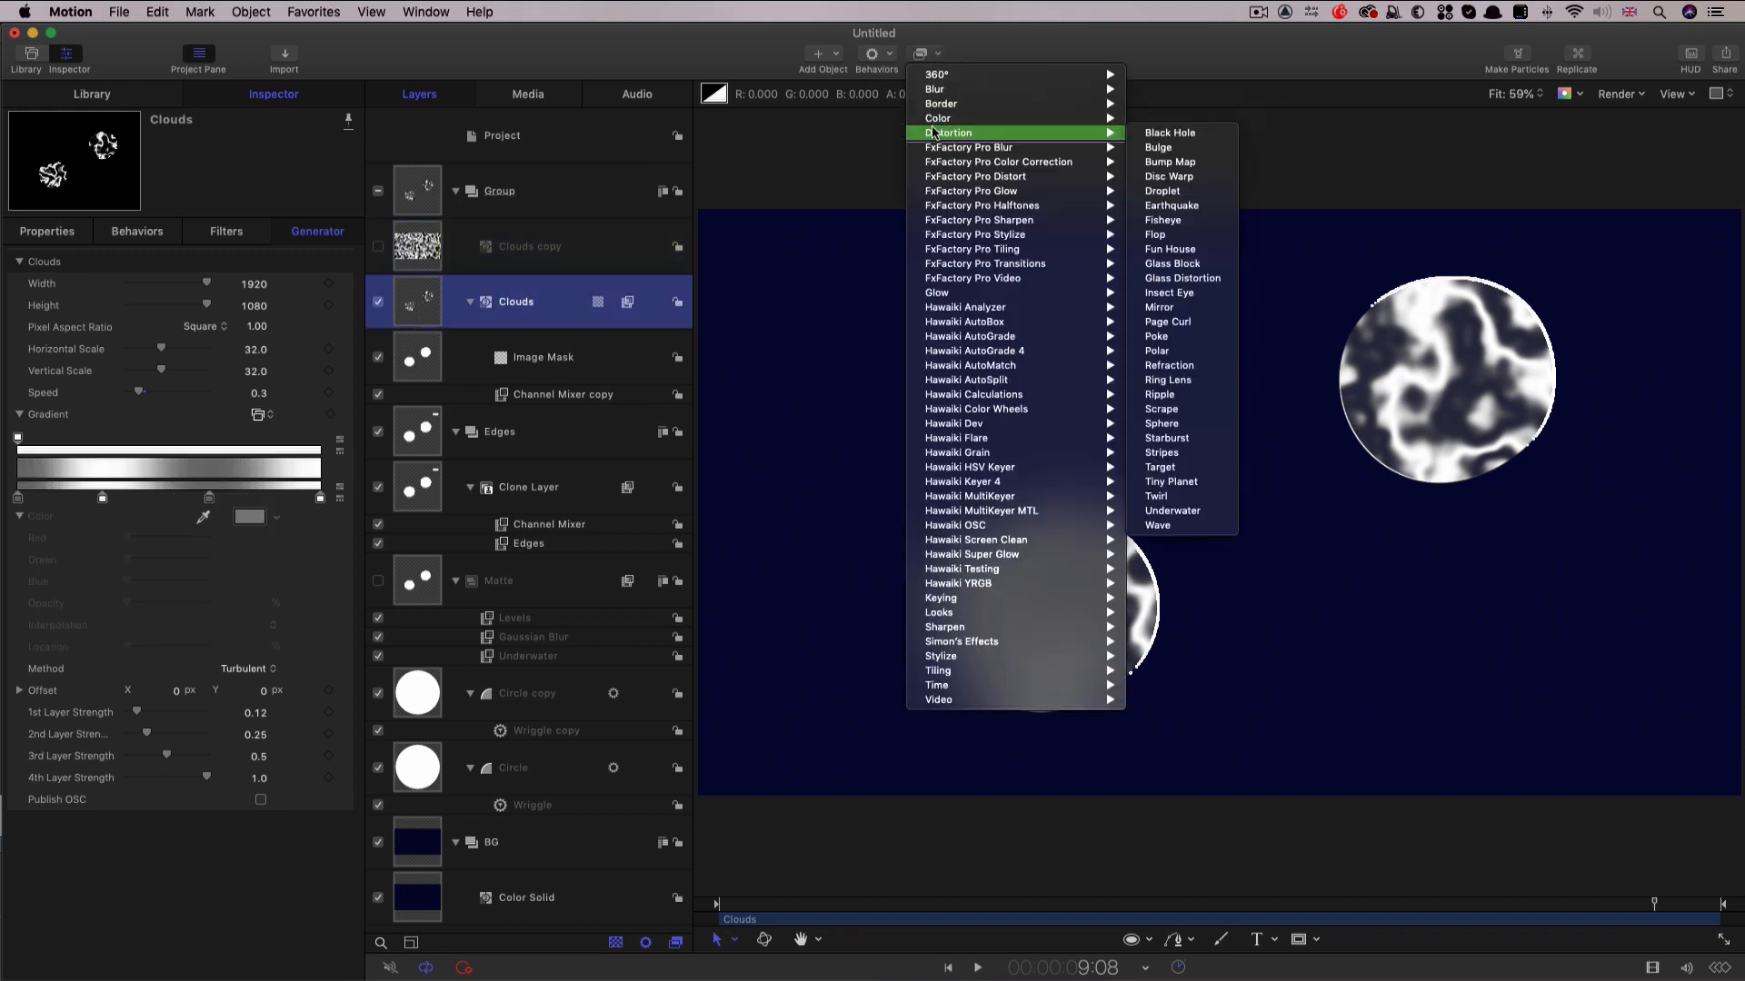
pyautogui.click(1181, 162)
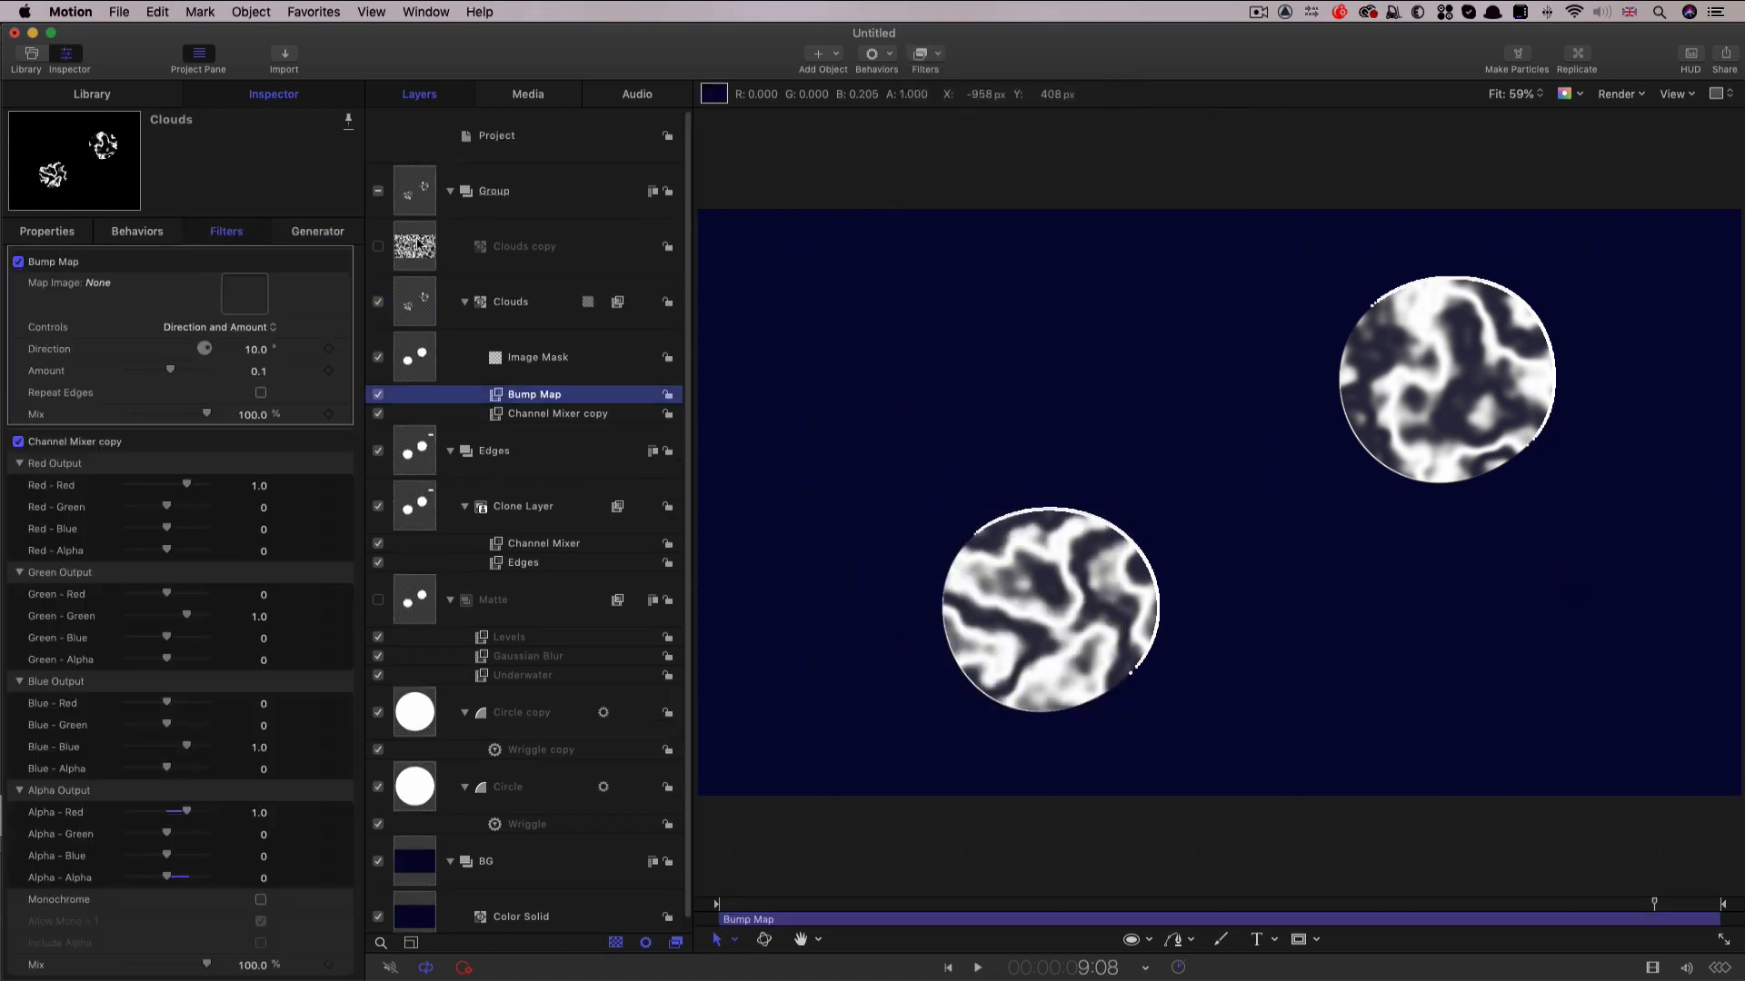
pyautogui.moveTo(421, 255); pyautogui.dragTo(233, 294)
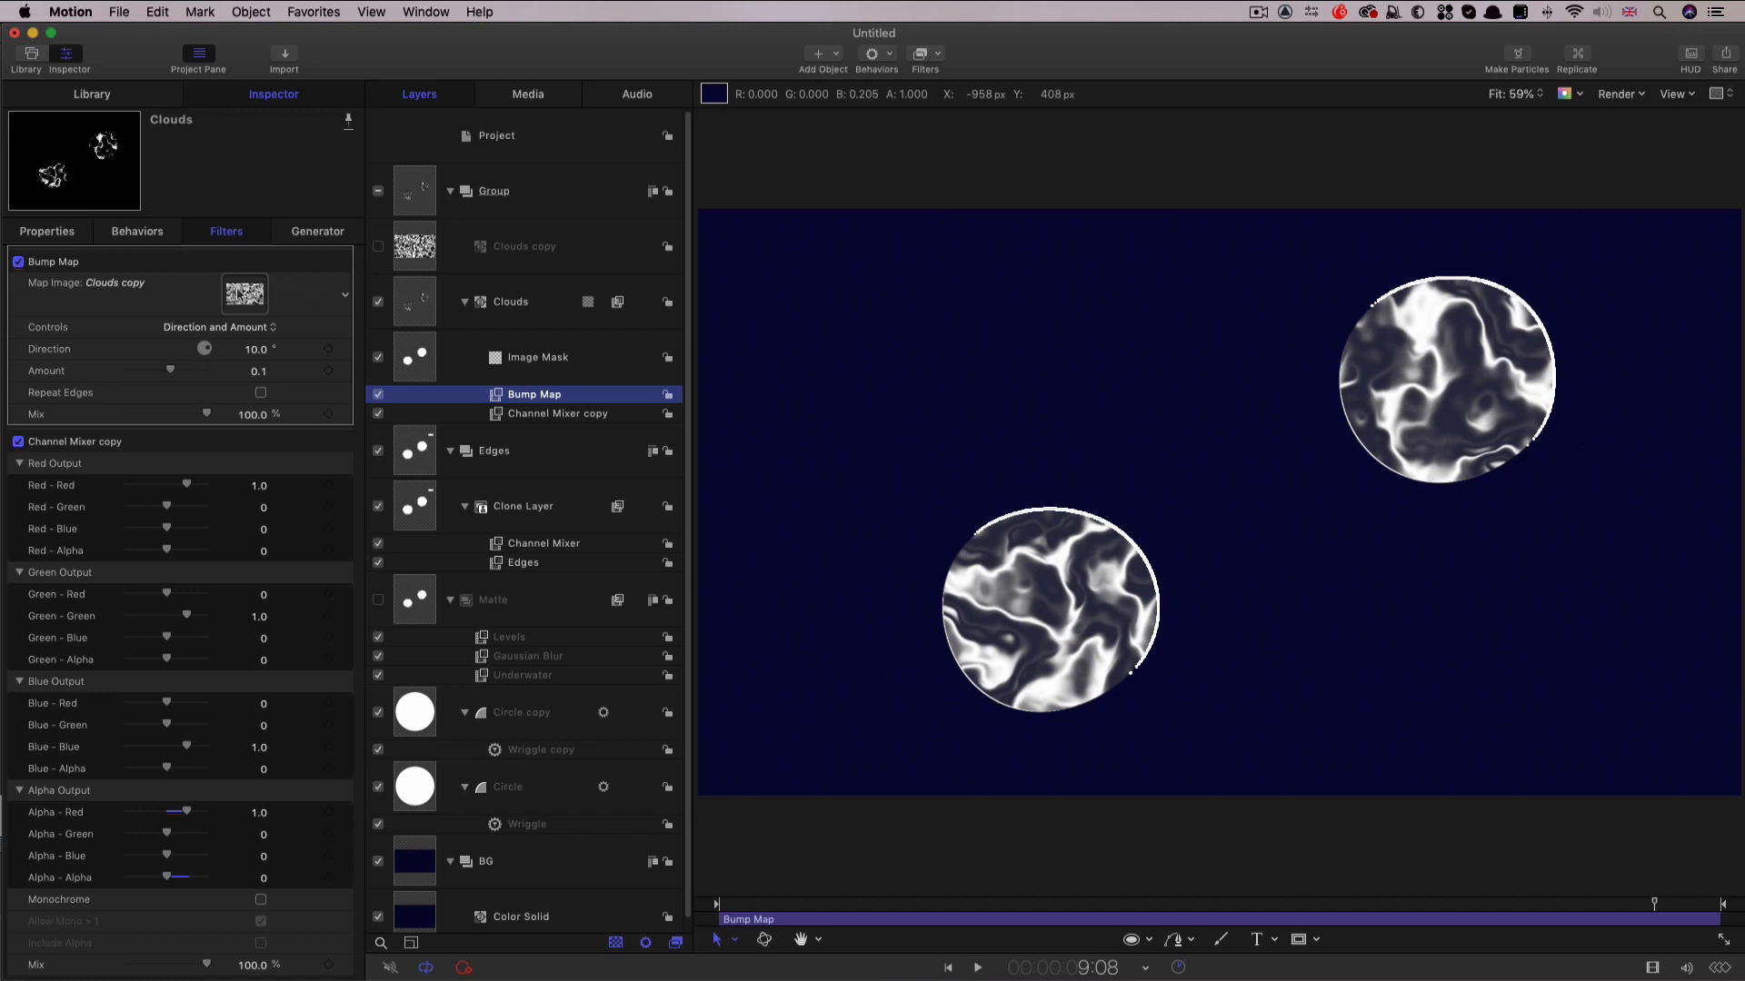
pyautogui.click(378, 396)
pyautogui.click(378, 396)
pyautogui.press('space')
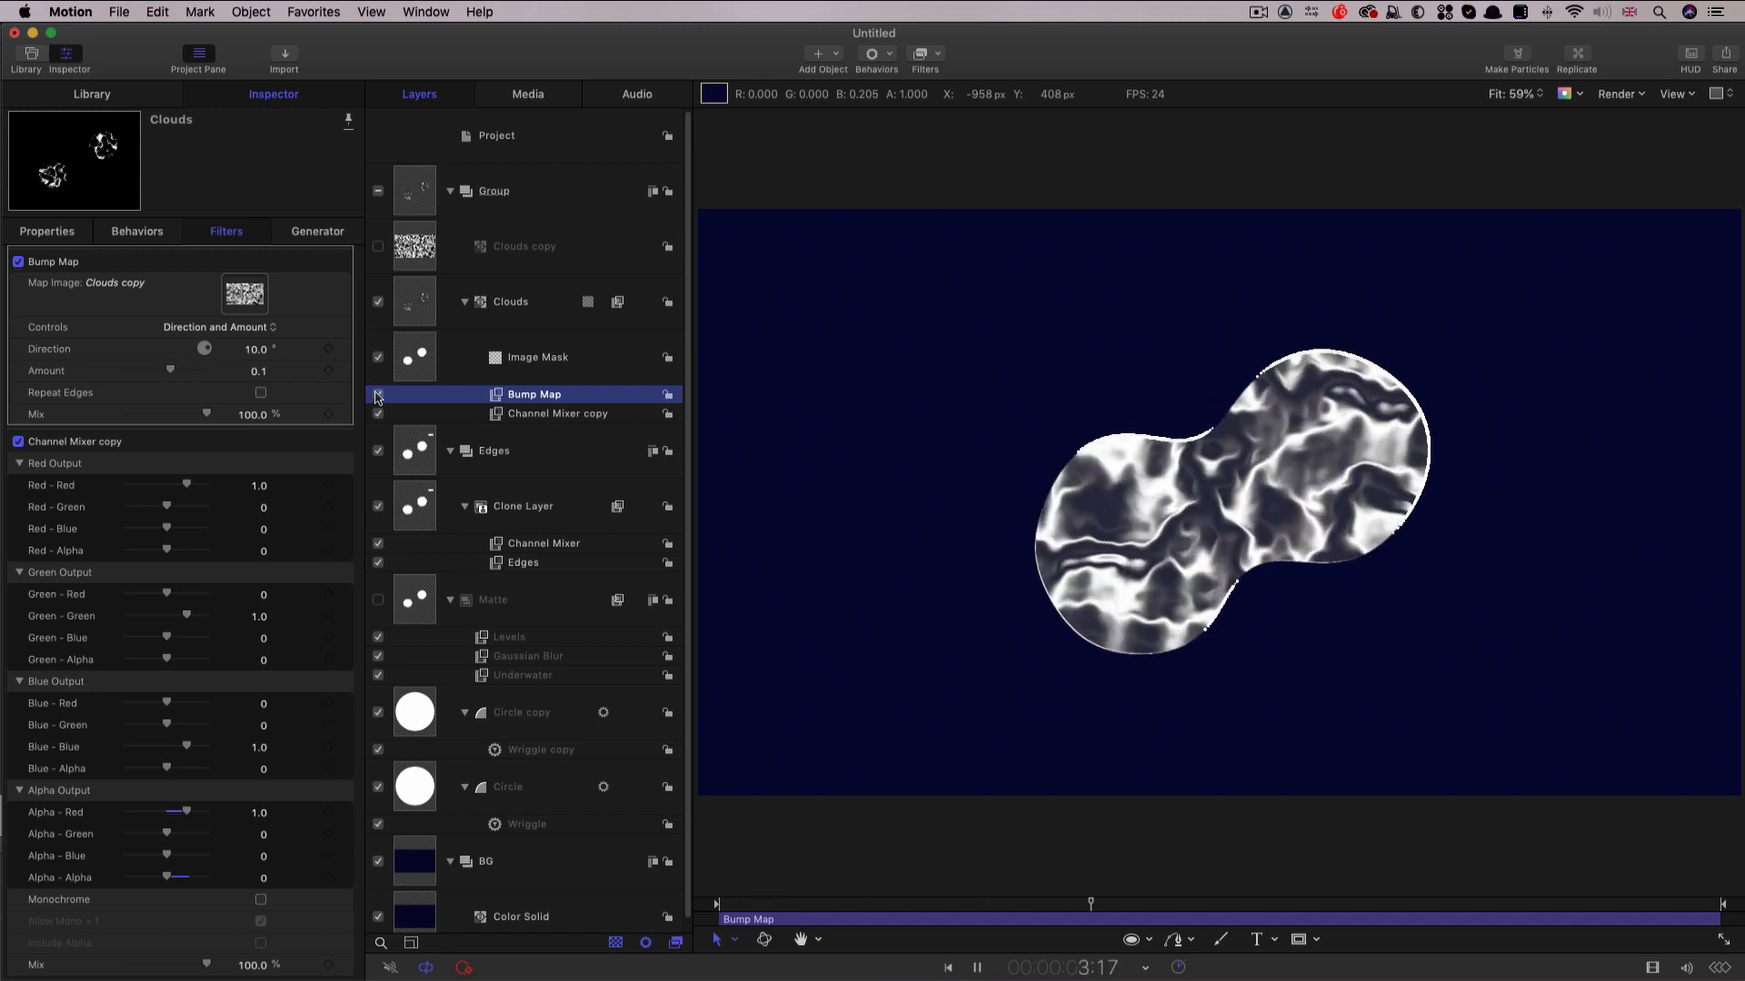
pyautogui.press('space')
# Rename the group containing the Clouds generators as Cell Fill.
pyautogui.click(523, 168)
pyautogui.doubleClick(496, 190)
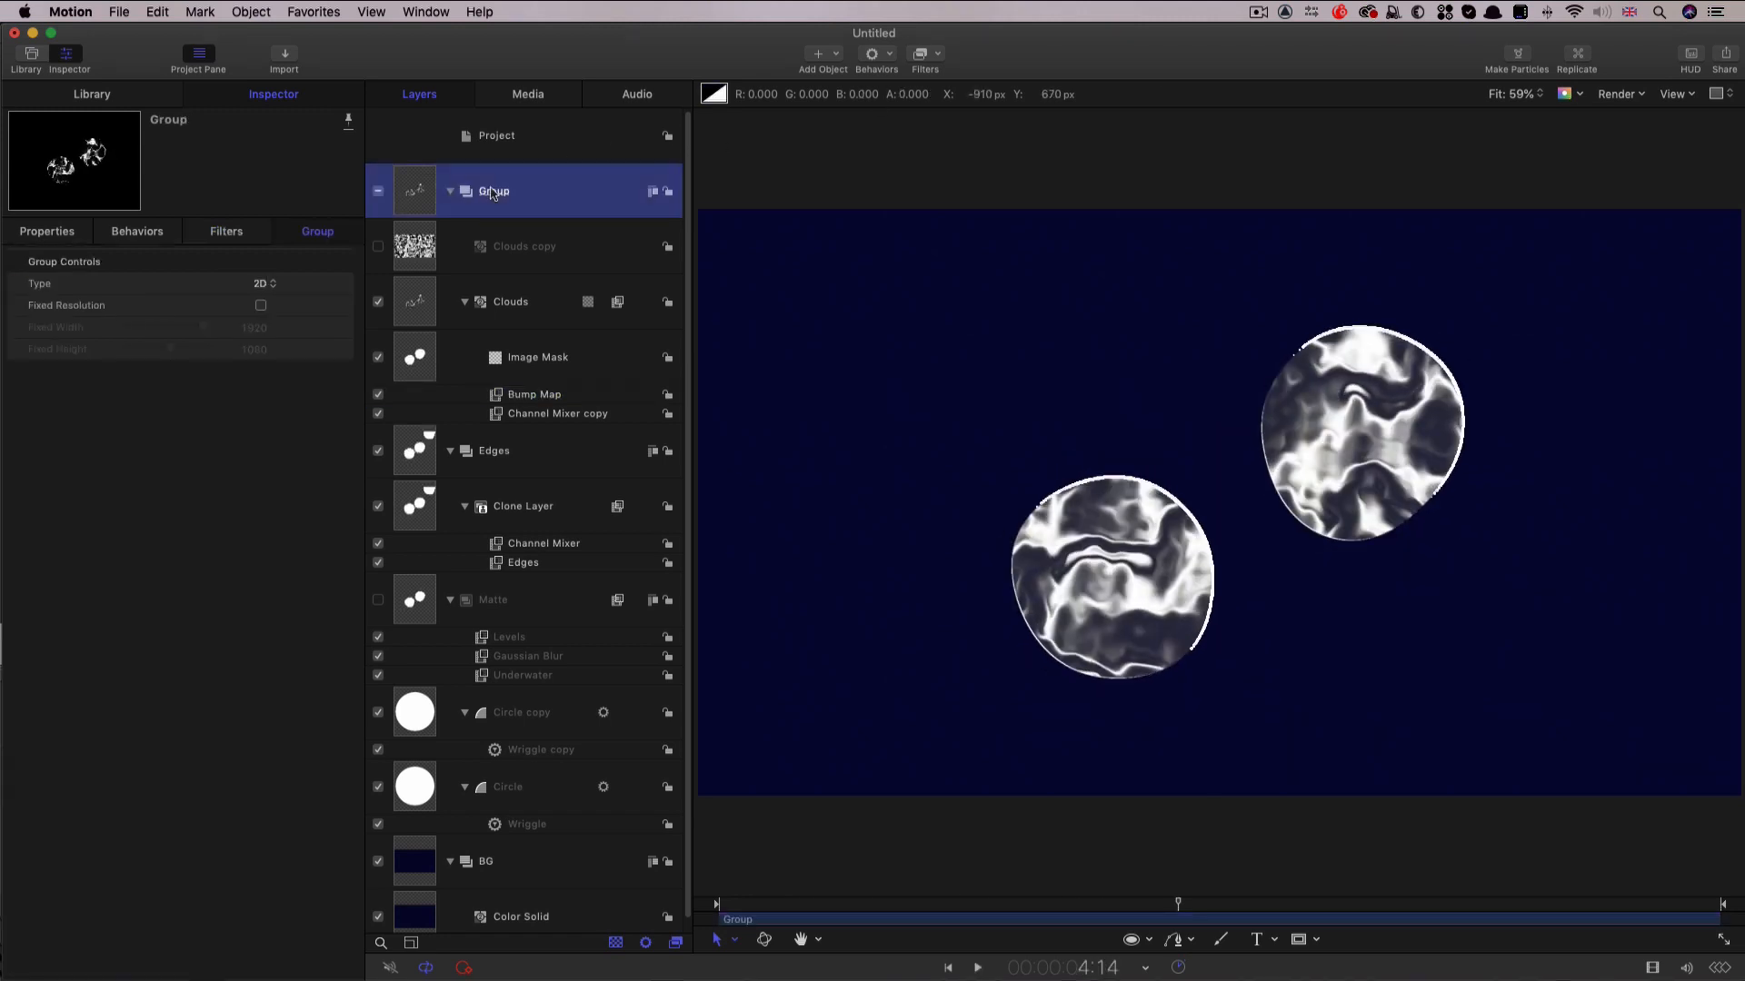
pyautogui.write('Cell Fill')
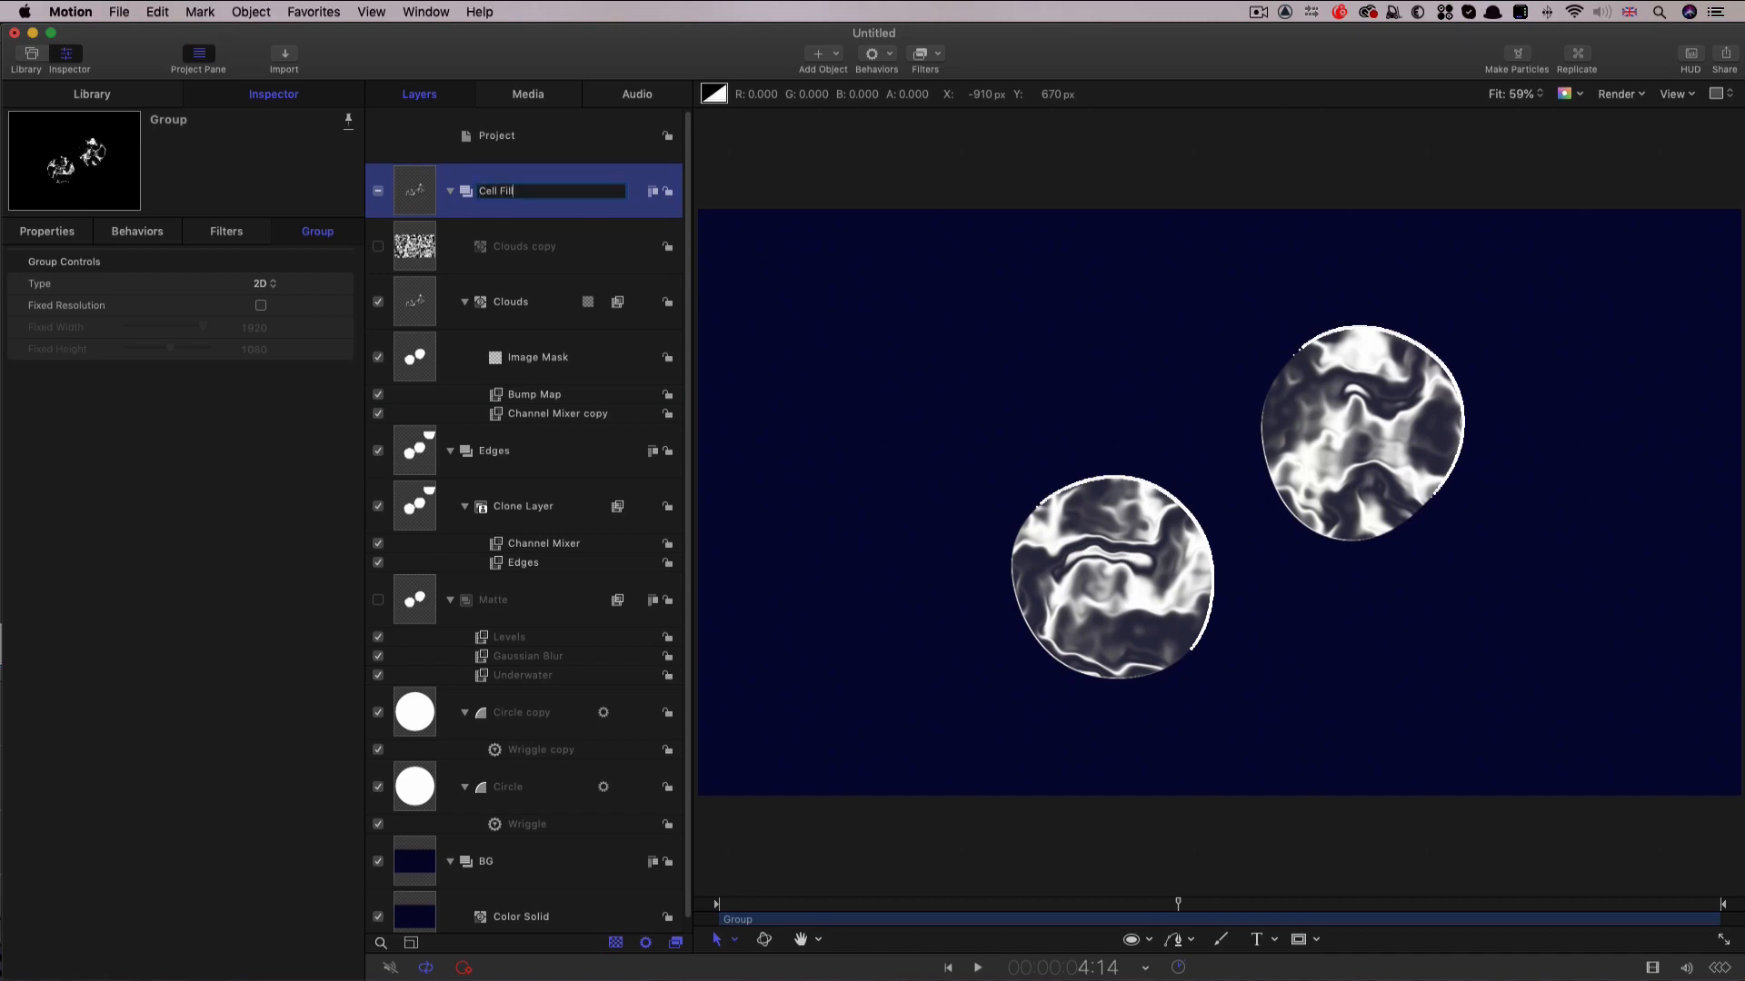
pyautogui.press('Return')
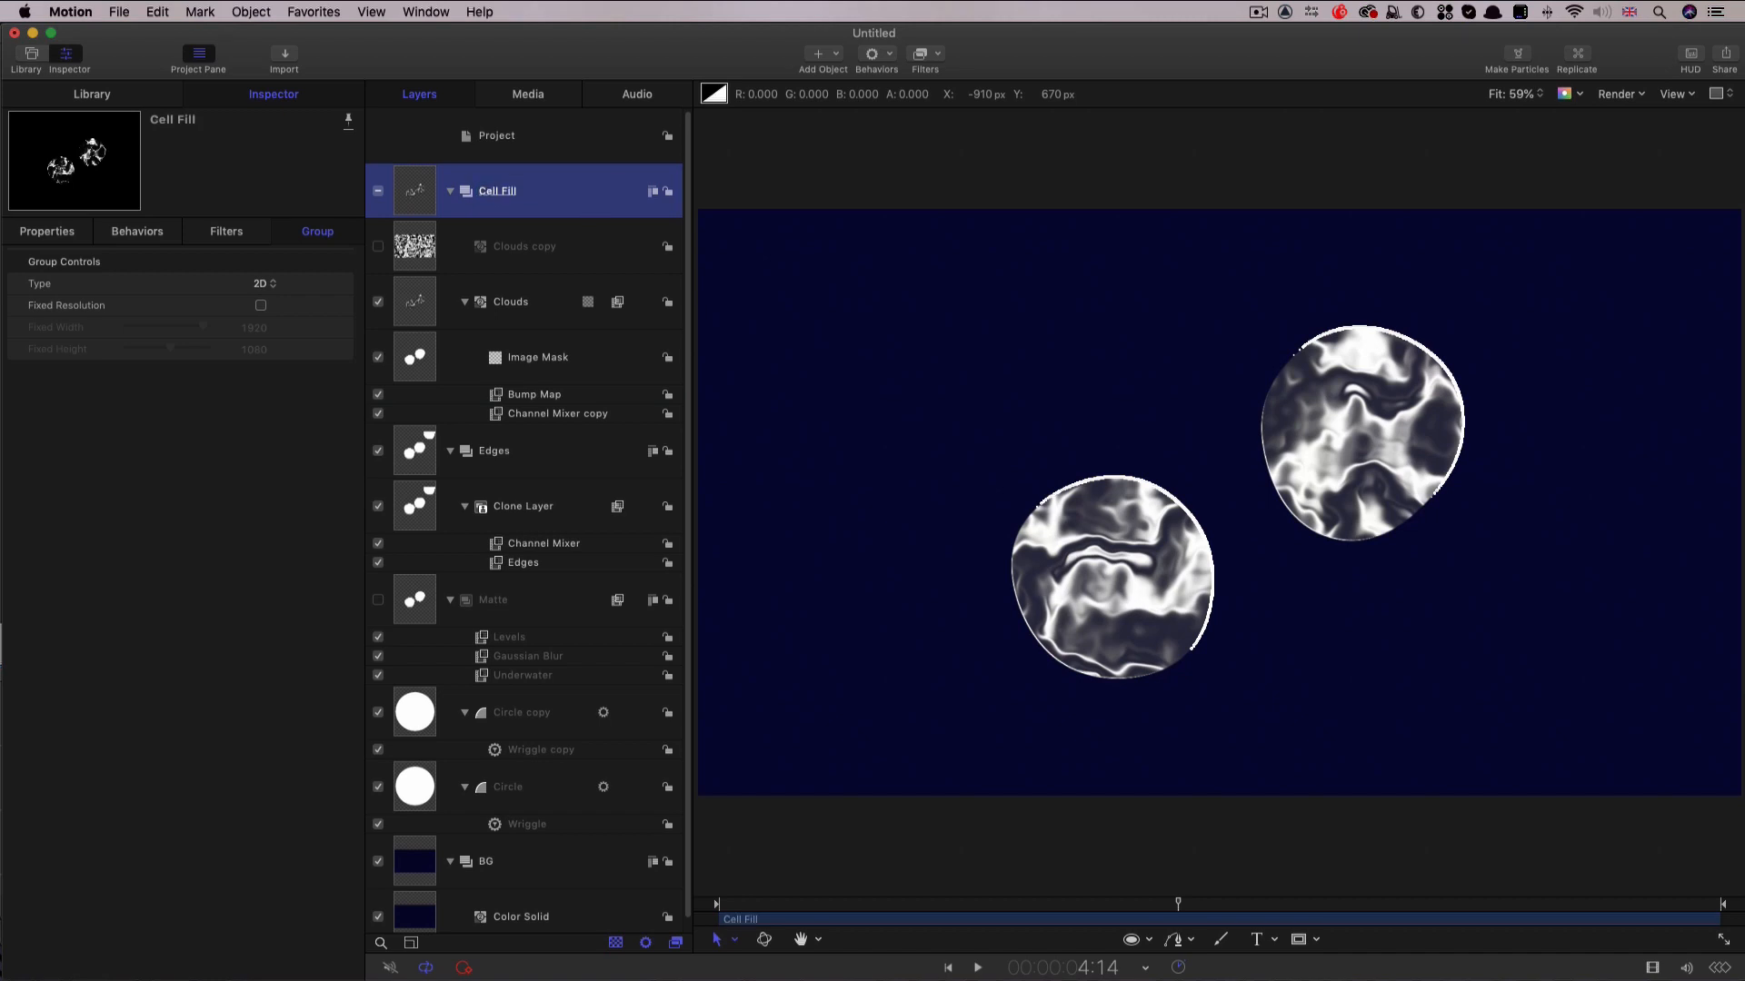
# Add a Levels filter to the Cell Fill group and reduce the red channel's output white level to near black.
pyautogui.click(938, 58)
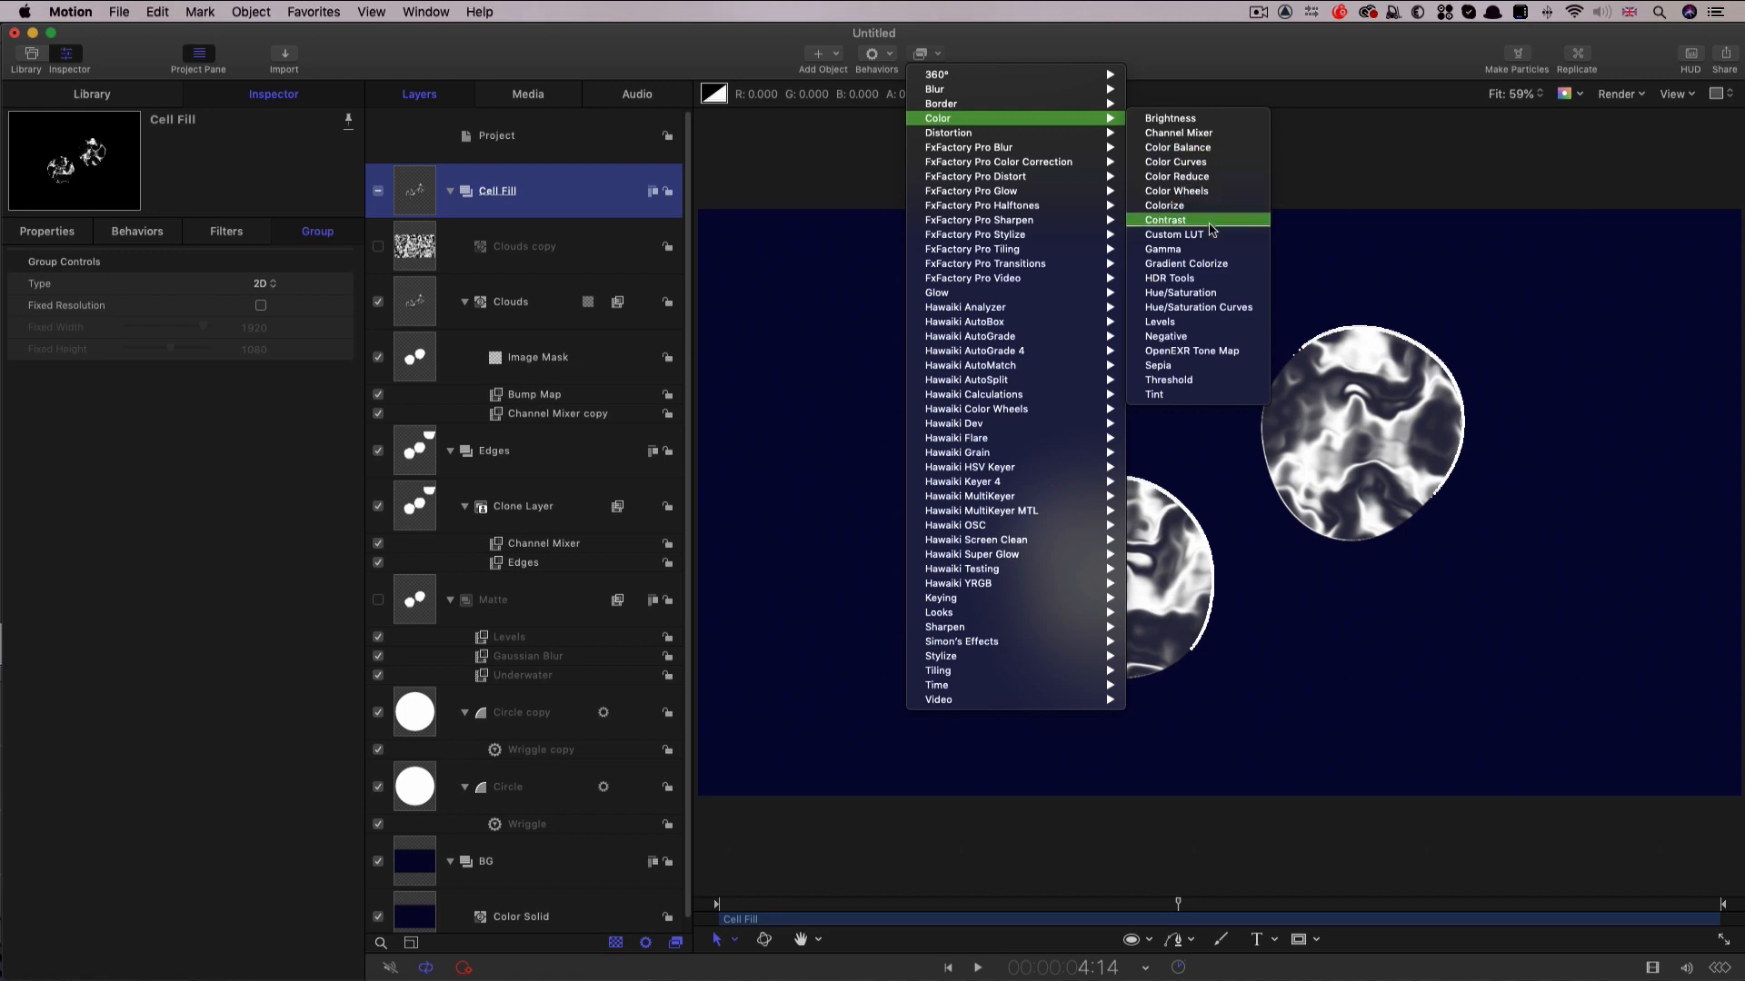
pyautogui.click(1207, 323)
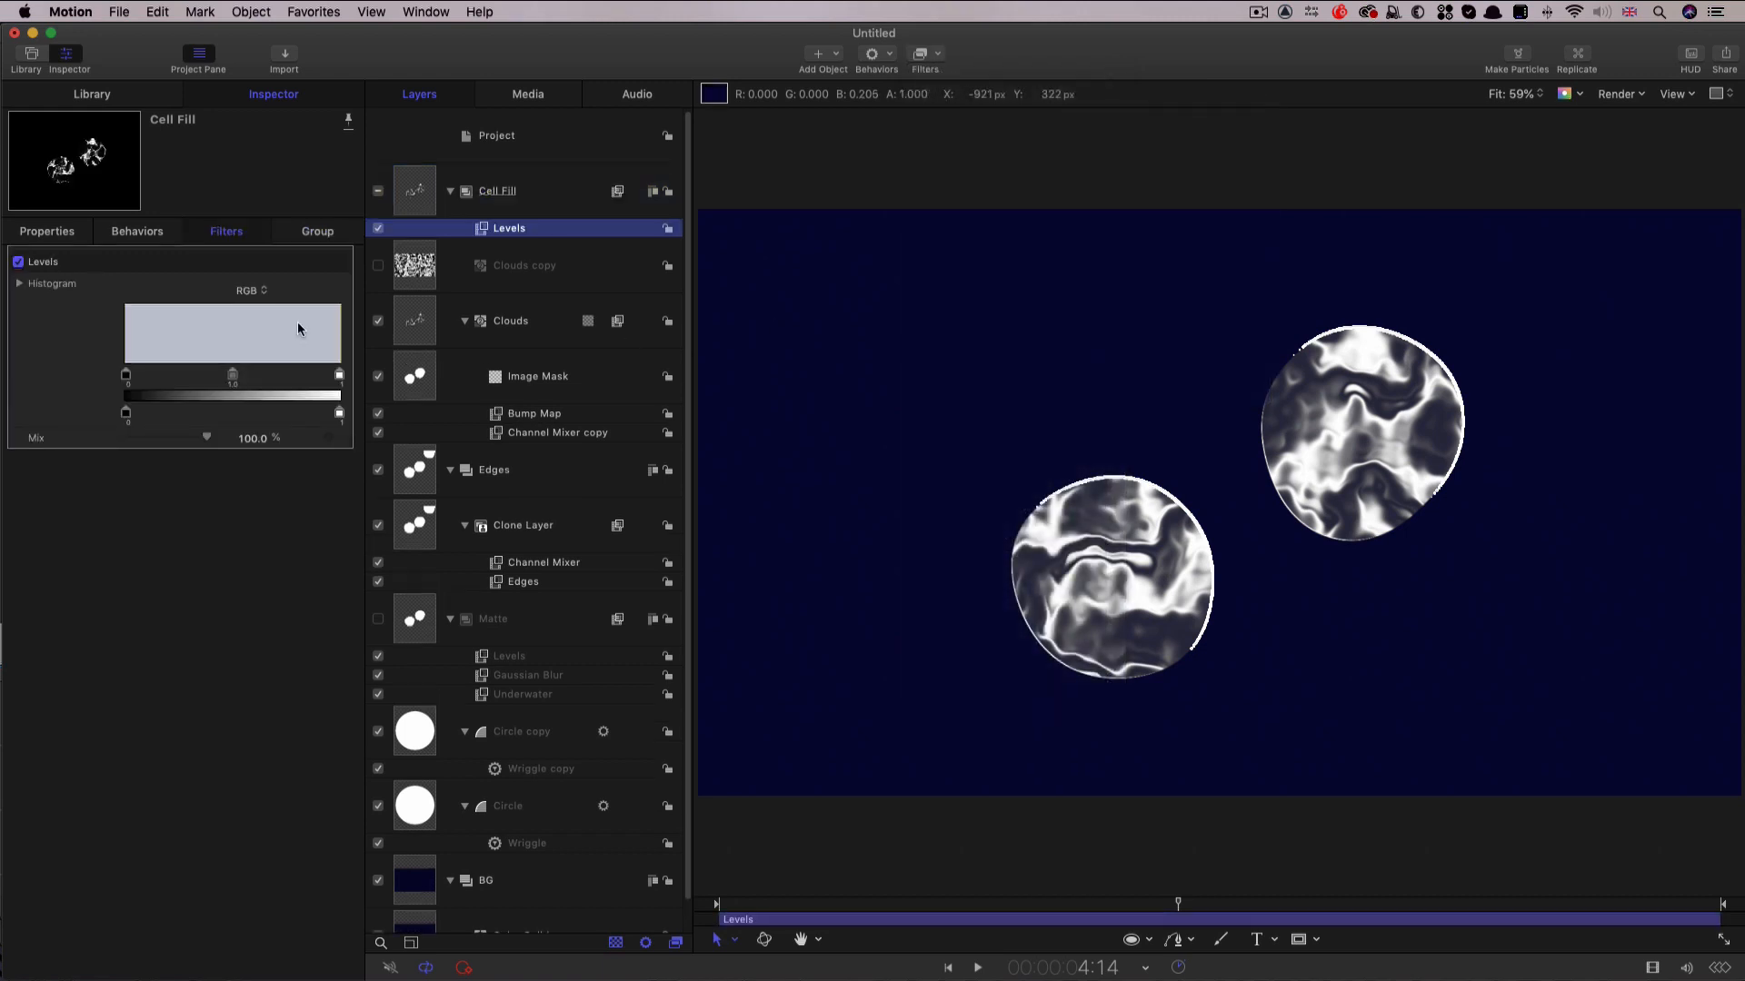
pyautogui.click(253, 291)
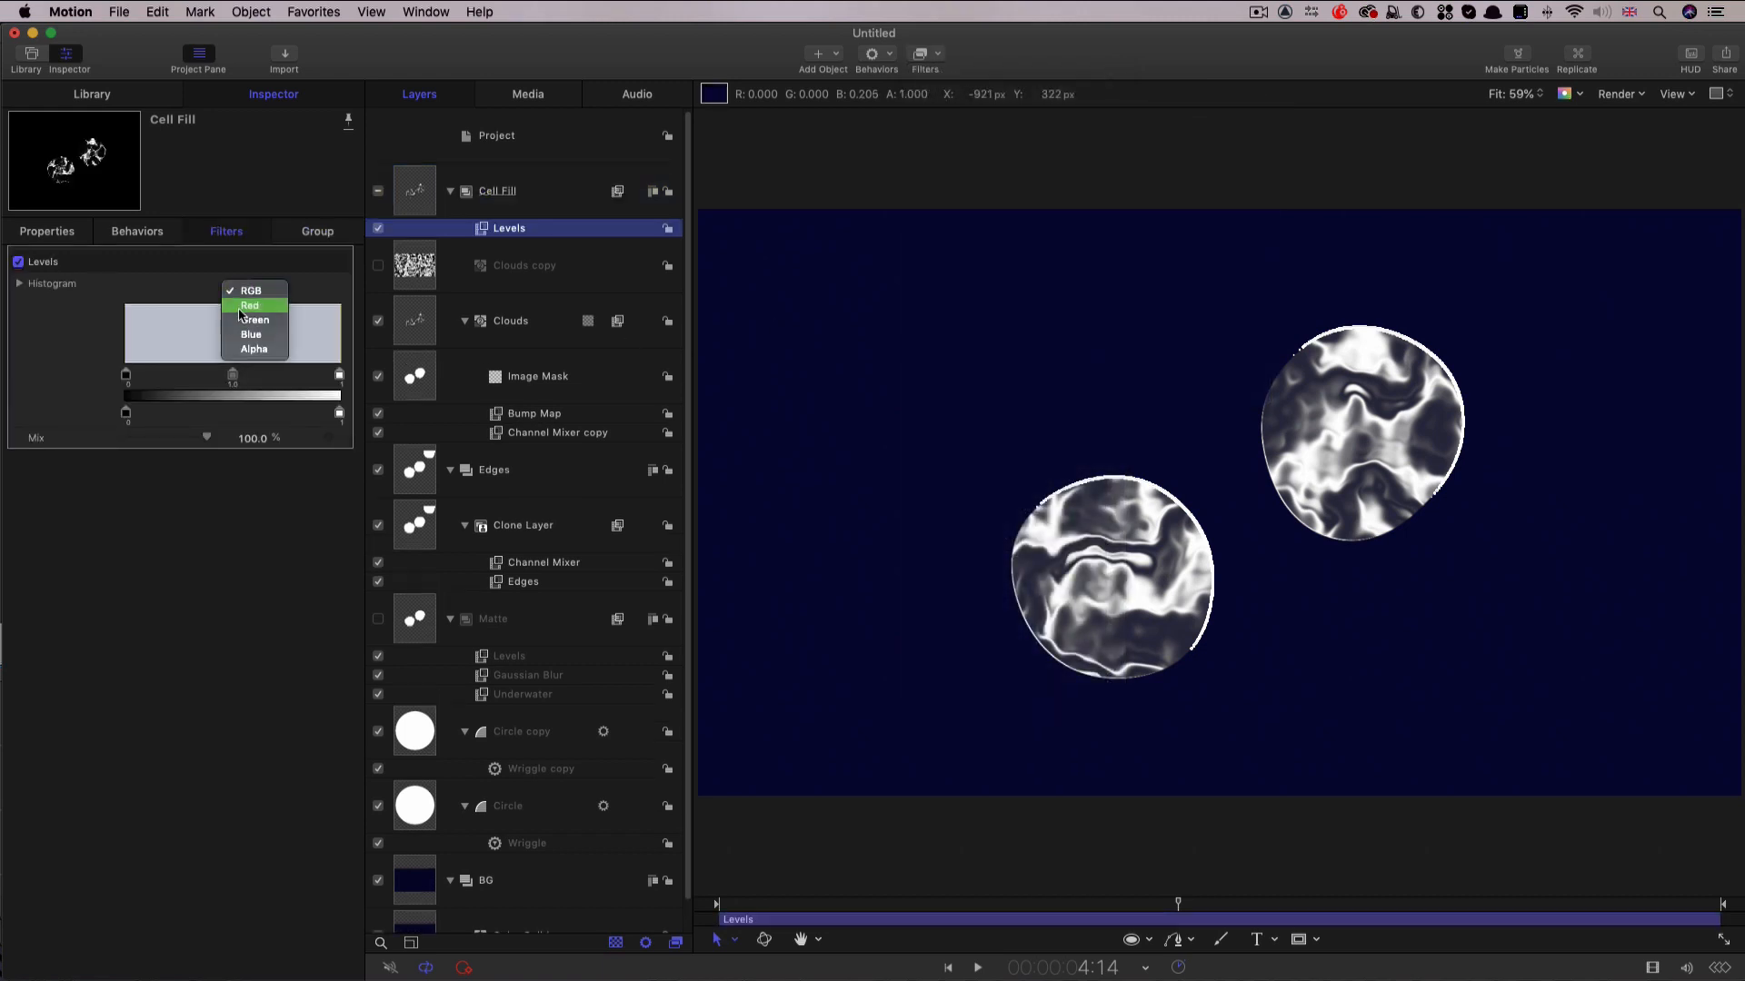
pyautogui.click(247, 305)
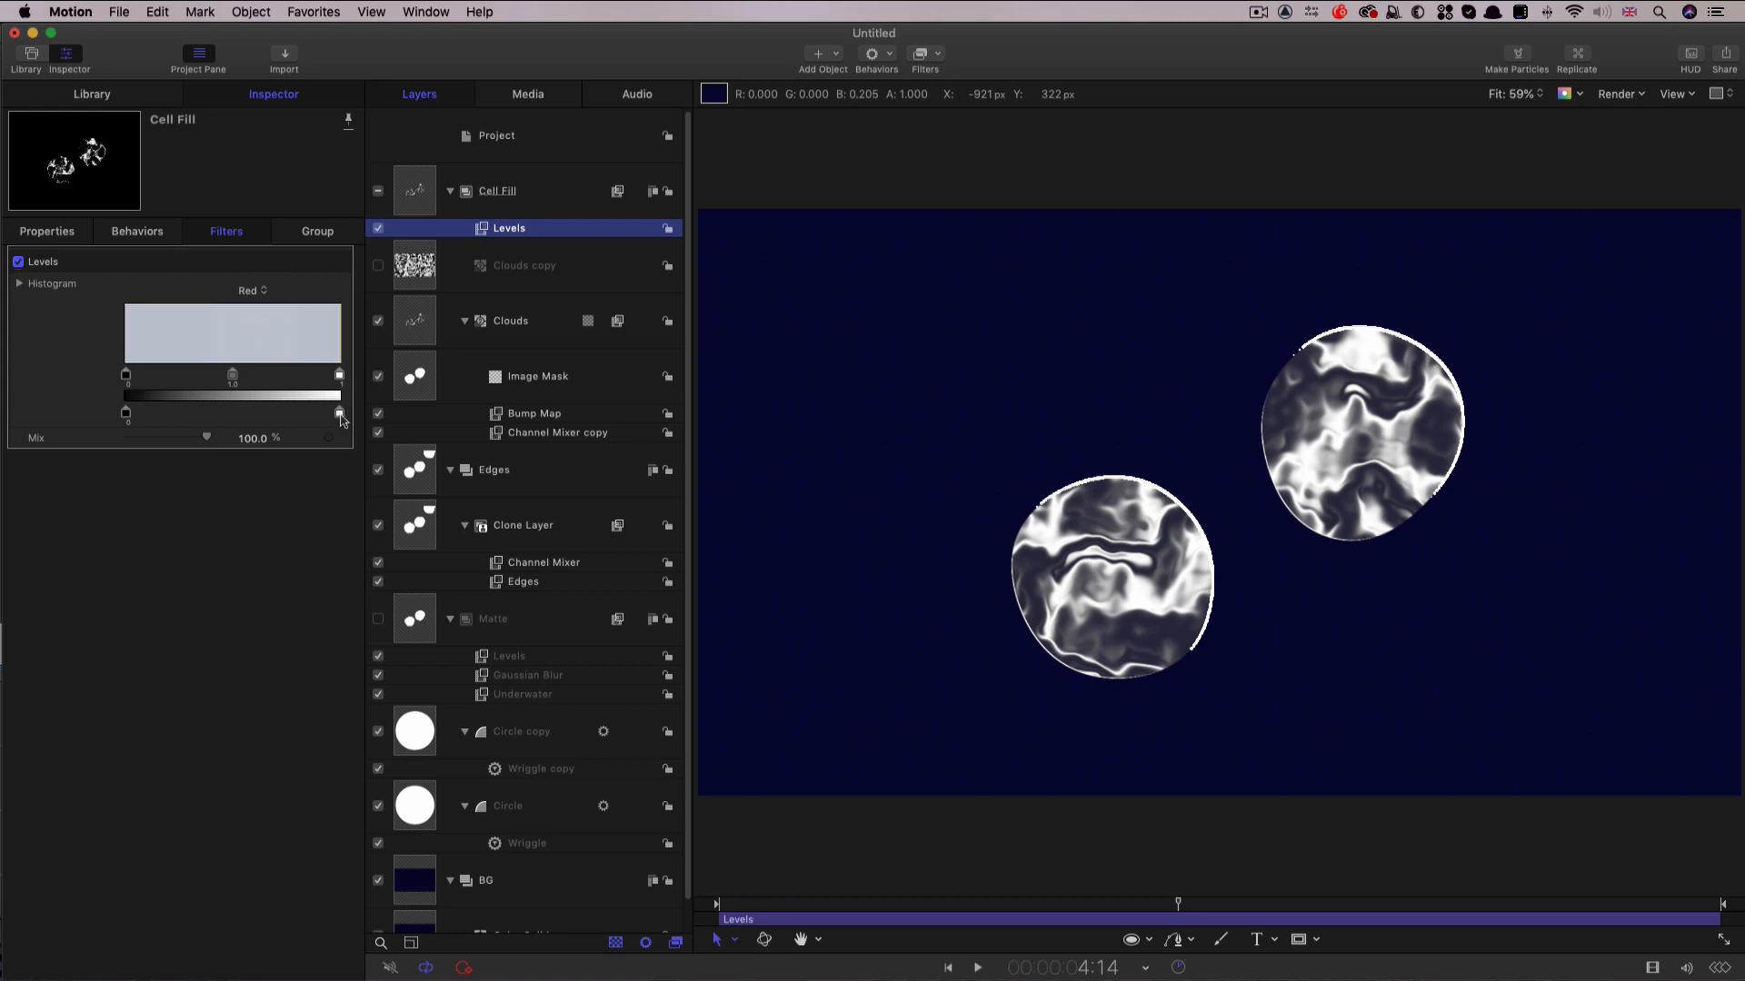
pyautogui.moveTo(340, 419); pyautogui.dragTo(157, 419)
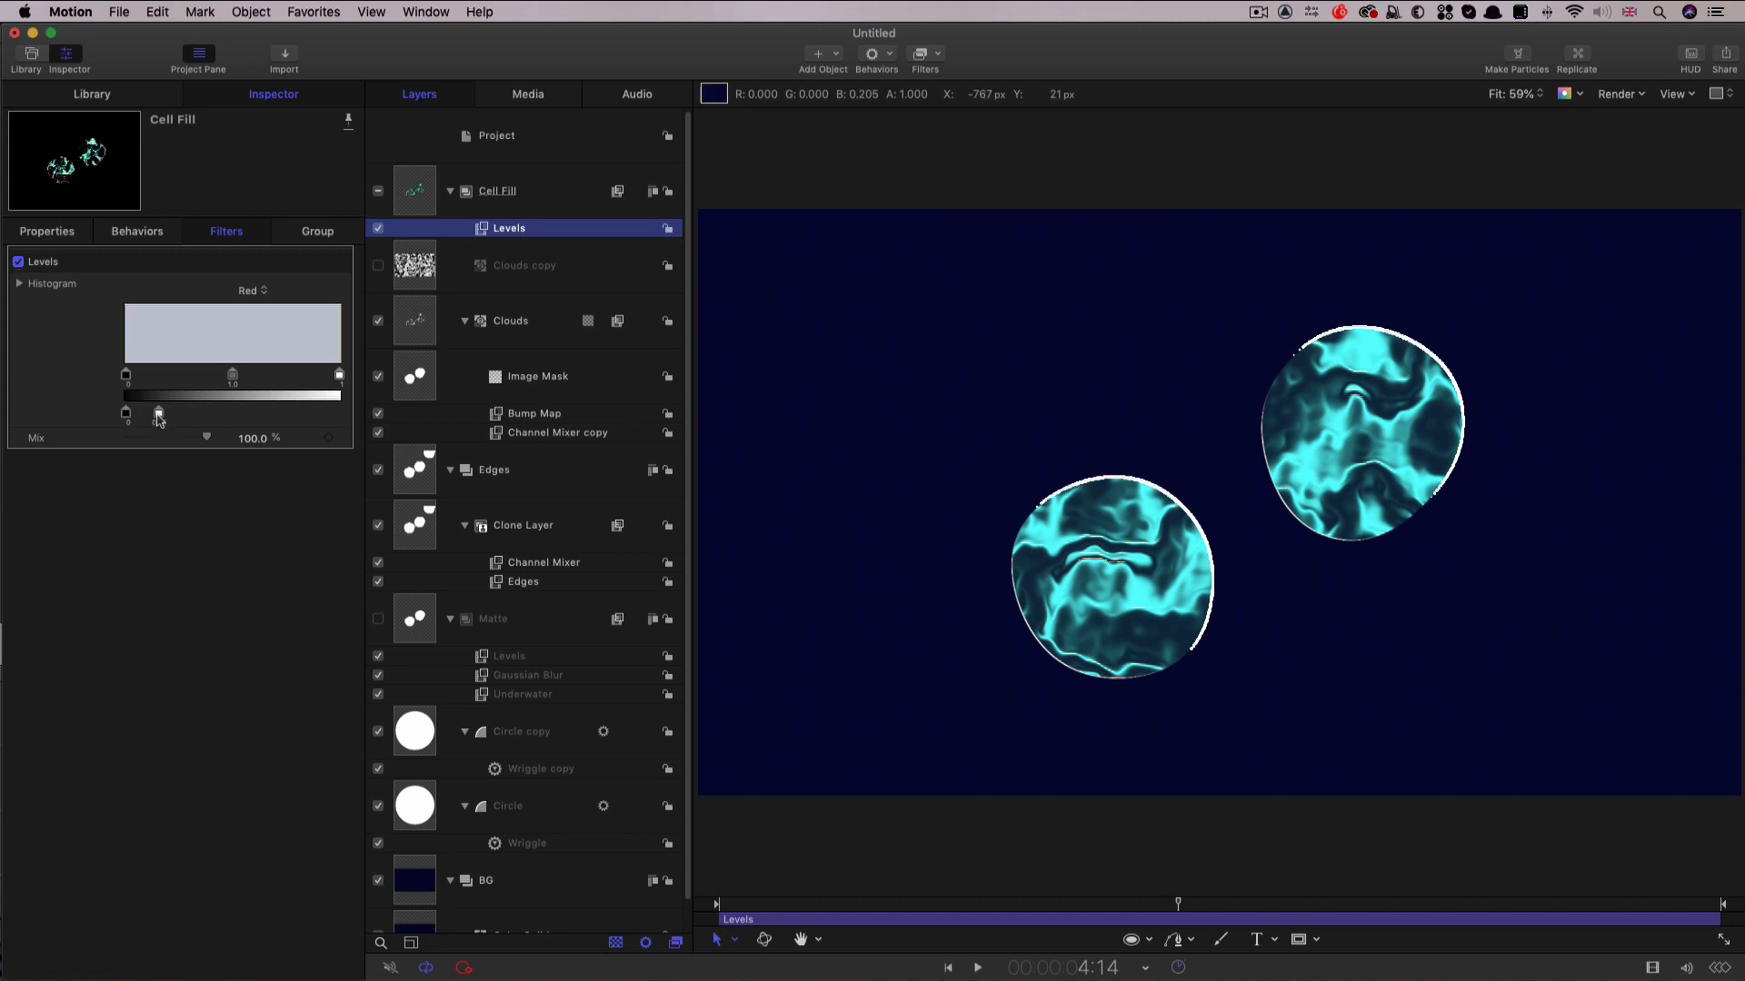
# Lower the green channel's output white level in the Cell Fill Levels filter to about 0.86.
pyautogui.click(252, 290)
pyautogui.click(247, 305)
pyautogui.moveTo(338, 420); pyautogui.dragTo(309, 419)
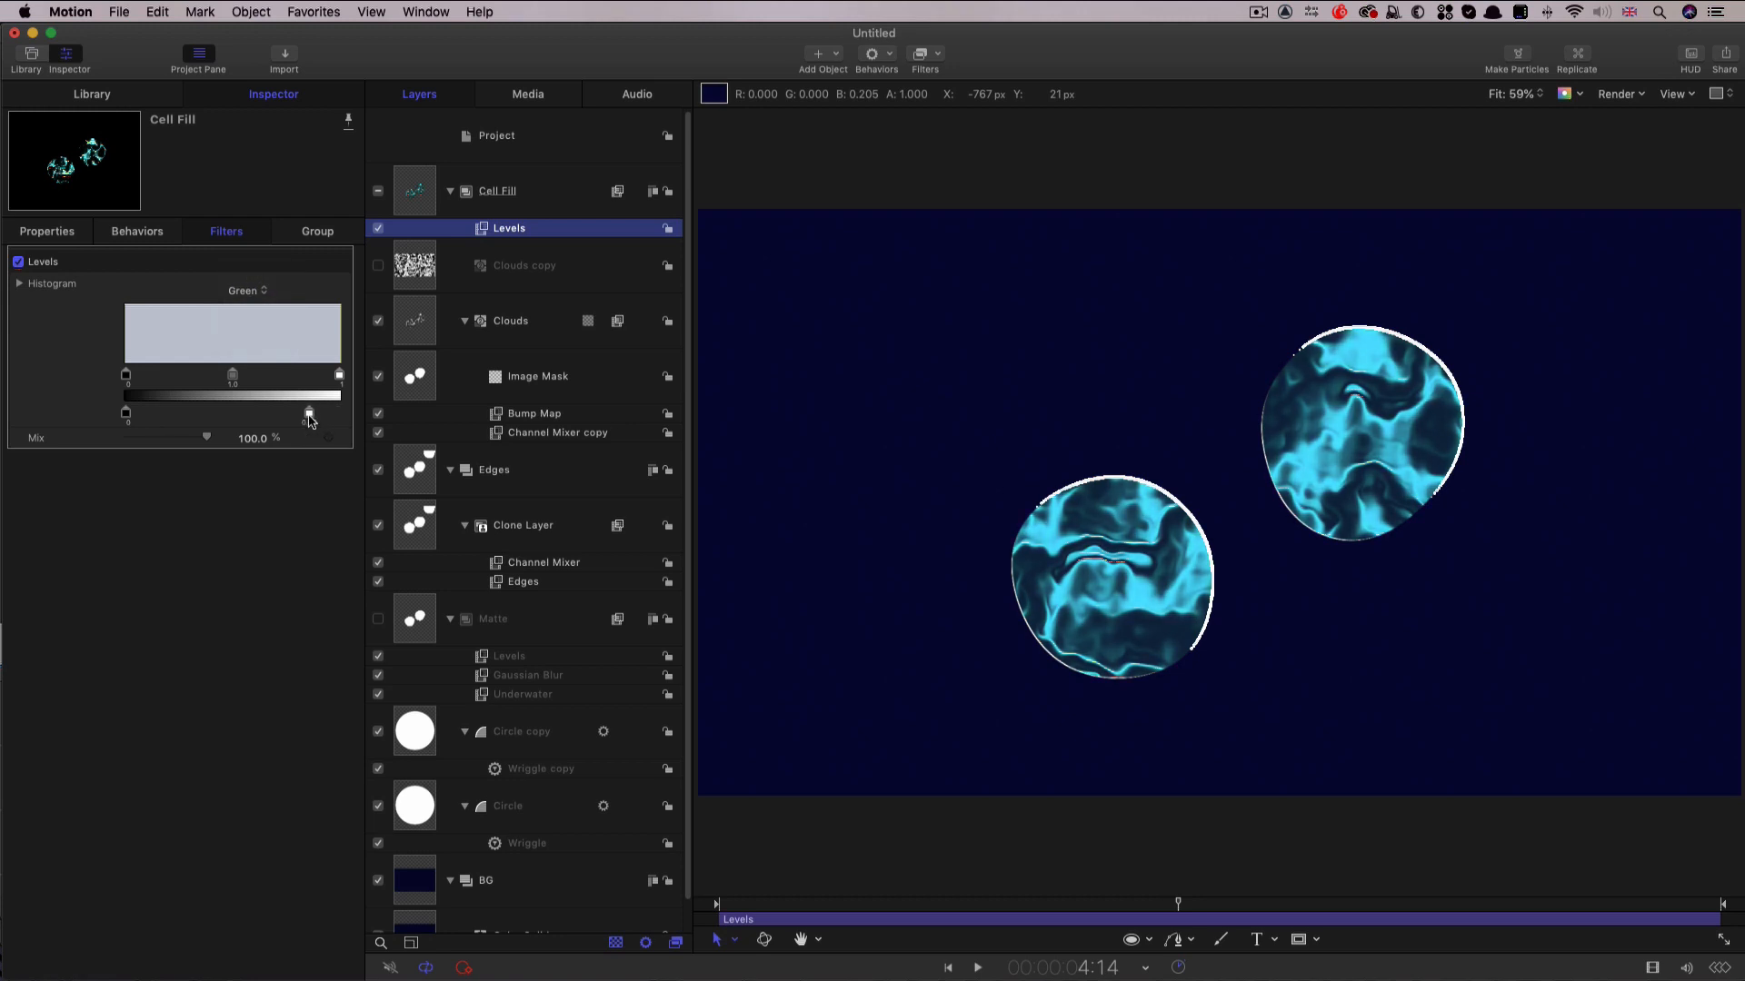
# Duplicate the Cell Fill group and rename the duplicate Cell Fill Smaller.
pyautogui.click(450, 191)
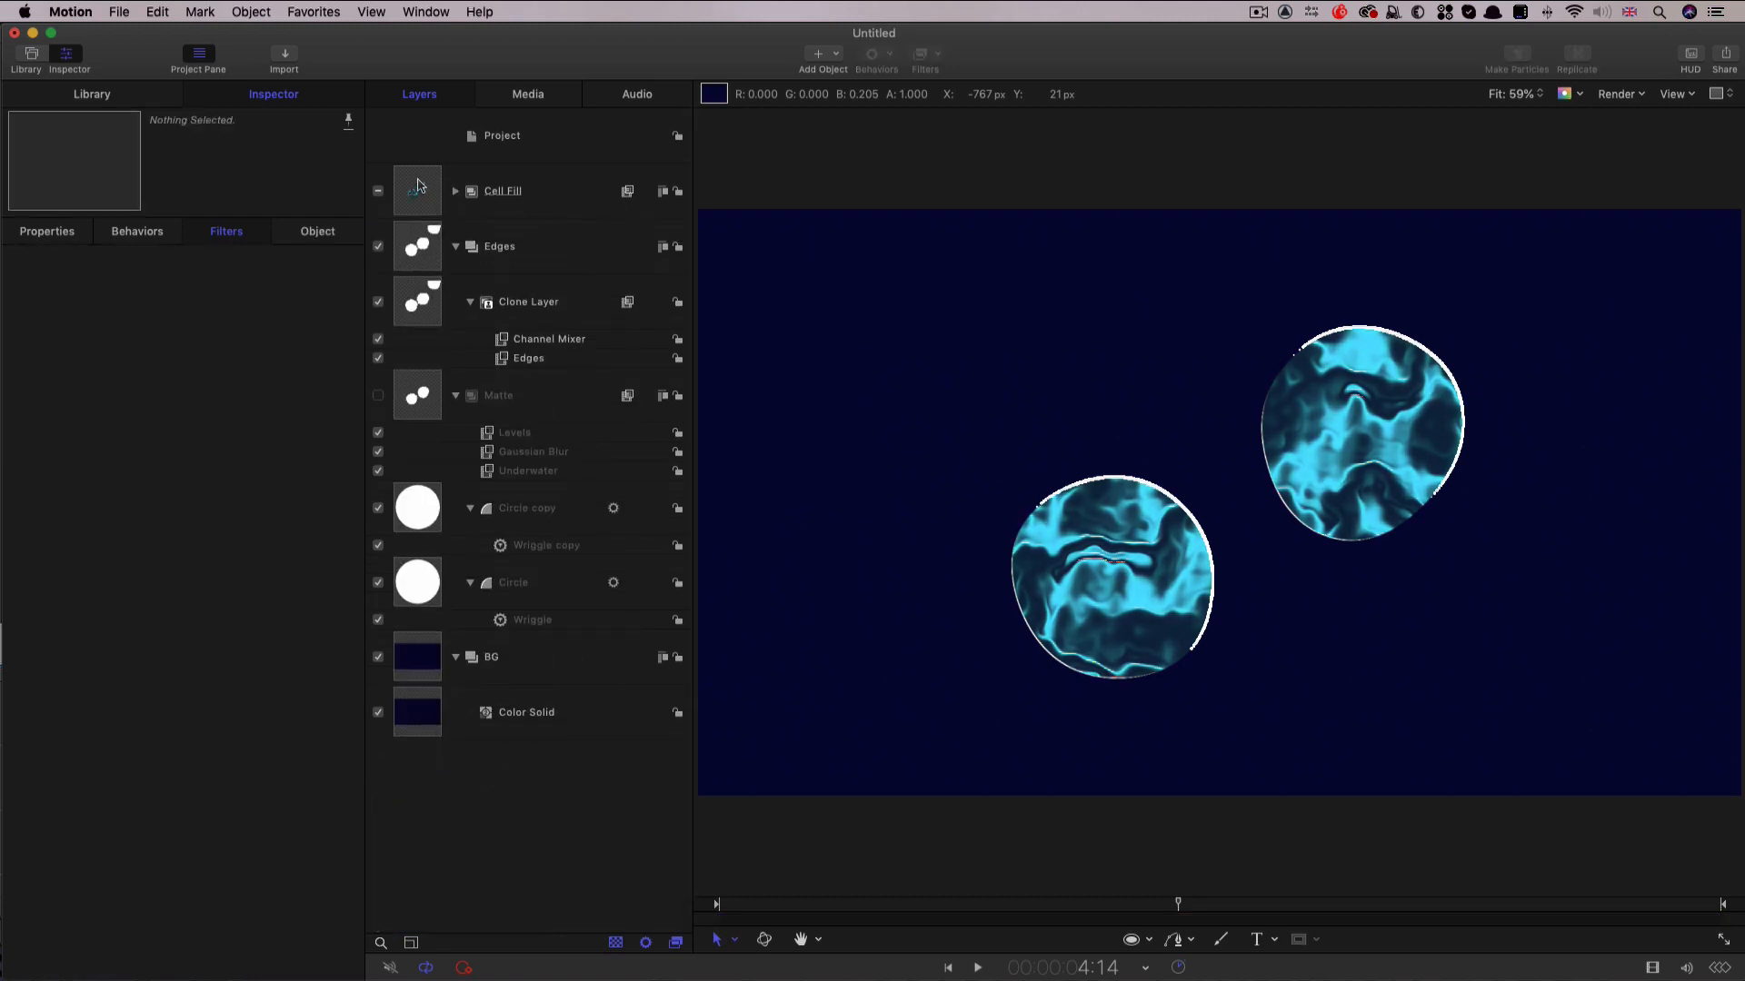
pyautogui.click(419, 186)
pyautogui.rightClick(419, 186)
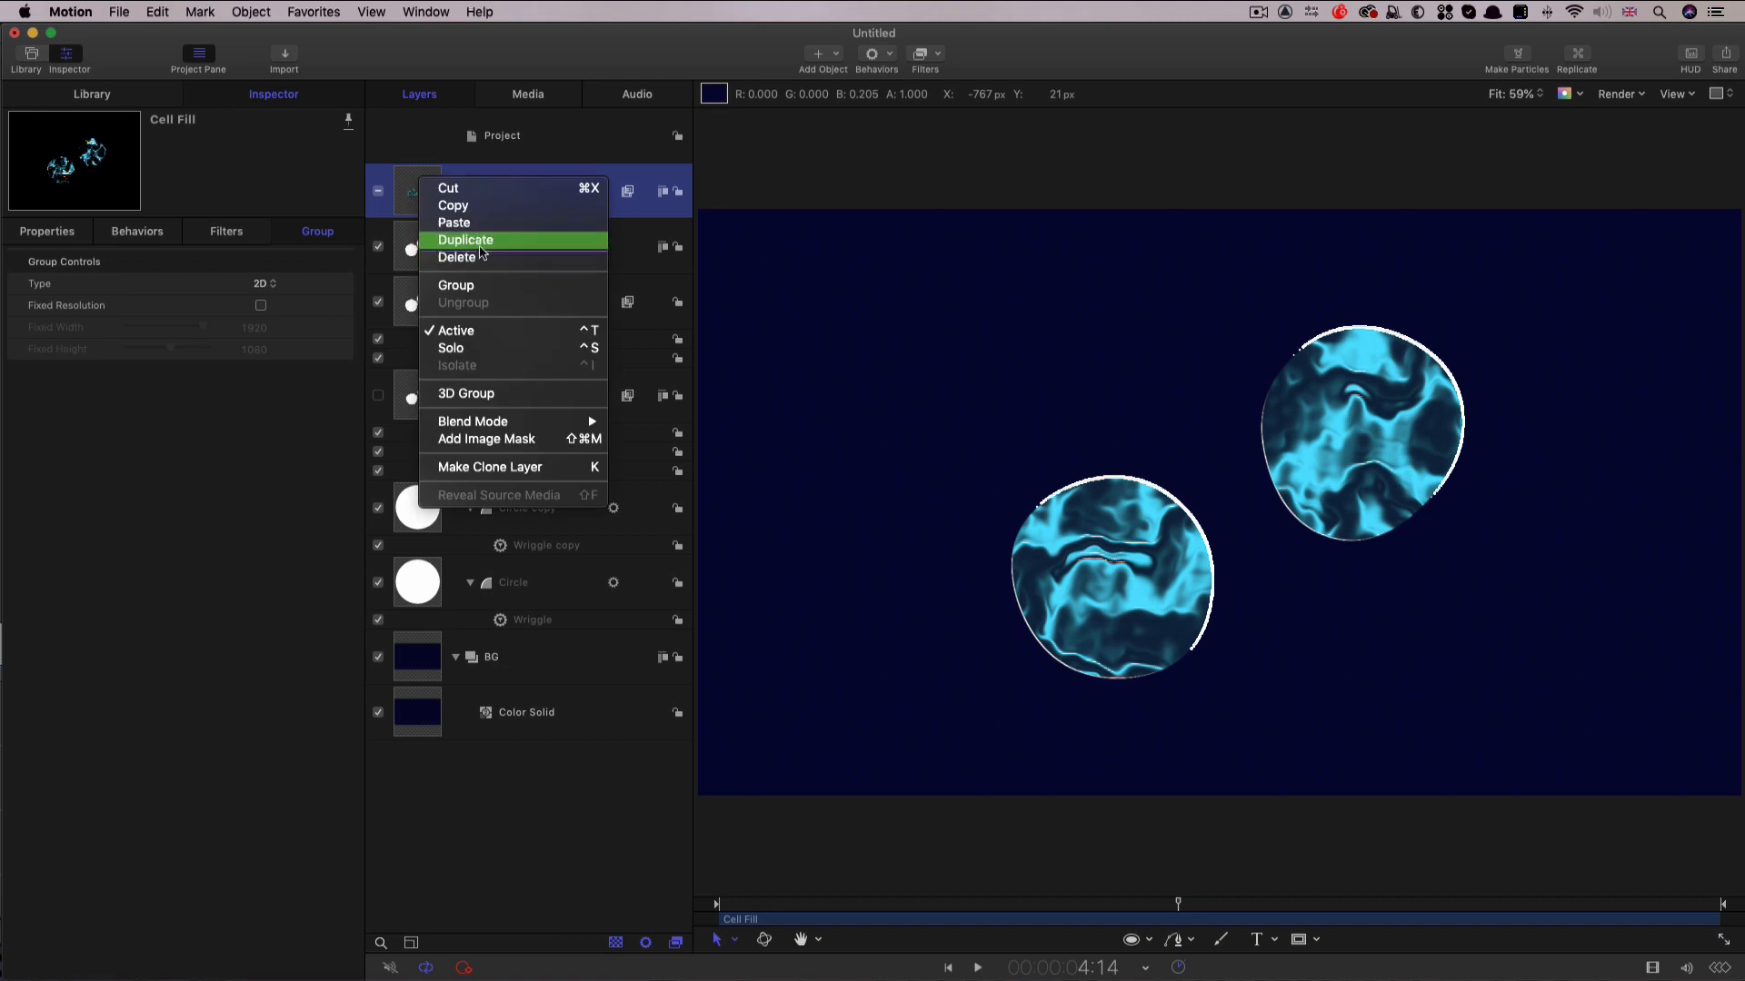
pyautogui.click(482, 247)
pyautogui.doubleClick(516, 192)
pyautogui.write('Cell Fill Smaller')
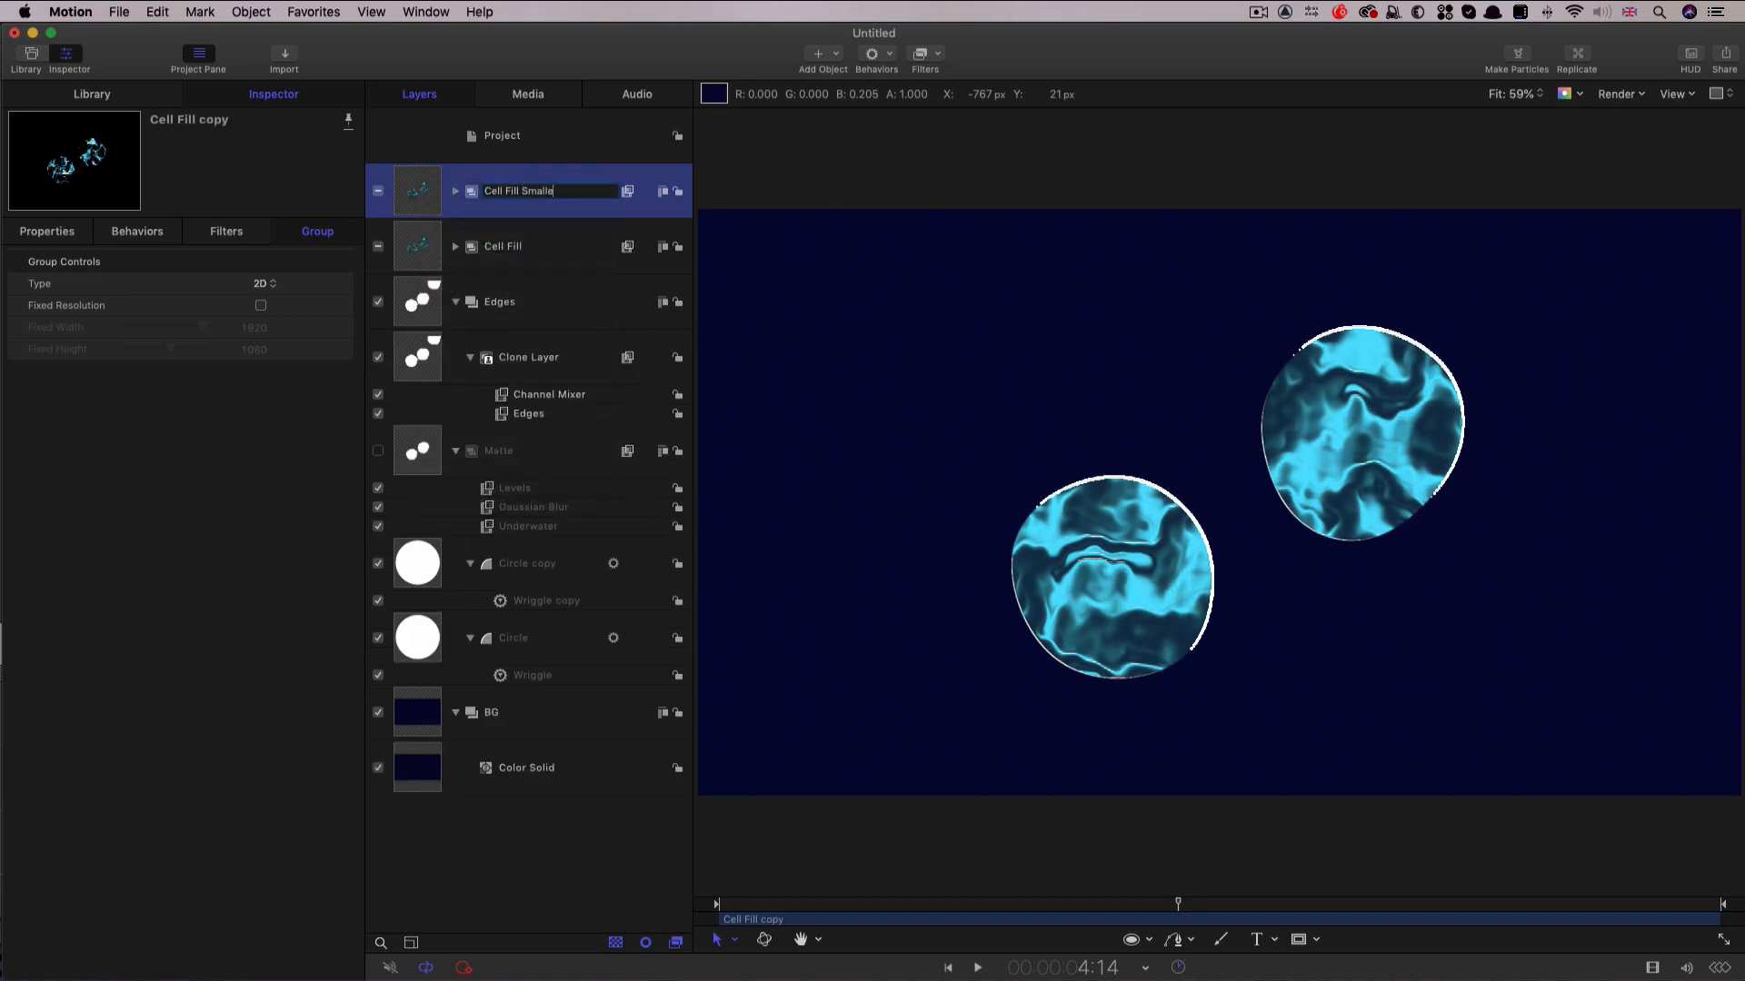
pyautogui.press('Return')
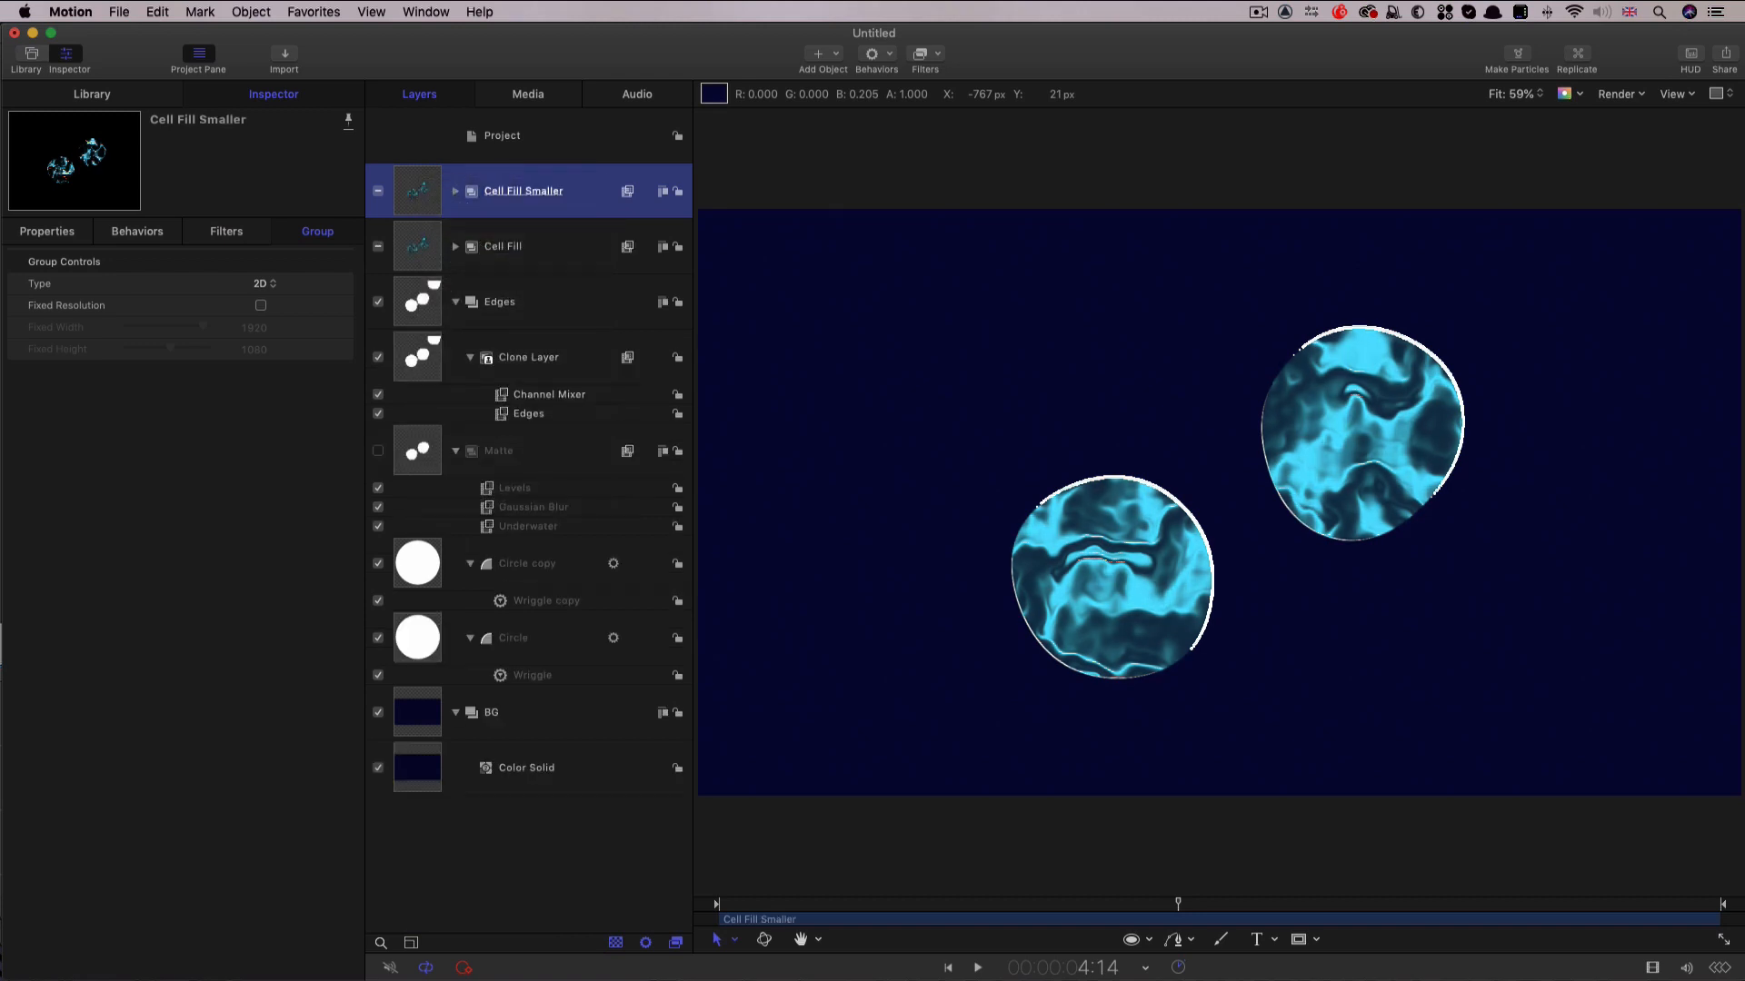
# Reset the Levels filter on Cell Fill Smaller and lower the blue channel's output white level to about 0.4 for a yellow tint.
pyautogui.click(456, 191)
pyautogui.click(514, 231)
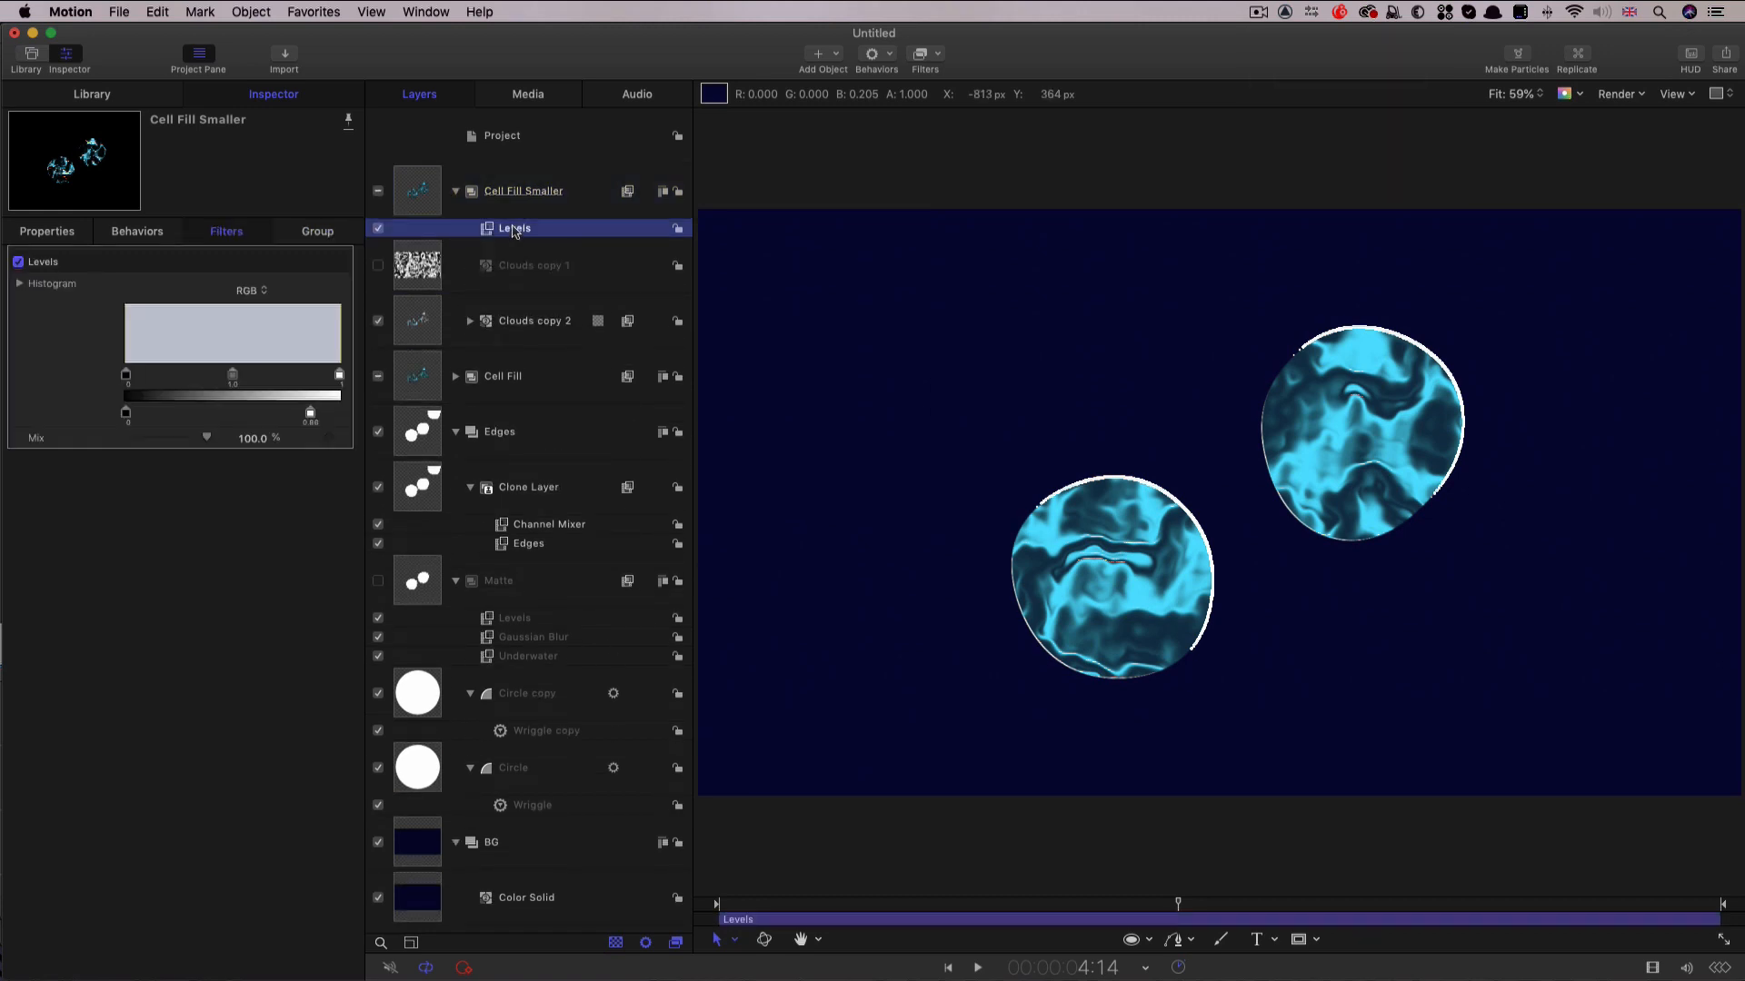
pyautogui.rightClick(162, 262)
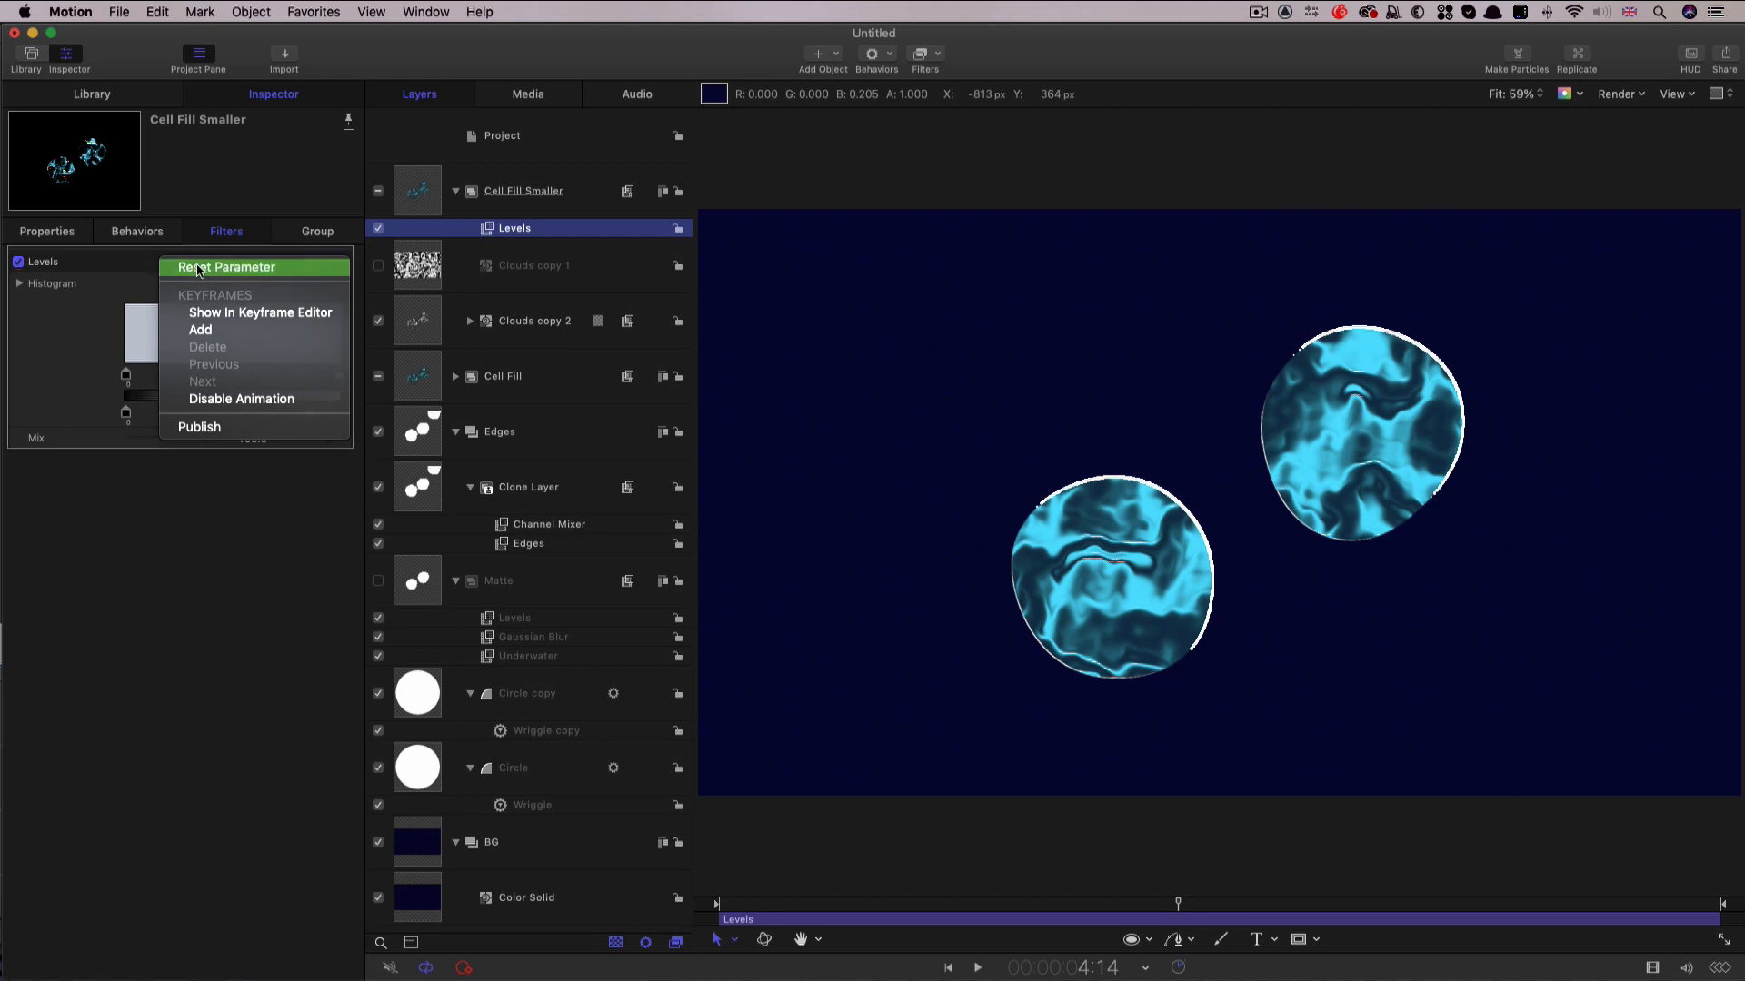
pyautogui.click(198, 267)
pyautogui.click(249, 293)
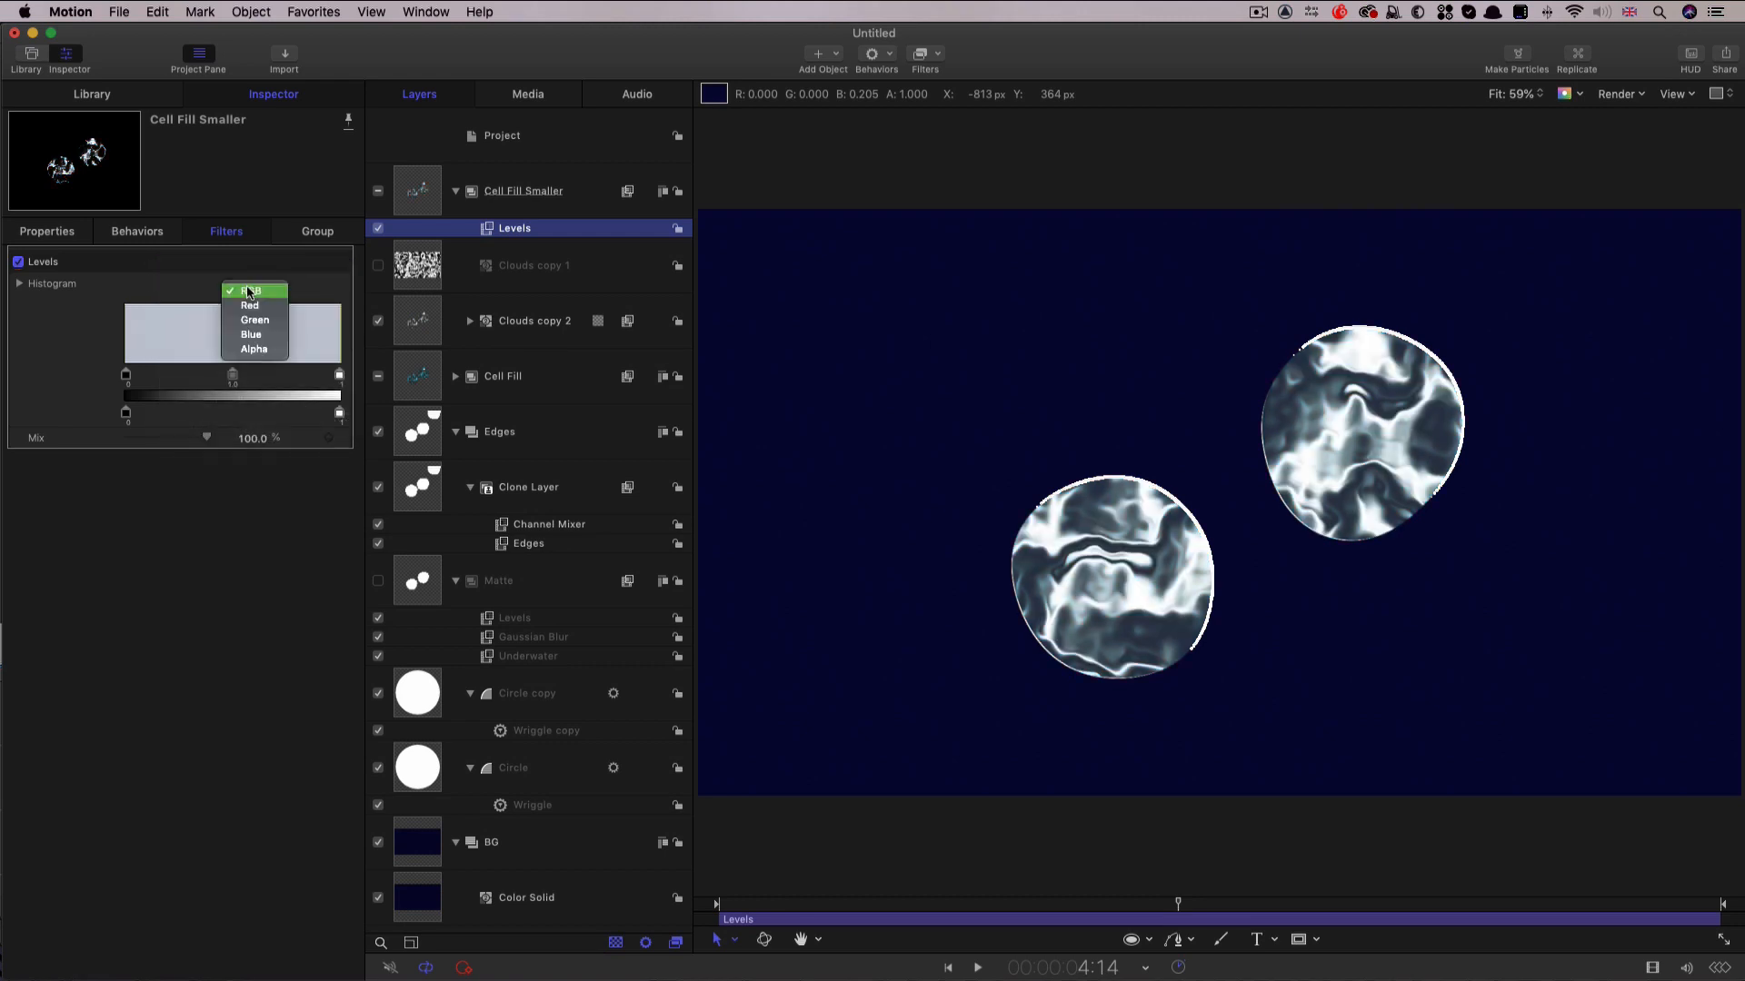
pyautogui.click(249, 335)
pyautogui.moveTo(339, 415); pyautogui.dragTo(214, 416)
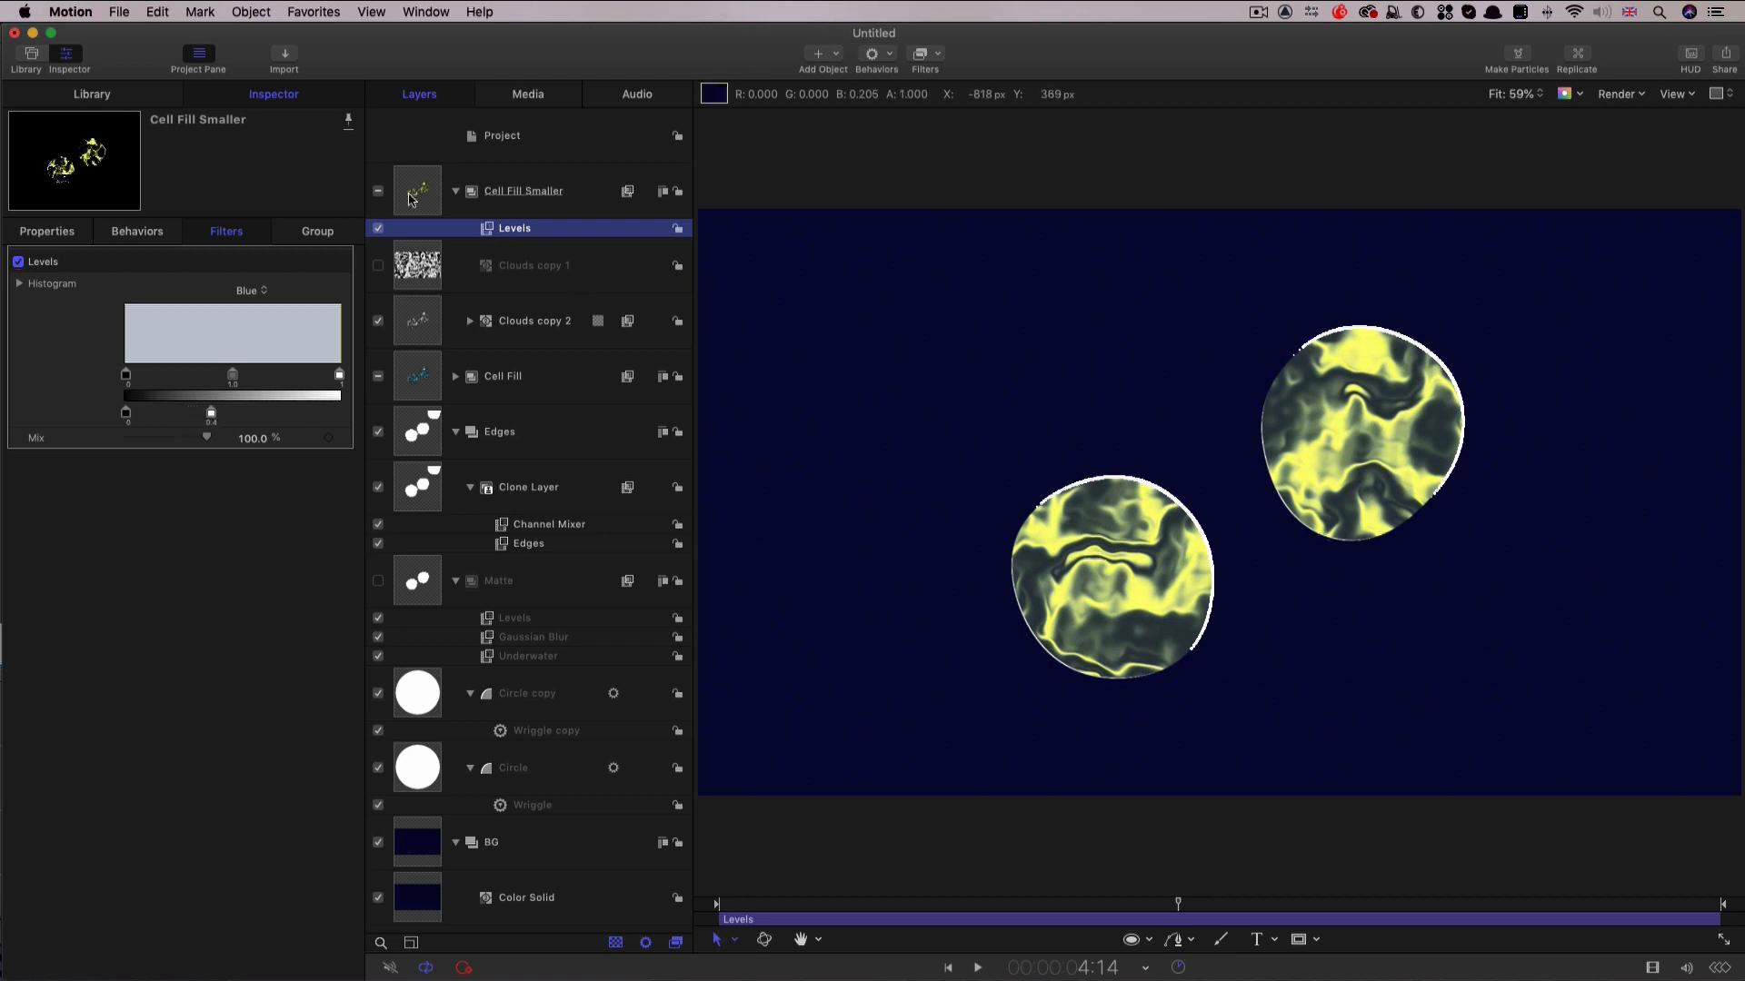
# Add a MinMax filter to the Image Mask of Clouds copy 2 in Cell Fill Smaller and set its radius to 35.
pyautogui.click(469, 321)
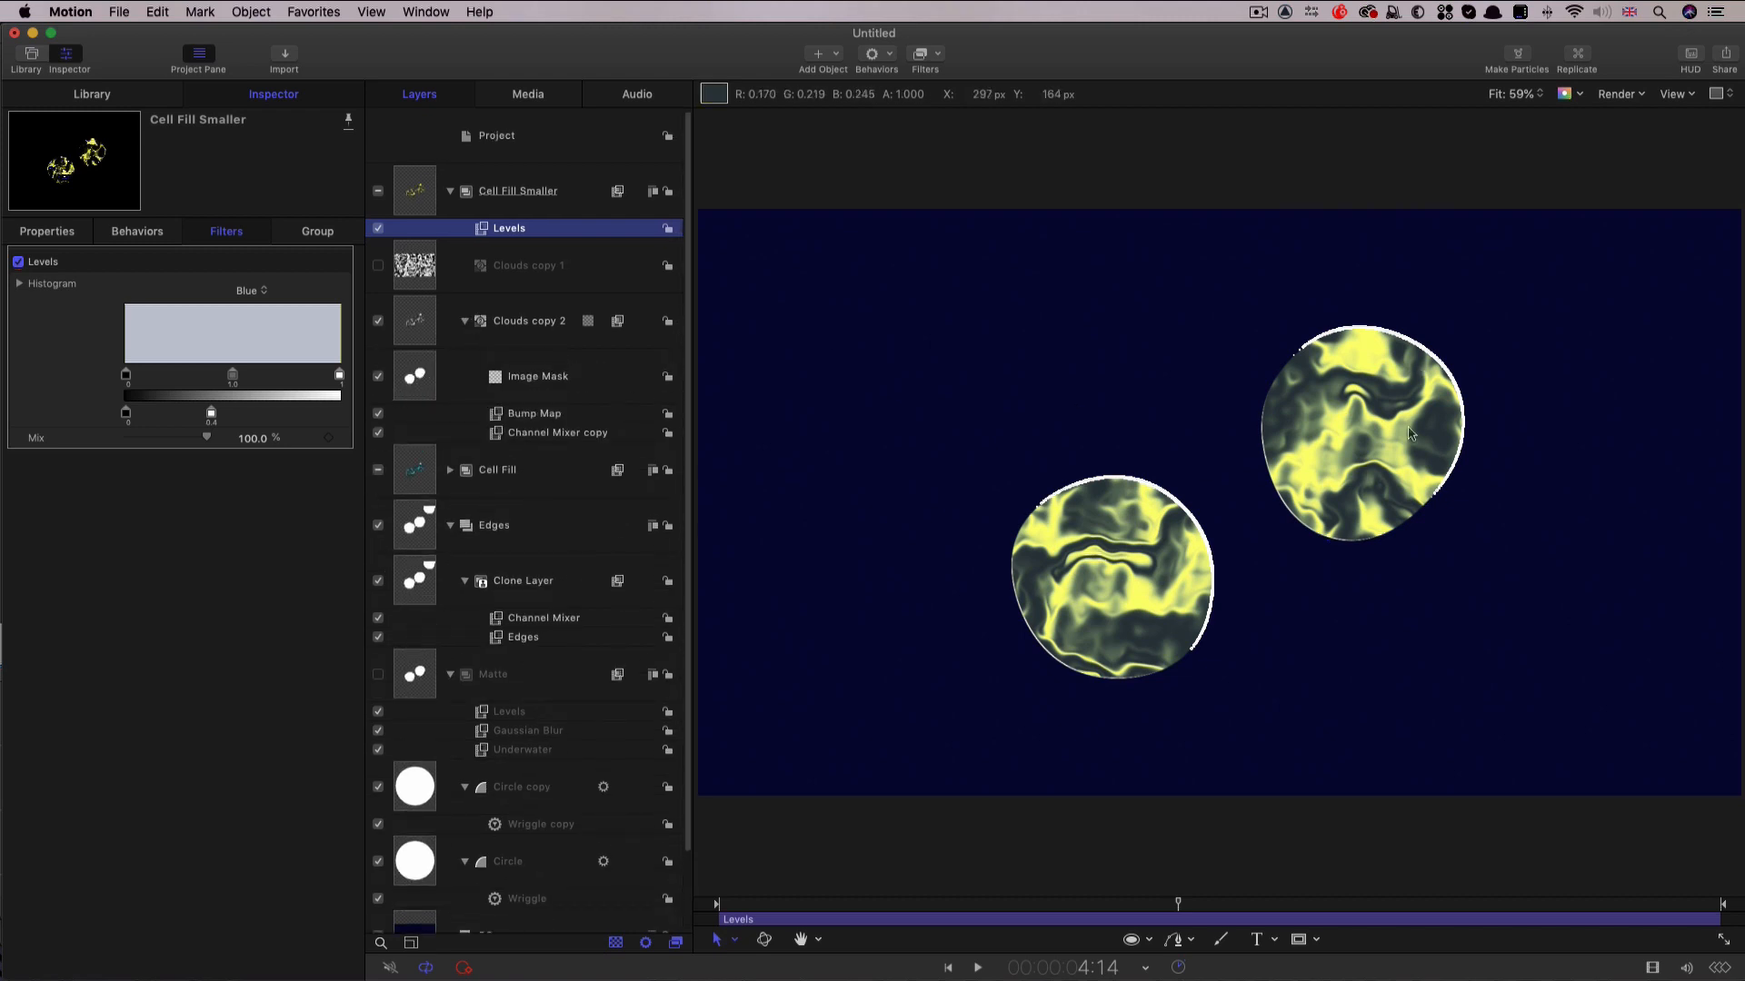
pyautogui.click(415, 378)
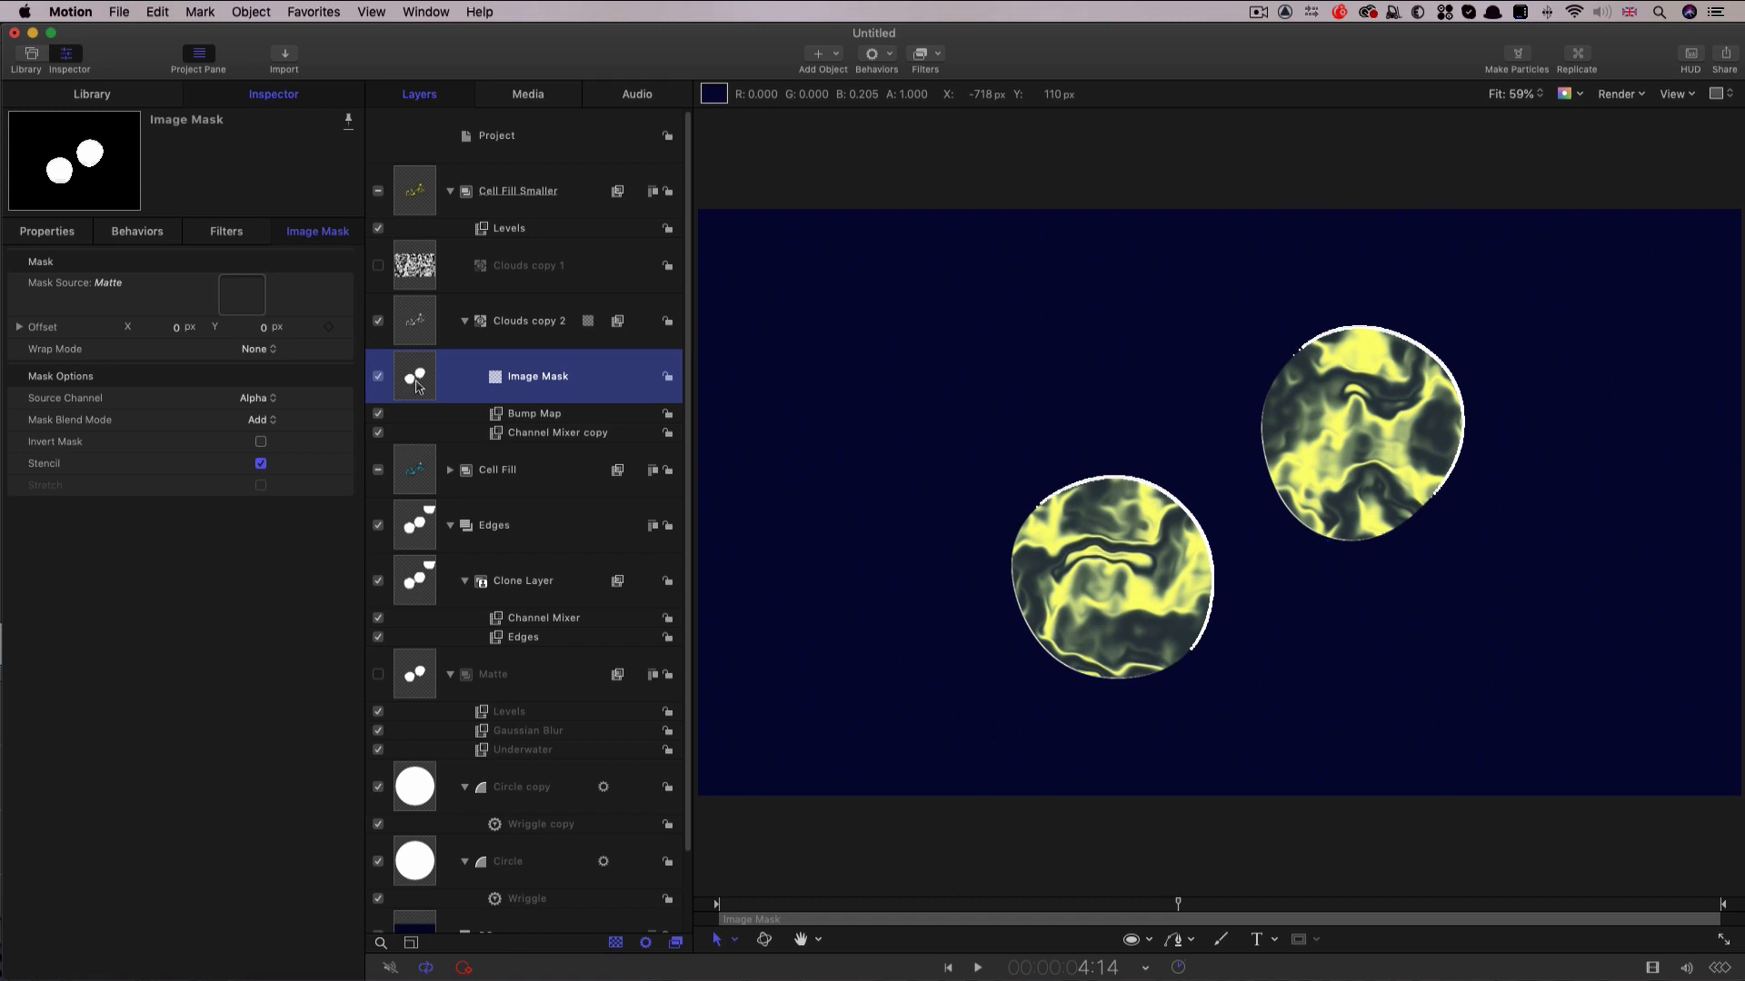
pyautogui.click(936, 53)
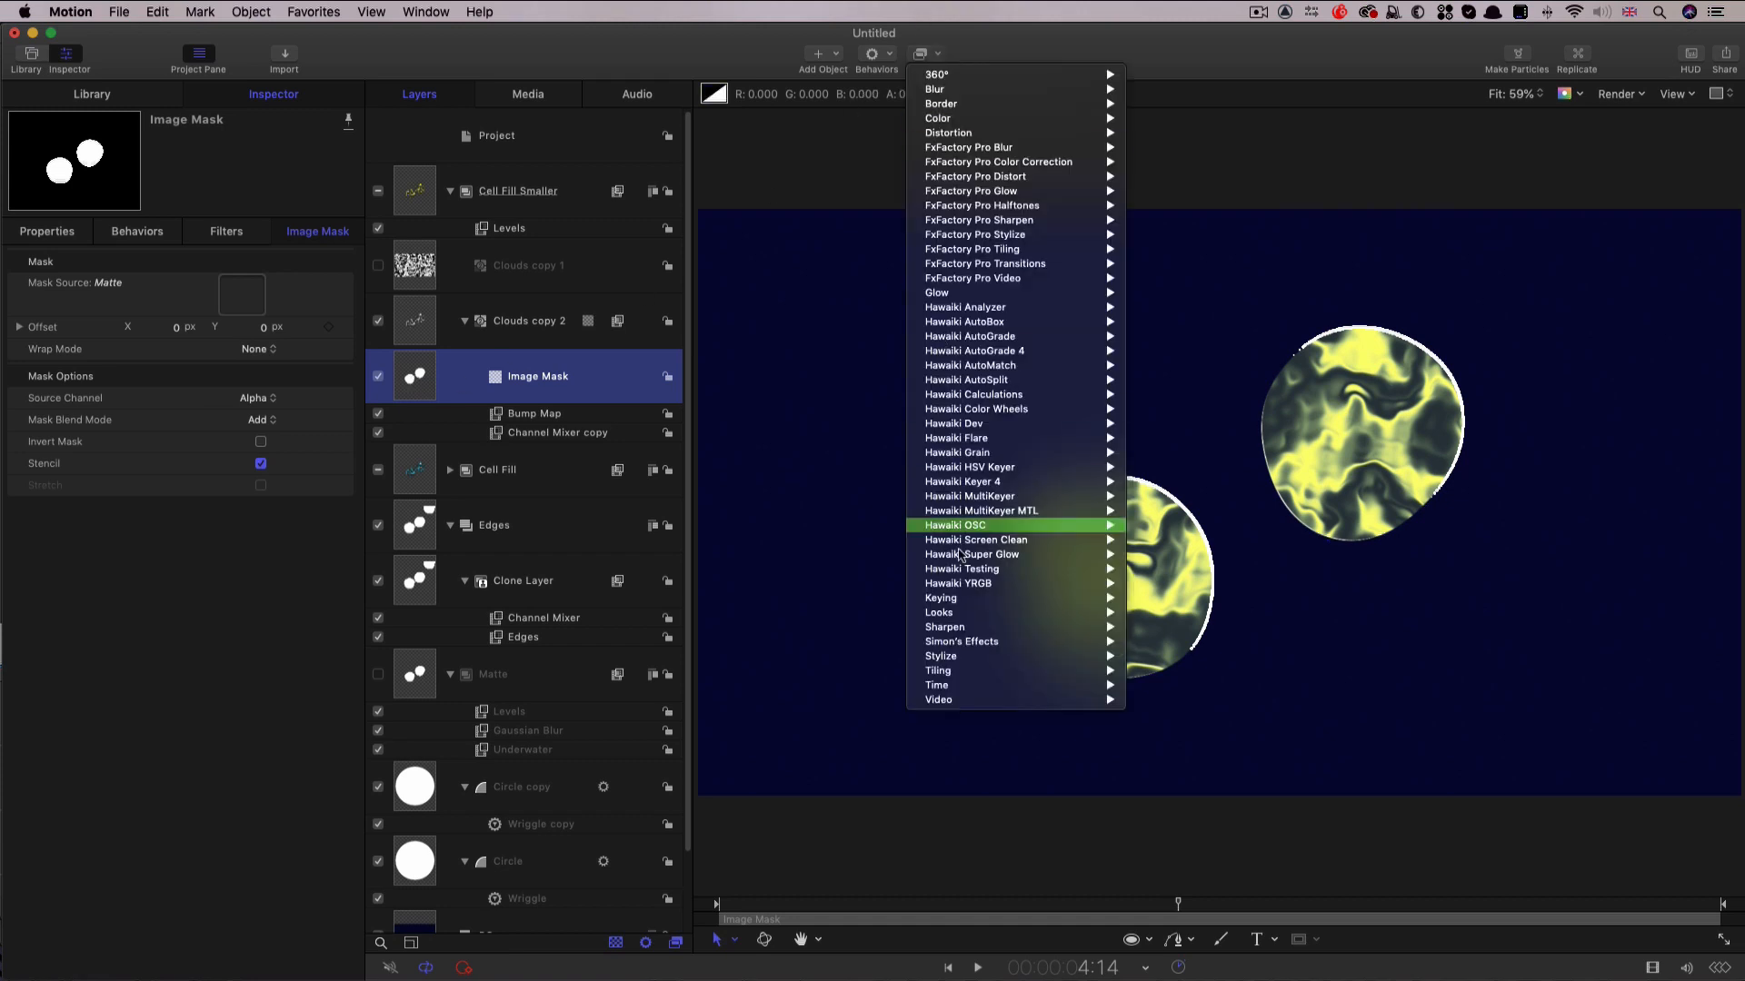
pyautogui.moveTo(987, 659)
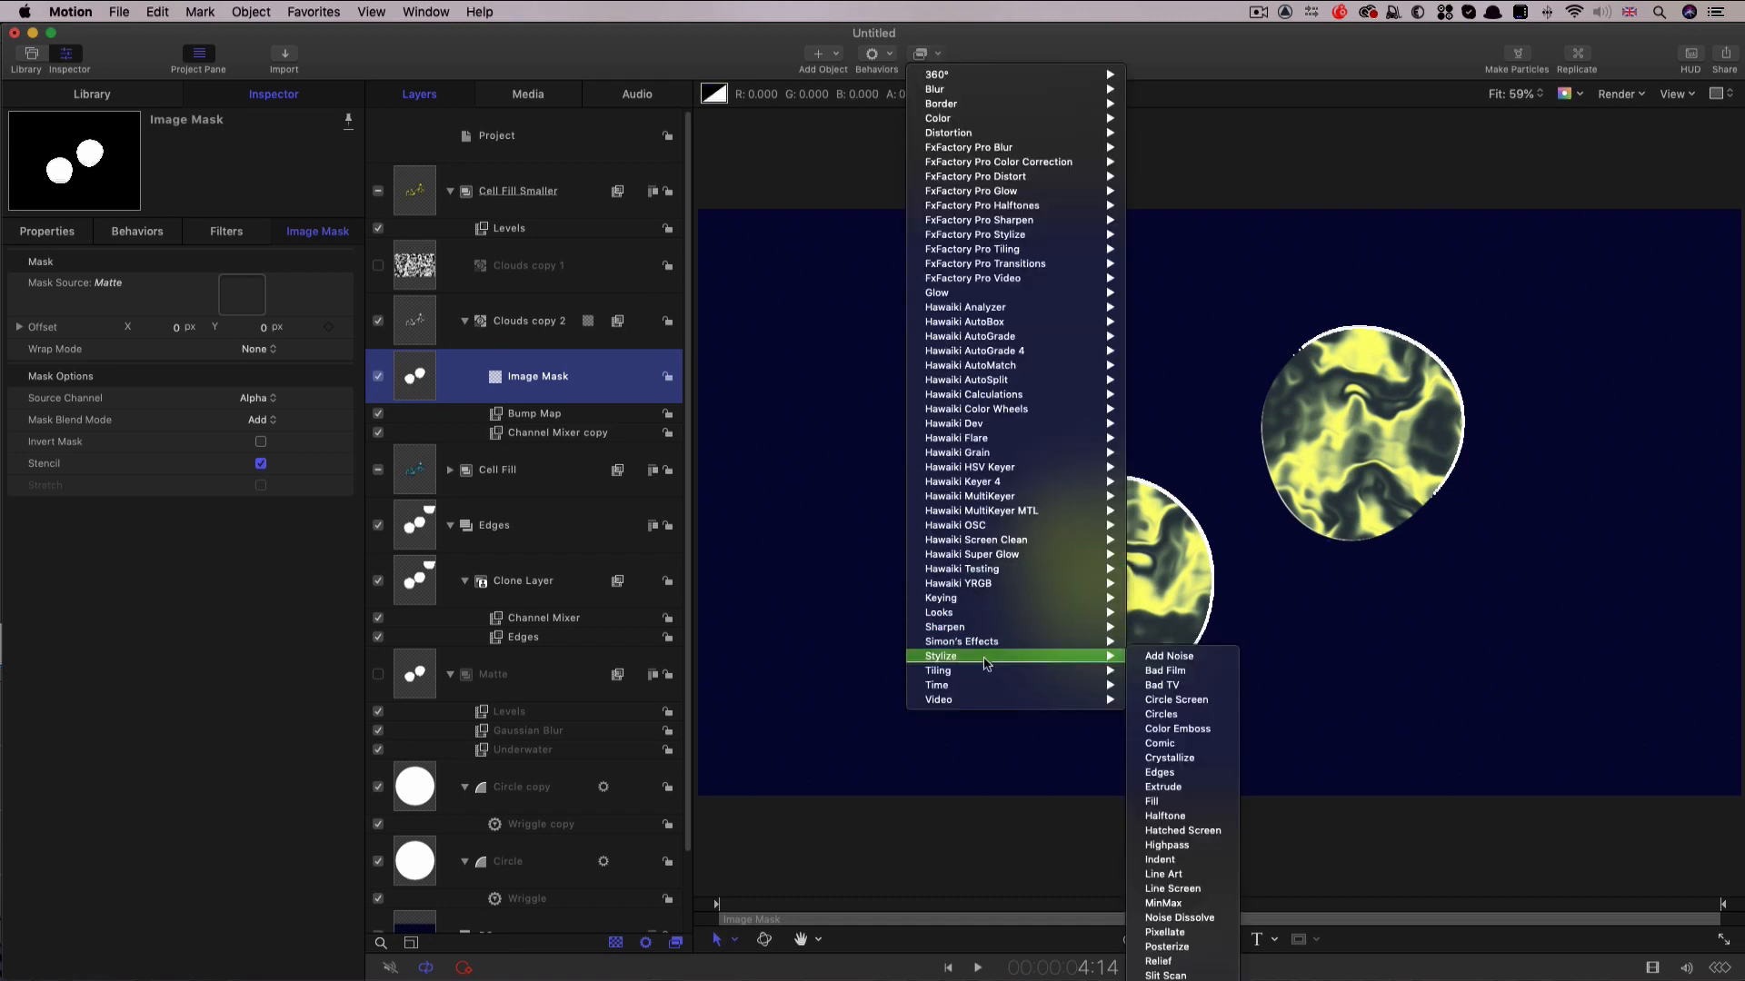
pyautogui.click(1144, 909)
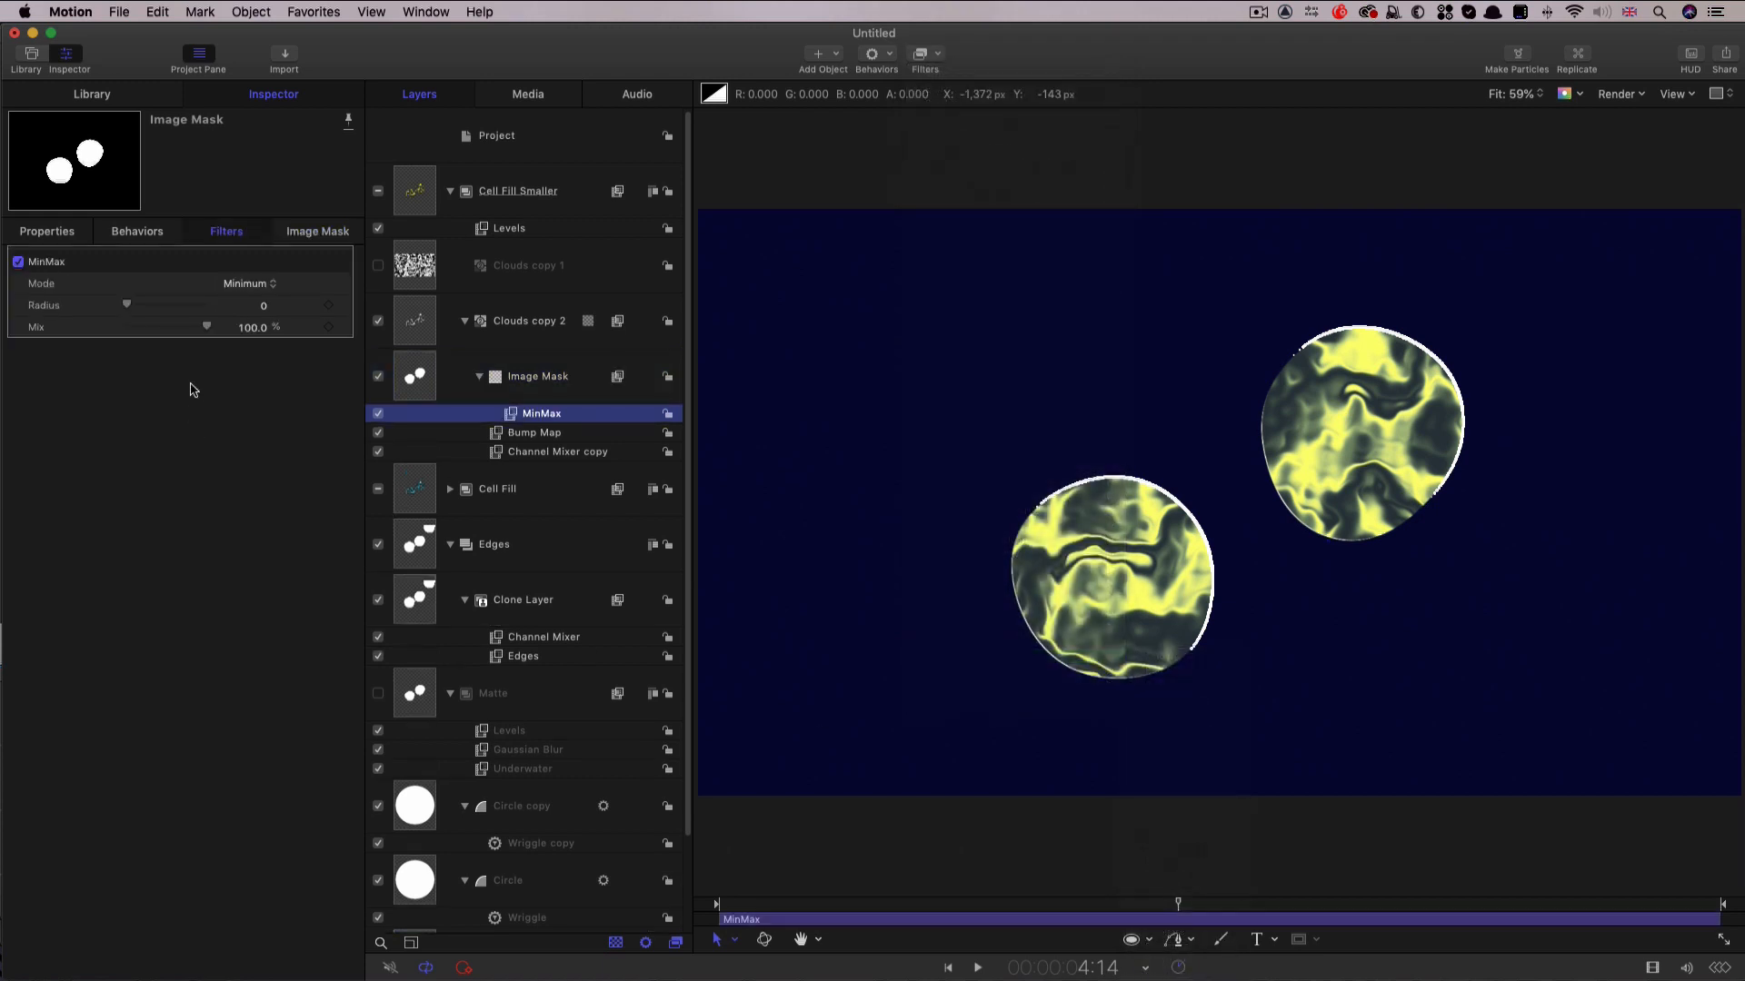
pyautogui.click(263, 306)
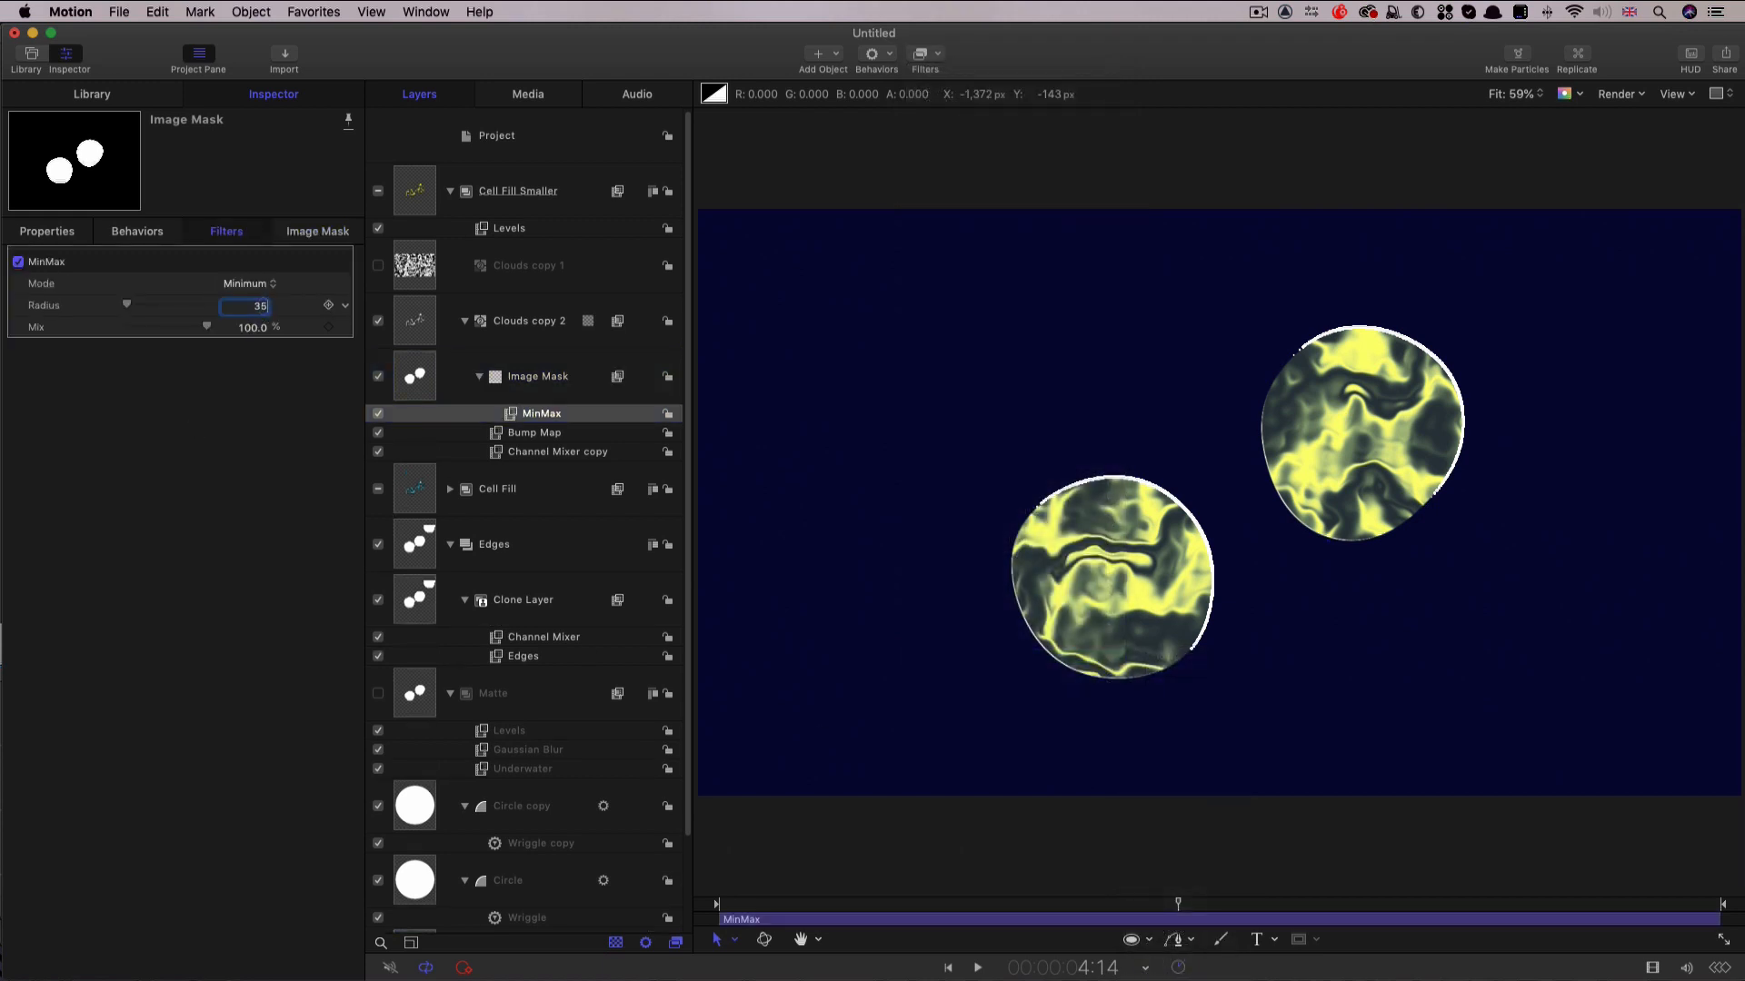
pyautogui.press('Return')
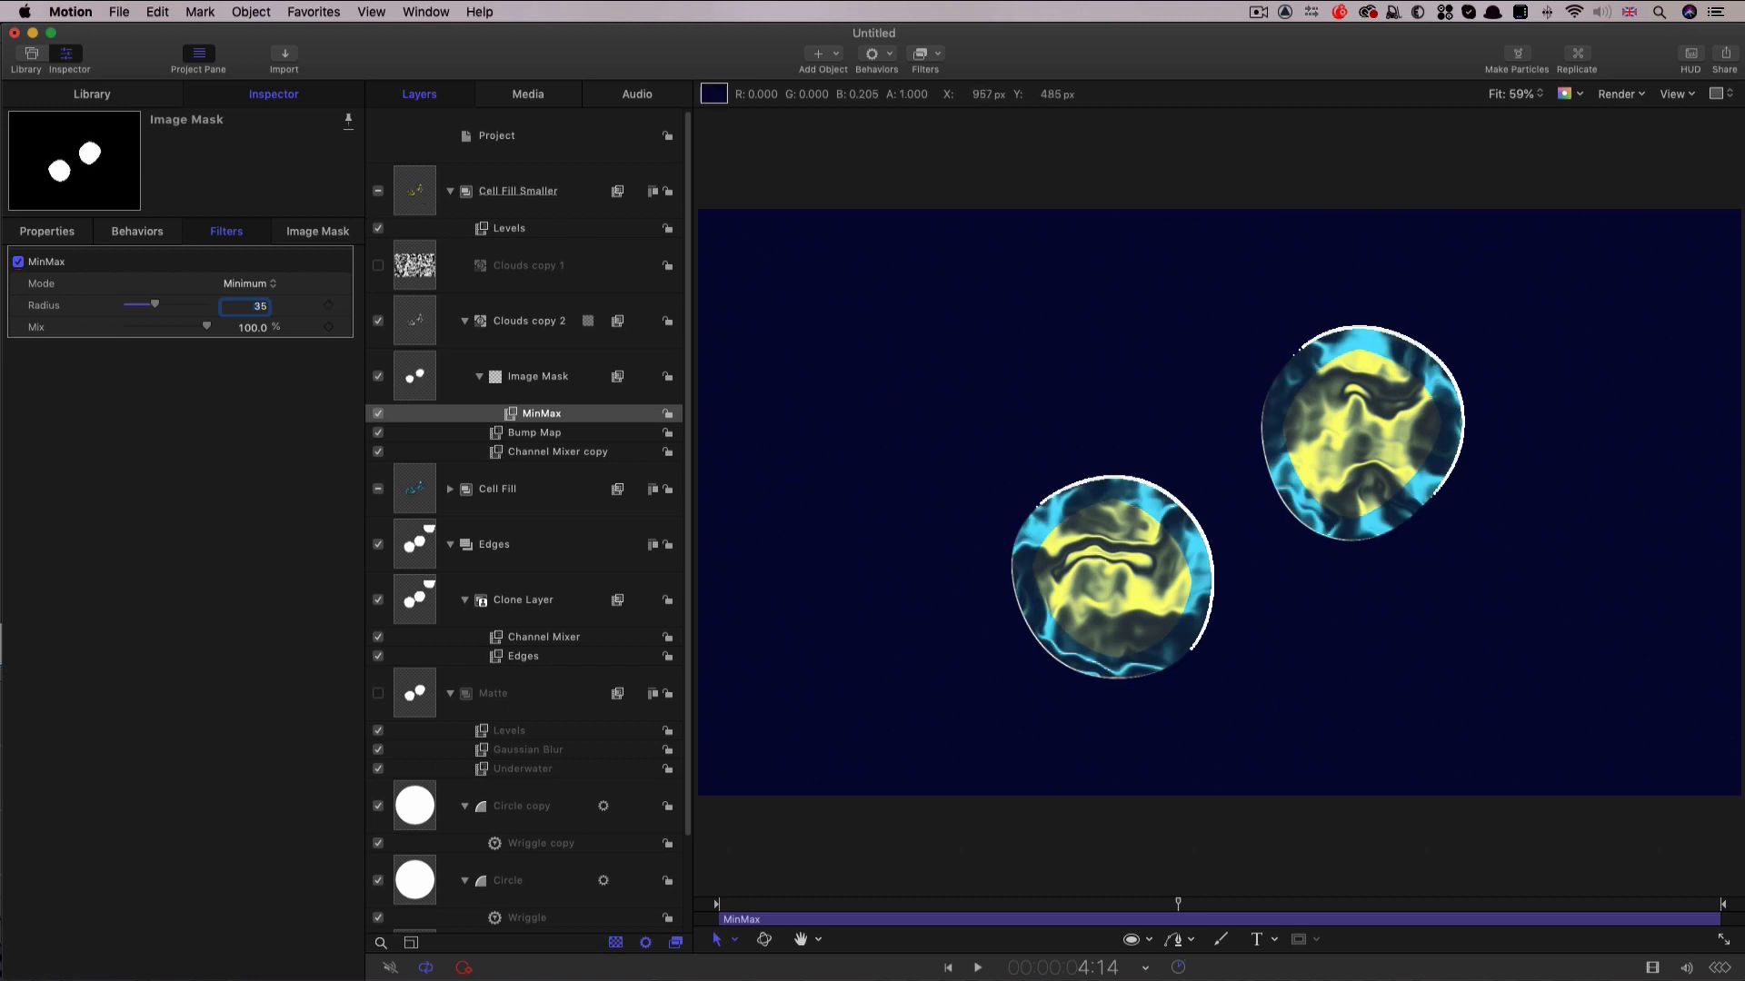
# Set the Cell Fill Smaller group's blend mode to Color Dodge and preview the animation.
pyautogui.click(435, 196)
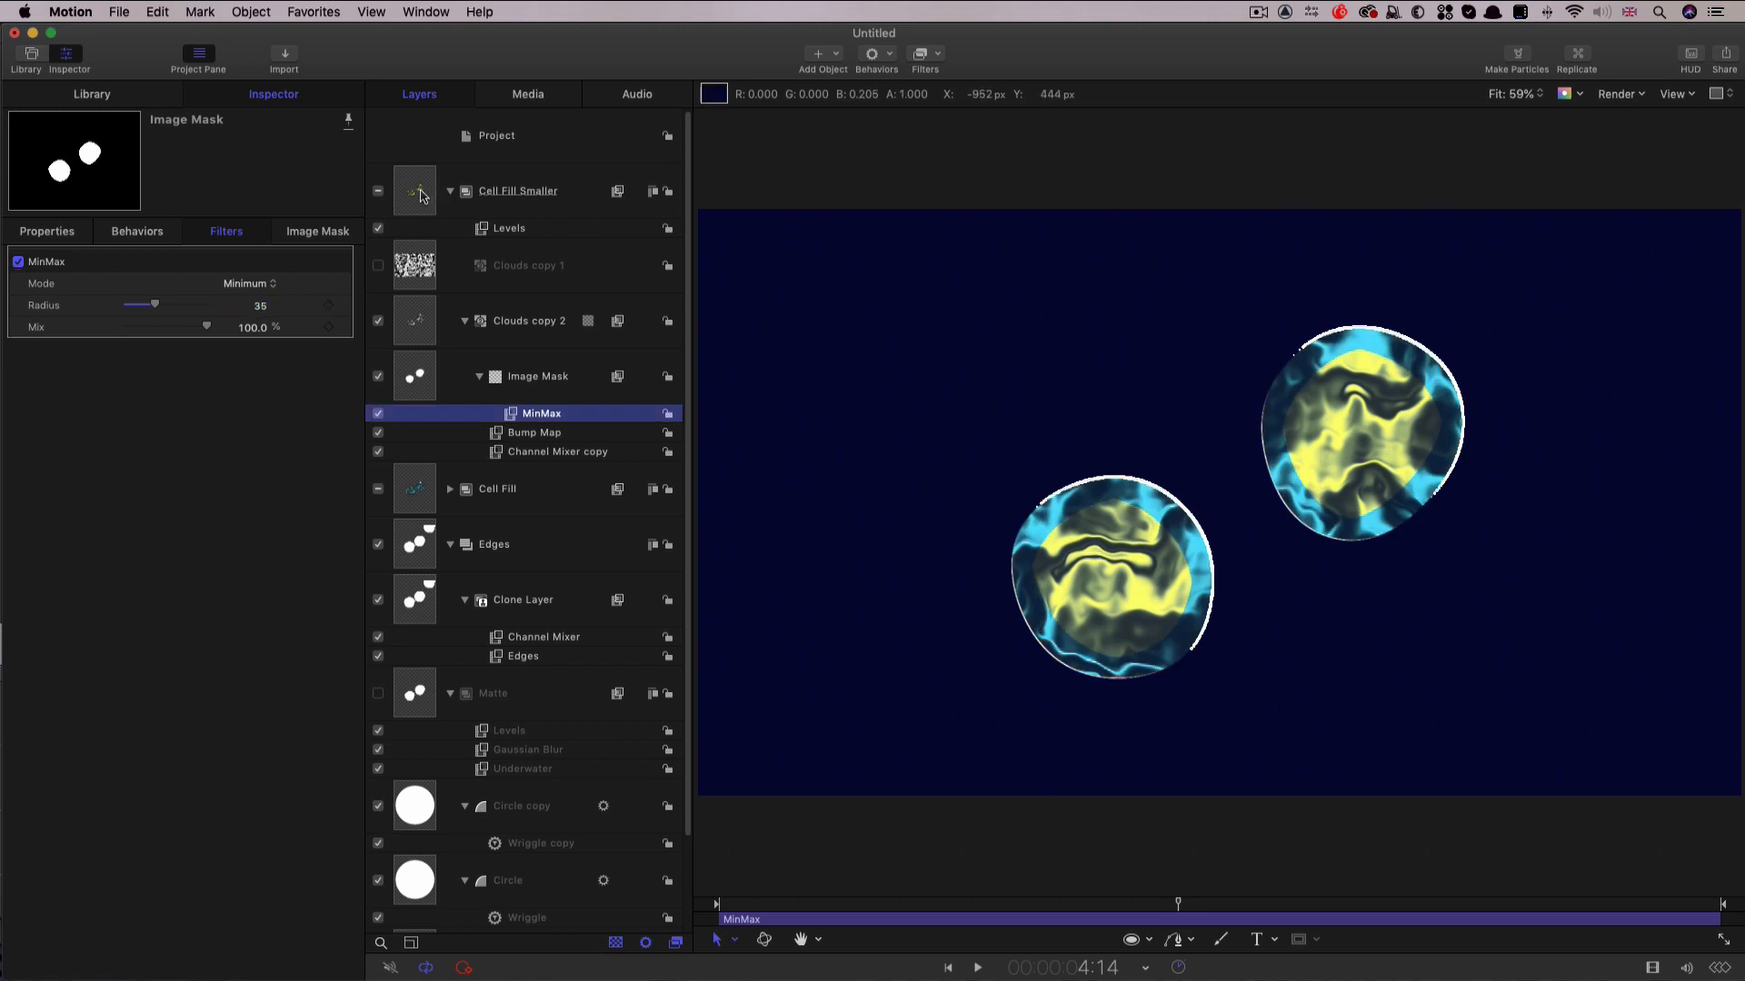
pyautogui.click(45, 234)
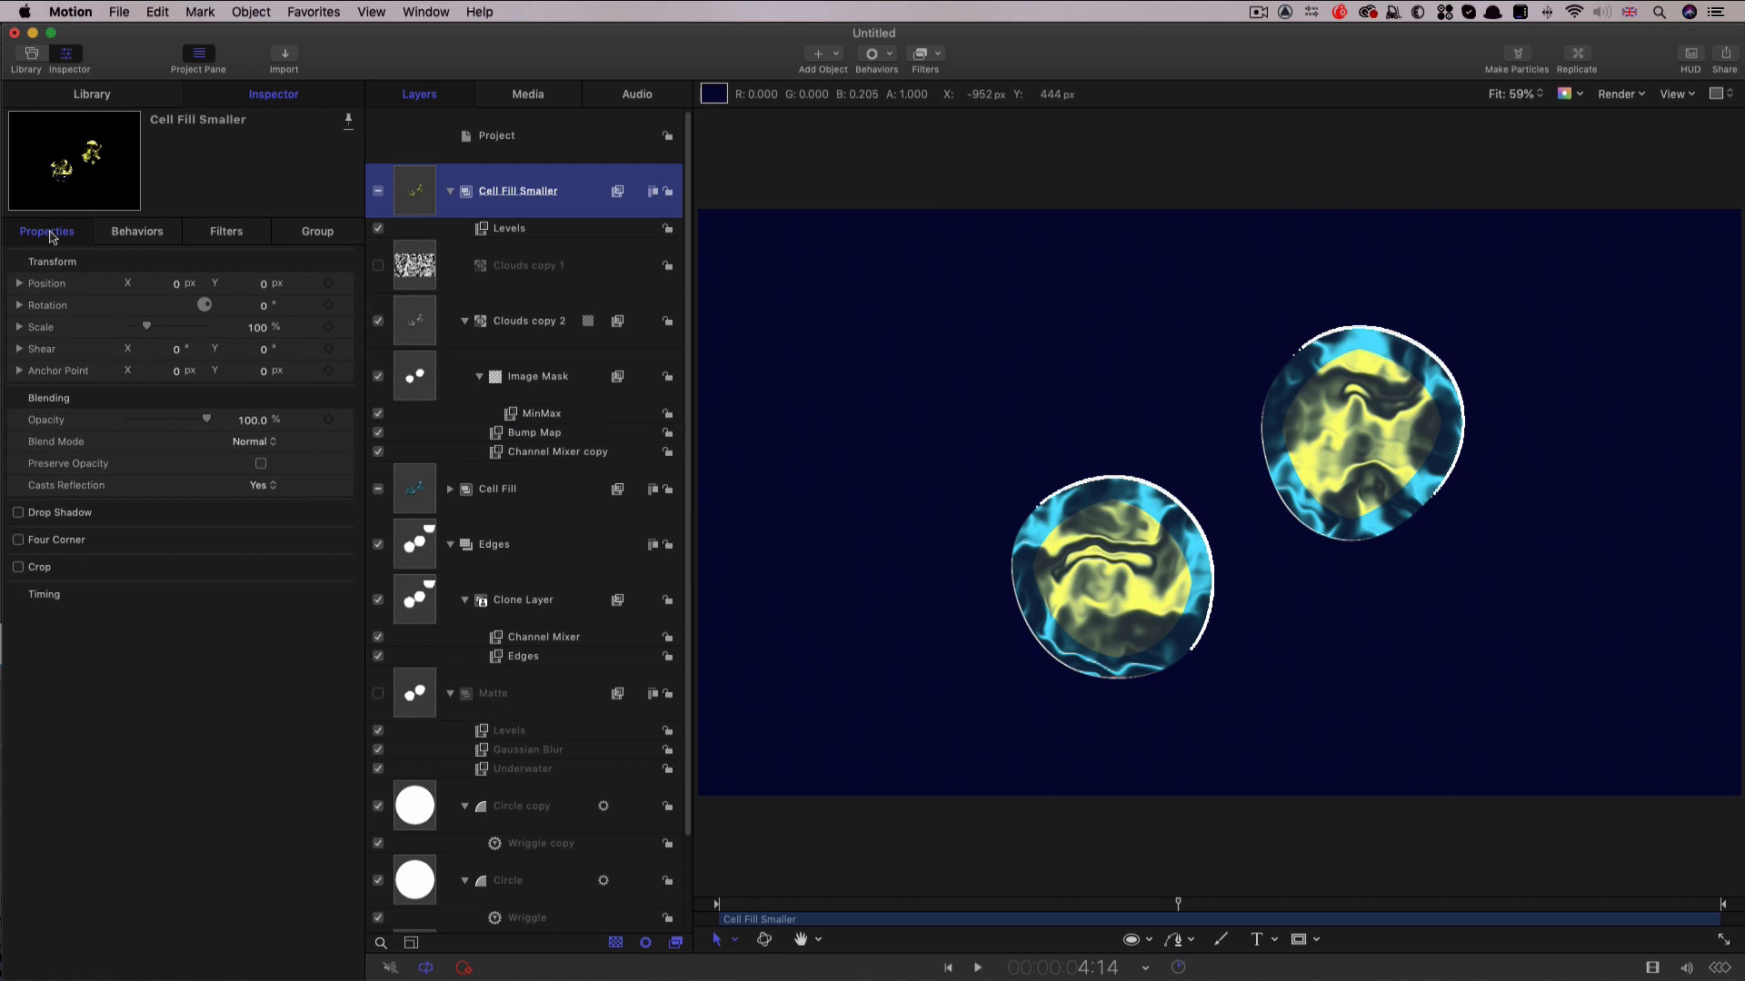
pyautogui.click(266, 442)
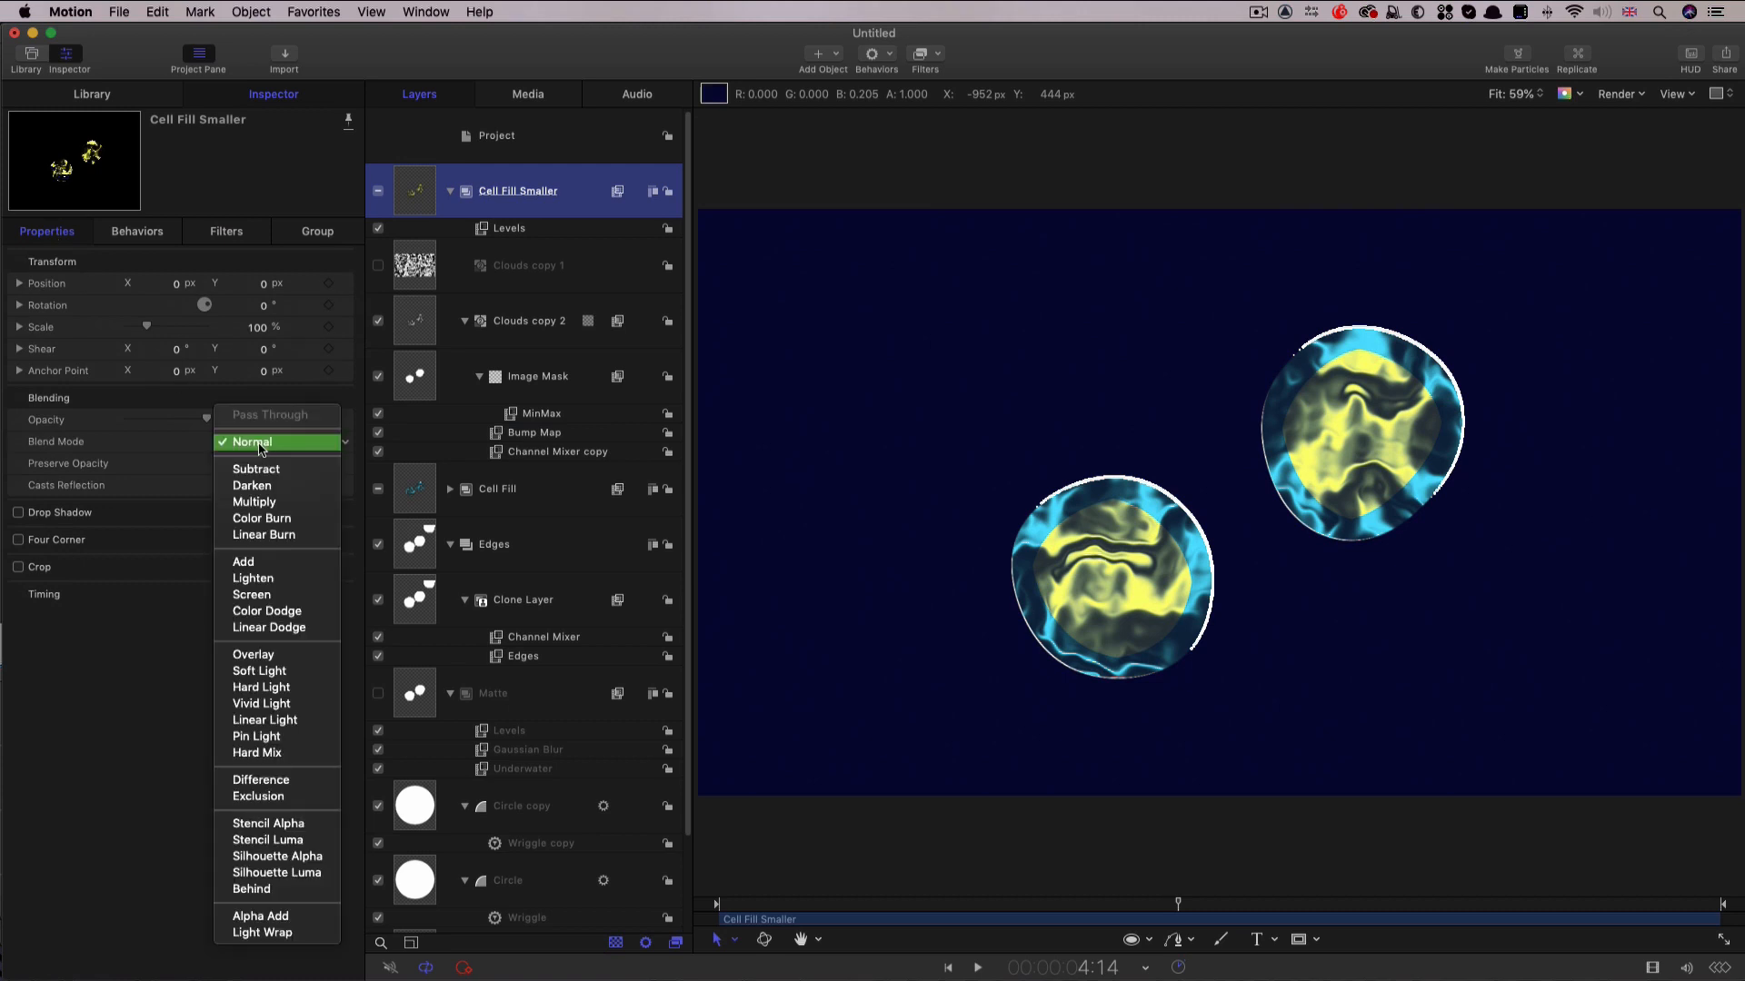
pyautogui.click(266, 611)
pyautogui.press('space')
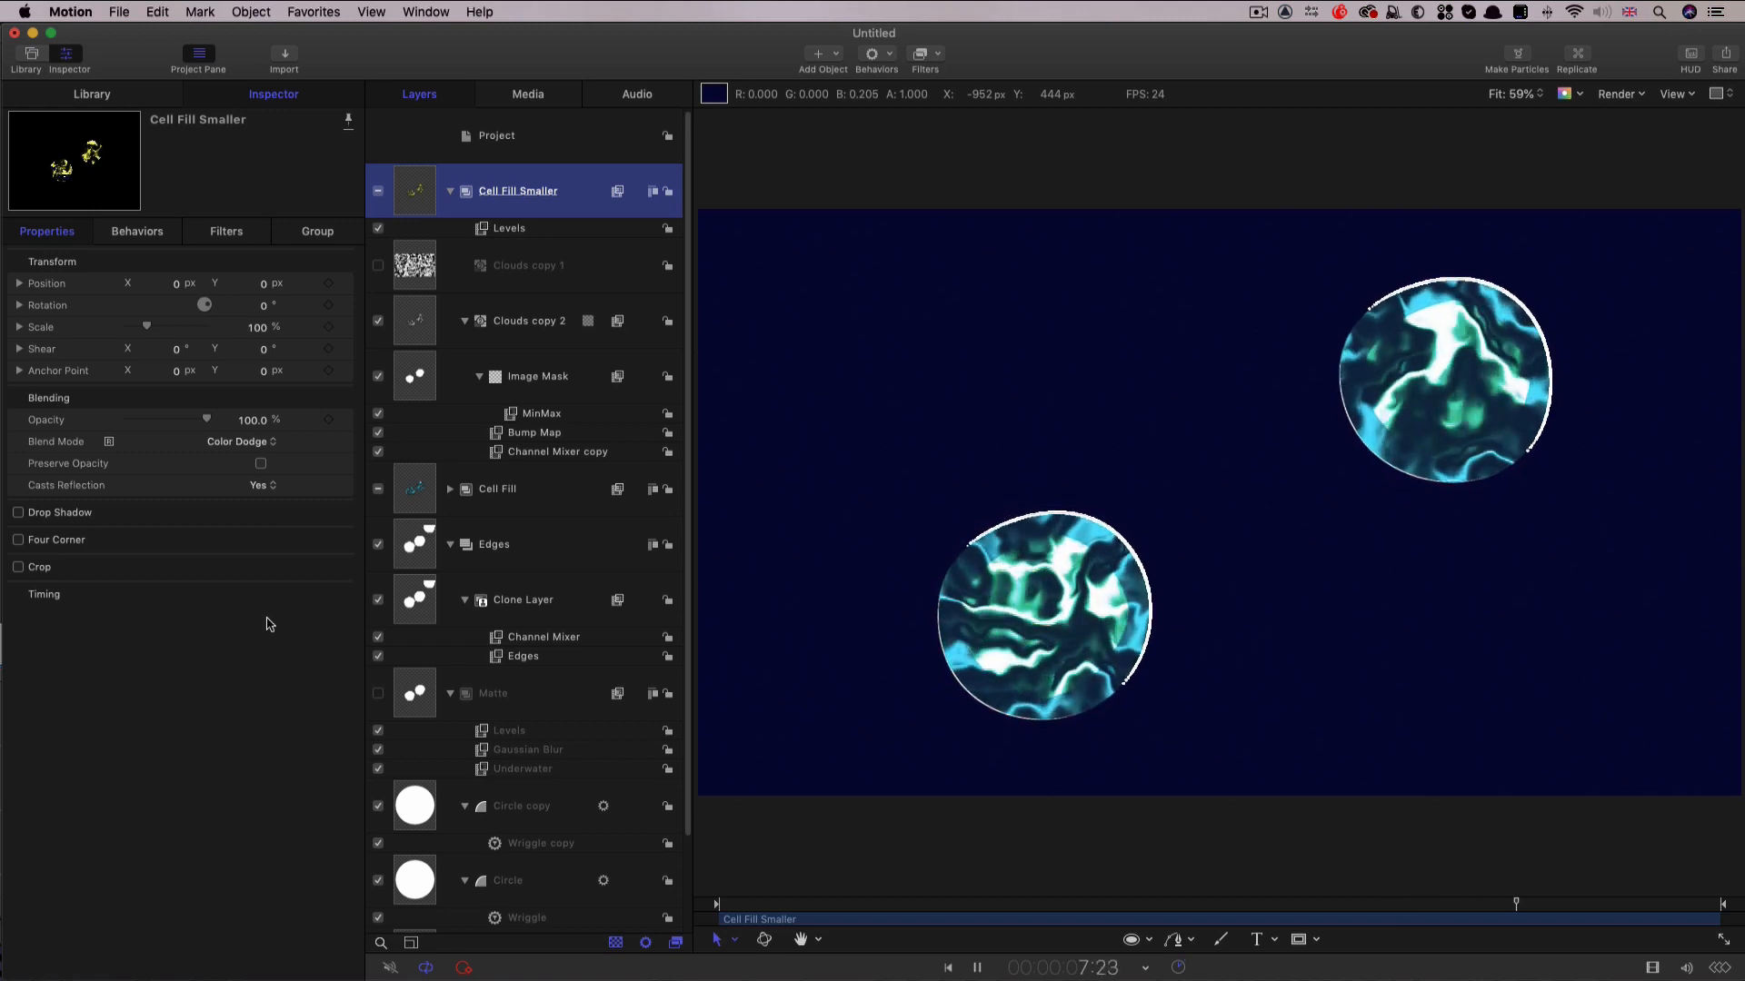
pyautogui.press('space')
# Add a Gaussian Blur filter to the Image Mask of Clouds copy 2 and set its amount to 65.
pyautogui.click(965, 553)
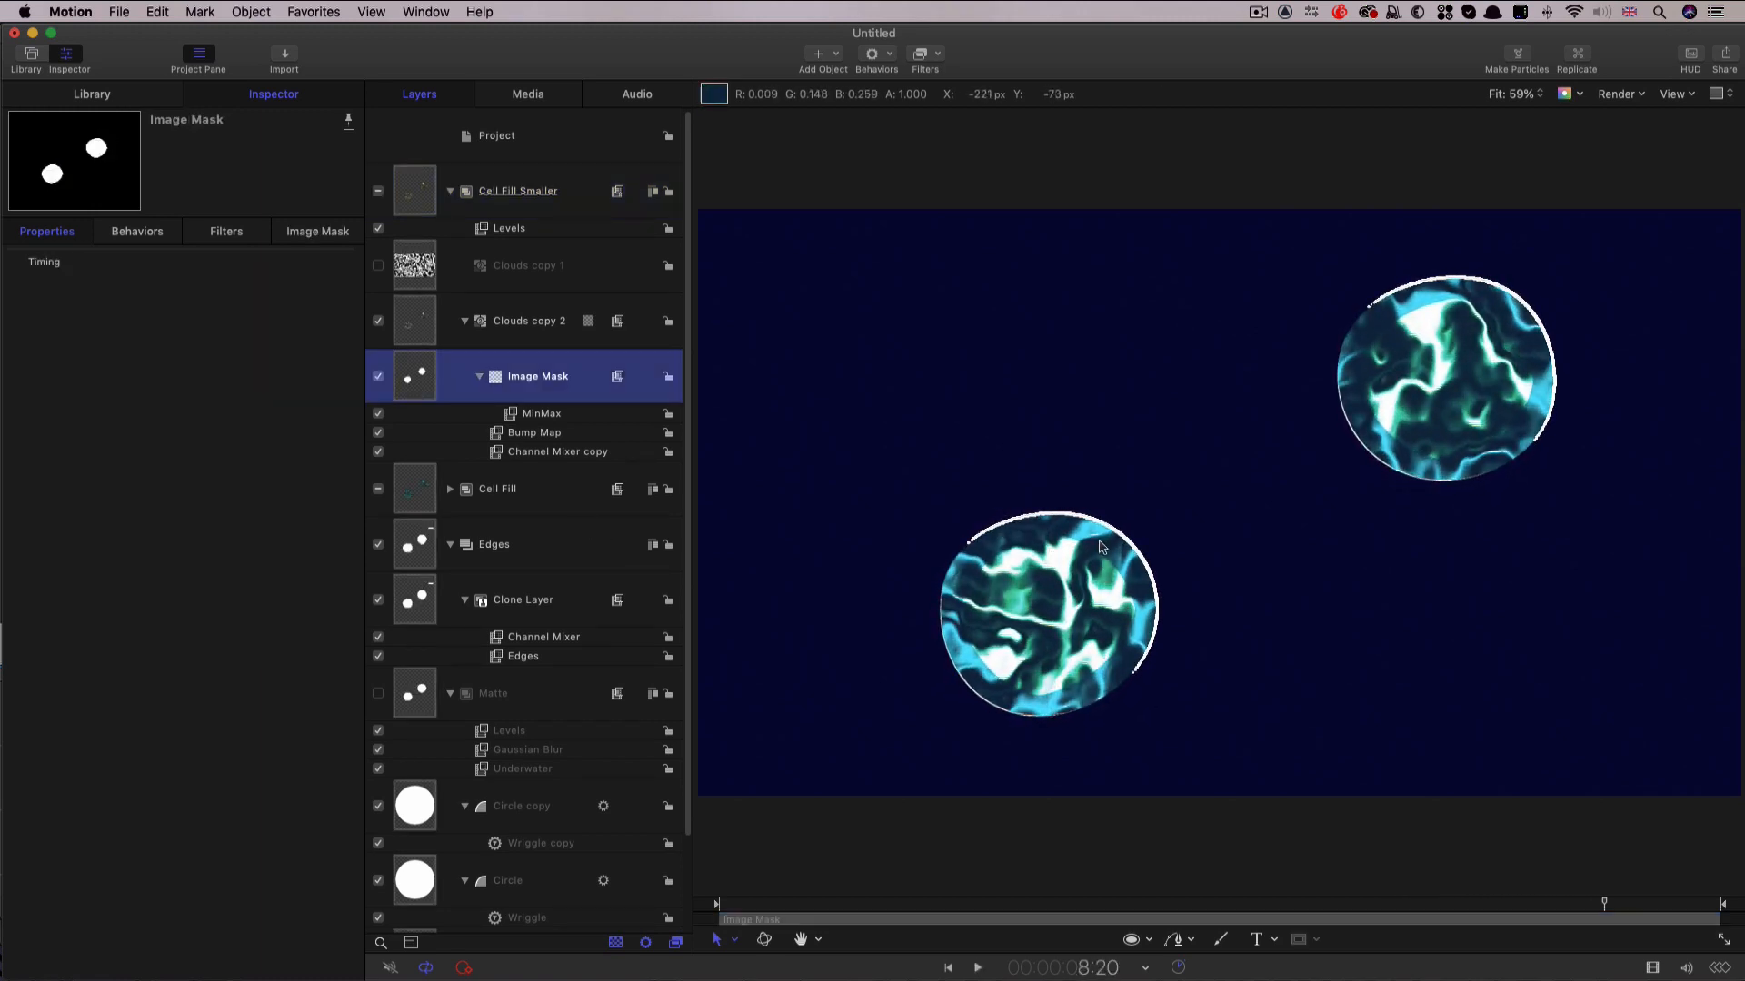
pyautogui.click(920, 55)
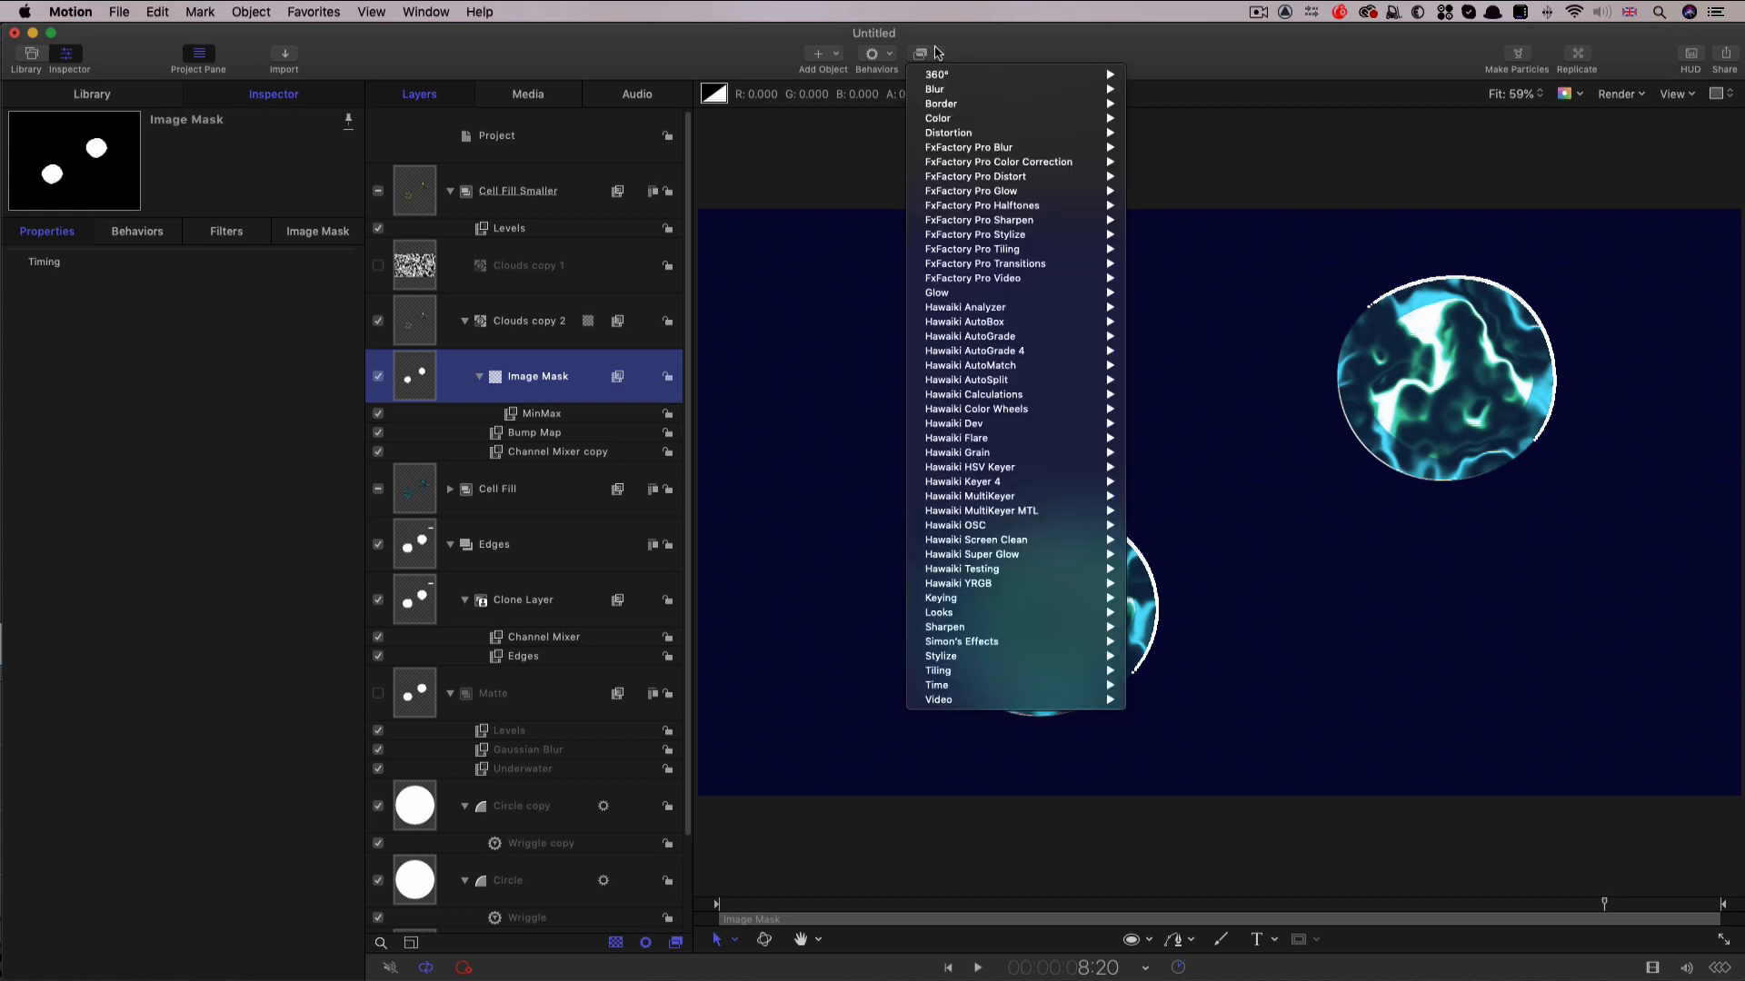
pyautogui.moveTo(945, 89)
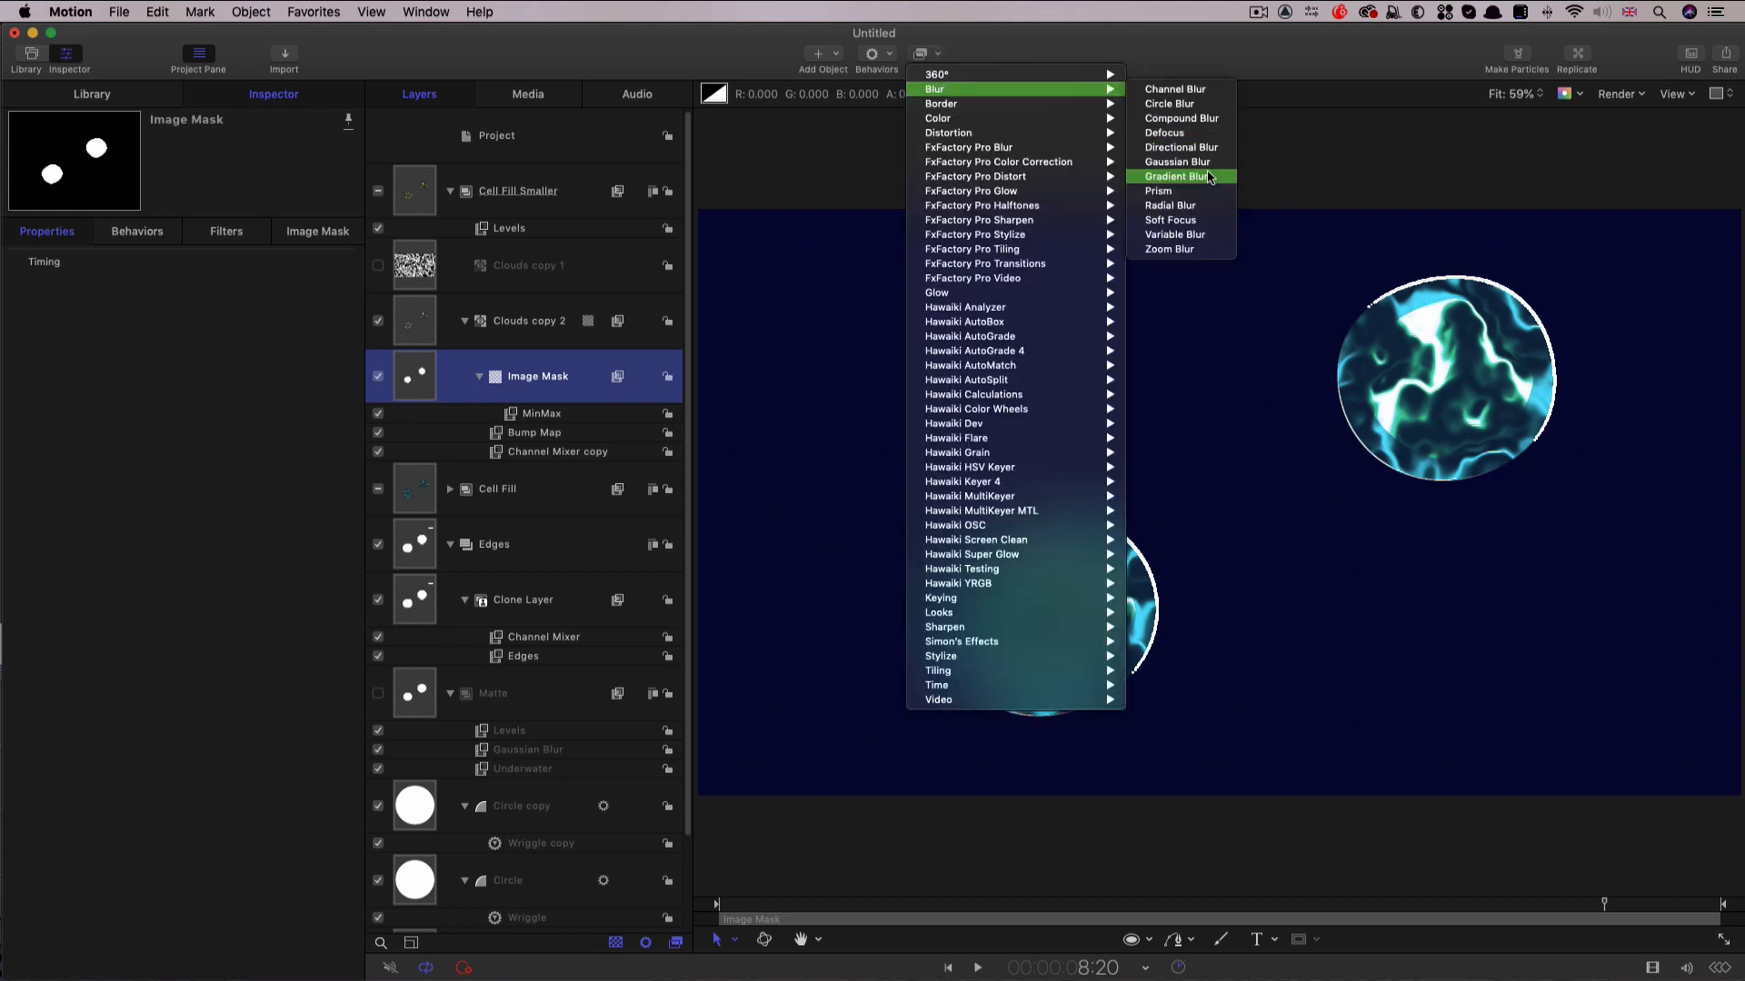
pyautogui.click(1178, 163)
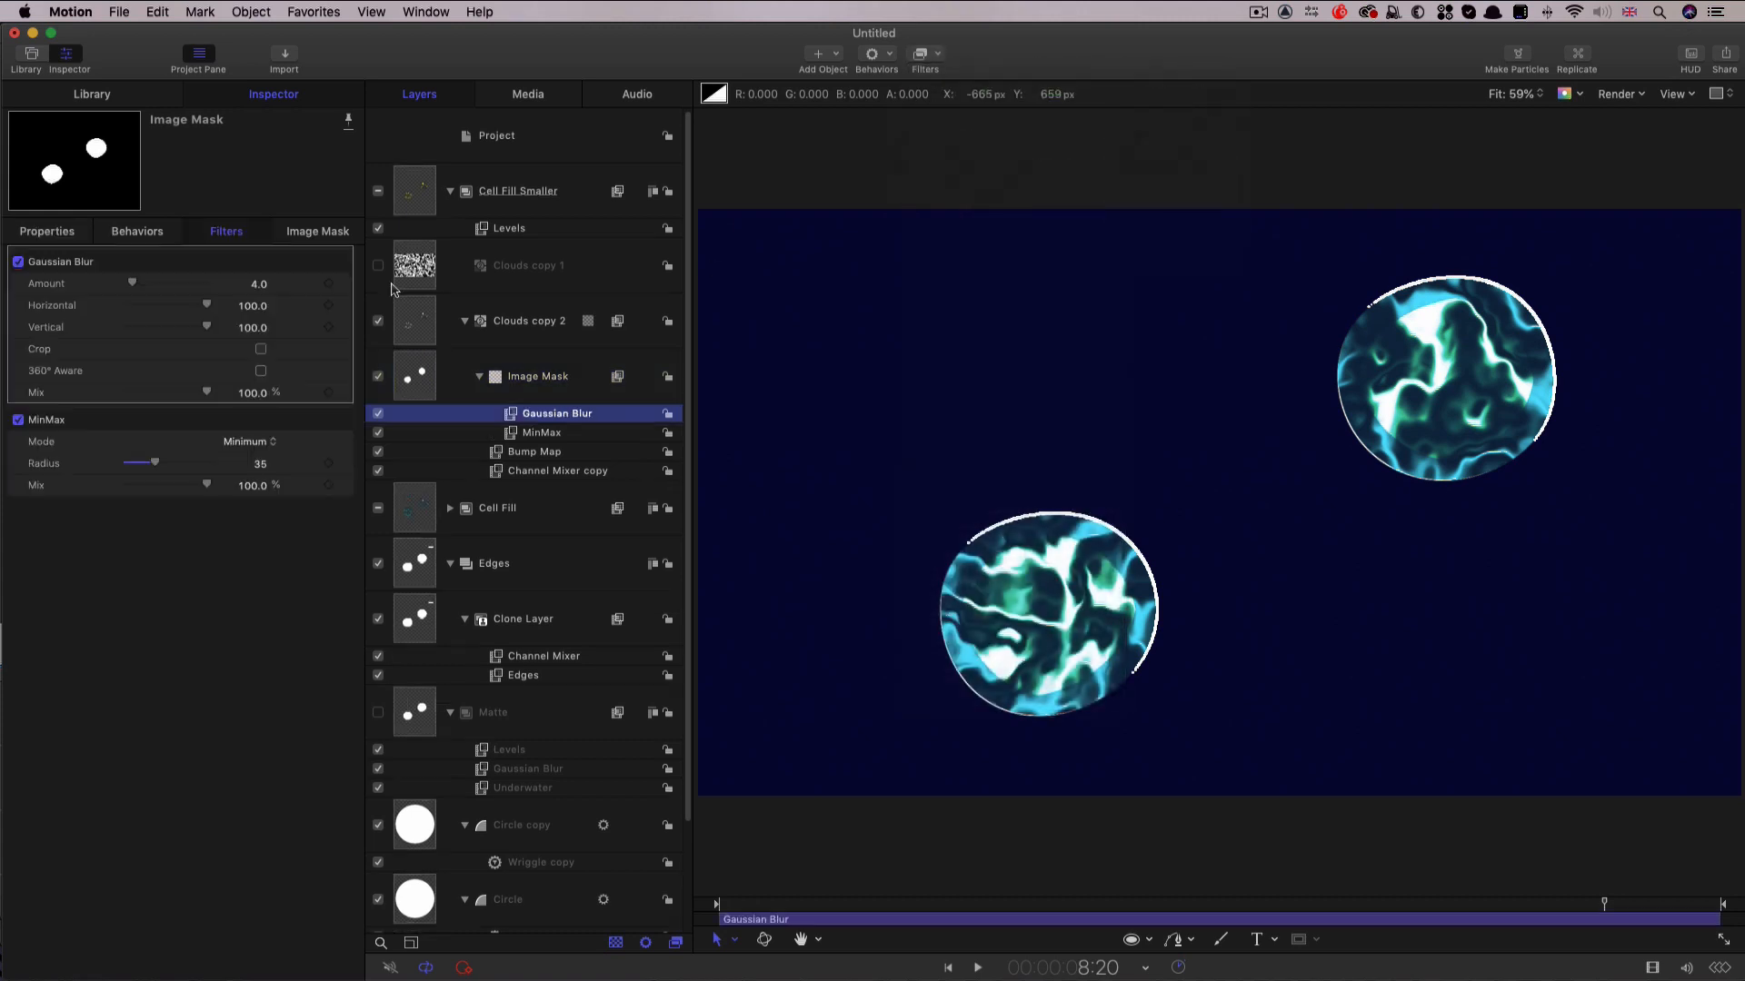
pyautogui.click(259, 285)
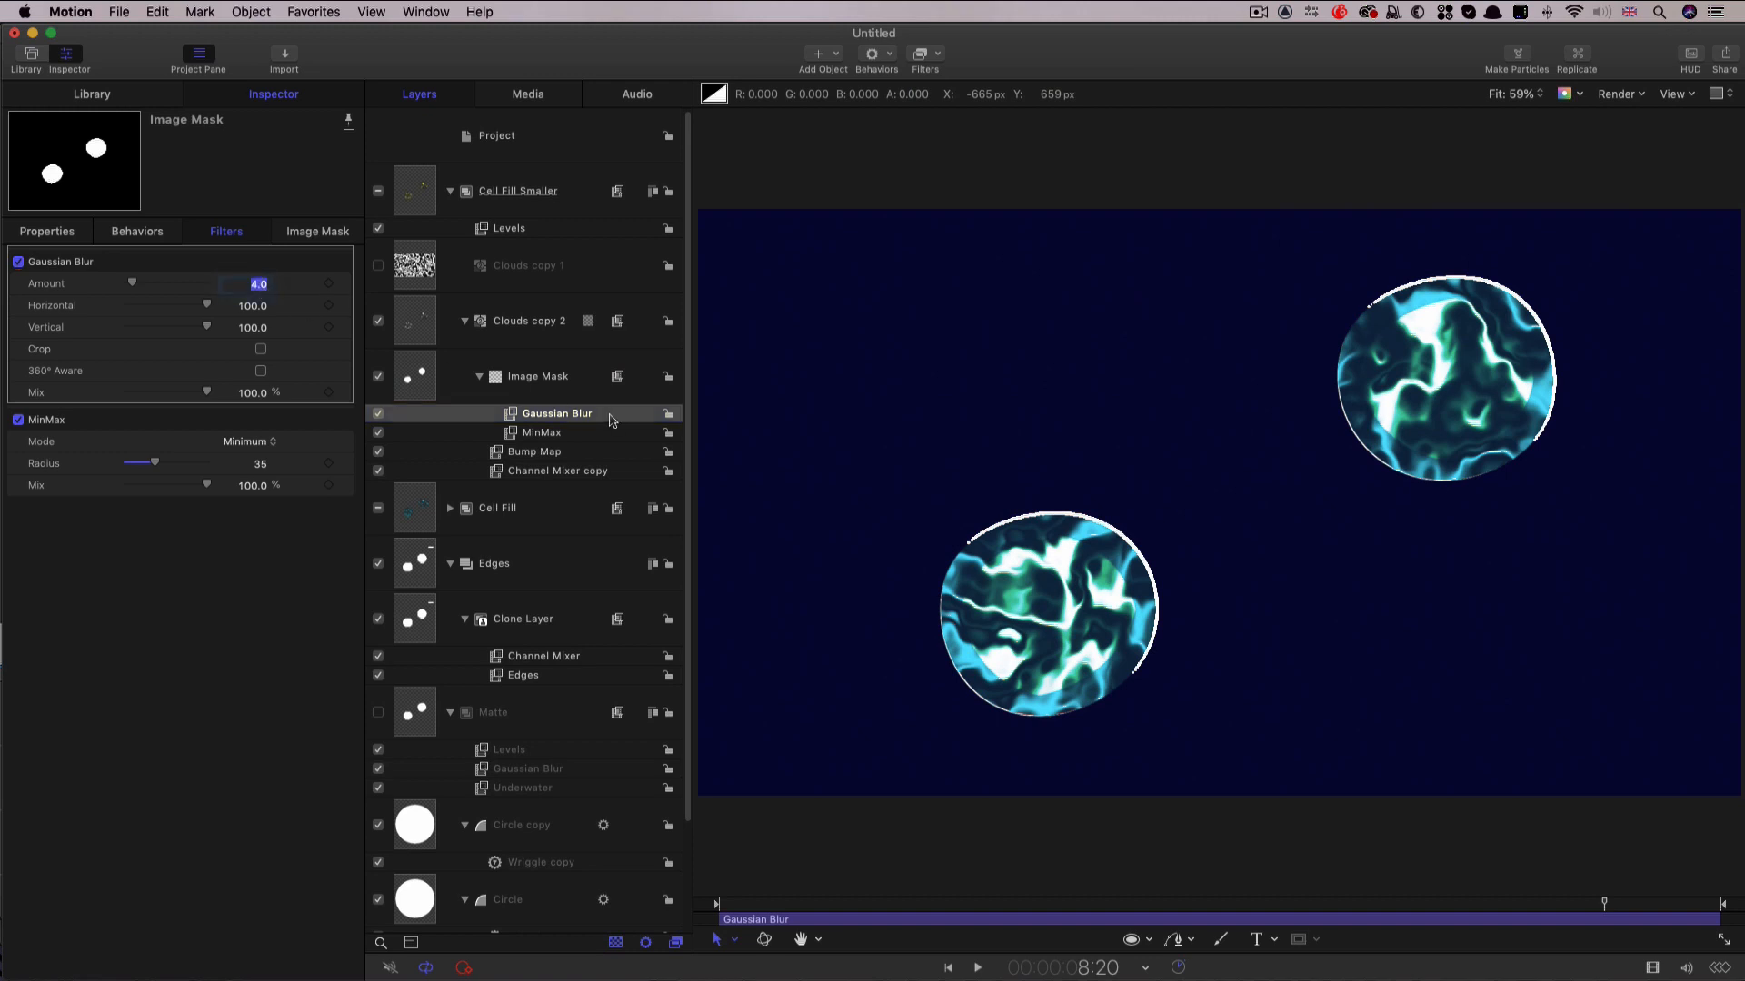
pyautogui.write('65')
pyautogui.press('Return')
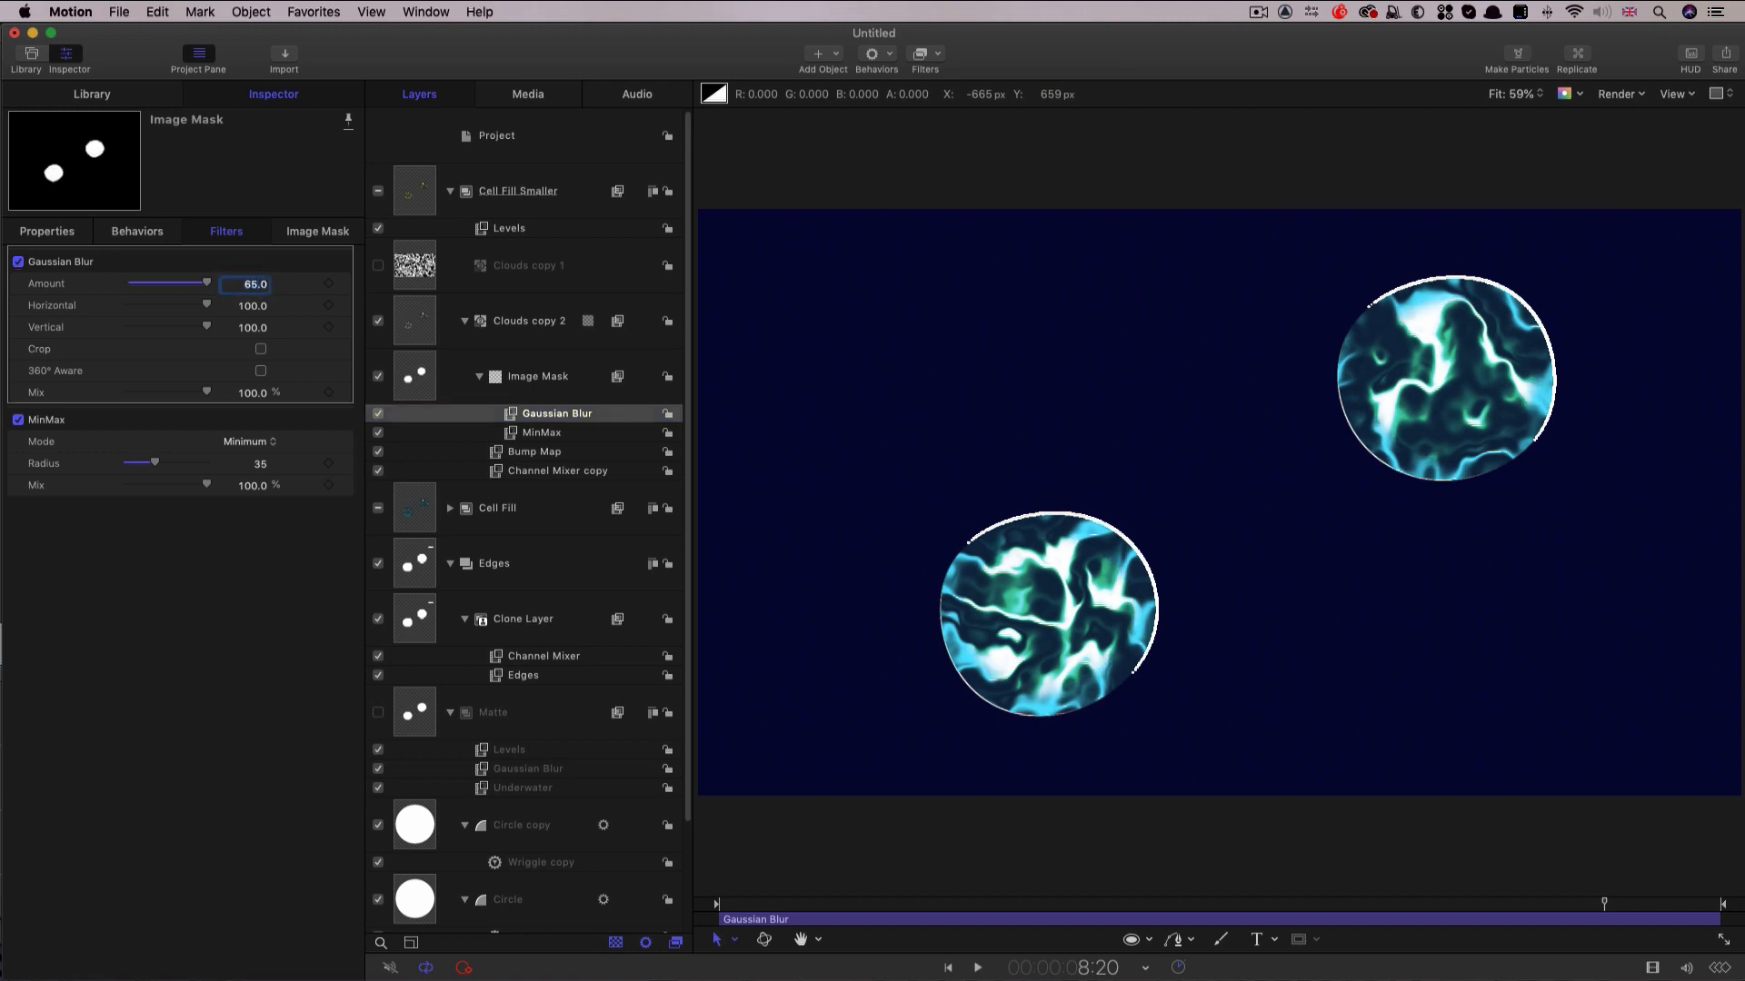
# Set the generator speed of Clouds copy 2 to 0.35 and preview the animation.
pyautogui.click(411, 321)
pyautogui.click(300, 232)
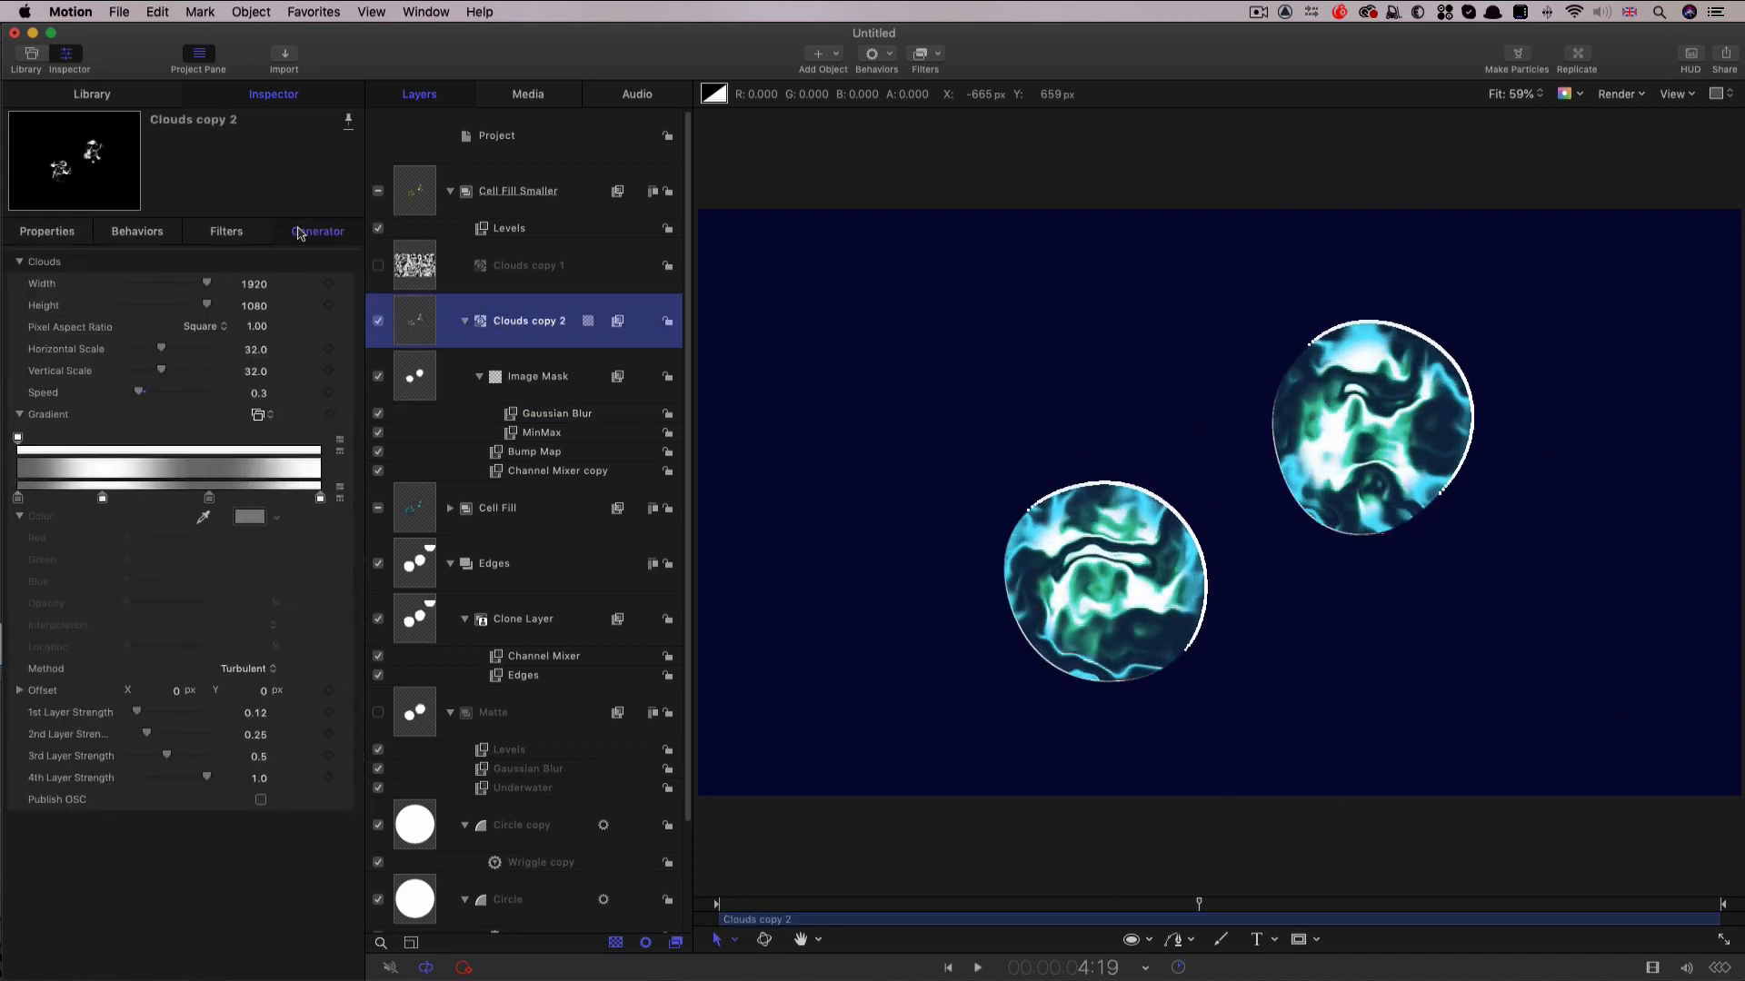
pyautogui.click(259, 393)
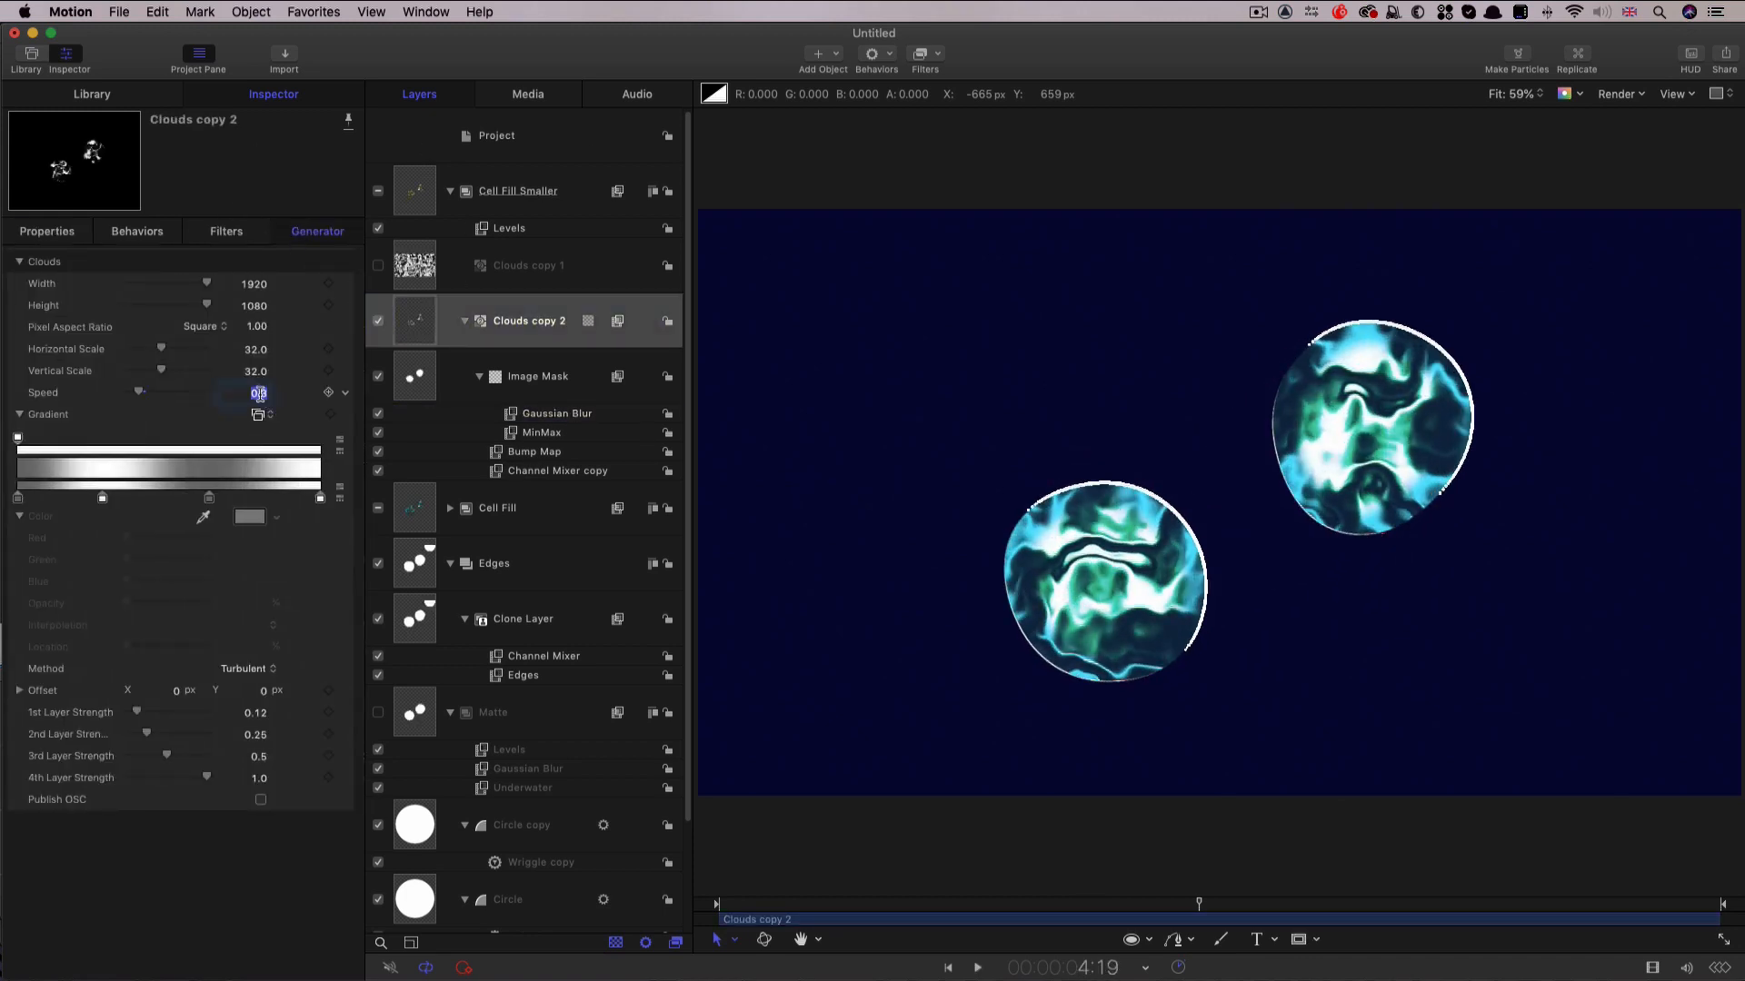
pyautogui.write('0.35')
pyautogui.press('Return')
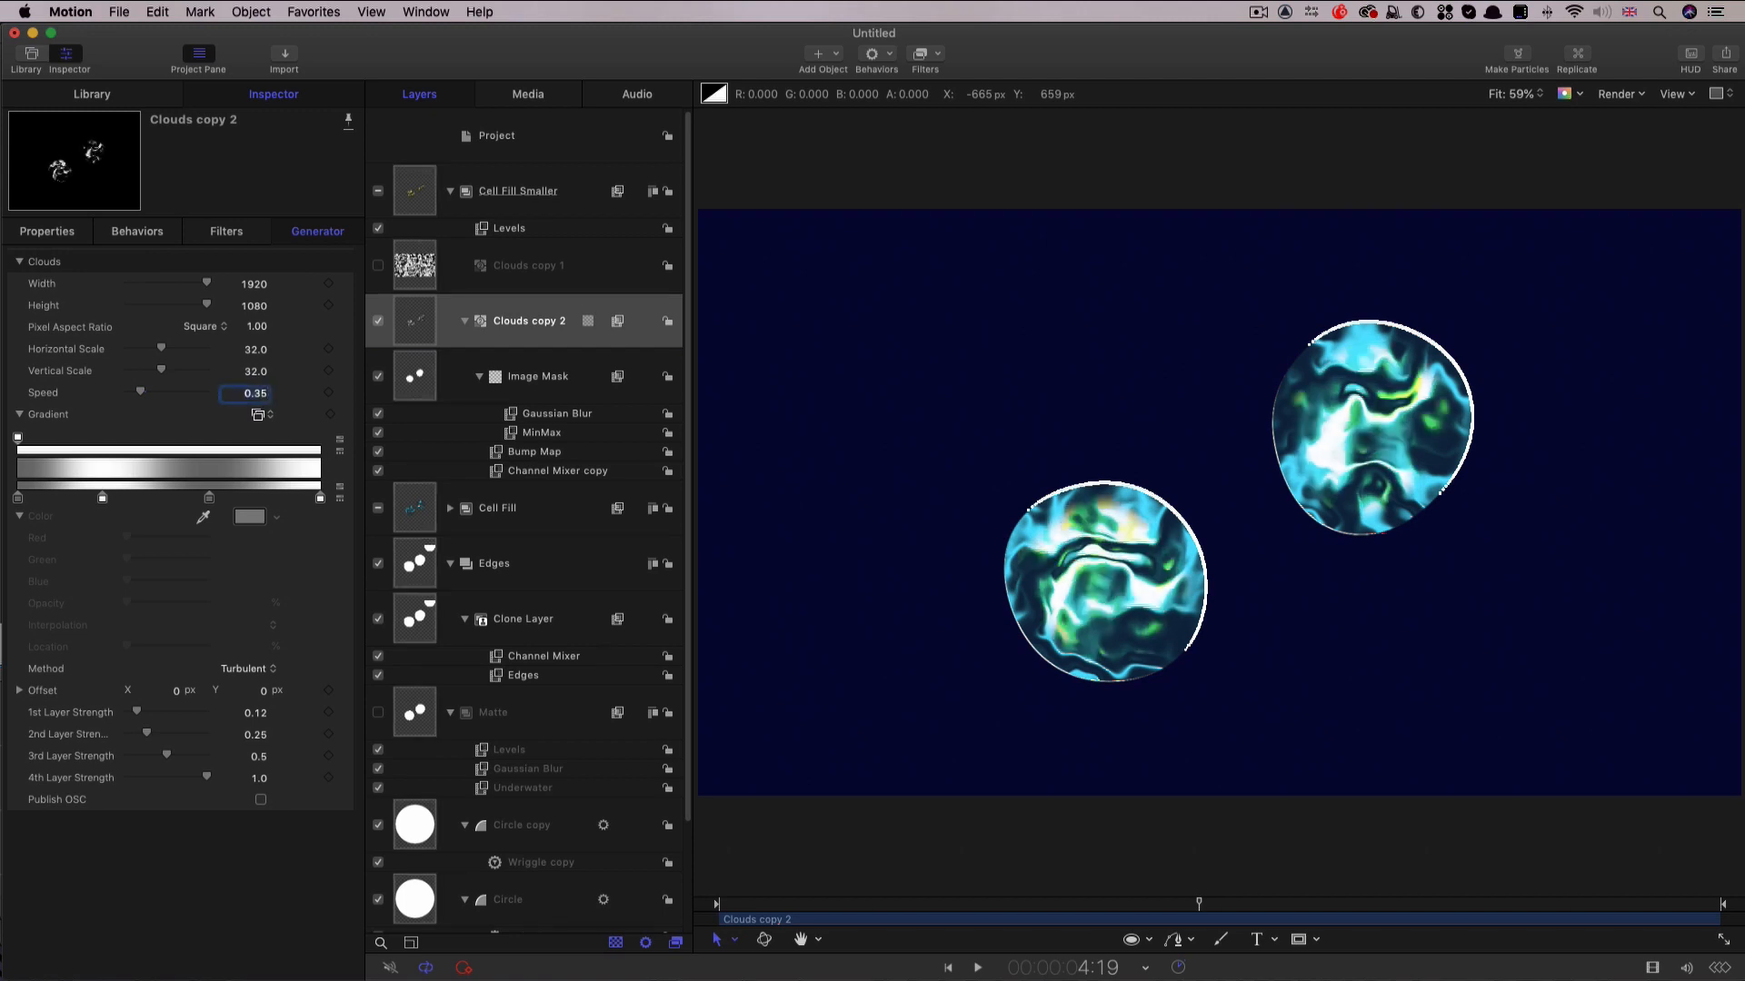
pyautogui.press('space')
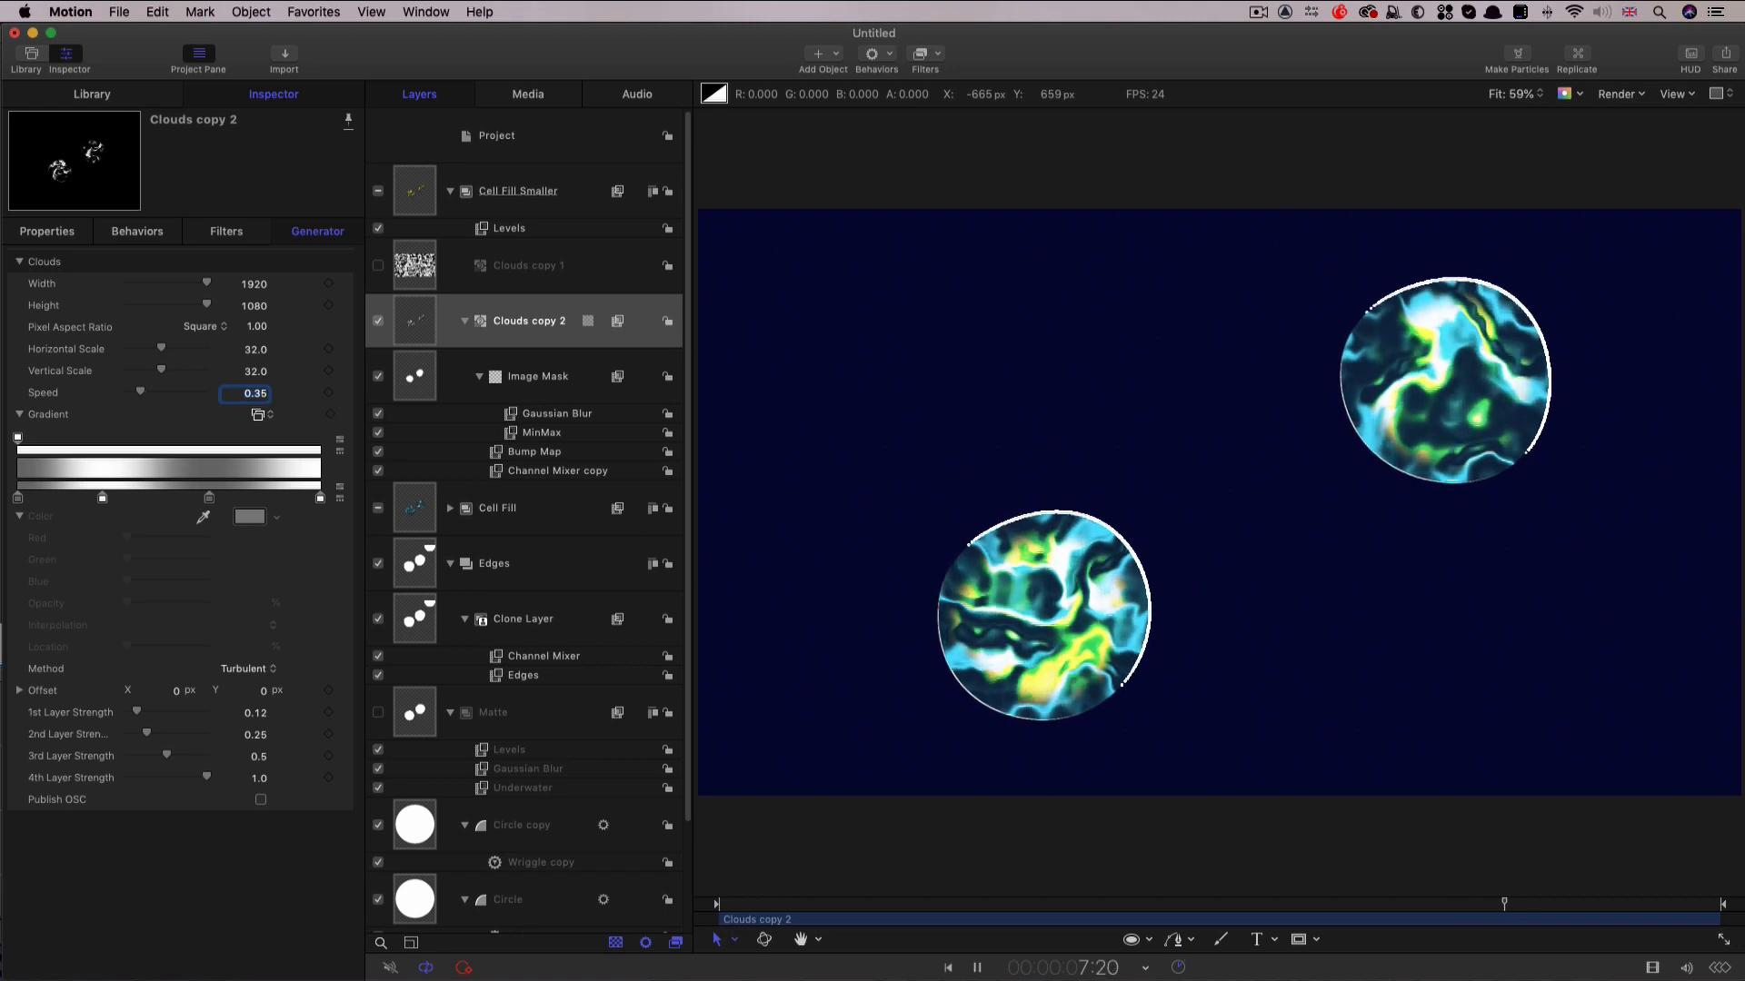
pyautogui.press('space')
# Set the generator speed of Clouds copy 2 to 0.31 and play the animation back.
pyautogui.write('1')
pyautogui.press('Return')
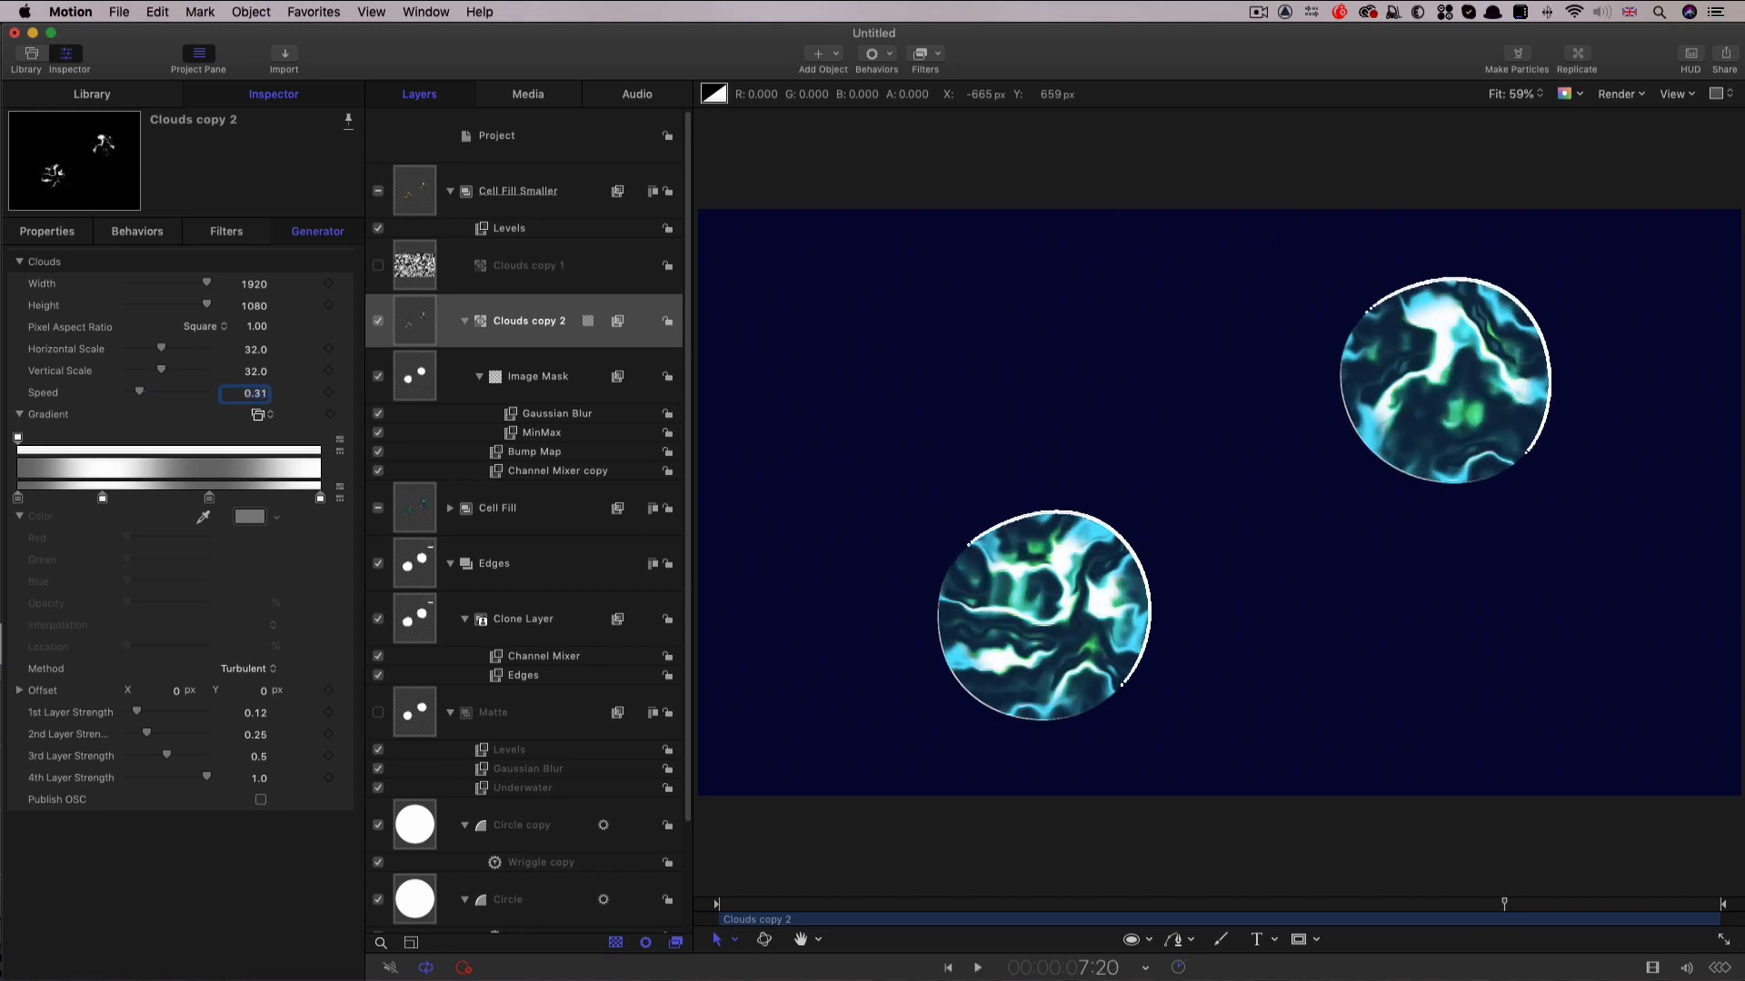
pyautogui.press('space')
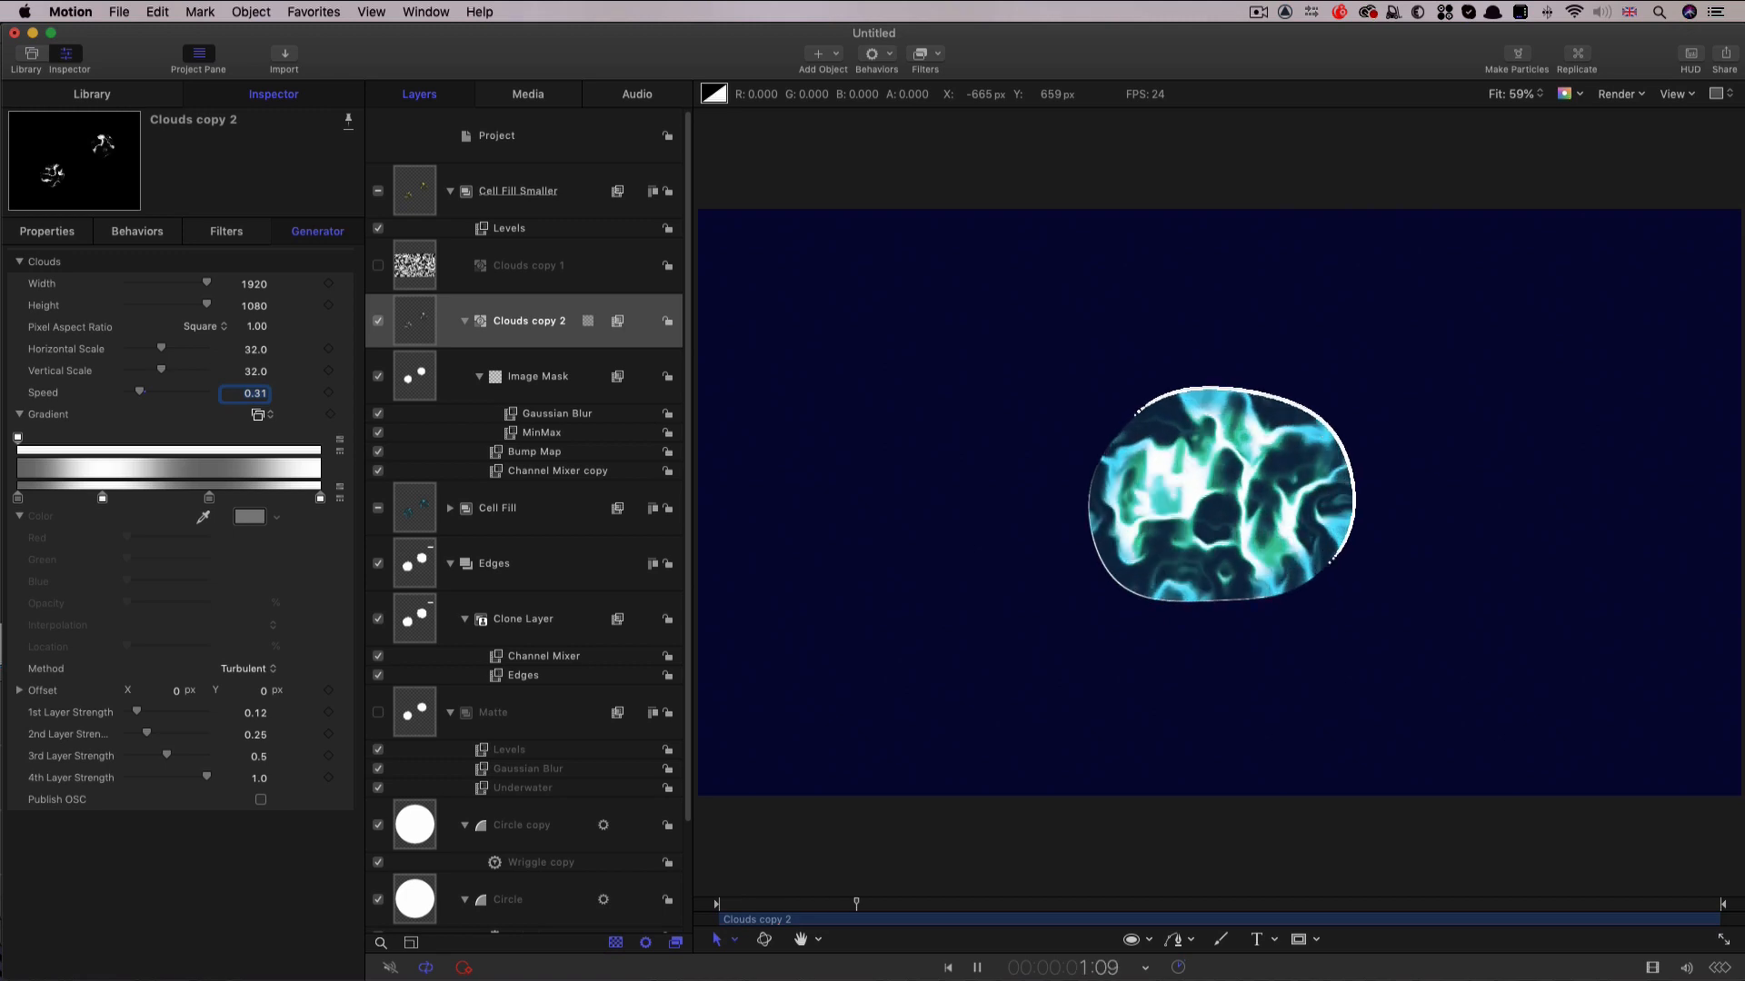
pyautogui.press('space')
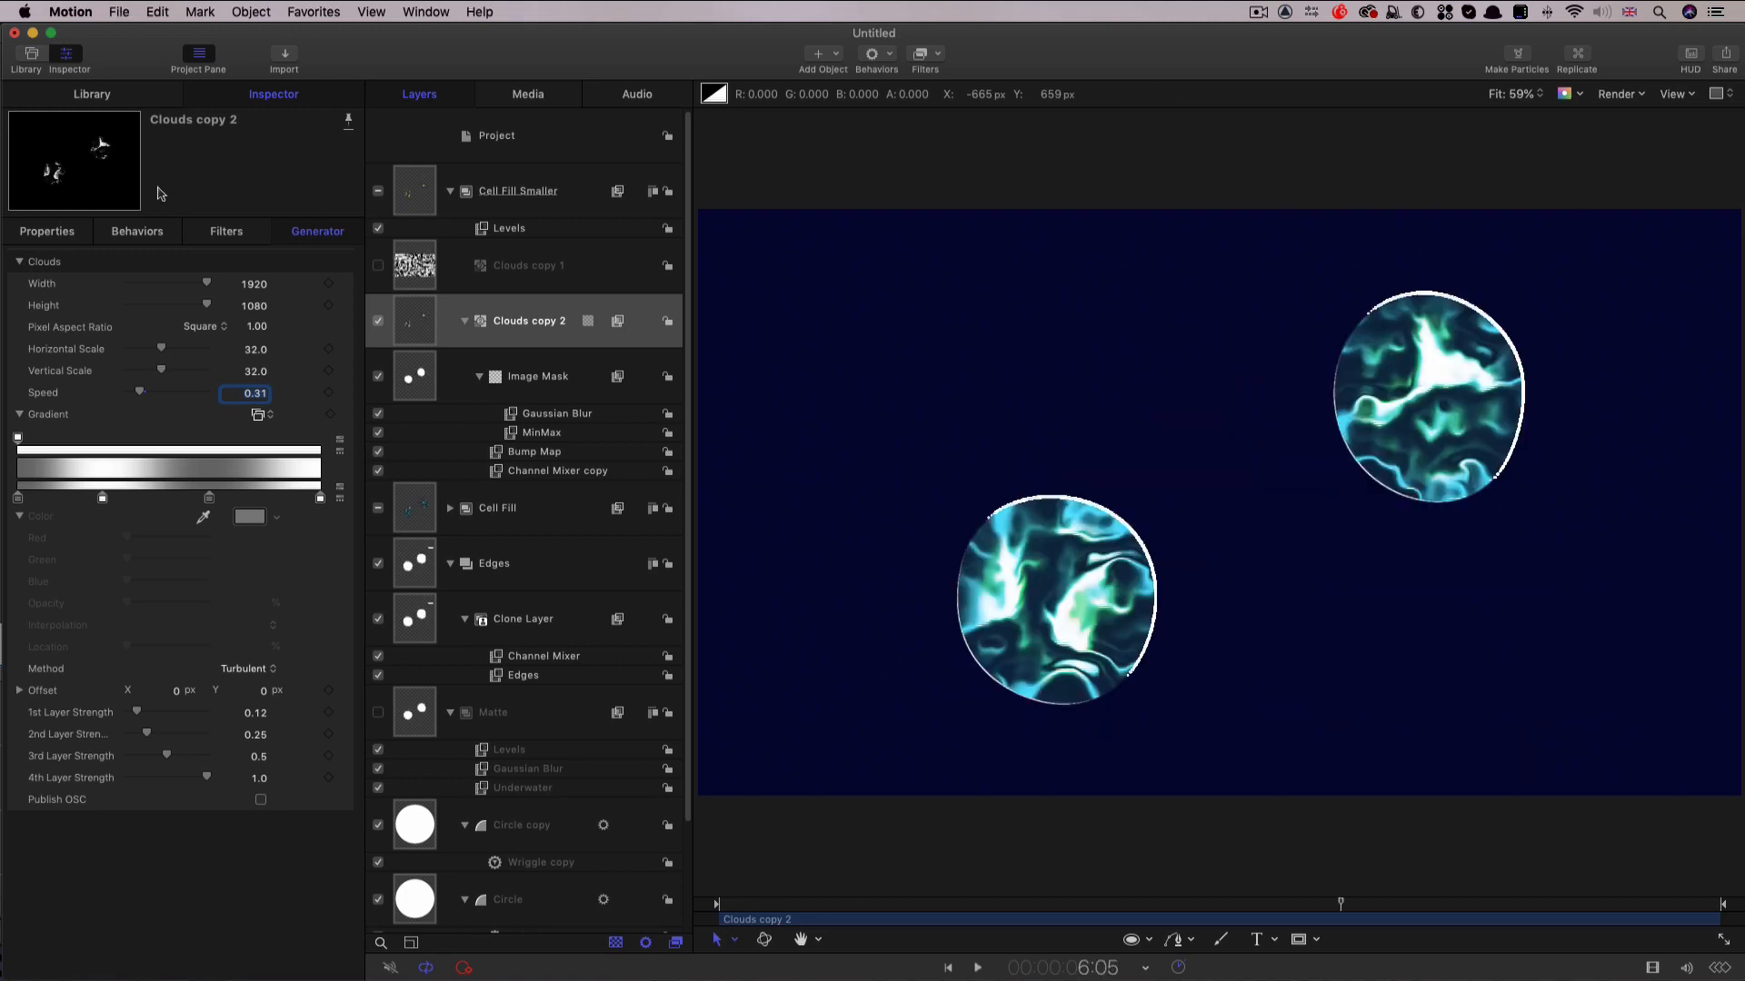
# Collapse the cell fill groups and create a new group at project level, above Cell Fill Smaller.
pyautogui.click(452, 191)
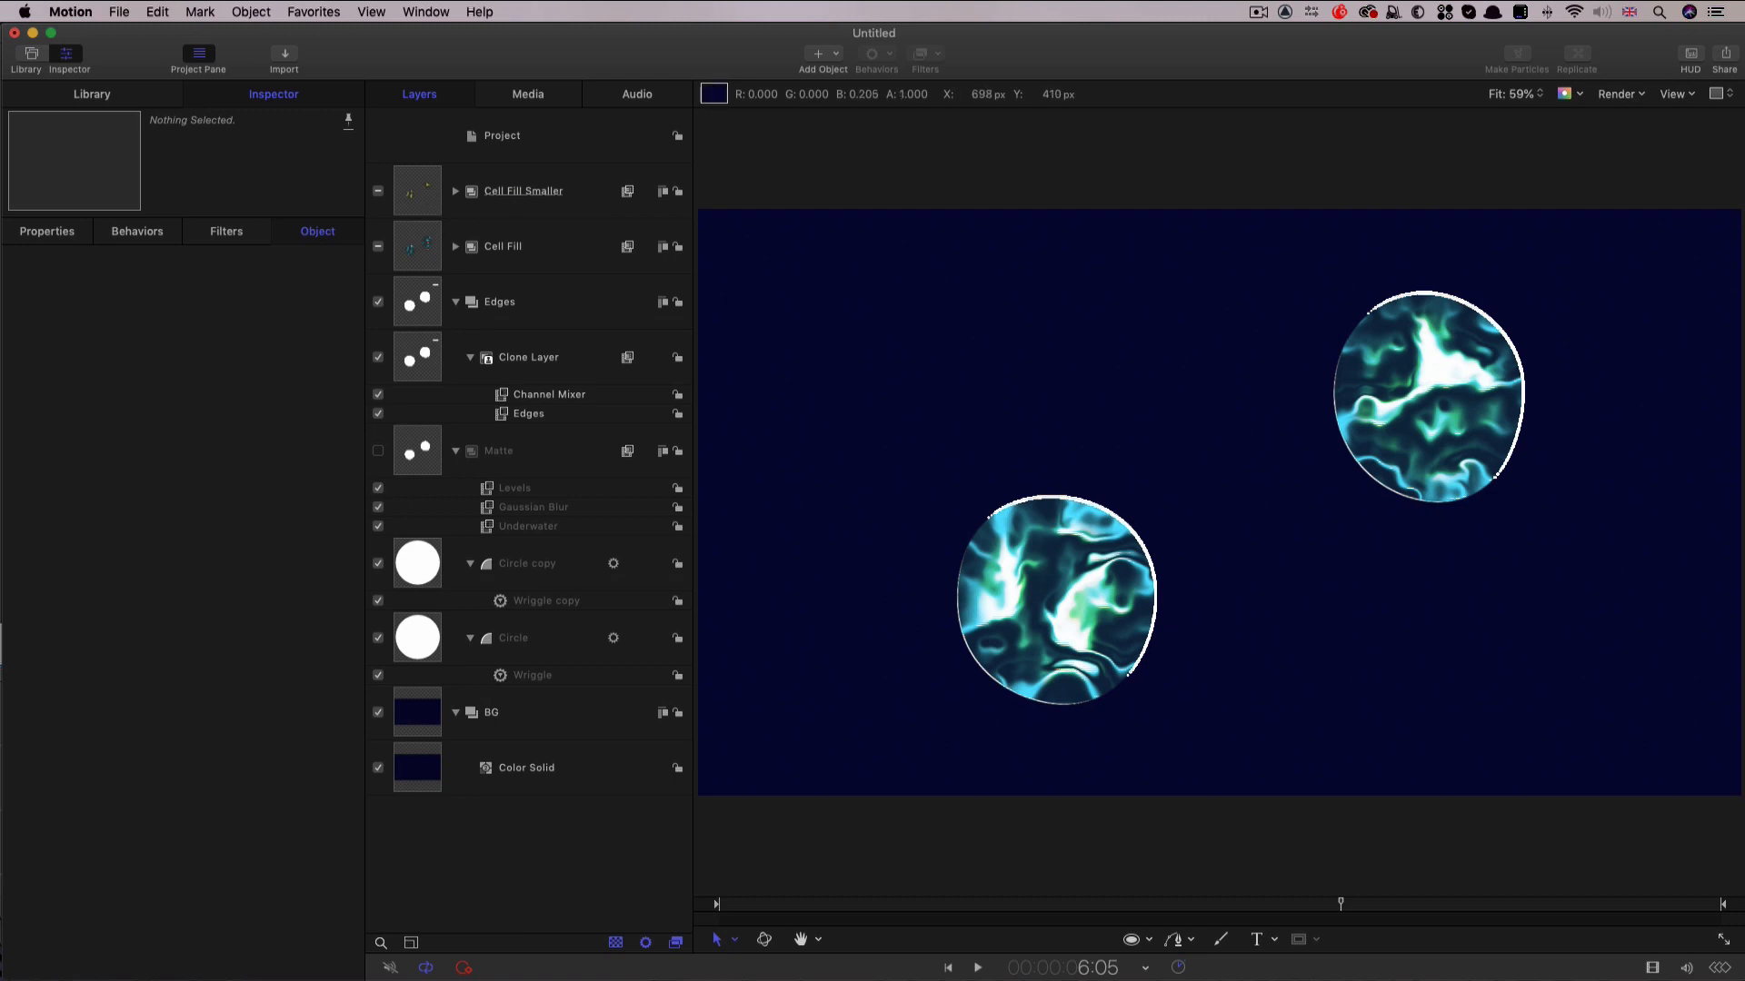
pyautogui.click(524, 139)
pyautogui.rightClick(573, 138)
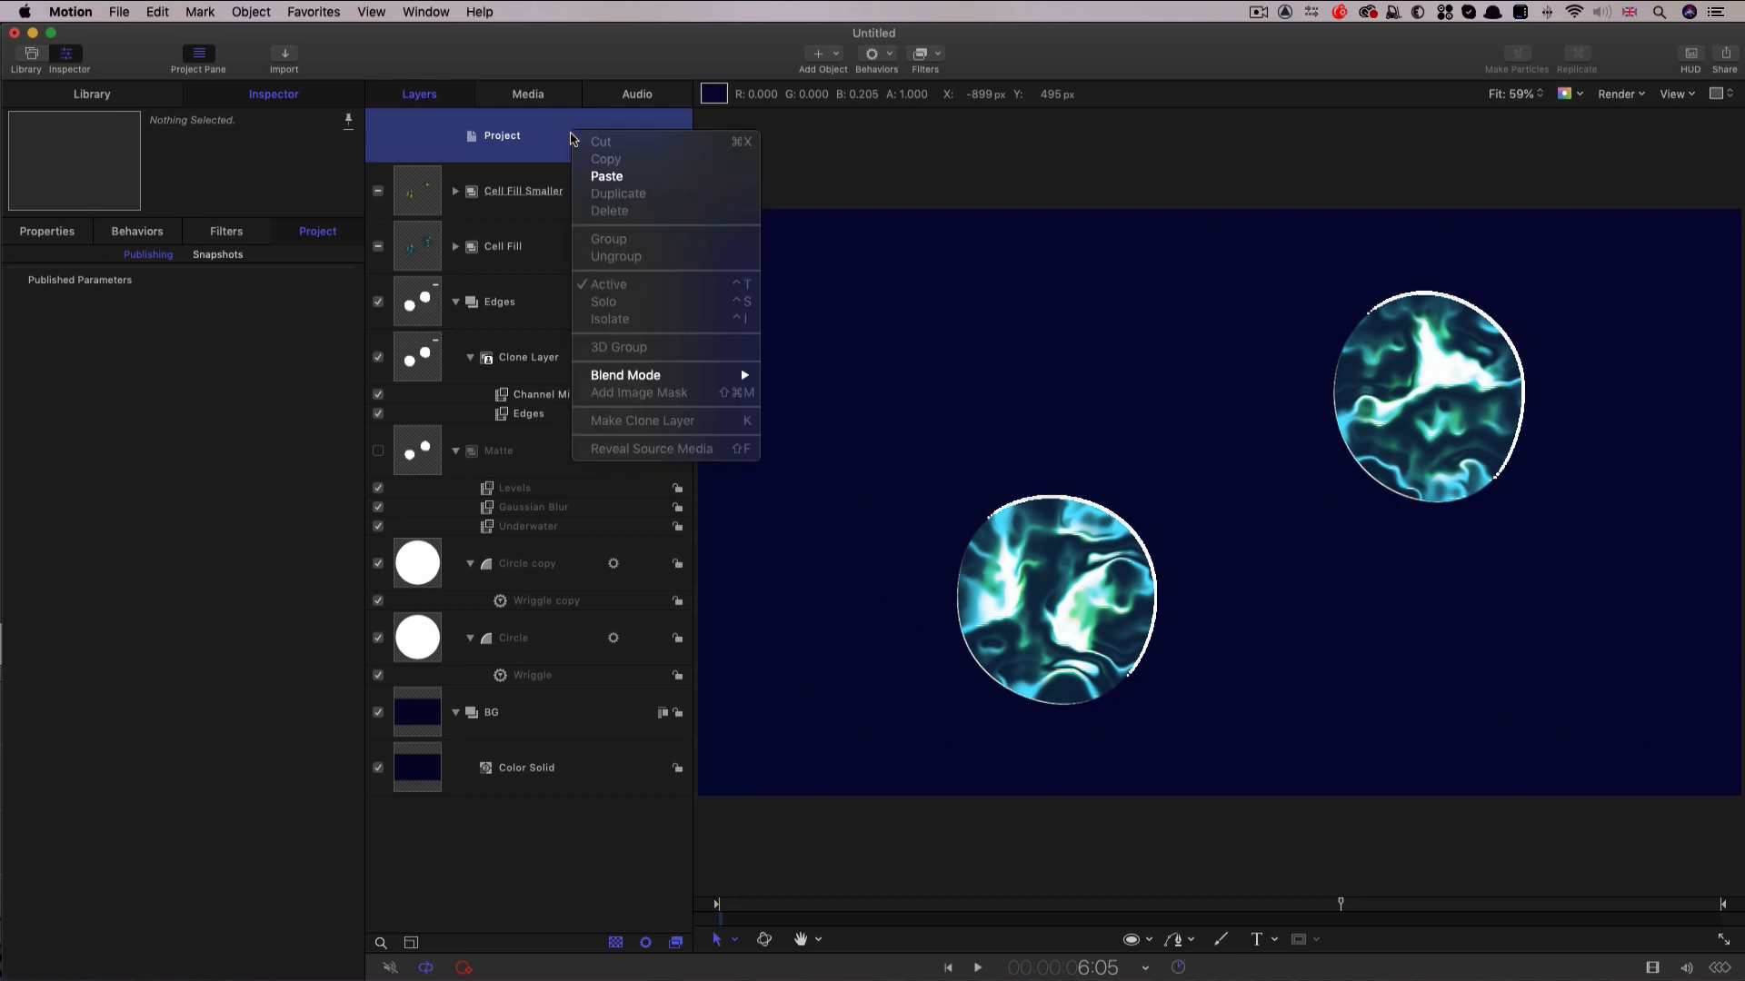
pyautogui.click(248, 10)
pyautogui.click(251, 11)
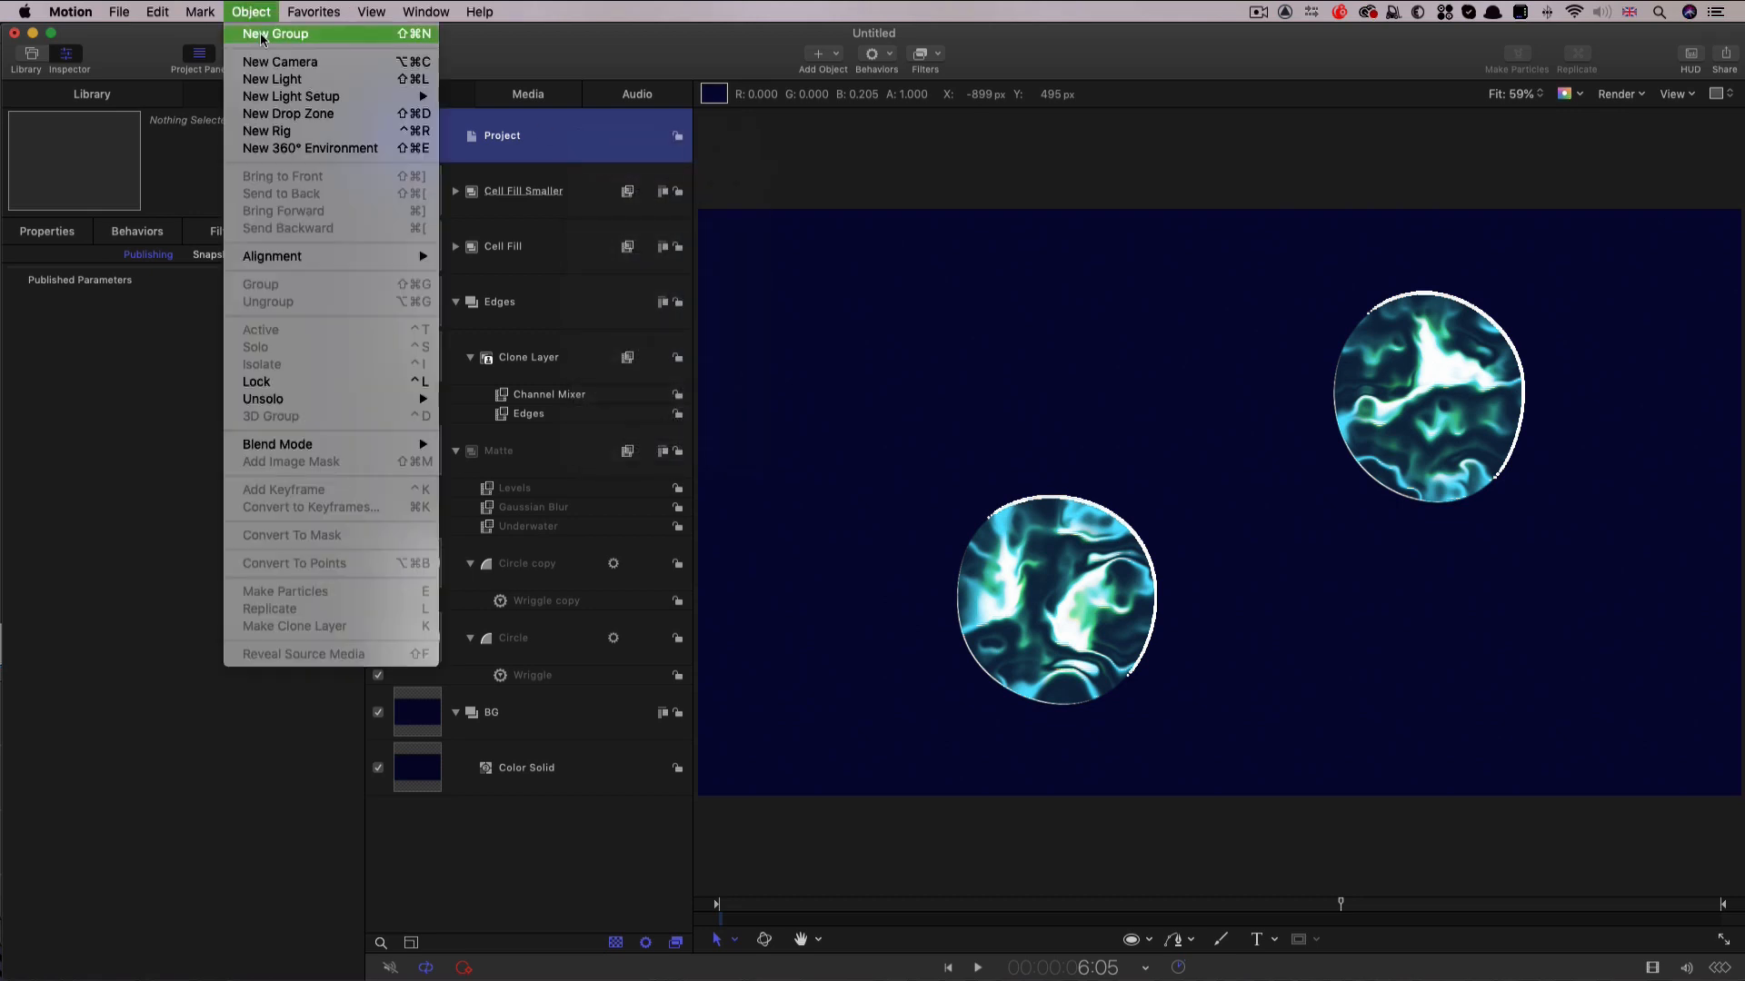
pyautogui.click(250, 33)
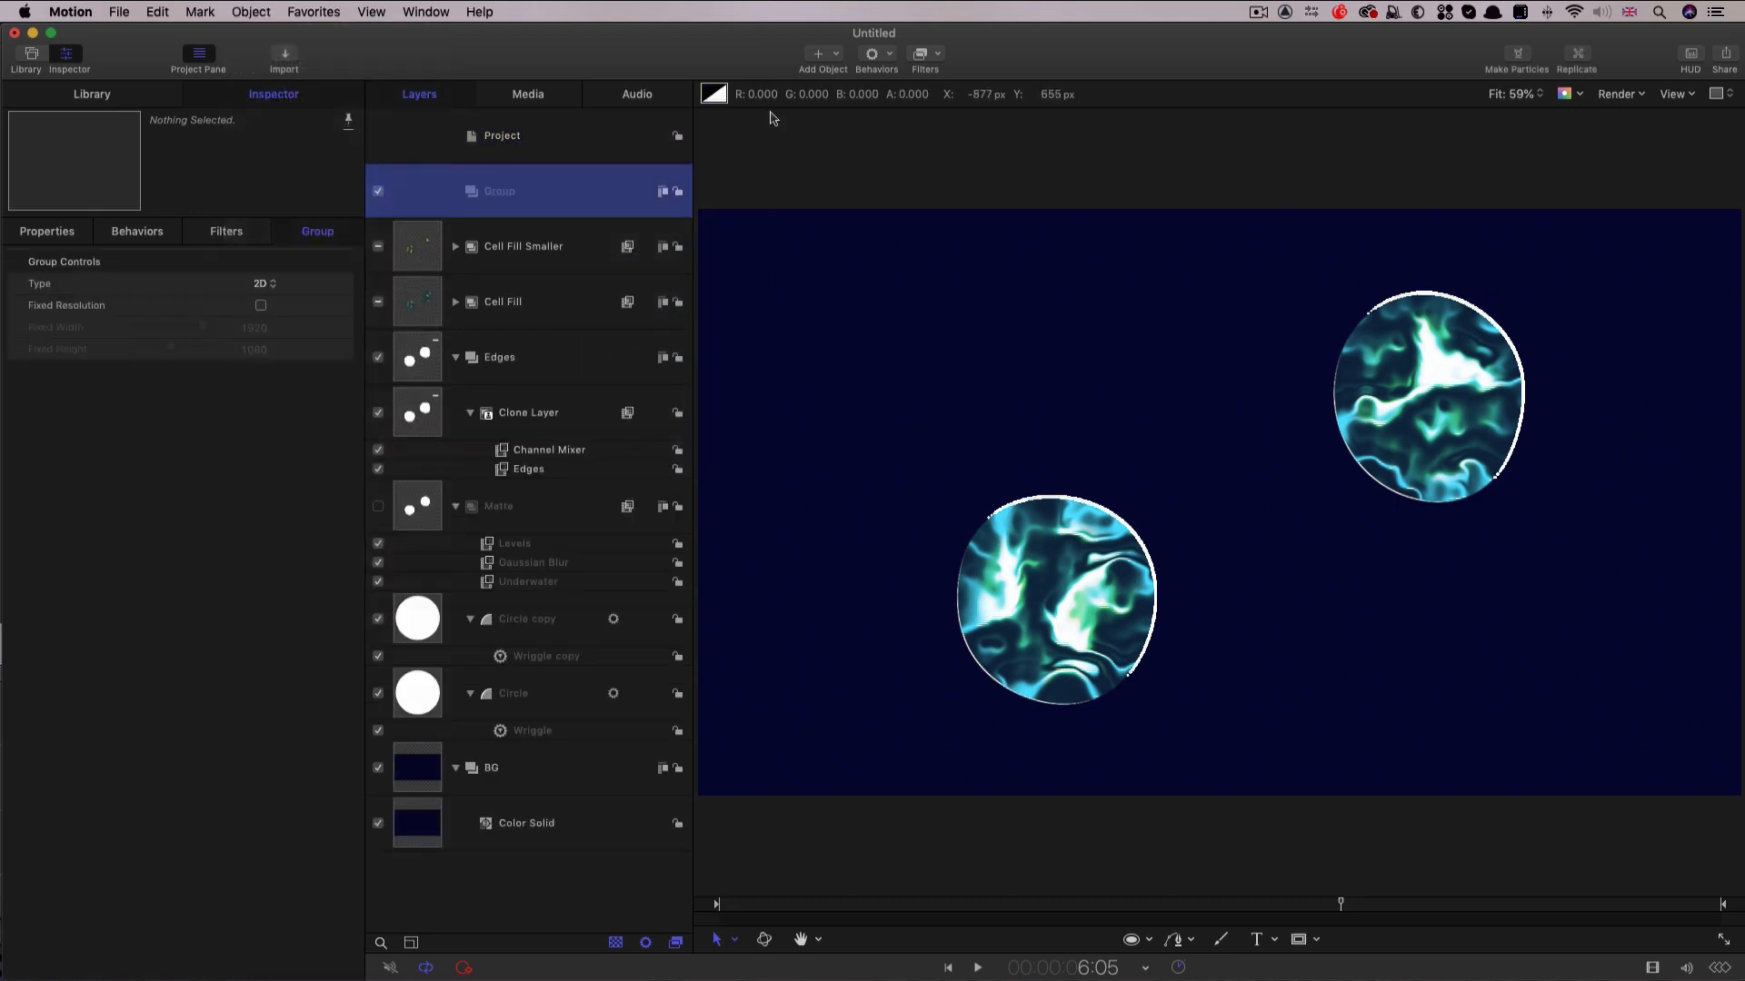
# Add a Clouds generator to the new group with horizontal and vertical scale 24 and speed 0.1.
pyautogui.click(829, 53)
pyautogui.moveTo(913, 244)
pyautogui.moveTo(1051, 262)
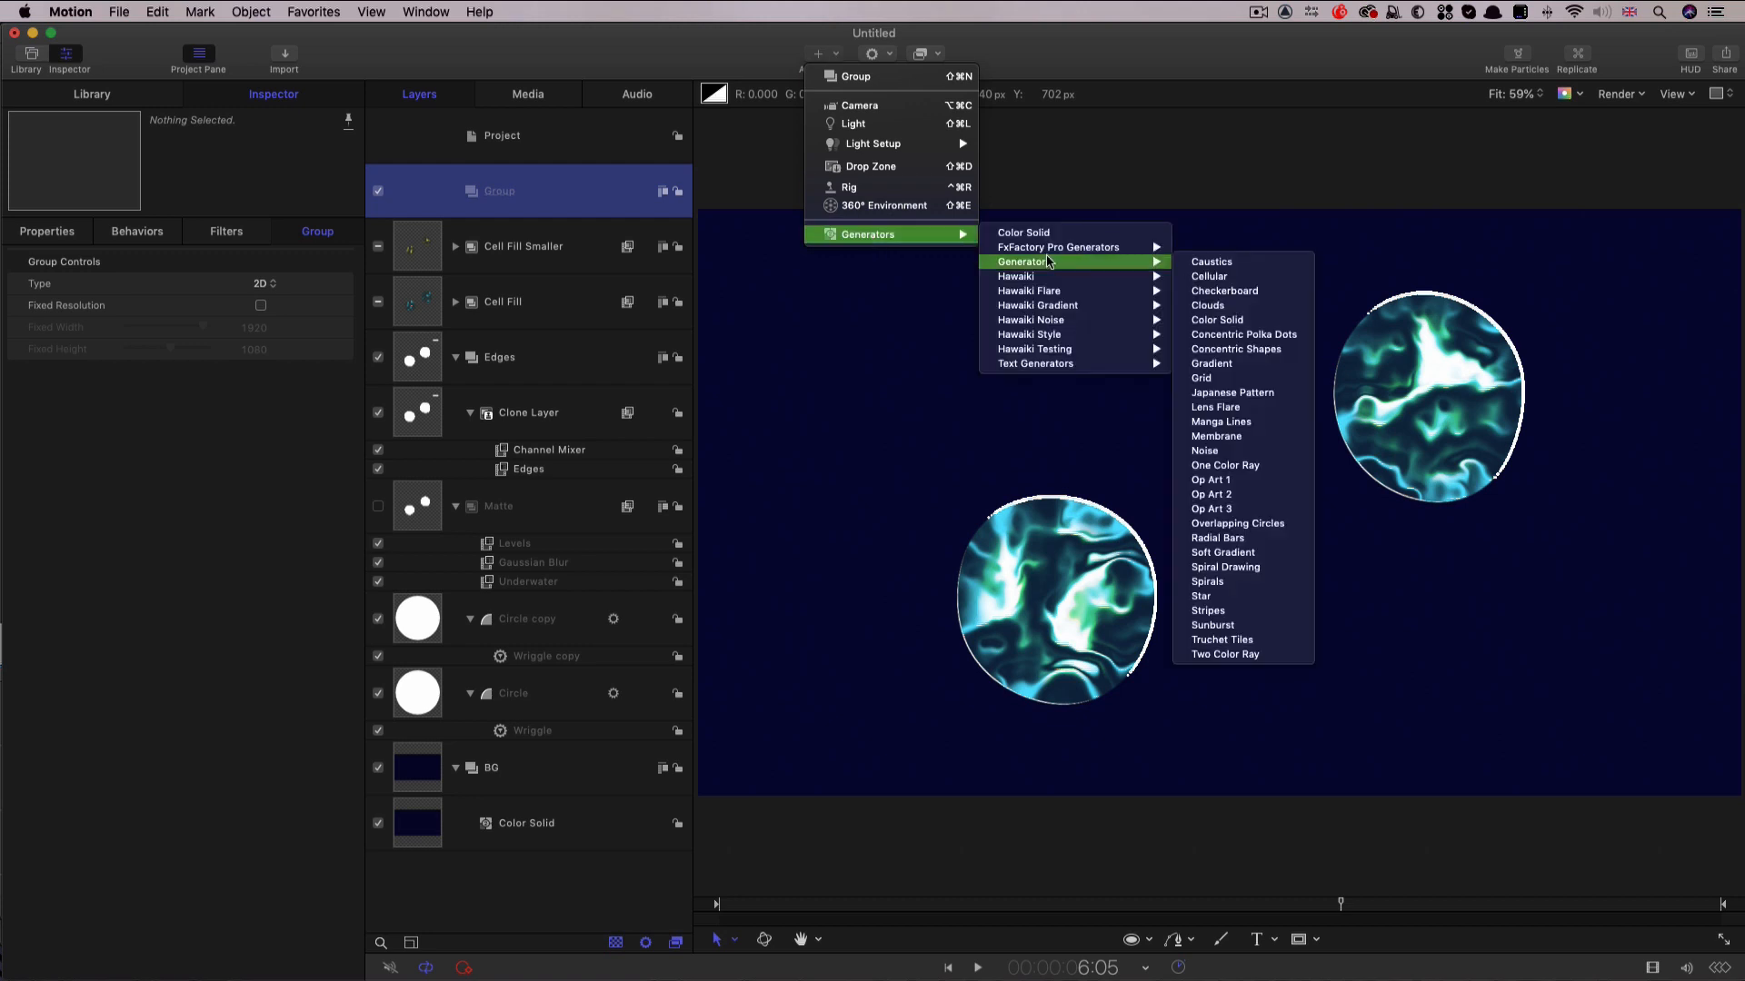
pyautogui.click(1220, 311)
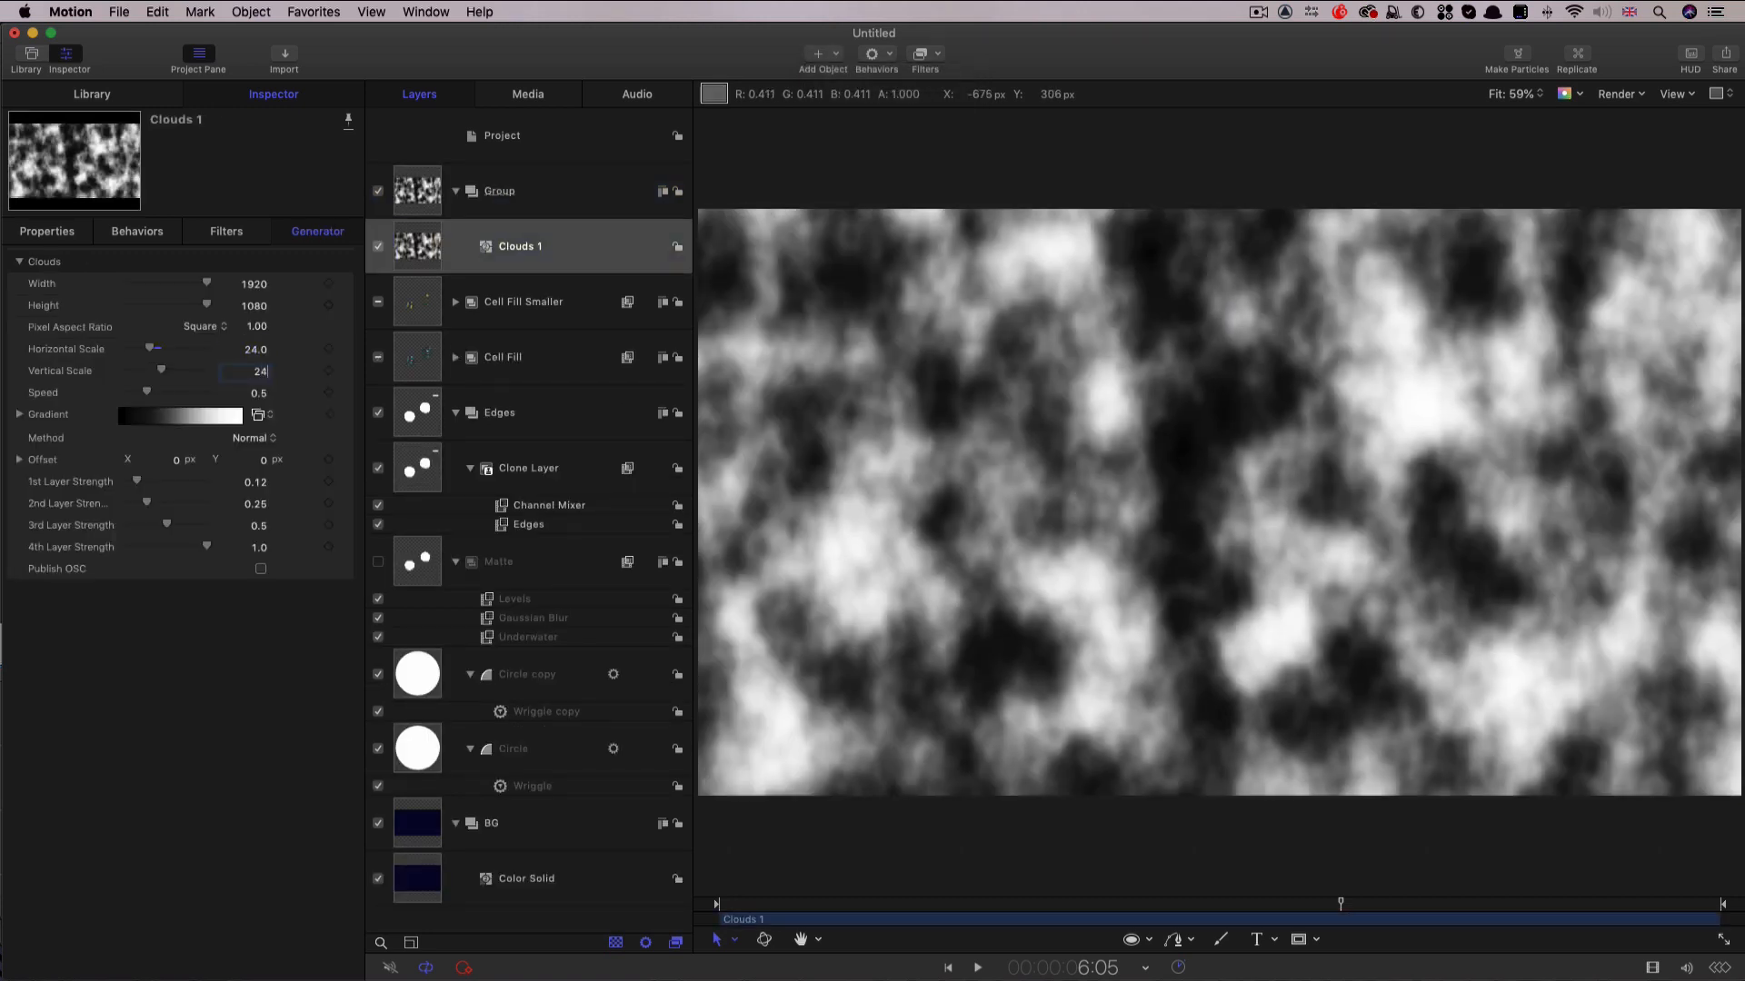
pyautogui.write('24')
pyautogui.press('Return')
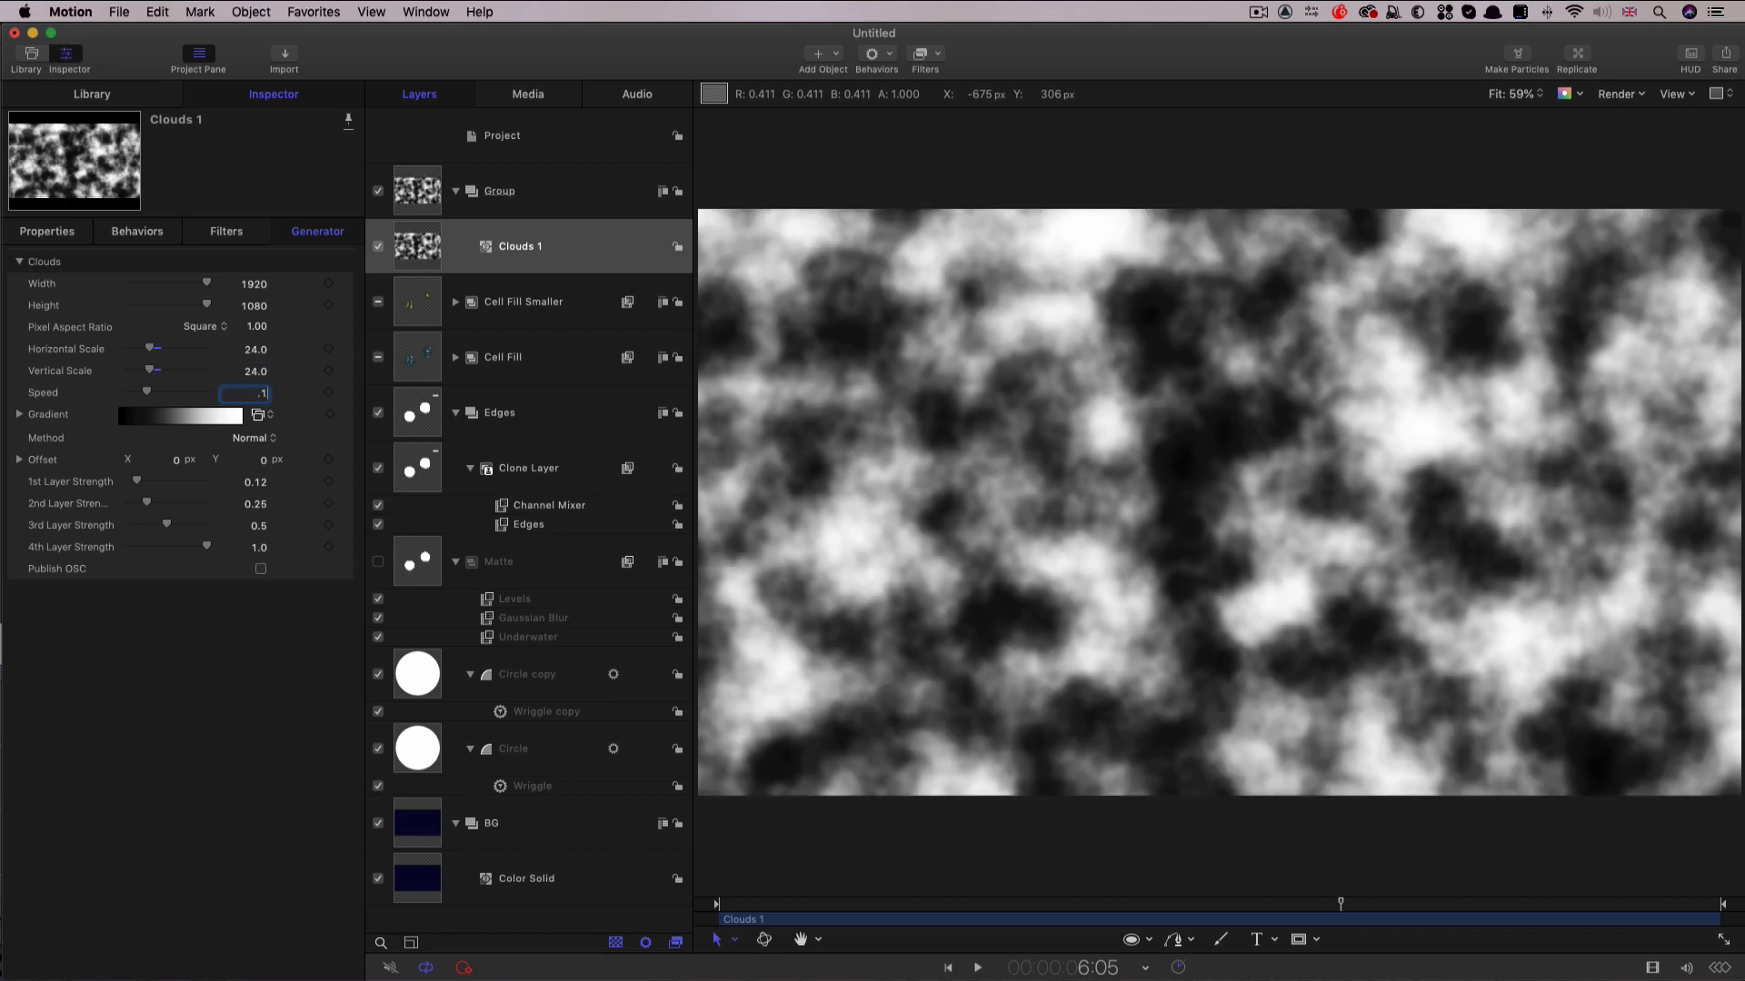
pyautogui.write('.1')
pyautogui.press('Return')
# Change the black stop of the Clouds 1 gradient to a mid grey of about 0.48.
pyautogui.click(19, 414)
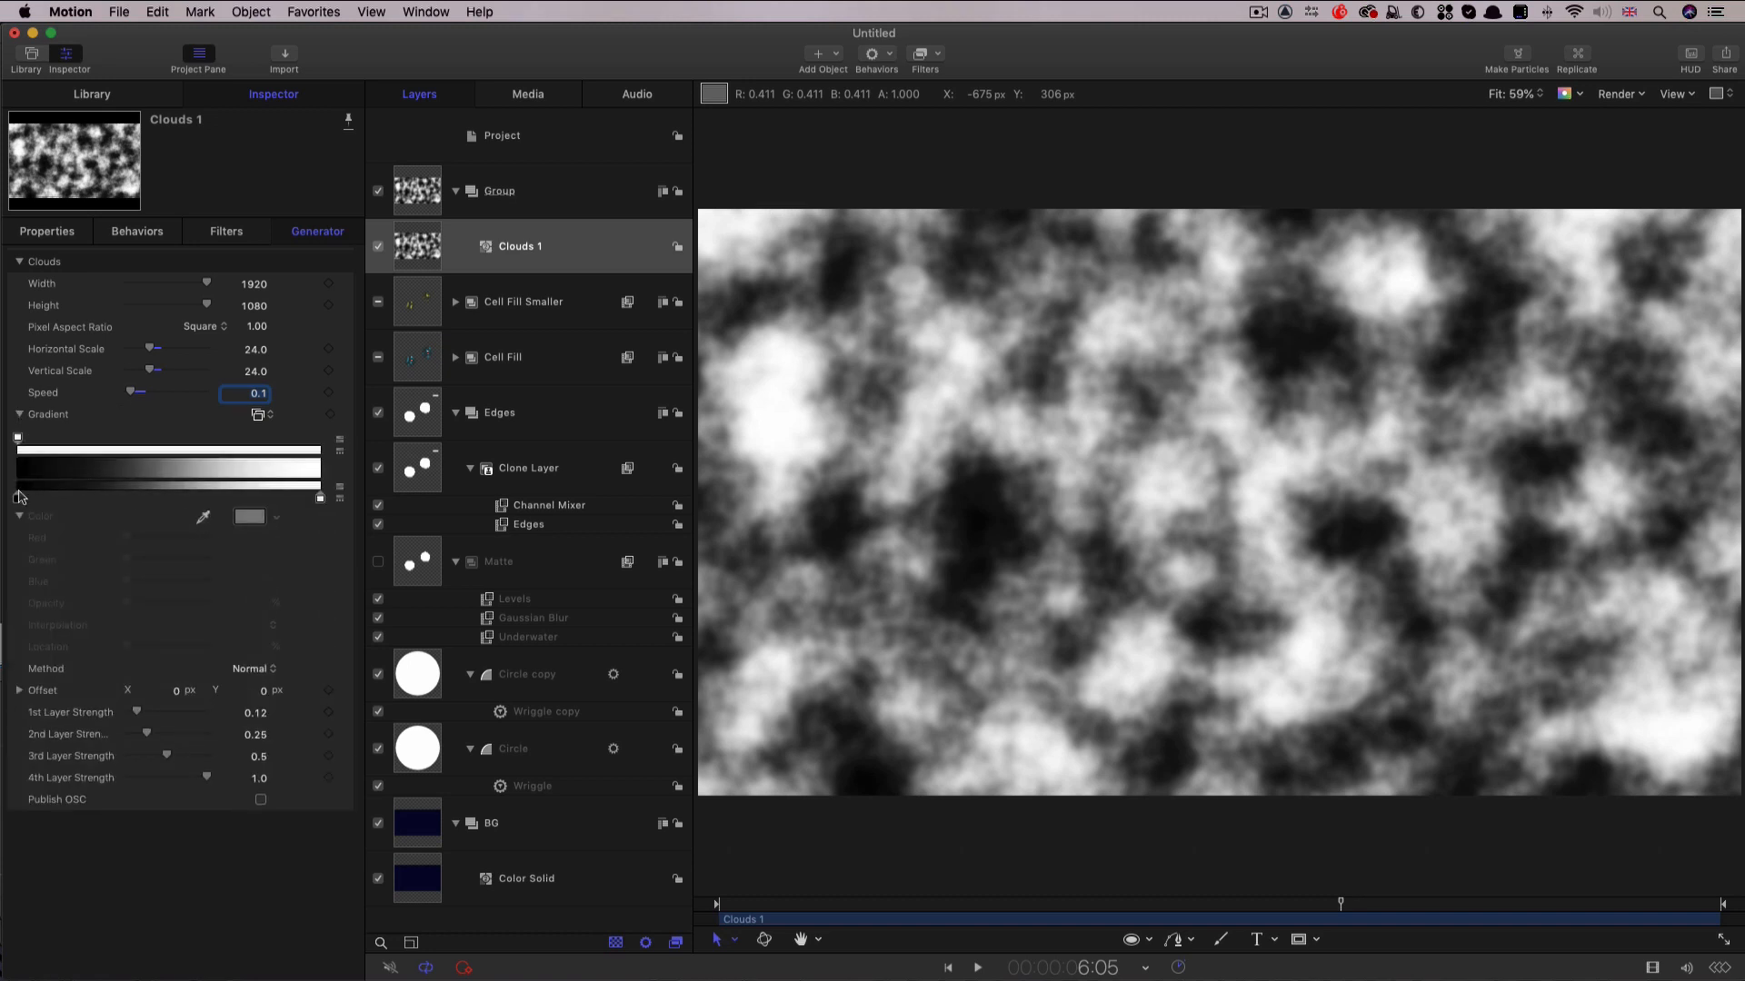
pyautogui.click(19, 500)
pyautogui.click(250, 516)
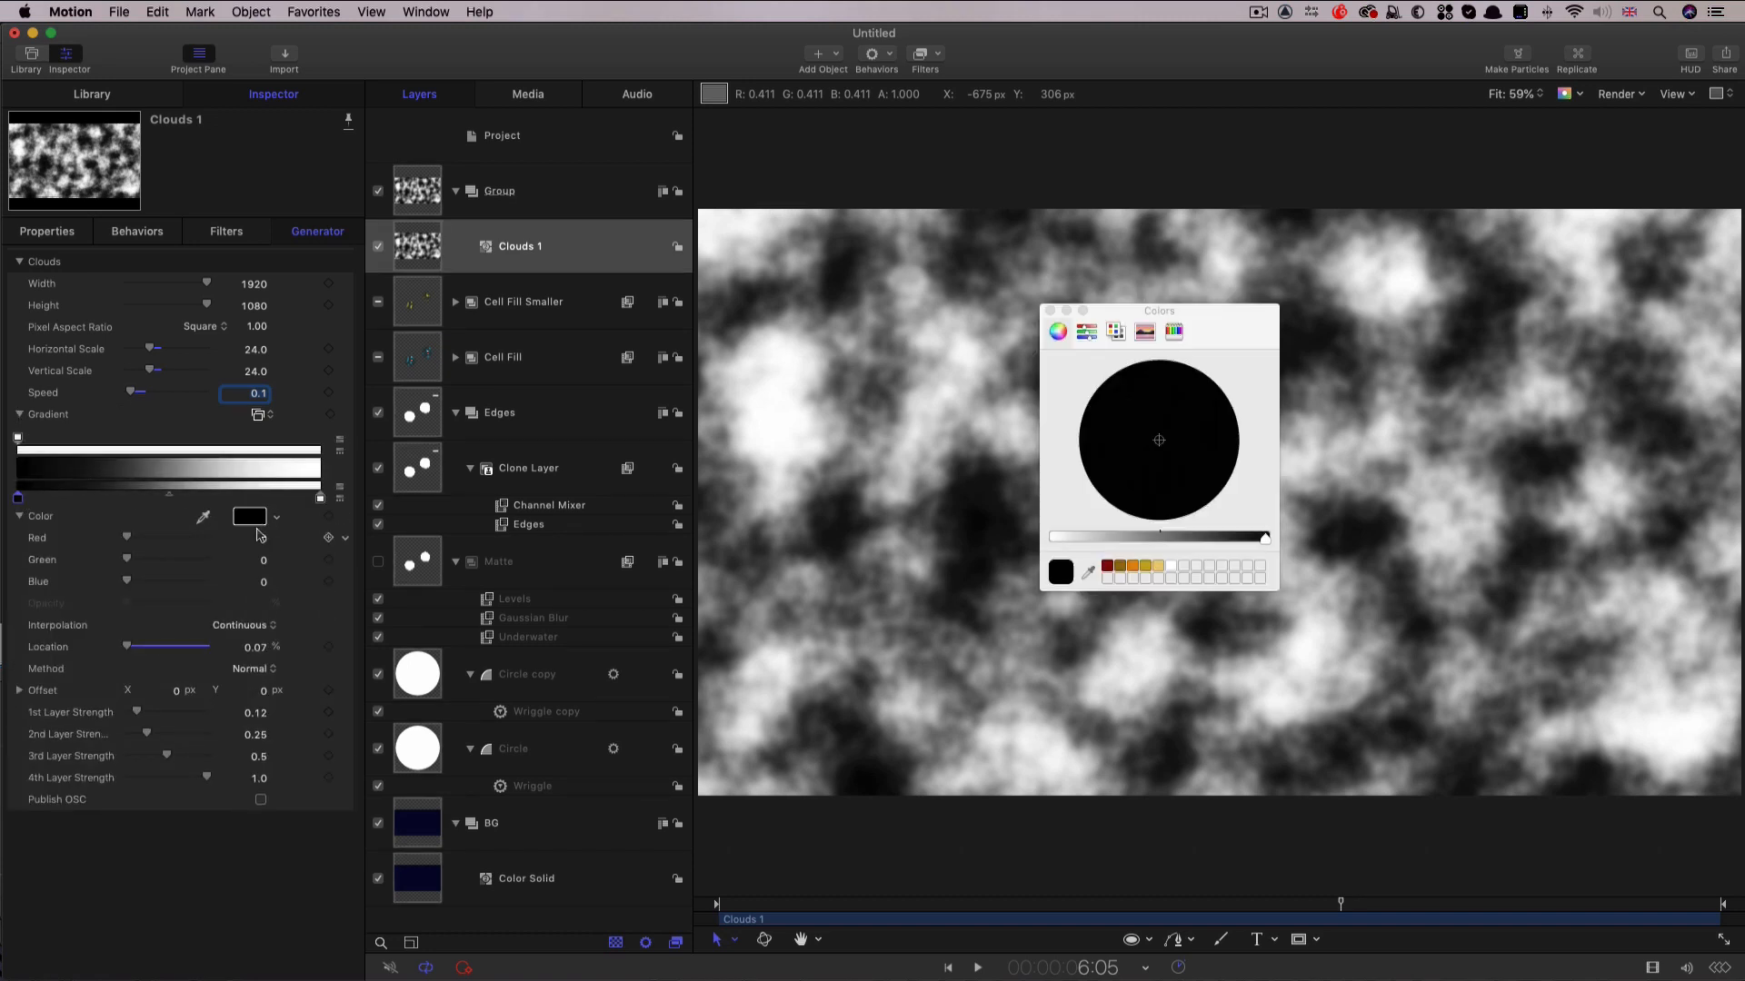
pyautogui.moveTo(1199, 537); pyautogui.dragTo(1165, 540)
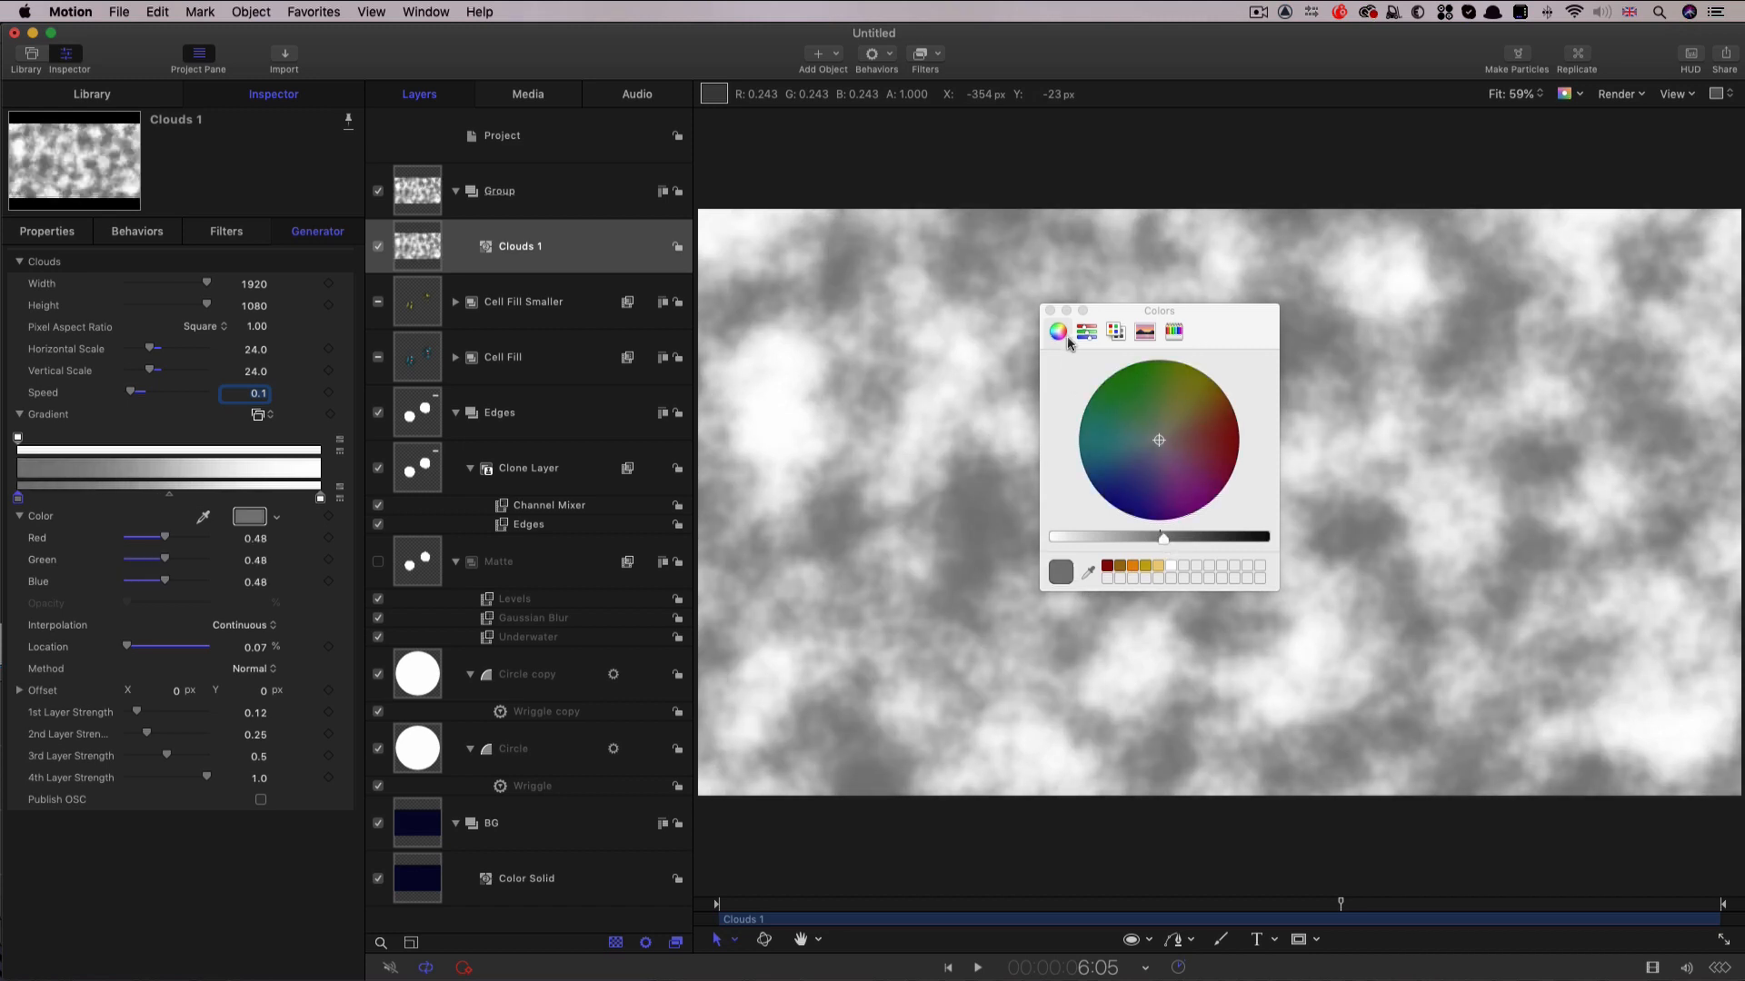
pyautogui.click(1050, 311)
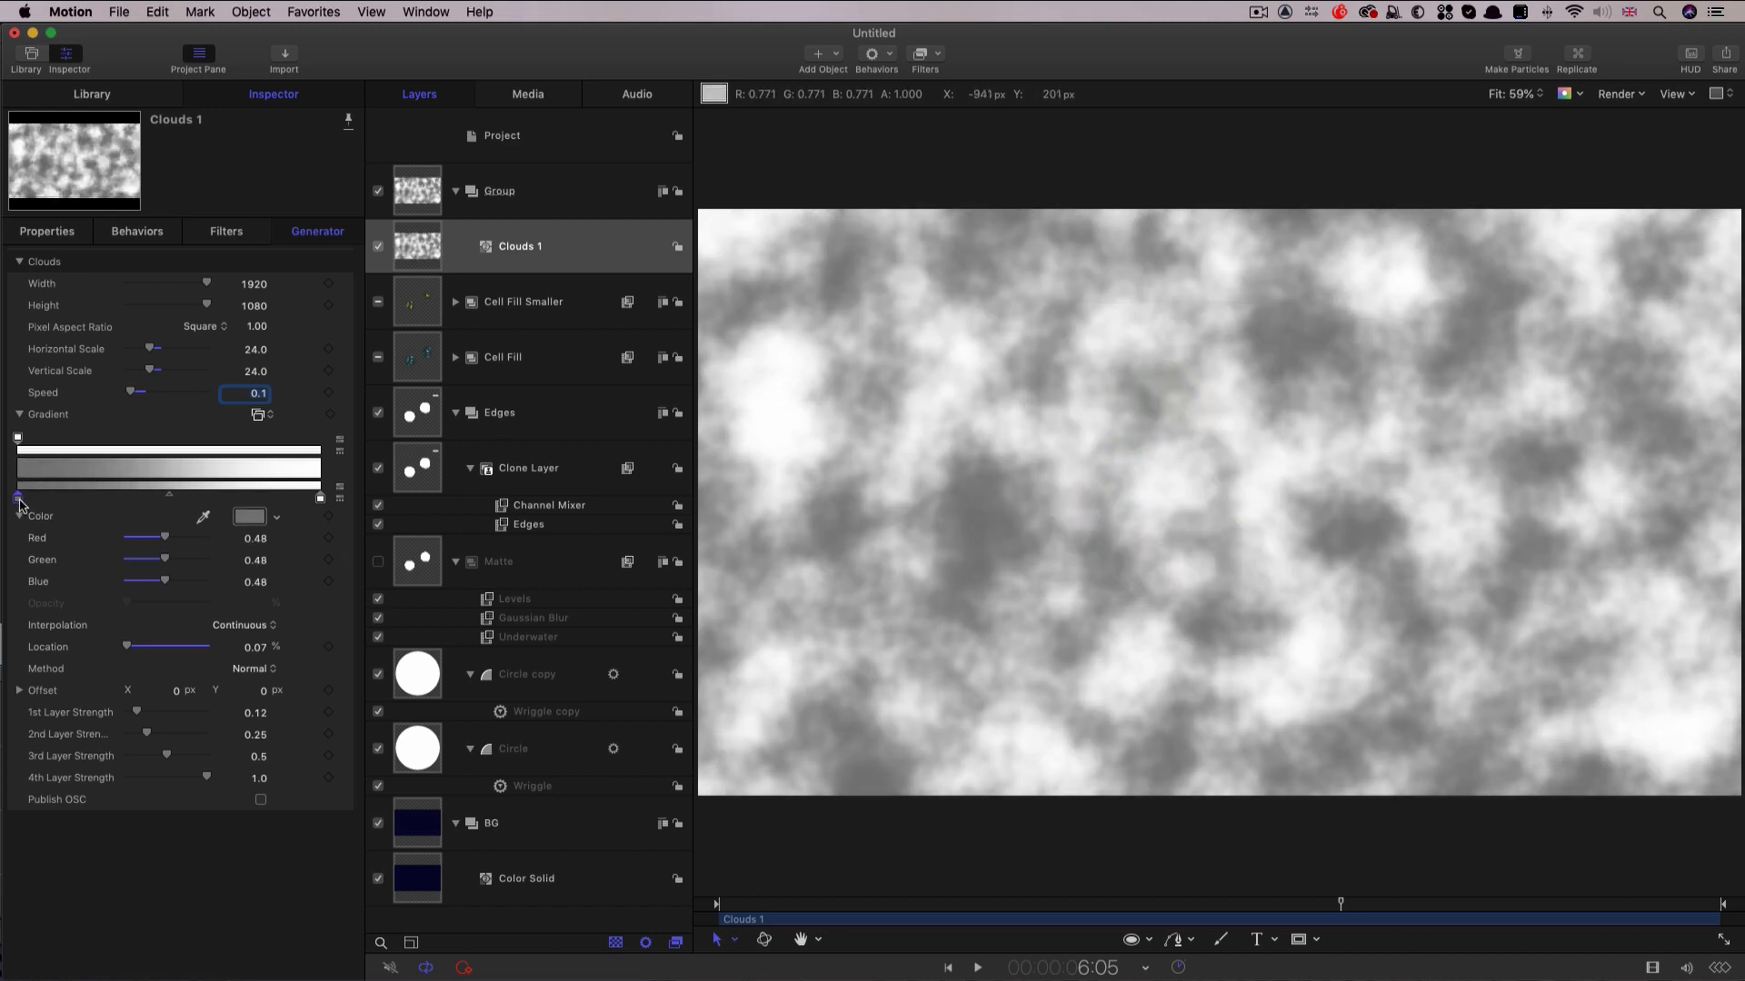
# Move both Clouds 1 gradient stops inward, the white one to about 74%, and recolor the white stop to a grey of about 0.62.
pyautogui.moveTo(18, 500); pyautogui.dragTo(121, 503)
pyautogui.moveTo(320, 499); pyautogui.dragTo(242, 499)
pyautogui.click(250, 516)
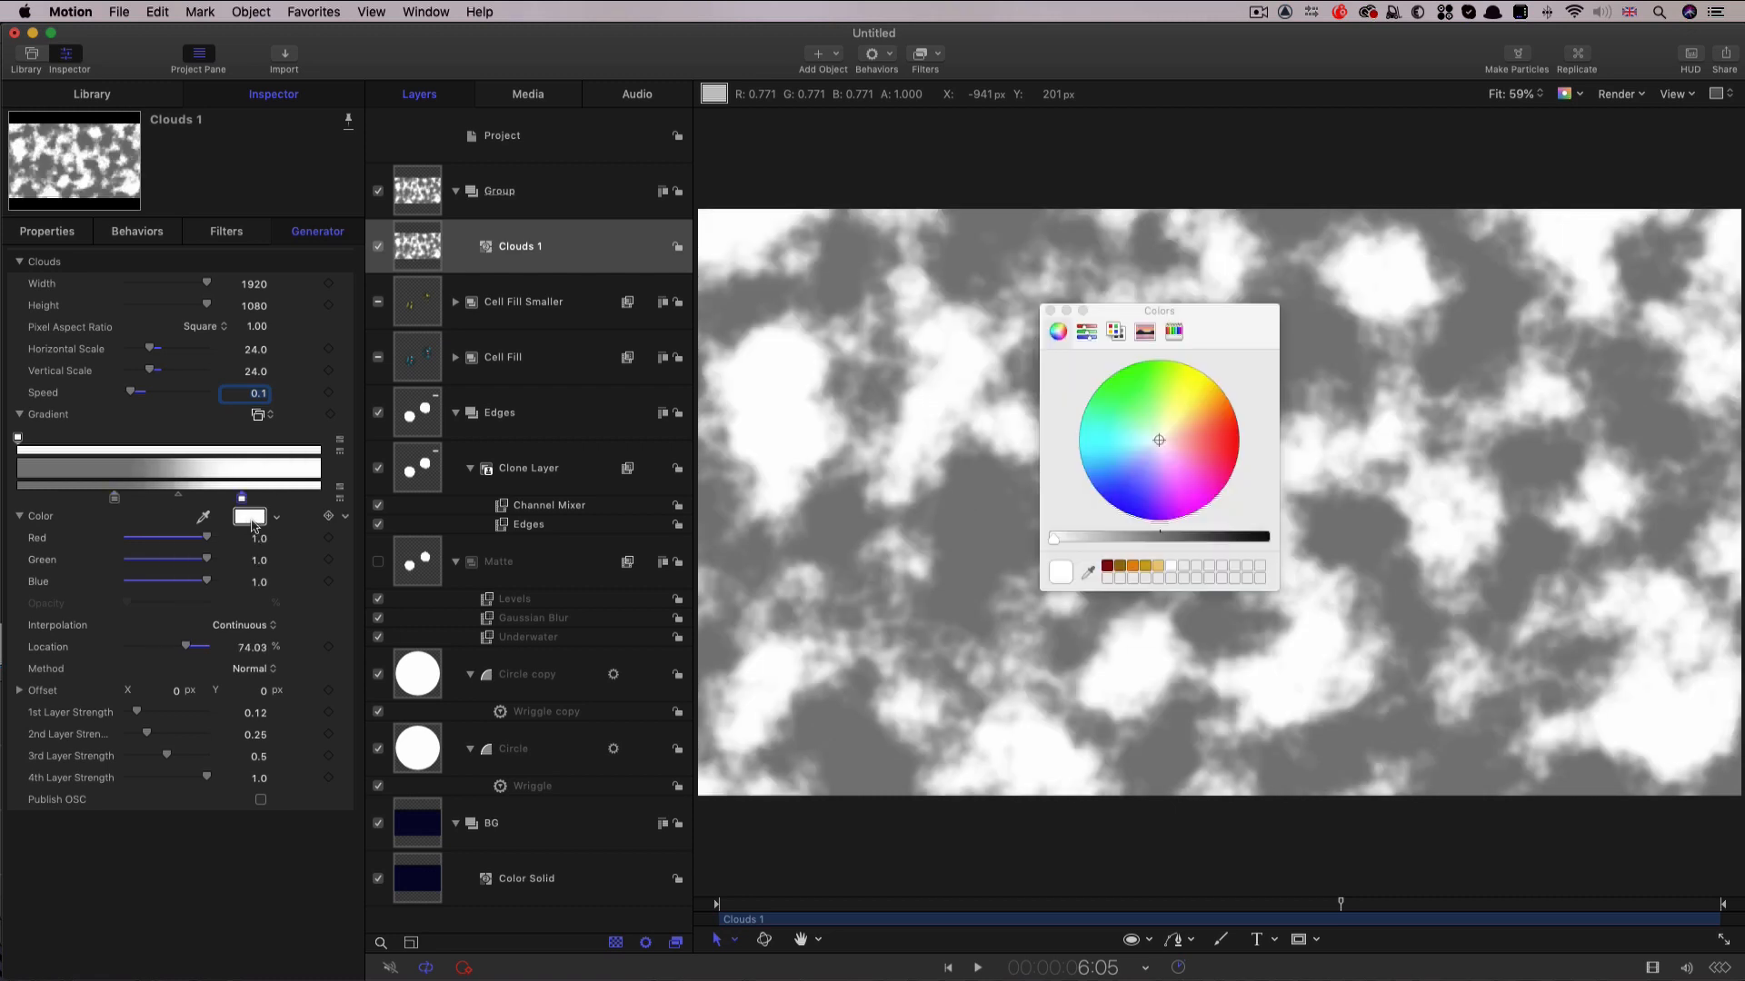
pyautogui.moveTo(1090, 534); pyautogui.dragTo(1134, 543)
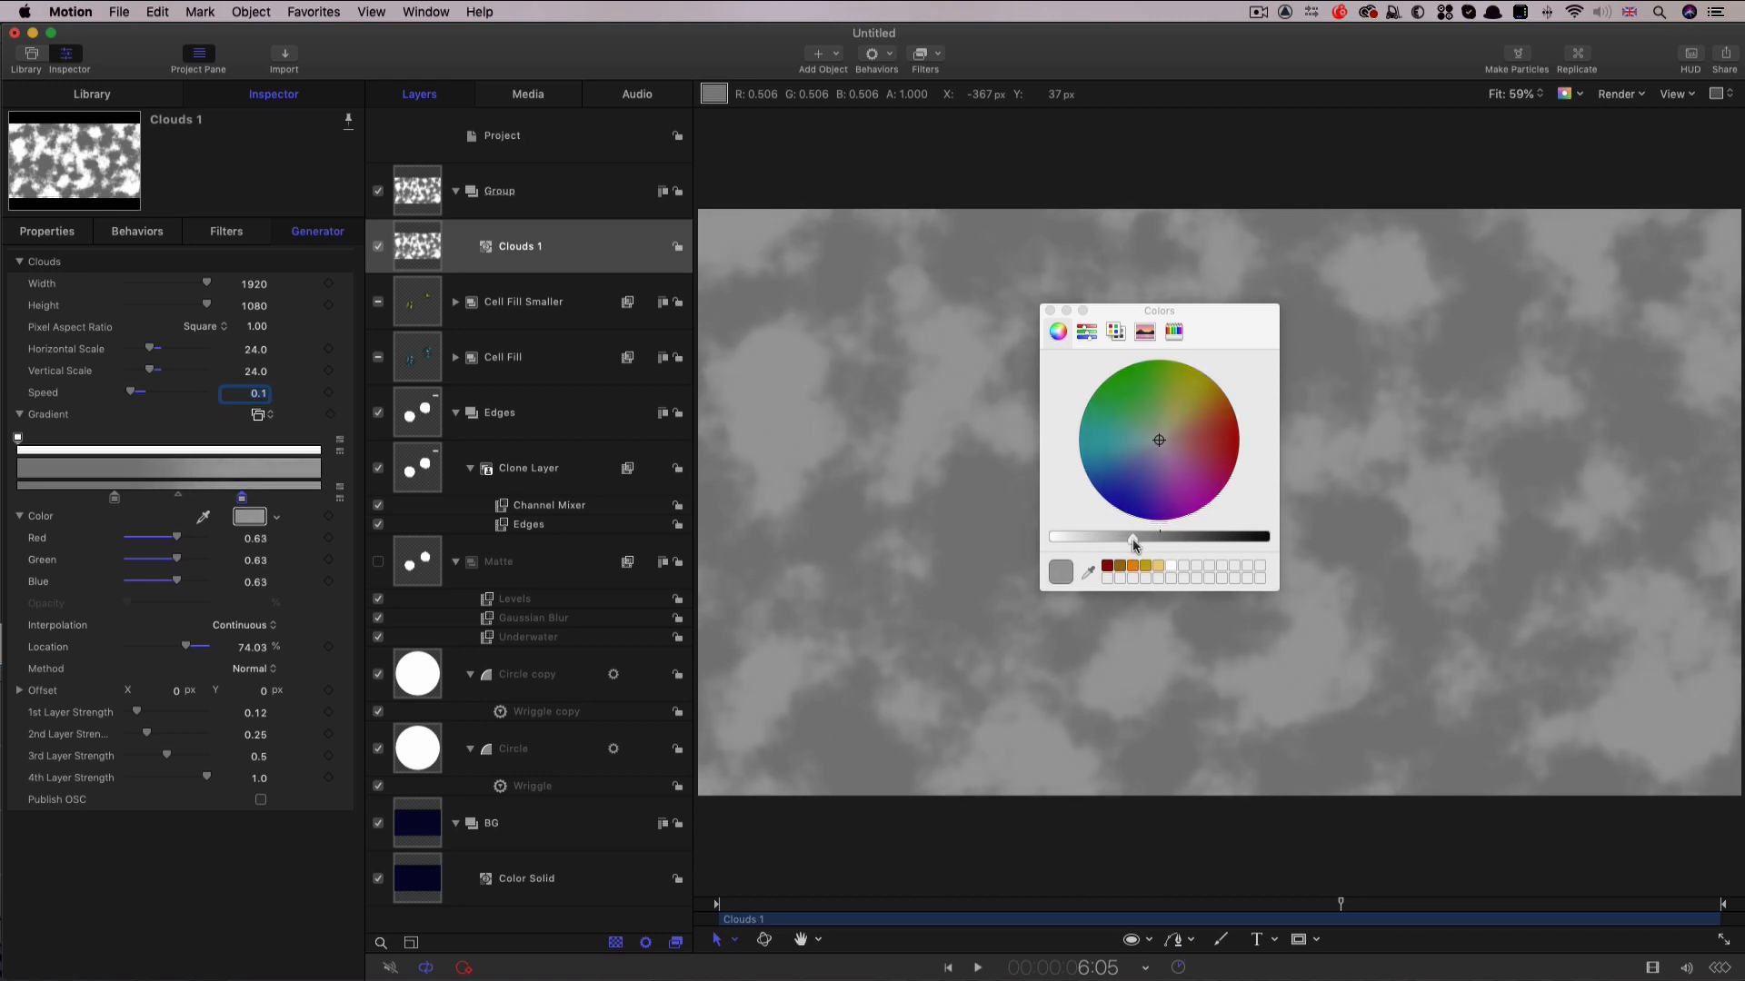
pyautogui.click(1050, 310)
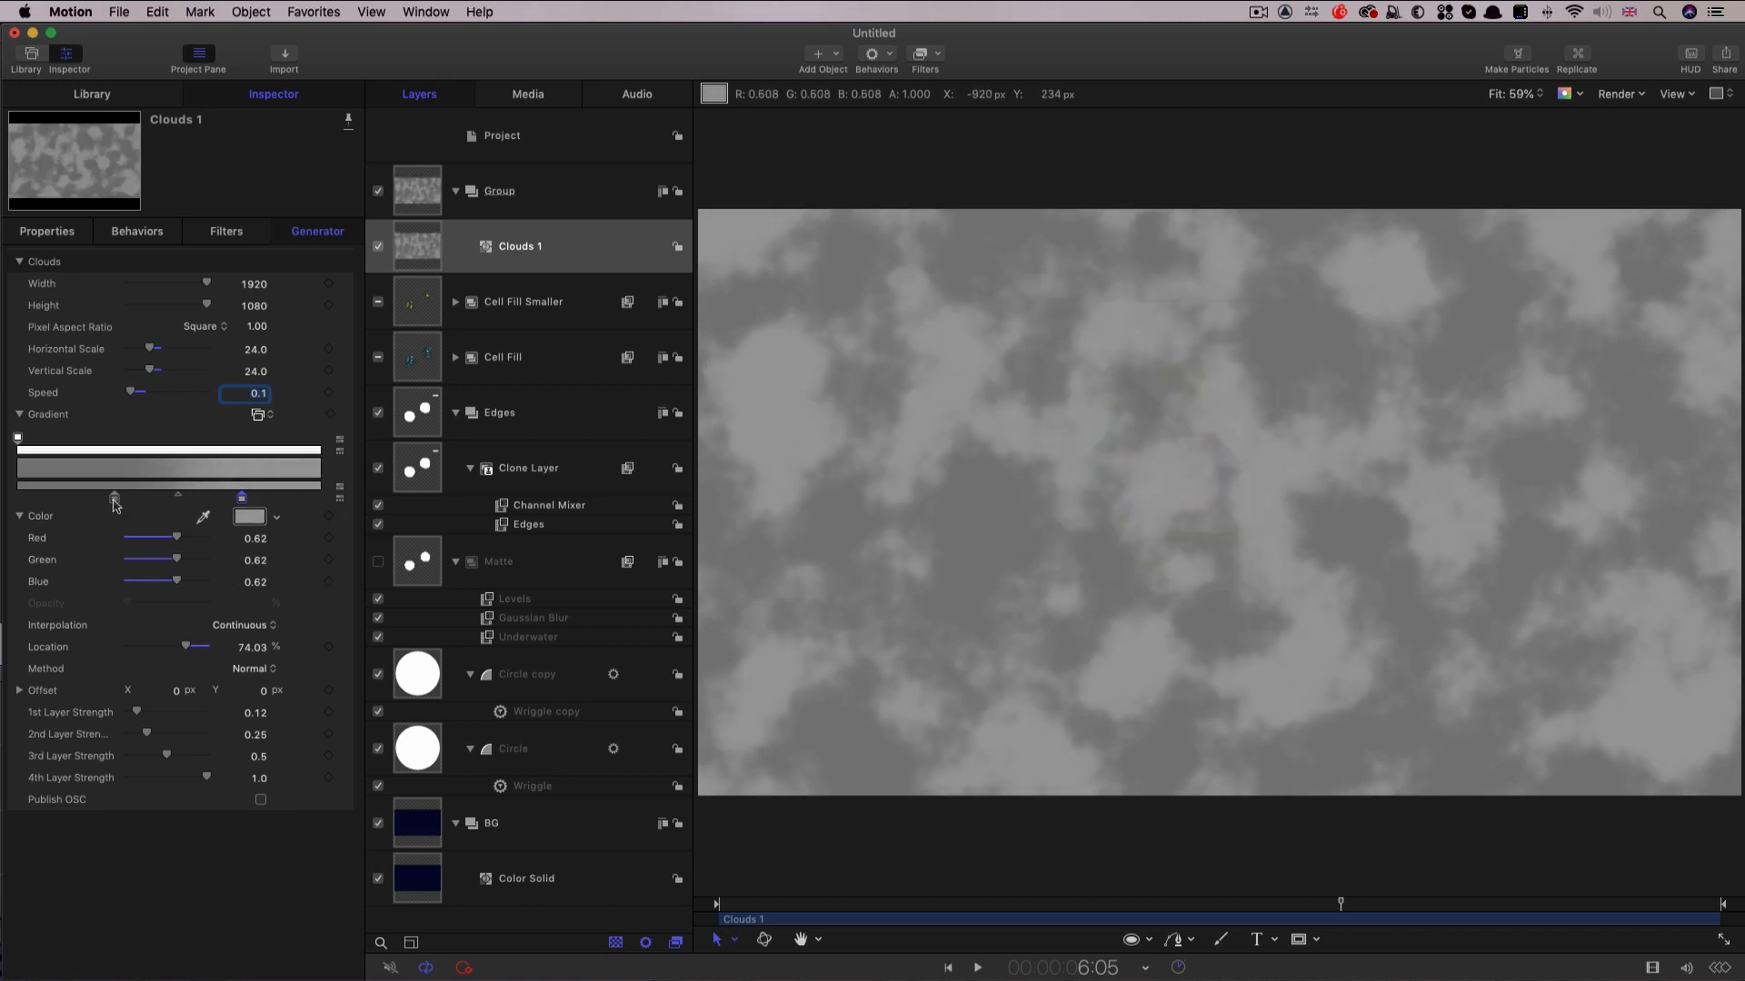
# Duplicate the darker grey gradient stop at about 62% and the lighter grey stop at about 45%.
pyautogui.moveTo(114, 500); pyautogui.dragTo(203, 502)
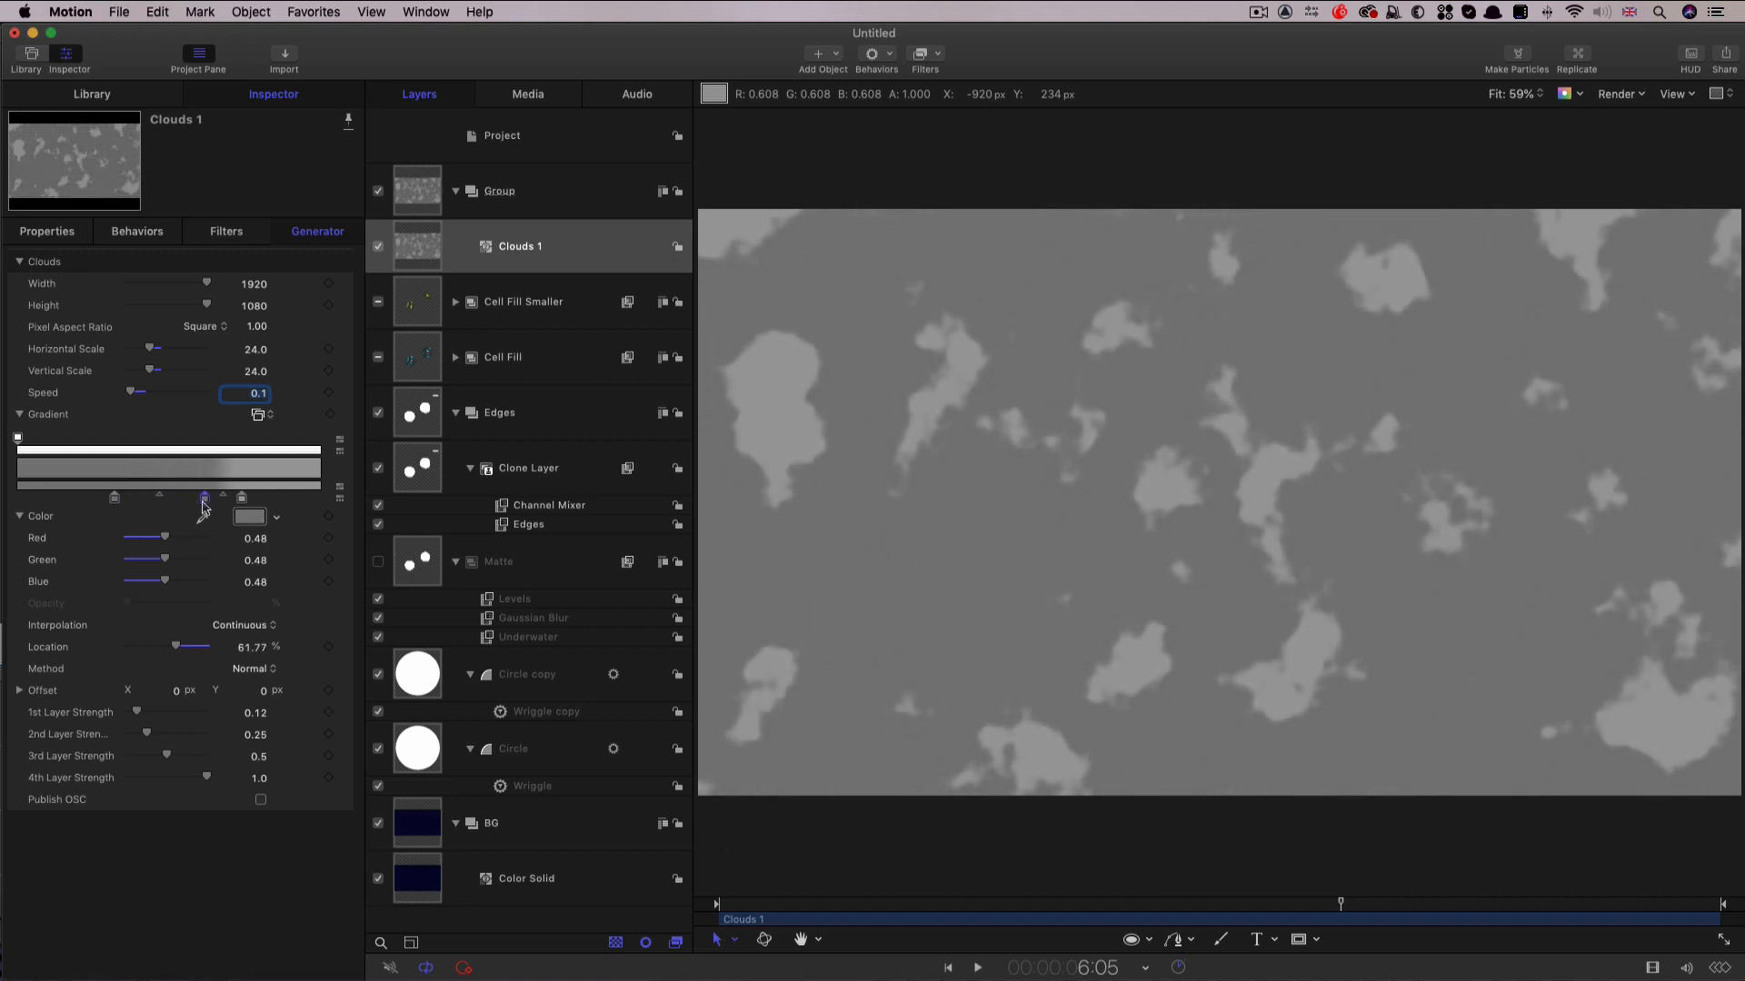
pyautogui.click(243, 499)
pyautogui.moveTo(244, 504); pyautogui.dragTo(157, 507)
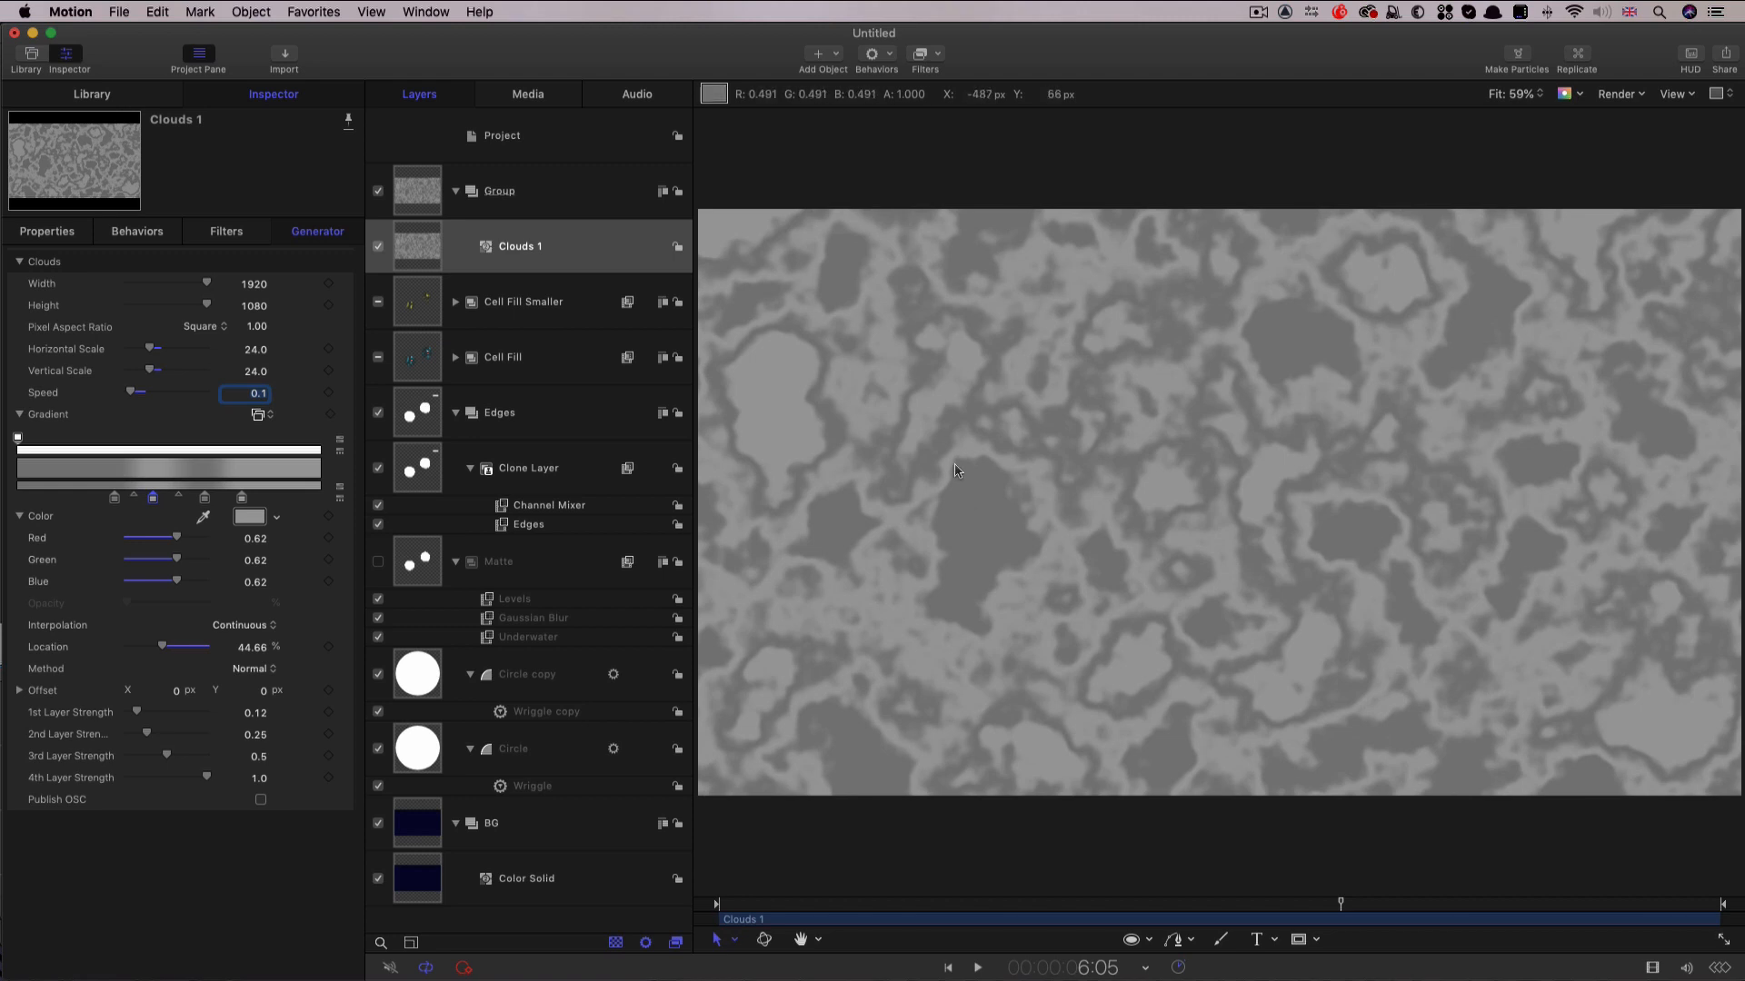
# Add an image mask to Clouds 1 and use the Matte group as its mask source.
pyautogui.rightClick(411, 244)
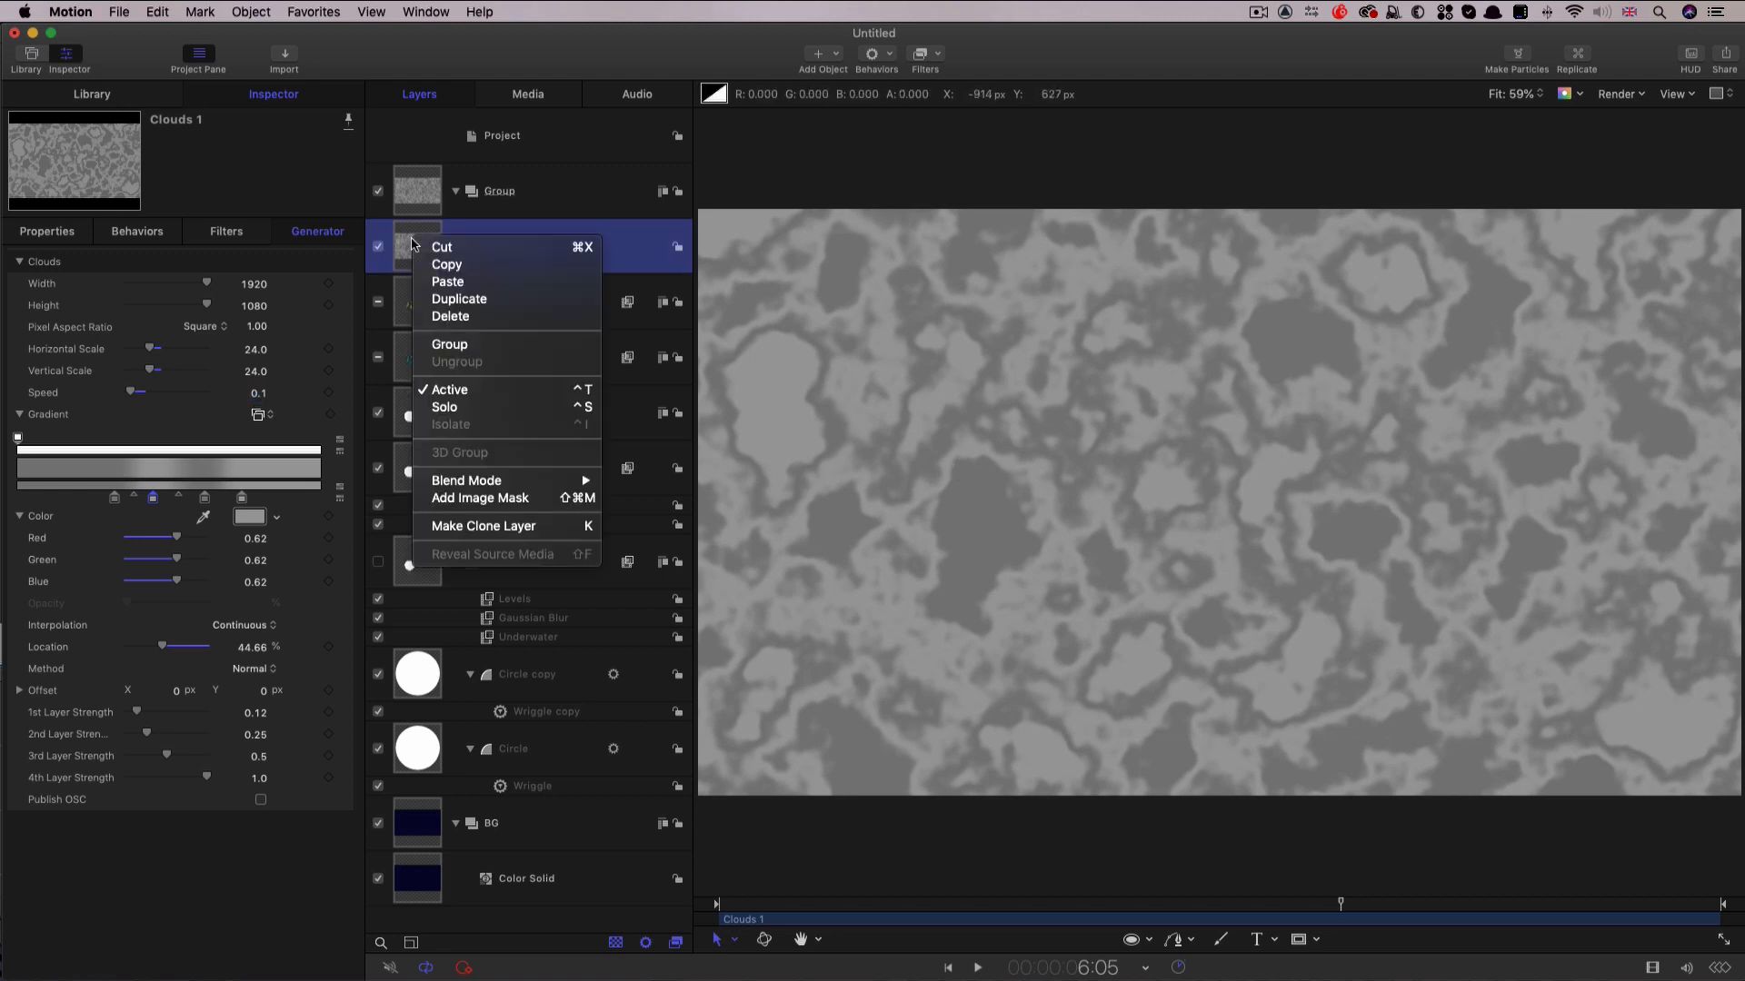
pyautogui.click(480, 498)
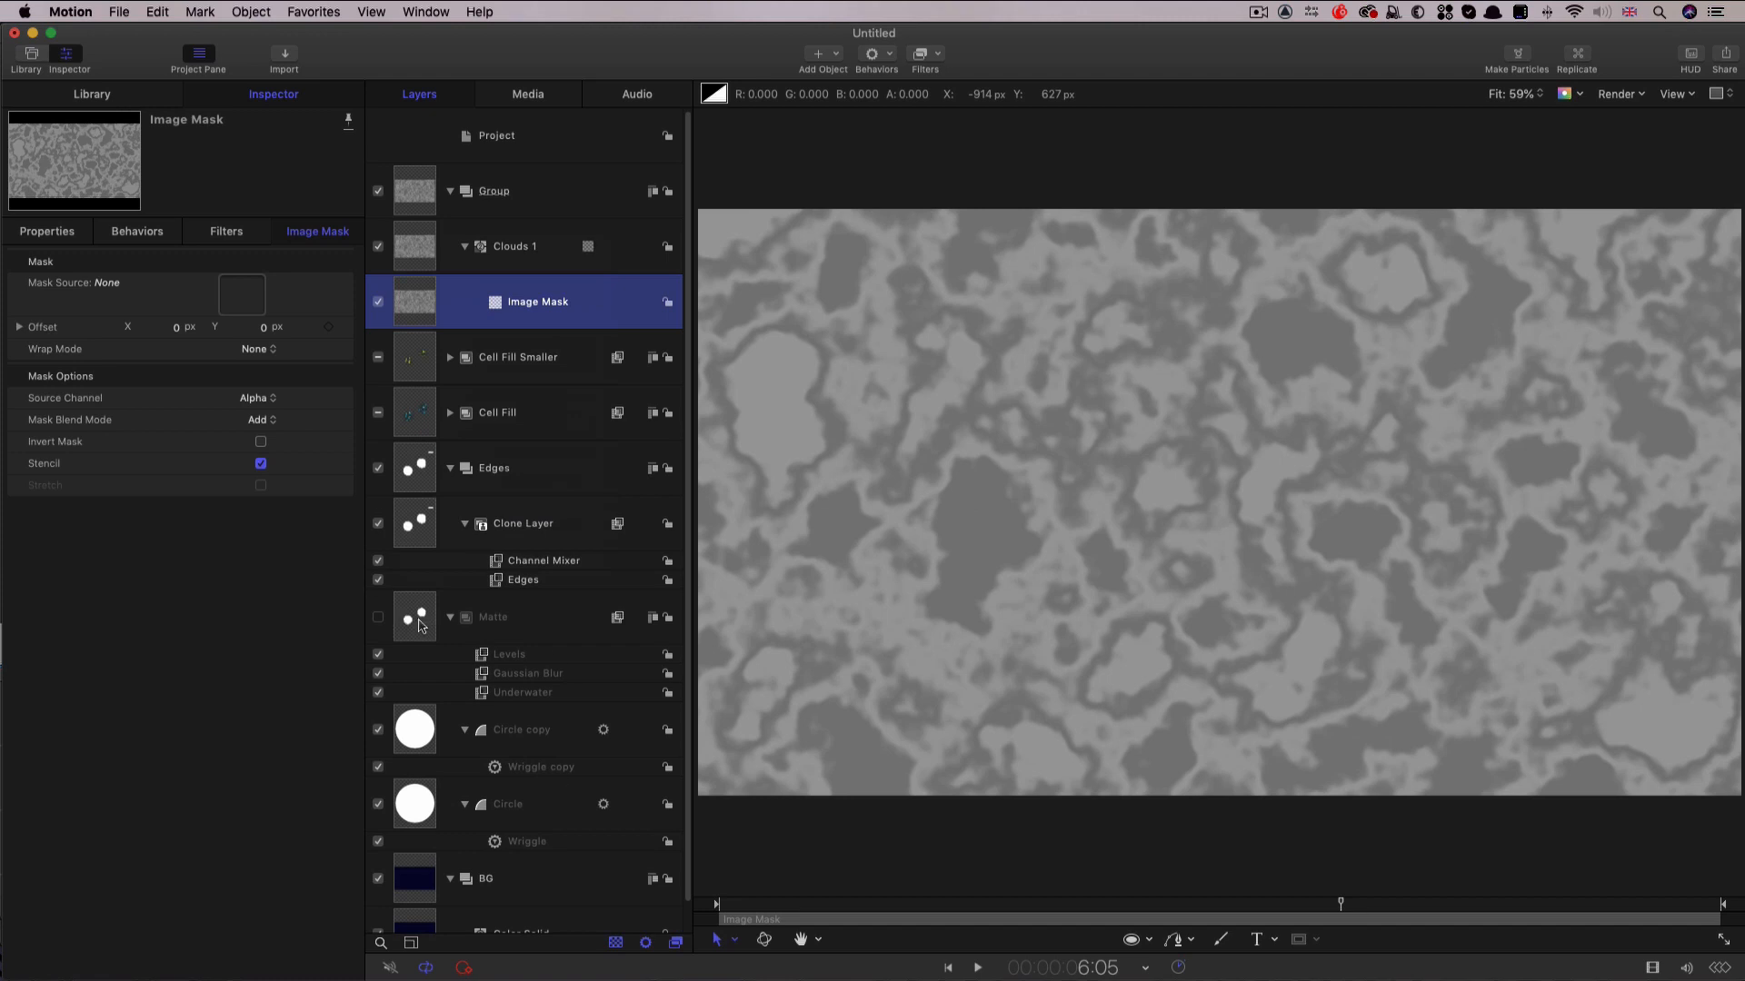
pyautogui.moveTo(415, 623); pyautogui.dragTo(239, 299)
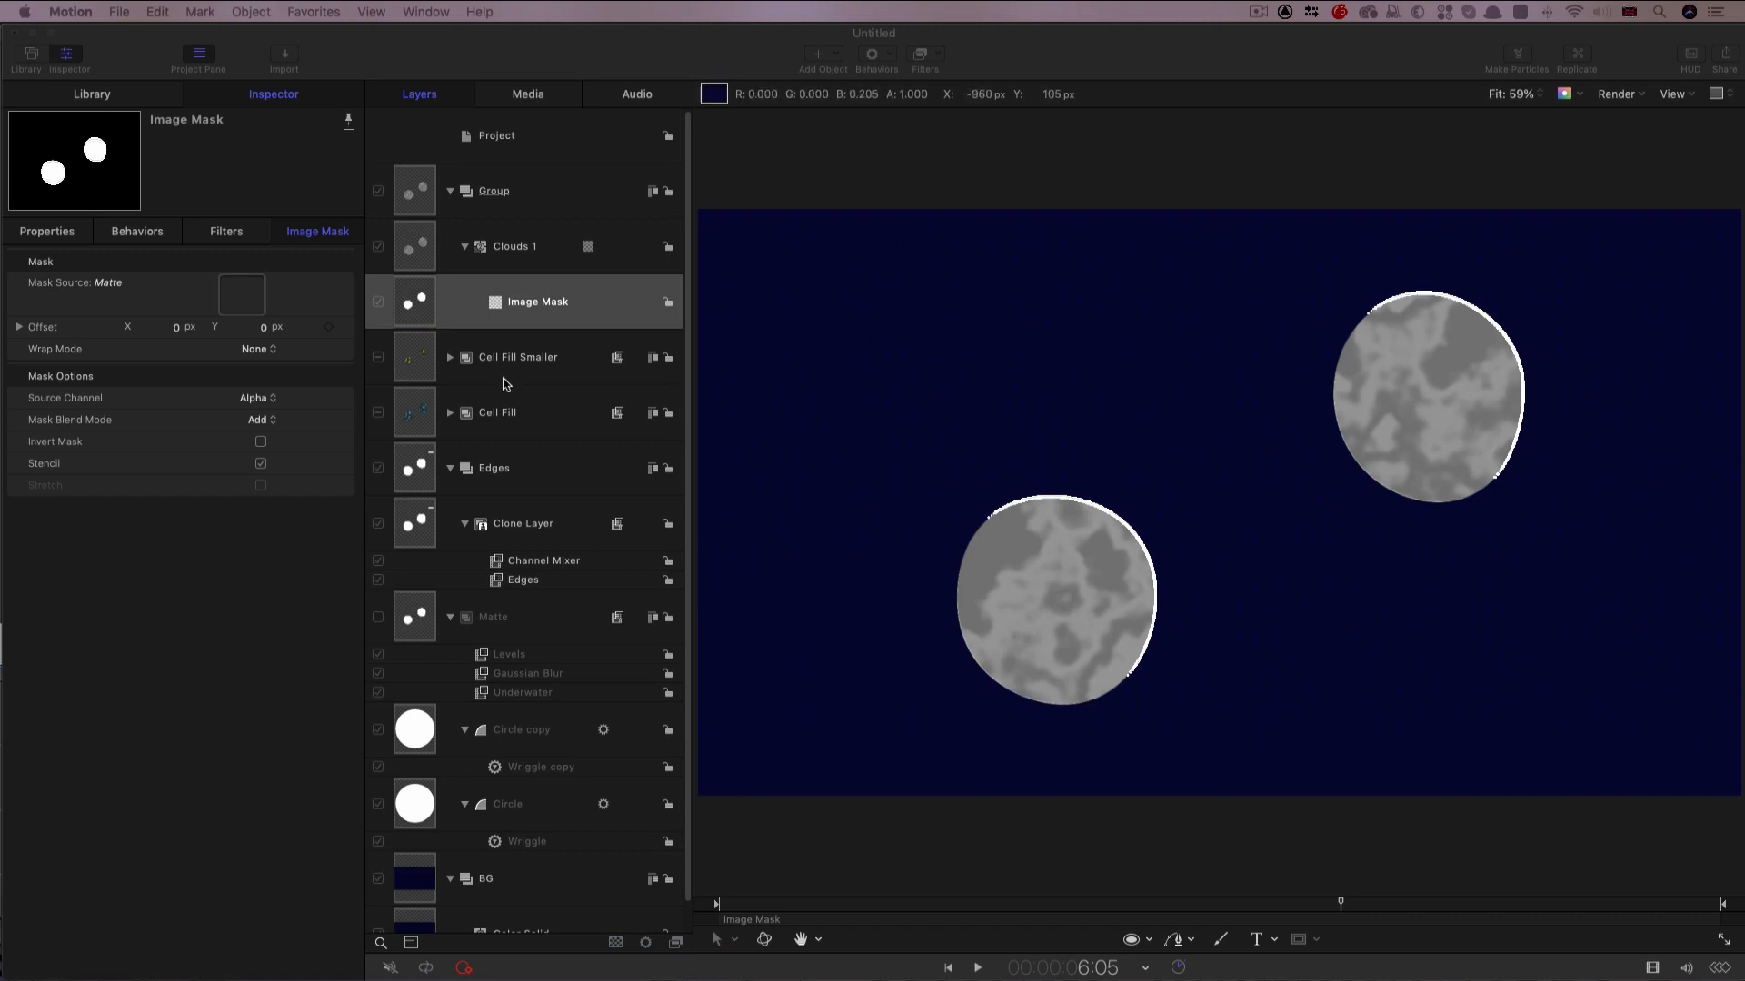
# Add a Gaussian Blur filter and a Levels filter to the Clouds 1 image mask.
pyautogui.click(933, 57)
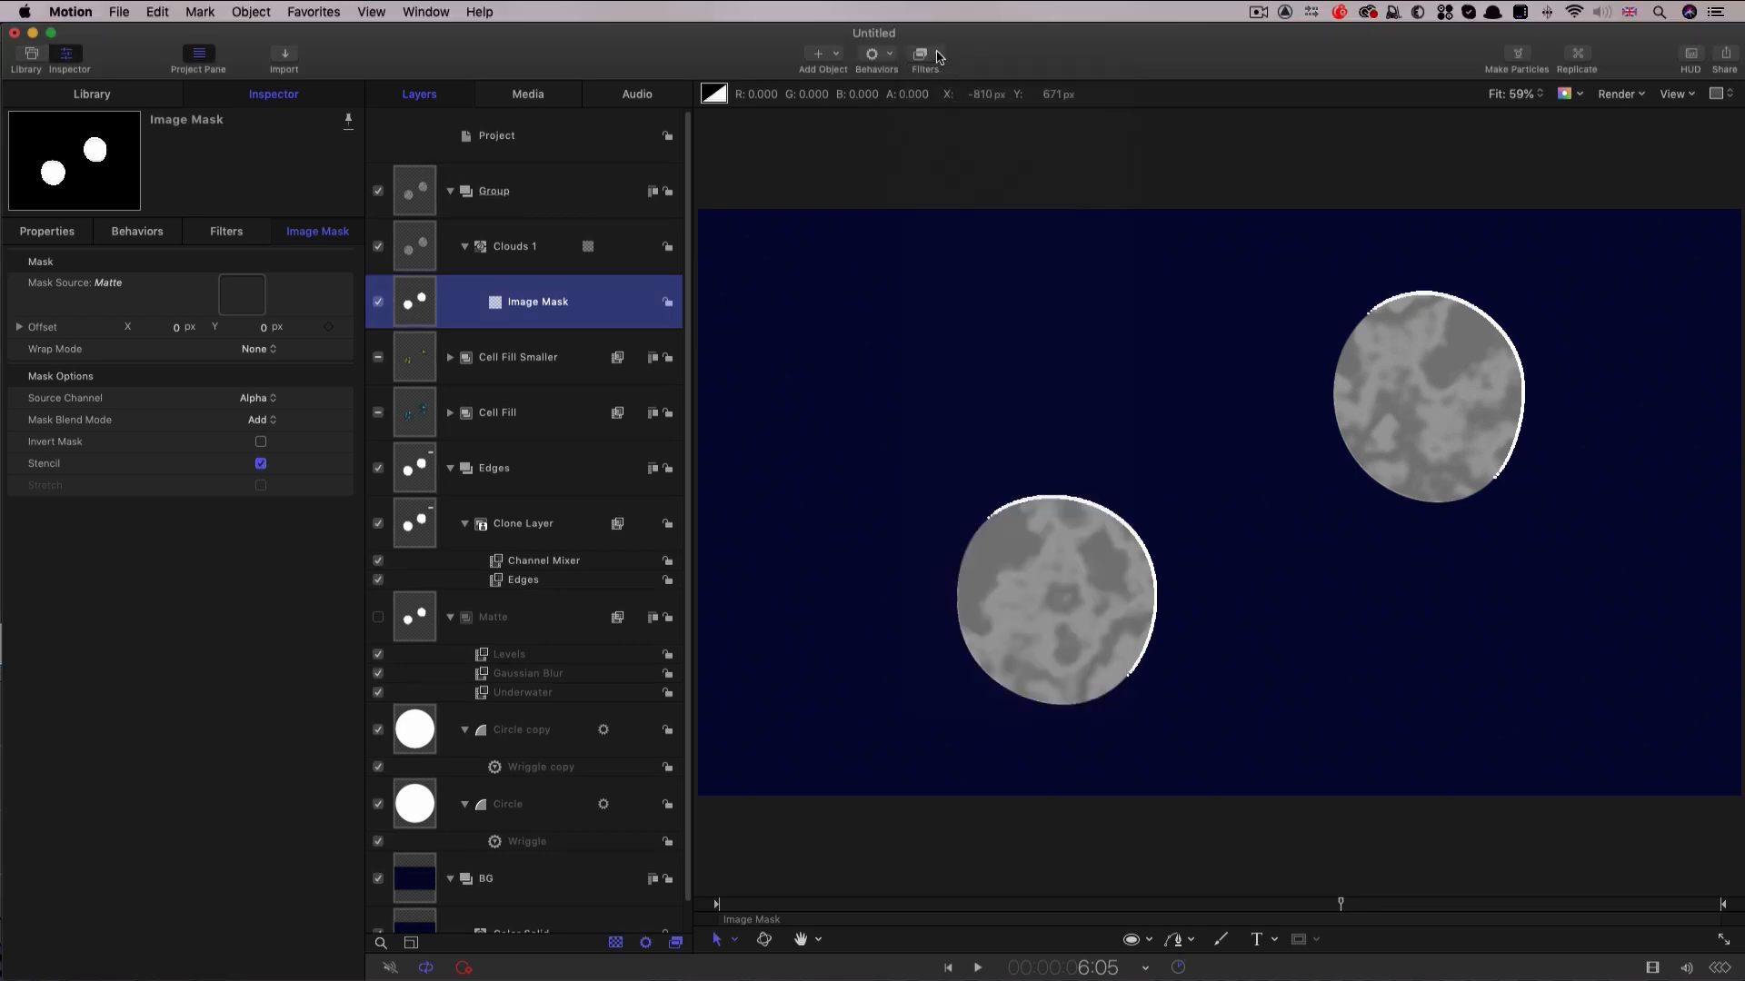
pyautogui.click(920, 55)
pyautogui.moveTo(947, 96)
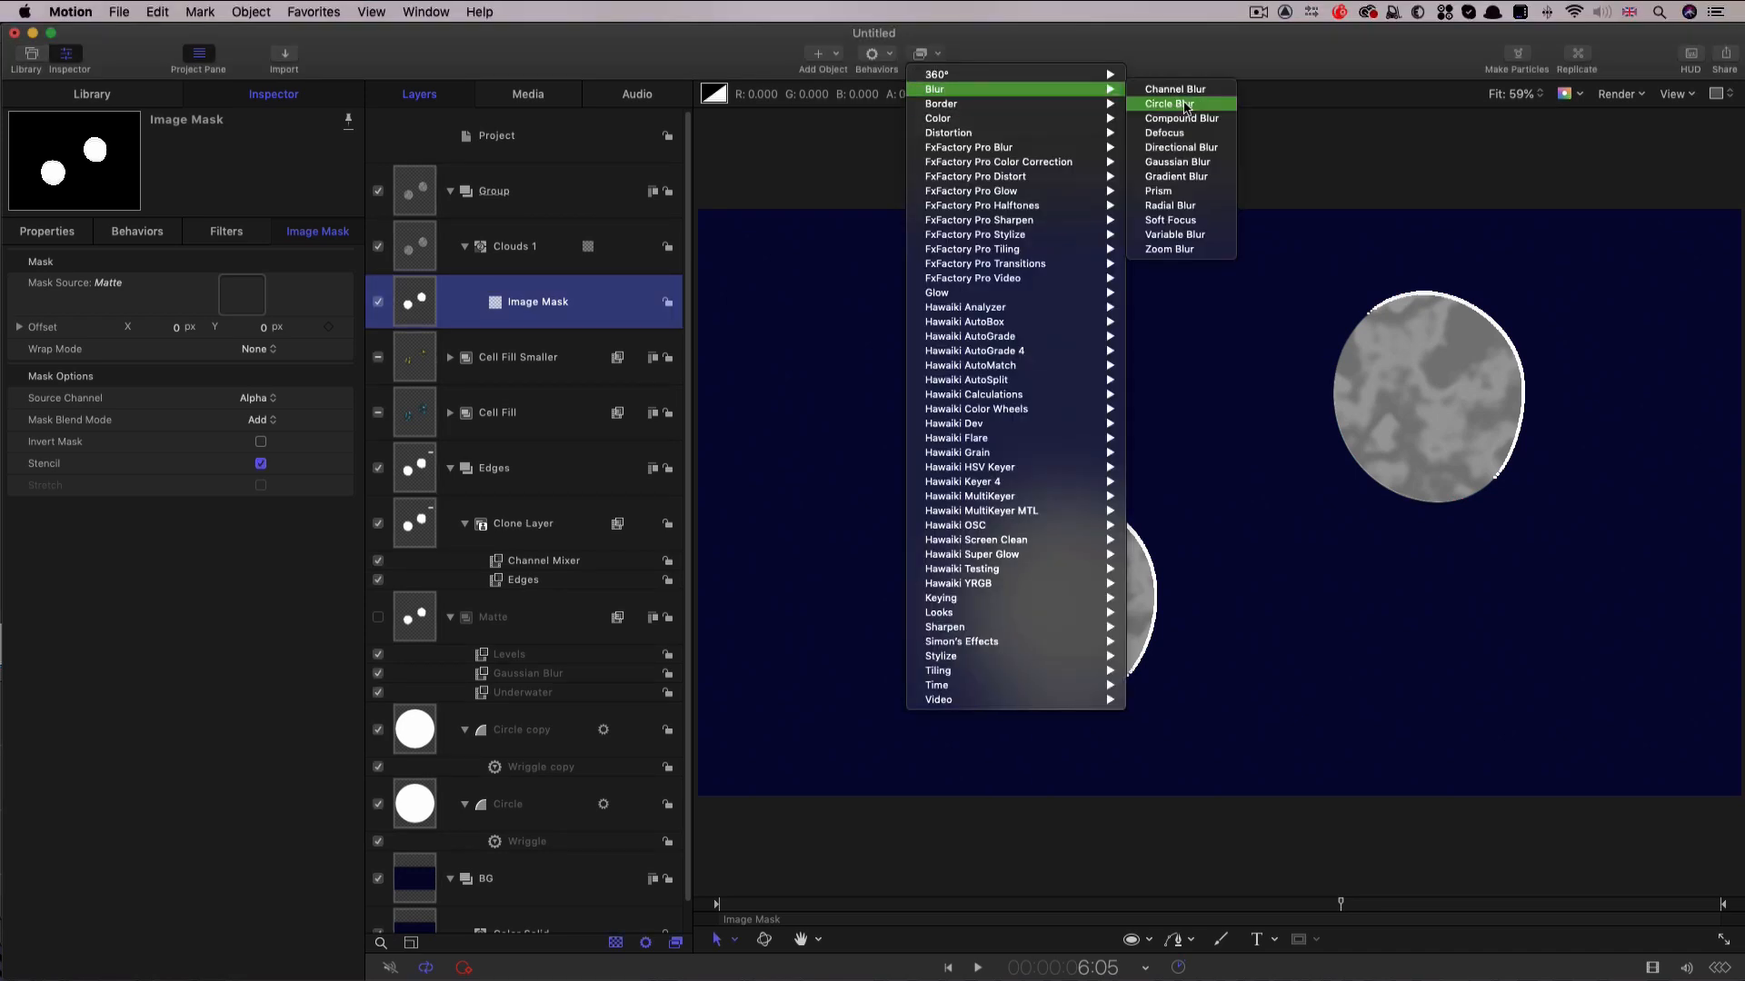
pyautogui.click(1172, 162)
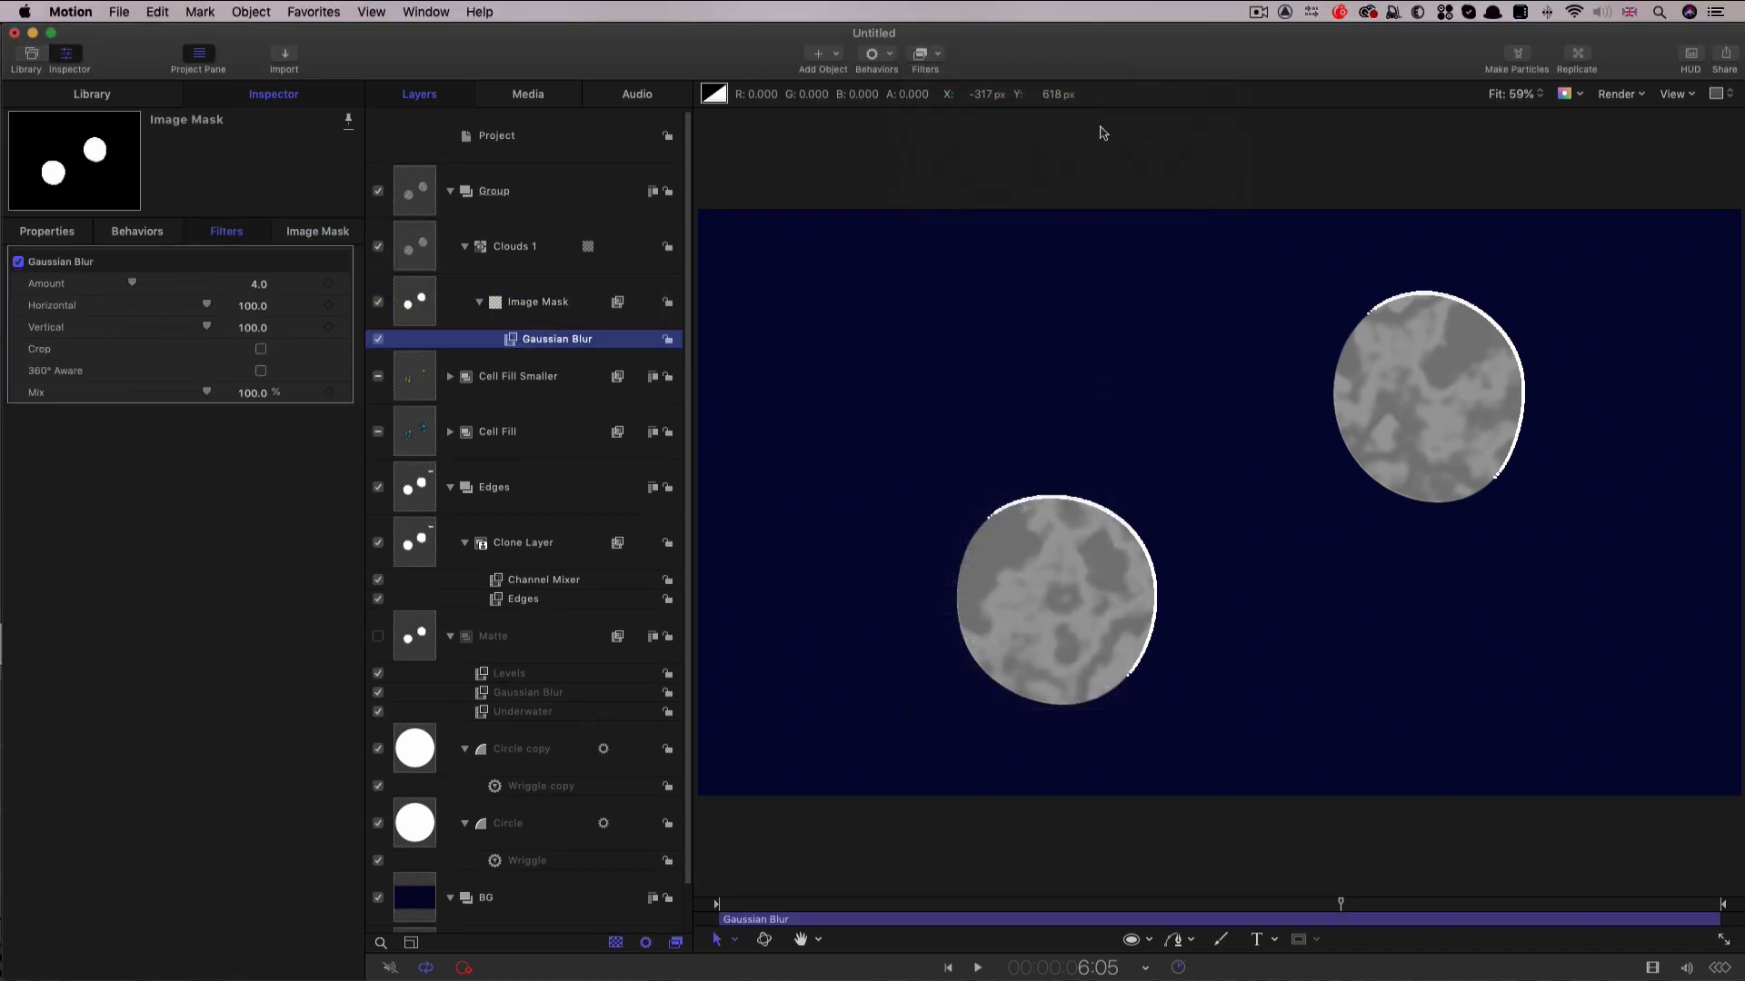
pyautogui.click(940, 57)
pyautogui.moveTo(937, 118)
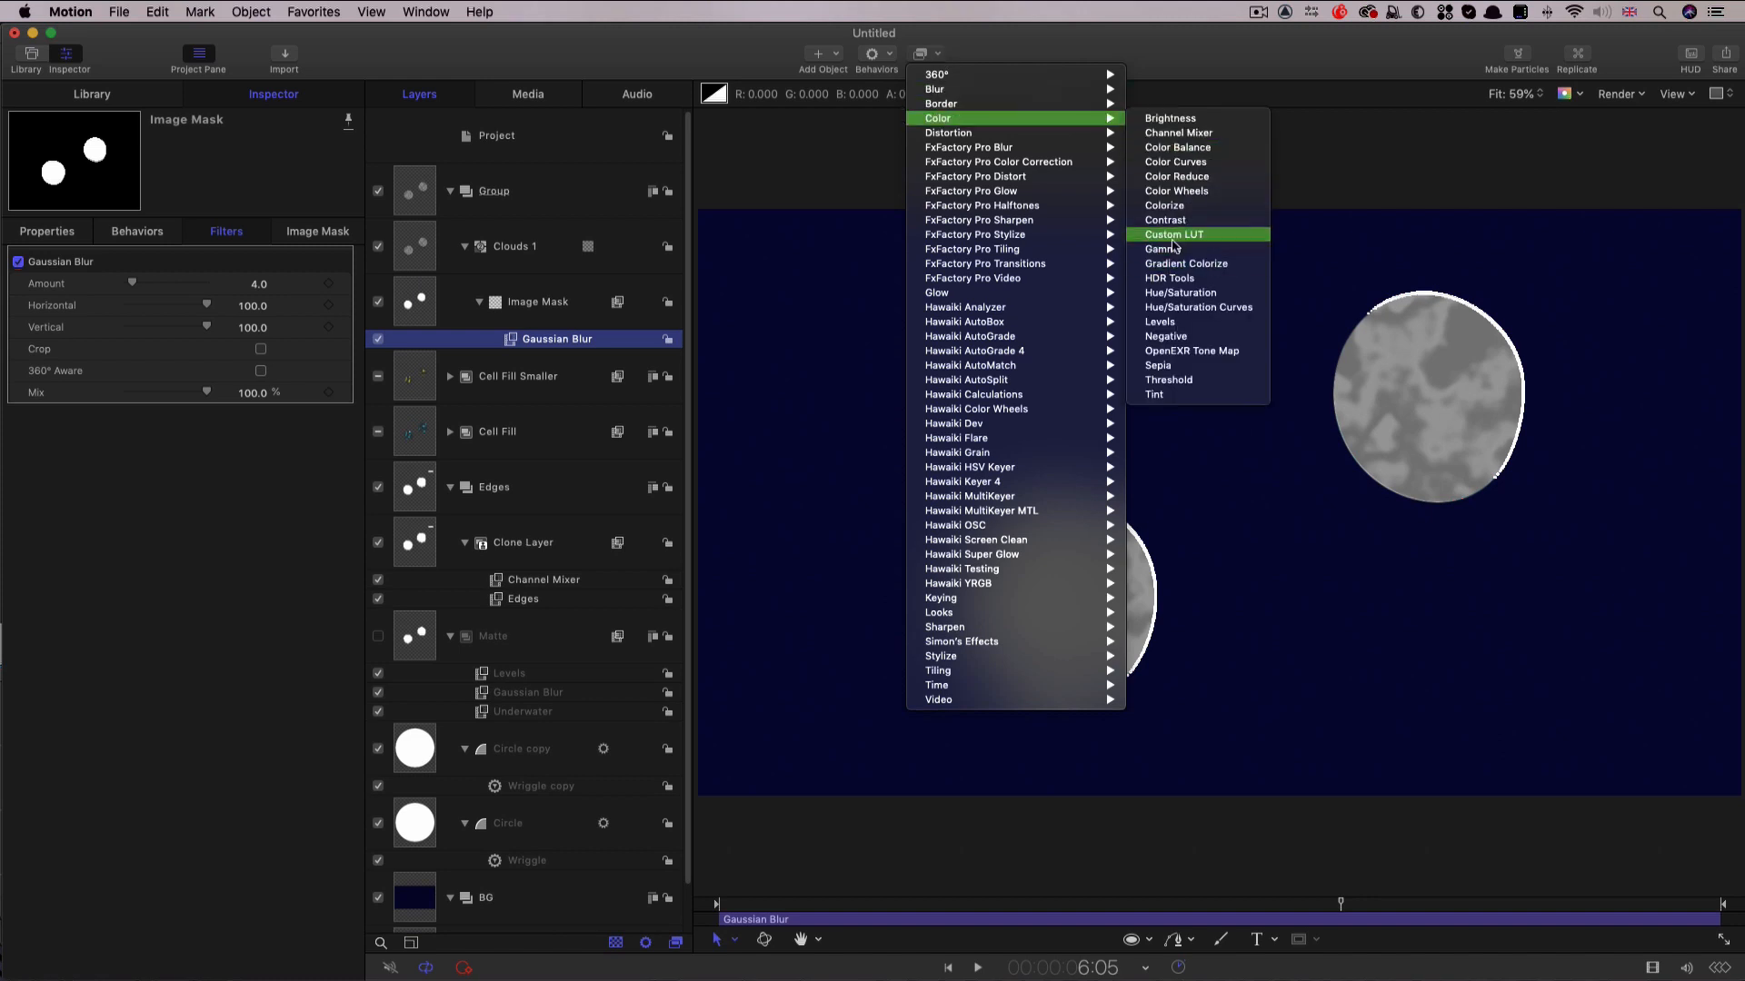
pyautogui.click(1161, 321)
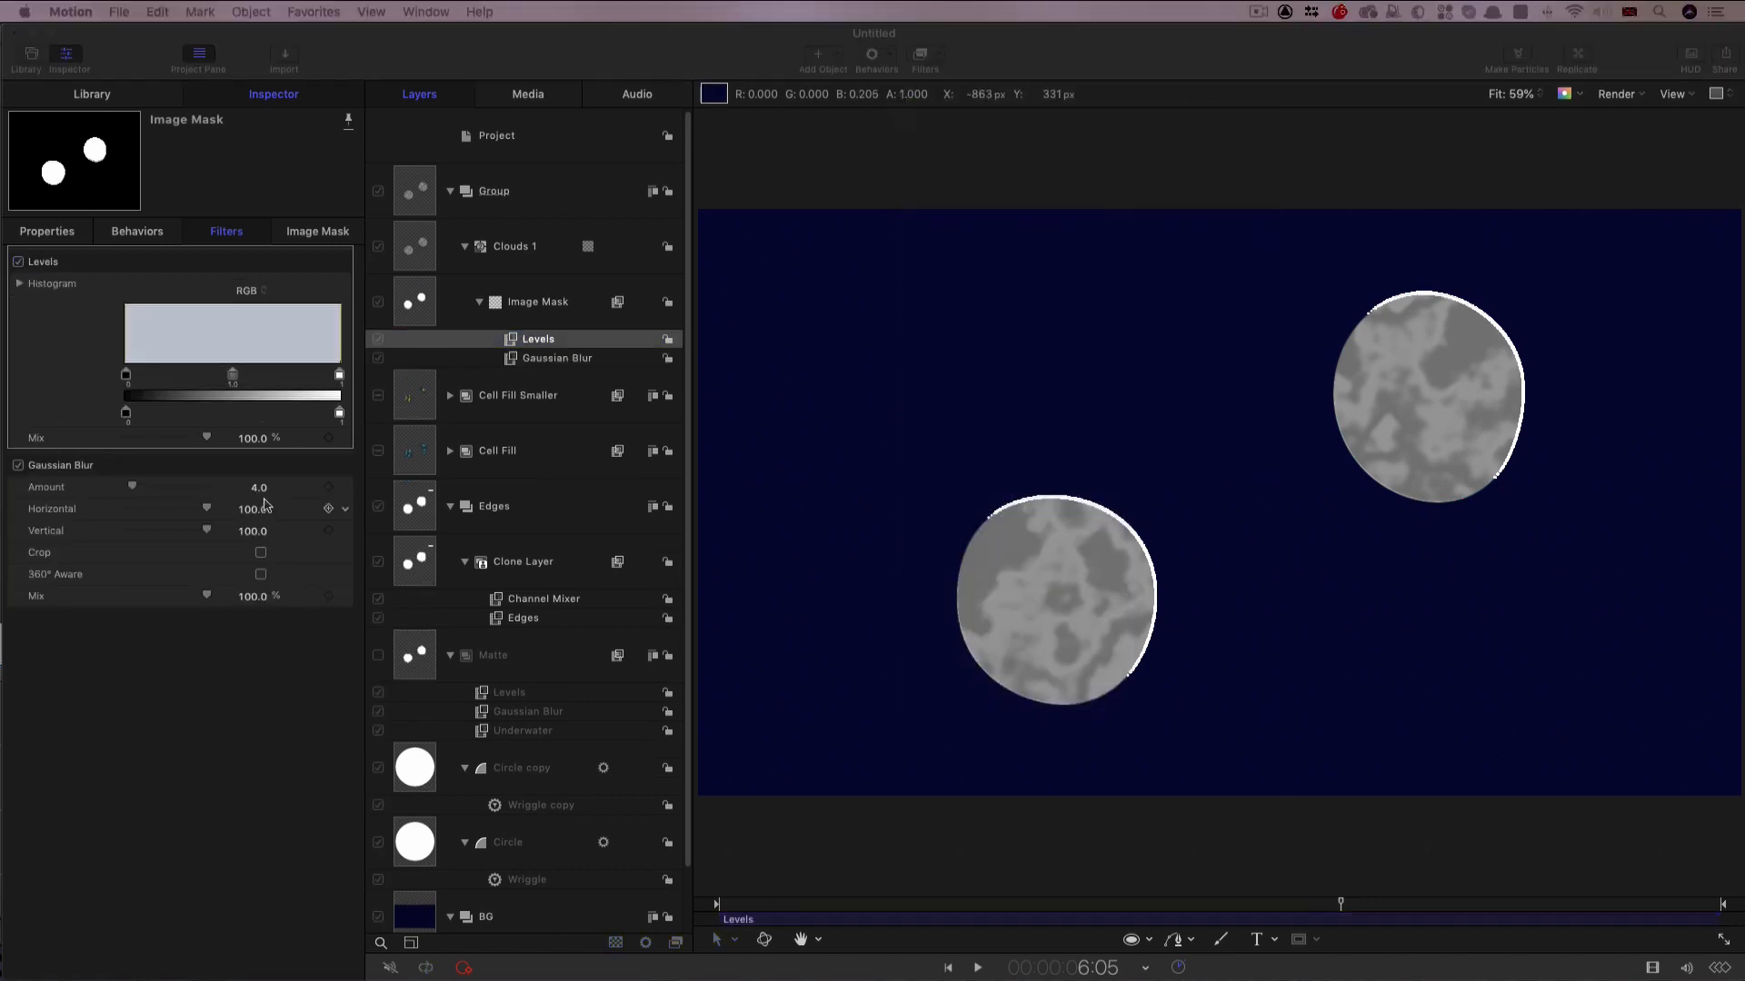
# Set the amount of the image mask's Gaussian Blur to 400.
pyautogui.doubleClick(262, 488)
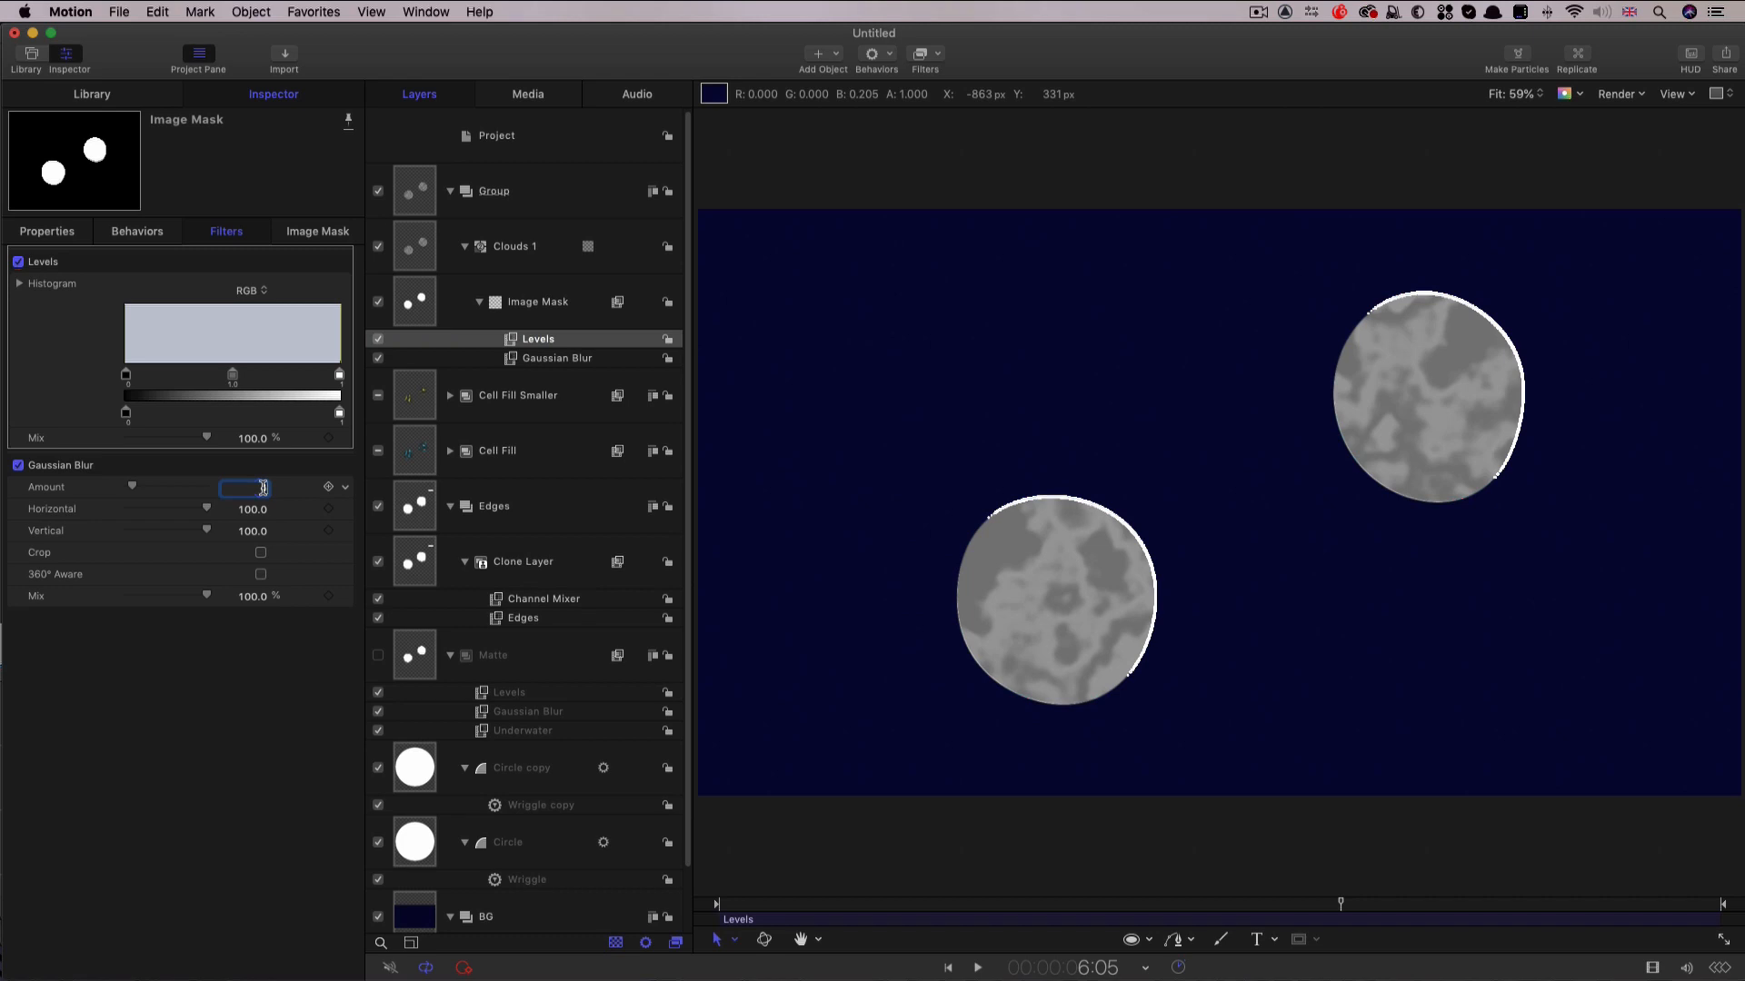
pyautogui.write('400')
pyautogui.press('Return')
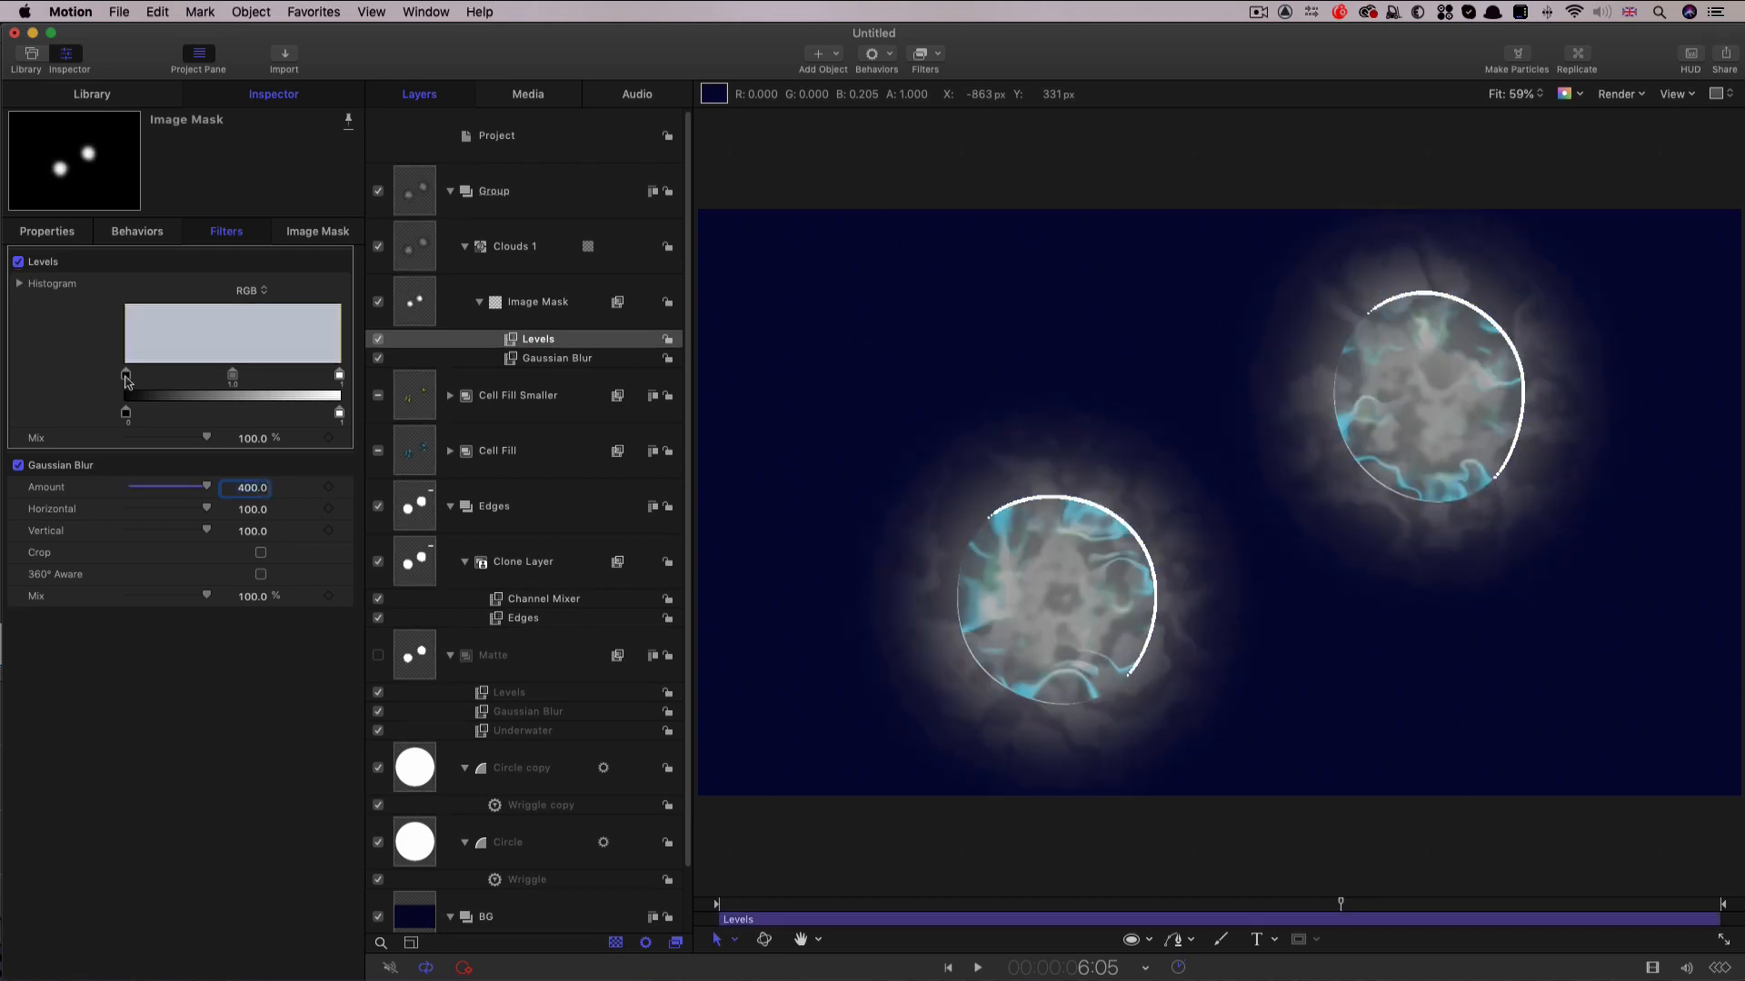
# In the image mask's Levels filter, set the alpha channel's Black In to 0.93 and White In to 0.94.
pyautogui.click(251, 290)
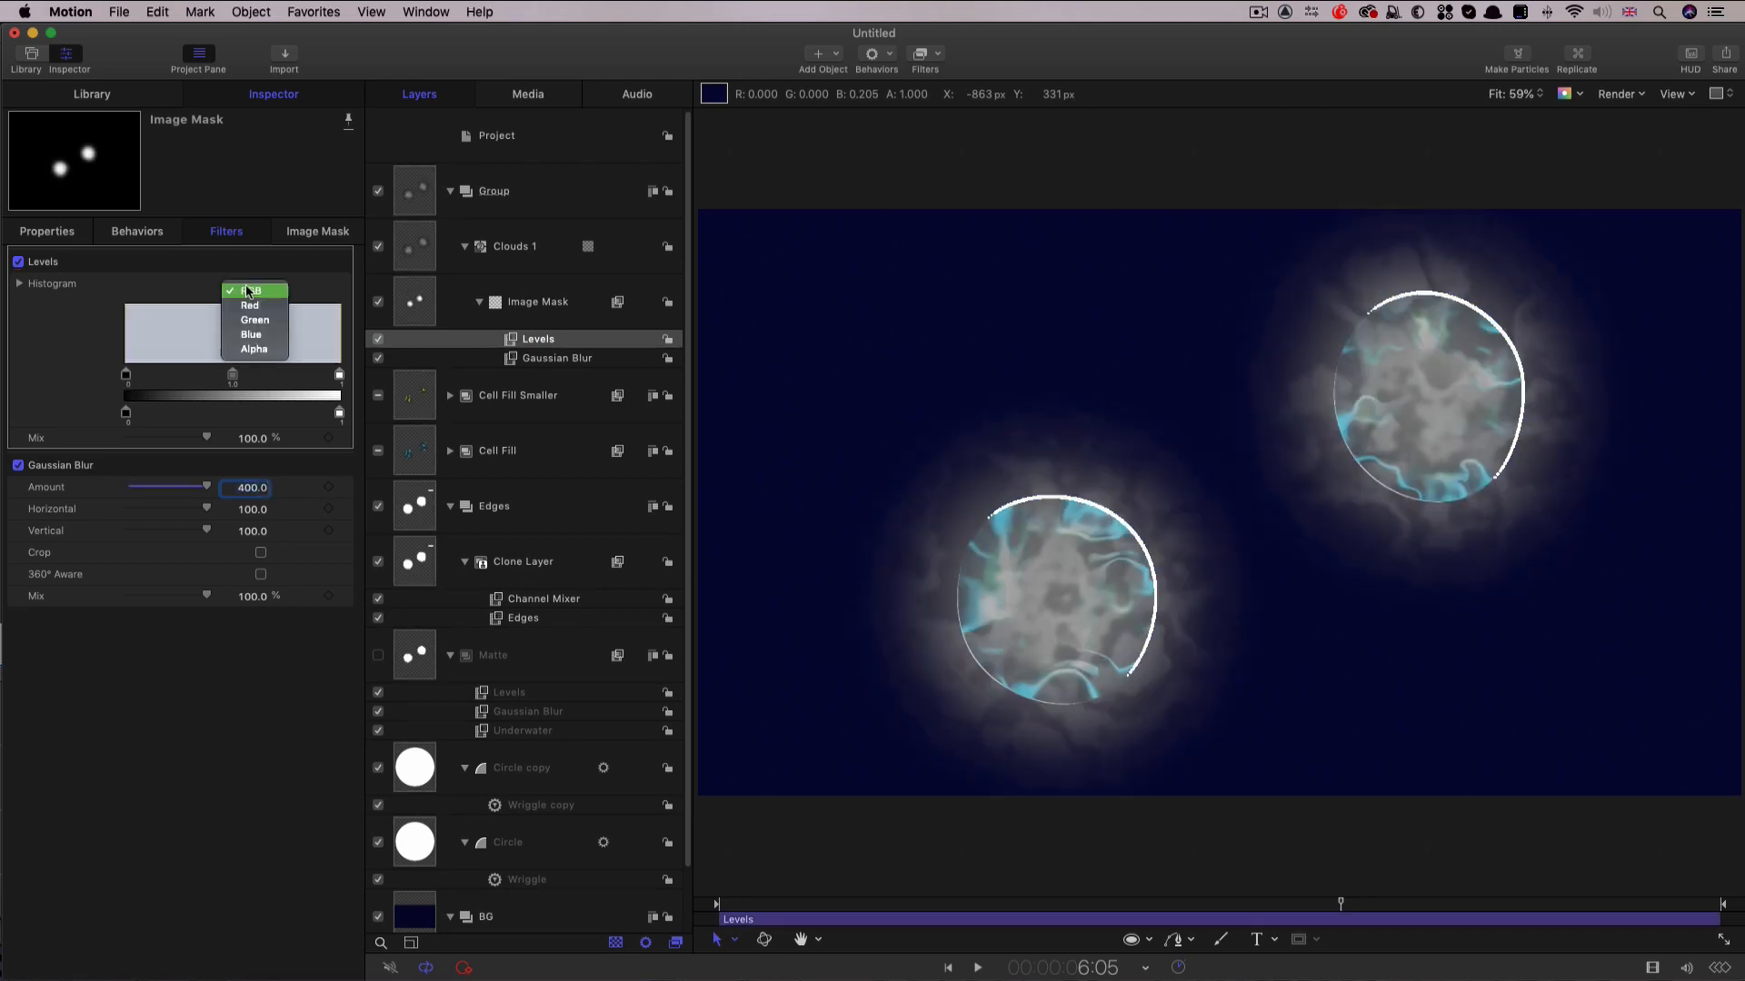
pyautogui.press('Return')
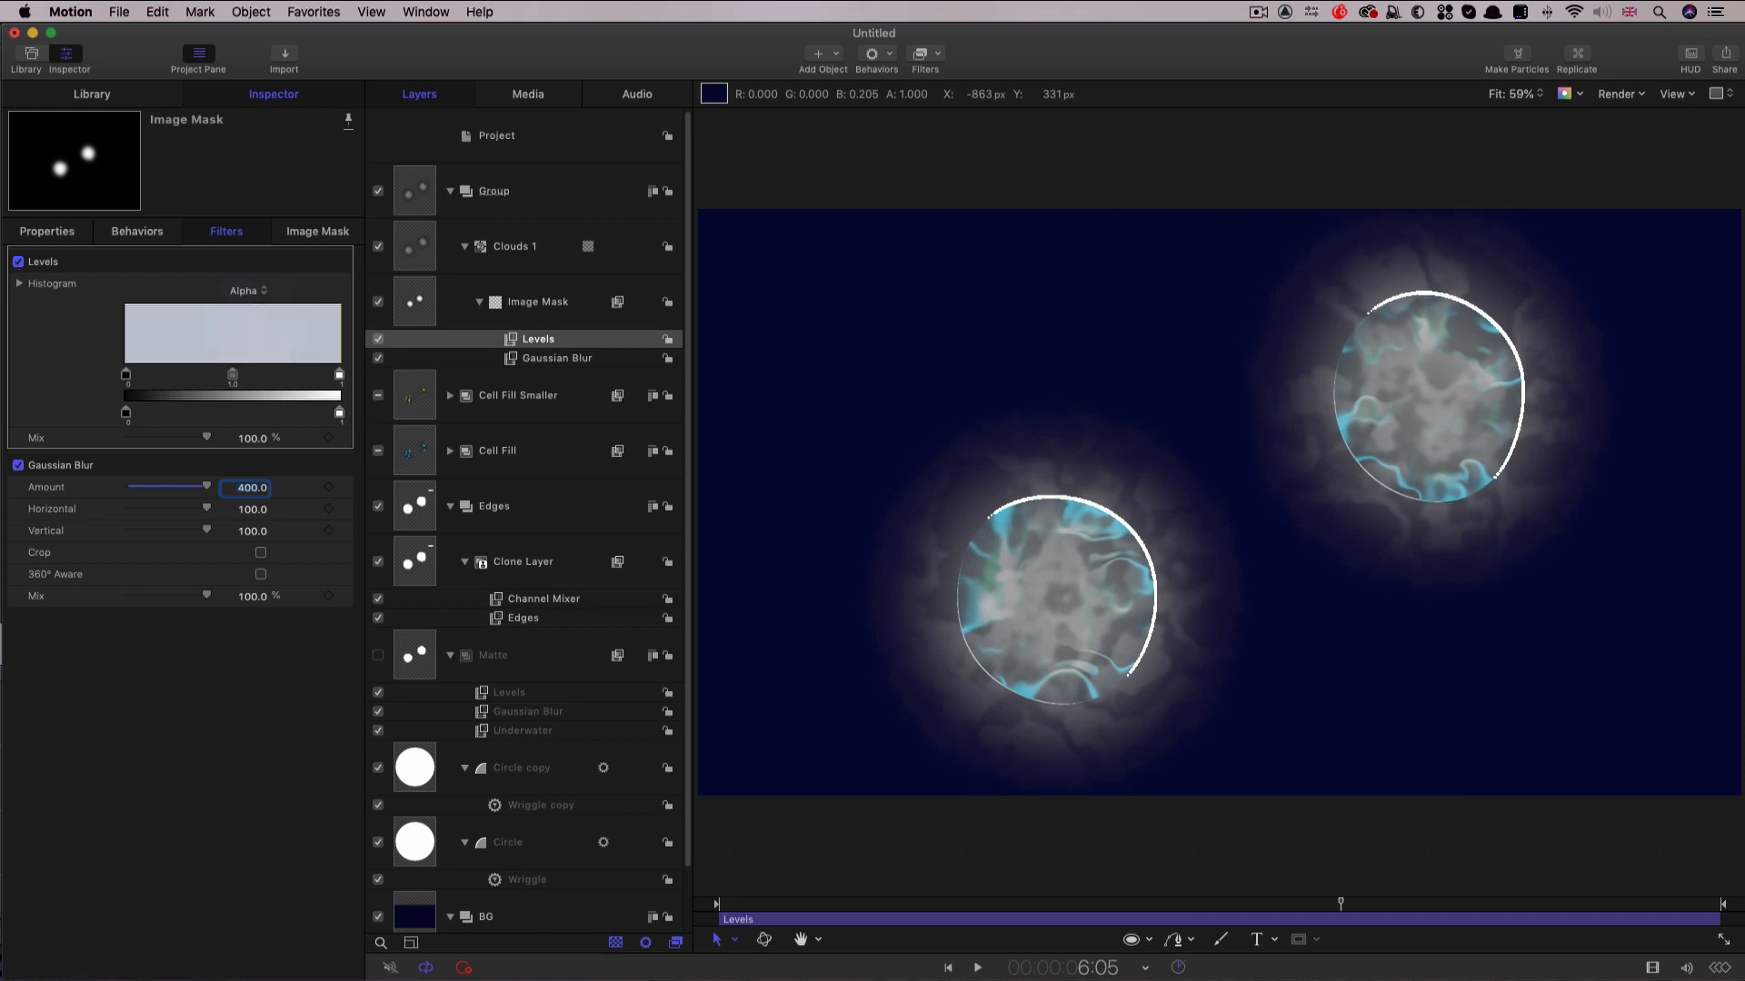
pyautogui.click(19, 285)
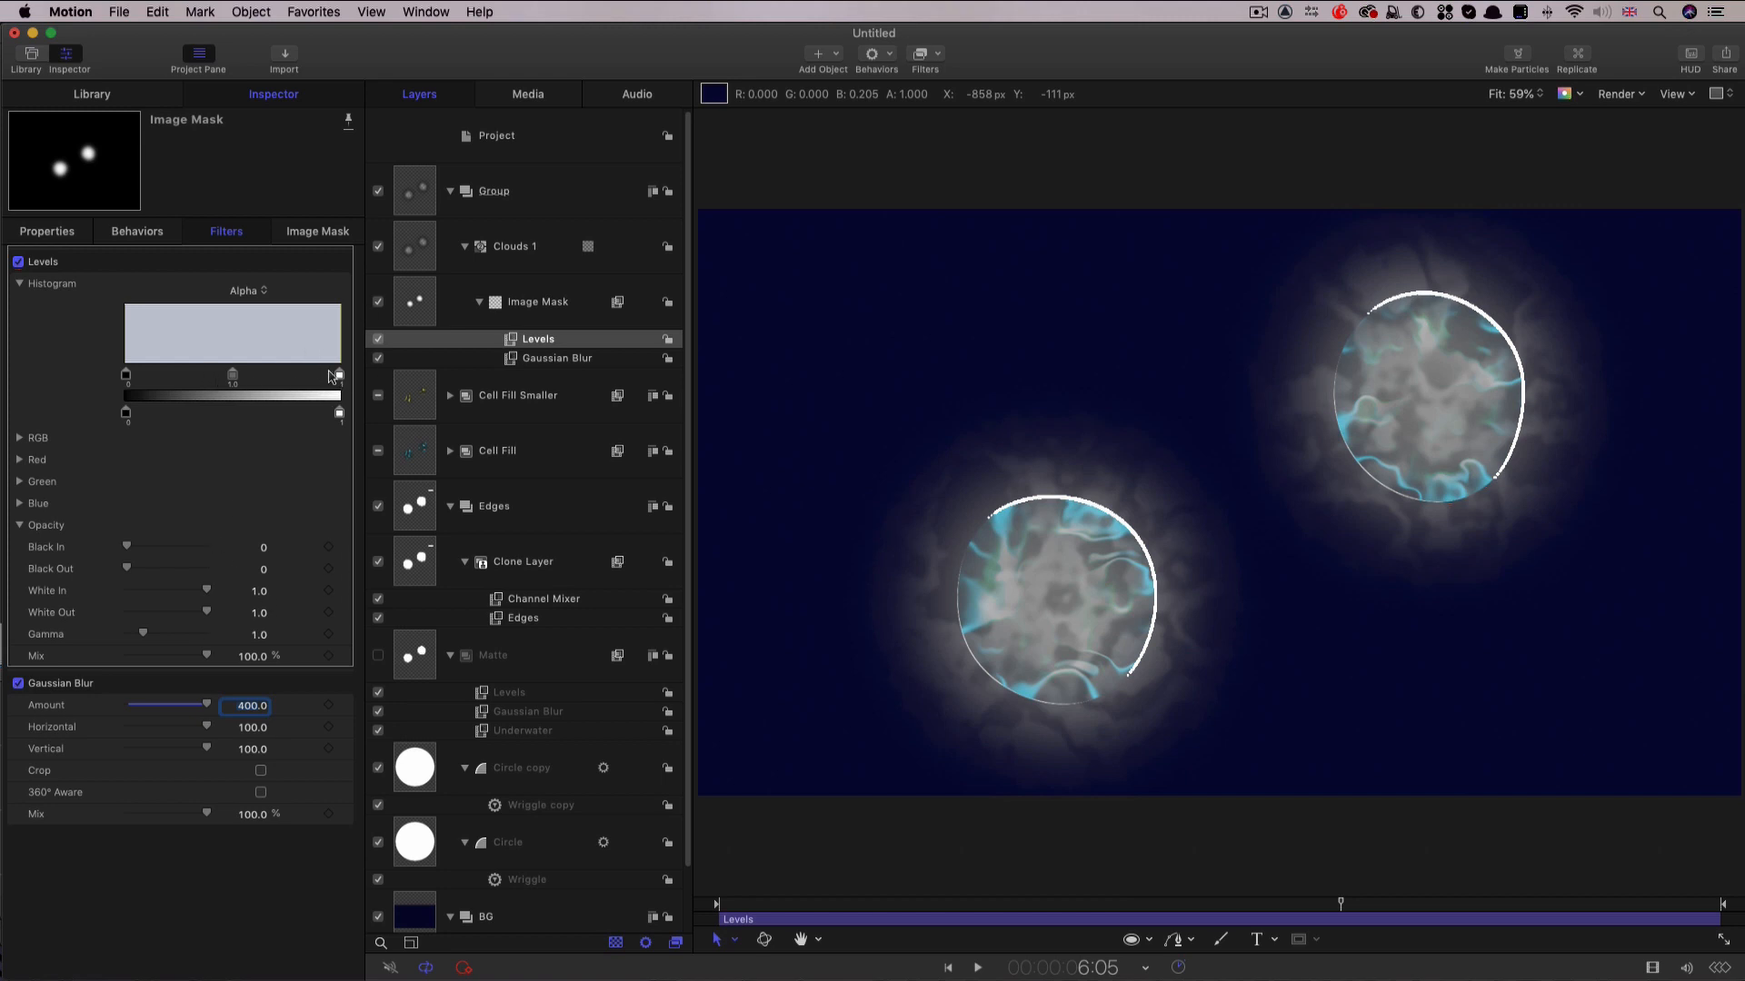
pyautogui.click(264, 548)
pyautogui.press('Tab')
pyautogui.press('Tab')
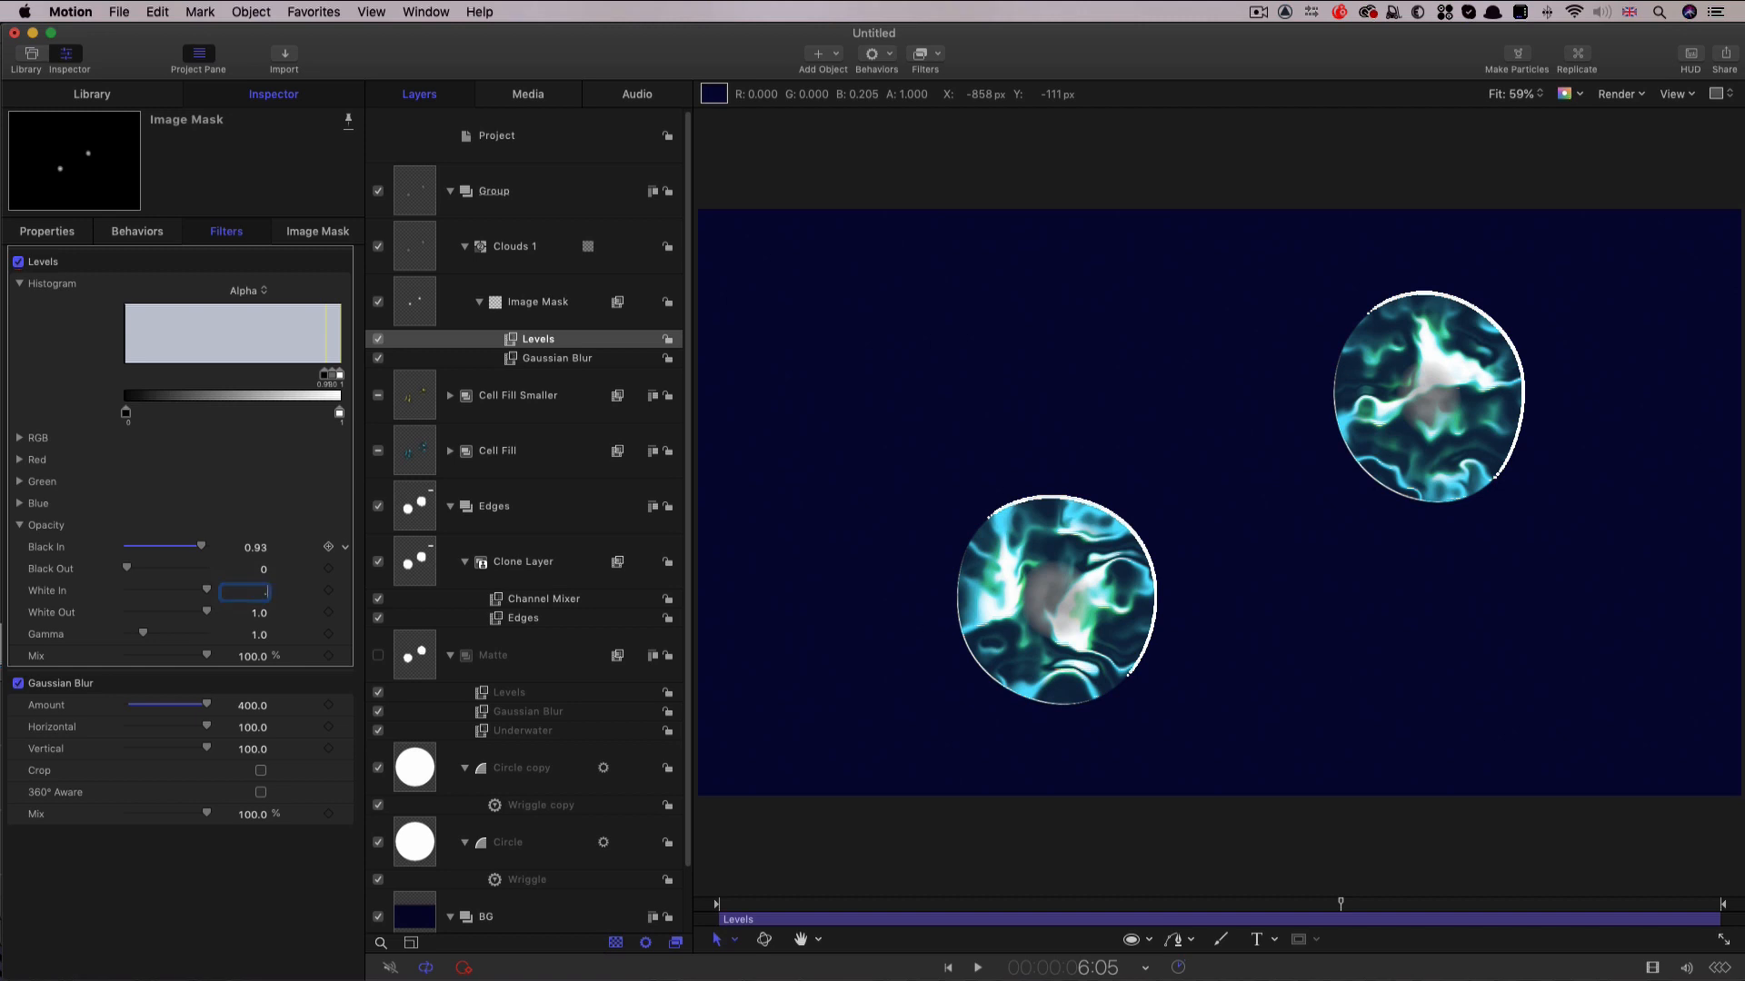
pyautogui.press('Return')
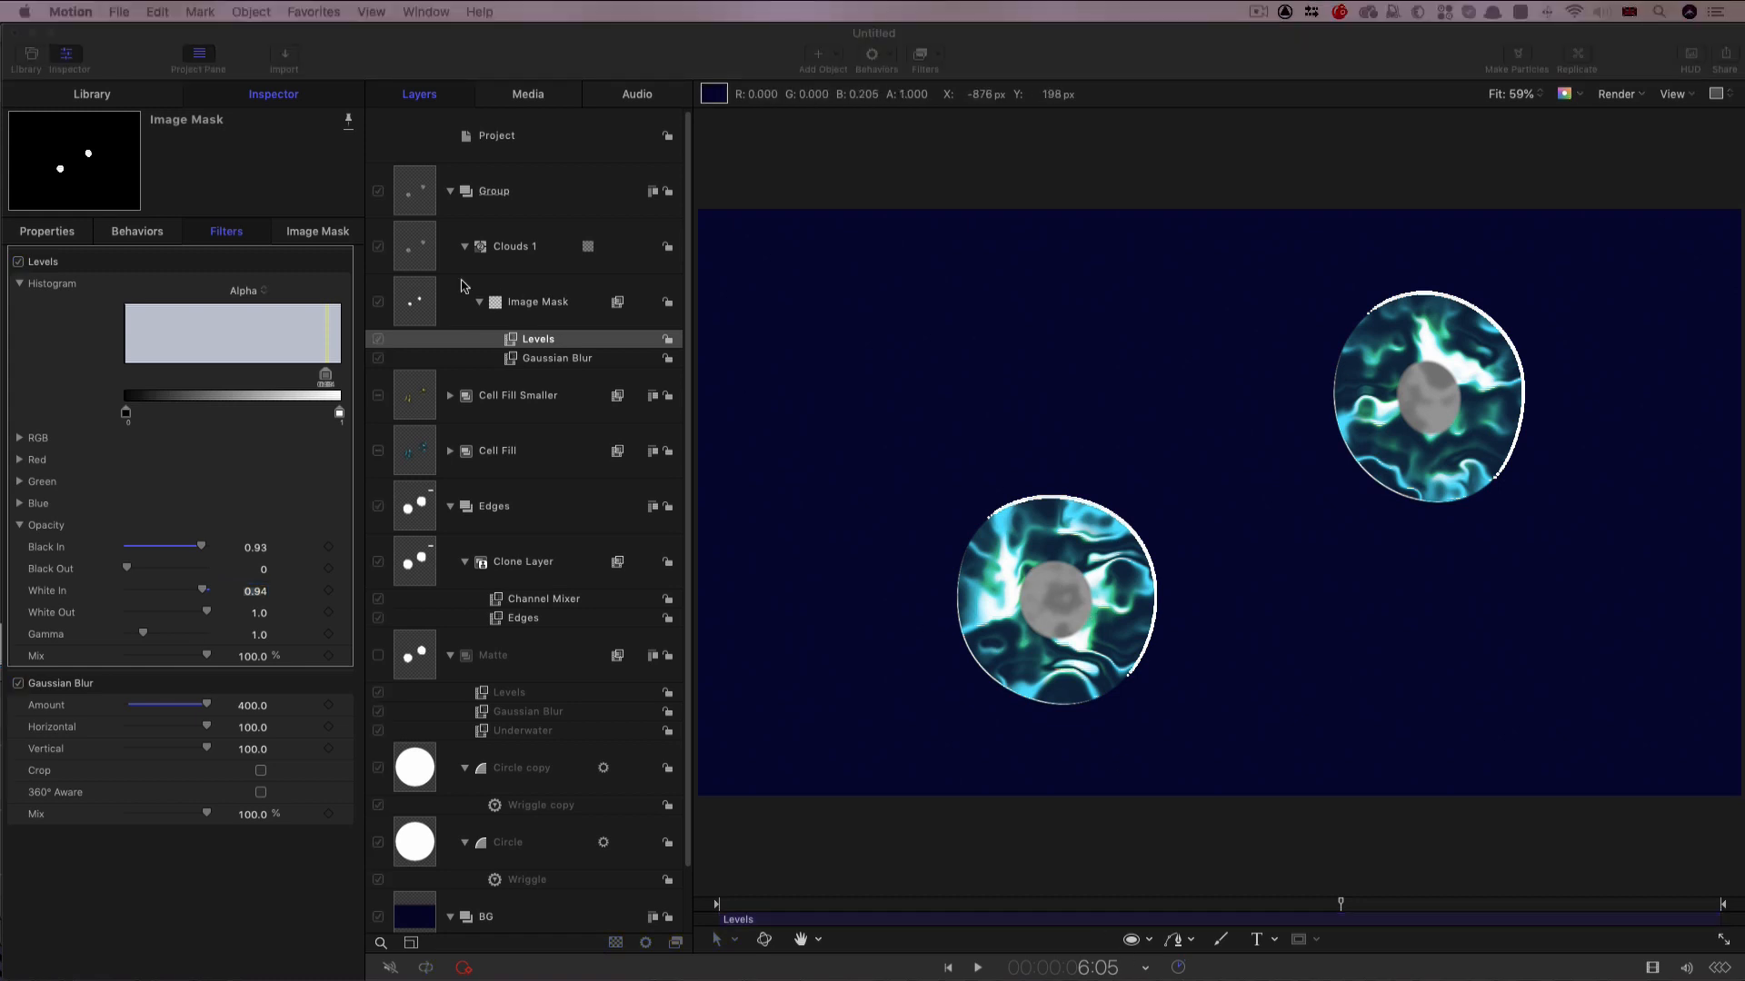
# Add a Levels filter to Clouds 1 and lower the blue channel's white output to about 0.19.
pyautogui.click(417, 252)
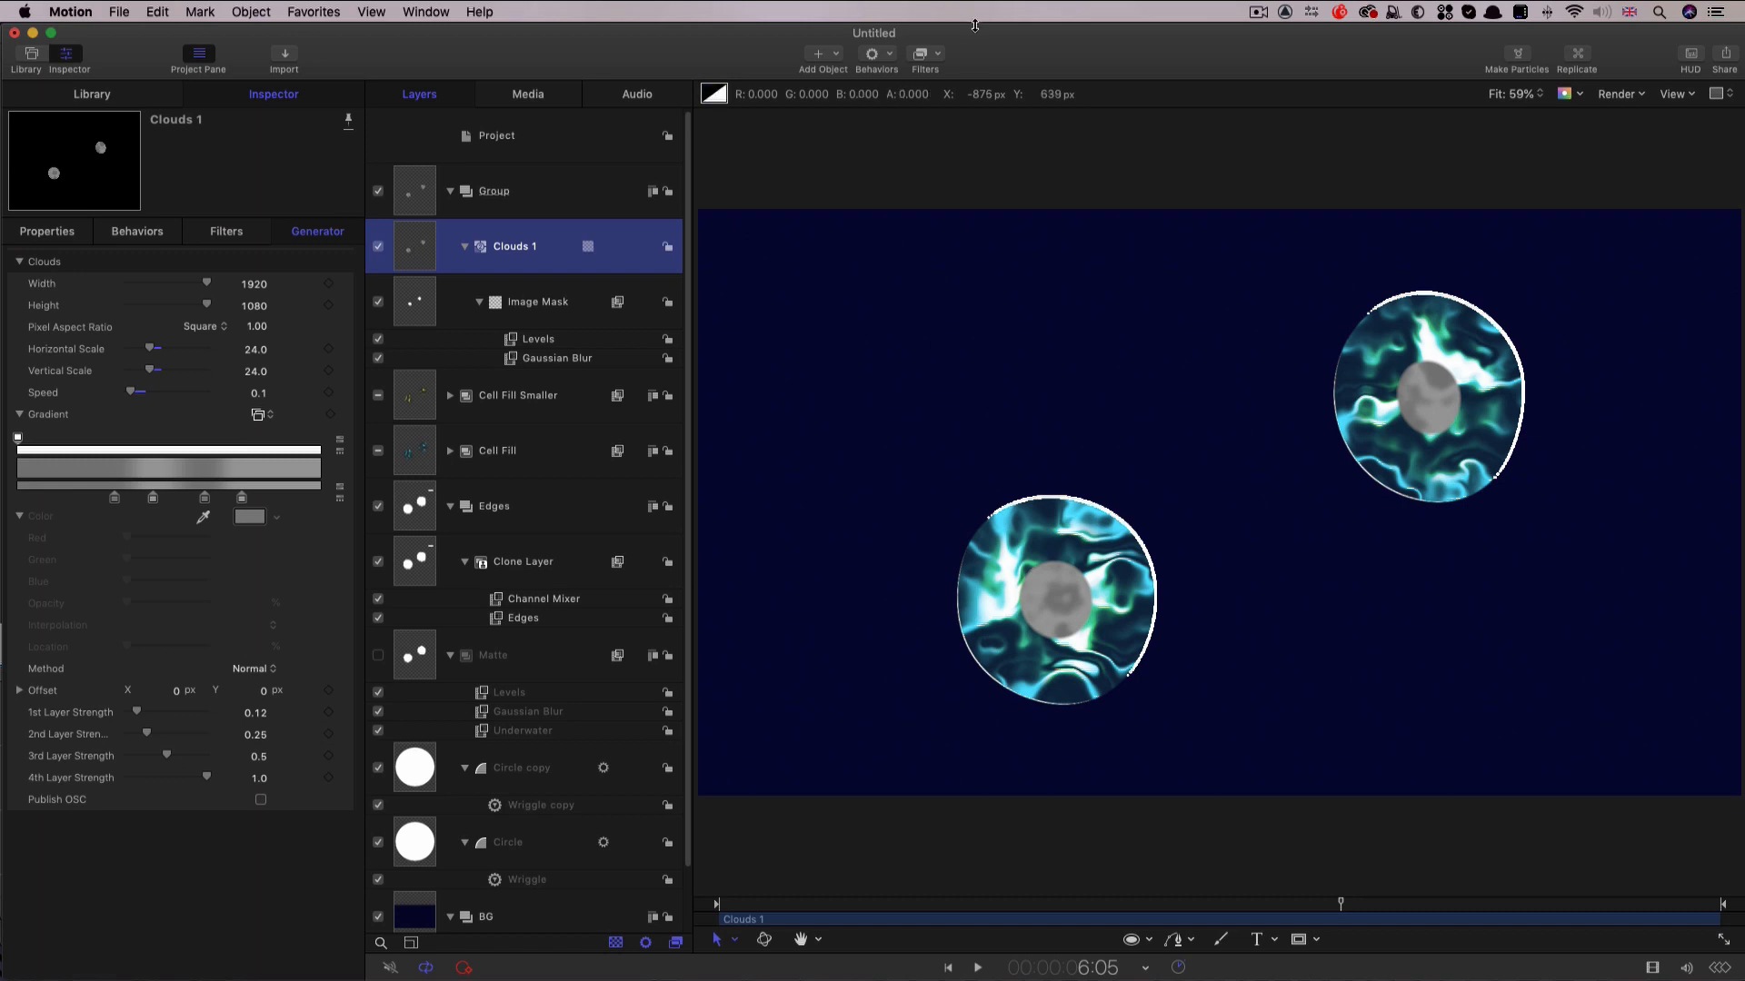
pyautogui.click(938, 57)
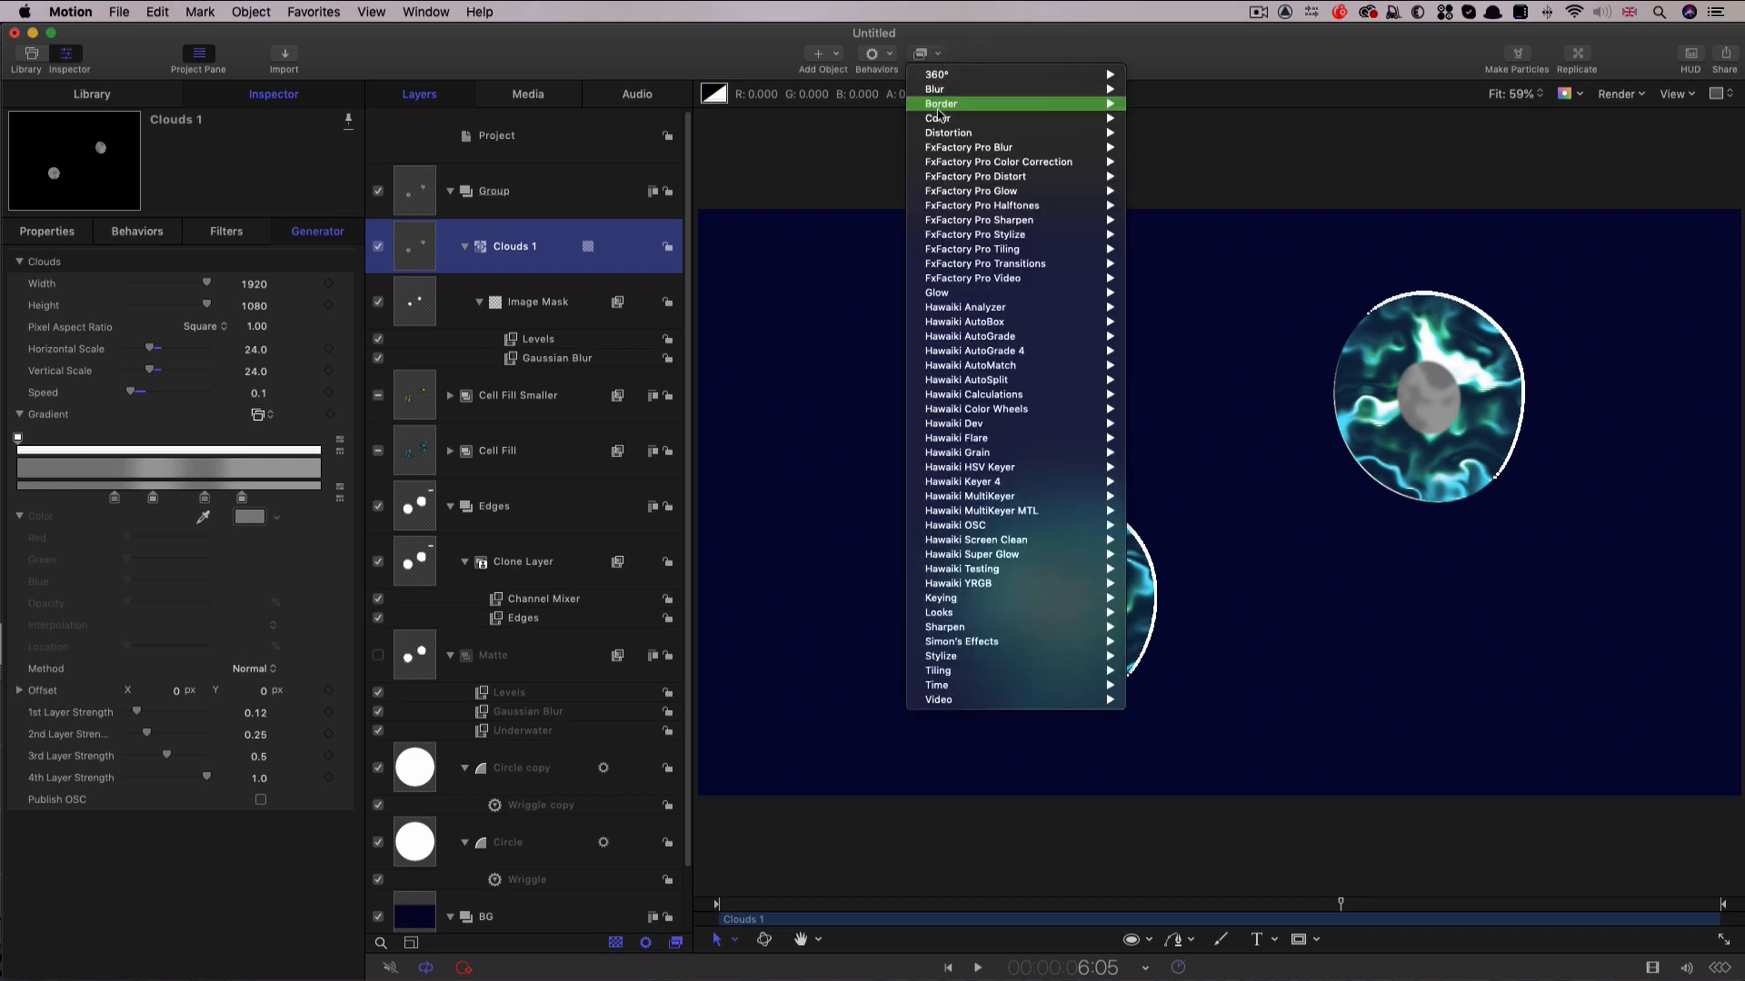
pyautogui.moveTo(1054, 120)
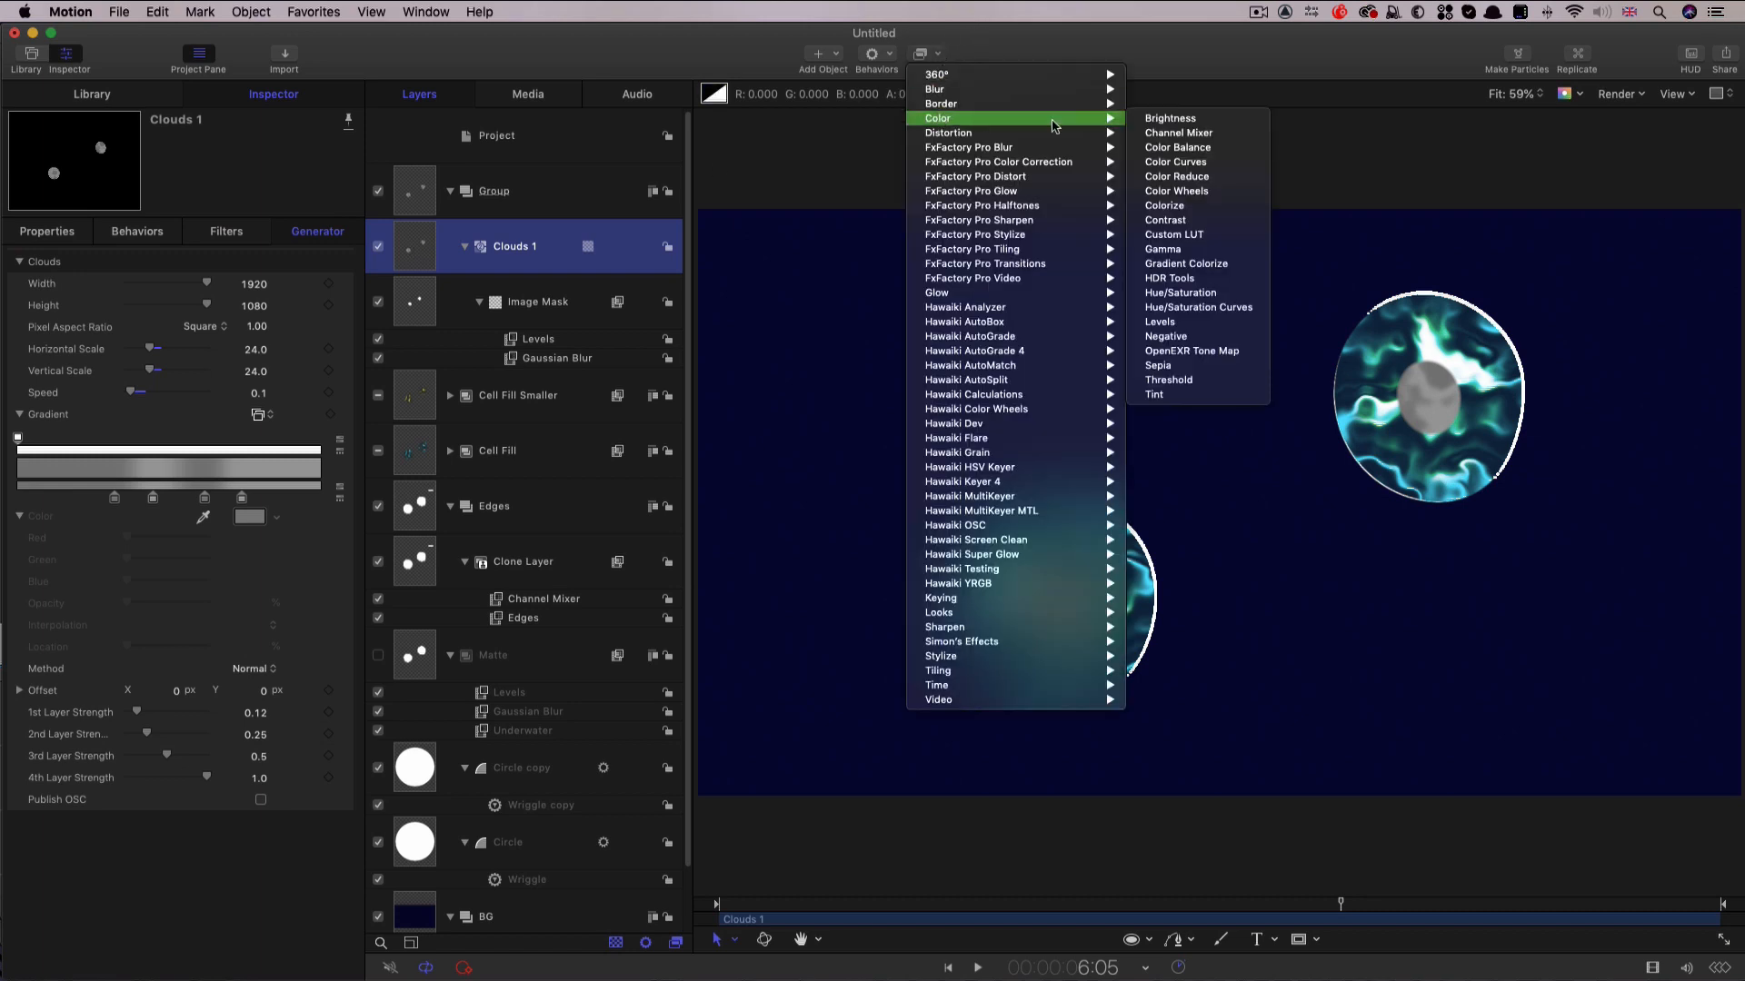
pyautogui.click(1171, 323)
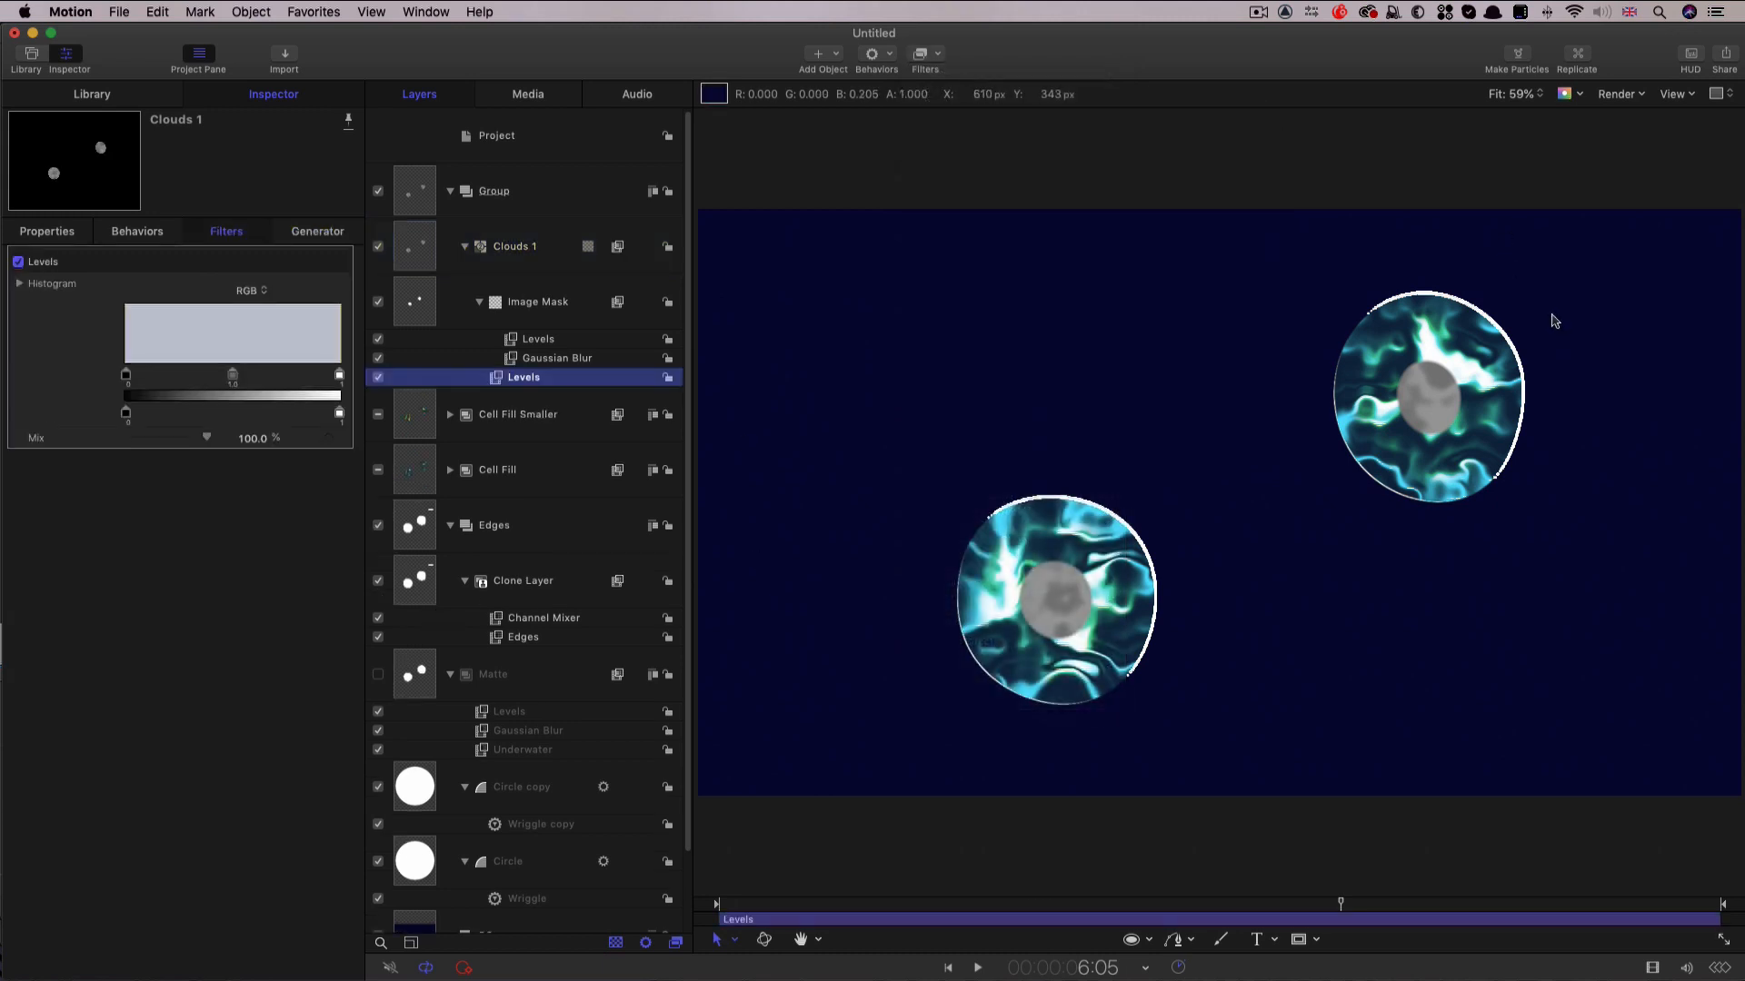
pyautogui.click(251, 291)
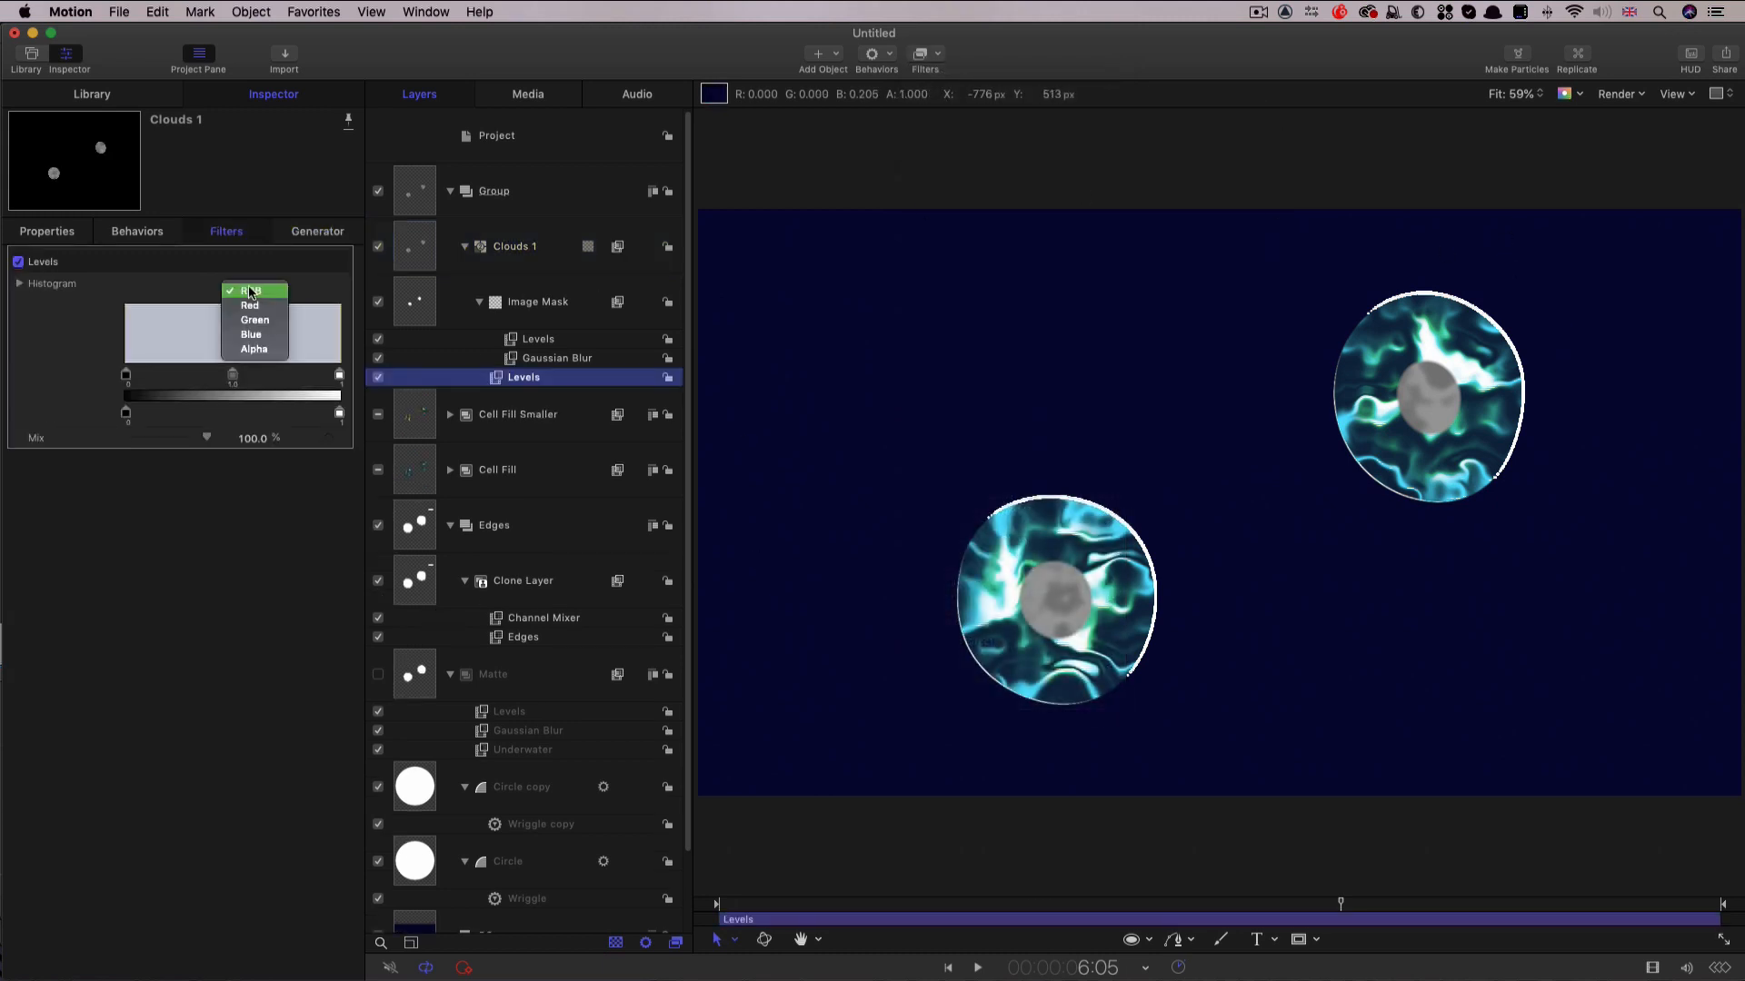
pyautogui.click(250, 335)
pyautogui.moveTo(339, 414); pyautogui.dragTo(167, 416)
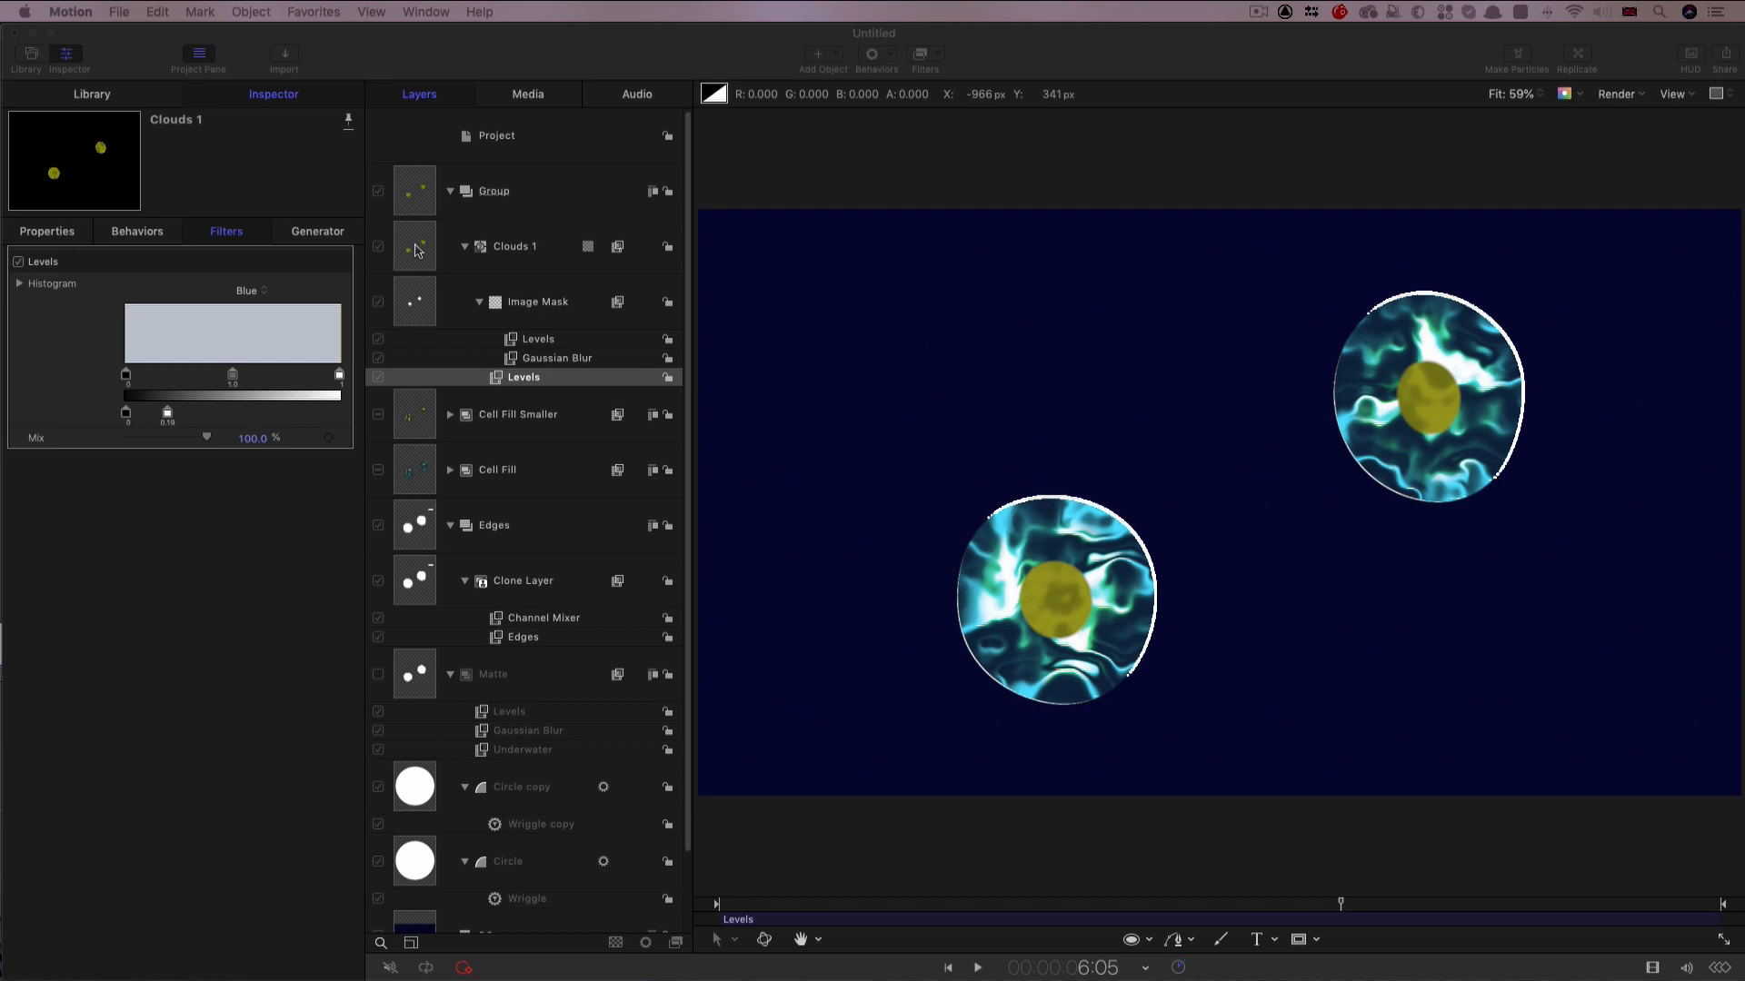
# Set the blend mode of the group containing Clouds 1 to Multiply.
pyautogui.click(417, 251)
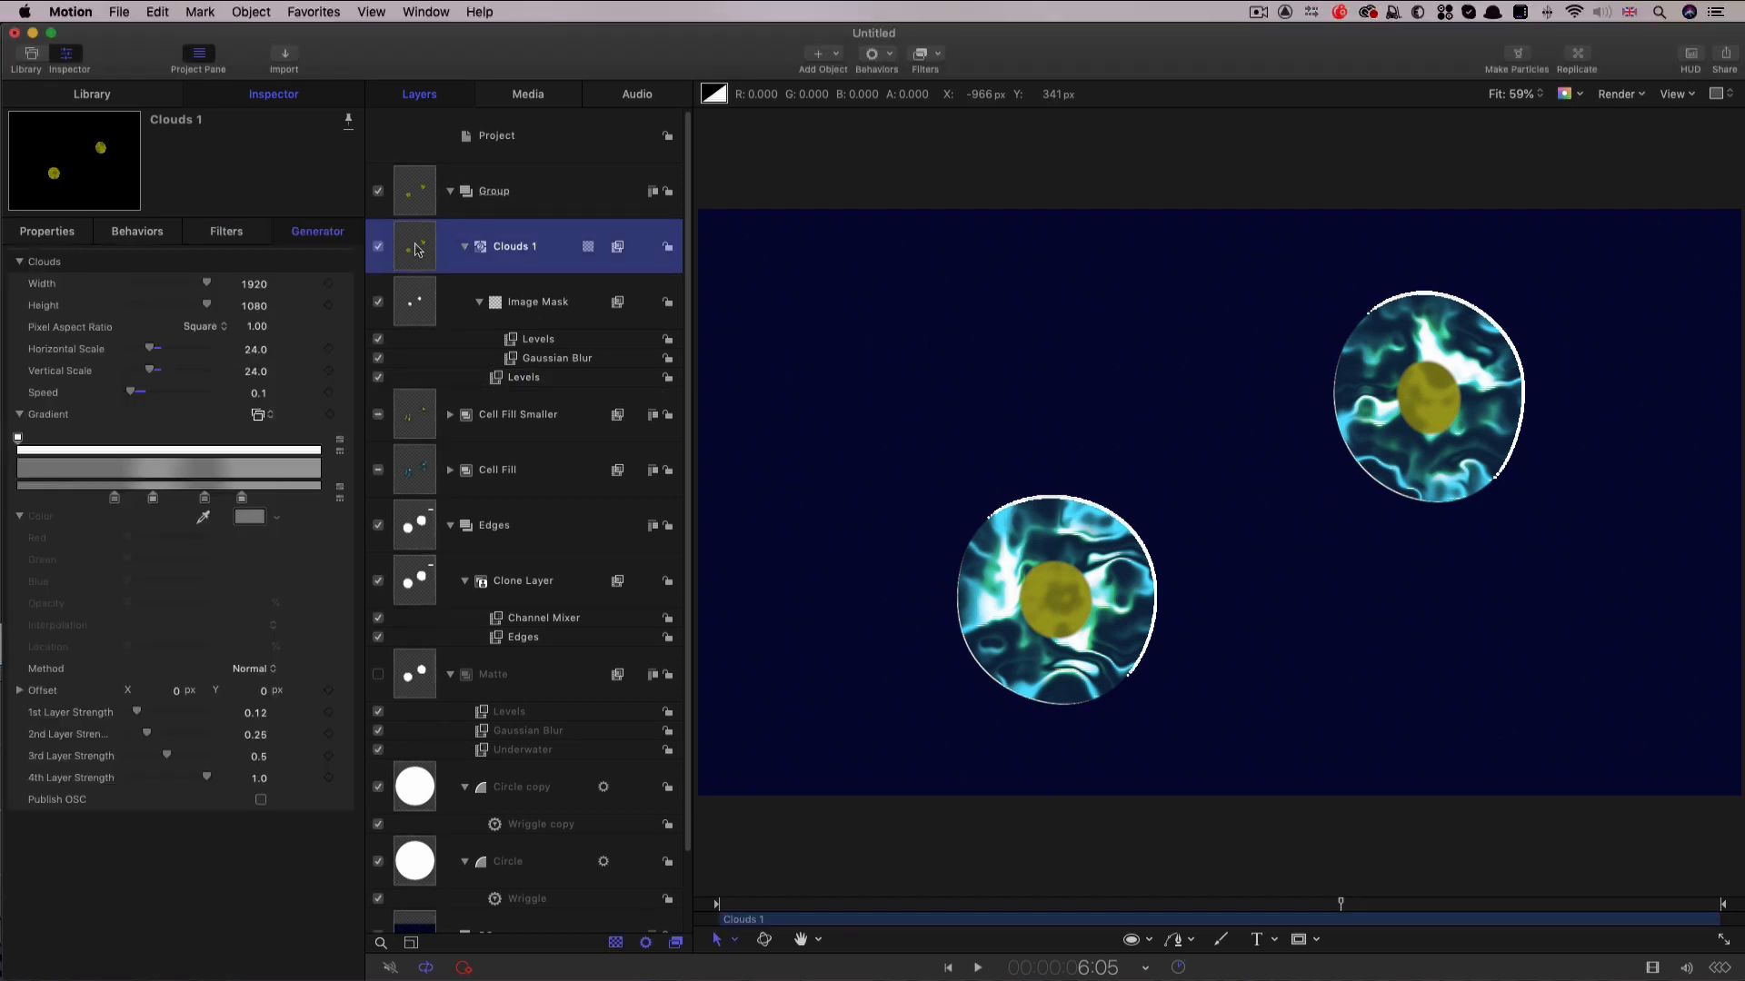
pyautogui.click(422, 187)
pyautogui.click(47, 233)
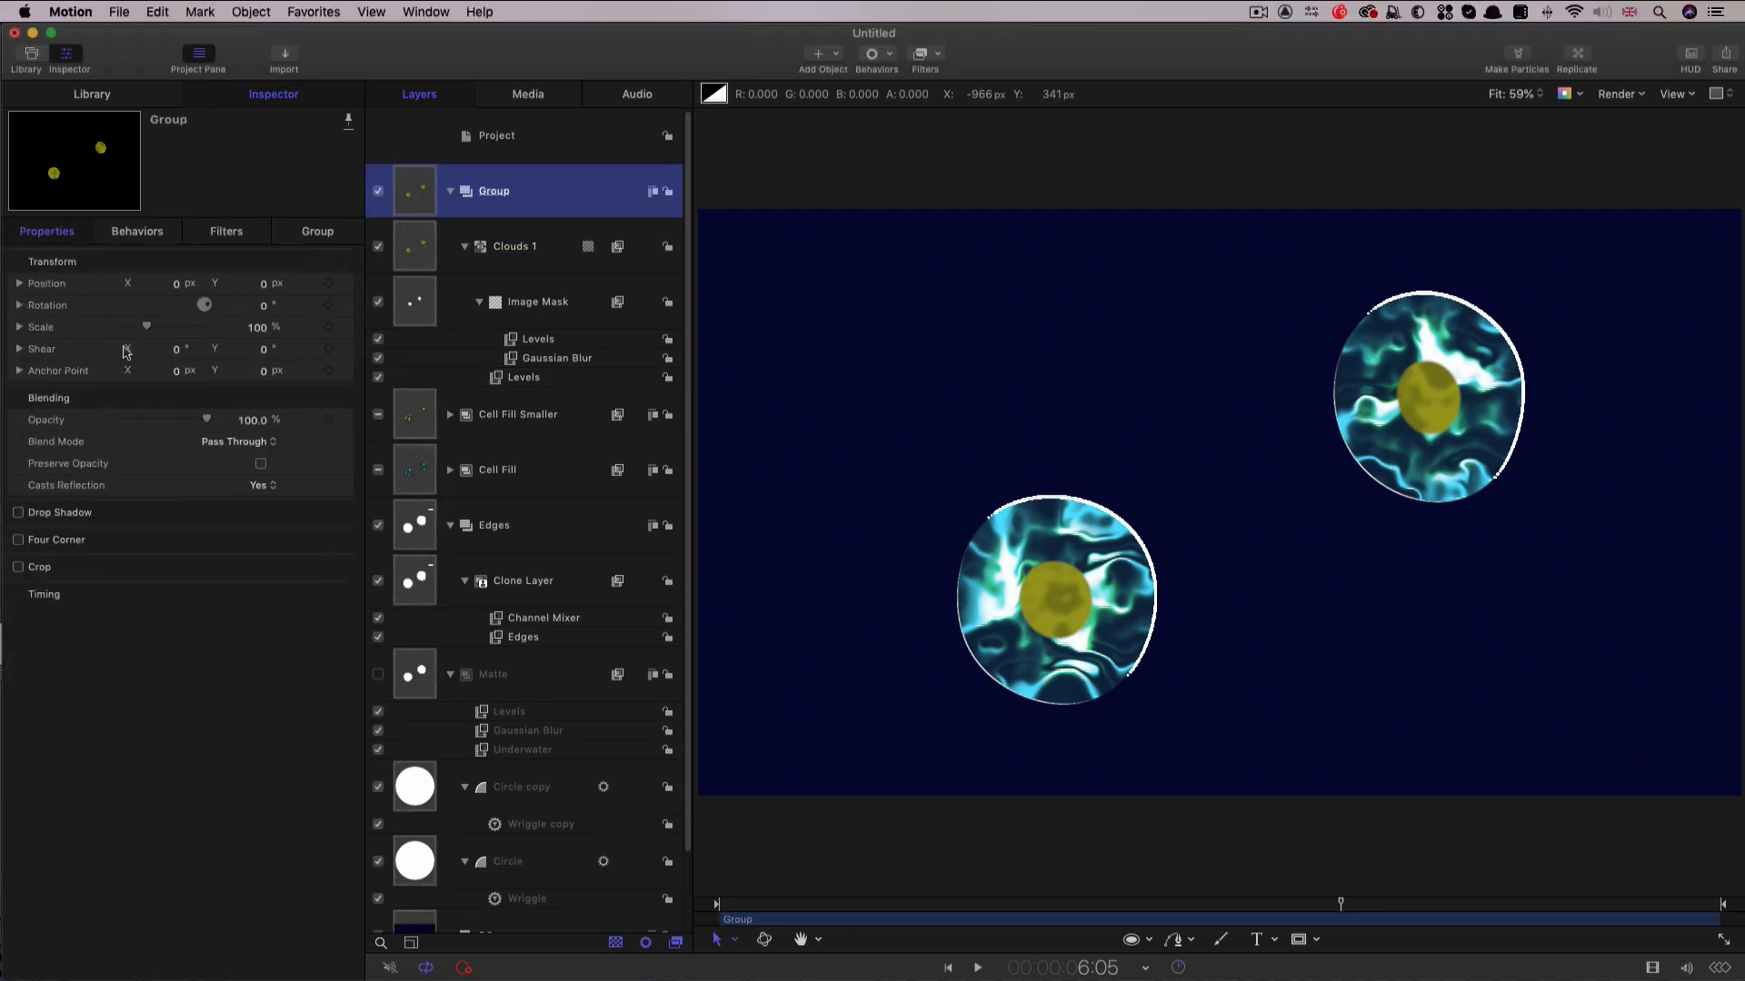
pyautogui.click(241, 442)
pyautogui.click(252, 532)
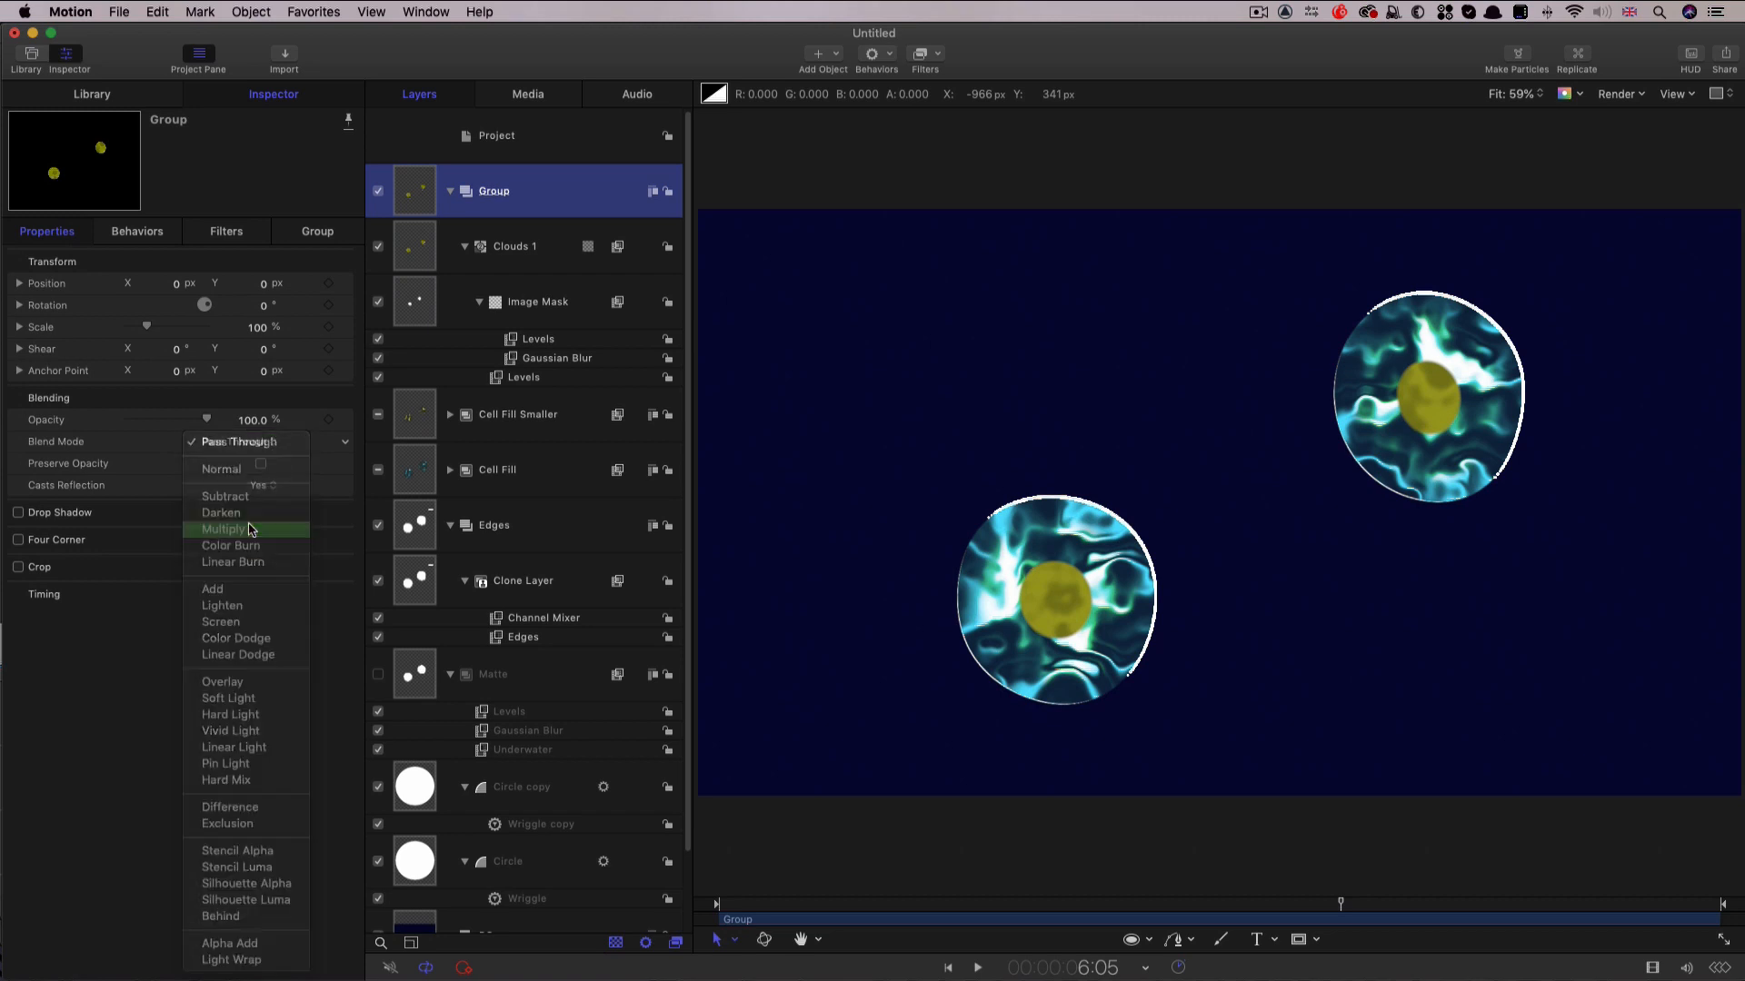
# Rename the group containing Clouds 1 as Nucleus.
pyautogui.doubleClick(463, 189)
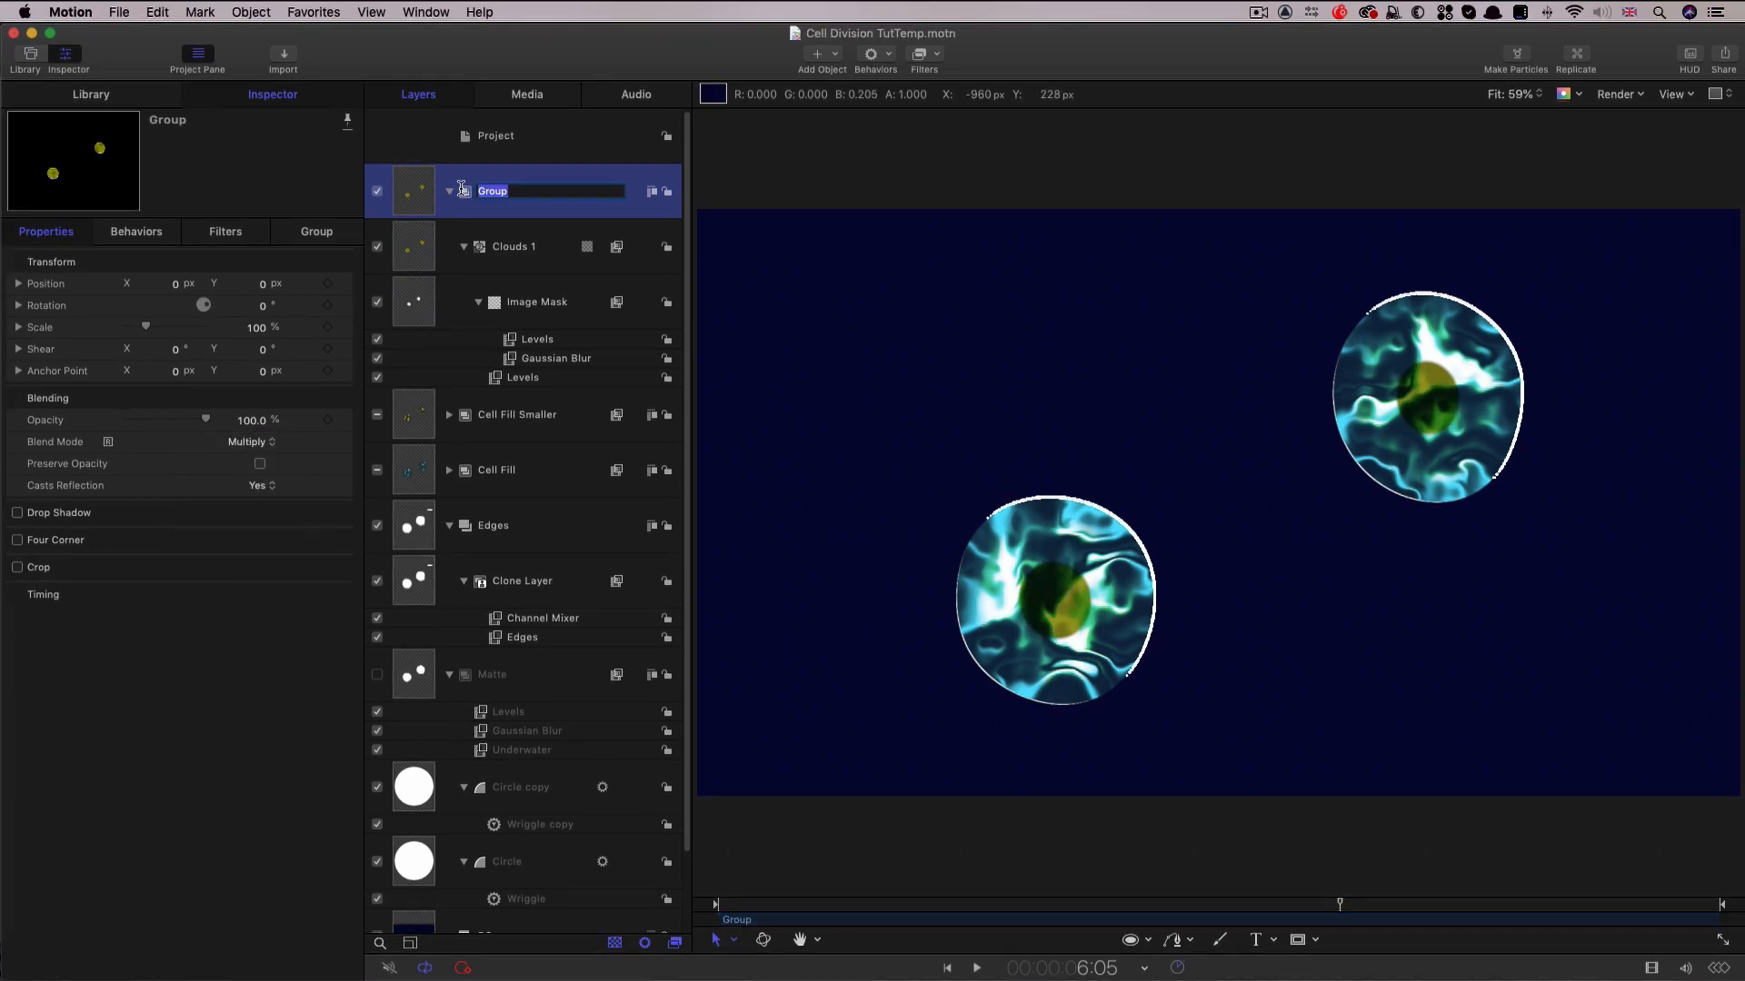
pyautogui.write('Nucleus')
pyautogui.press('Return')
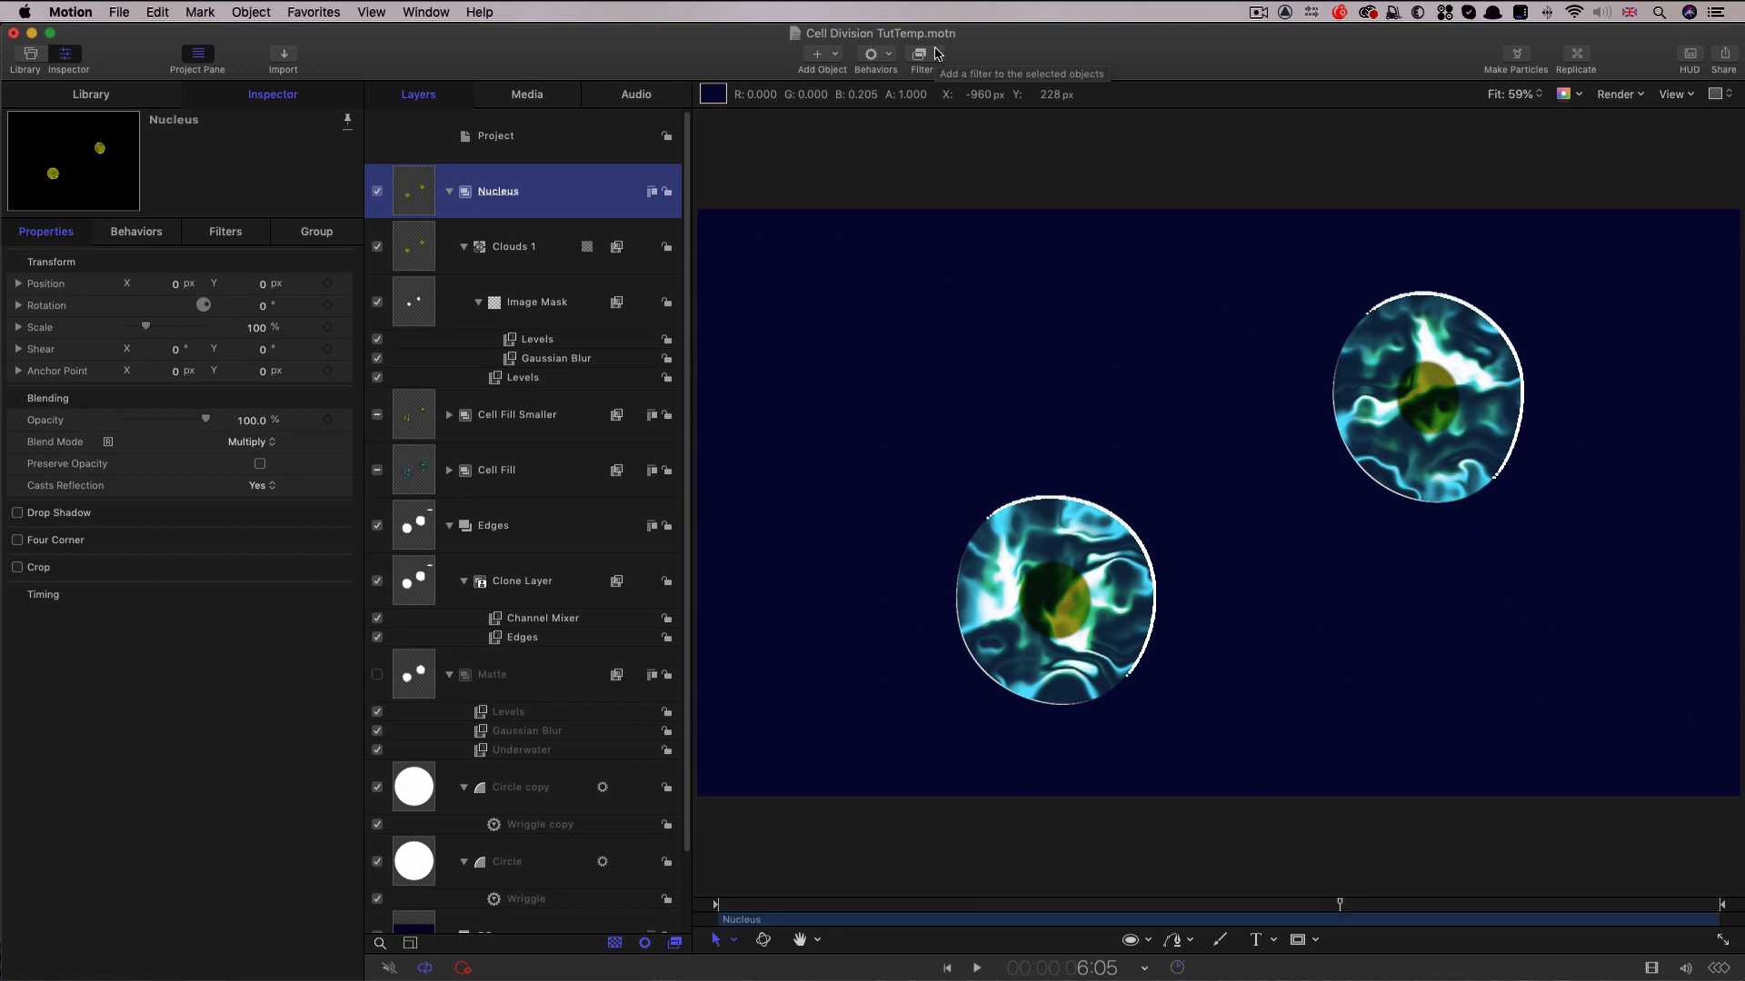
# Add a Glow filter to the Nucleus group with radius 70 and threshold 0.
pyautogui.click(937, 54)
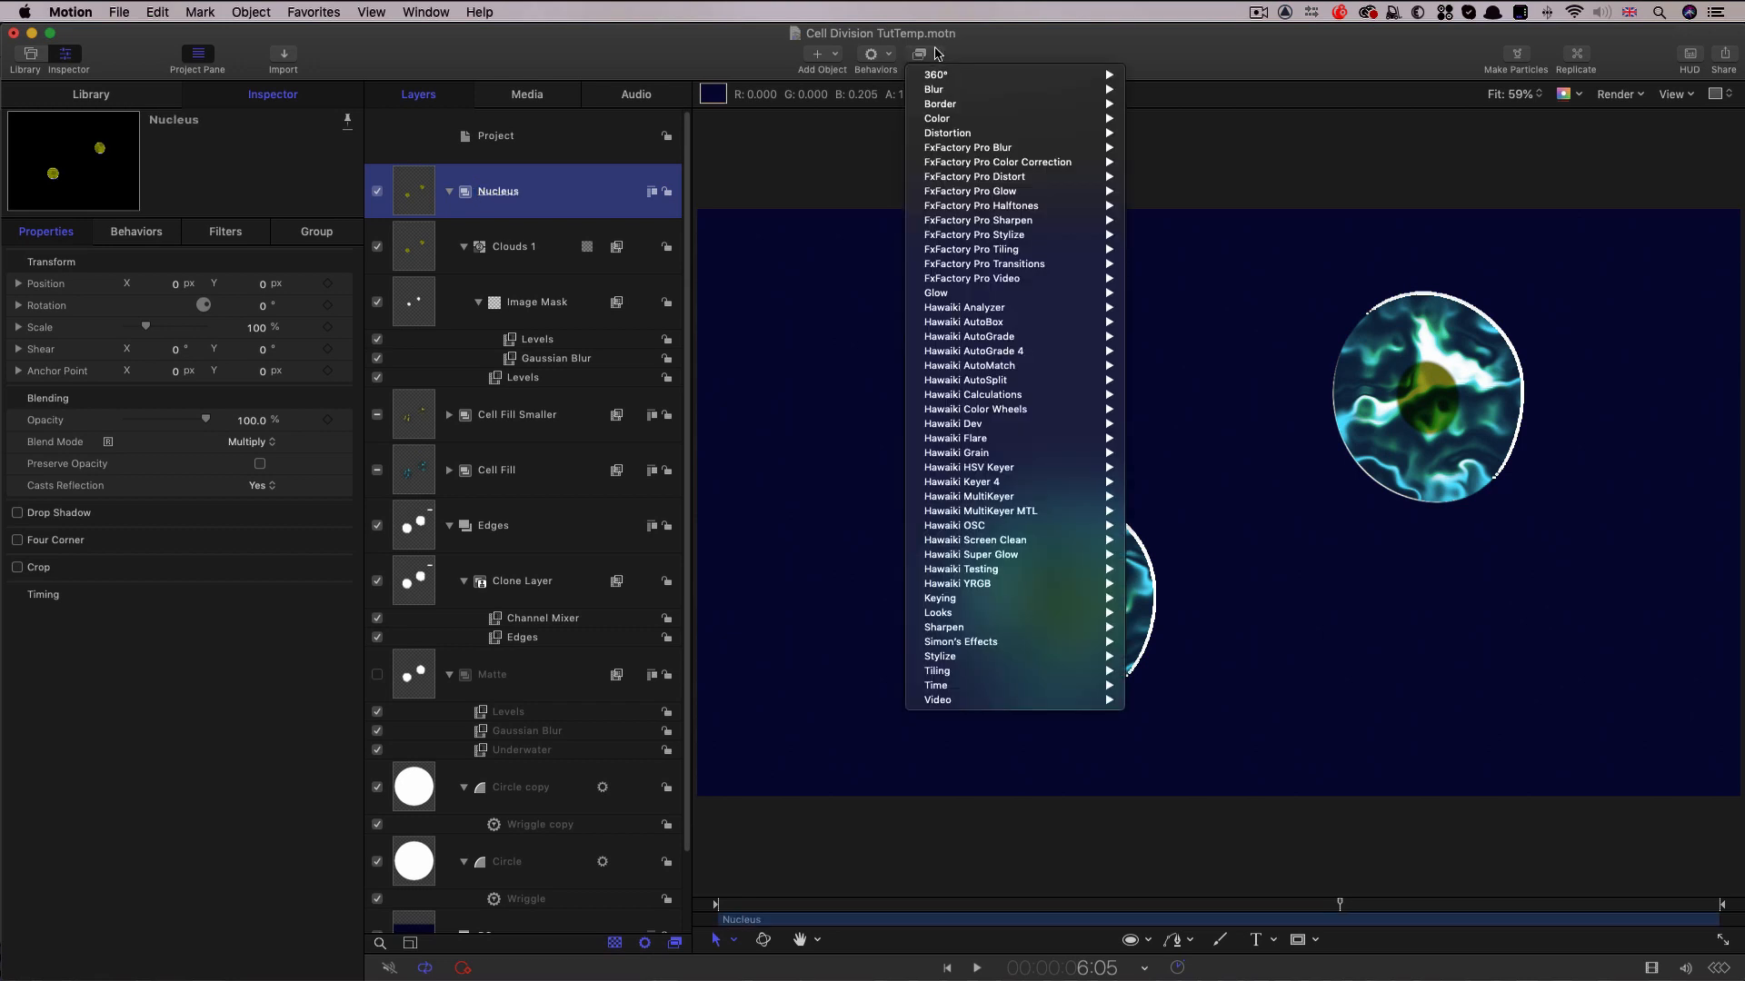
pyautogui.moveTo(963, 296)
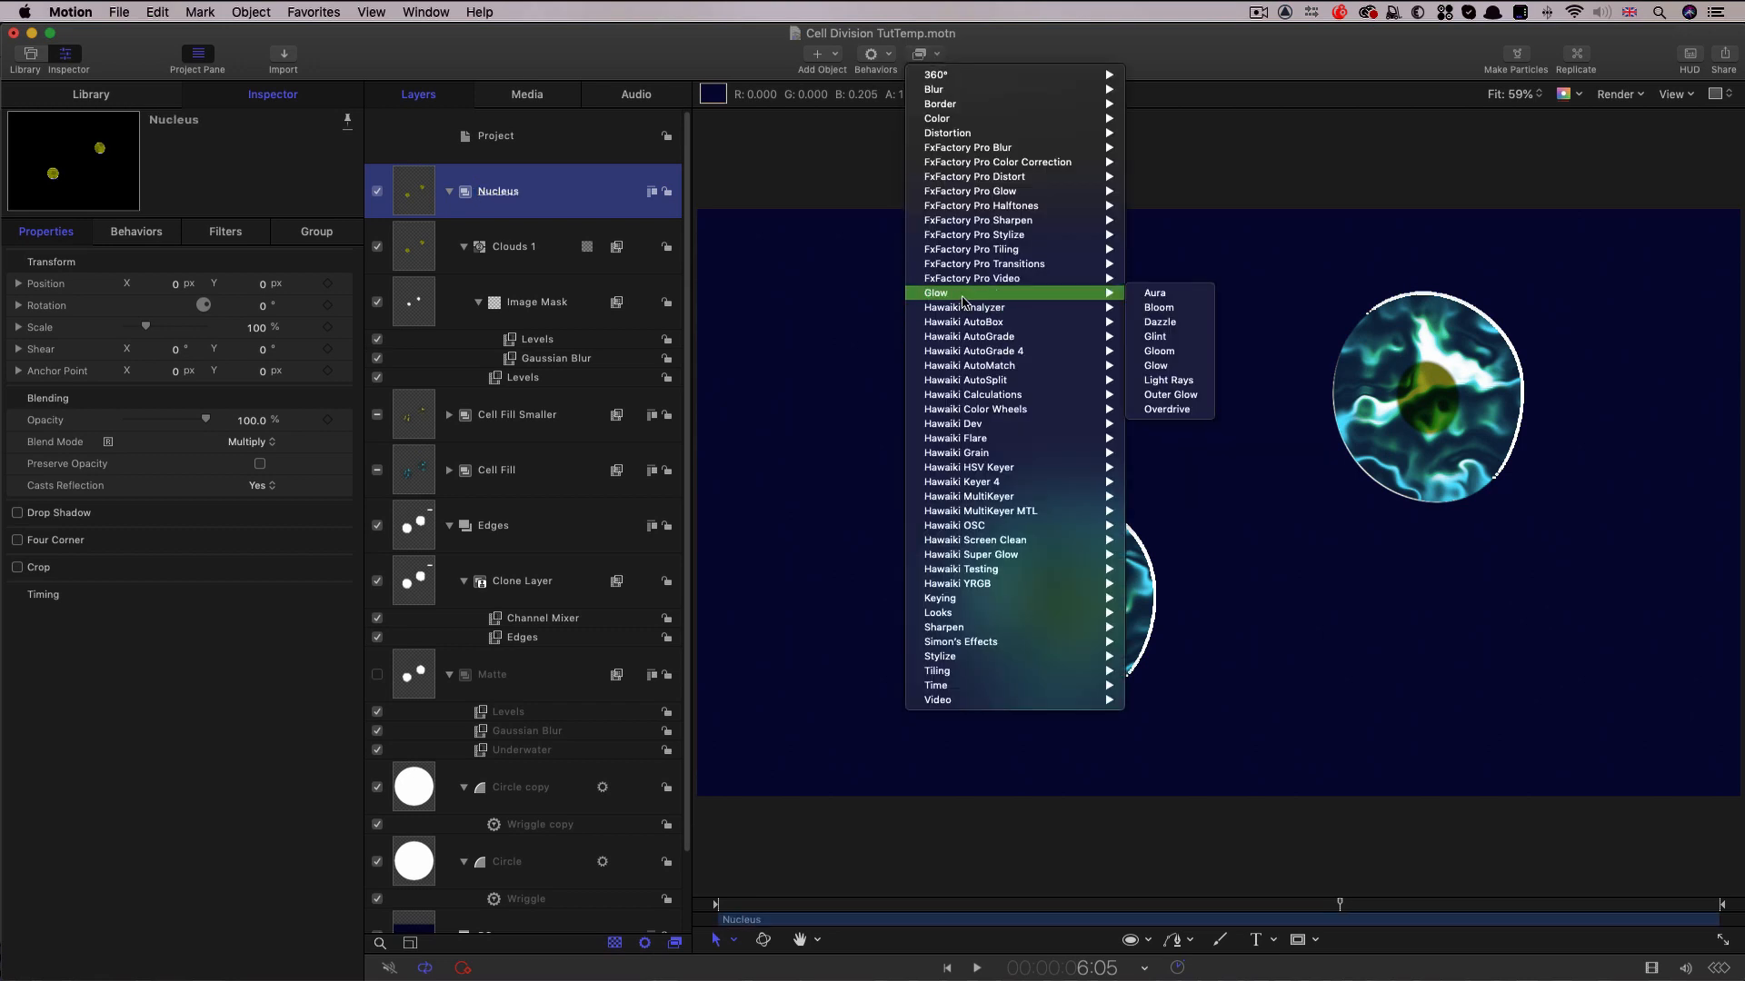
pyautogui.click(1158, 368)
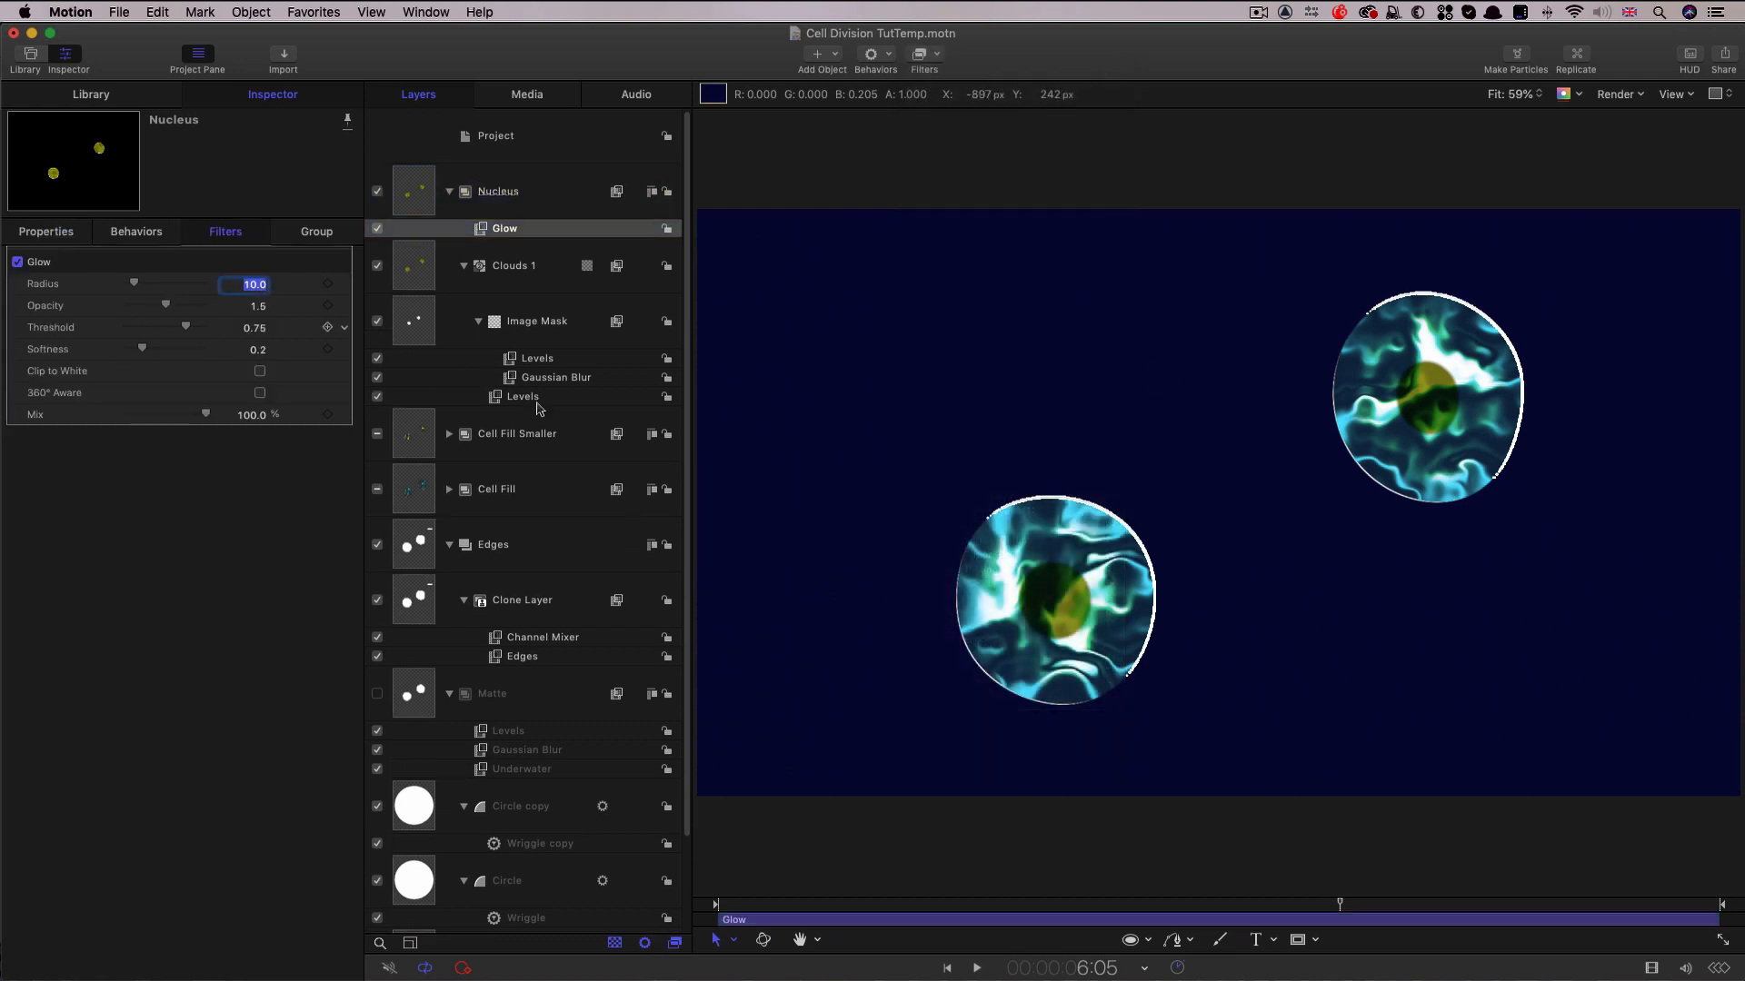
pyautogui.write('70')
pyautogui.press('Return')
pyautogui.moveTo(187, 328); pyautogui.dragTo(2, 309)
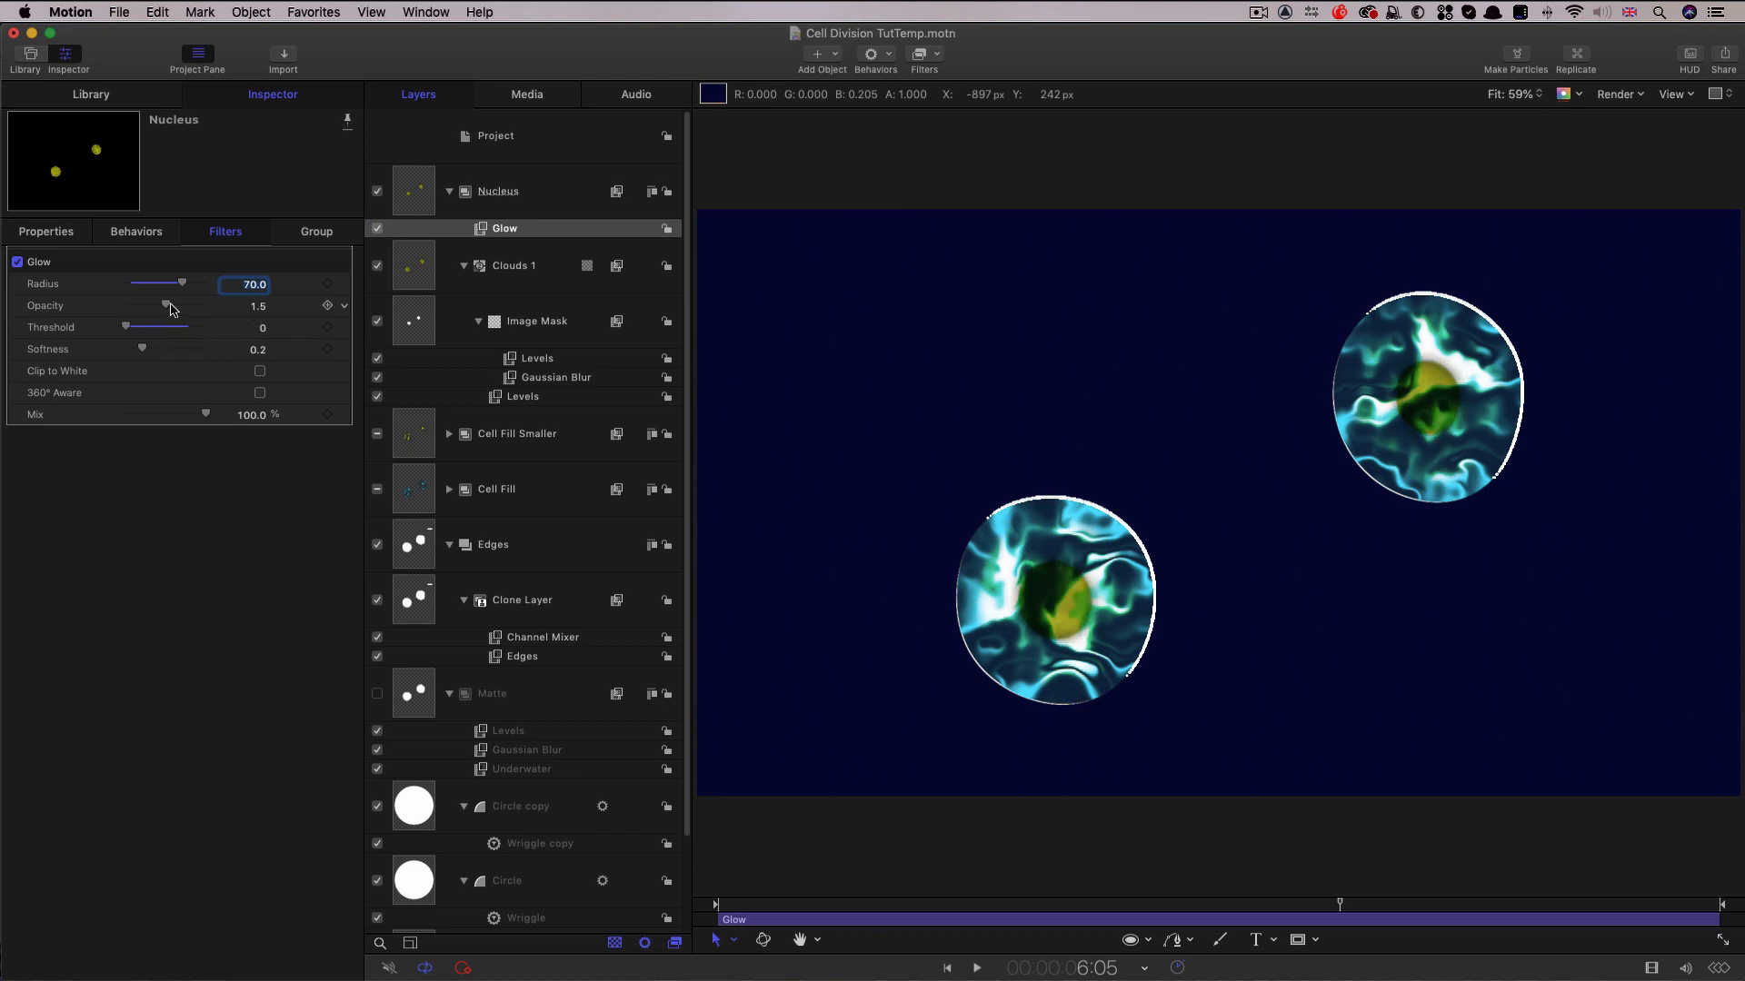
# Raise the Nucleus group's Glow filter opacity to 2.18 and duplicate the filter.
pyautogui.moveTo(173, 308); pyautogui.dragTo(188, 310)
pyautogui.rightClick(507, 228)
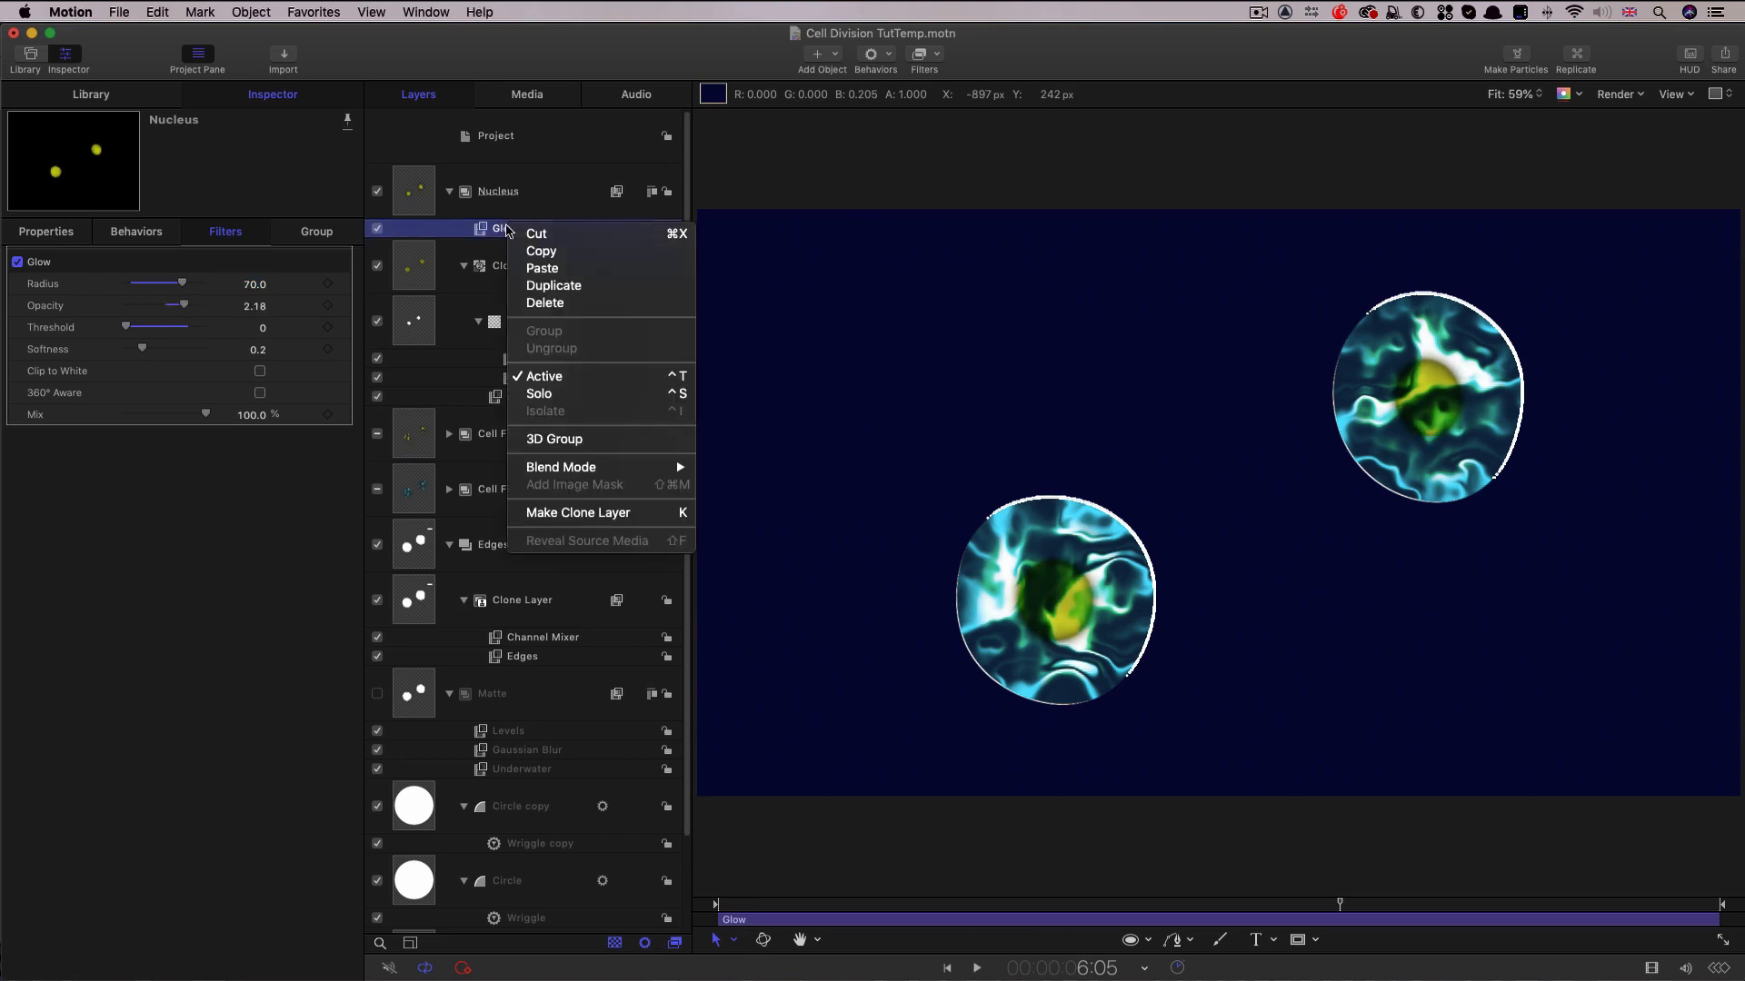
pyautogui.click(553, 287)
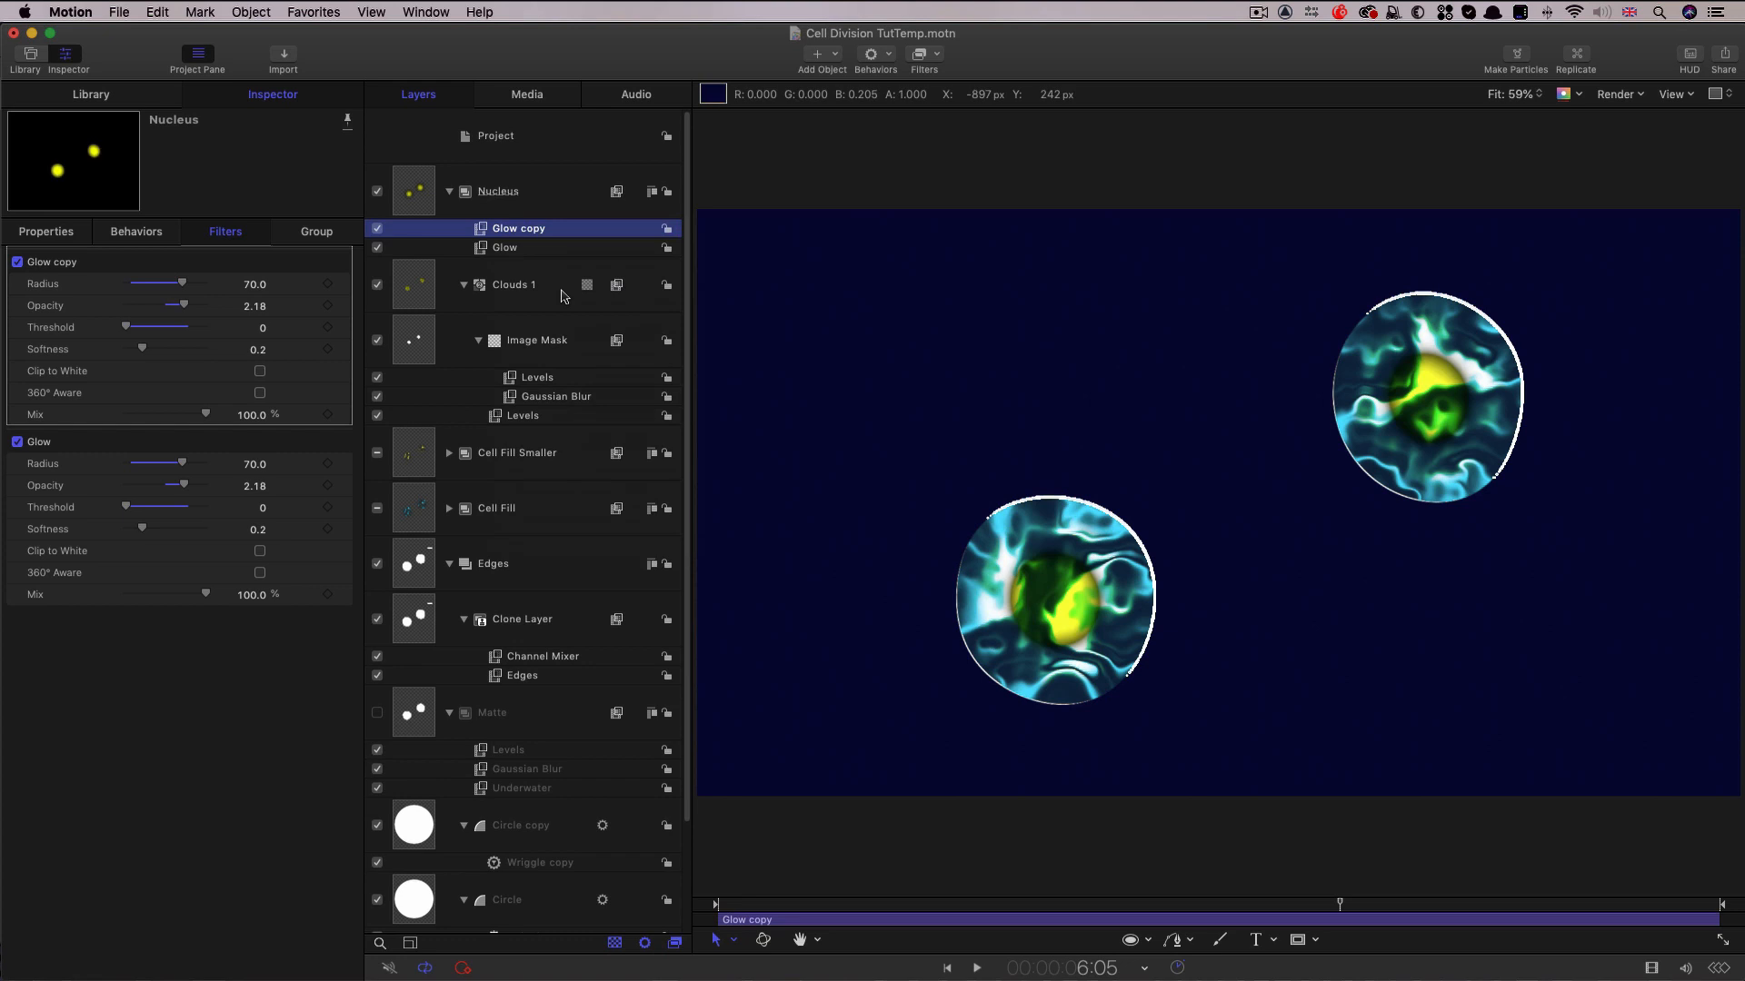
# Set the Glow copy filter's radius to 100, opacity to about 1.78 and threshold to about 0.18.
pyautogui.click(255, 285)
pyautogui.write('1')
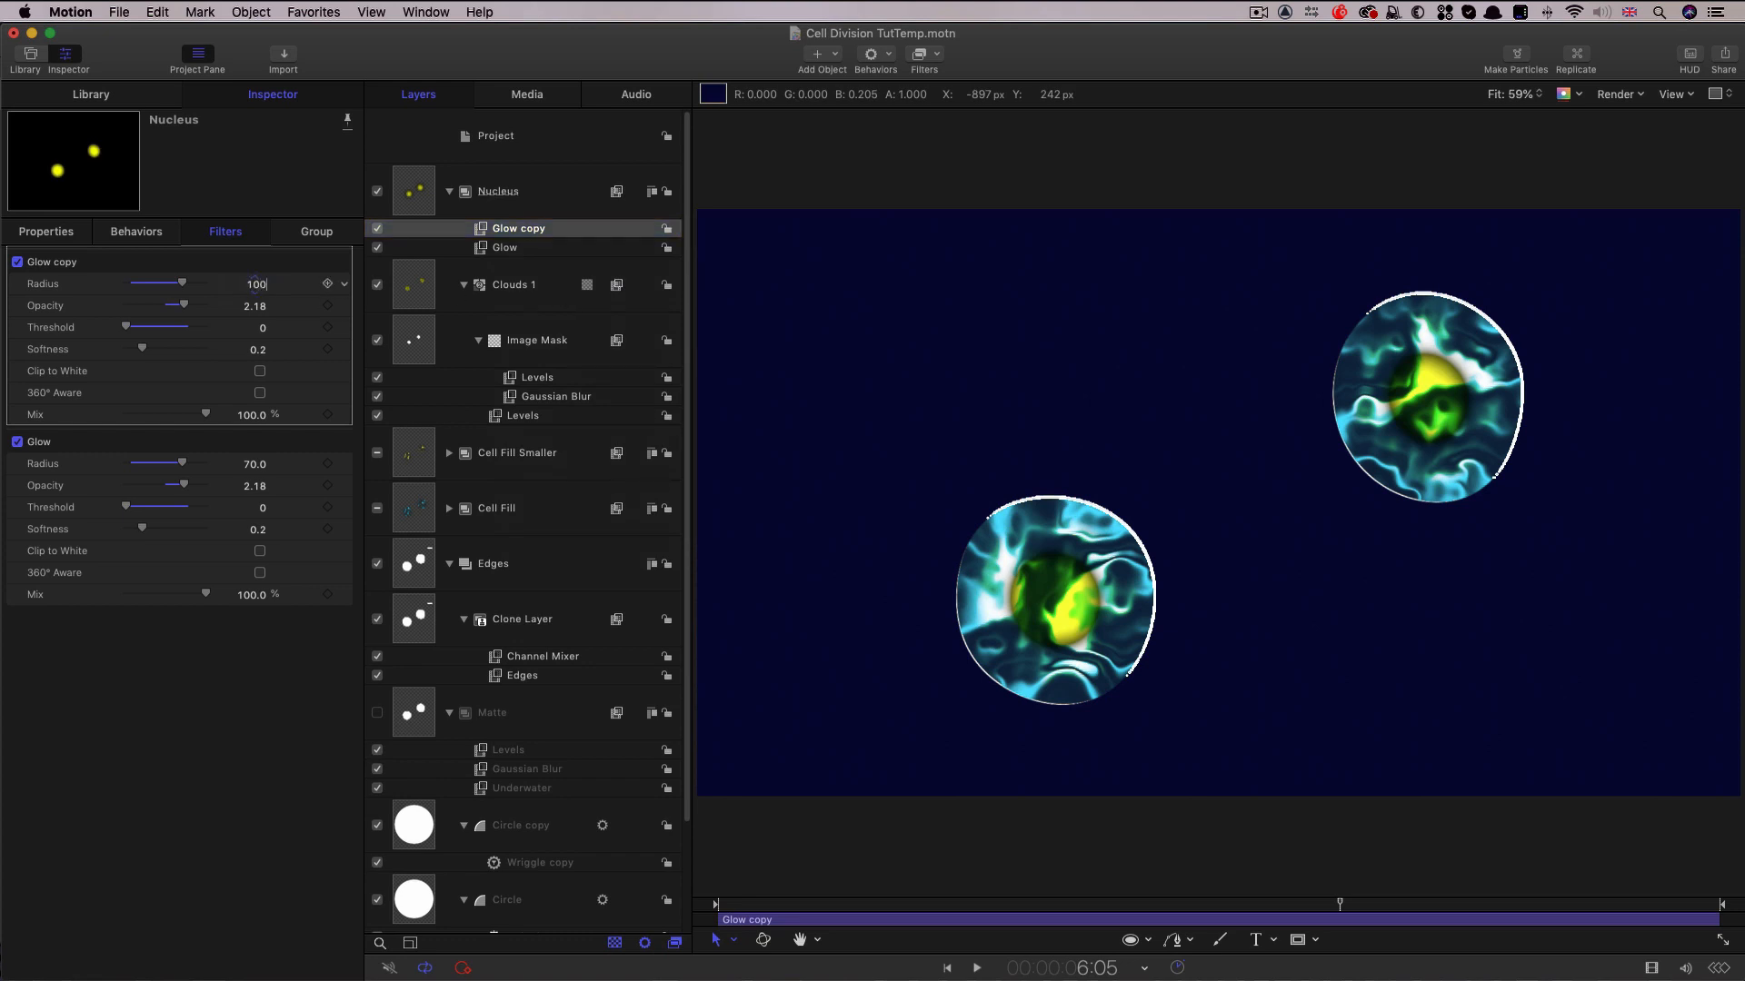
pyautogui.write('00')
pyautogui.press('Return')
pyautogui.moveTo(184, 305); pyautogui.dragTo(143, 333)
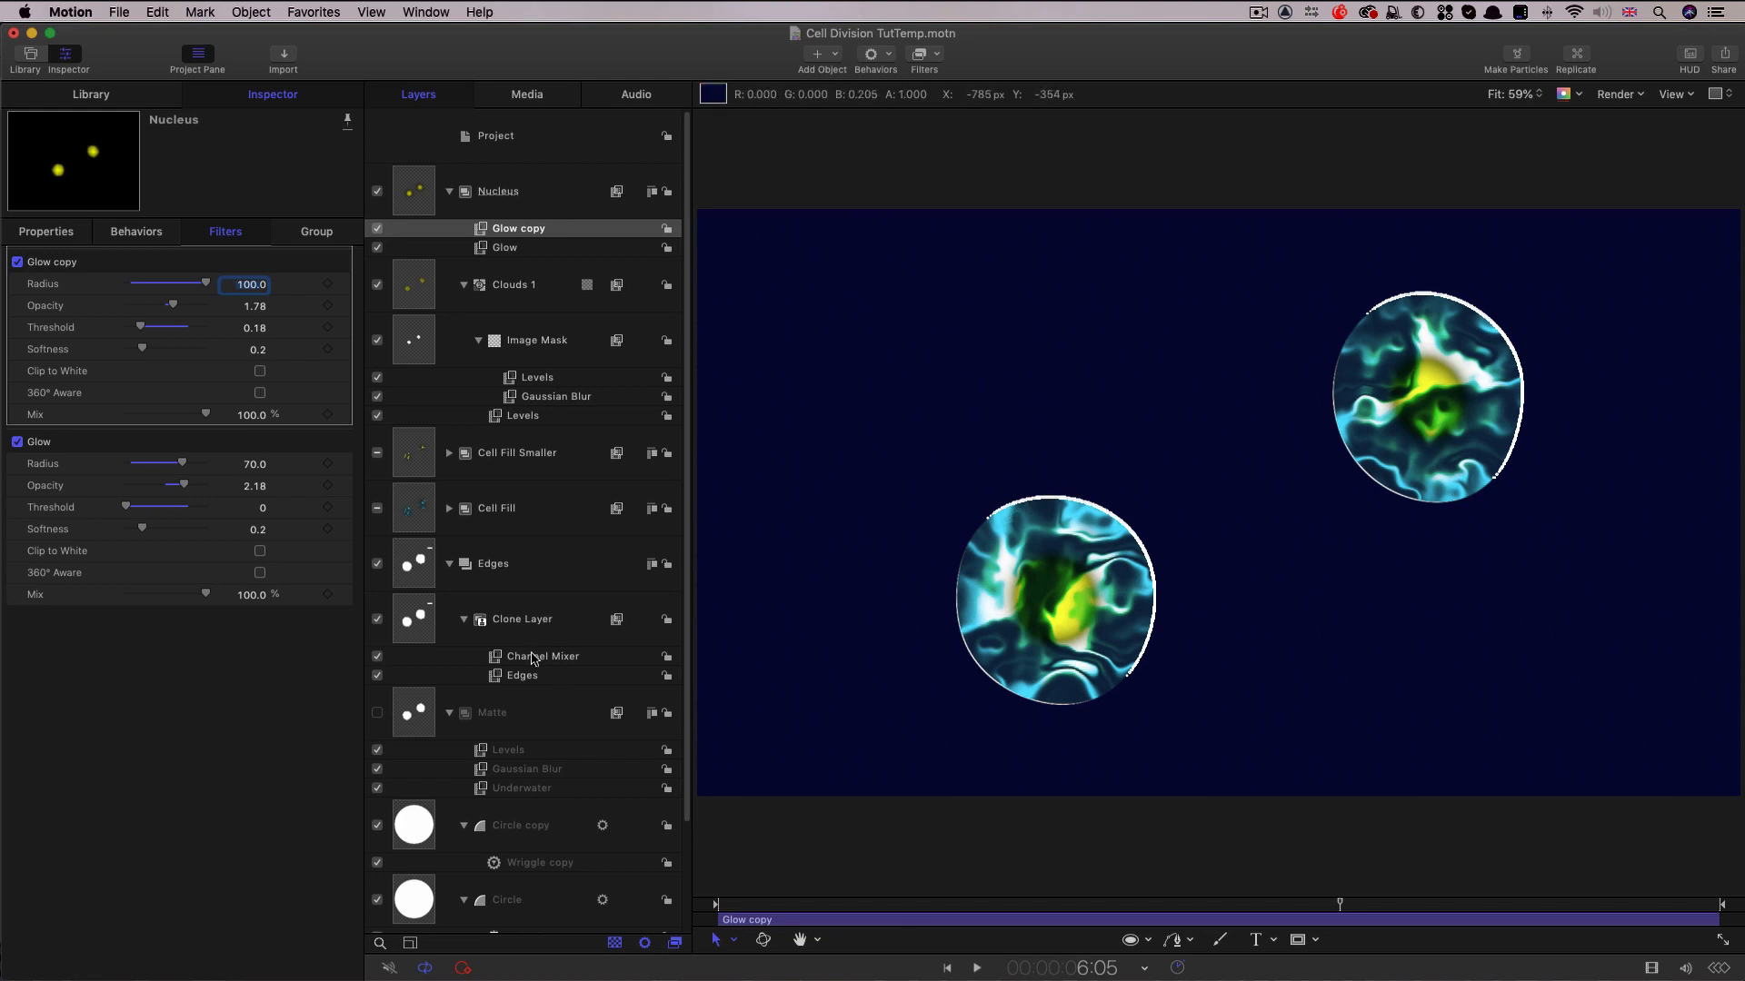
# Copy the Cell Fill group's Levels filter onto the Edges group and play the animation to check it.
pyautogui.scroll(-3, 536, 654)
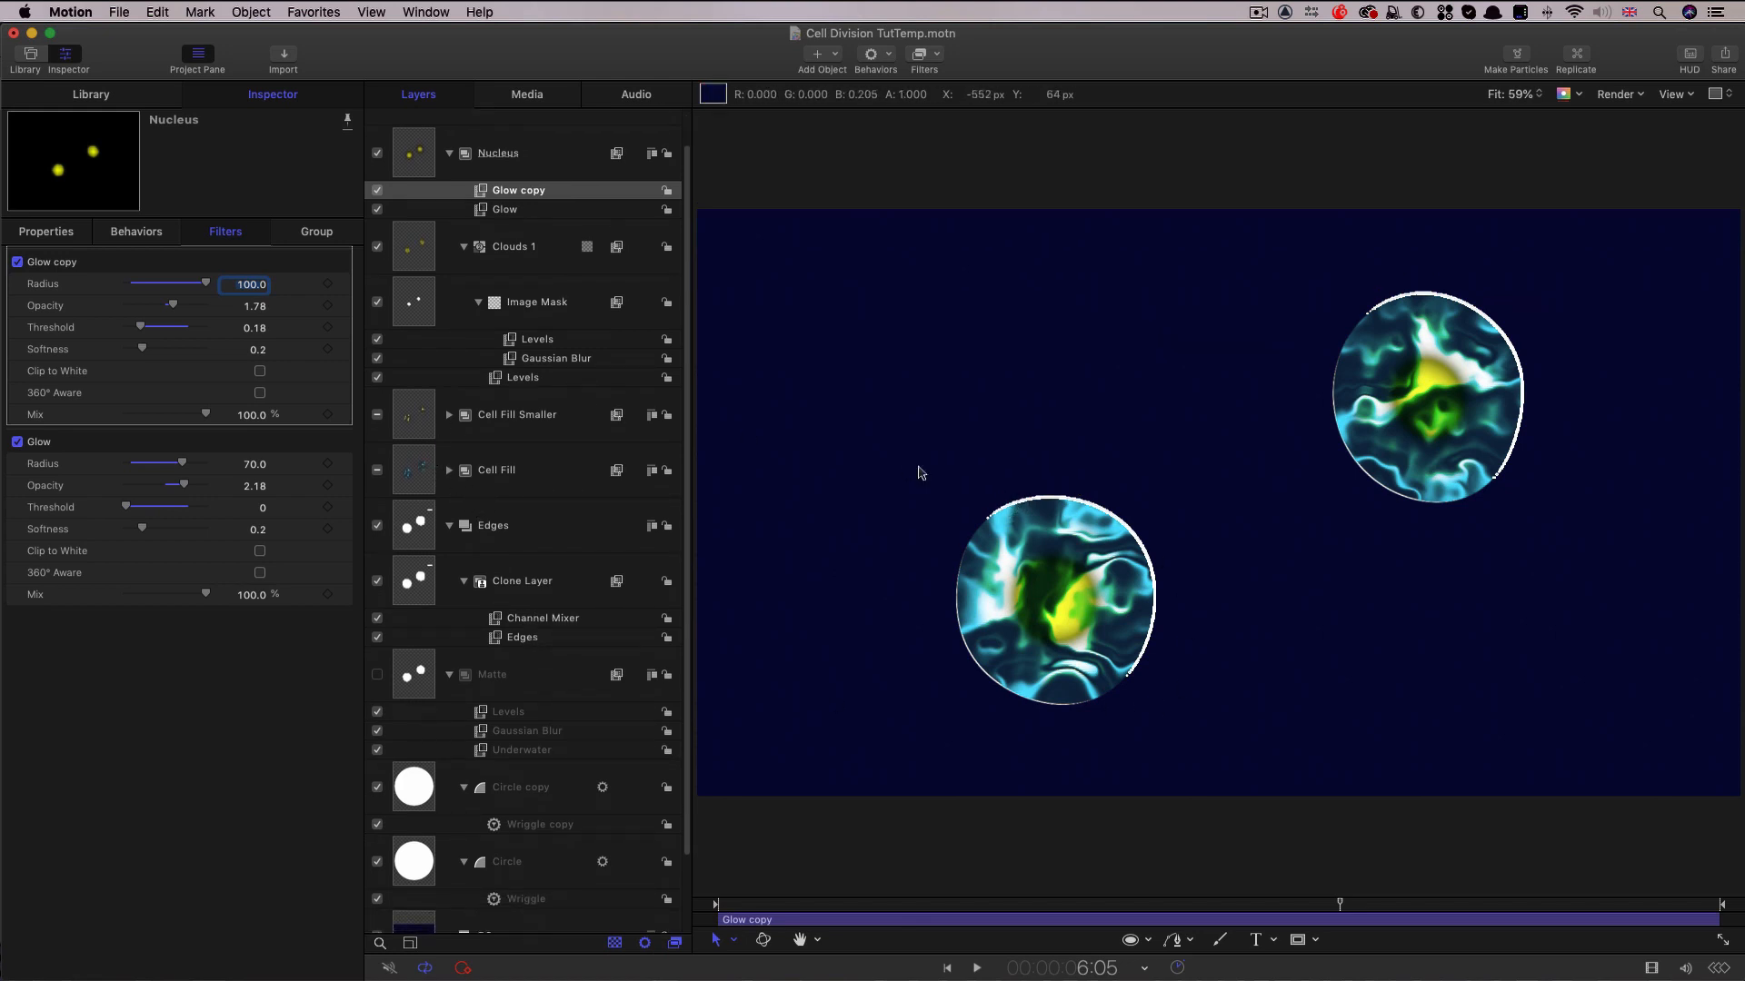
pyautogui.click(449, 470)
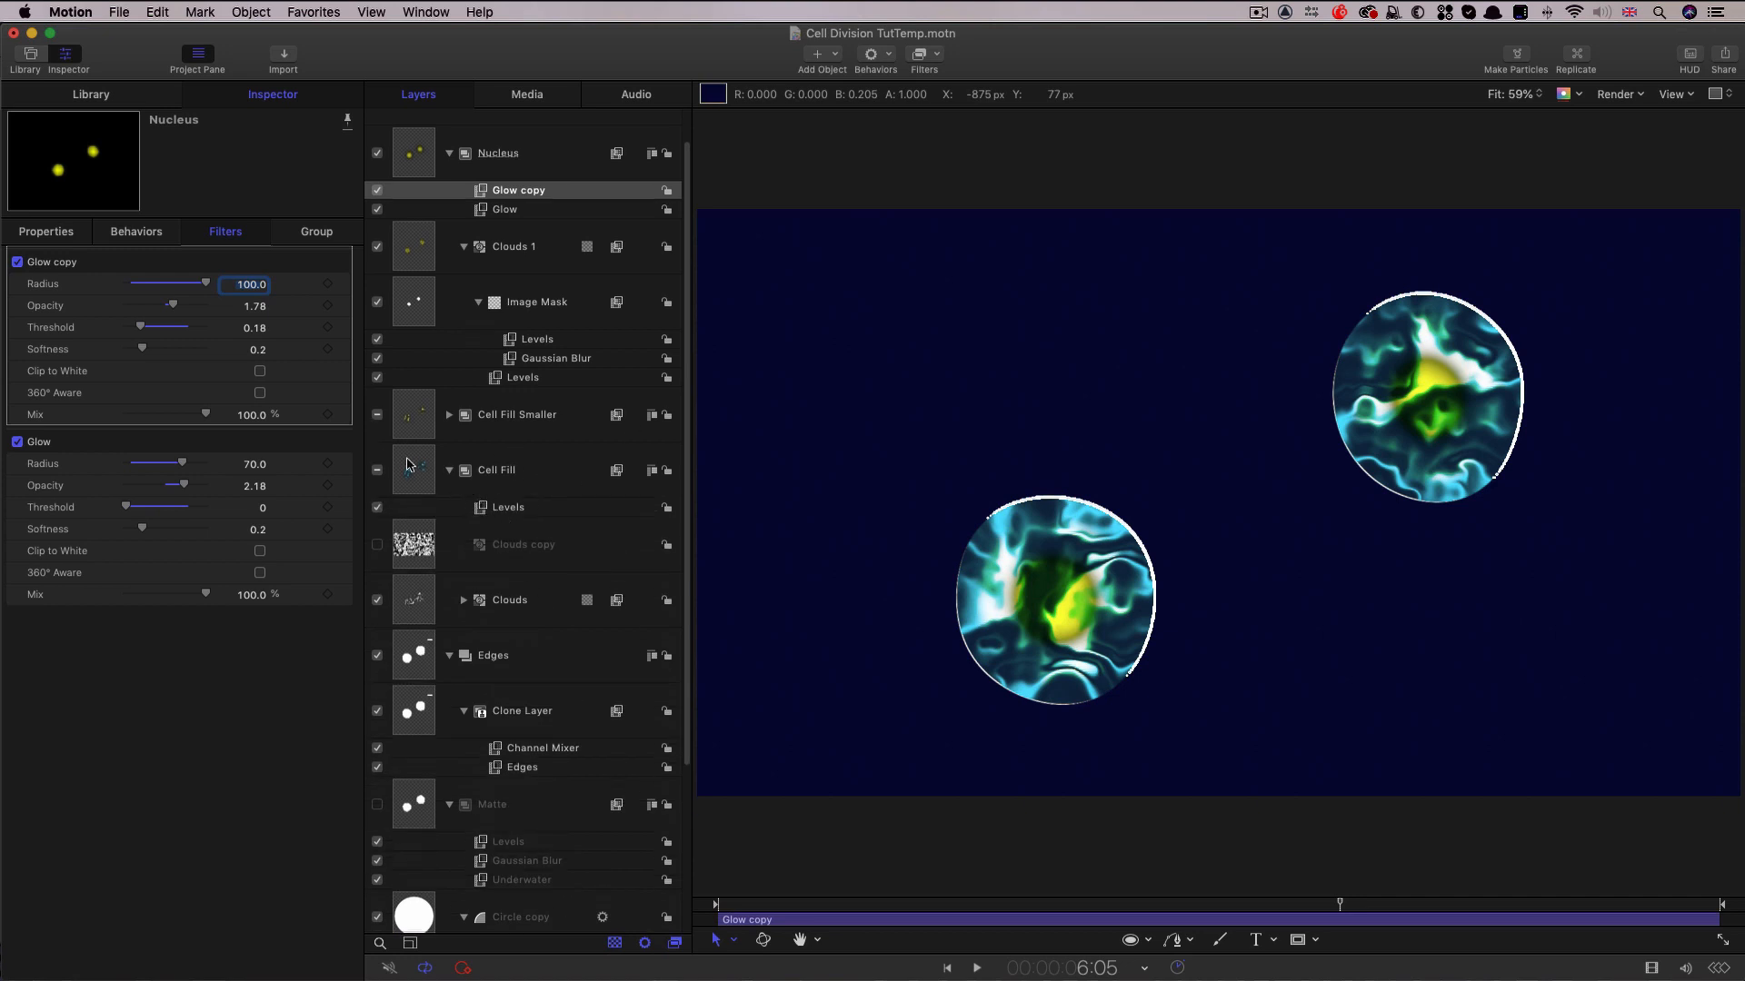
pyautogui.click(483, 509)
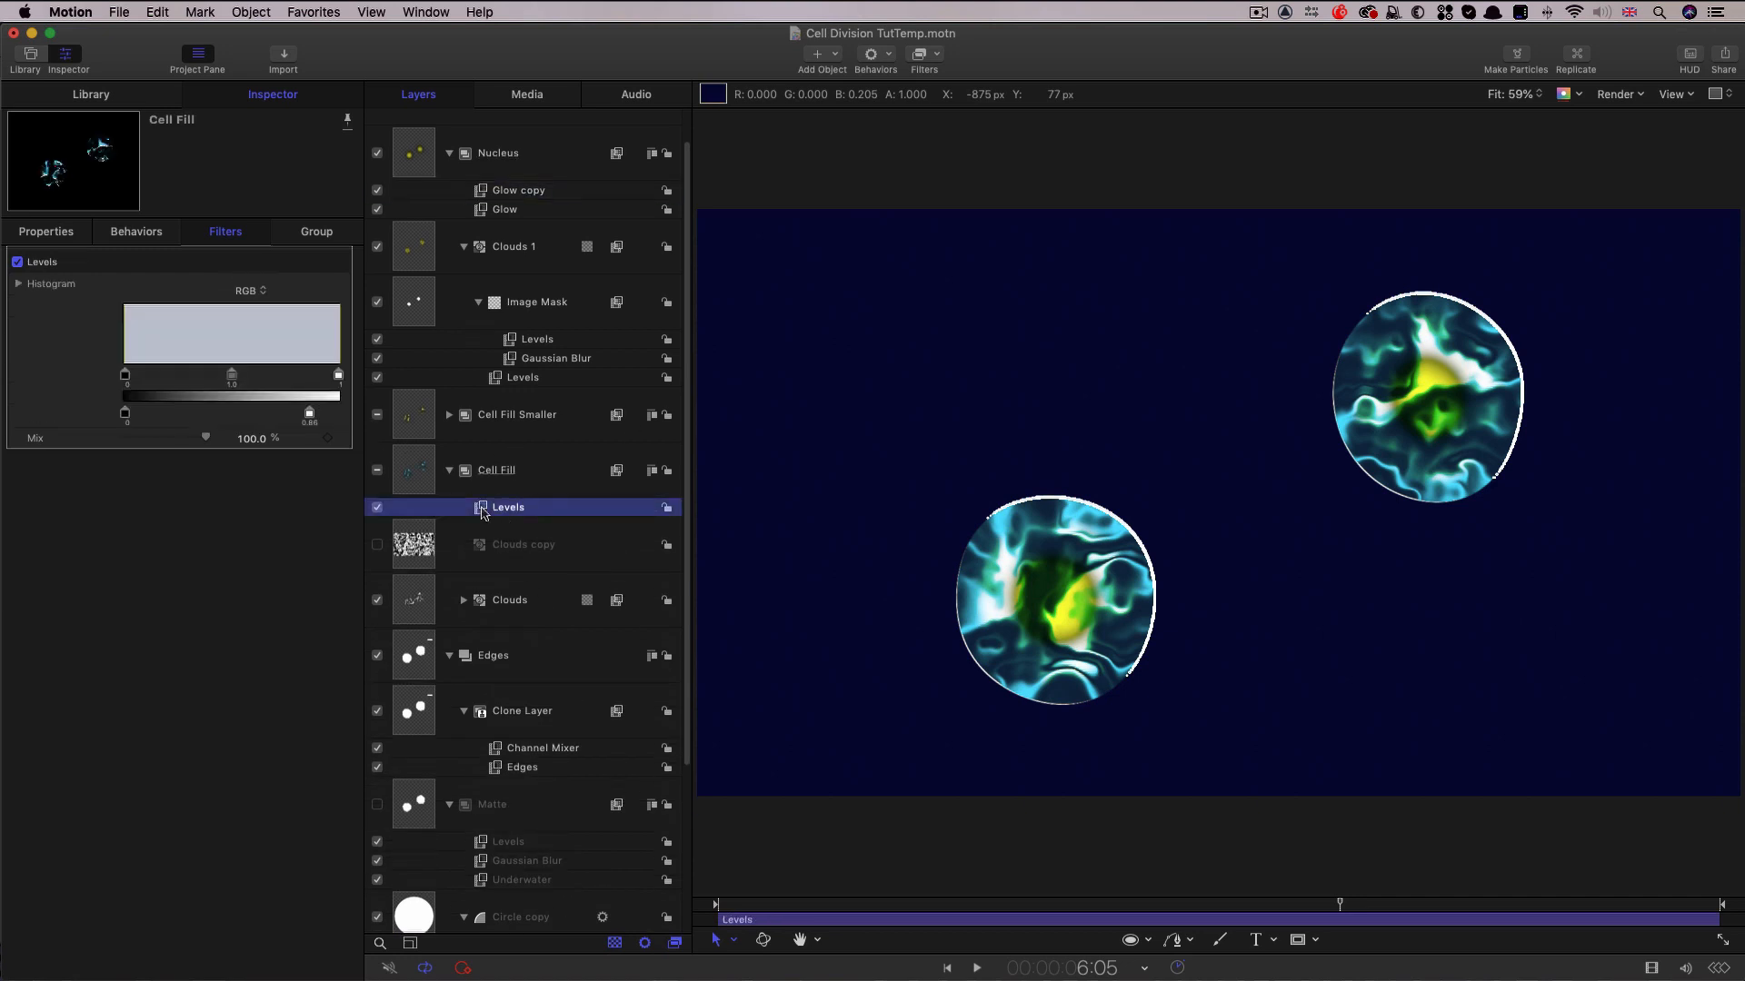
pyautogui.scroll(-2, 531, 584)
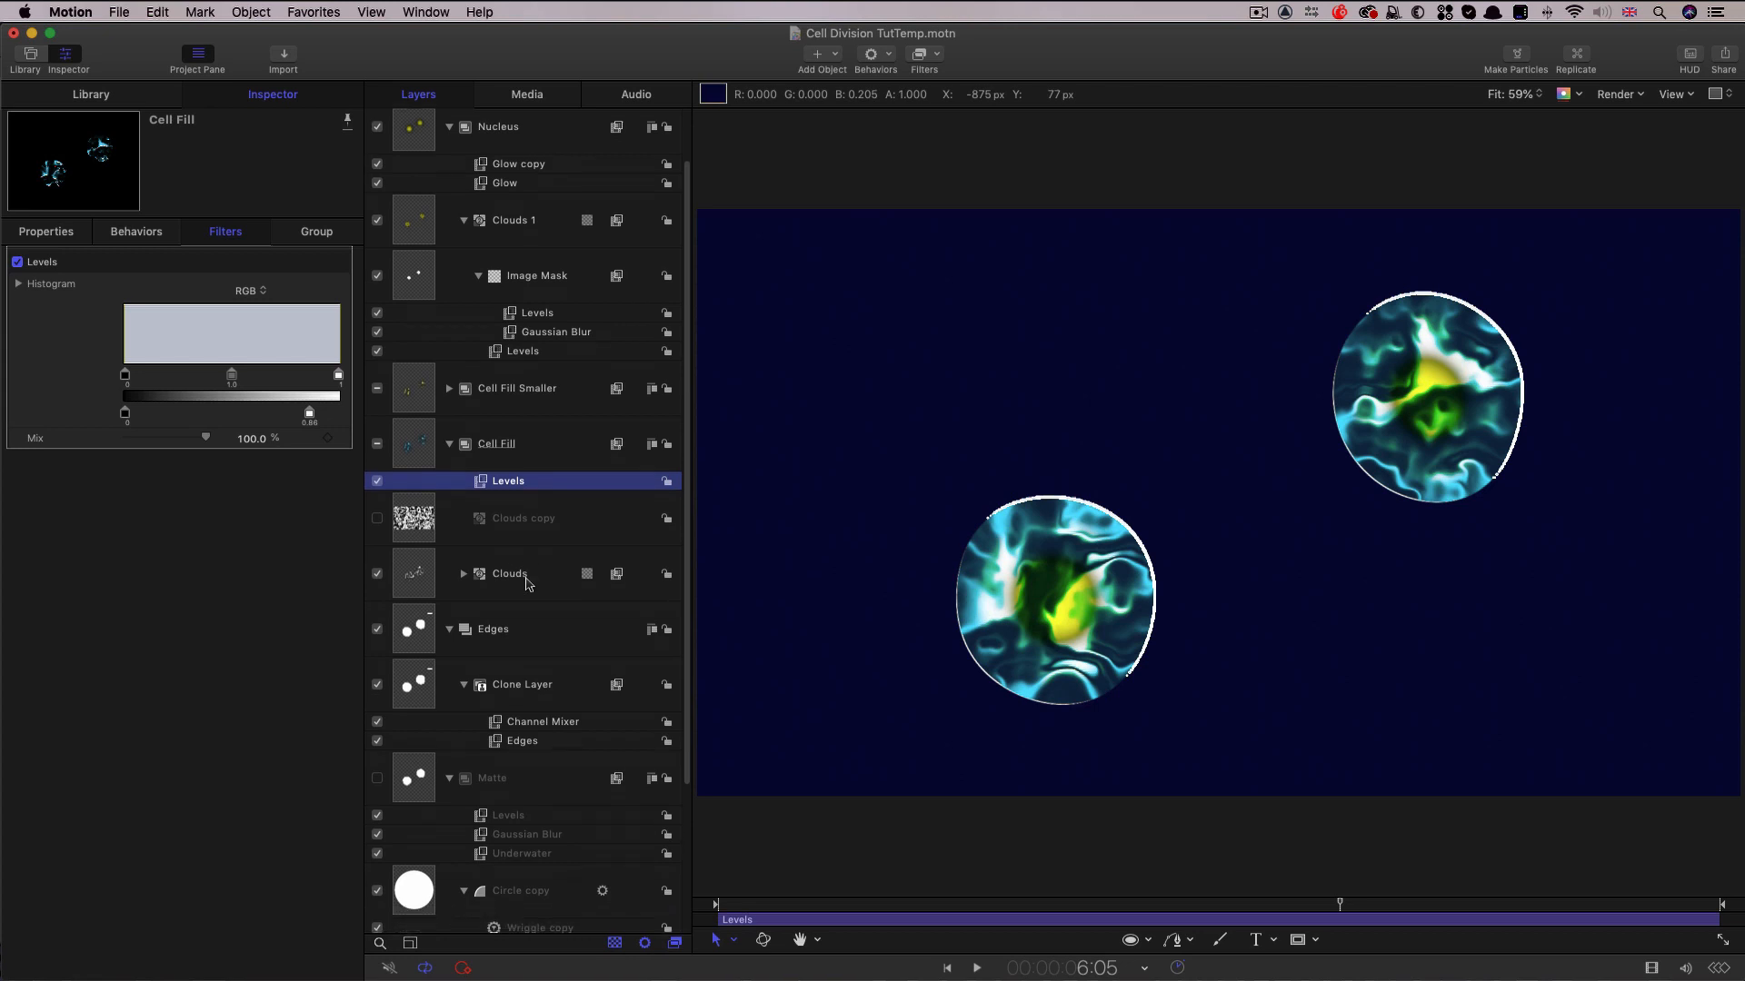
pyautogui.click(412, 607)
pyautogui.press('super+v')
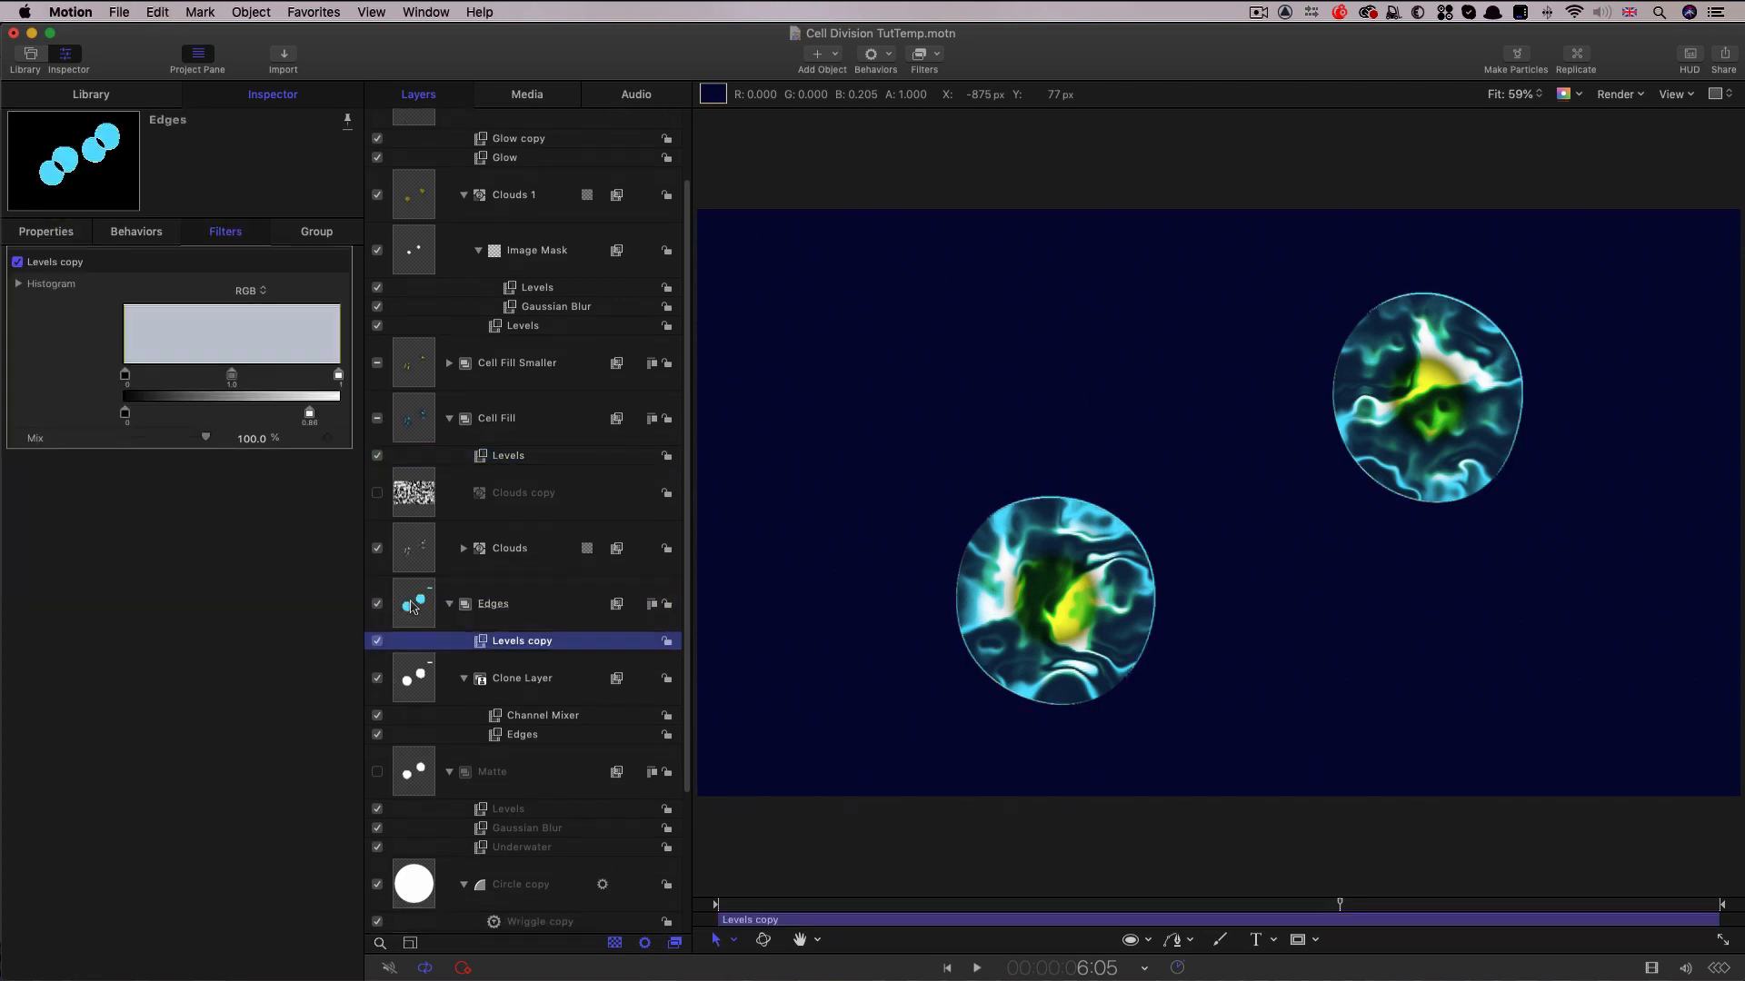
pyautogui.press('space')
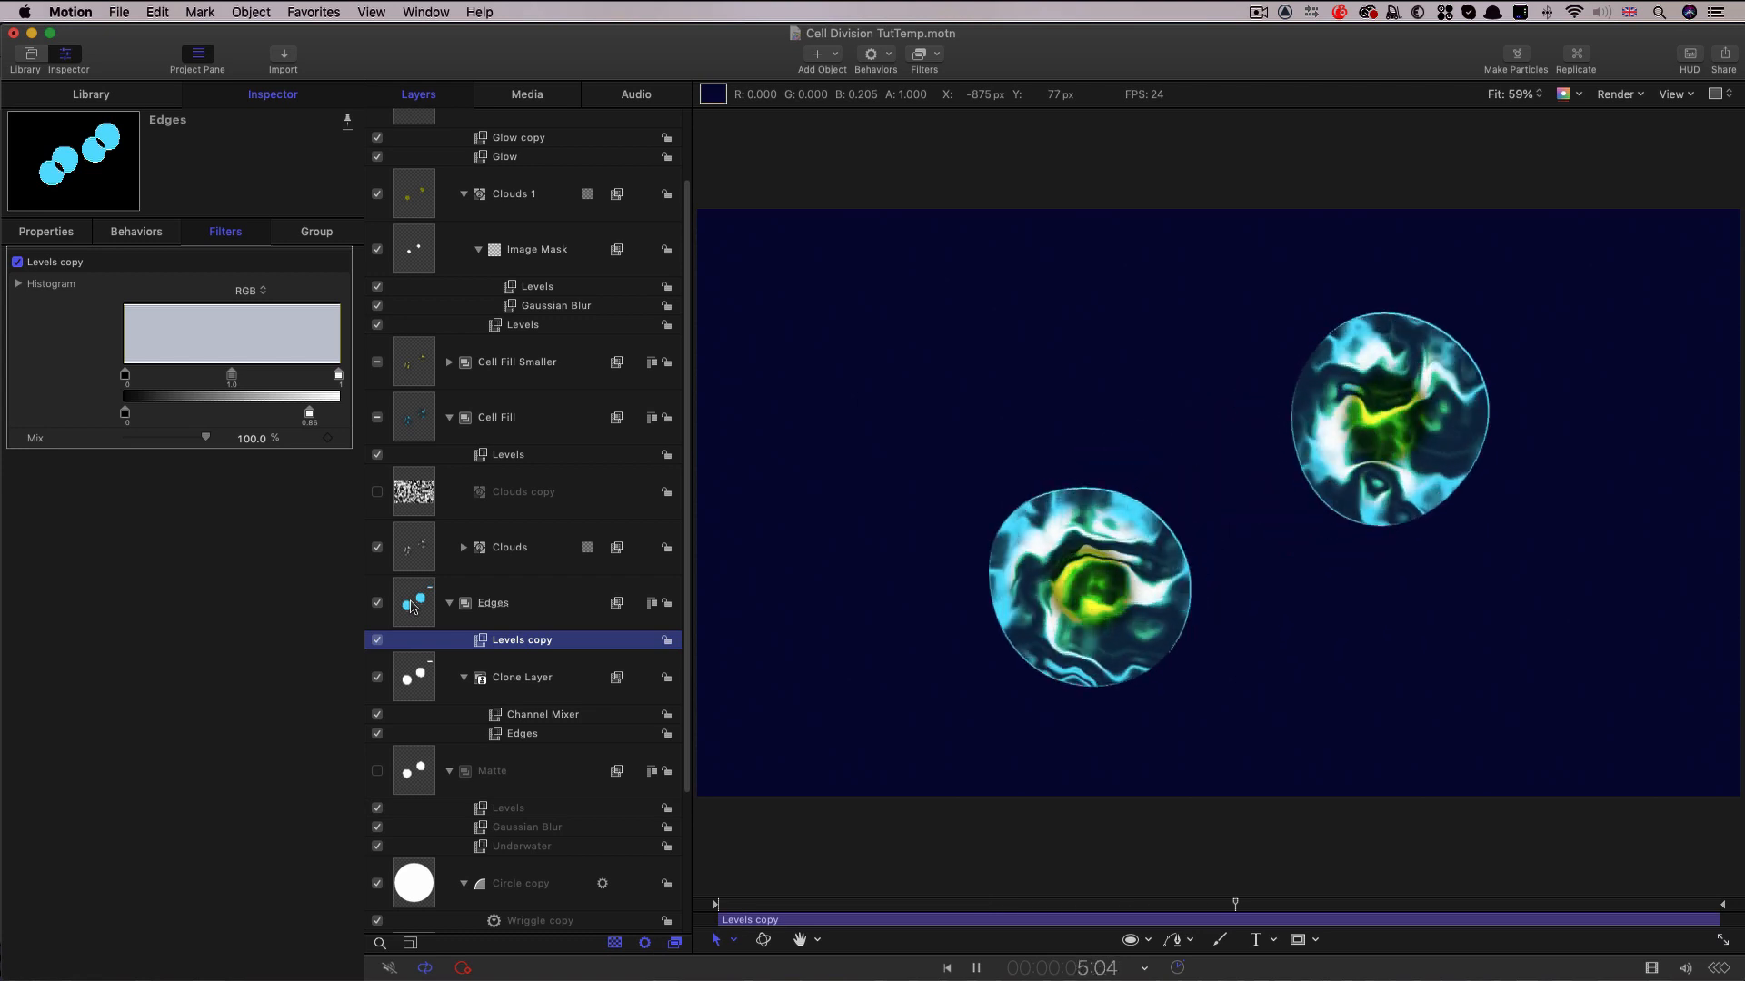
pyautogui.press('space')
# Collapse the Cell Fill, Edges, Matte and BG groups in the layers list.
pyautogui.scroll(2, 1087, 297)
pyautogui.scroll(3, 480, 202)
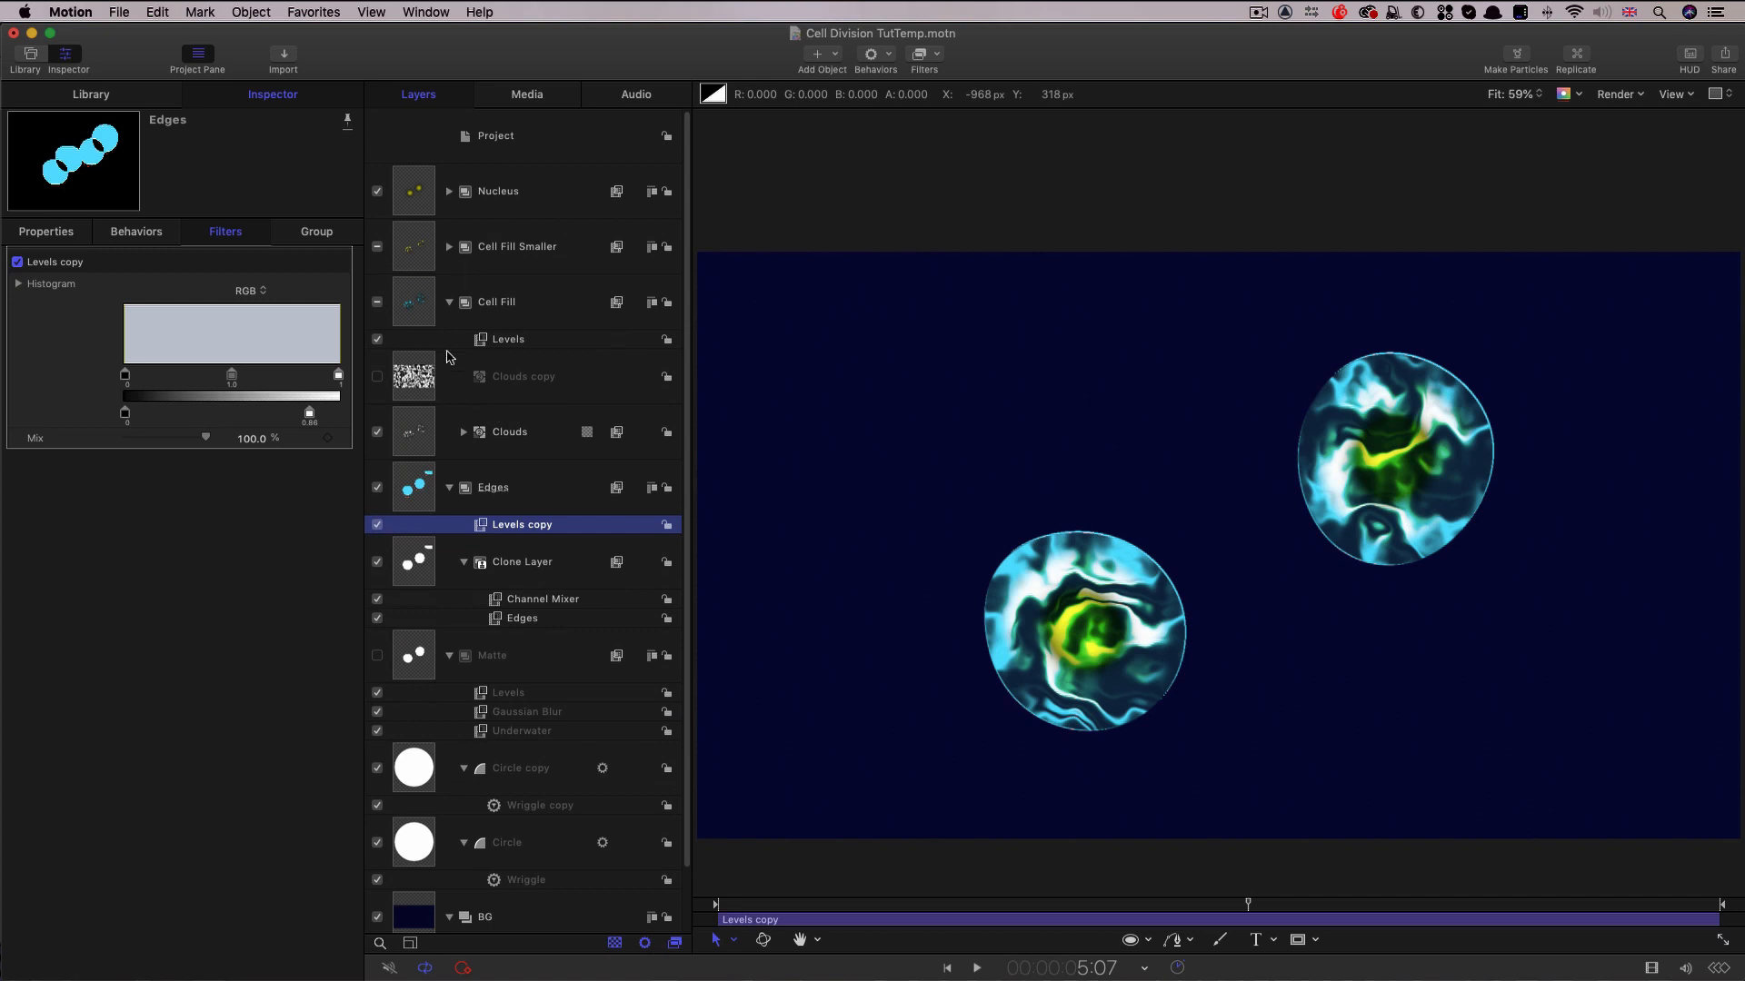
pyautogui.click(449, 302)
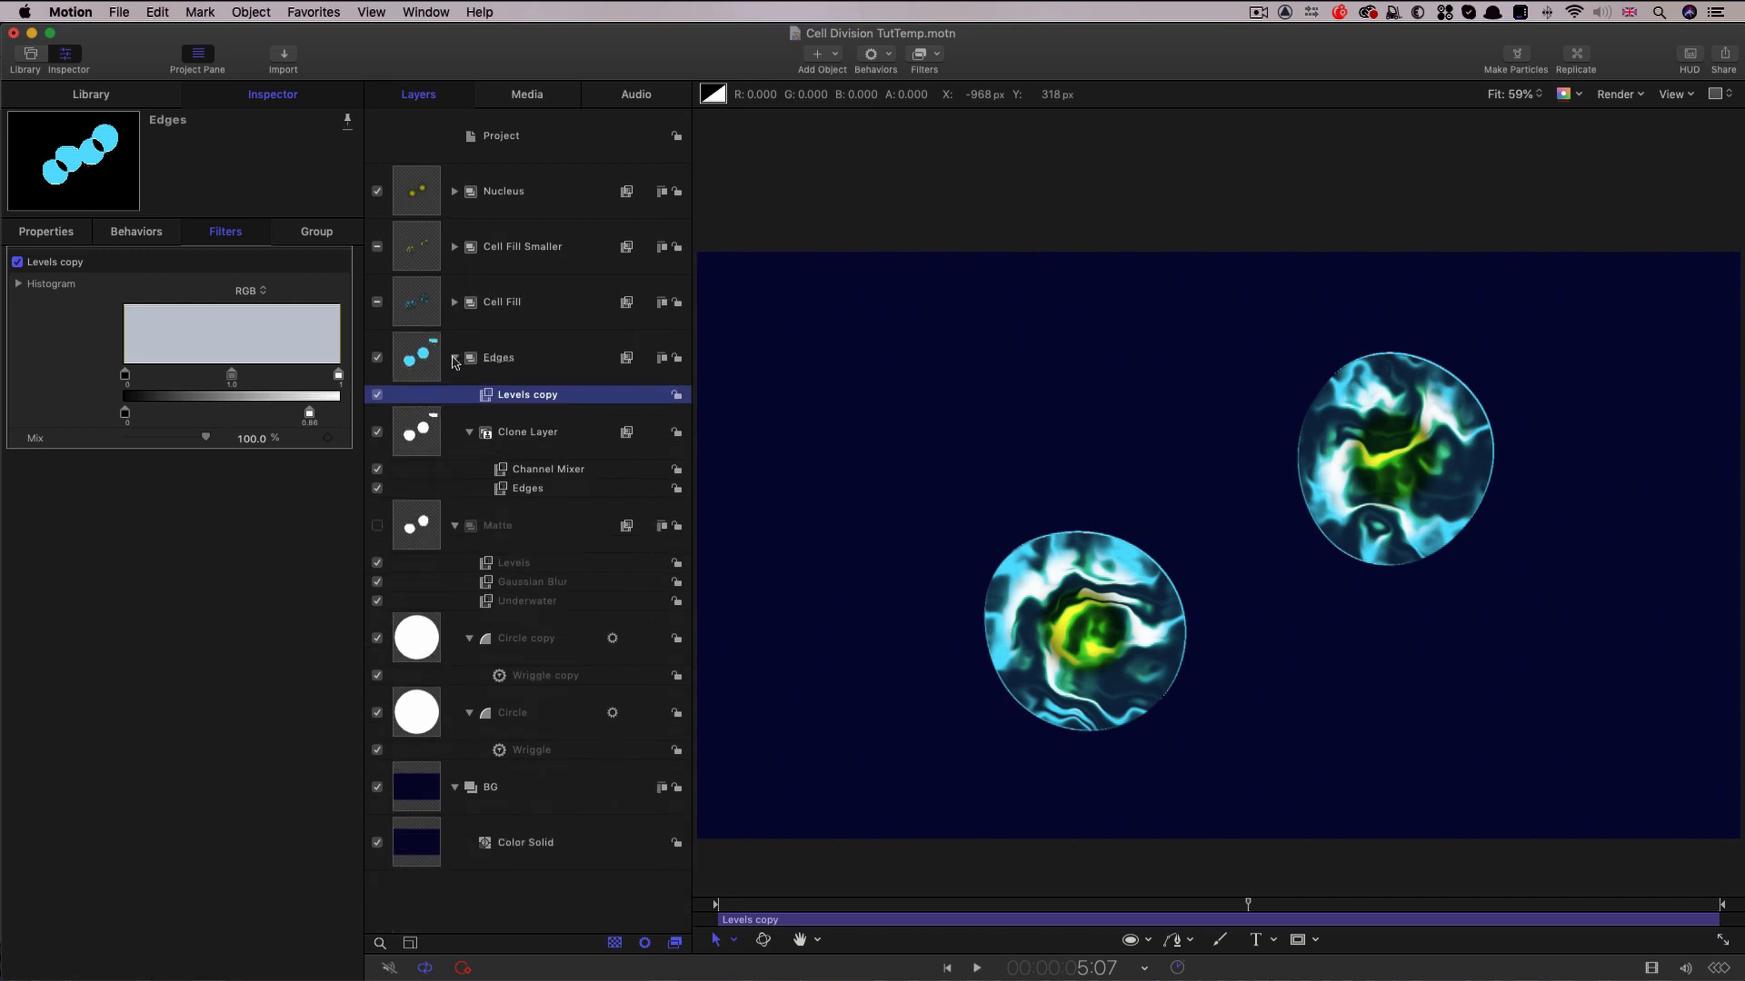
pyautogui.click(455, 362)
pyautogui.click(454, 413)
pyautogui.click(454, 468)
# Create a new group at project level and move the Nucleus, Cell Fill Smaller, Cell Fill, Edges and Matte groups into it.
pyautogui.click(537, 136)
pyautogui.click(247, 11)
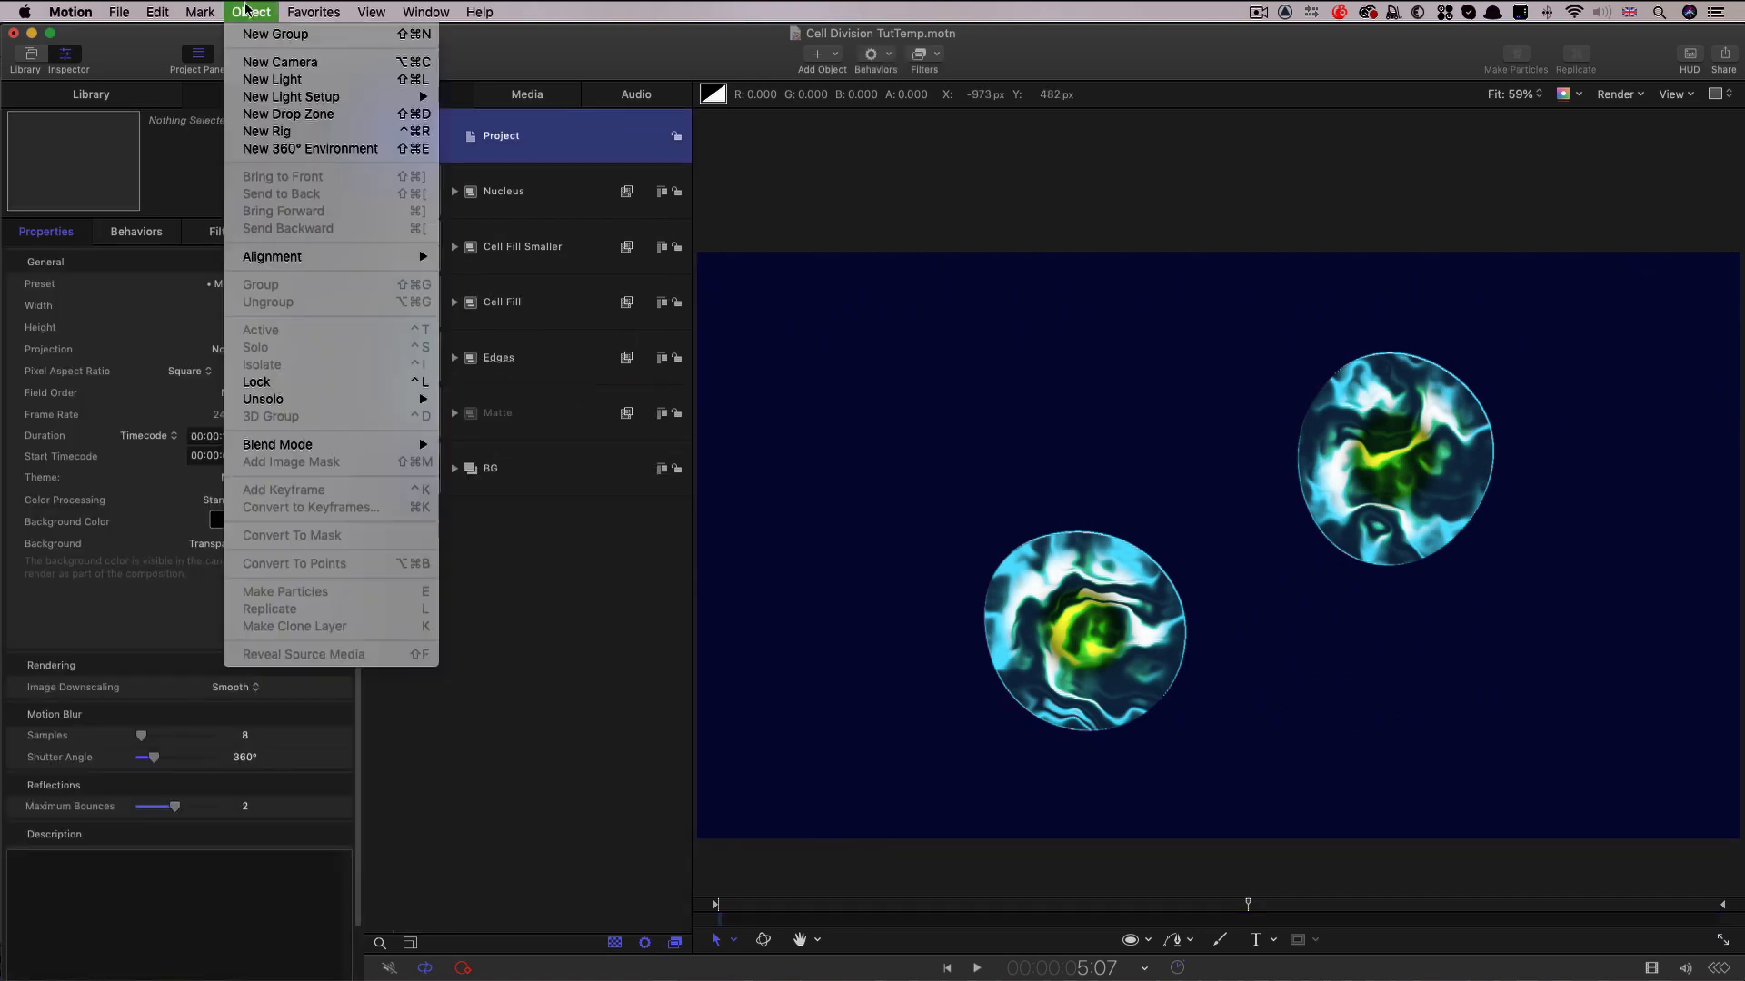
pyautogui.click(266, 34)
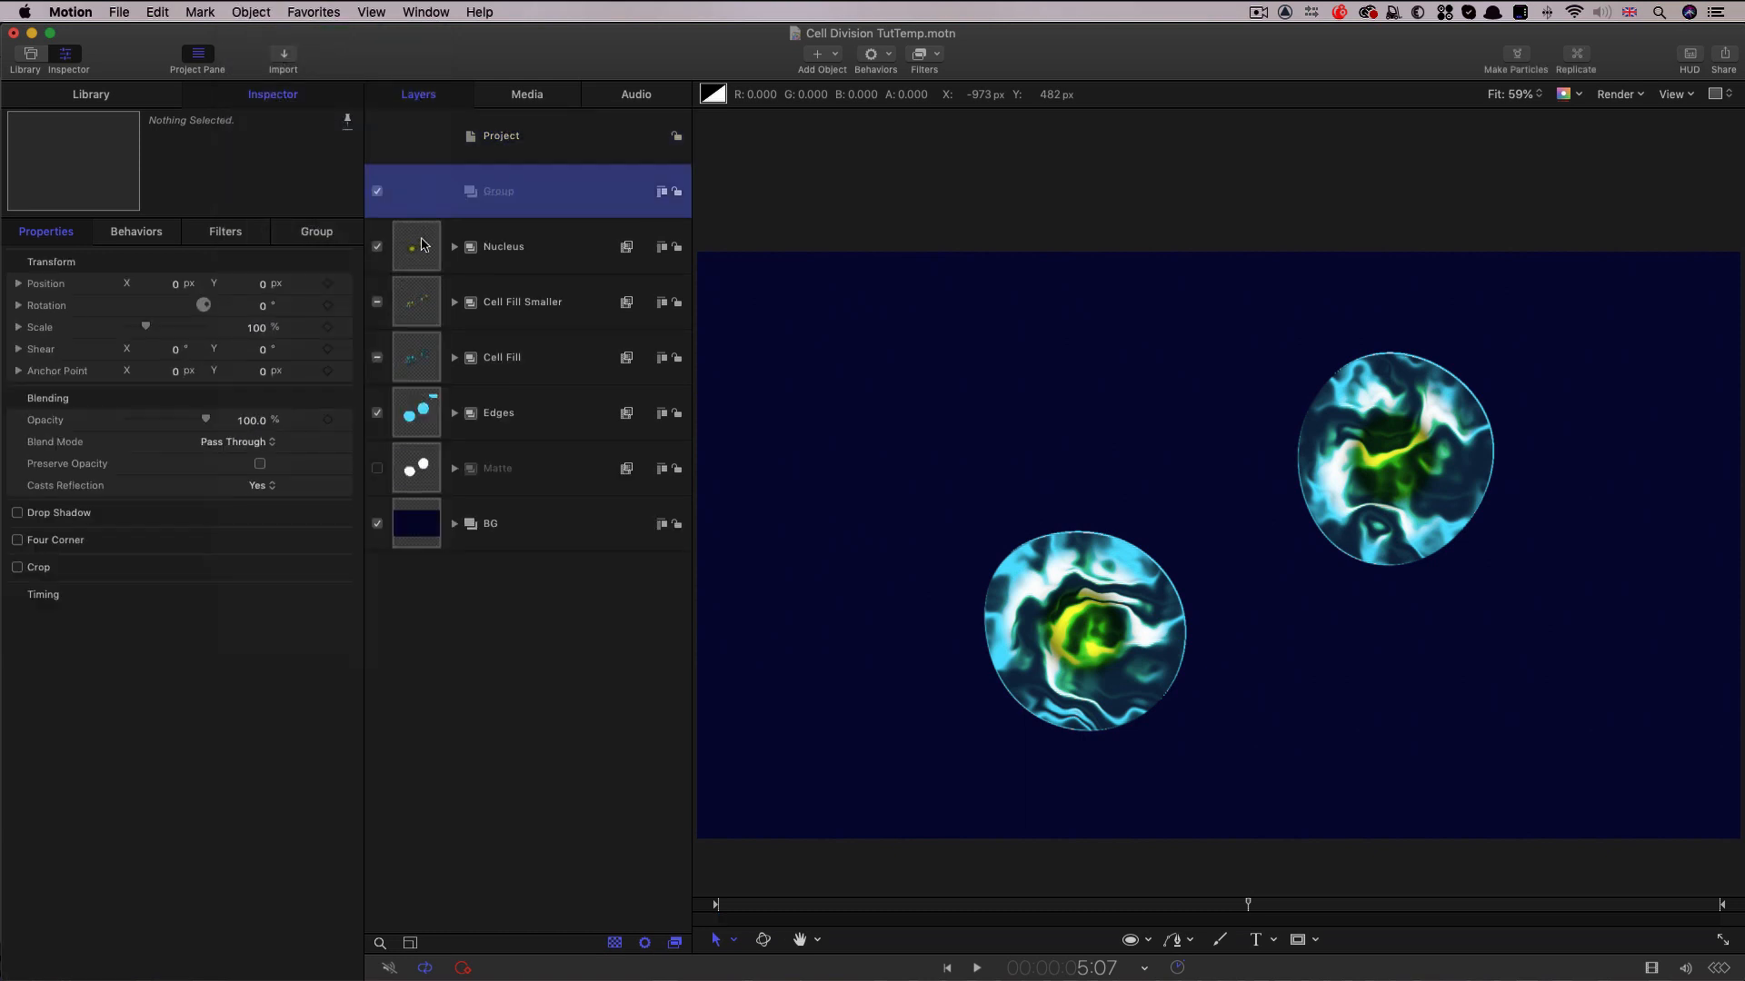
pyautogui.click(421, 245)
pyautogui.keyDown('shift'); pyautogui.click(423, 475); pyautogui.keyUp('shift')
pyautogui.moveTo(422, 254); pyautogui.dragTo(536, 213)
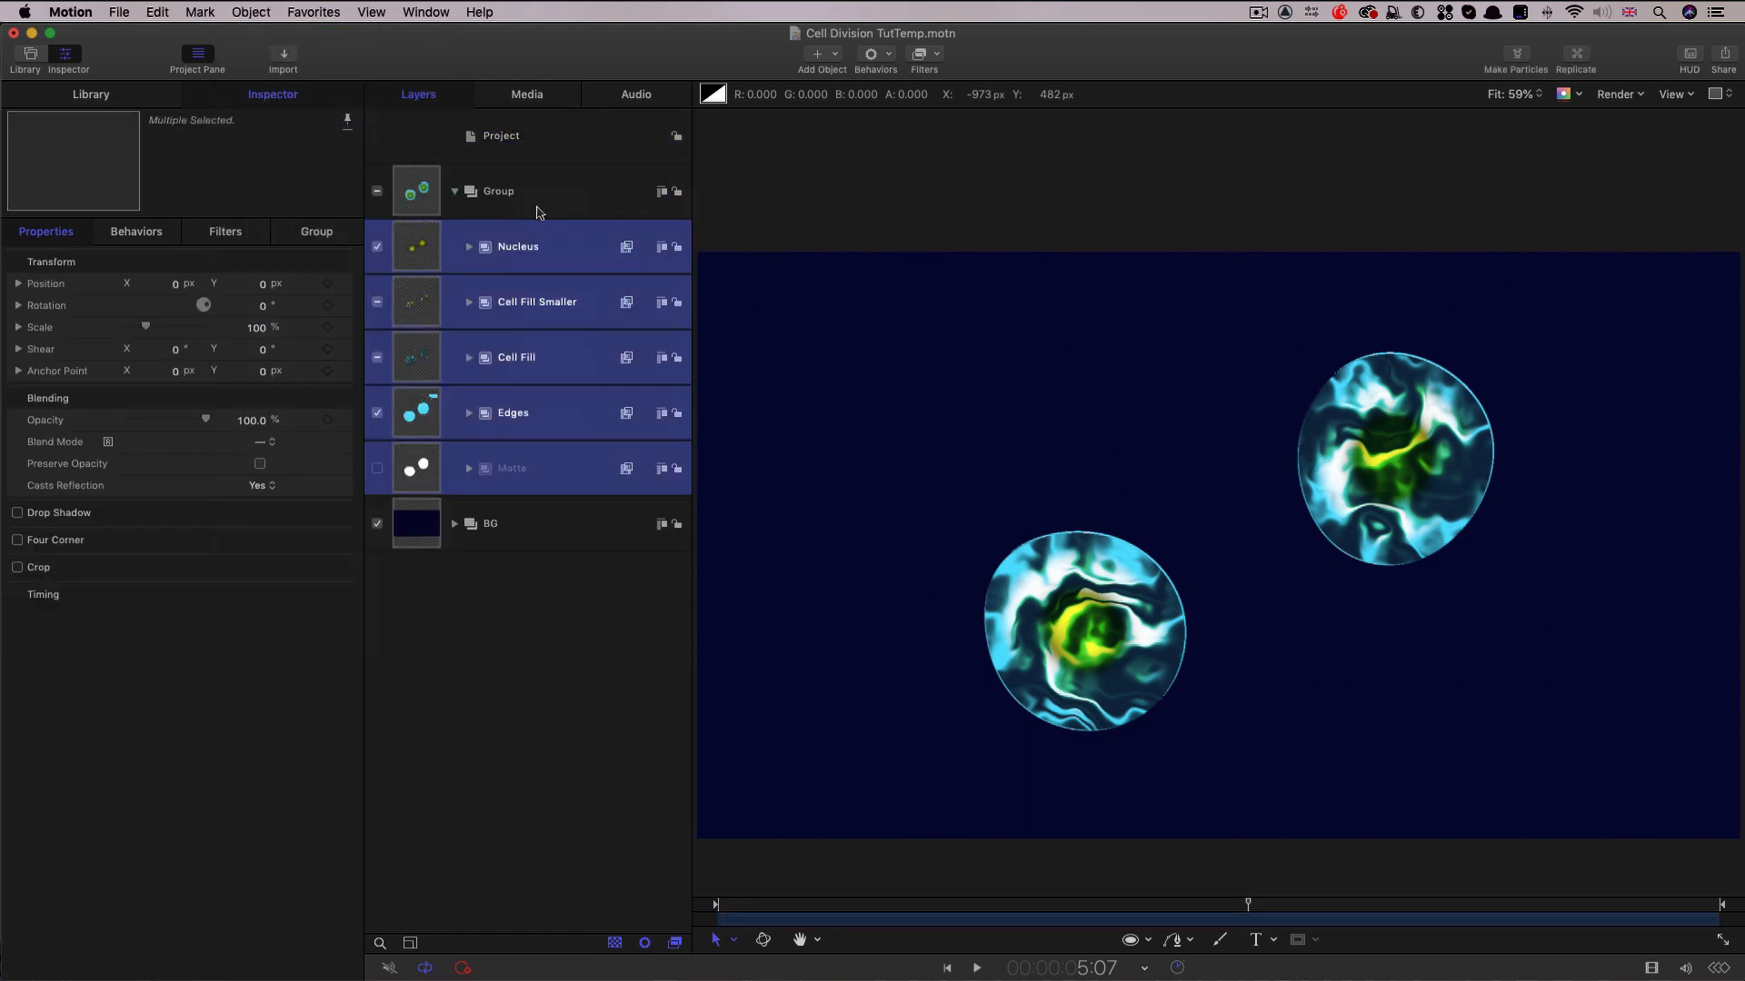
# Add a light while keeping the existing groups 2D, and convert only the new parent group to a 3D group.
pyautogui.click(836, 52)
pyautogui.click(854, 124)
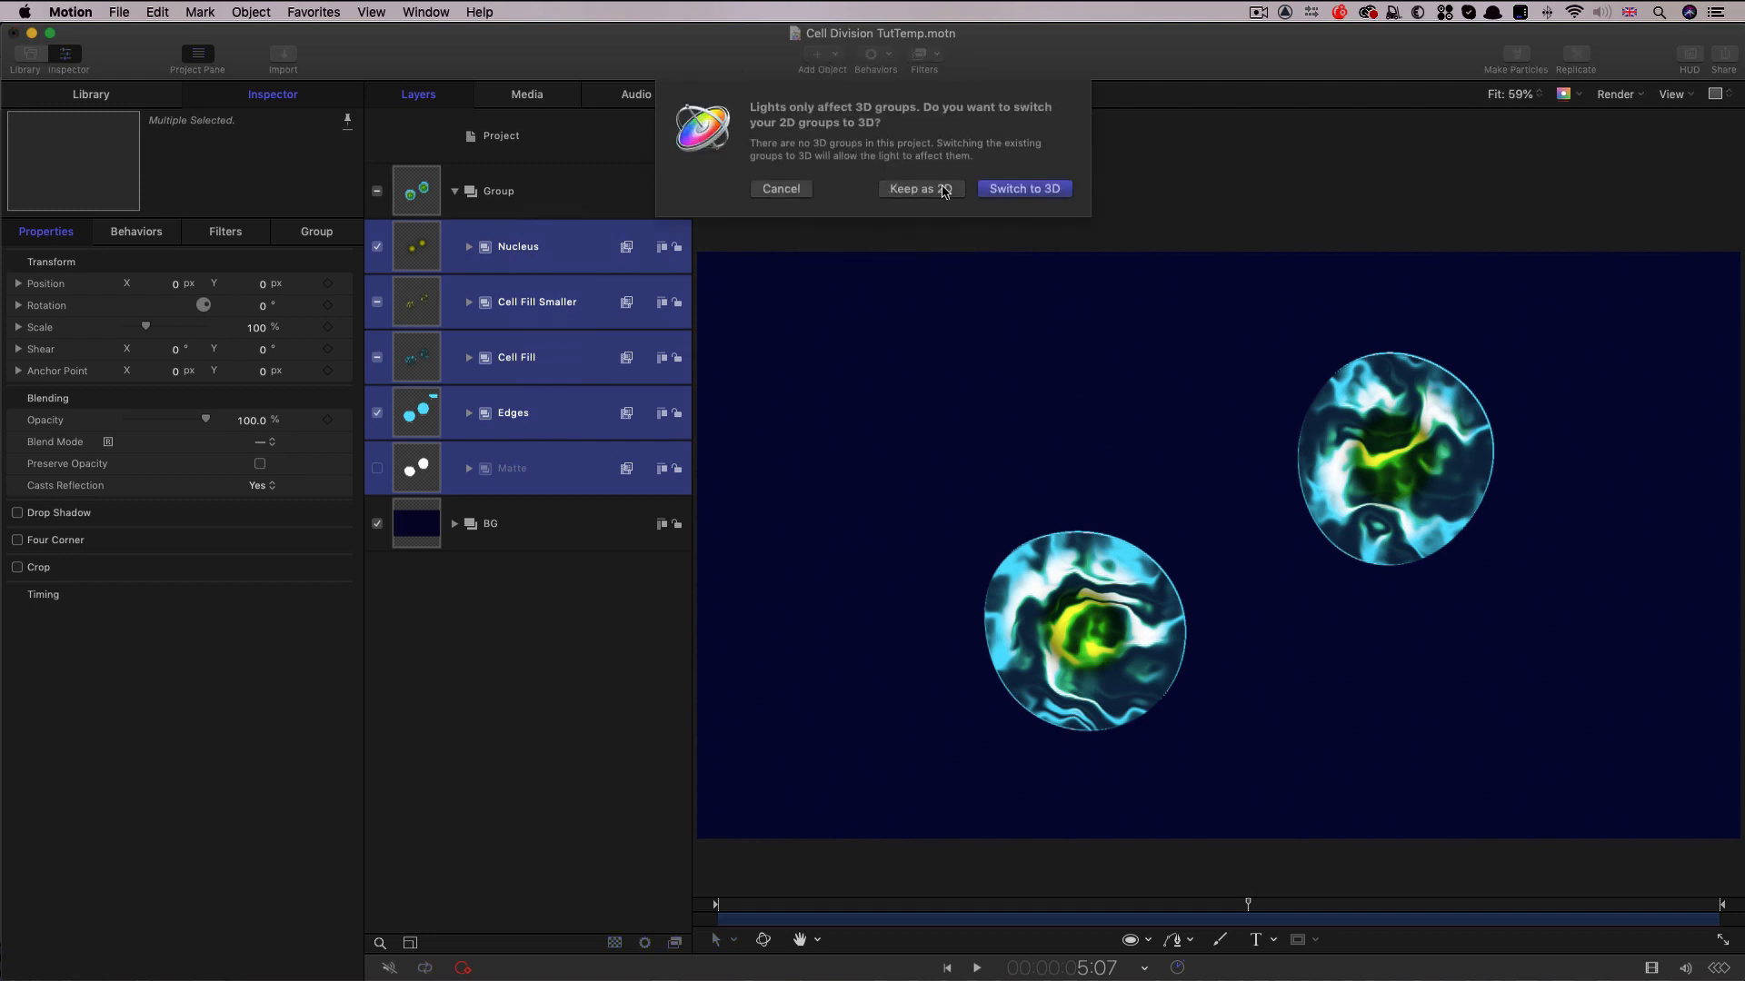
pyautogui.click(945, 191)
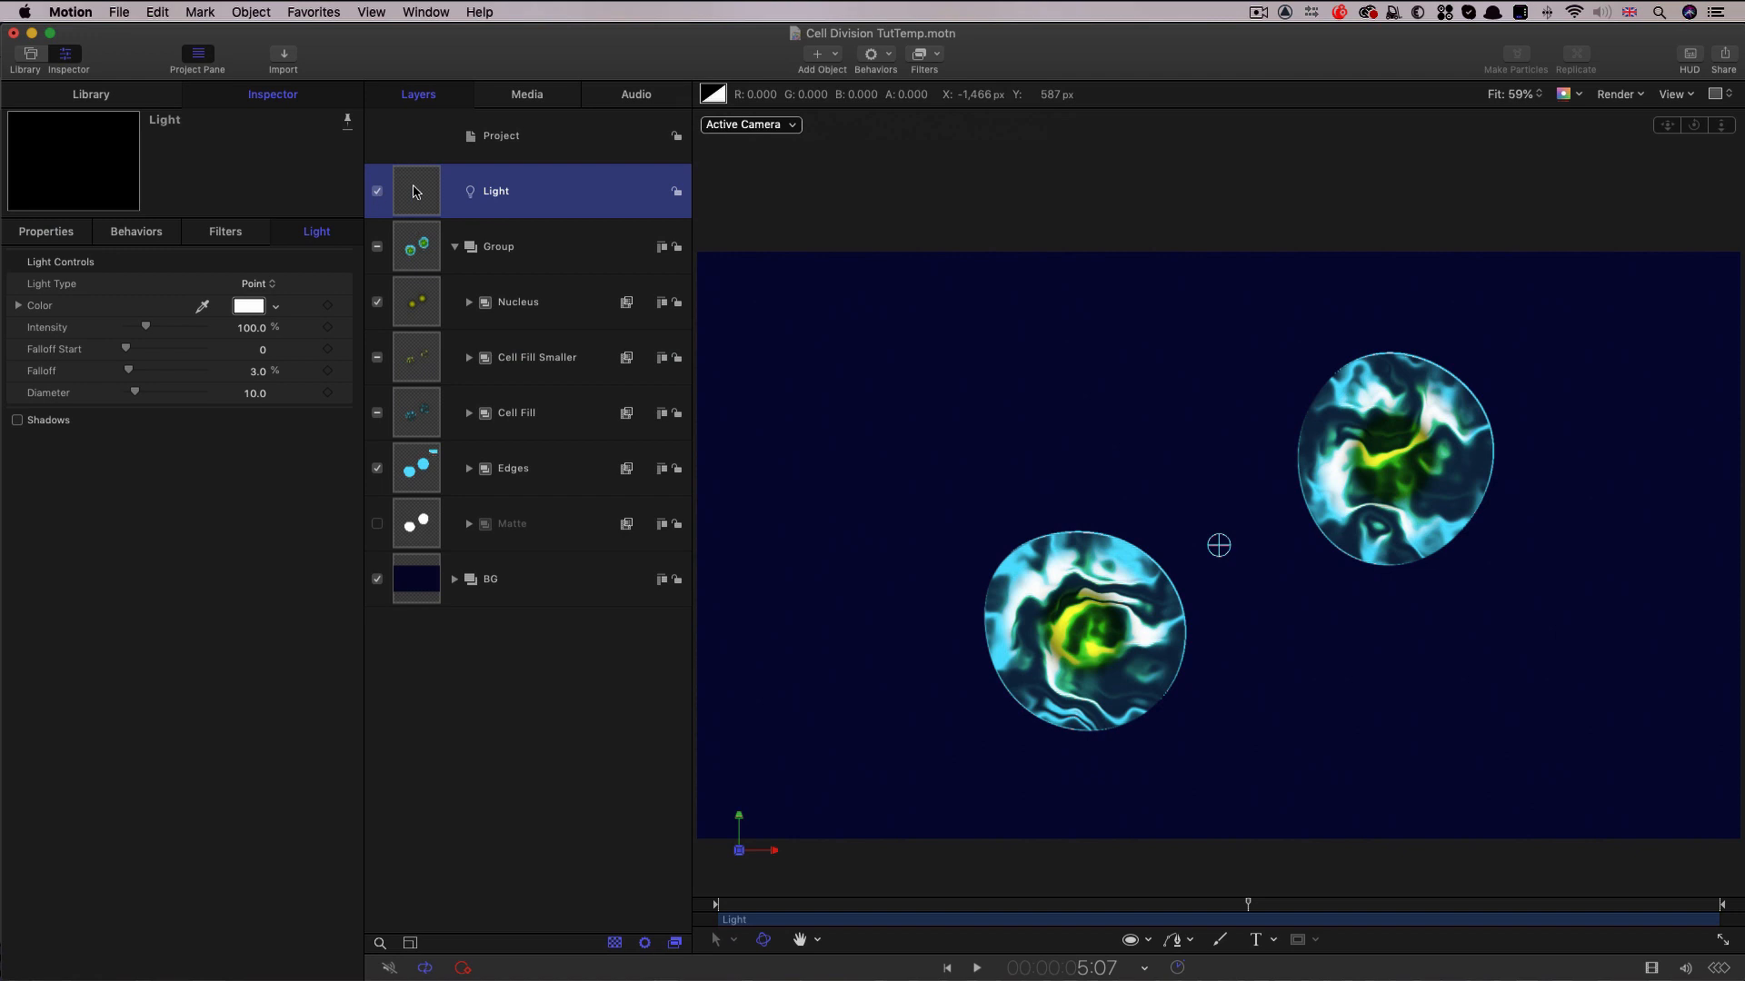
pyautogui.click(442, 254)
pyautogui.rightClick(415, 243)
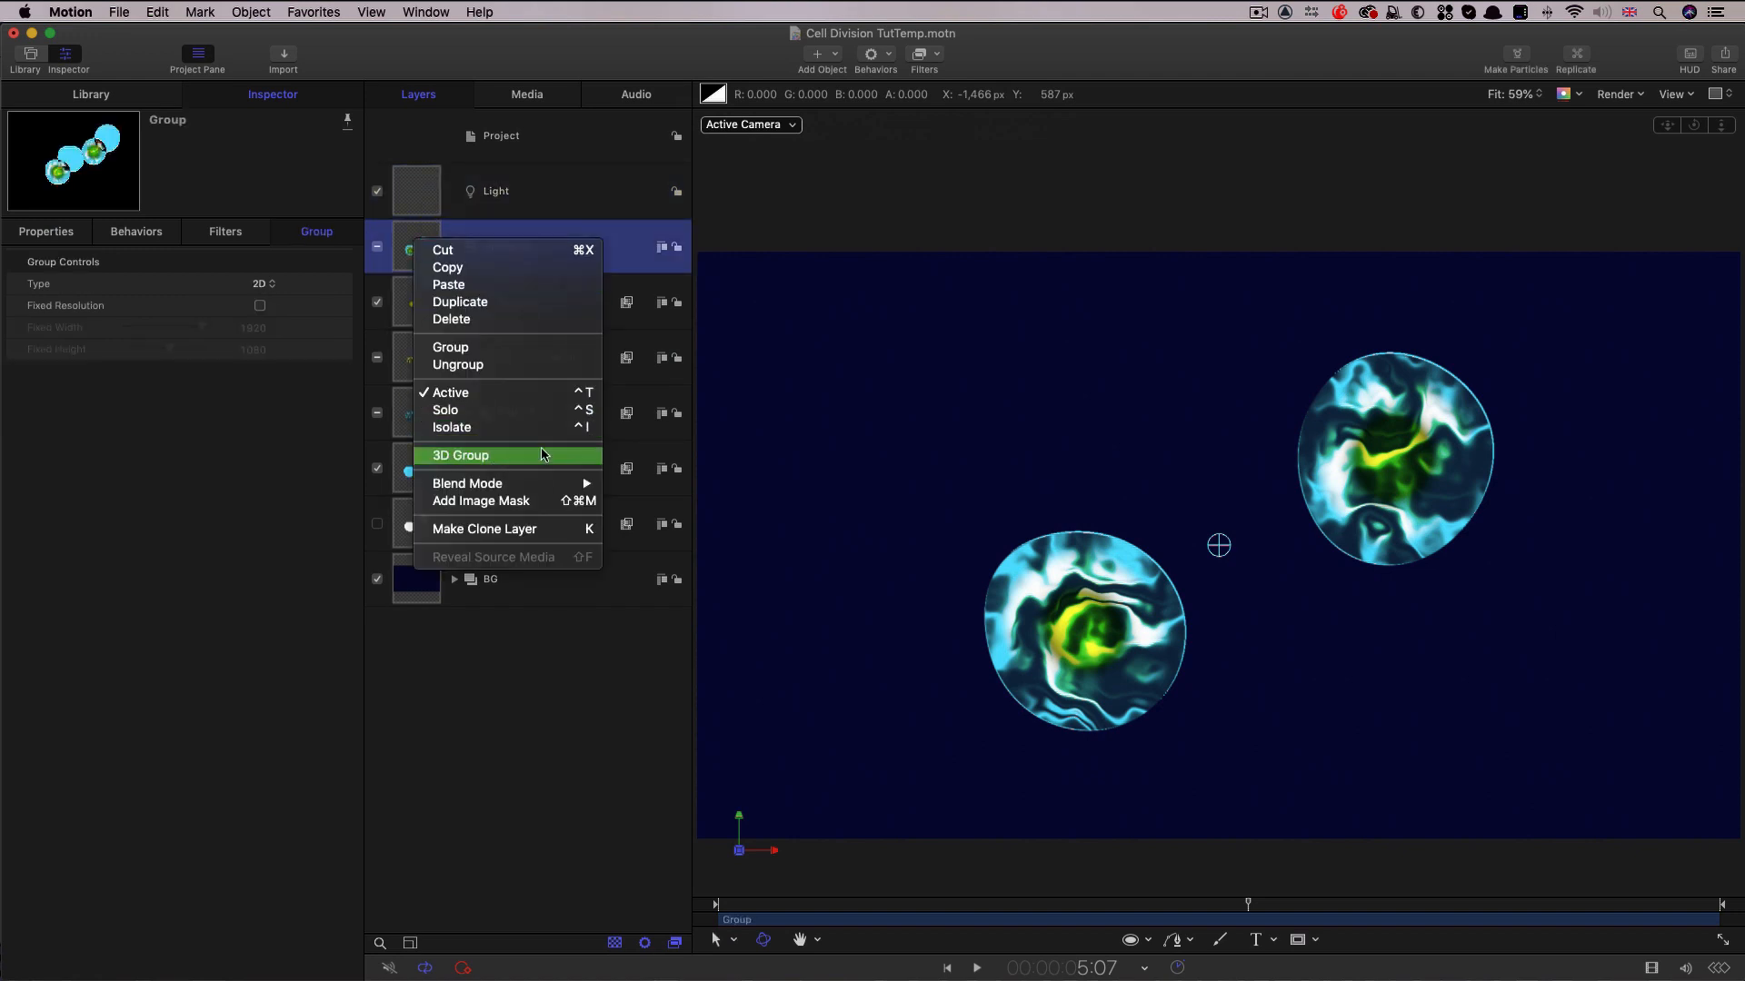
pyautogui.click(543, 455)
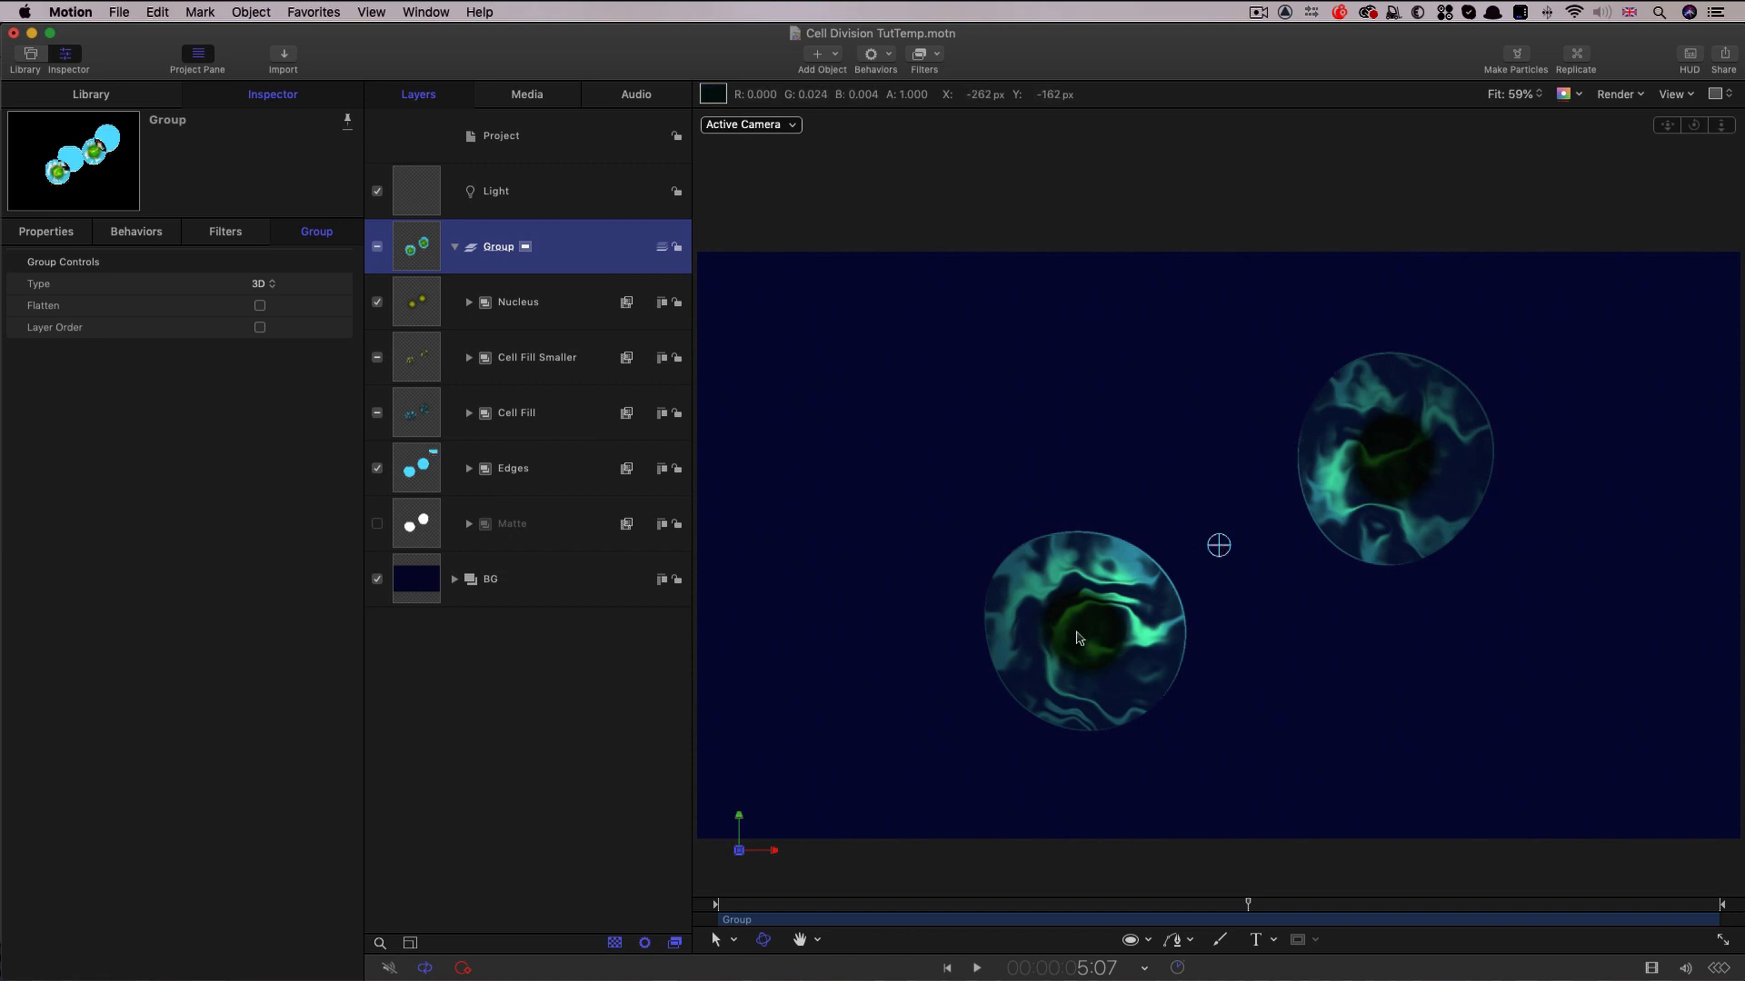
# Add a Link parameter behavior to the light's position, using the Circle layer in the Matte group as source.
pyautogui.click(417, 189)
pyautogui.click(47, 233)
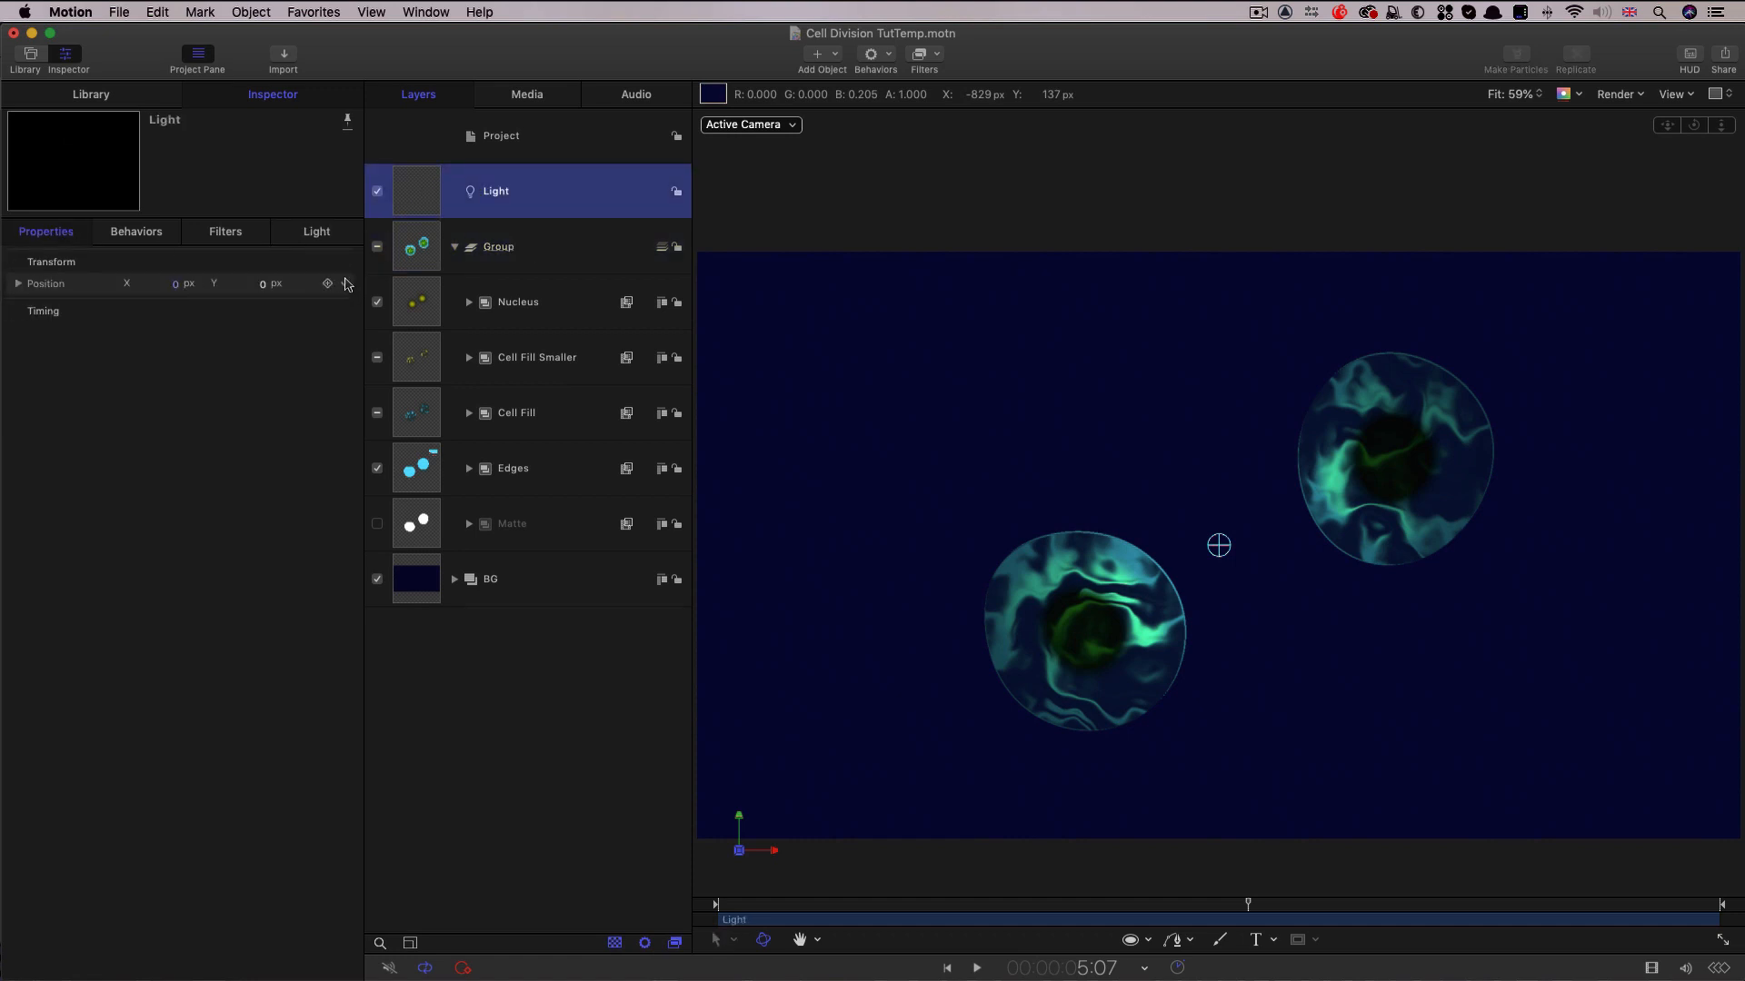
pyautogui.click(347, 287)
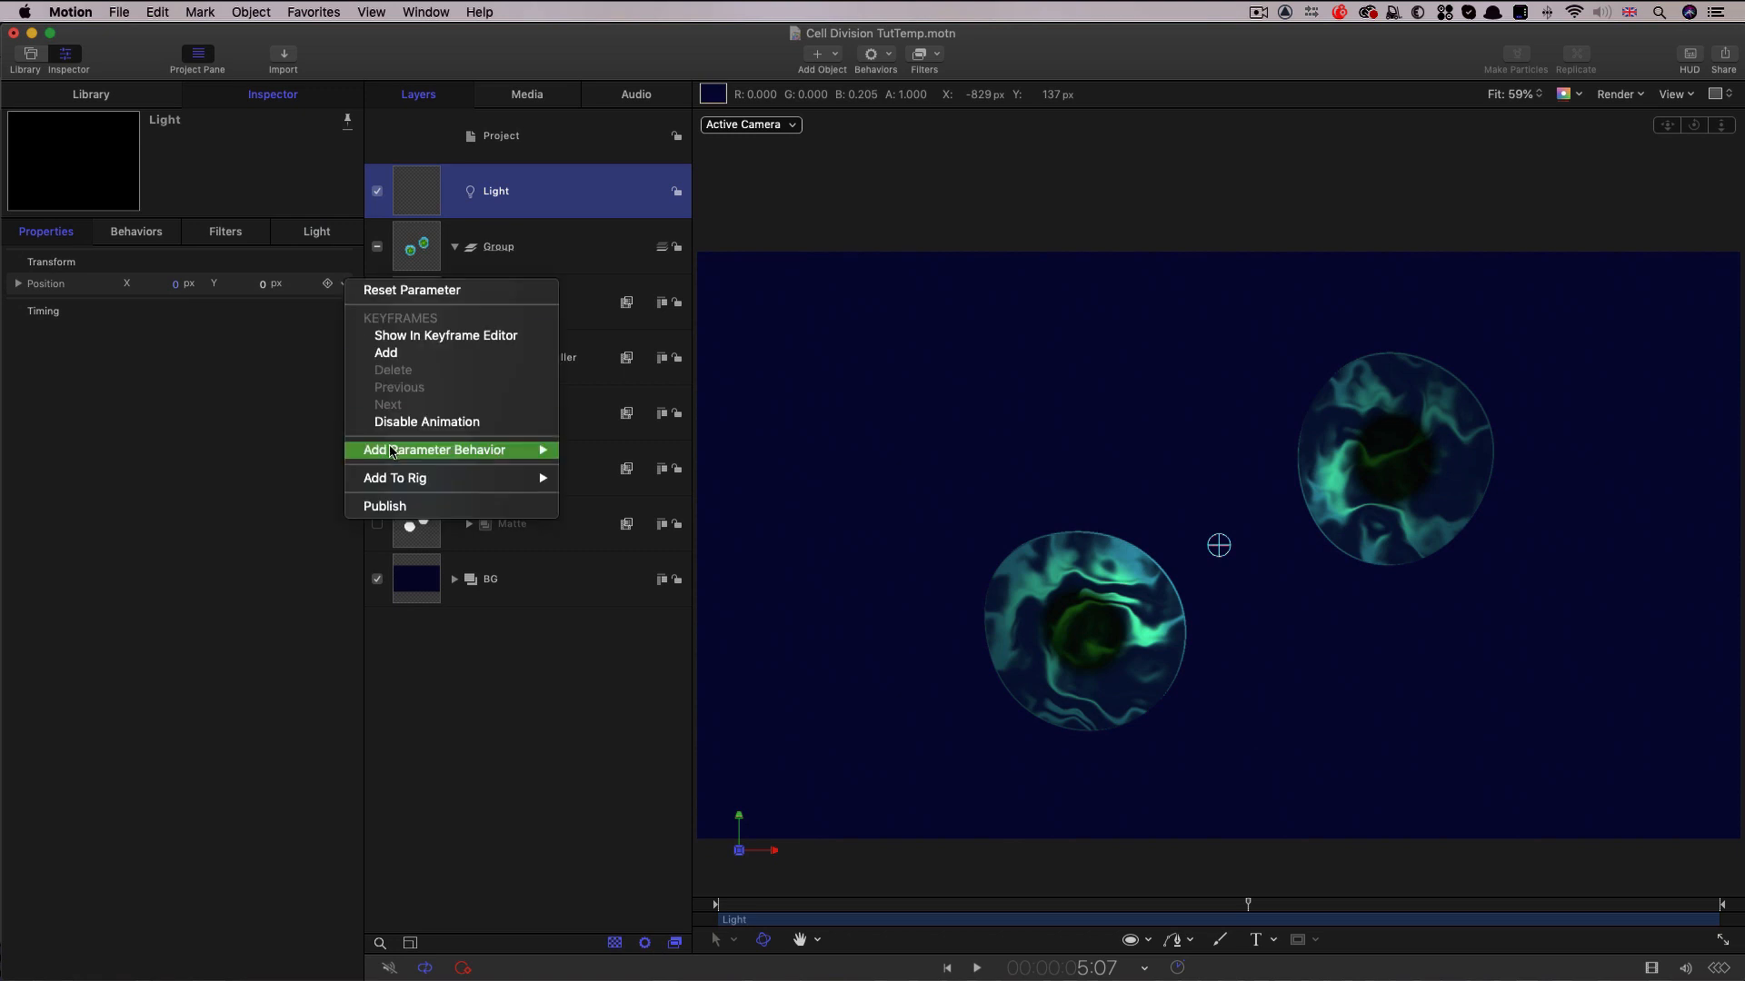
pyautogui.moveTo(400, 451)
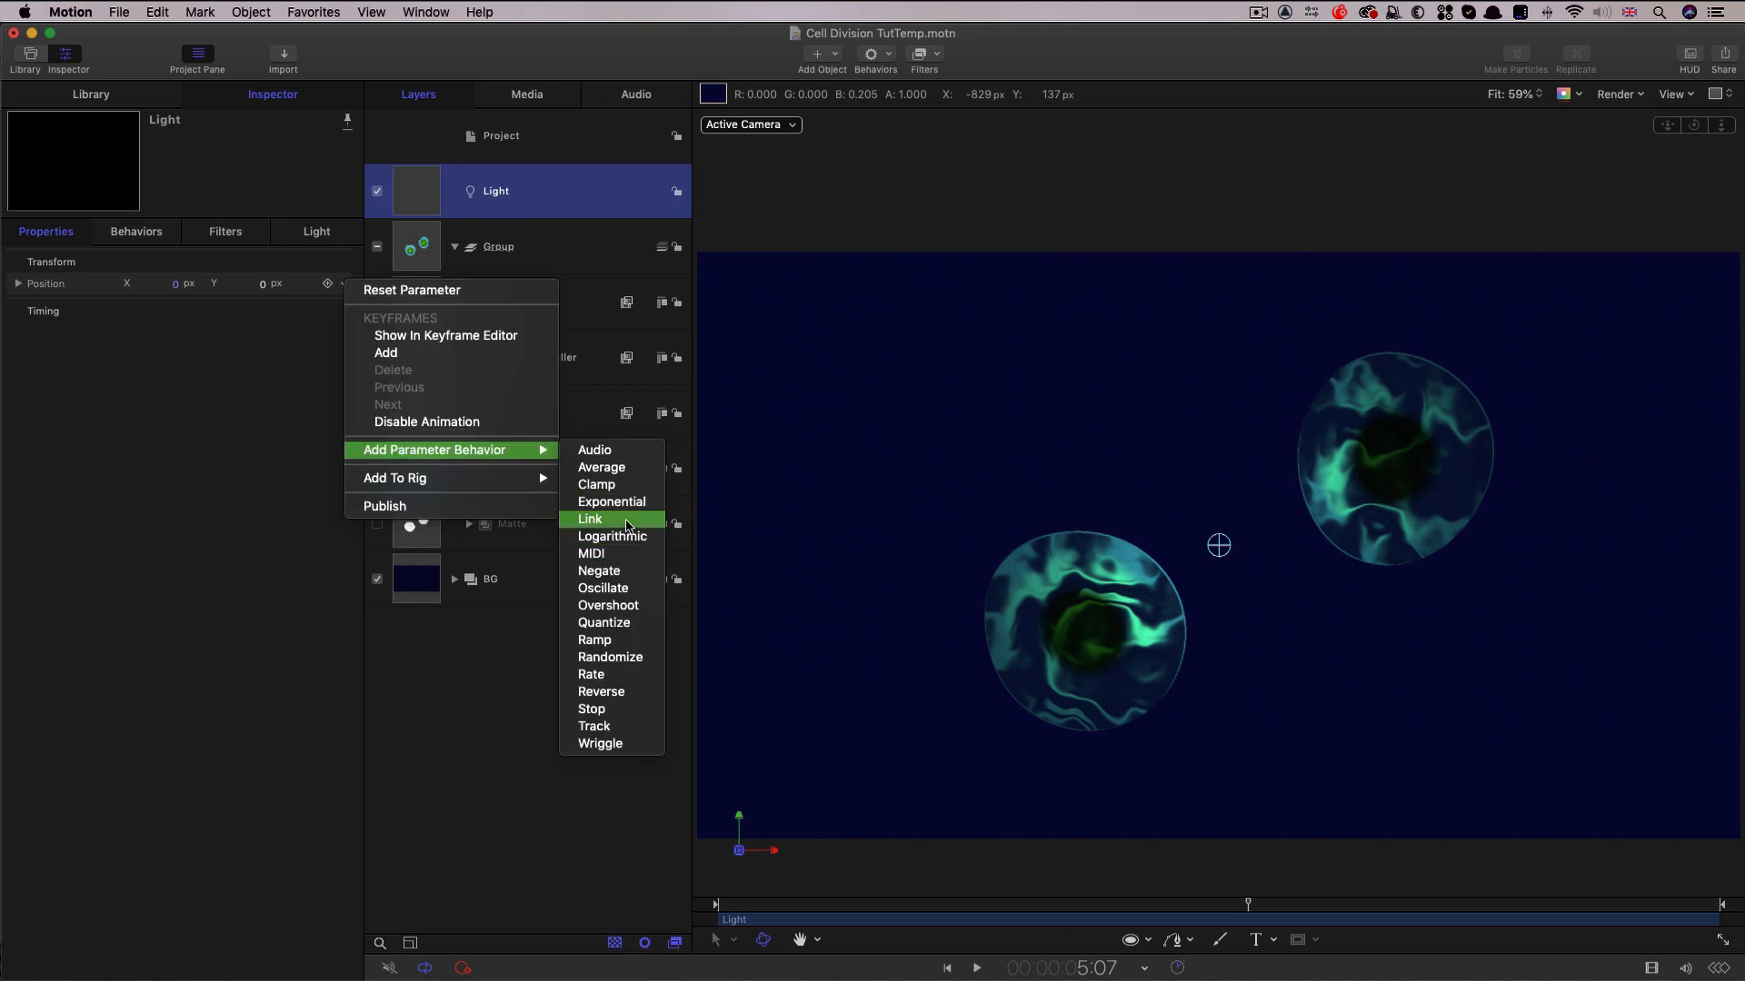
pyautogui.click(590, 519)
pyautogui.click(470, 543)
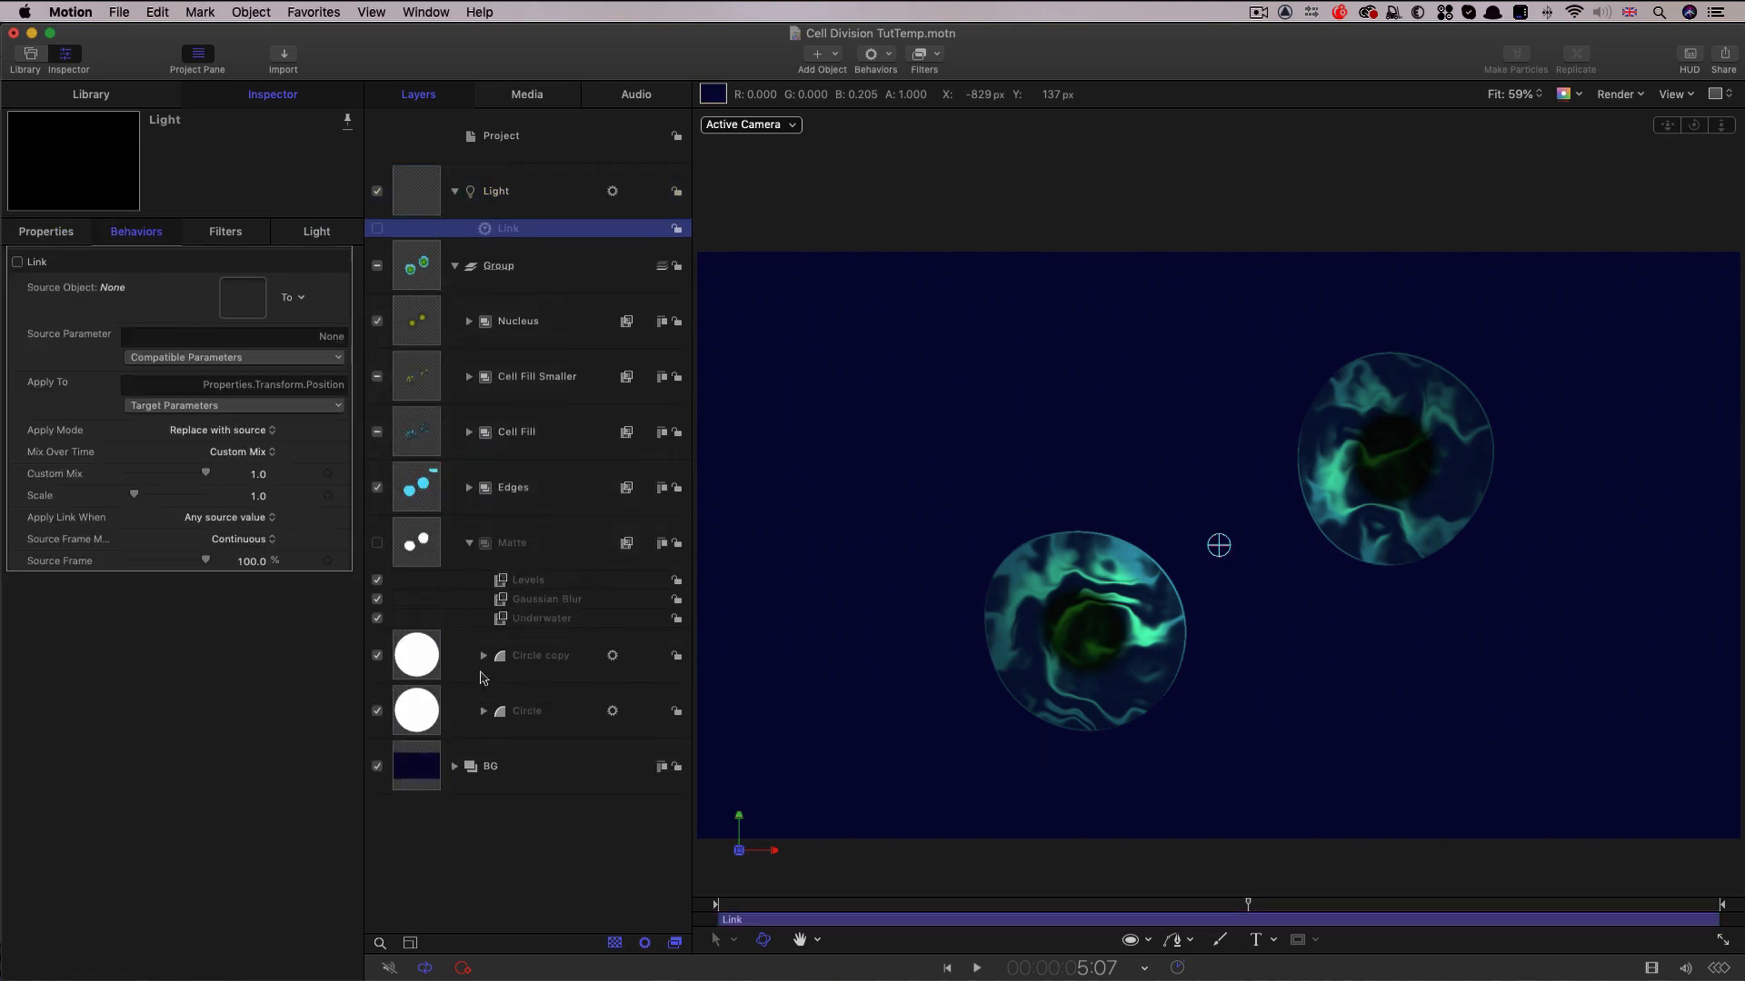
pyautogui.moveTo(410, 720); pyautogui.dragTo(241, 300)
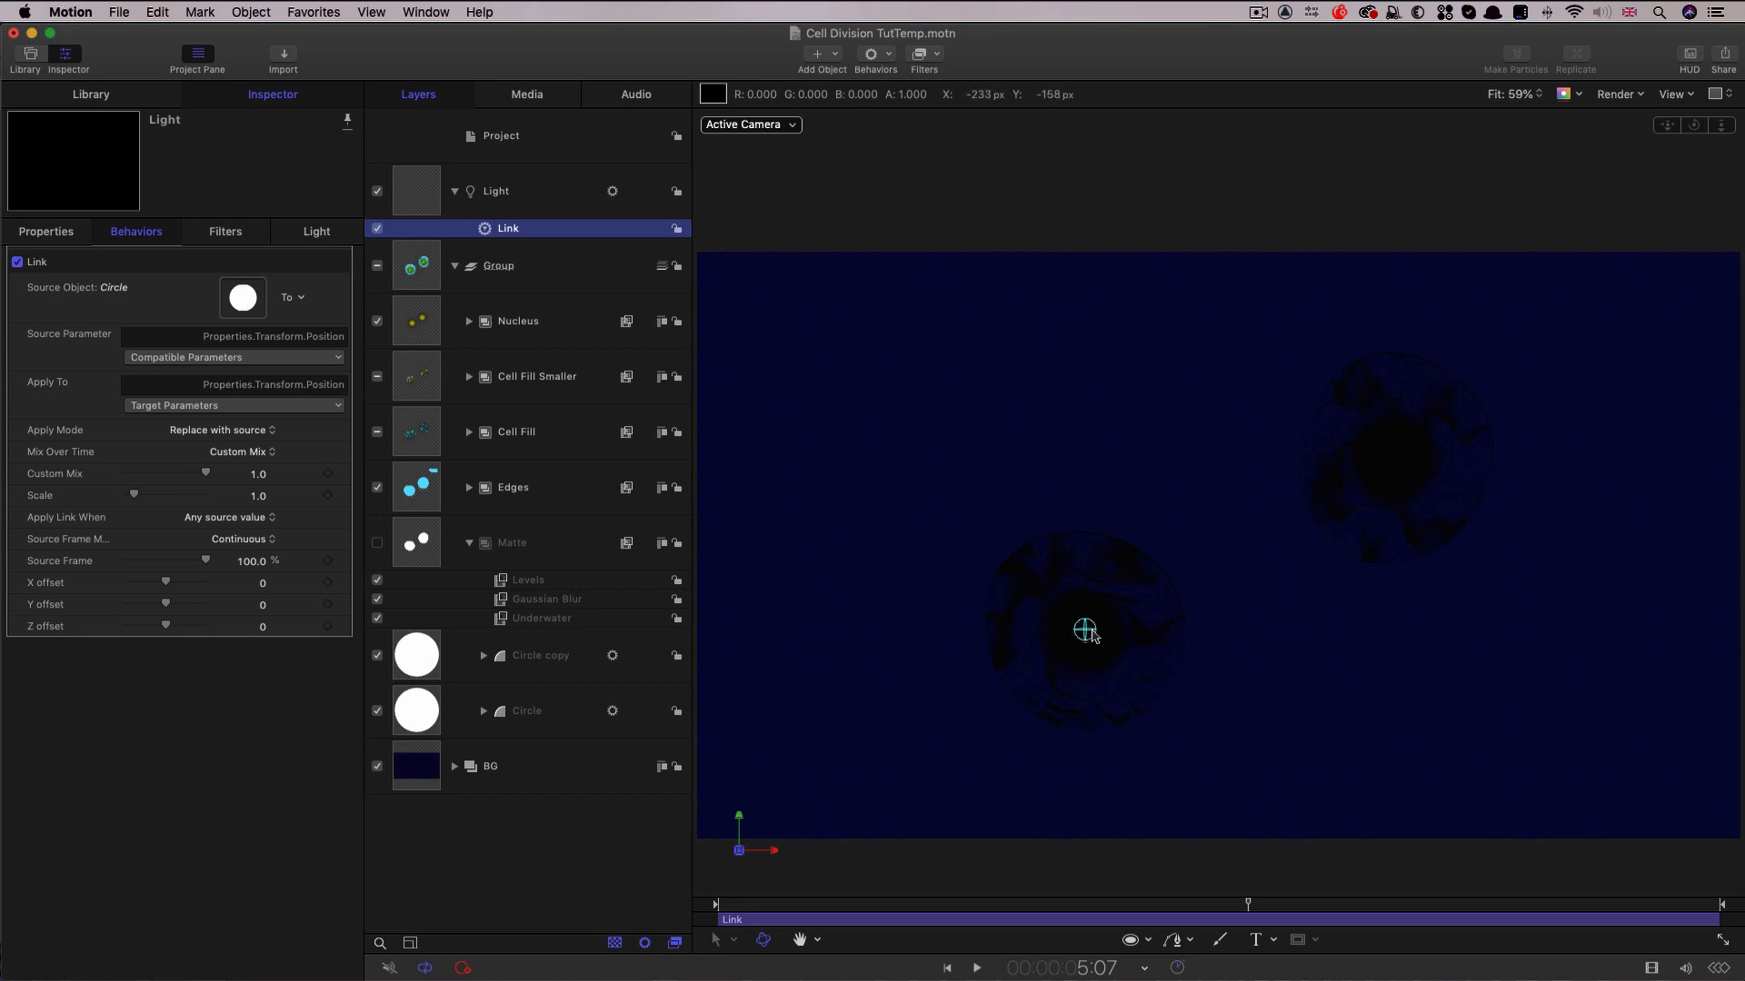
# Check the light's position and settings, and set its Link behavior's Z offset to 20.
pyautogui.click(50, 231)
pyautogui.click(19, 284)
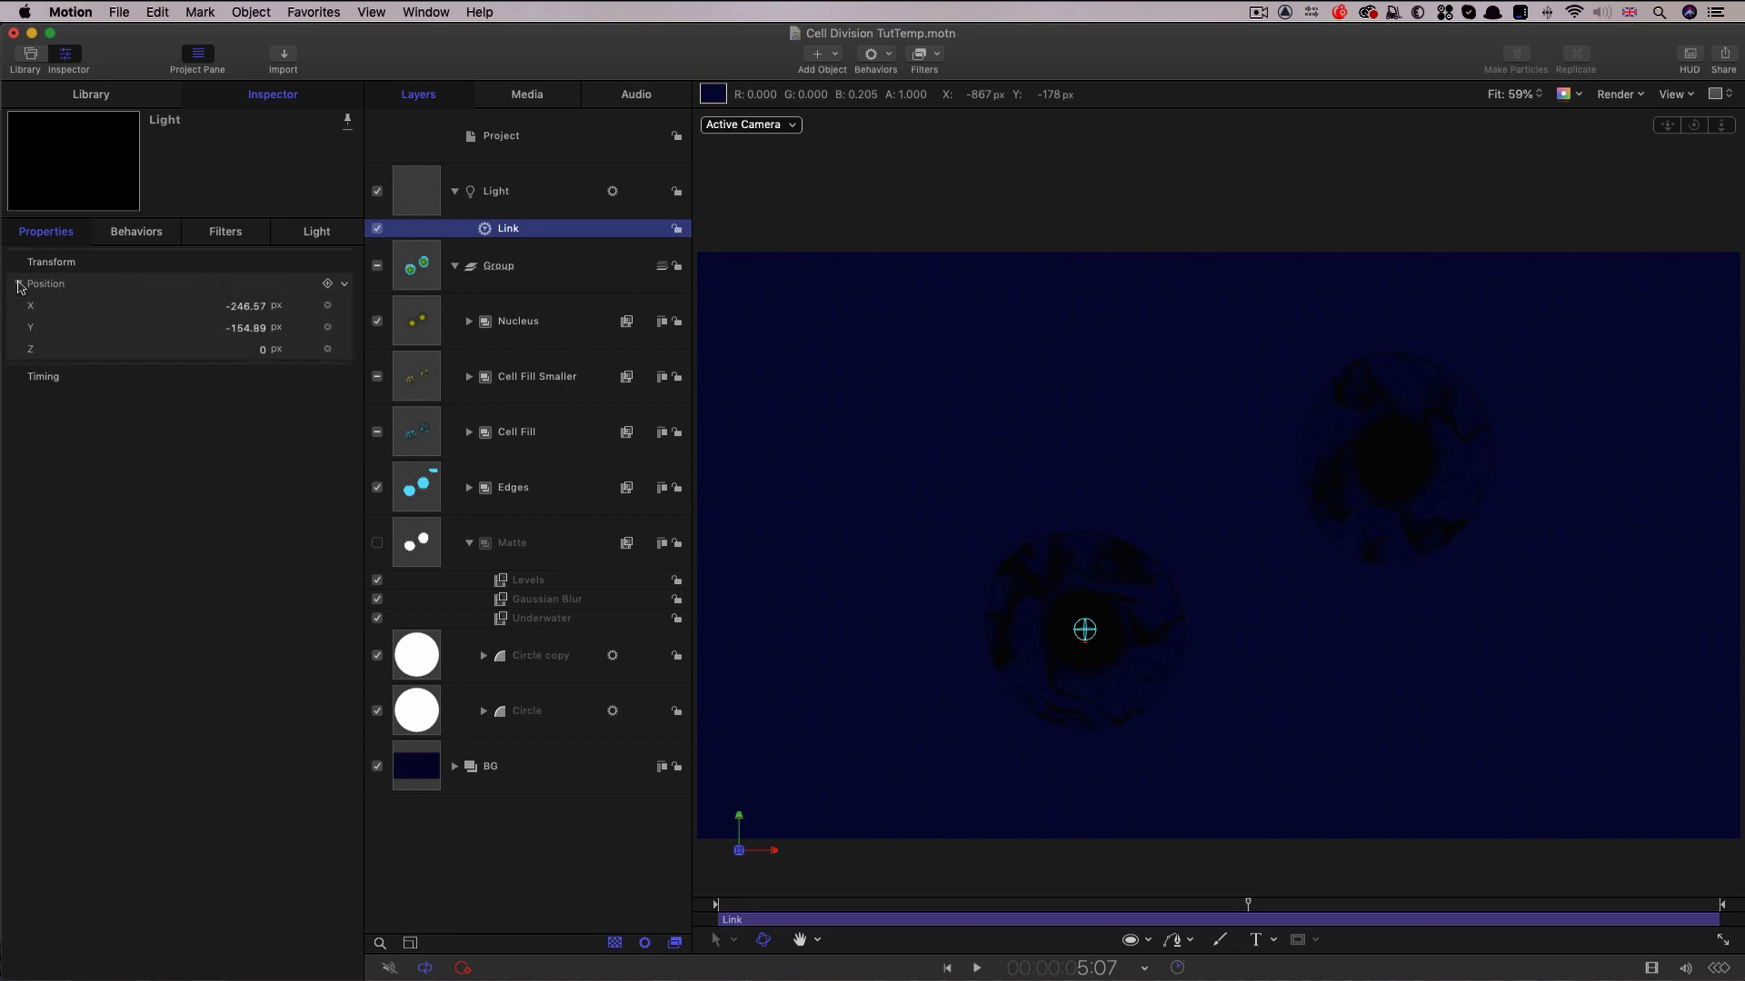
pyautogui.click(317, 231)
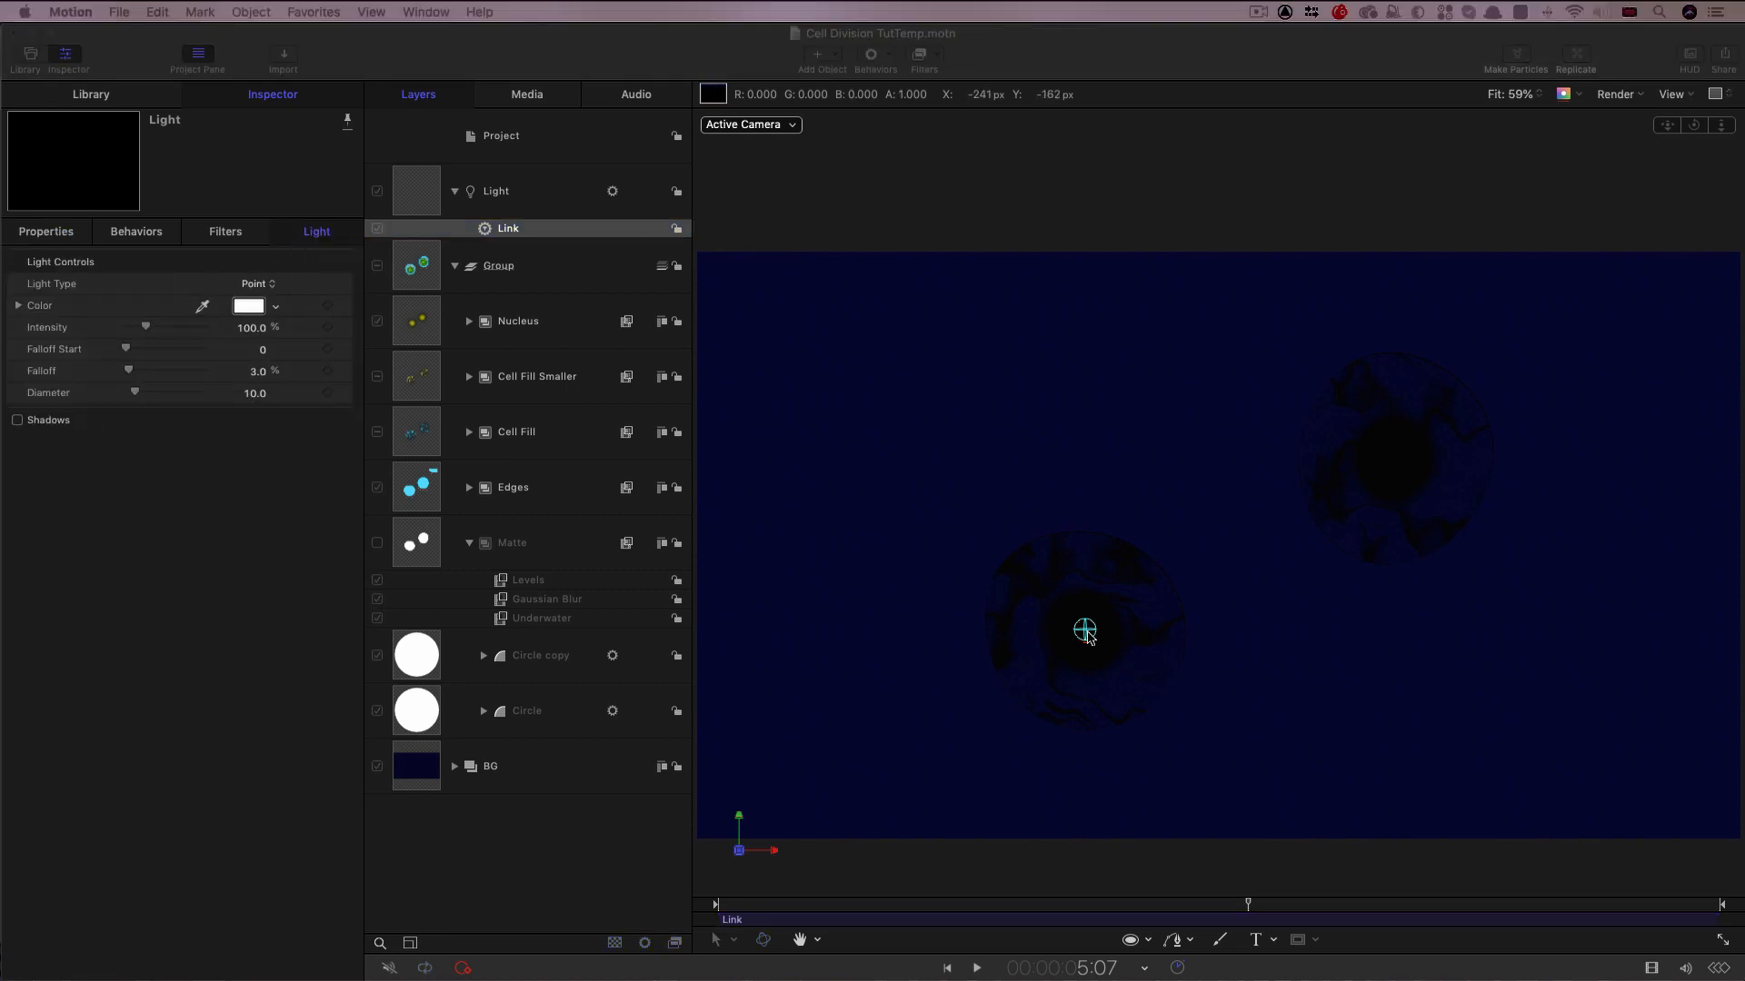
pyautogui.click(136, 233)
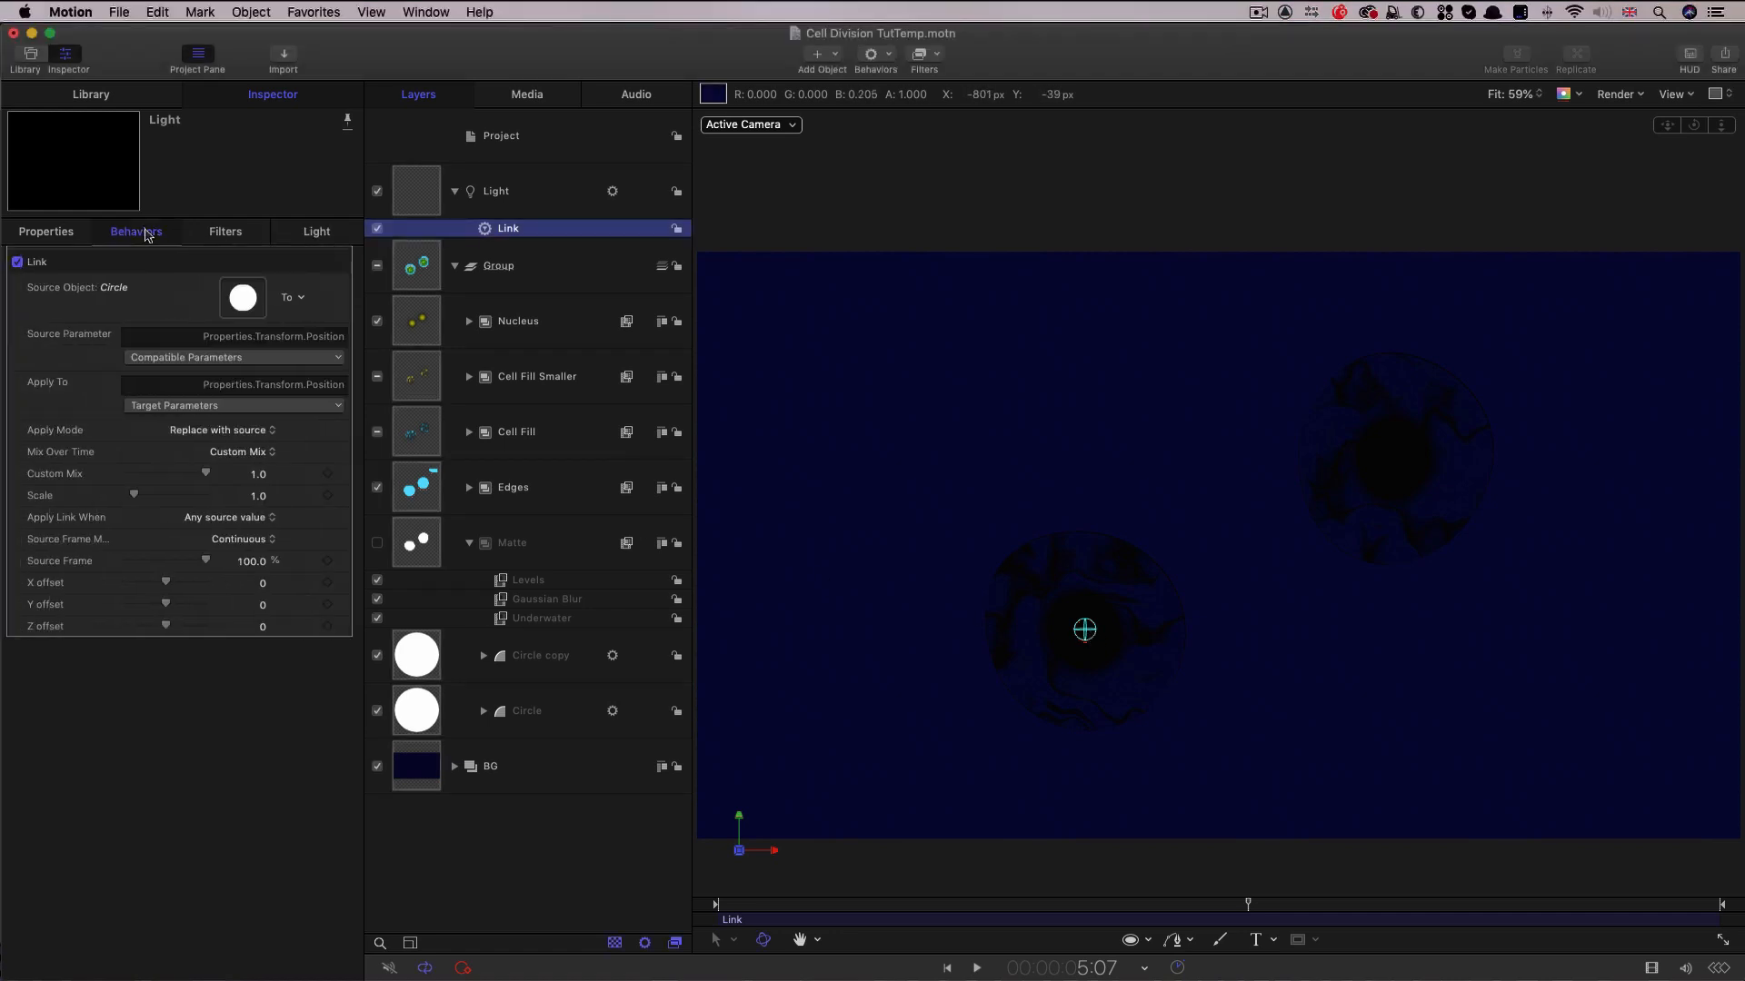
pyautogui.click(262, 627)
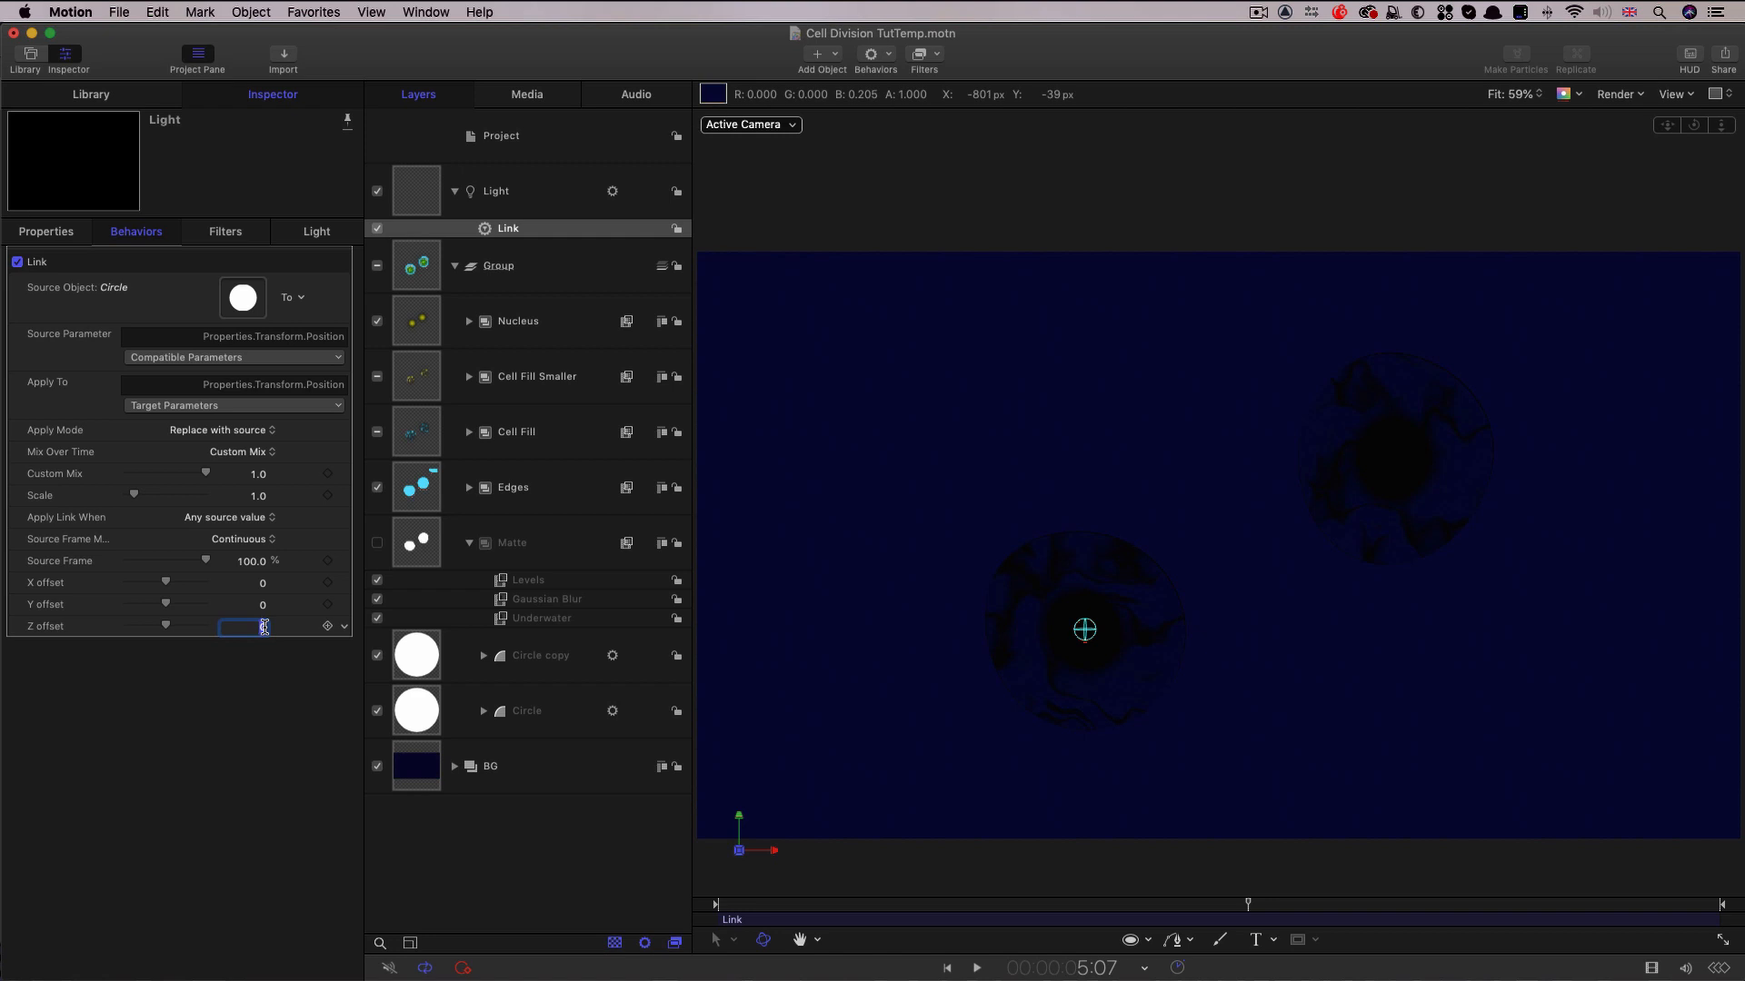
pyautogui.write('20')
pyautogui.press('Return')
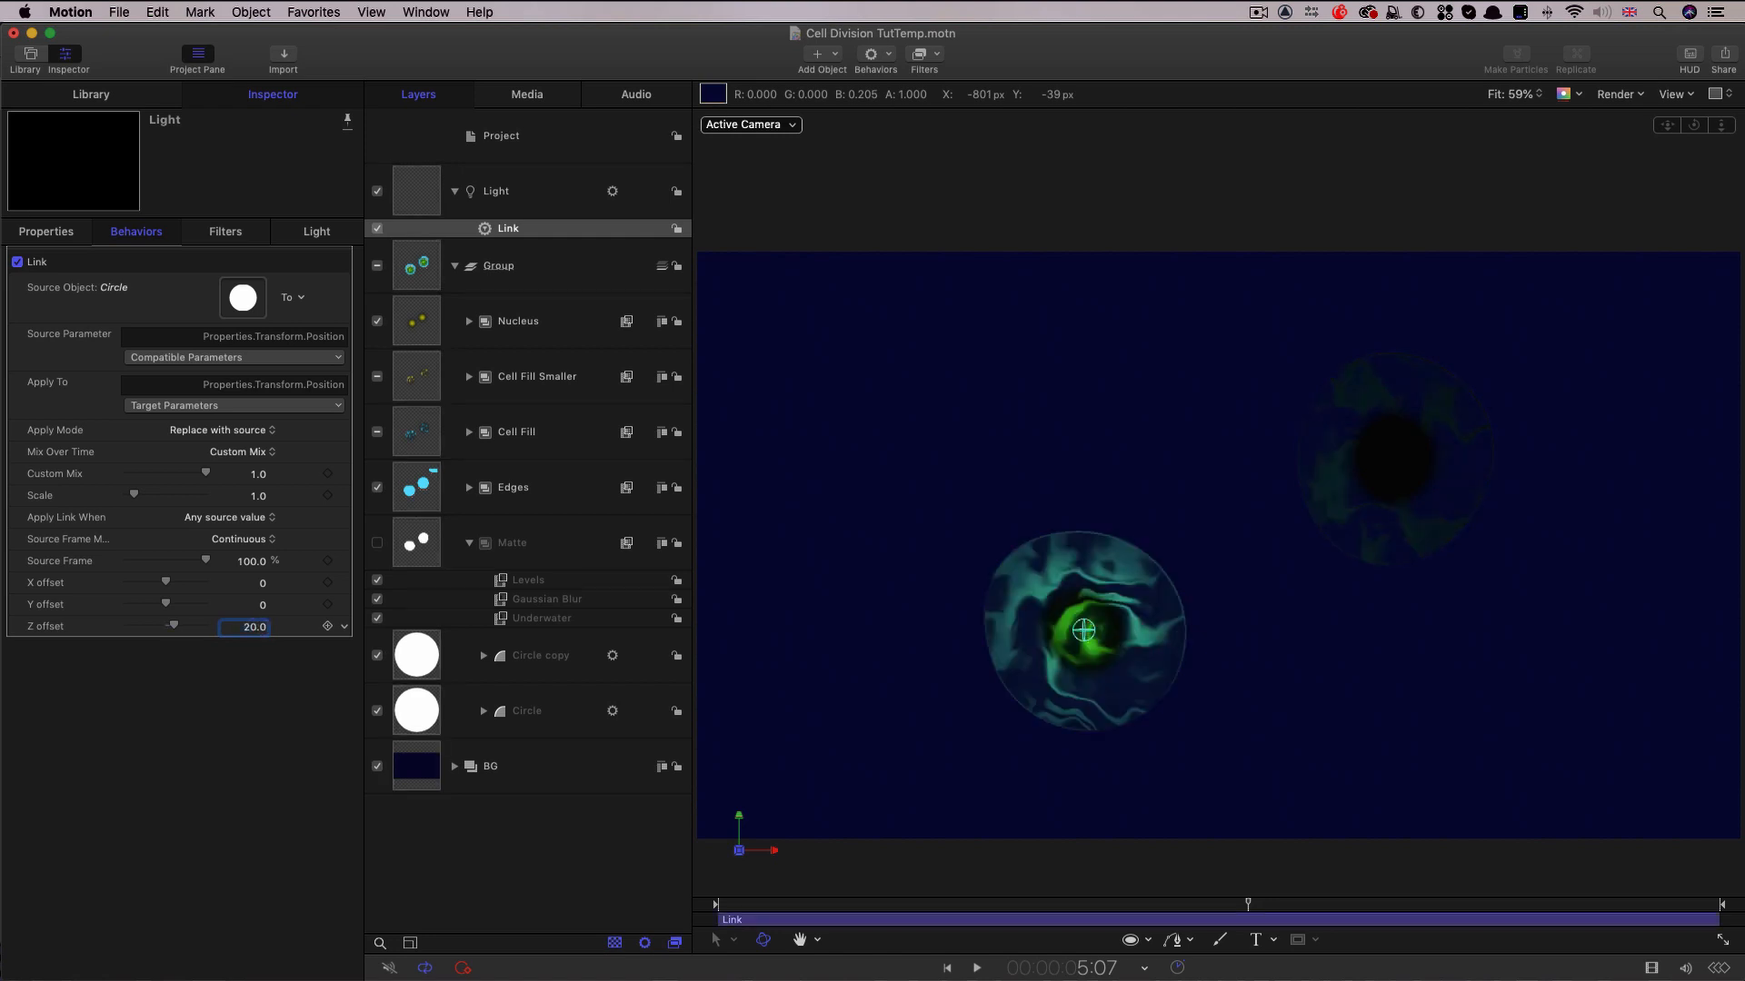
# Set the Link behavior's X and Y offsets to 40.
pyautogui.click(262, 606)
pyautogui.write('40')
pyautogui.press('Return')
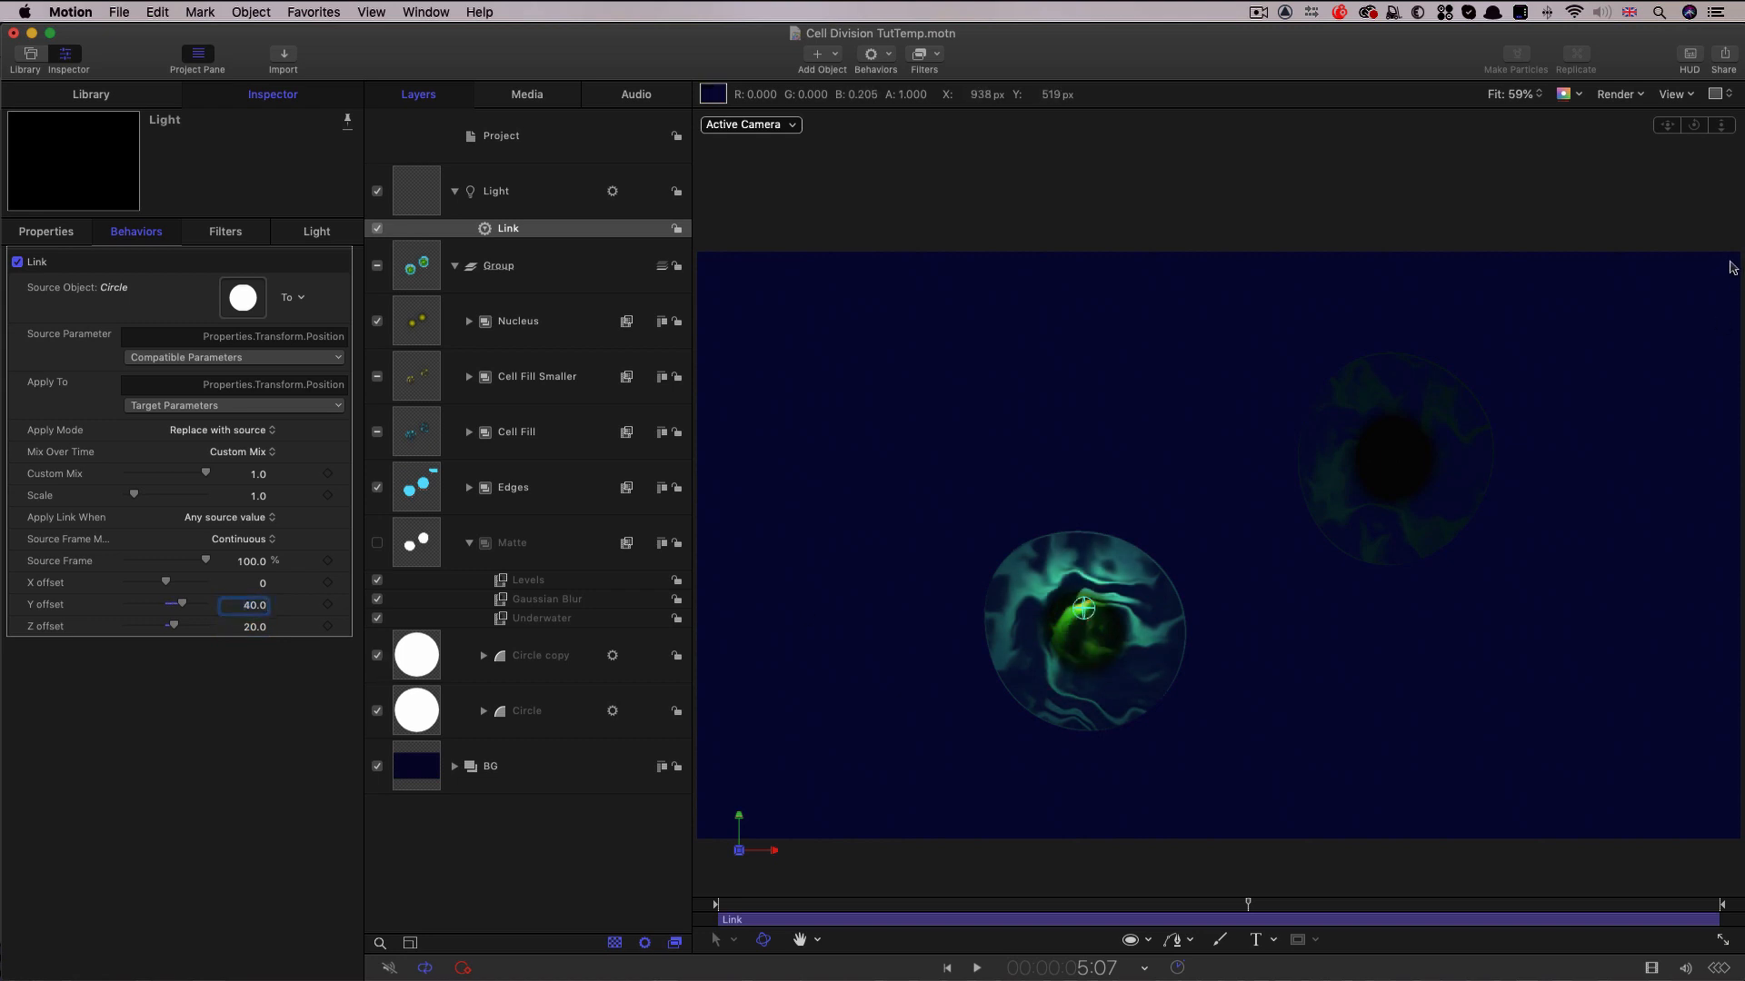
pyautogui.click(262, 583)
pyautogui.press('Return')
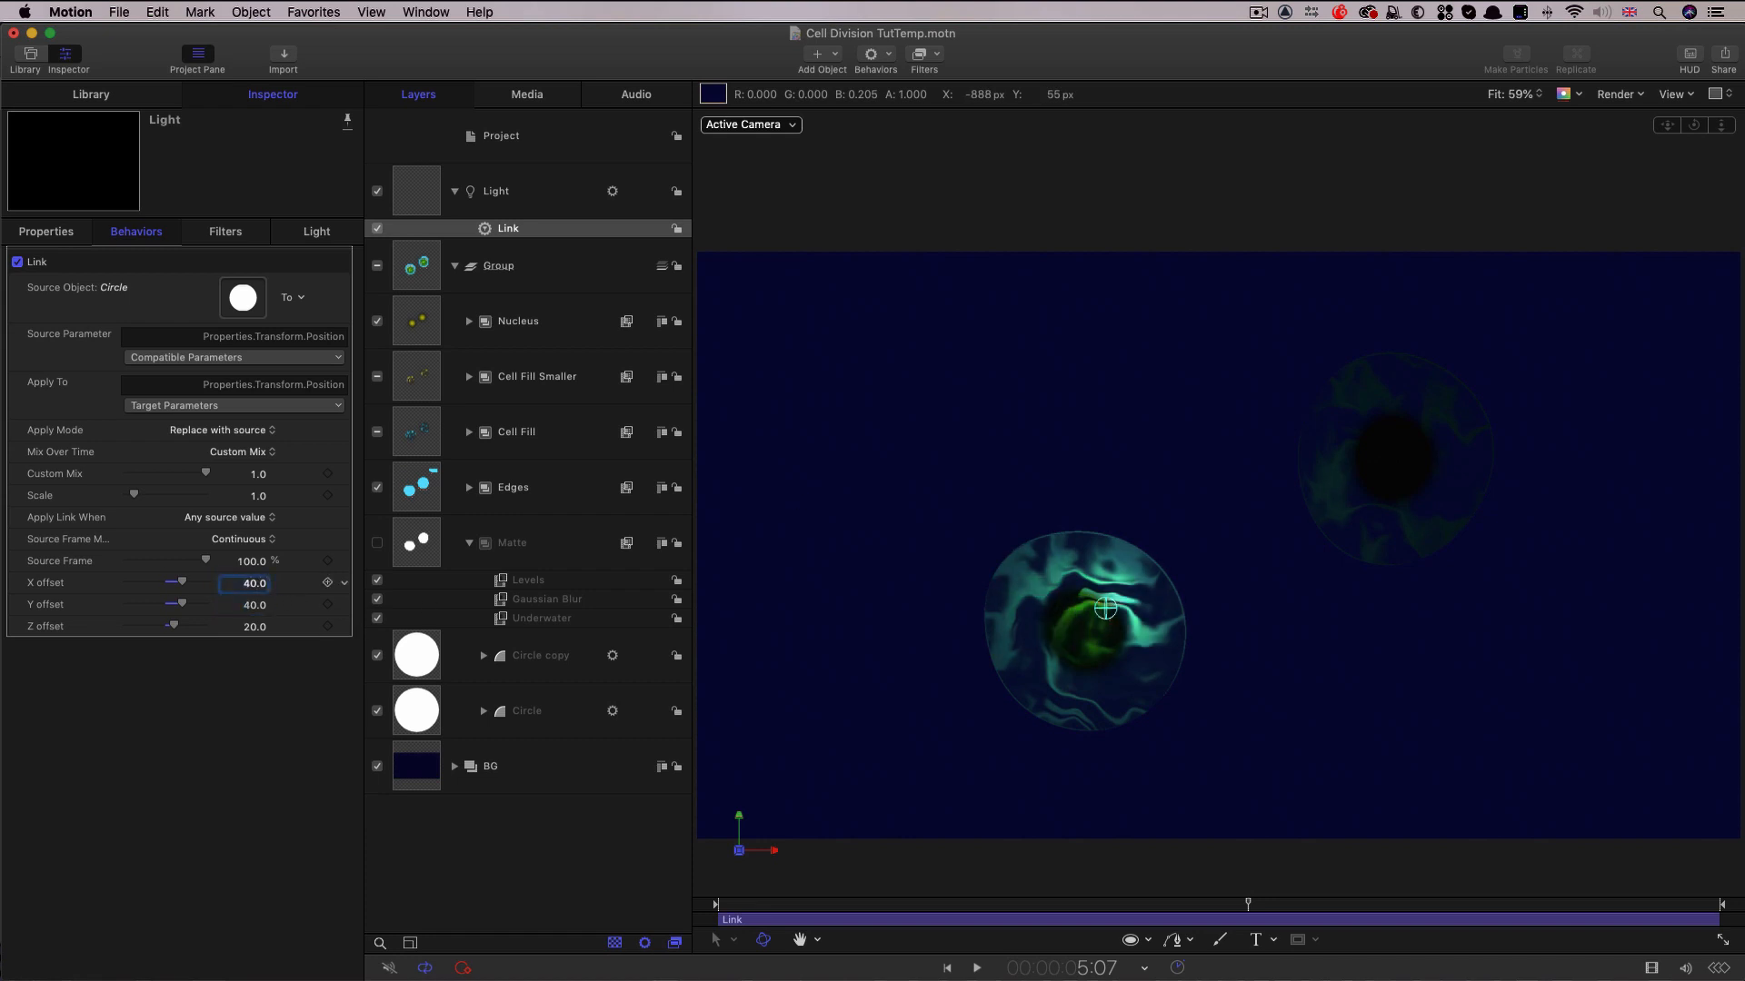
# Reduce the Link behavior's X and Y offsets to 30 each.
pyautogui.click(257, 584)
pyautogui.write('30')
pyautogui.press('Tab')
pyautogui.write('30')
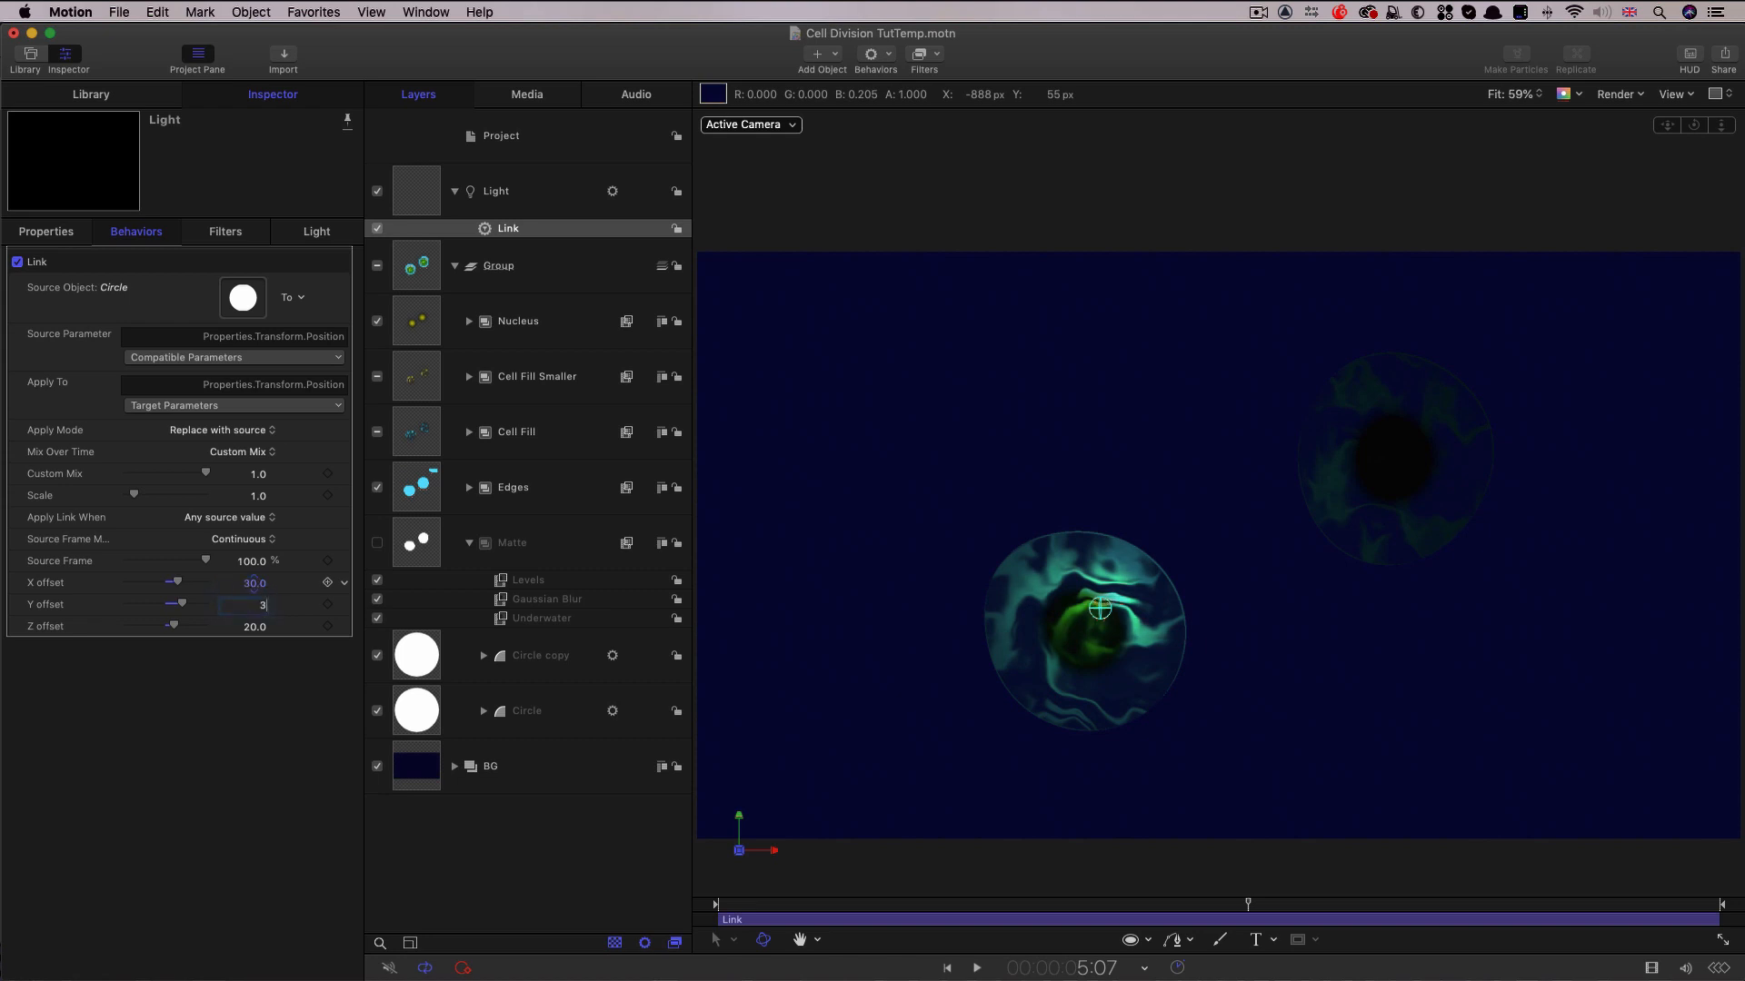
pyautogui.press('Return')
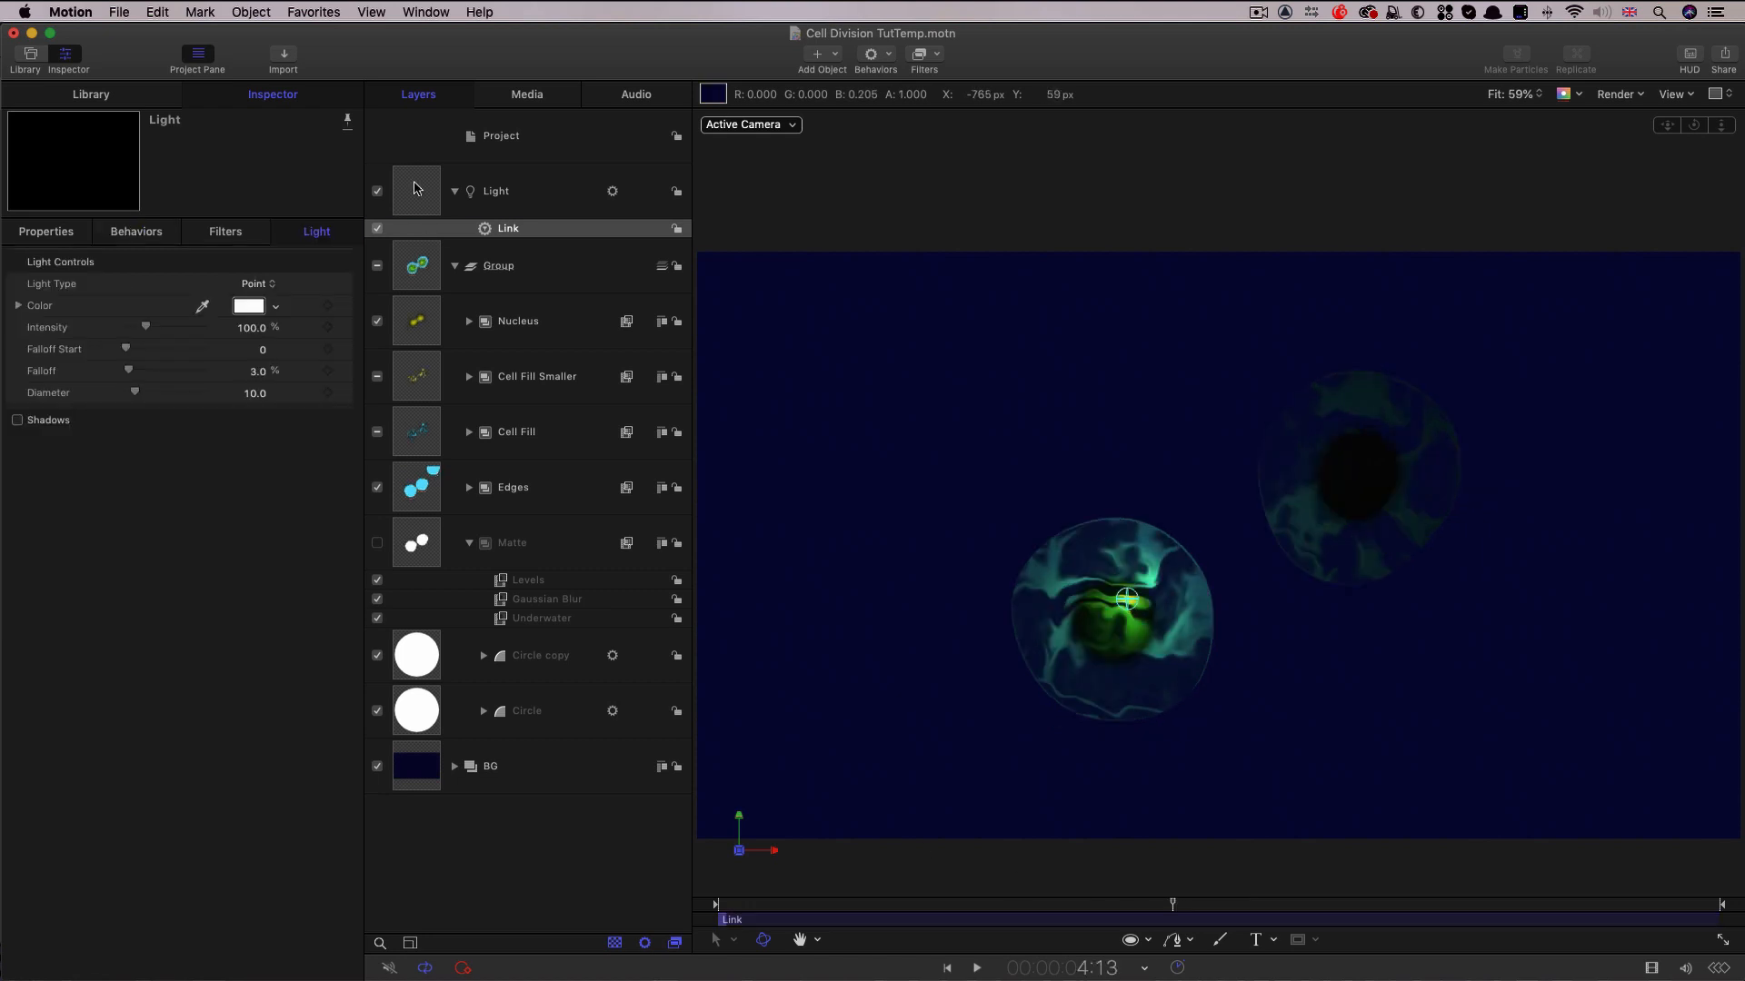
# Duplicate the light together with its Link behavior and open the copy's behavior settings.
pyautogui.click(417, 187)
pyautogui.rightClick(417, 187)
pyautogui.click(464, 242)
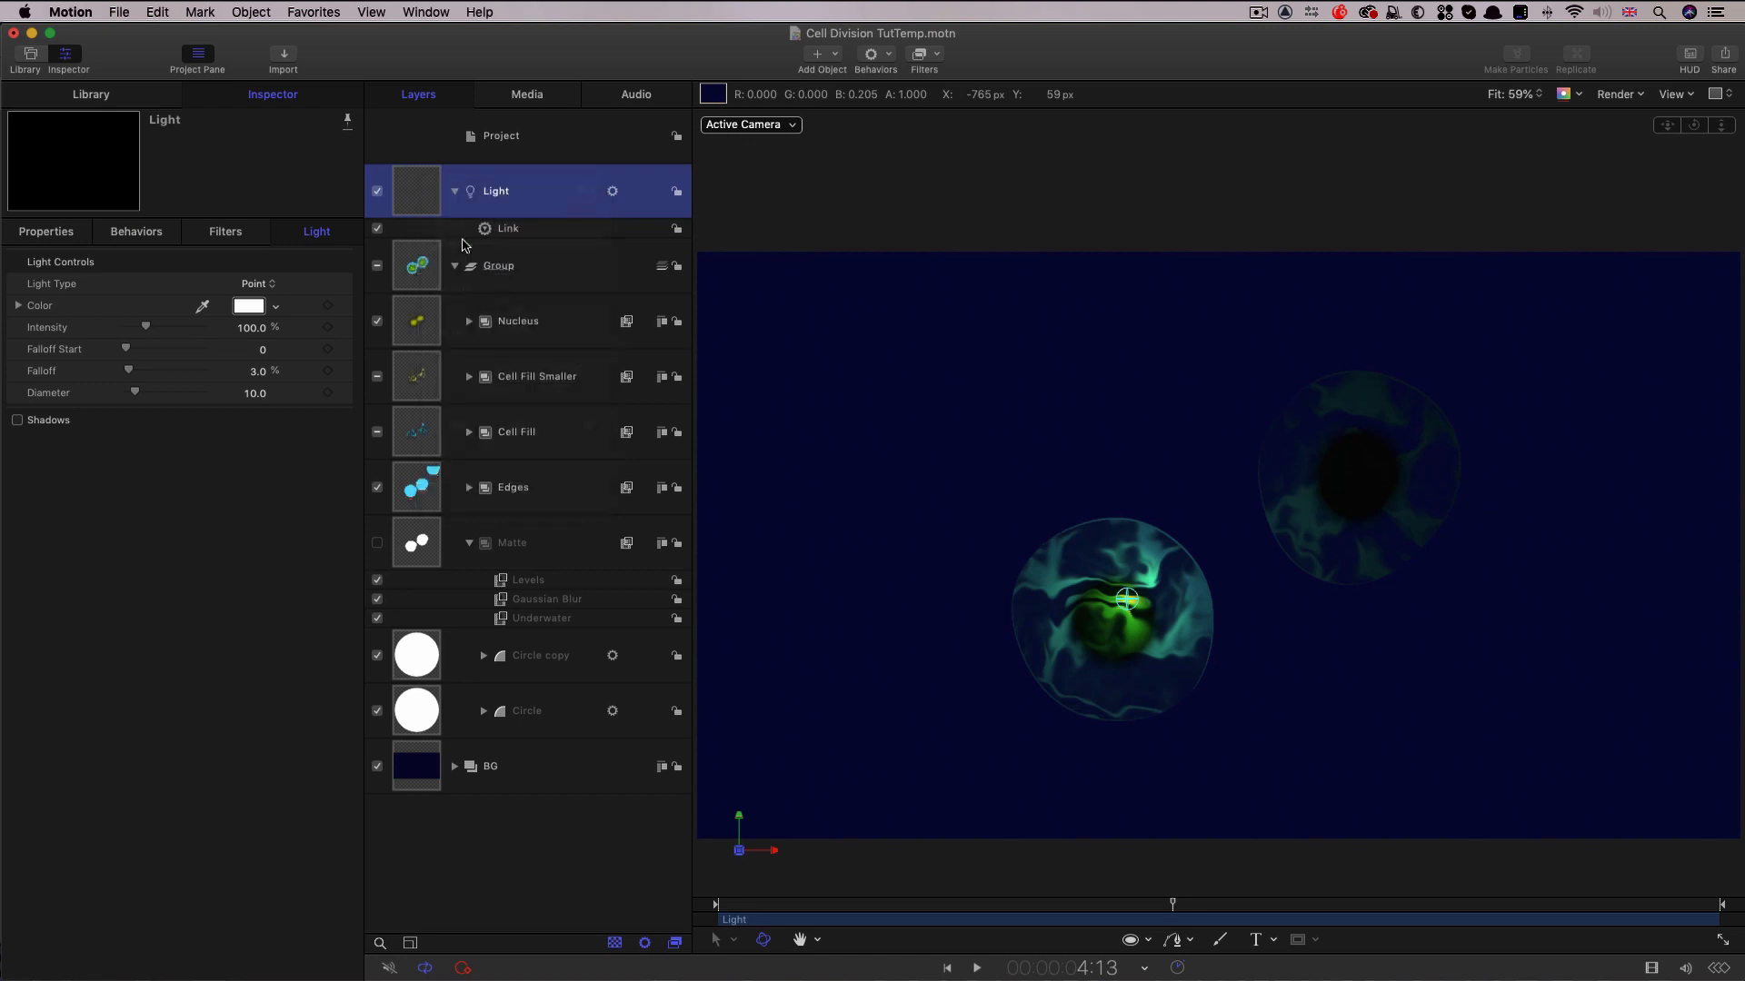
pyautogui.click(136, 232)
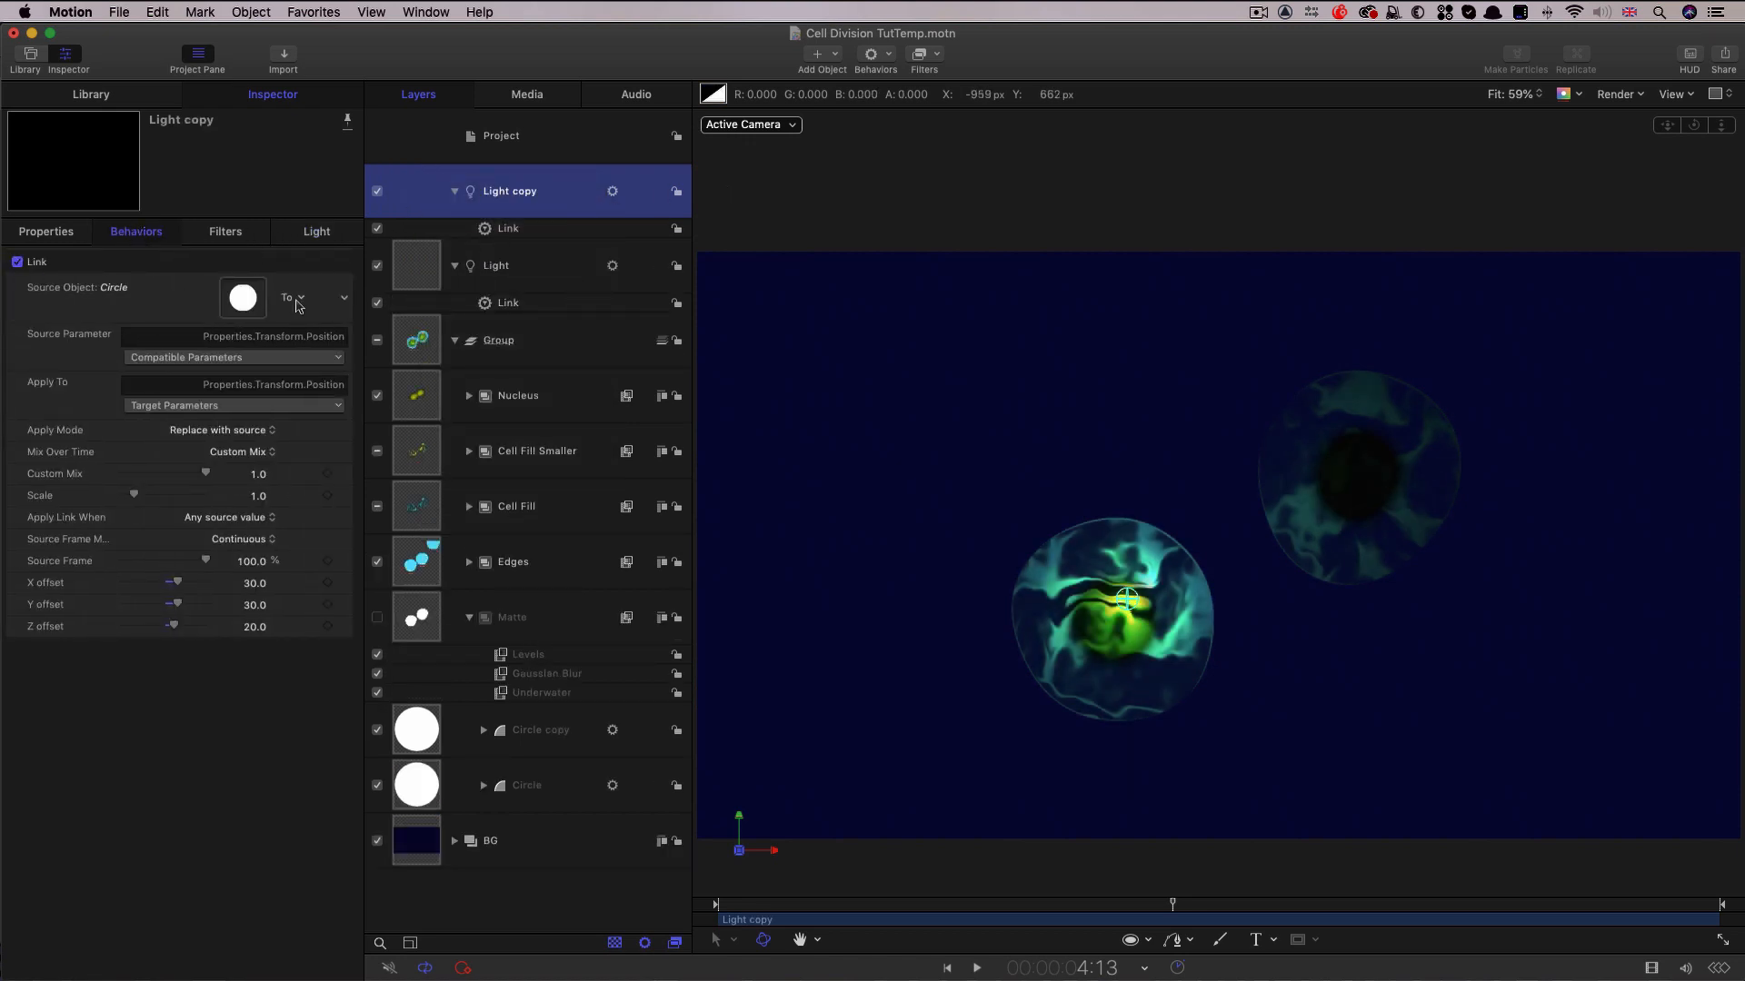
# Set the copied light's Link source object to Circle copy in the Matte group and check it at another frame.
pyautogui.click(300, 300)
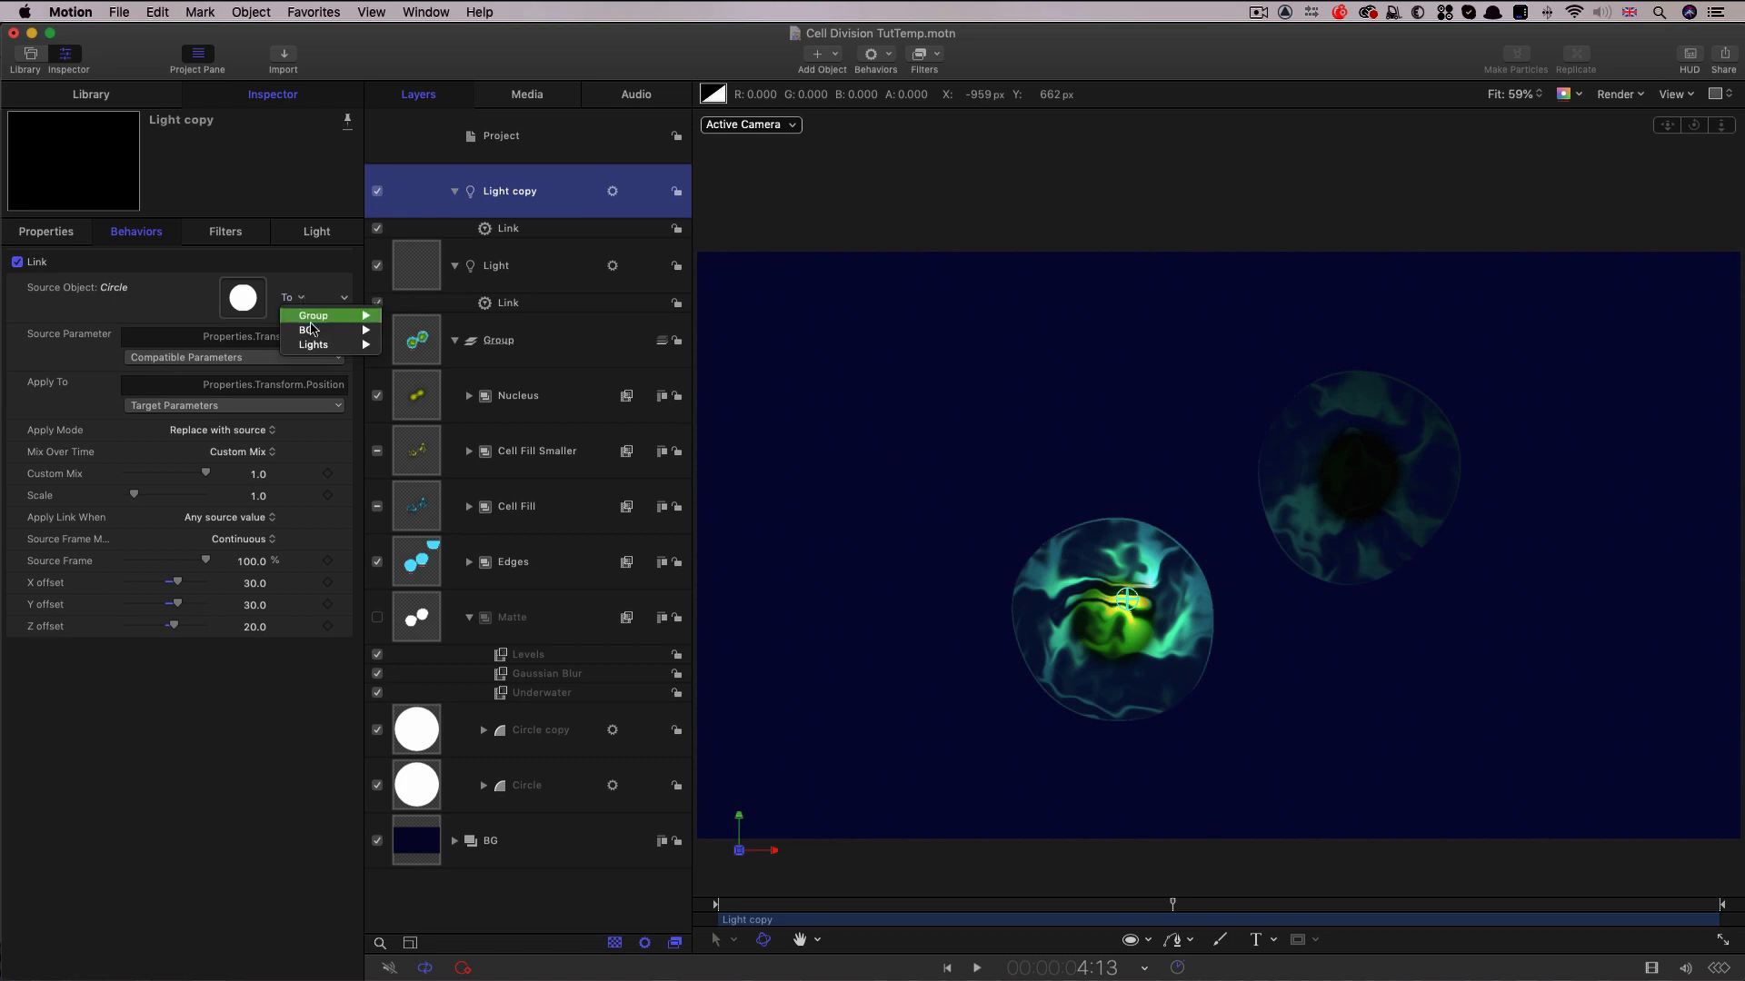
pyautogui.moveTo(313, 322)
pyautogui.moveTo(513, 389)
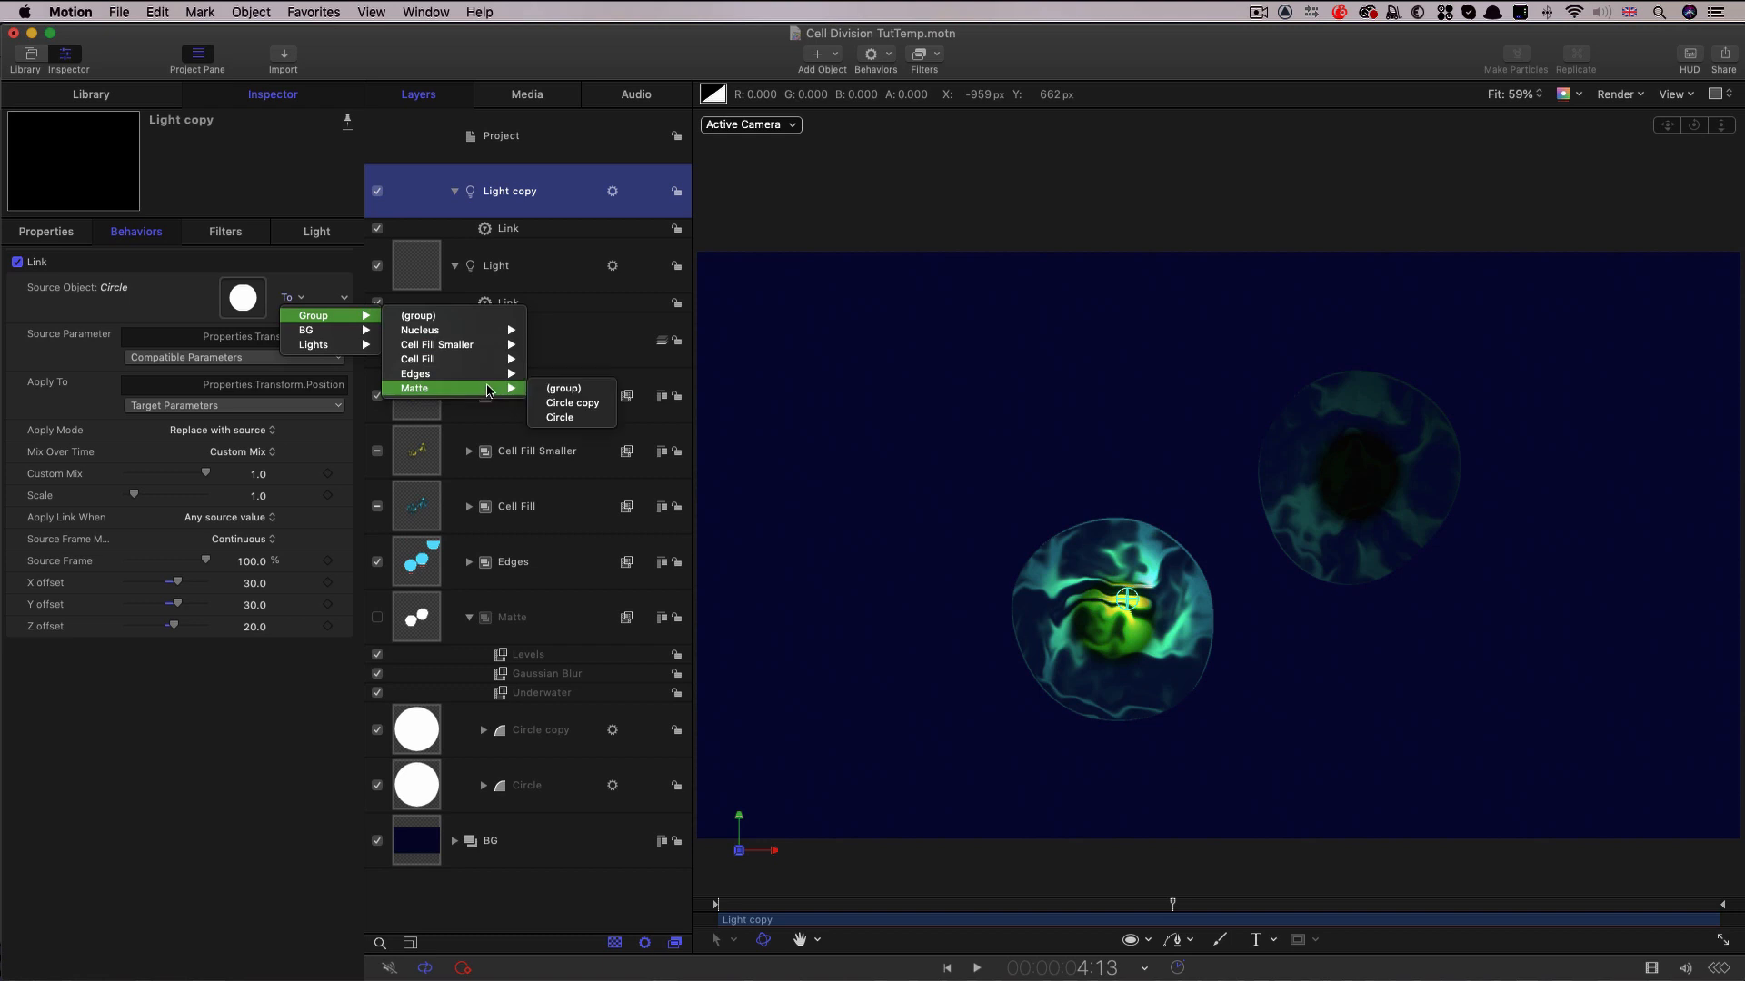
pyautogui.click(603, 413)
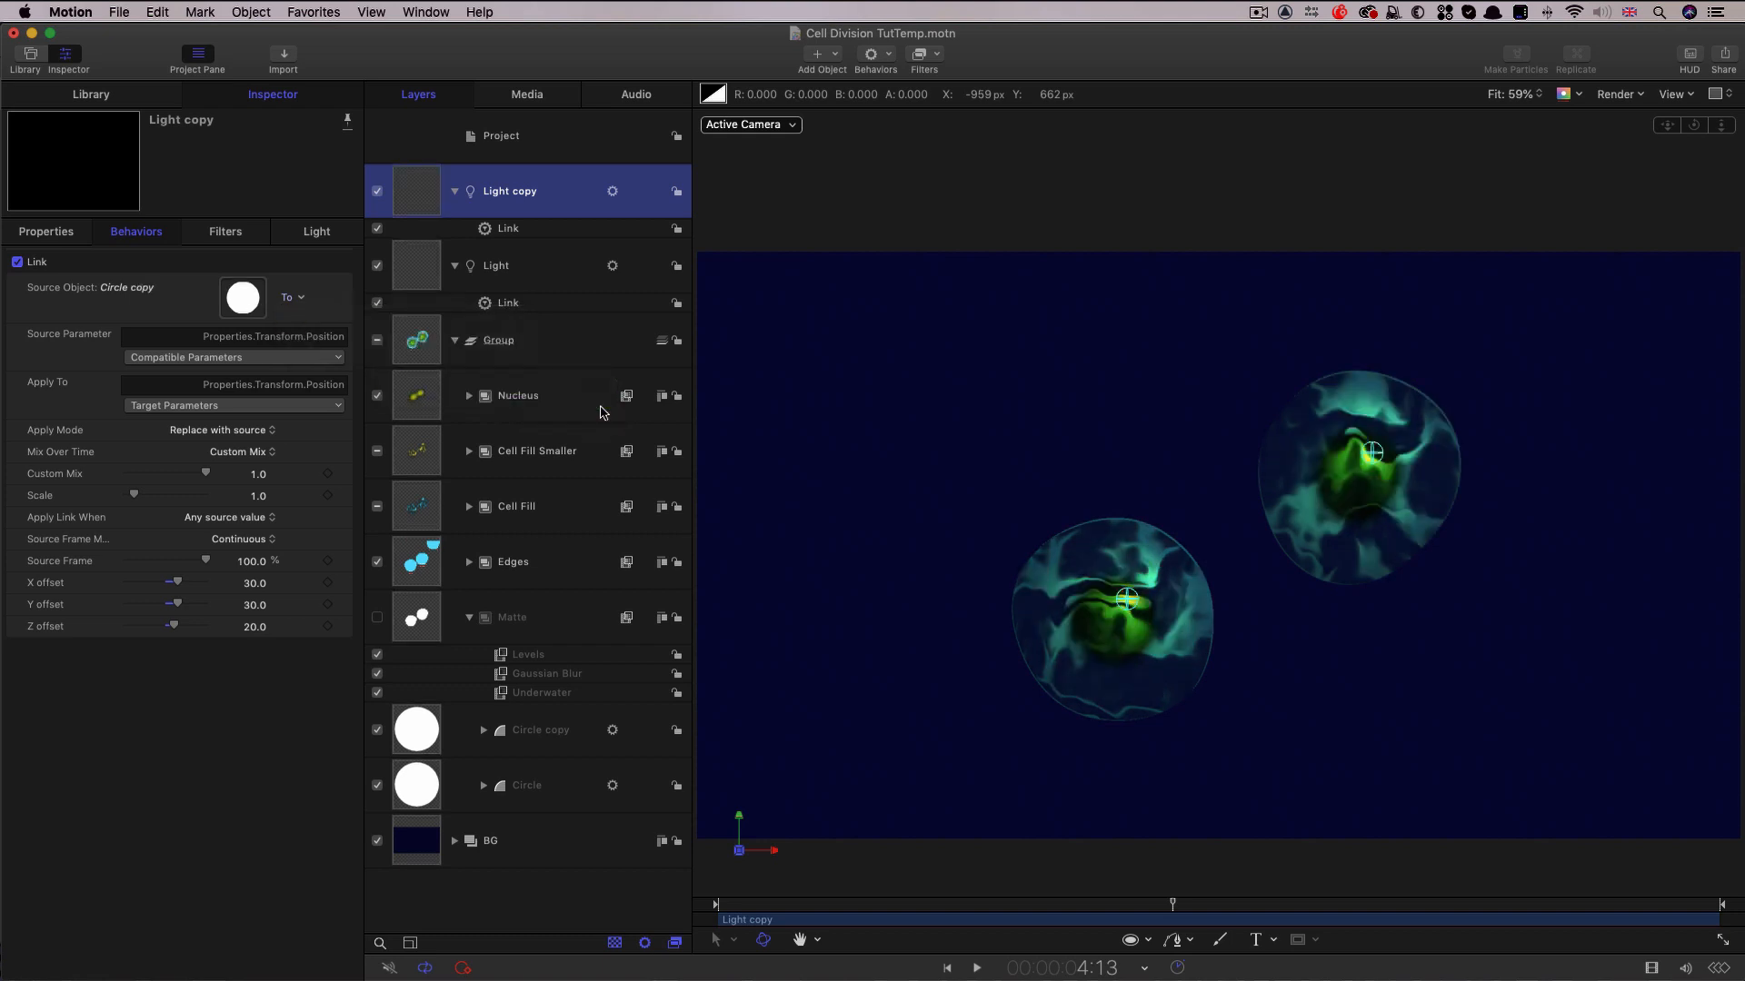
pyautogui.moveTo(1172, 905); pyautogui.dragTo(1268, 905)
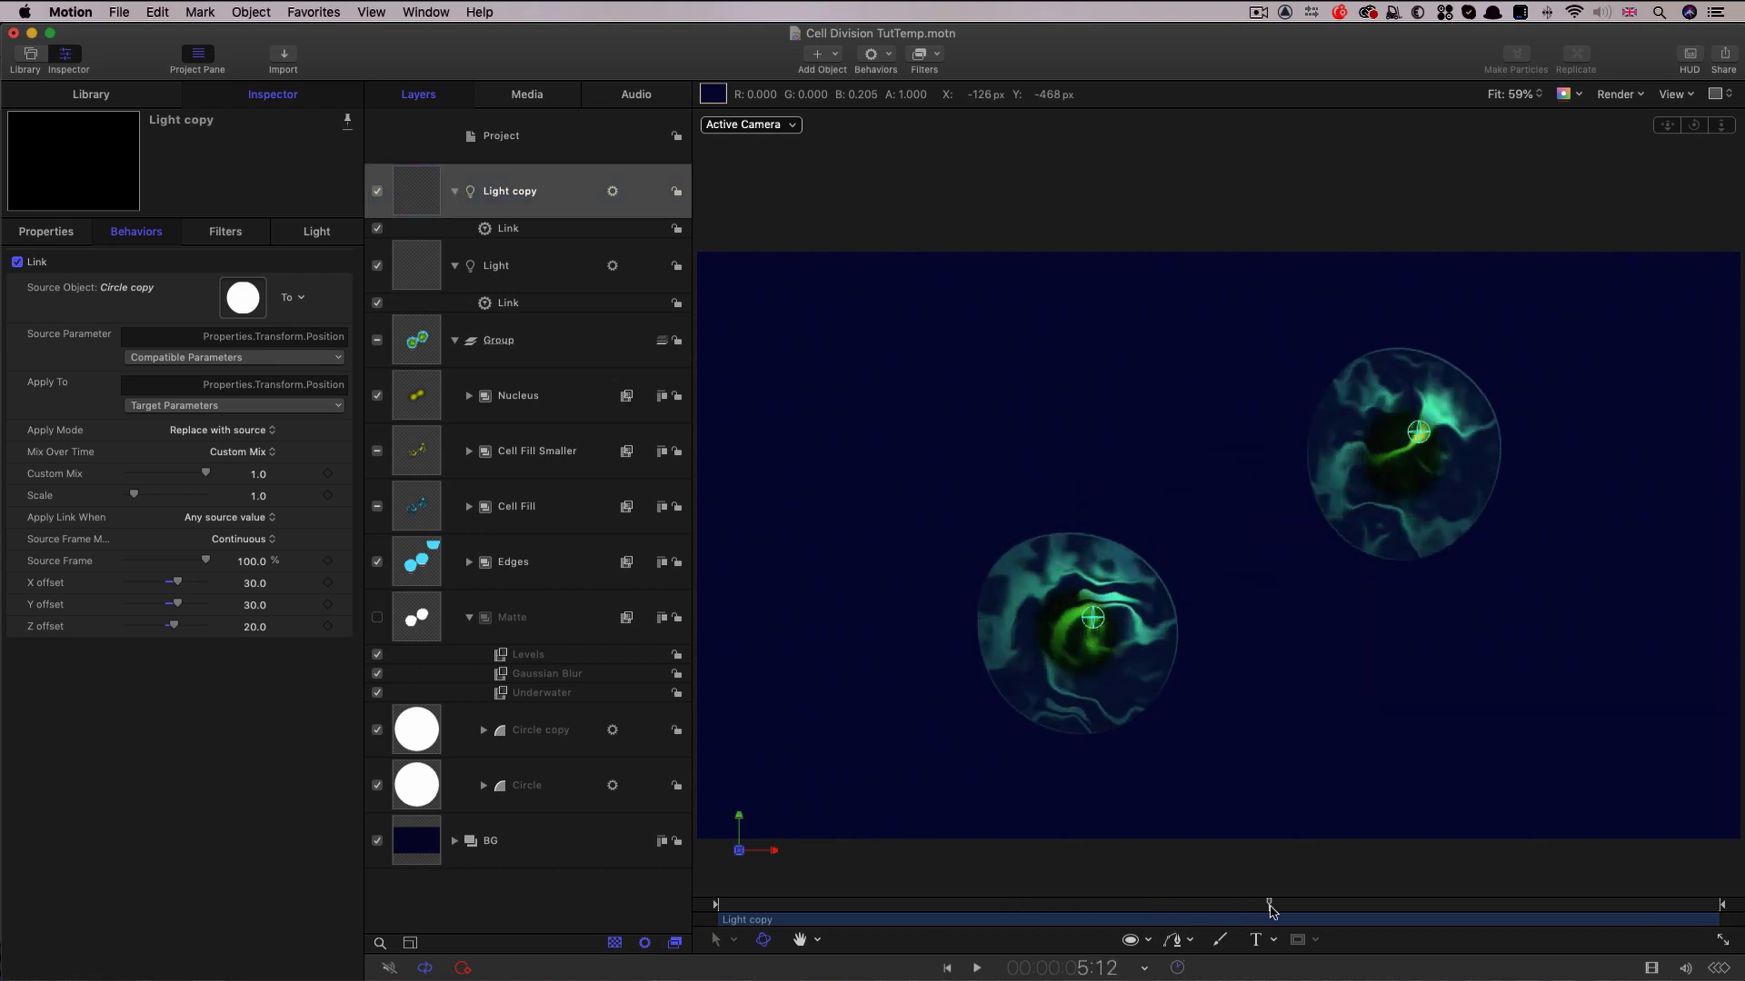
# Turn off lighting shading for the Cell Fill Smaller and Cell Fill groups.
pyautogui.click(417, 454)
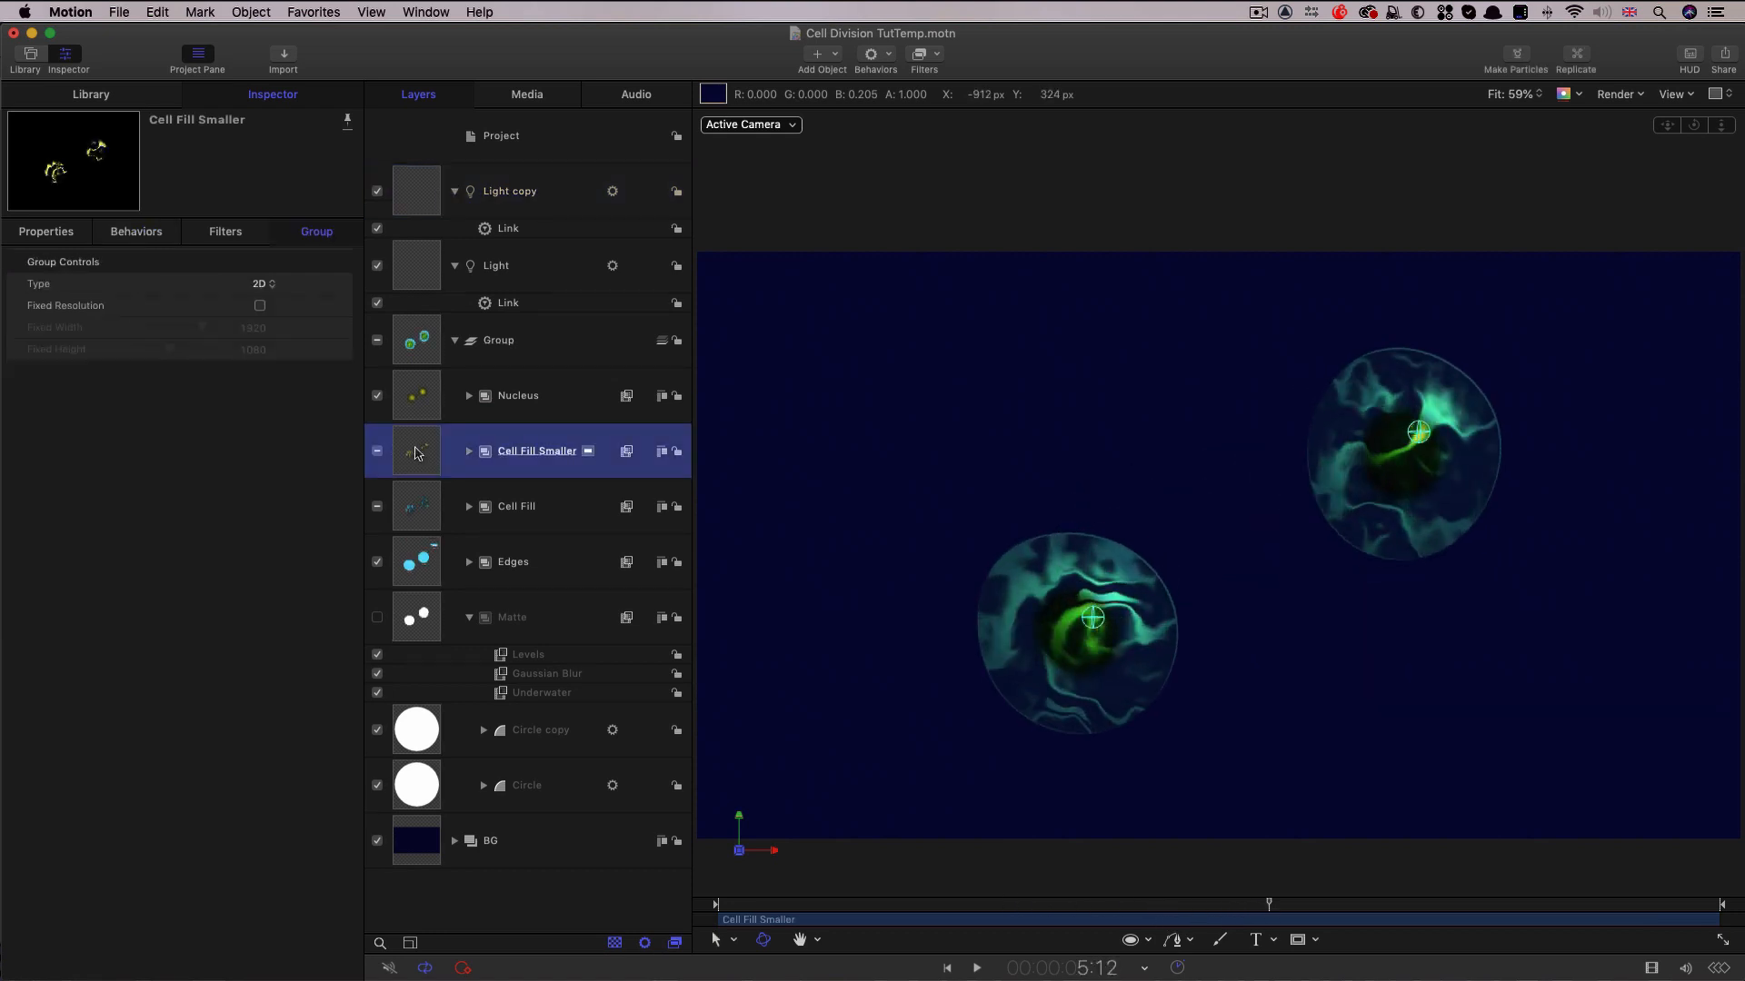
pyautogui.click(46, 232)
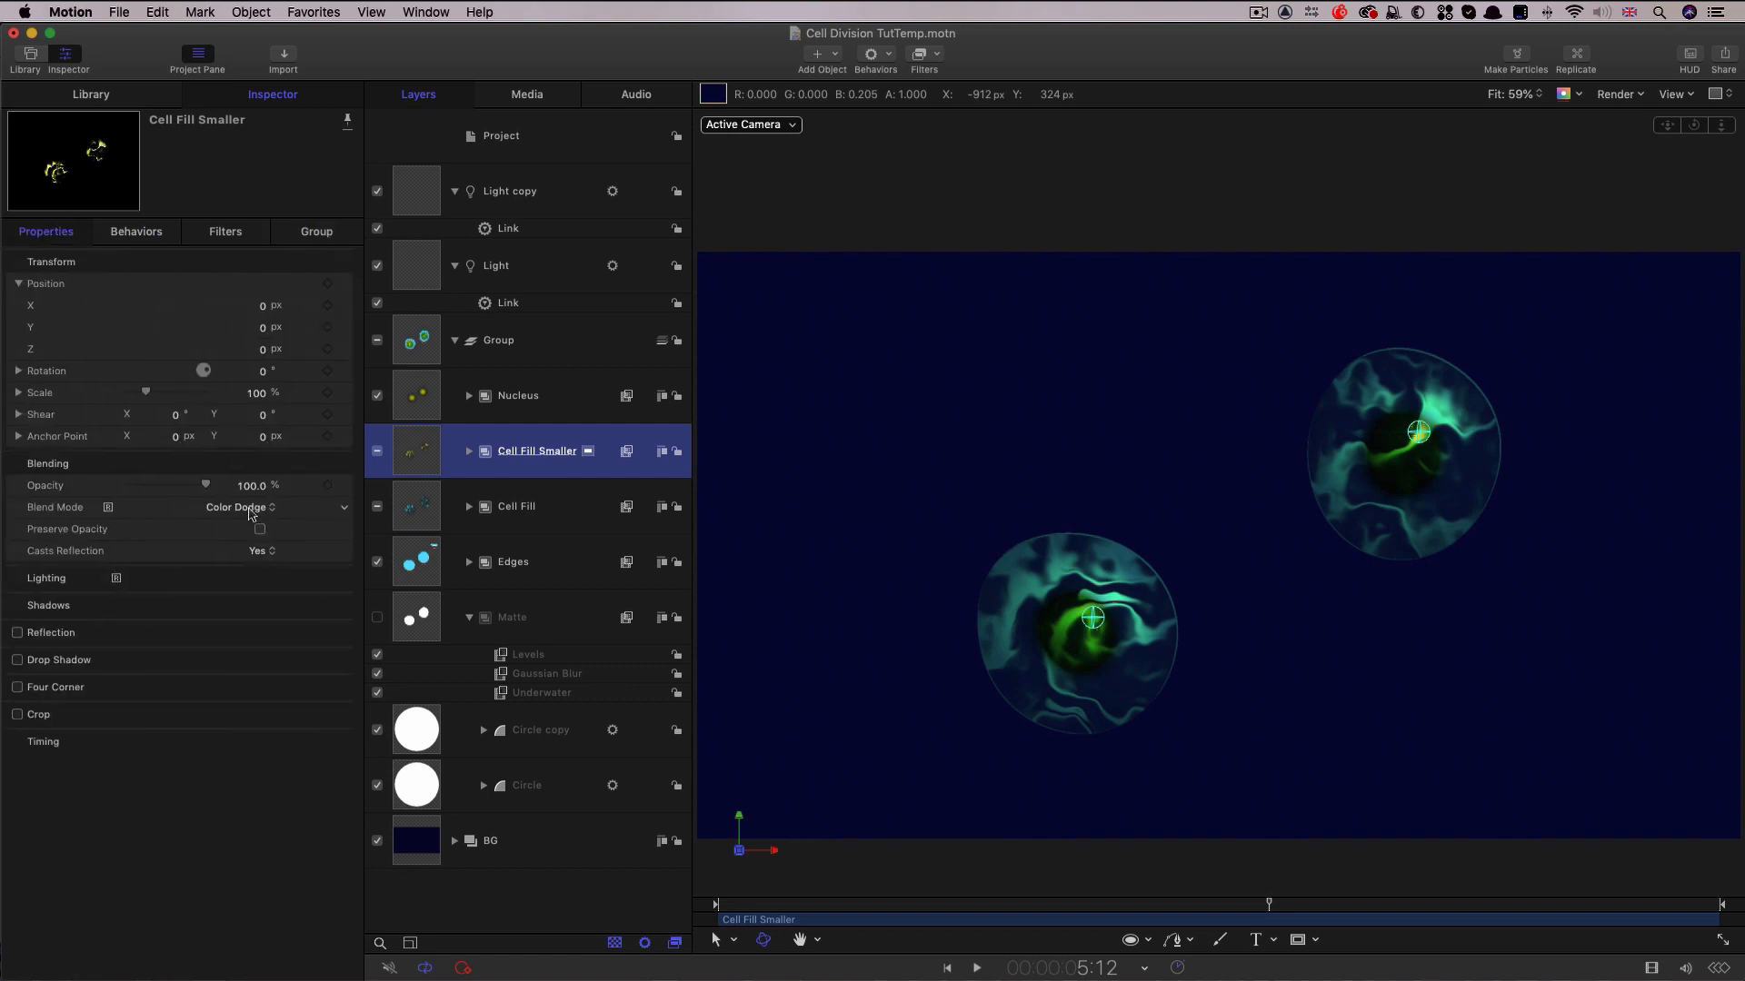
pyautogui.click(318, 578)
pyautogui.click(245, 602)
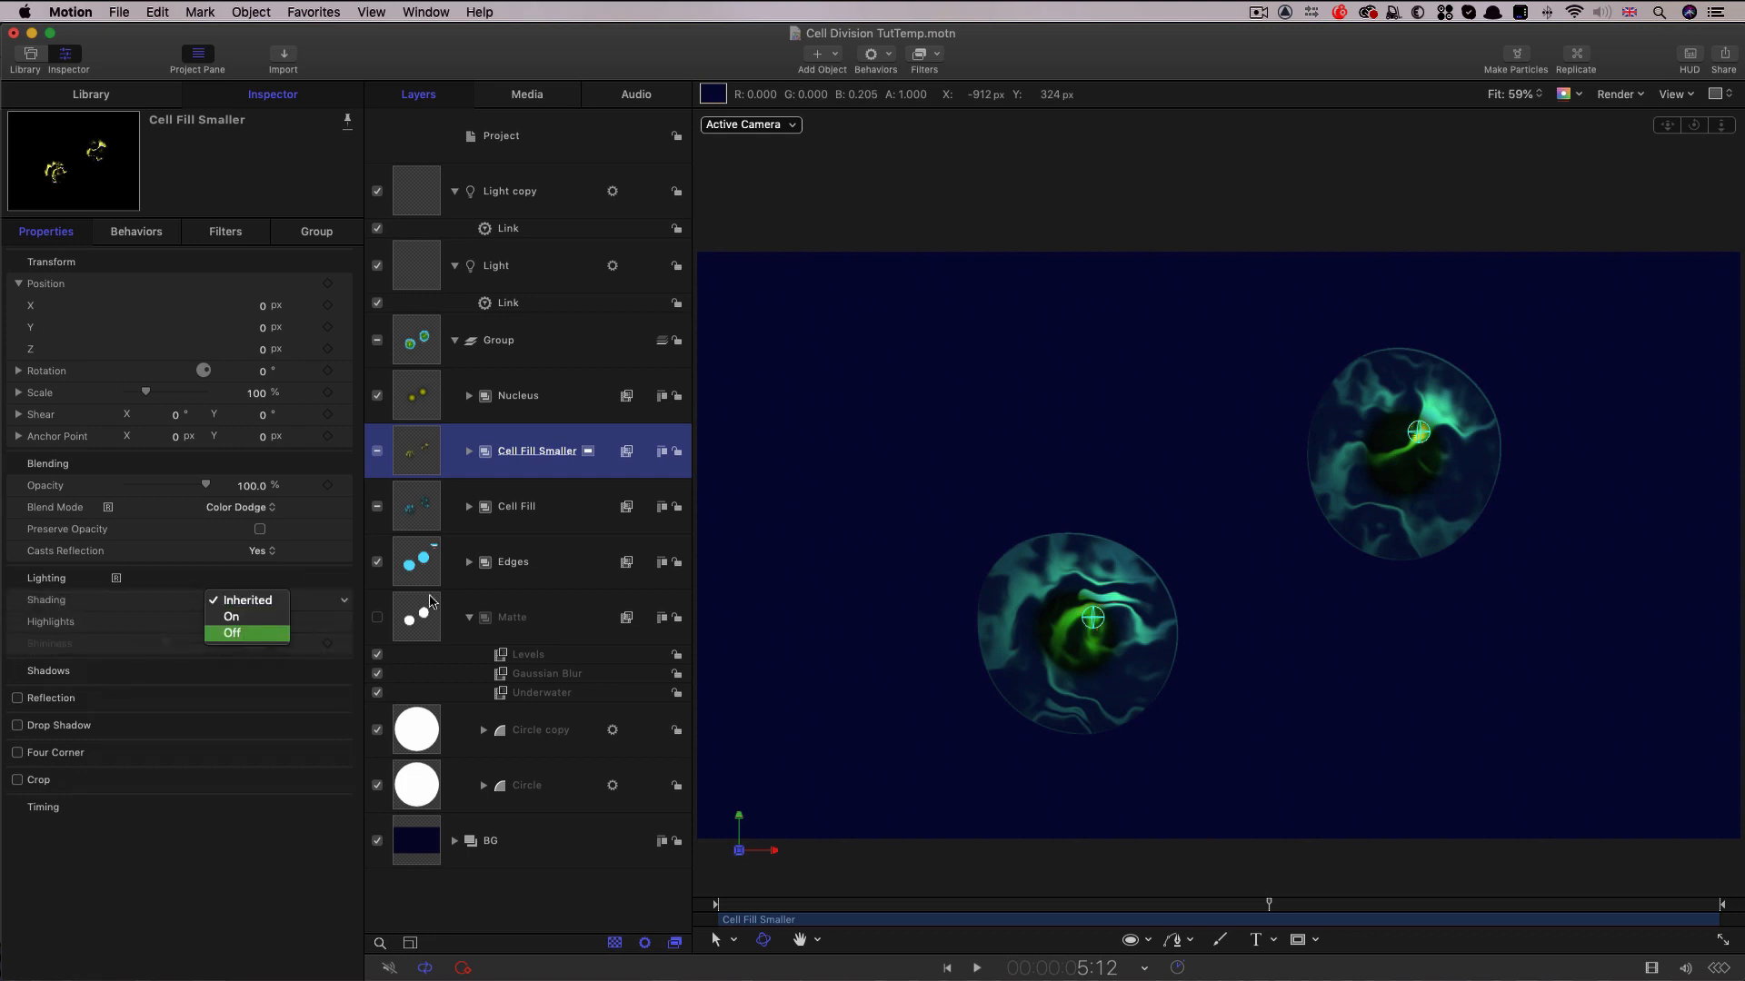
pyautogui.click(418, 506)
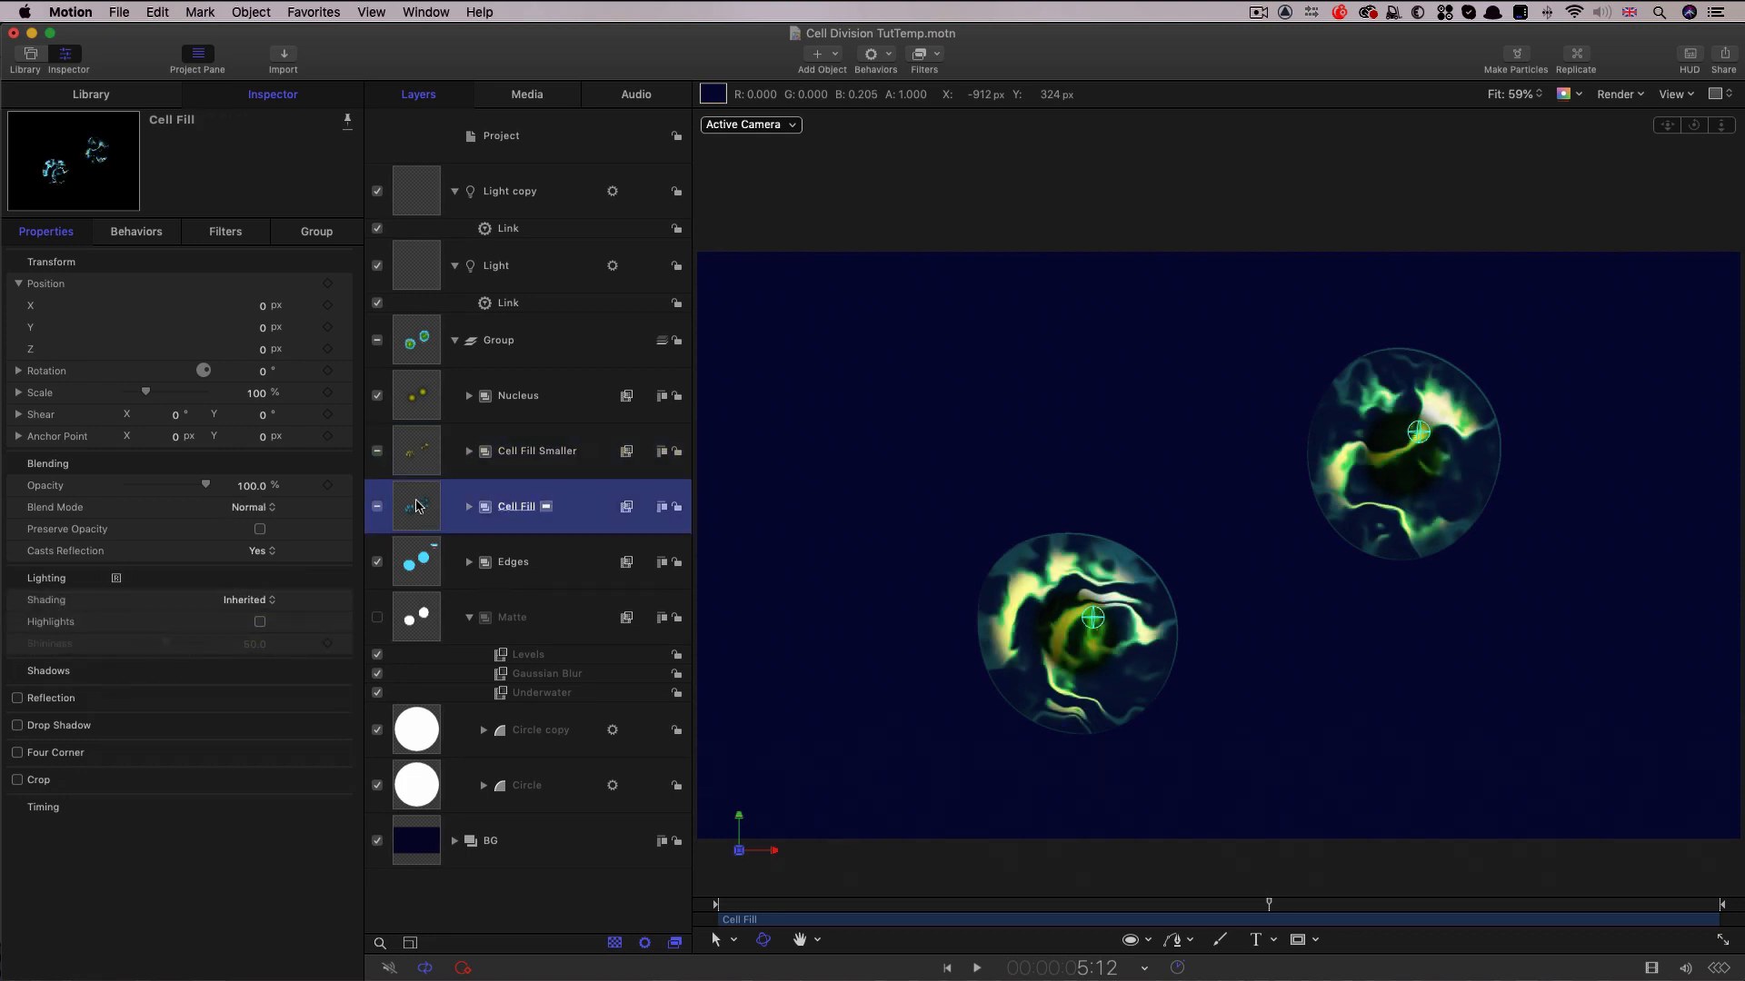
pyautogui.click(250, 599)
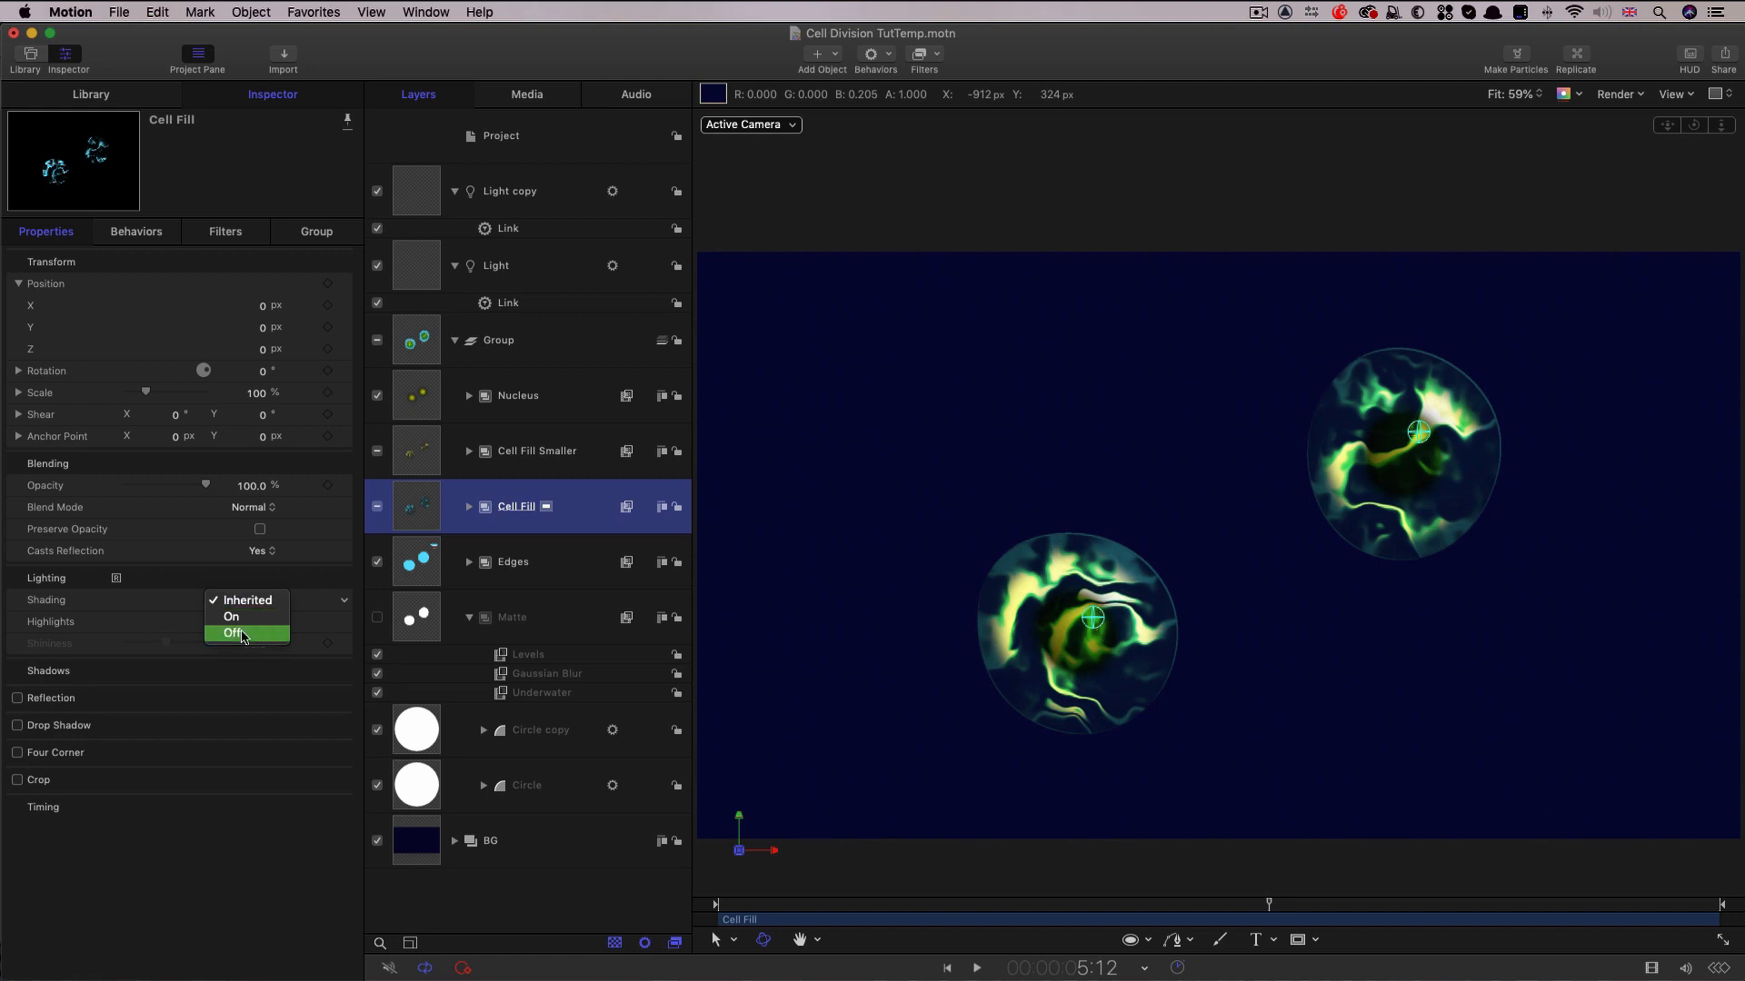
pyautogui.click(244, 635)
# Turn off lighting shading for the Edges group and play back the animation.
pyautogui.click(431, 560)
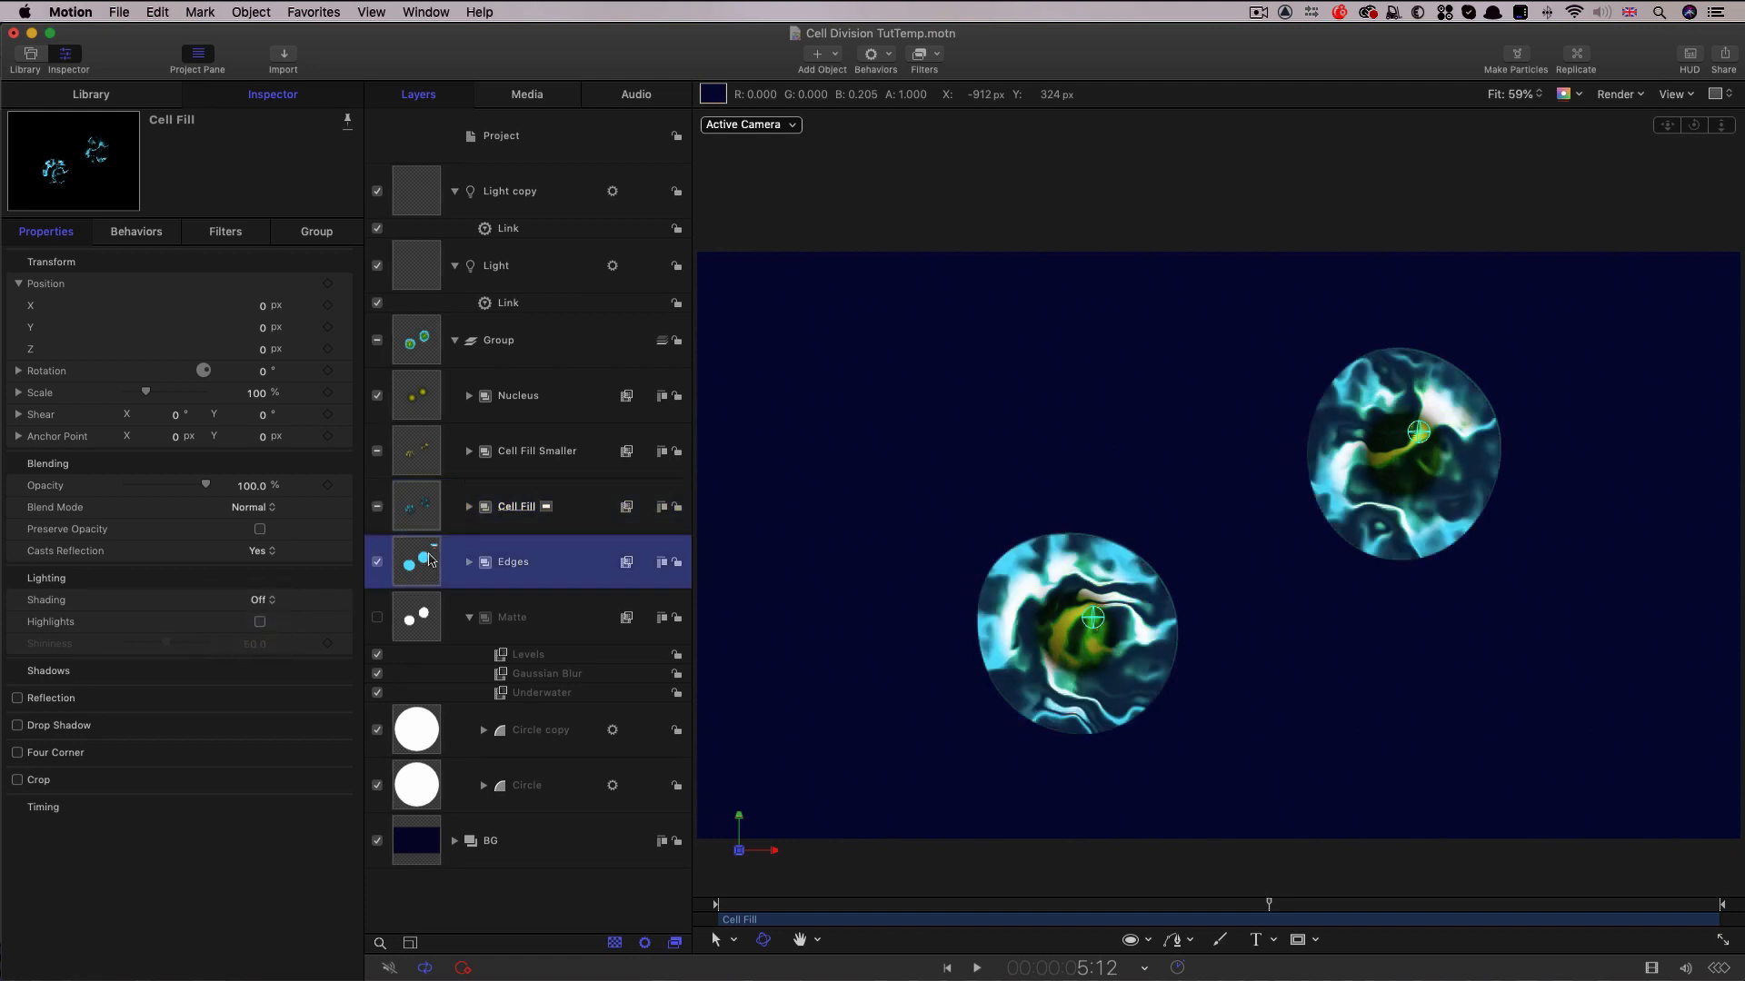
pyautogui.click(248, 601)
pyautogui.click(243, 637)
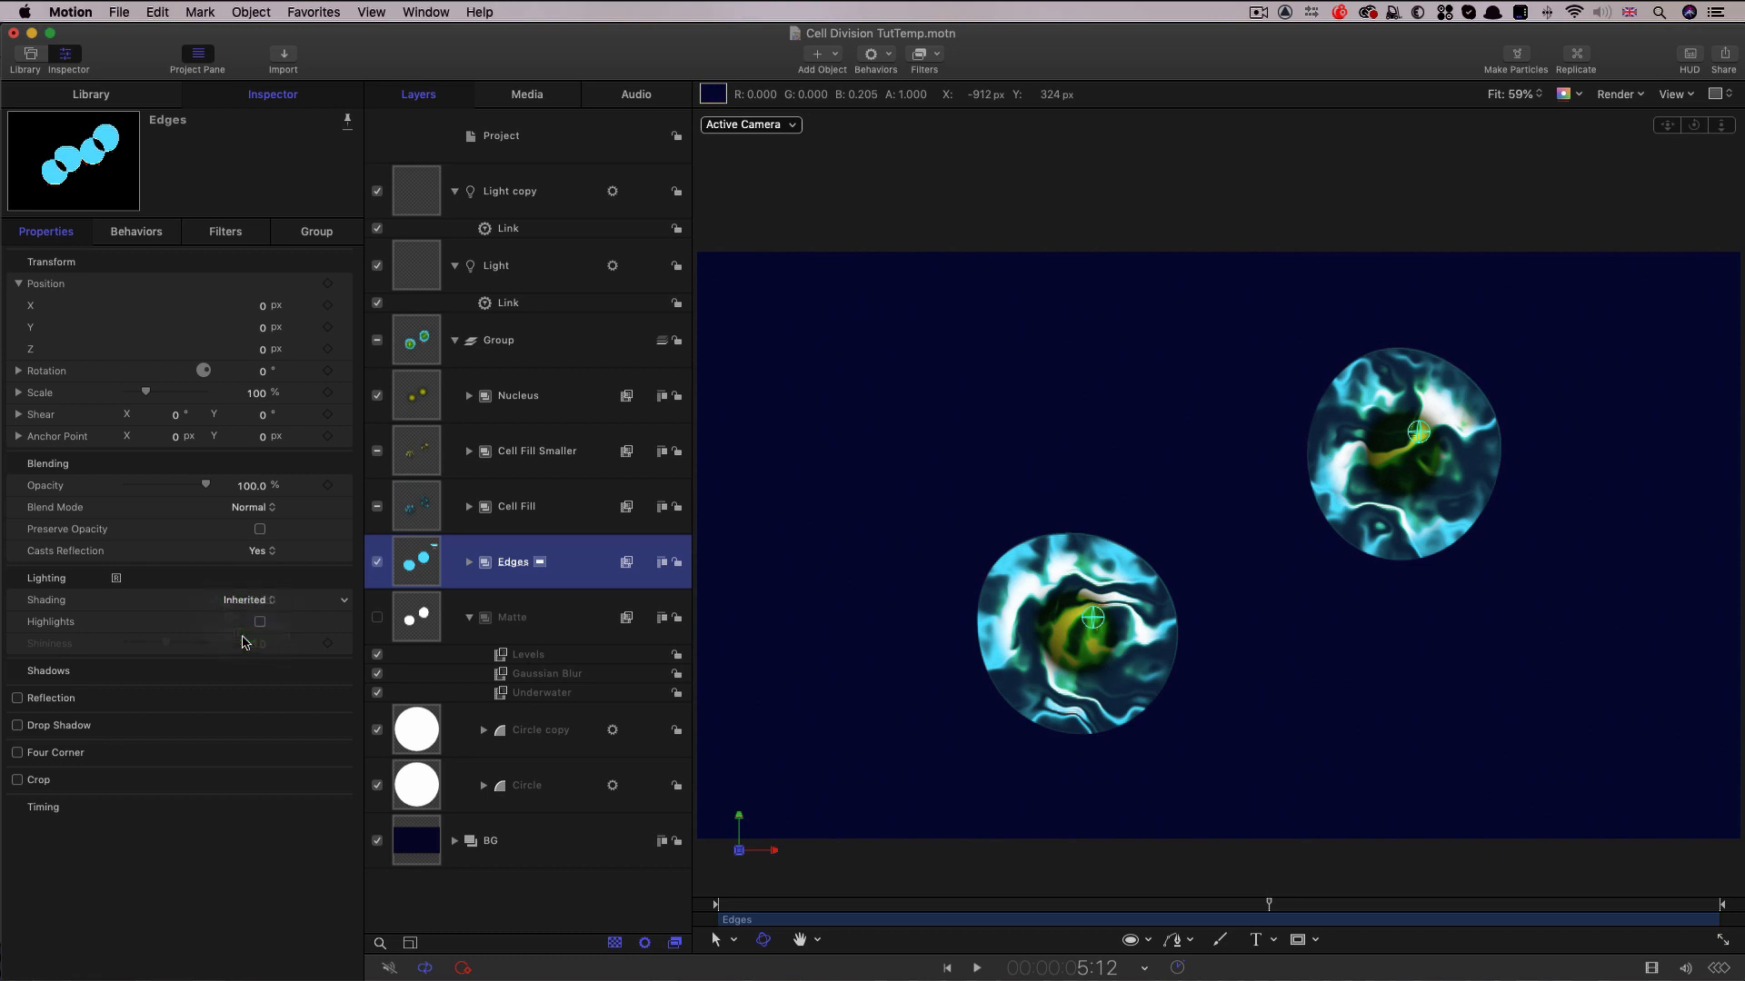
pyautogui.press('space')
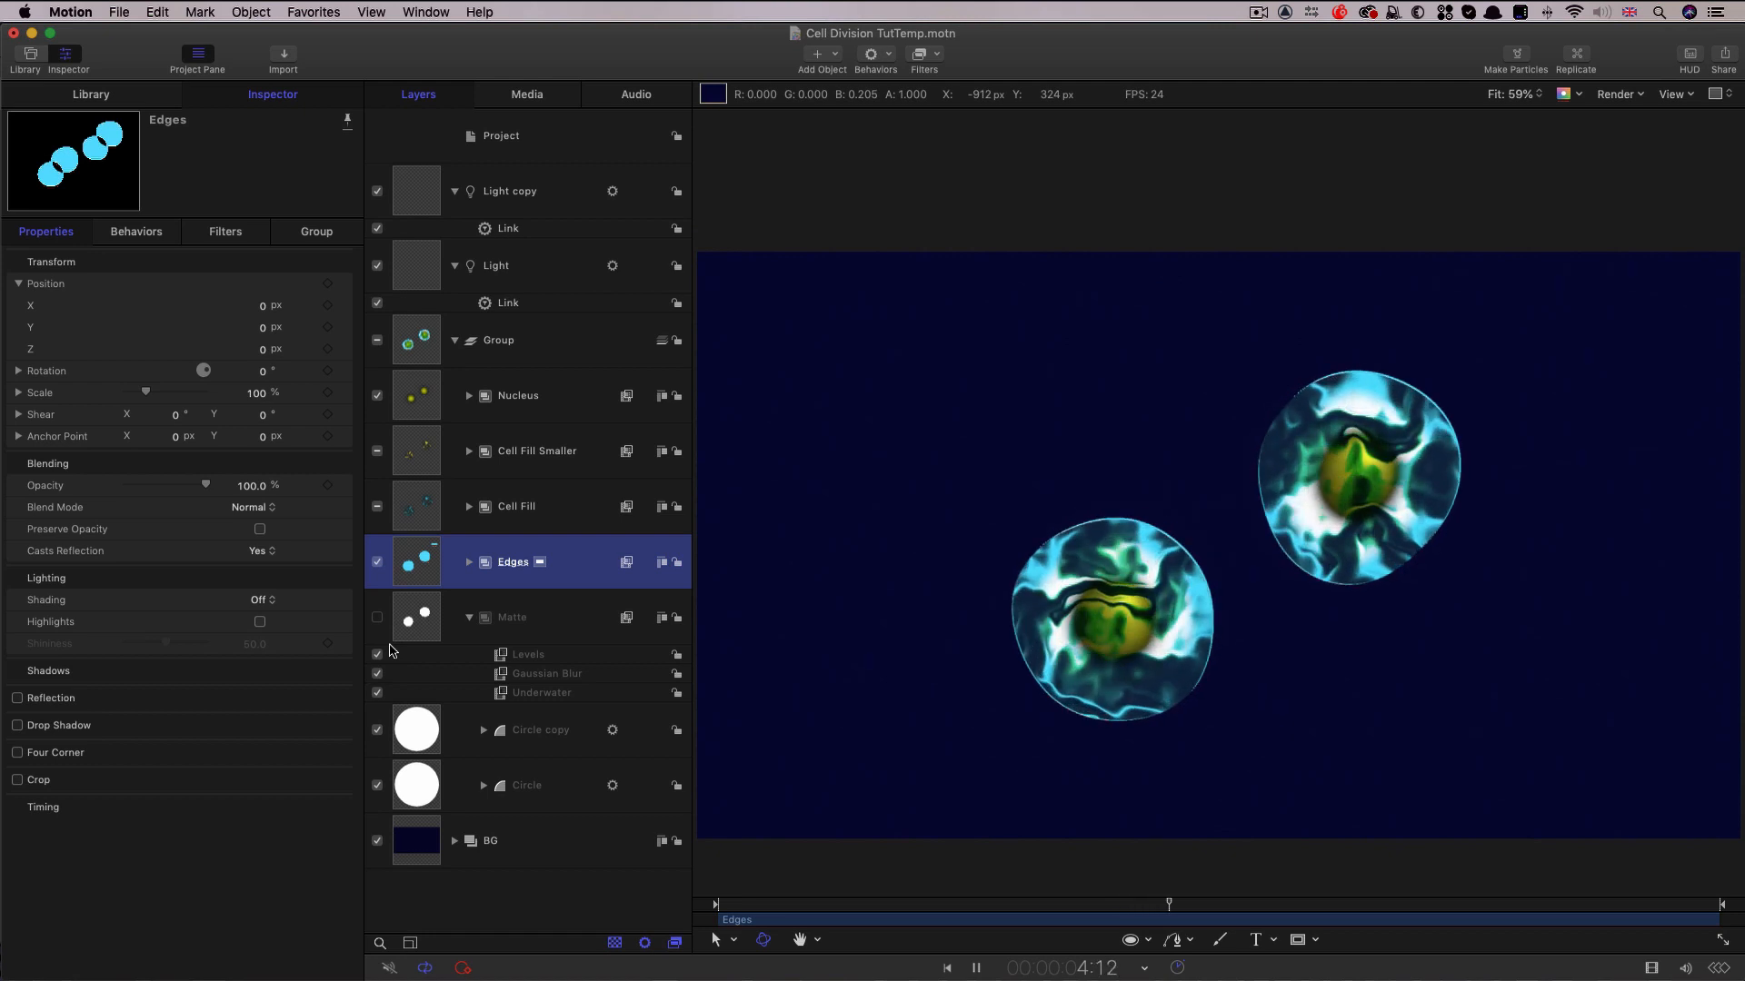
pyautogui.press('space')
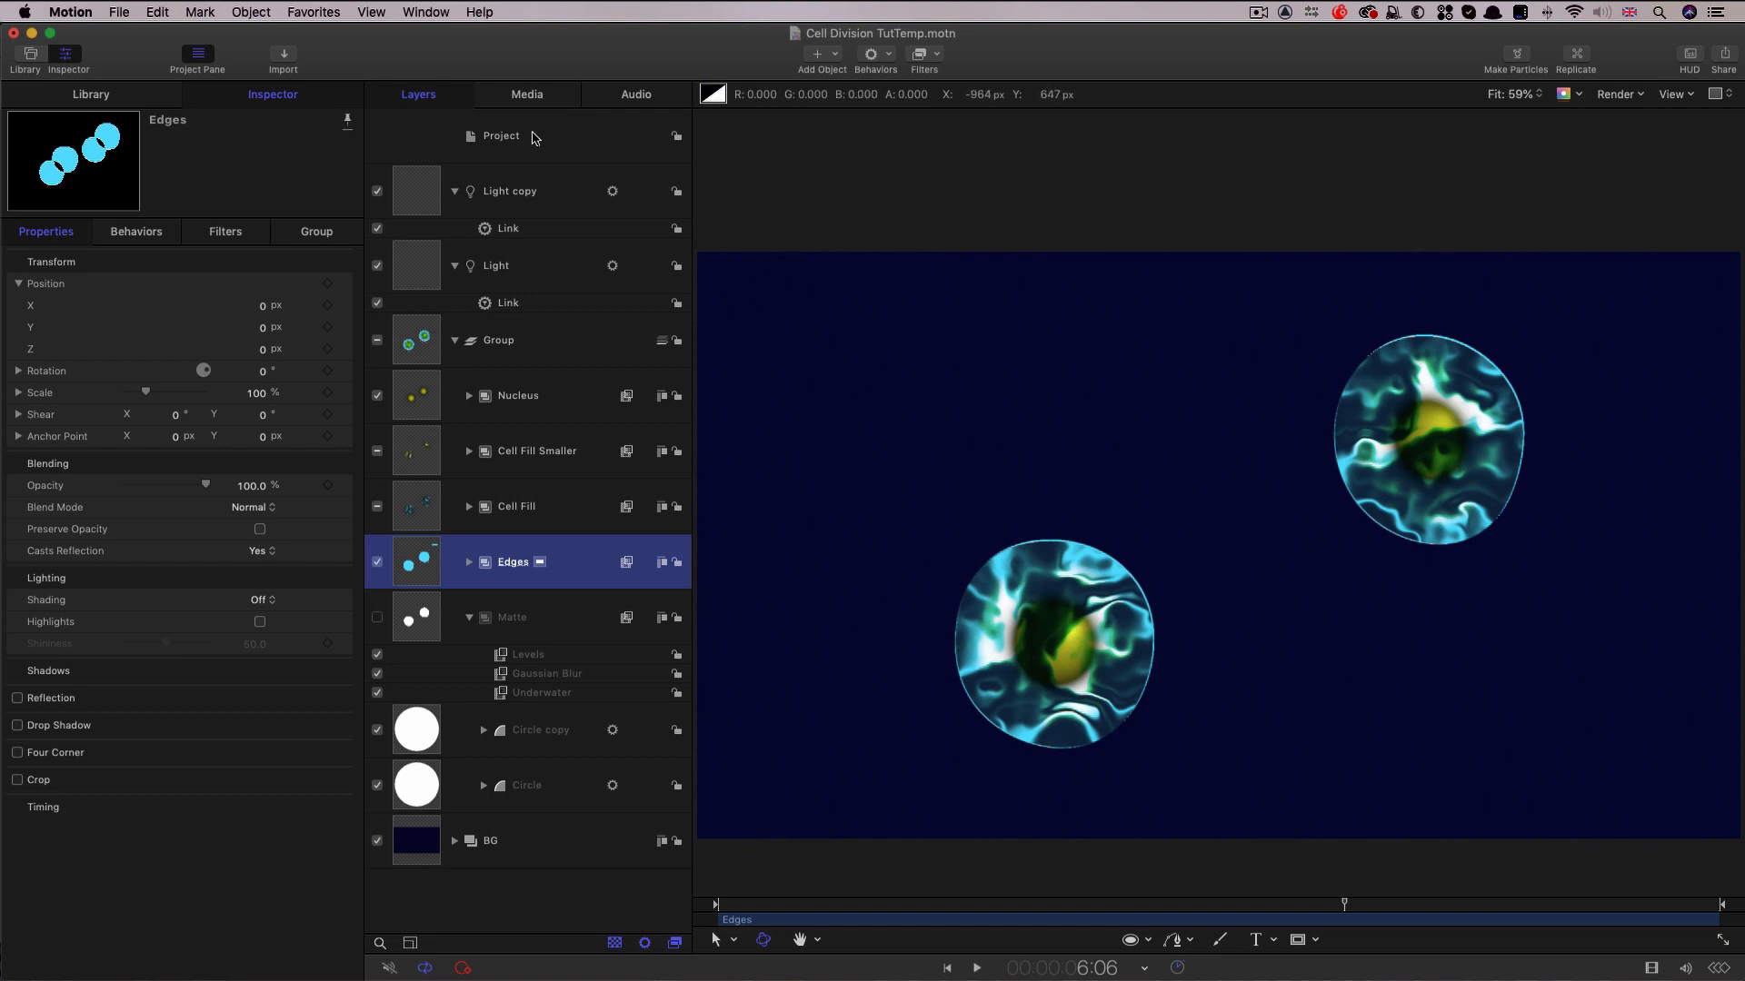
# Create a new group at the project level and name it Displace.
pyautogui.click(704, 200)
pyautogui.click(247, 11)
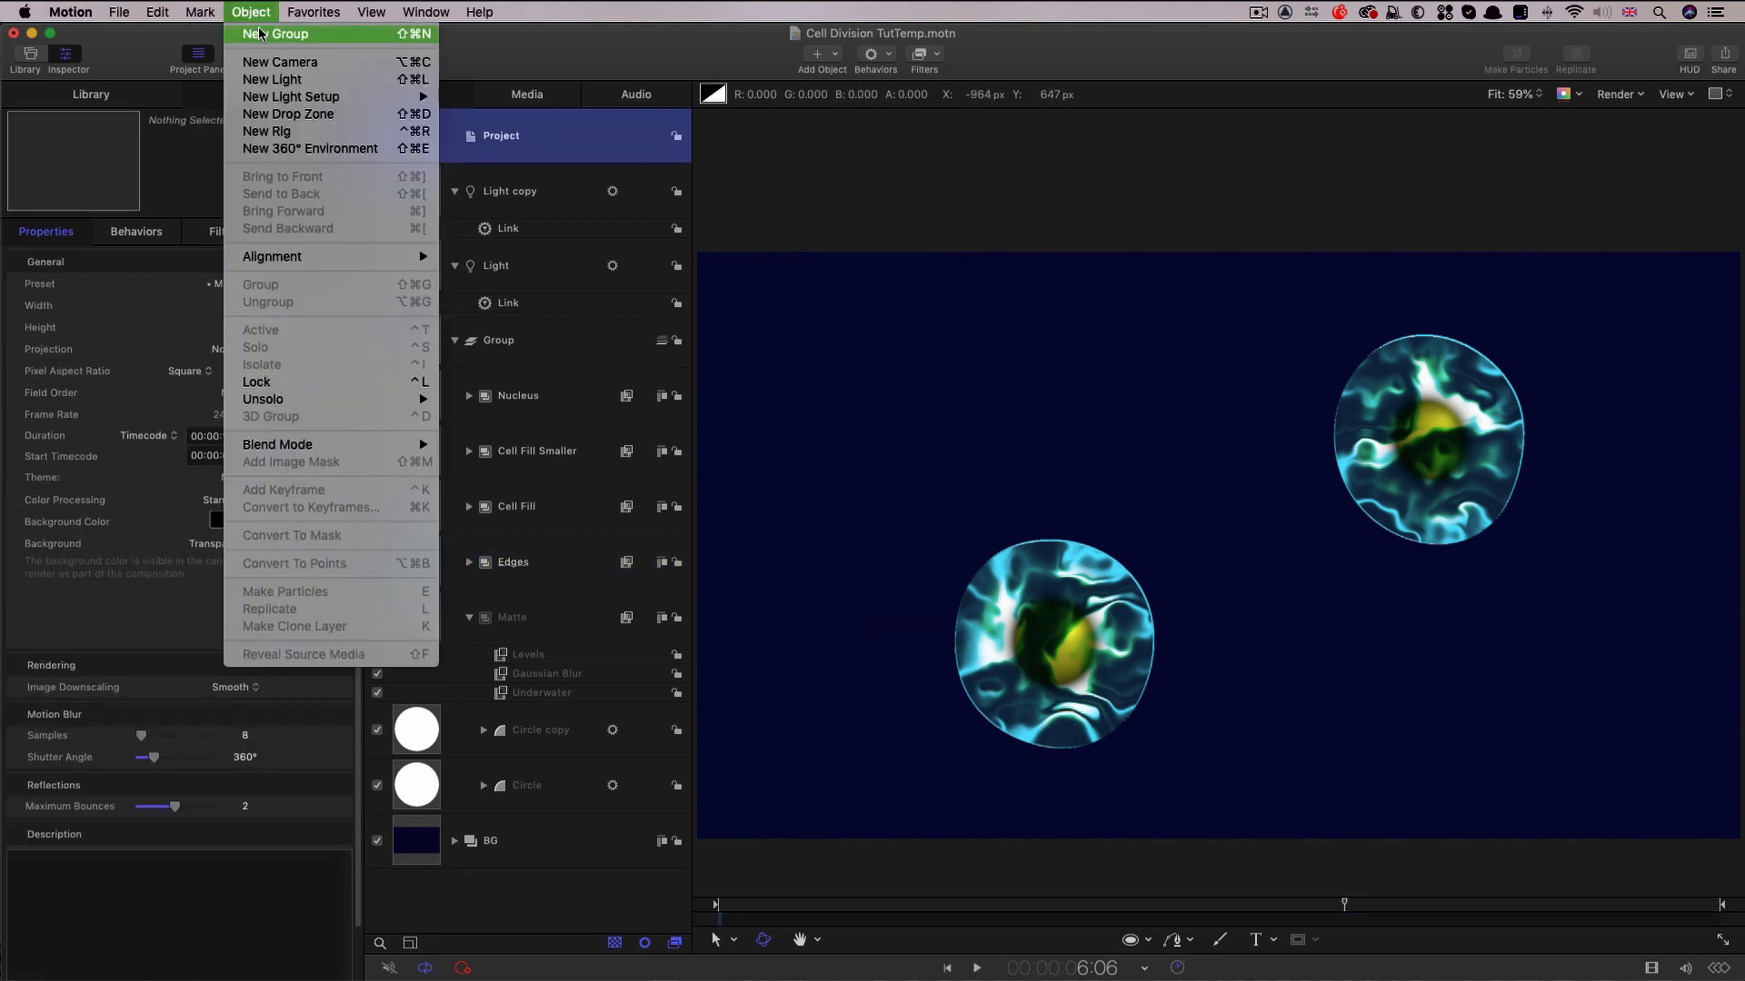
pyautogui.click(261, 34)
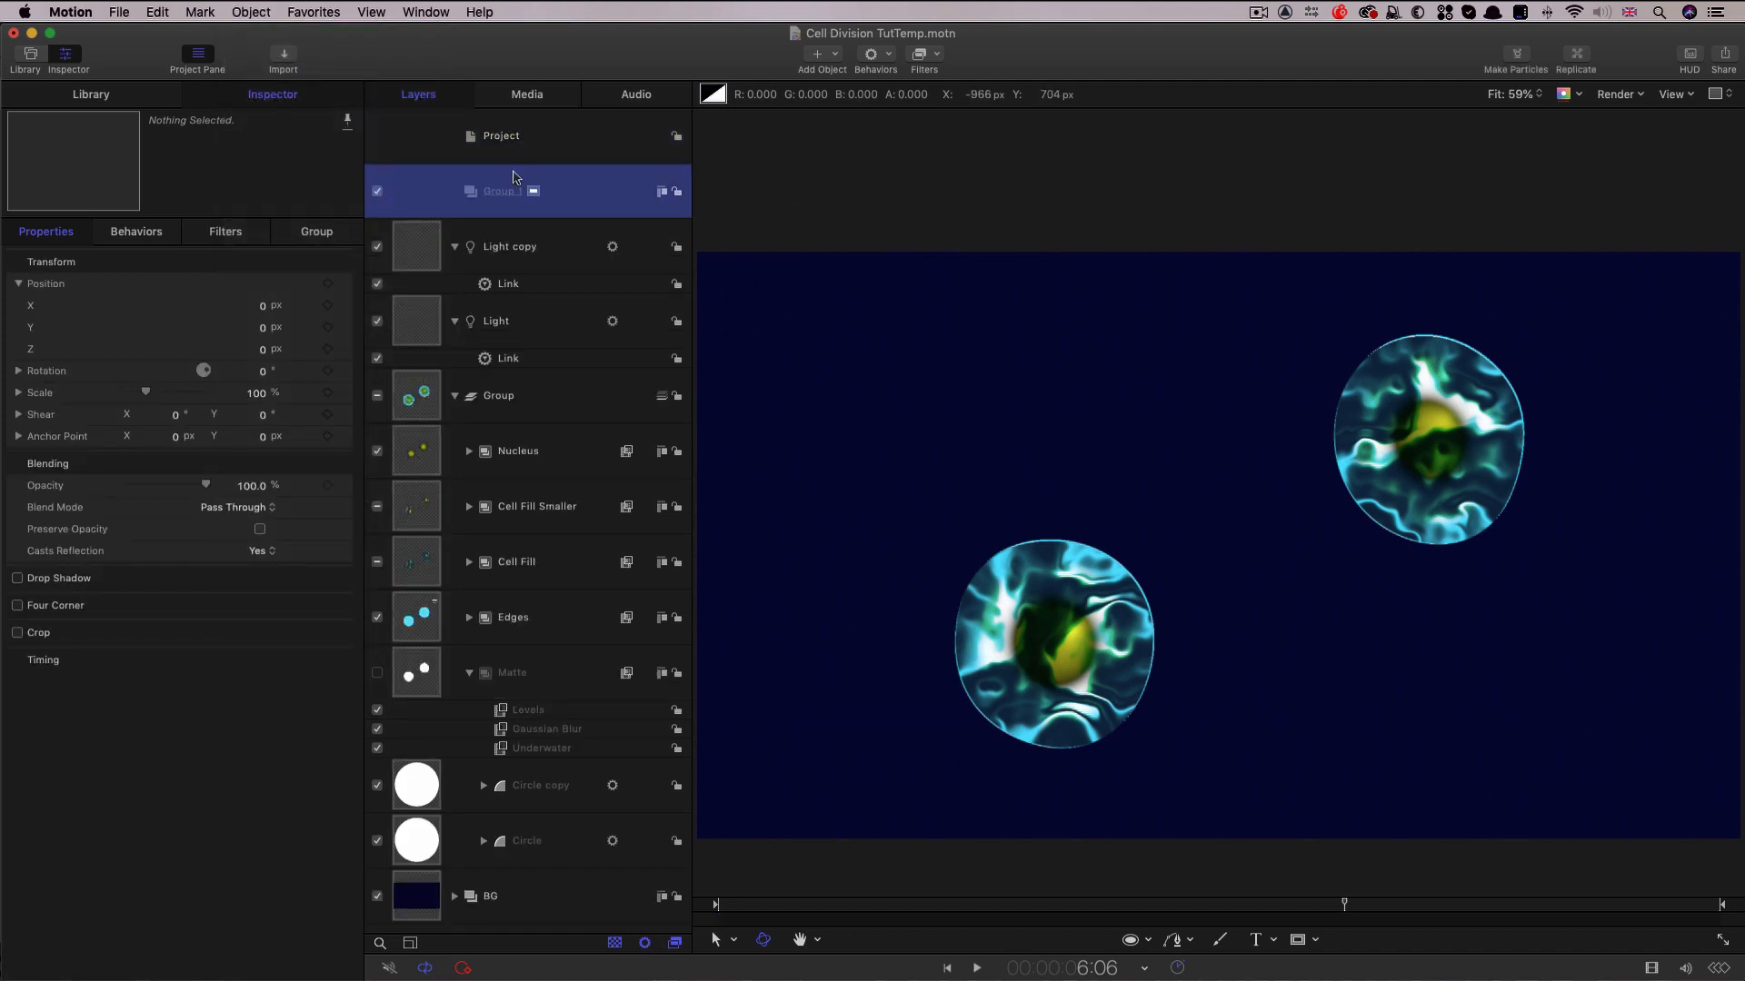
pyautogui.doubleClick(491, 200)
pyautogui.write('Displa')
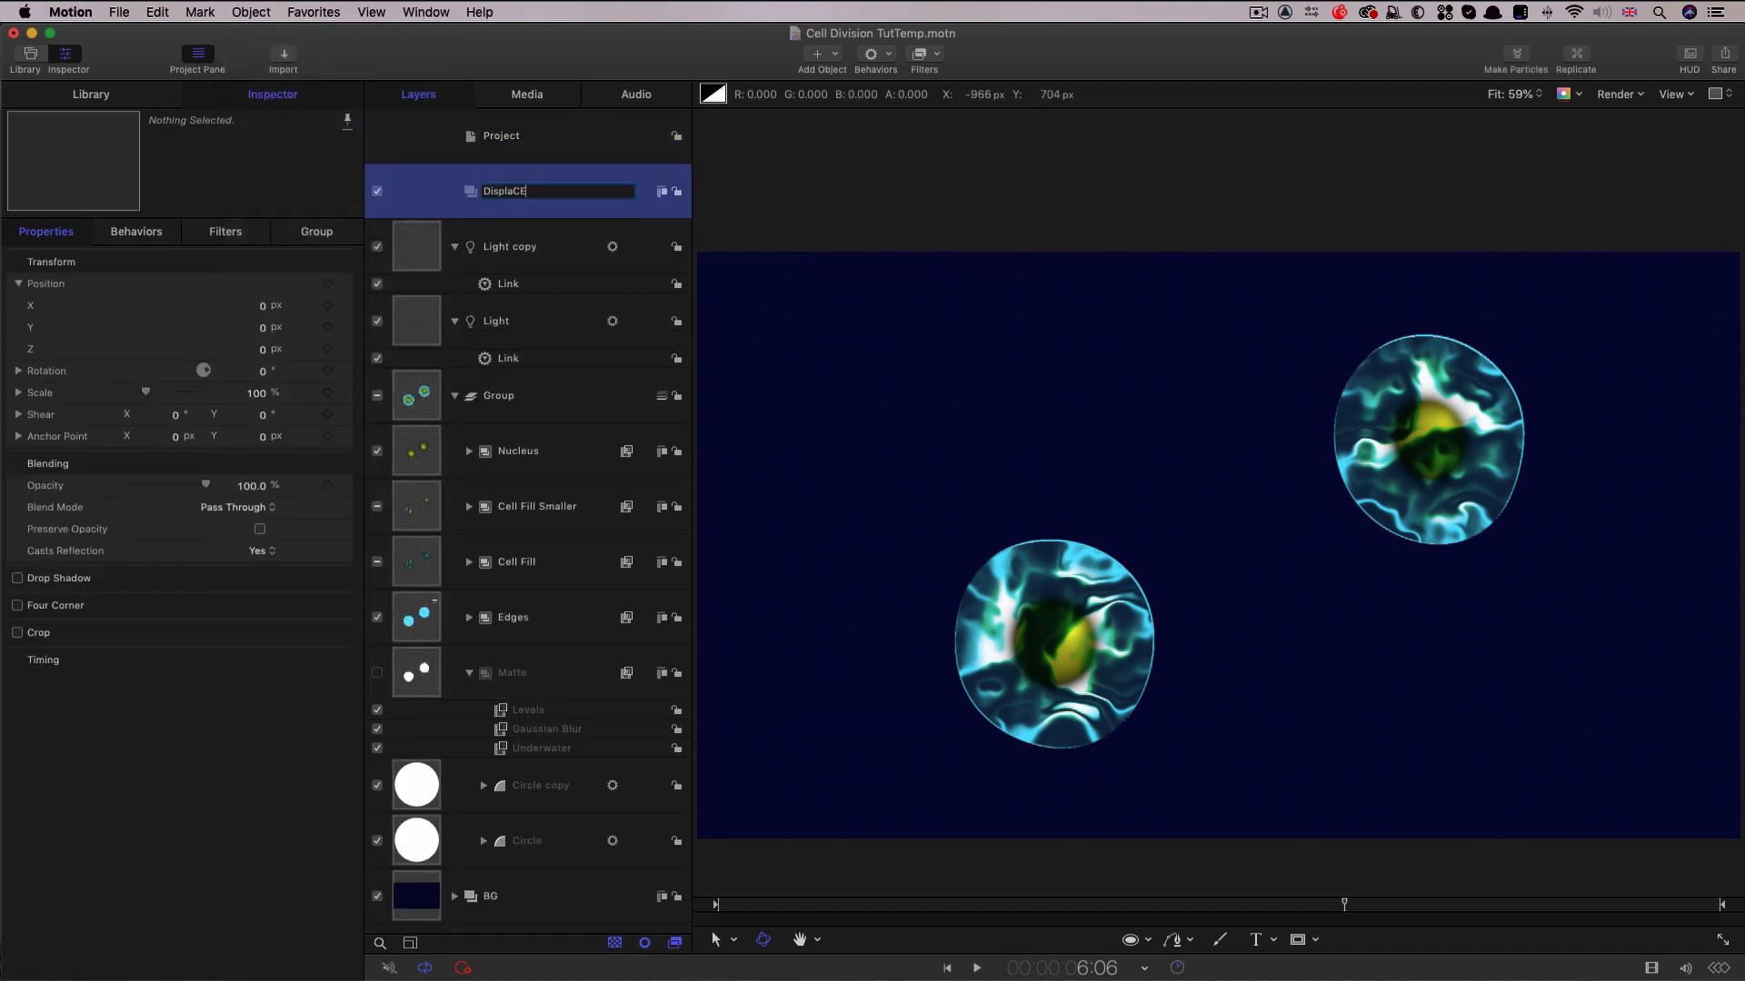
pyautogui.write('ce')
pyautogui.press('Return')
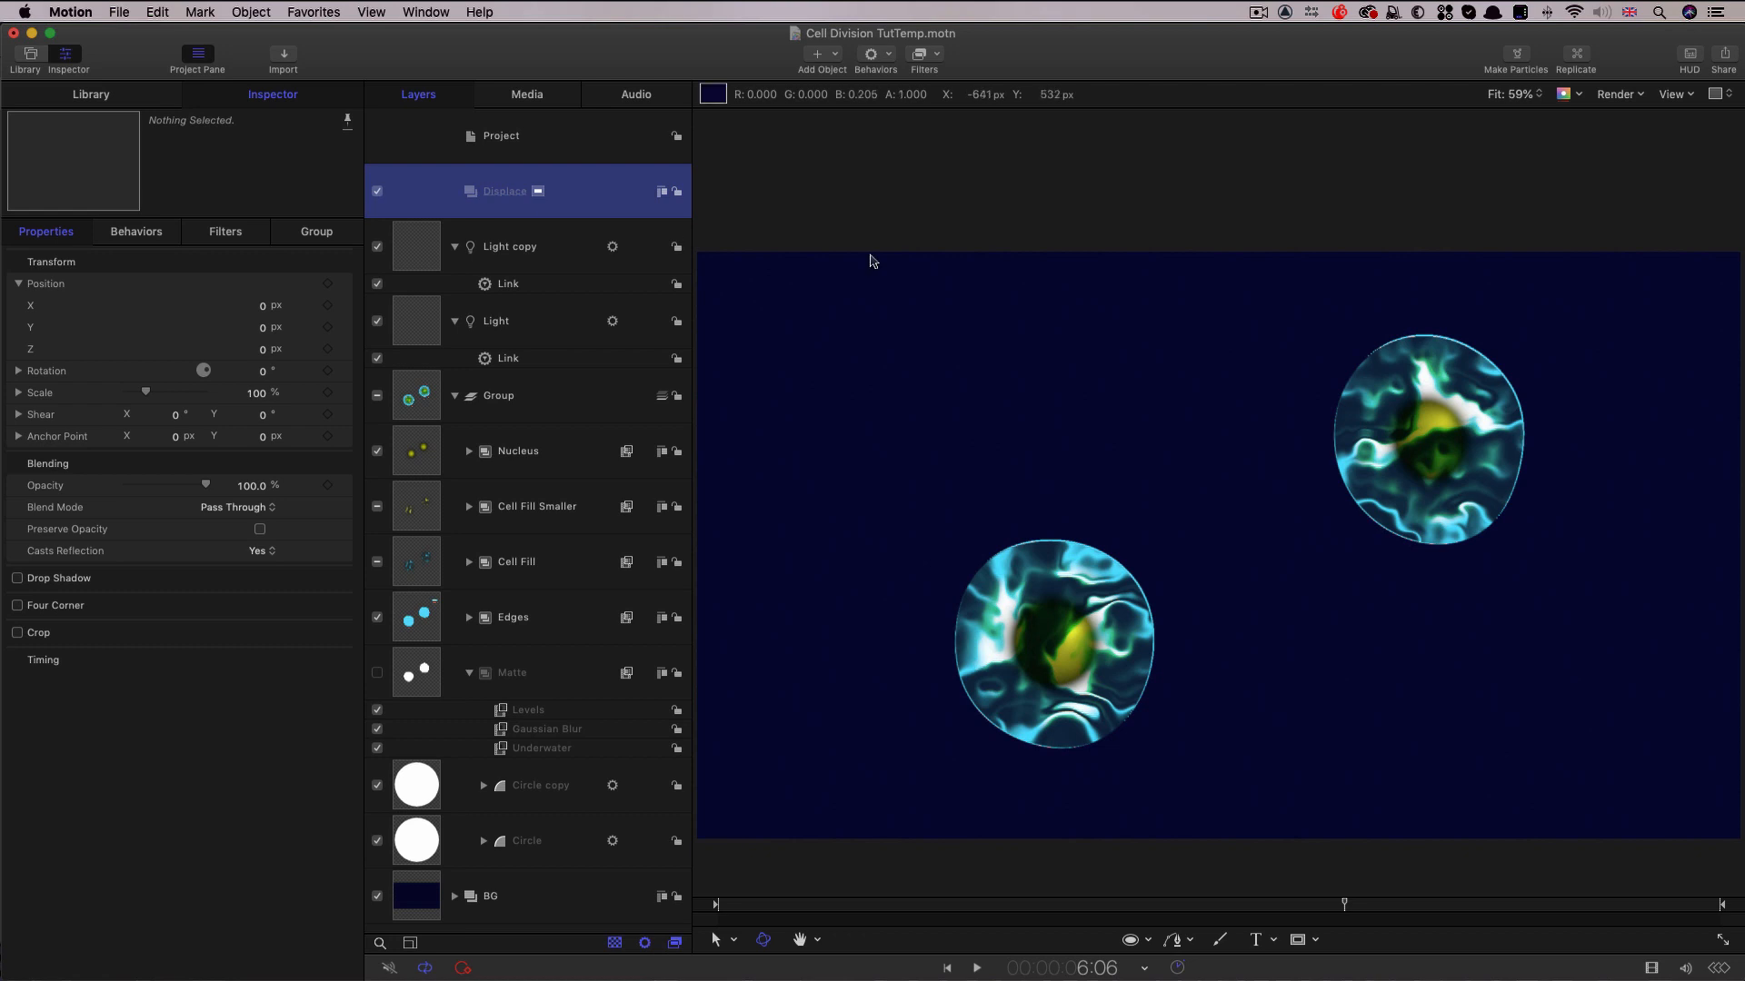
# Add a Cellular generator and a Noise generator to the Displace group.
pyautogui.click(834, 54)
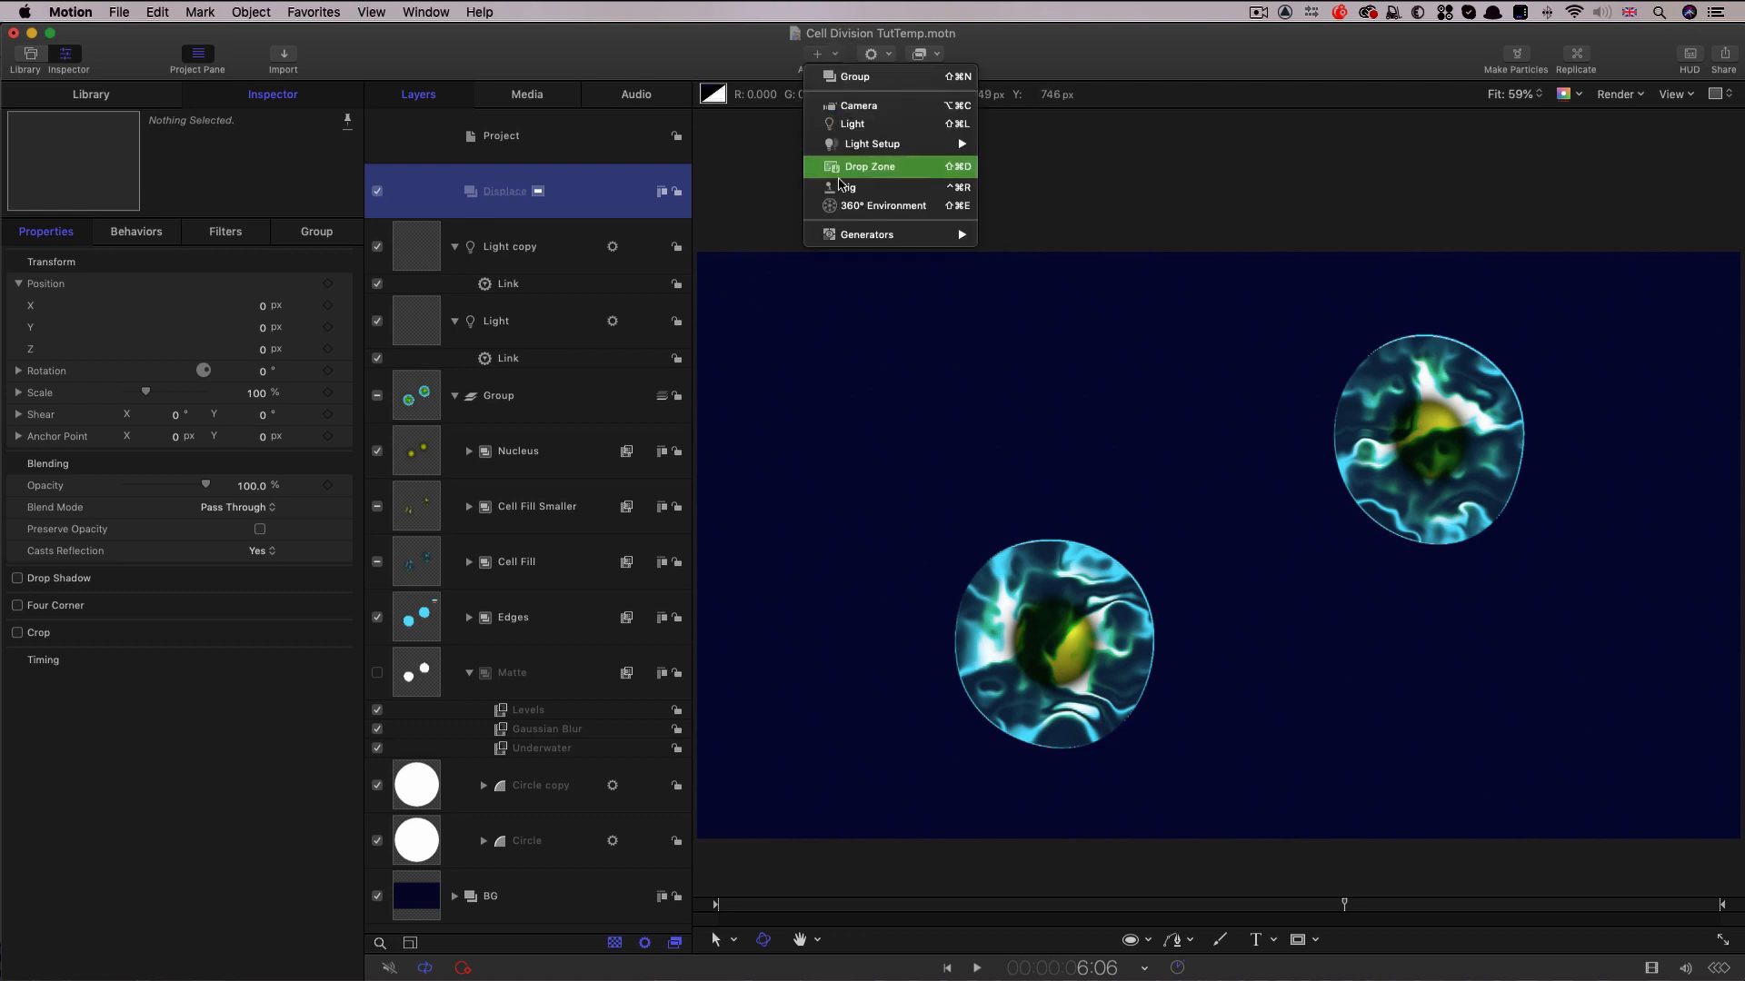
pyautogui.moveTo(900, 236)
pyautogui.moveTo(1036, 268)
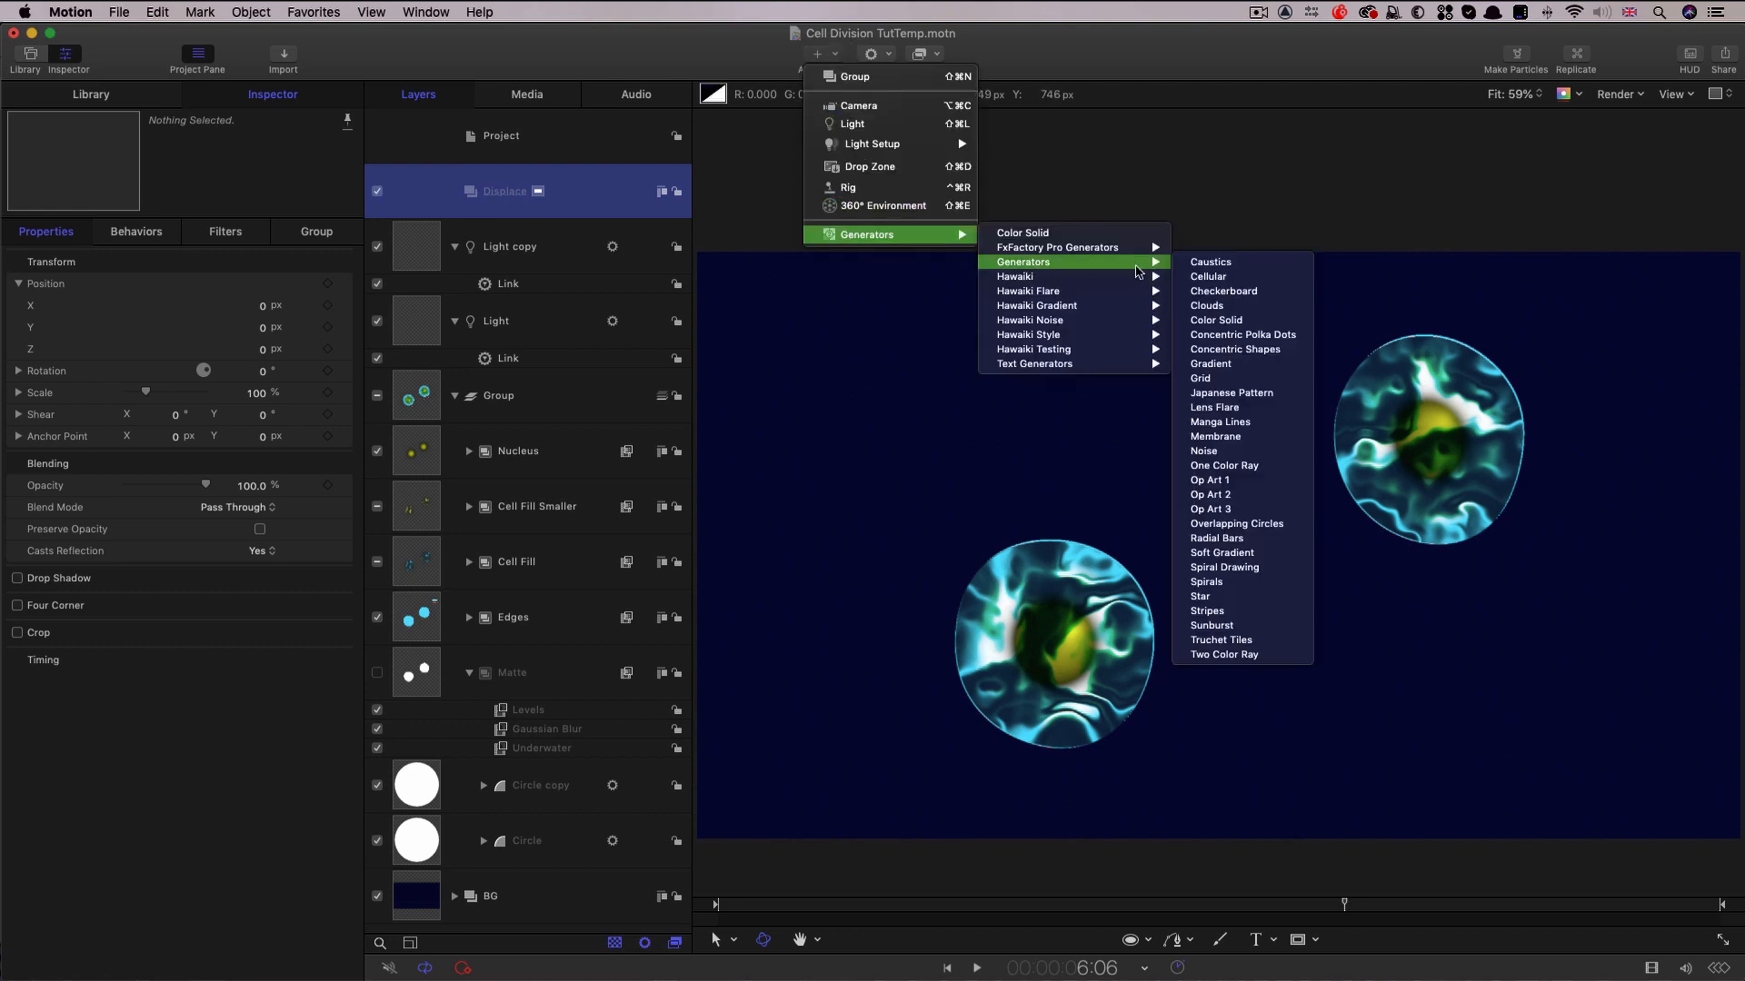
pyautogui.click(1207, 276)
pyautogui.click(827, 54)
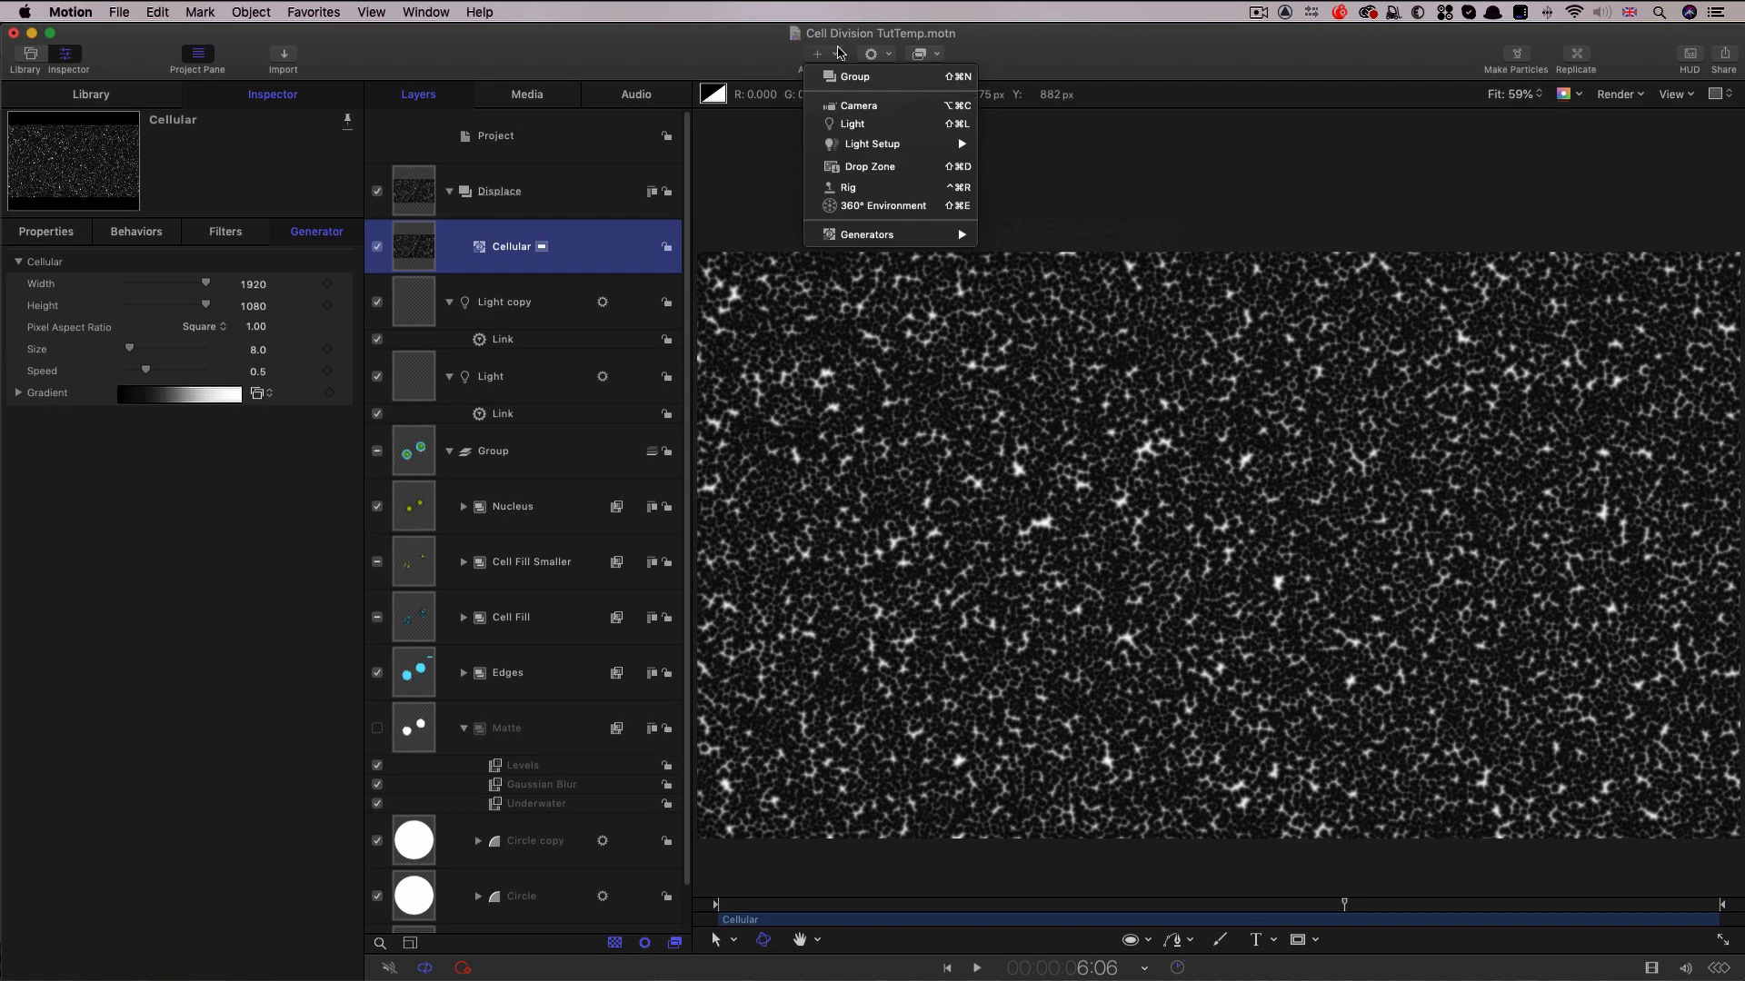
pyautogui.moveTo(859, 239)
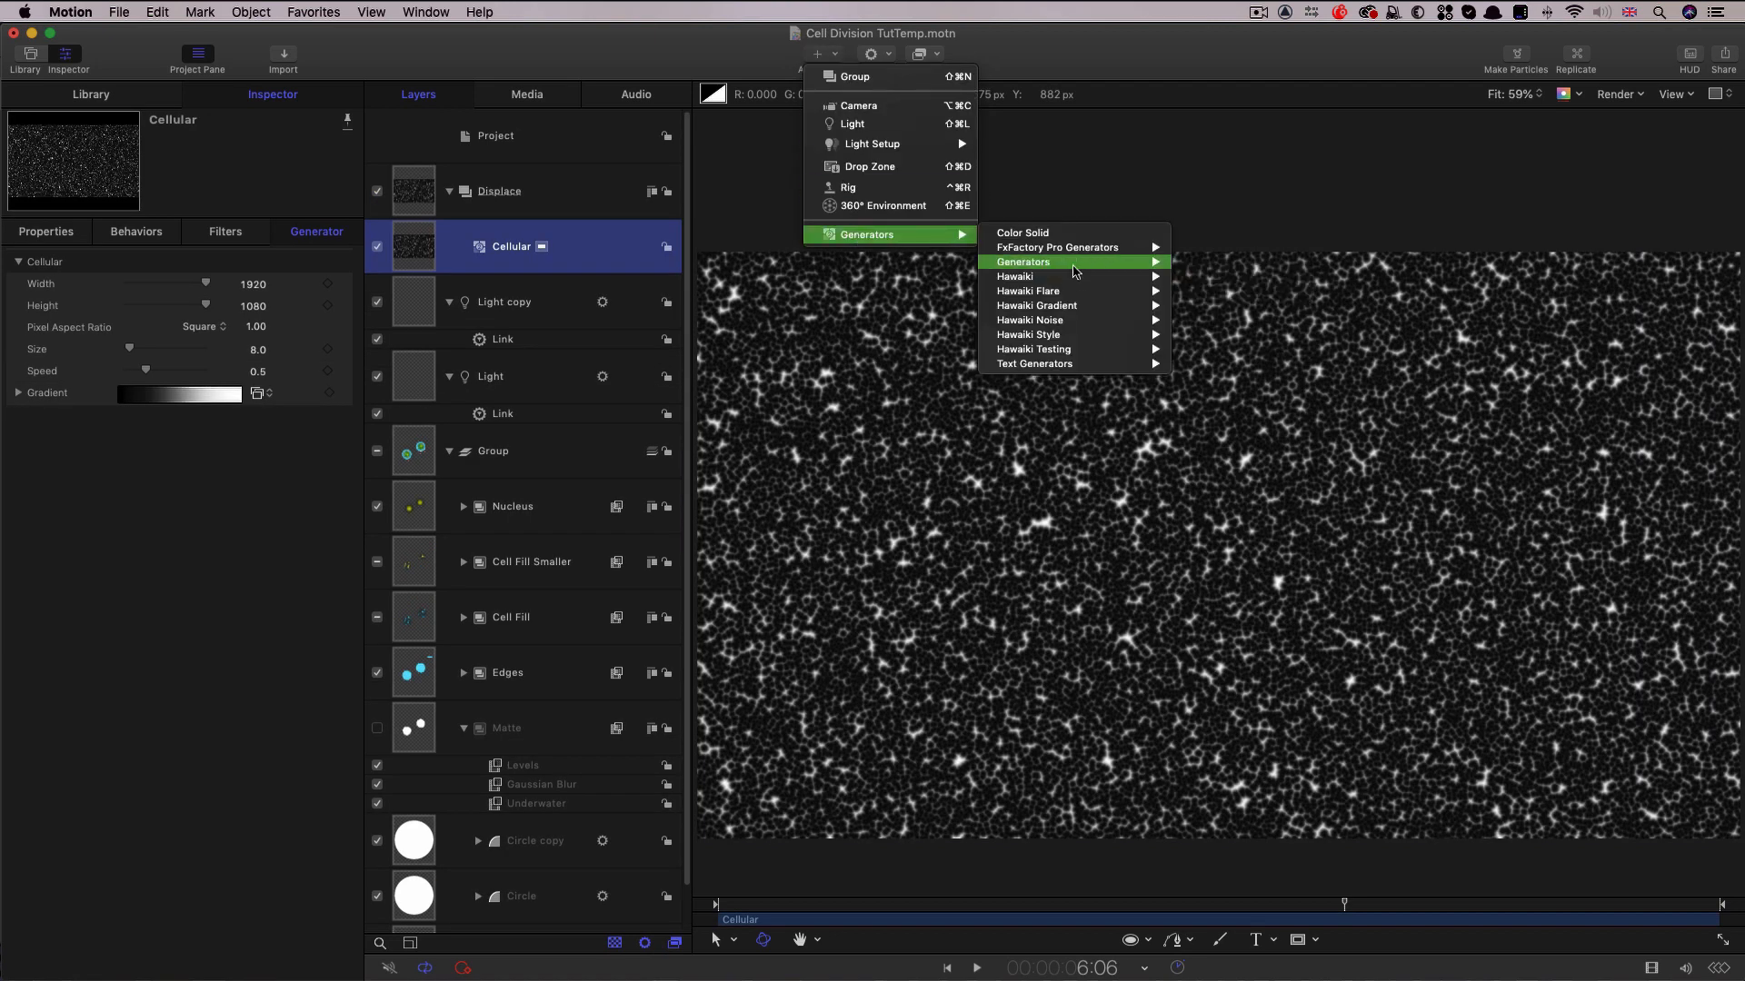
pyautogui.moveTo(1036, 263)
pyautogui.click(1226, 457)
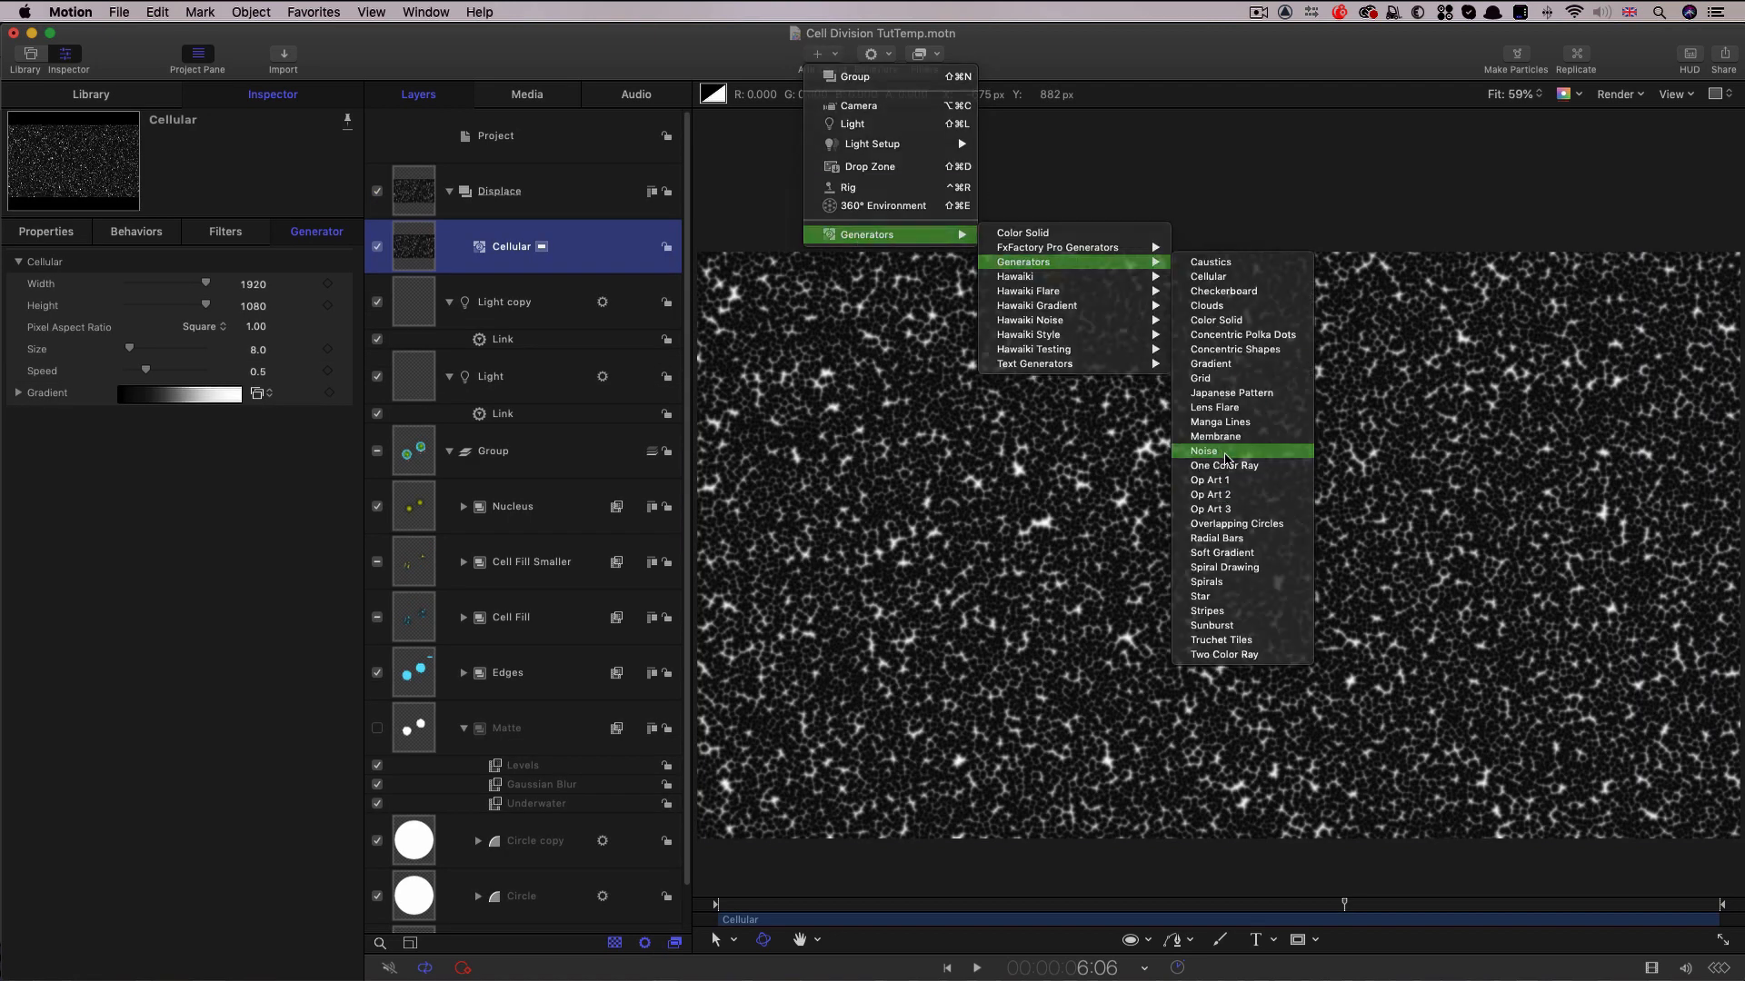
# Hide the Noise layer and set the Cellular generator's size to 30.
pyautogui.click(413, 300)
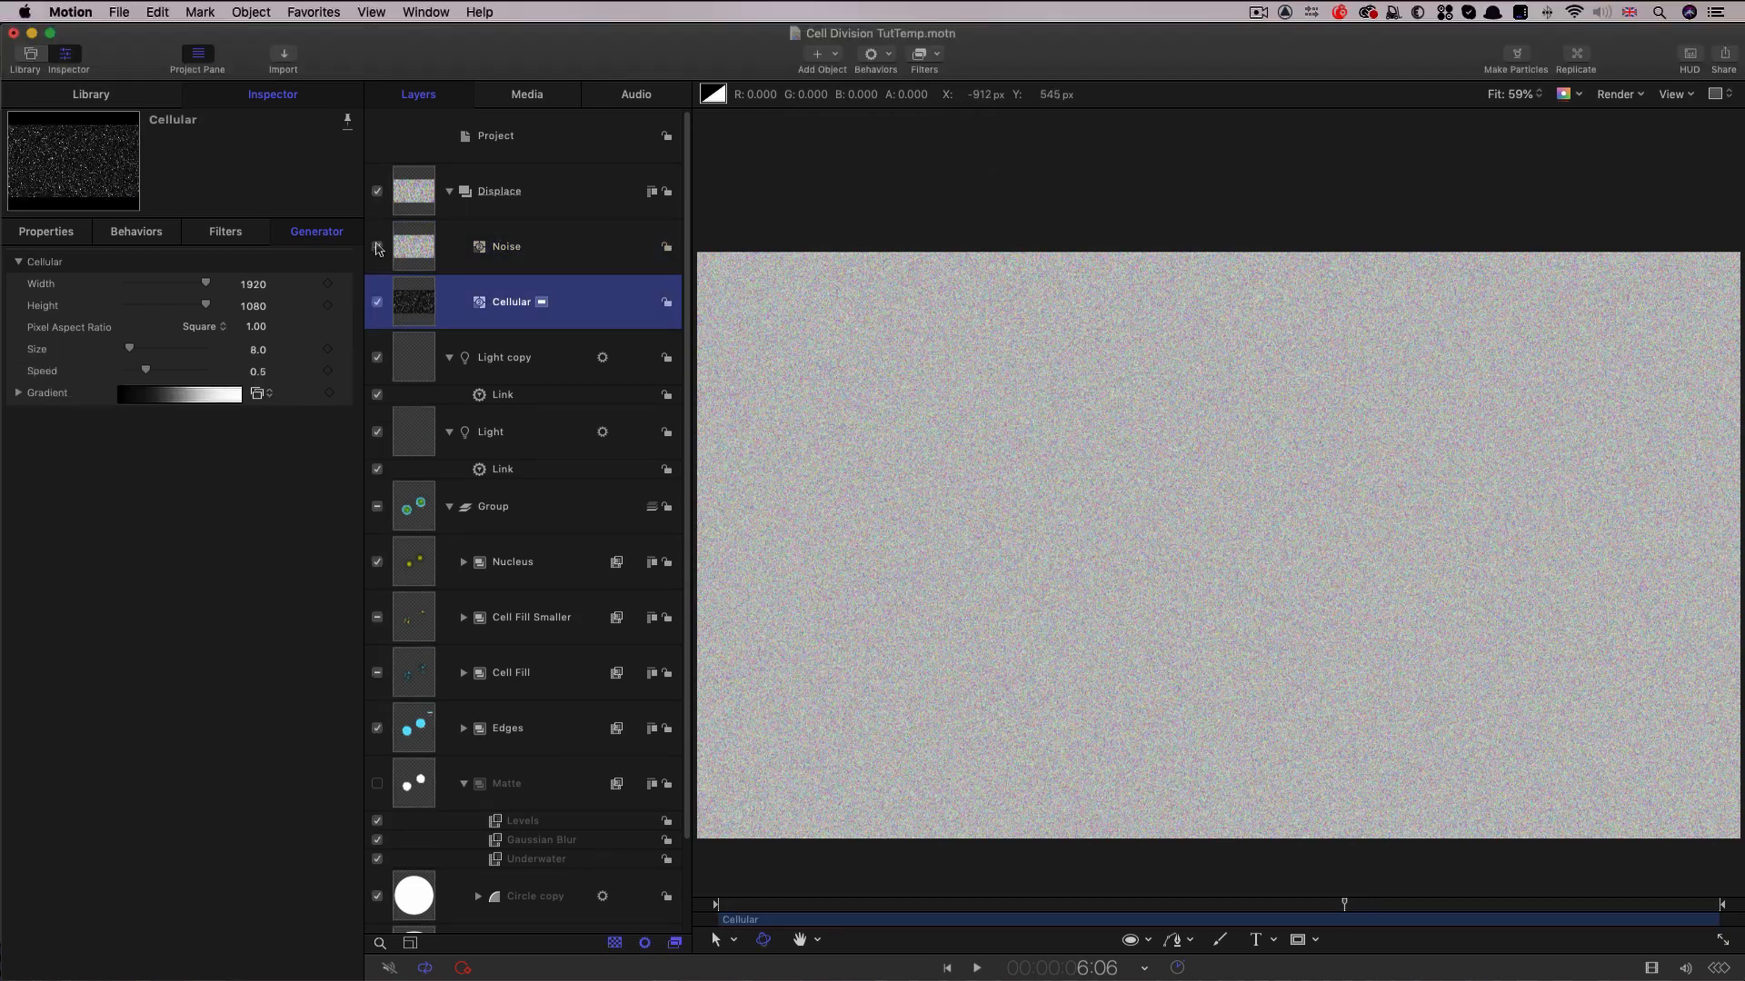
pyautogui.click(377, 246)
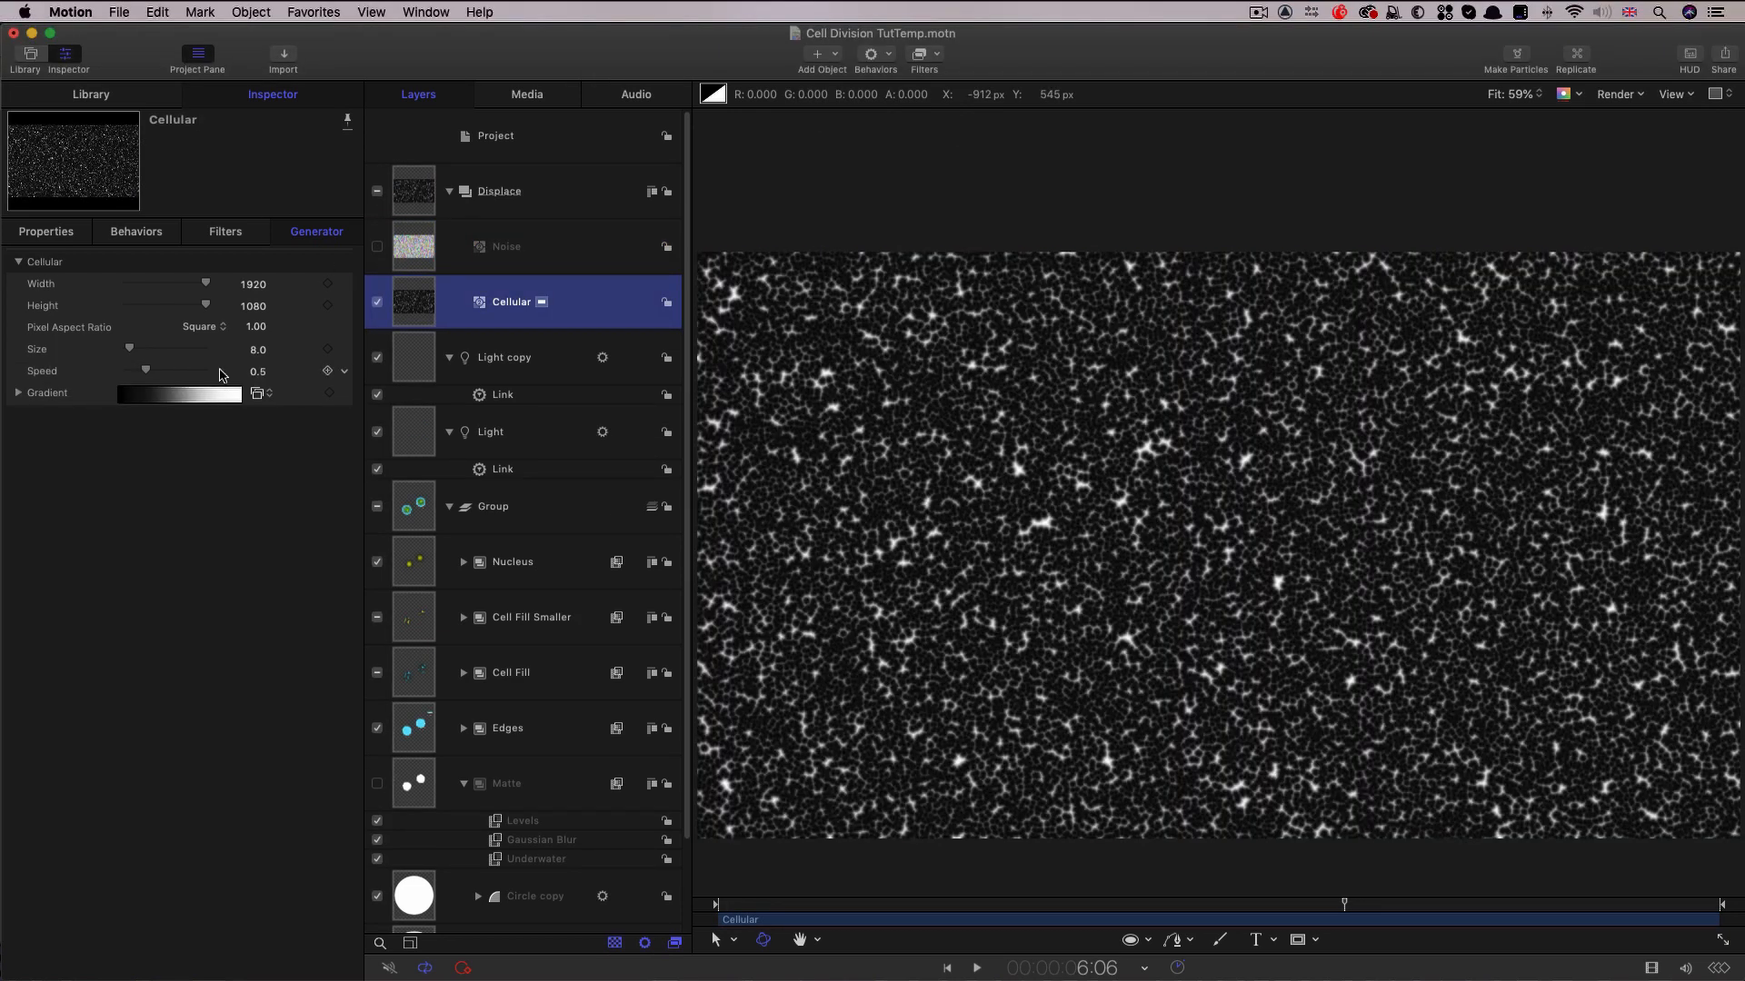
pyautogui.click(258, 349)
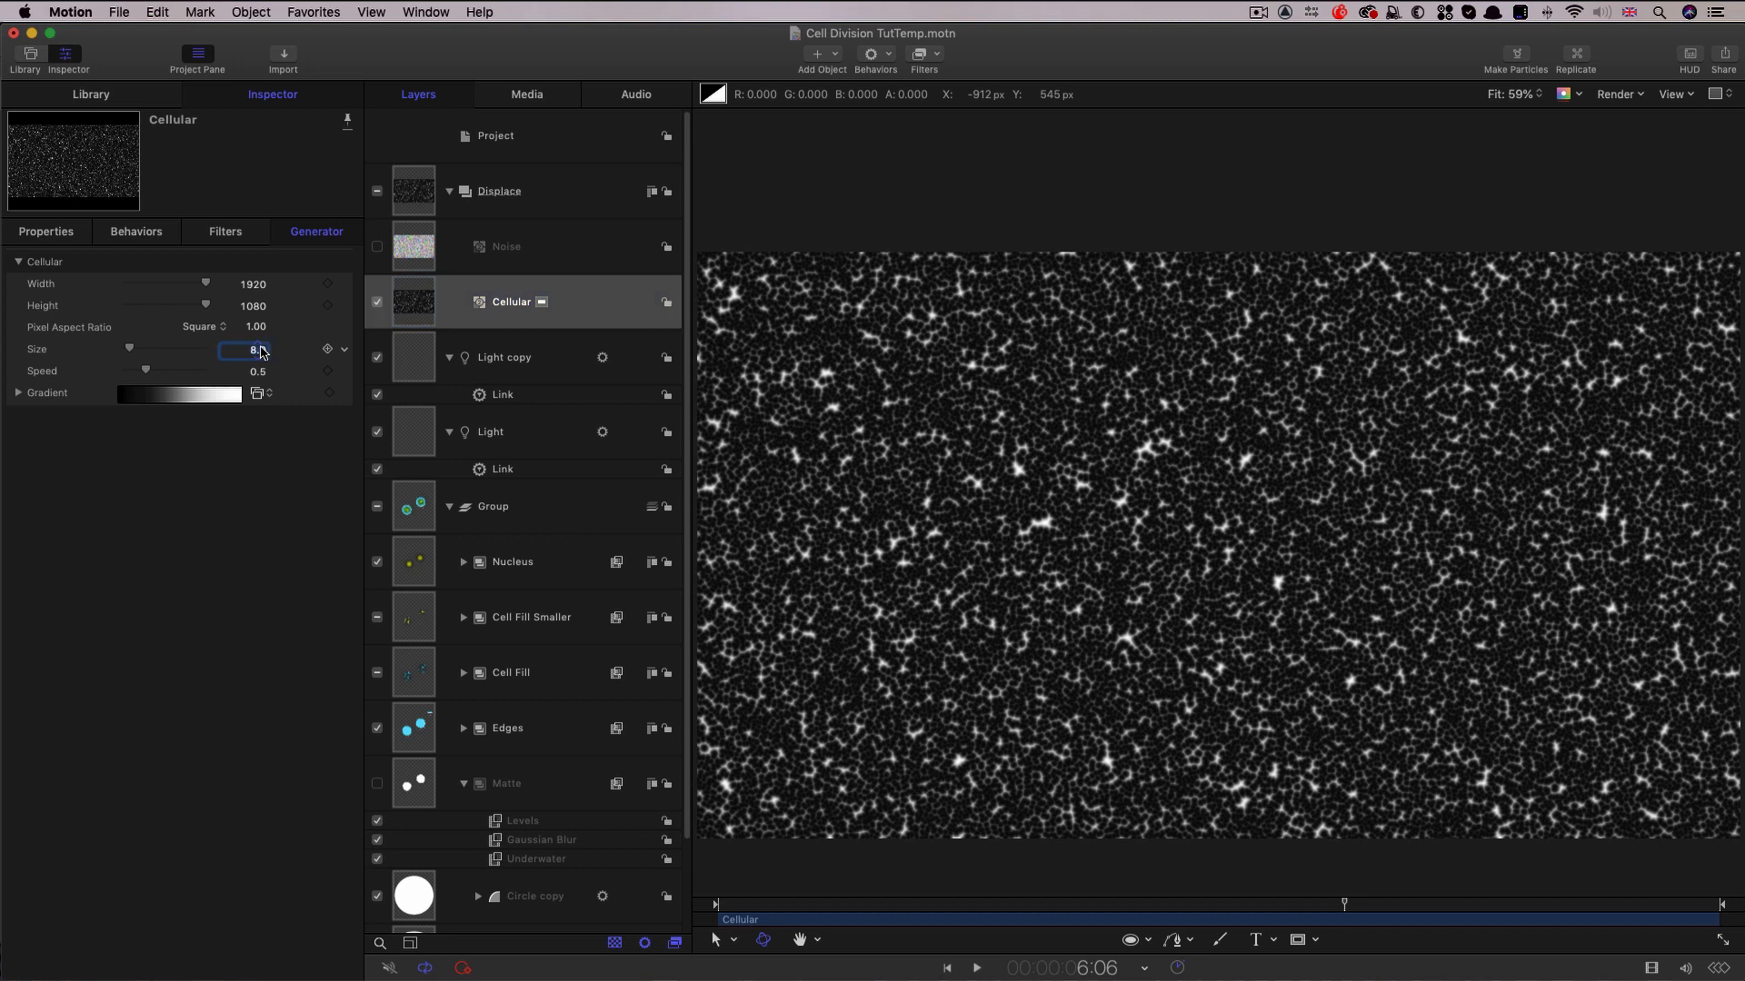
pyautogui.write('30')
pyautogui.press('Return')
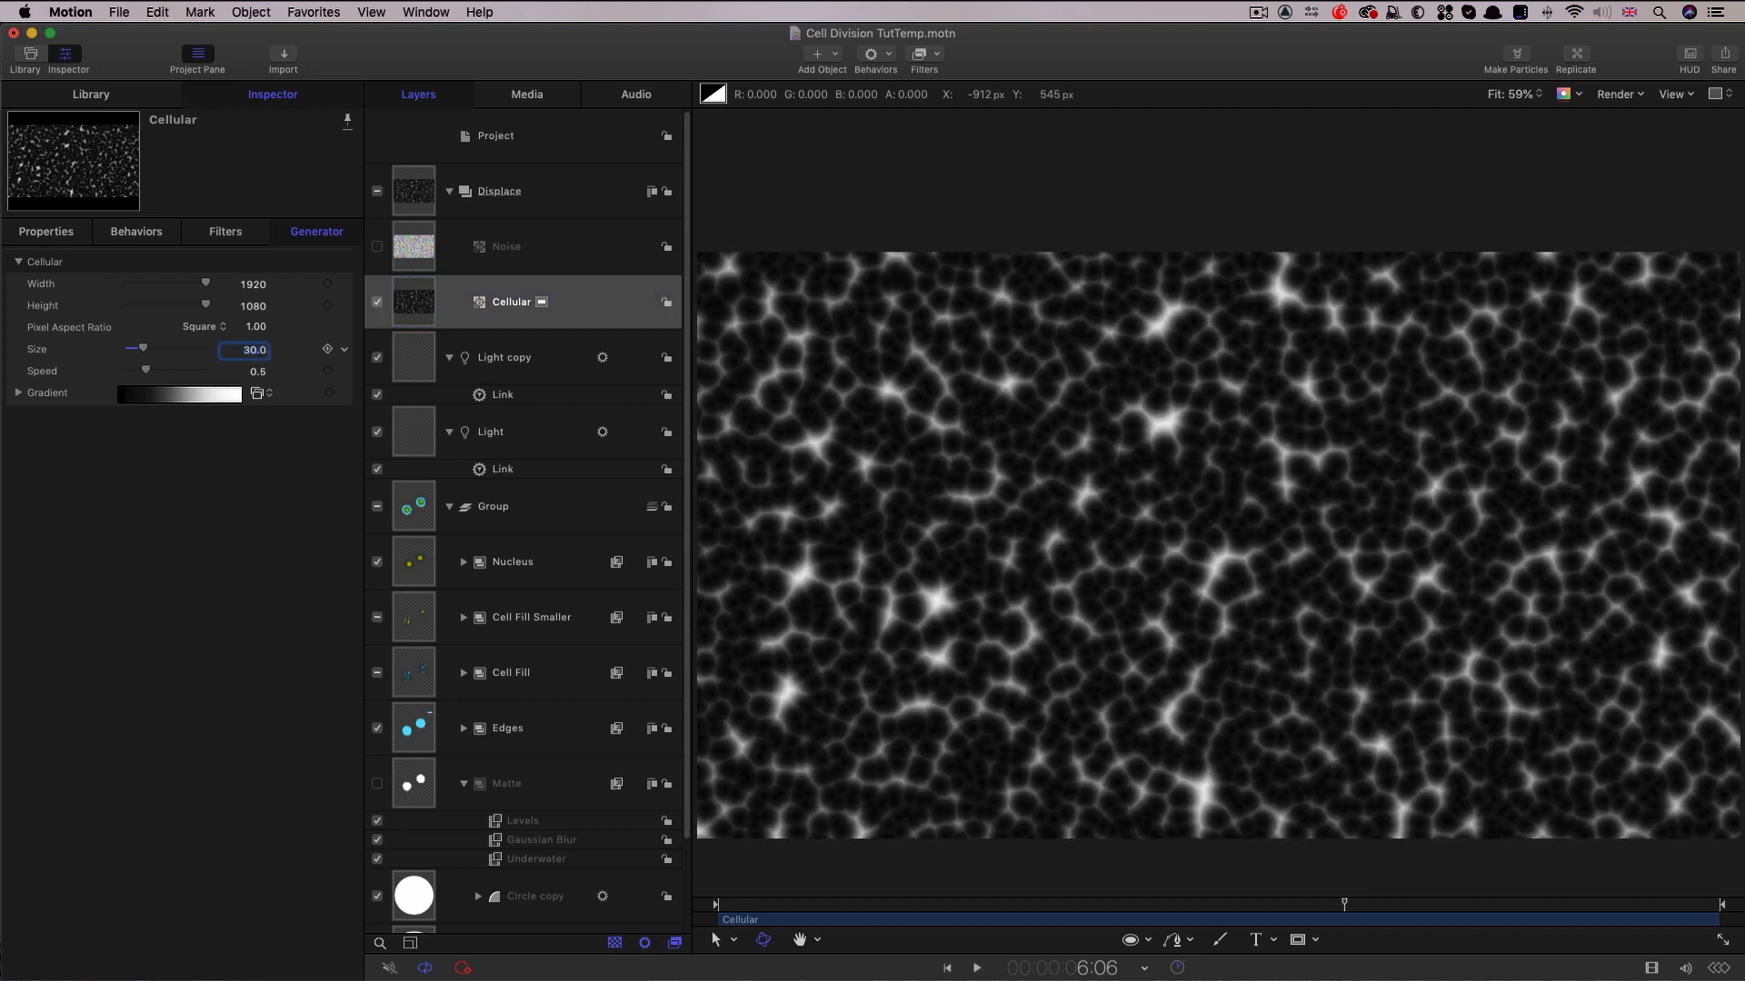
pyautogui.press('Tab')
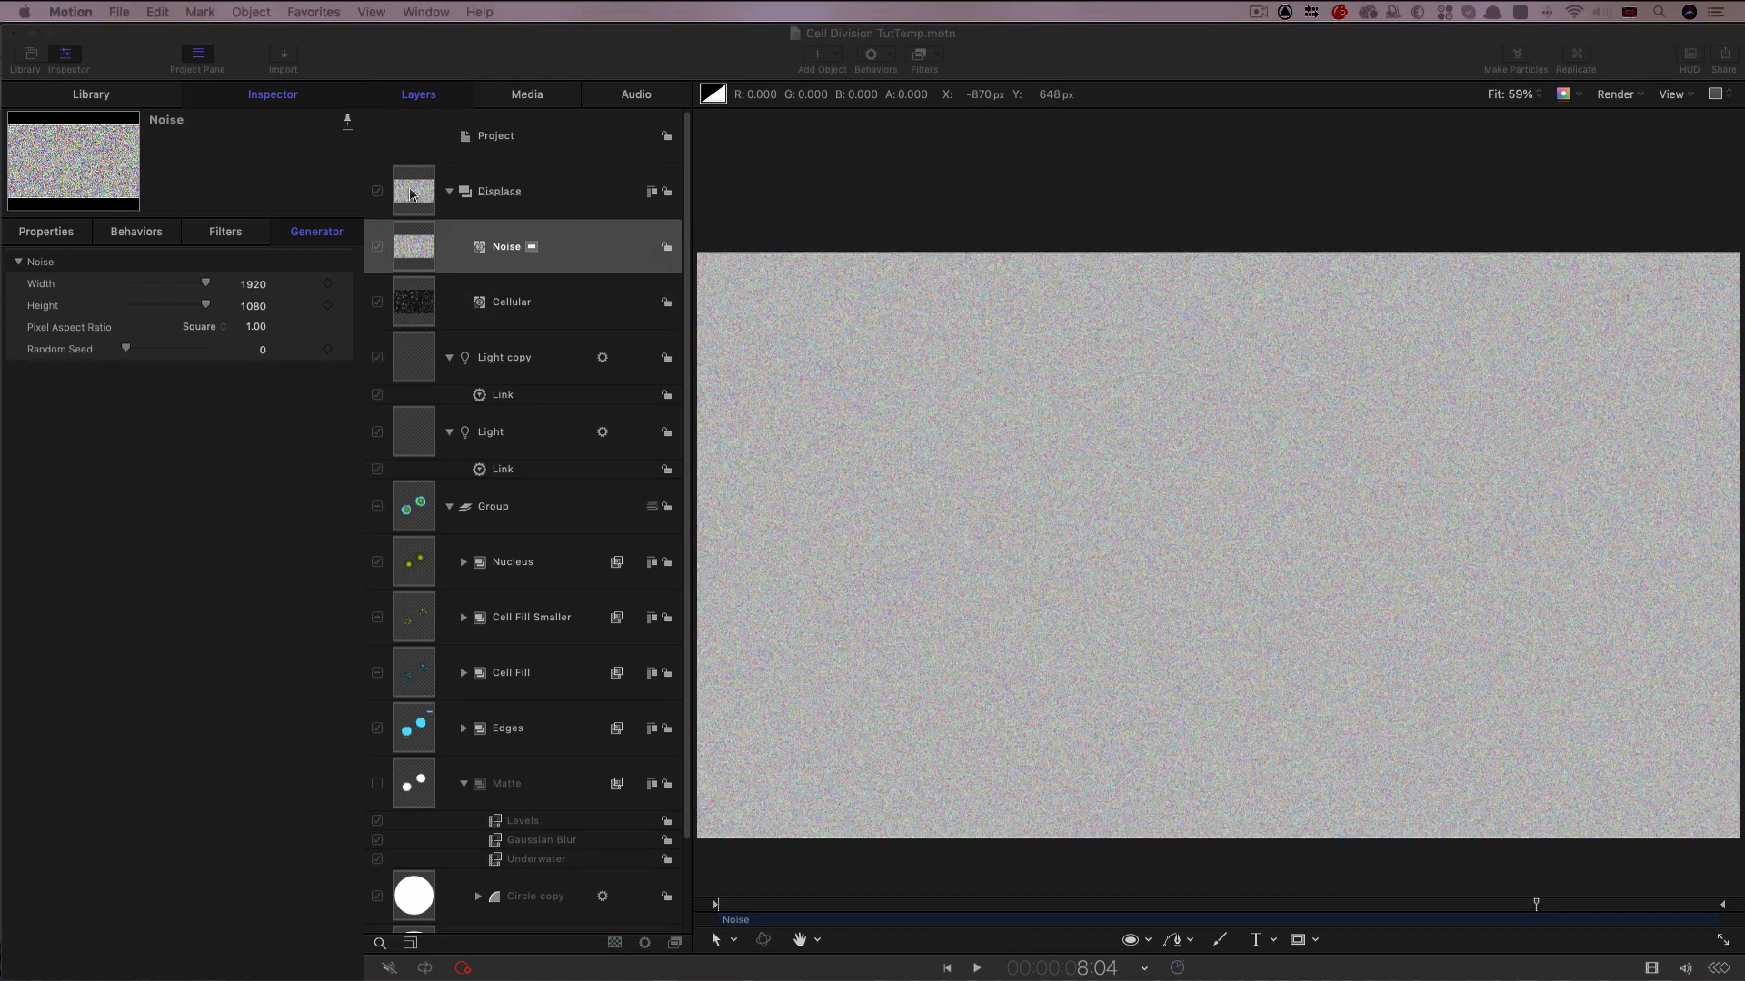
# Scale the Noise layer to 200% and set its blend mode to Overlay.
pyautogui.click(47, 232)
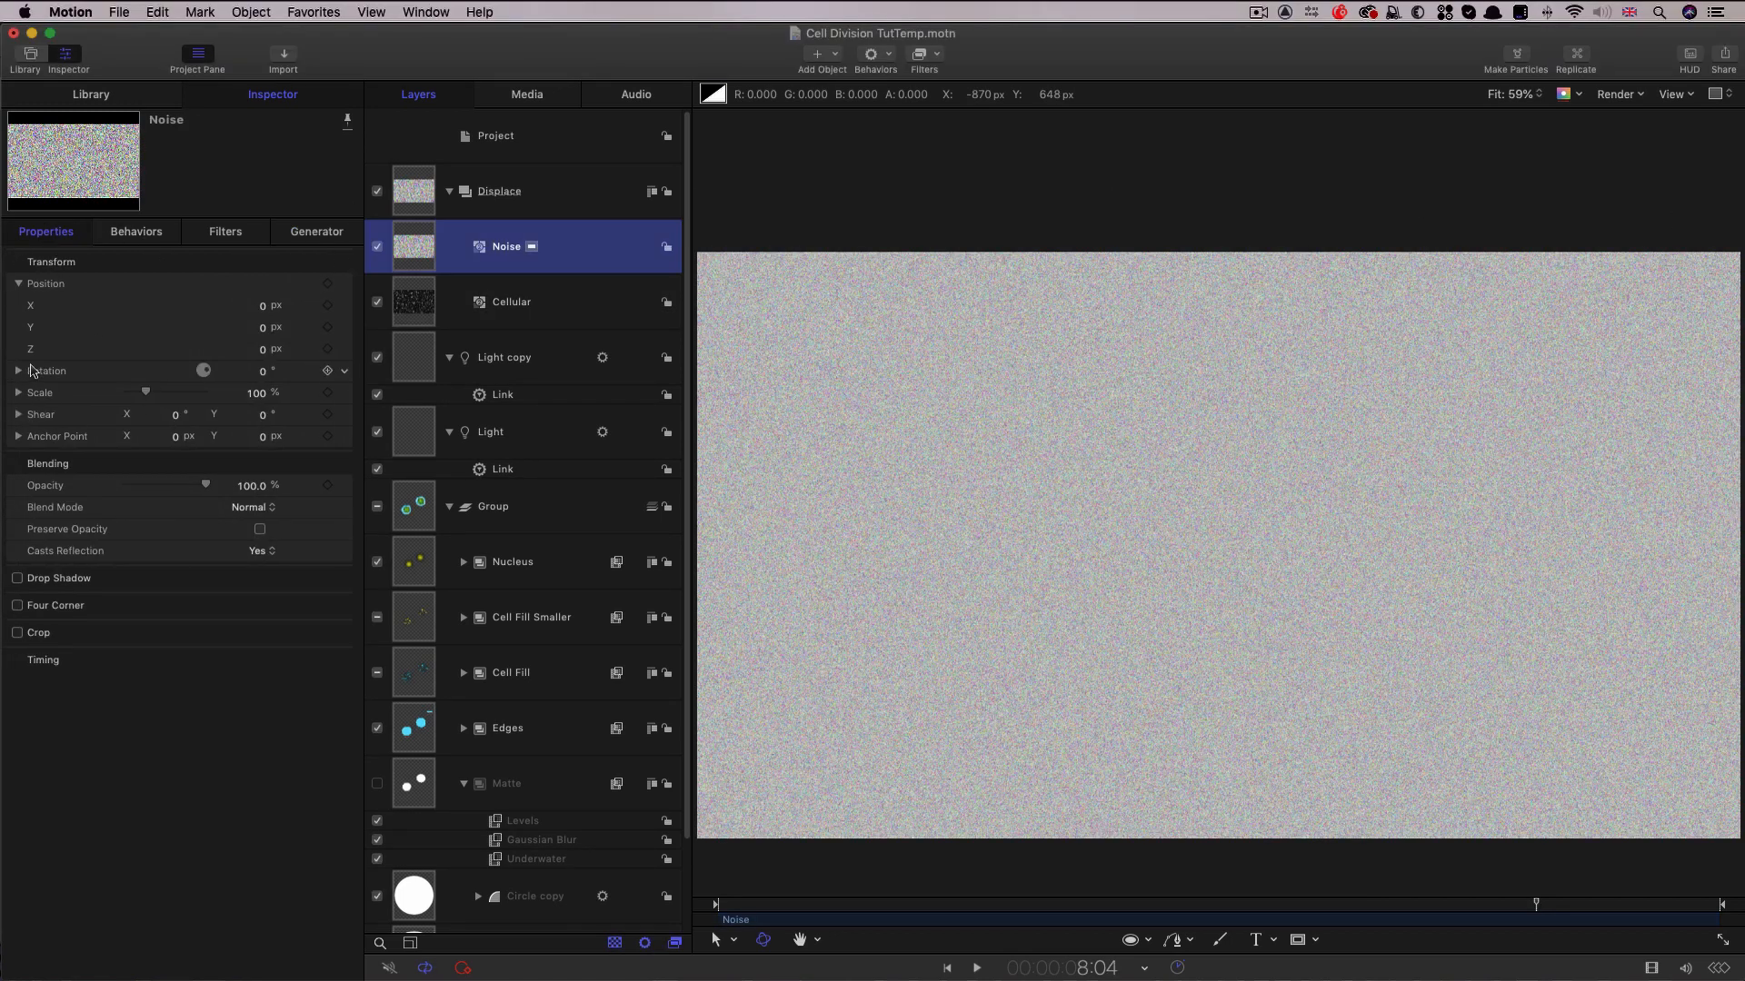
pyautogui.click(257, 394)
pyautogui.write('2')
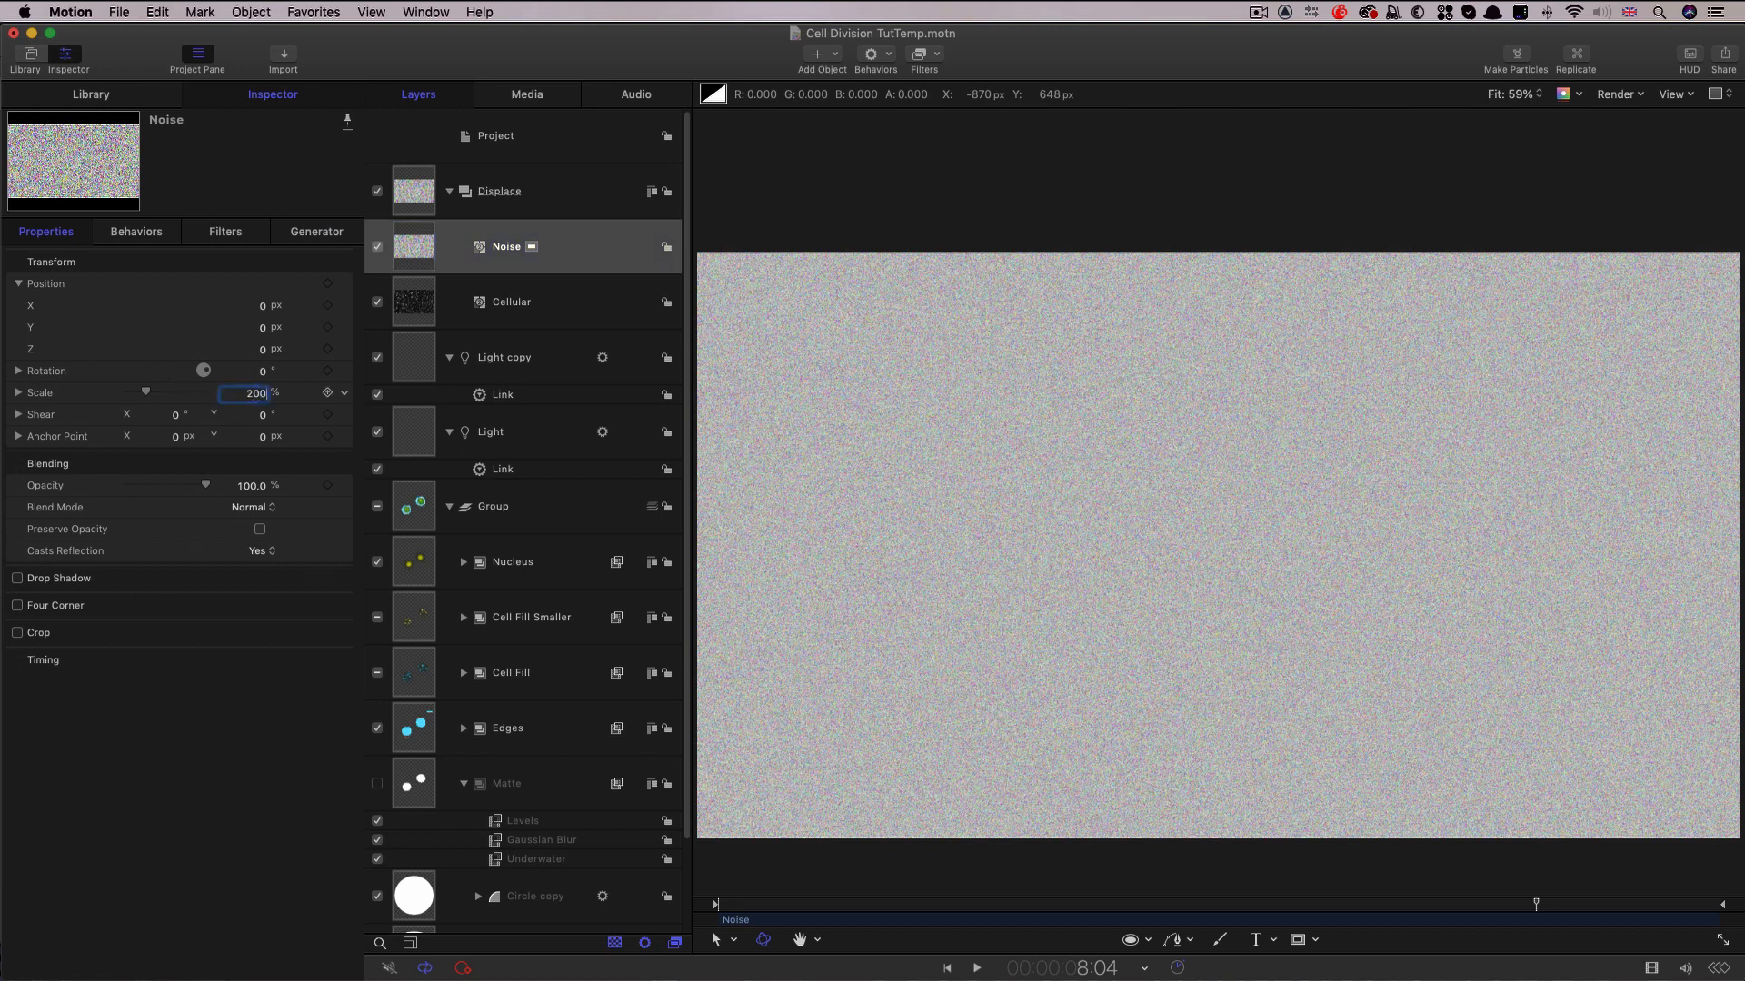
pyautogui.write('00')
pyautogui.press('Return')
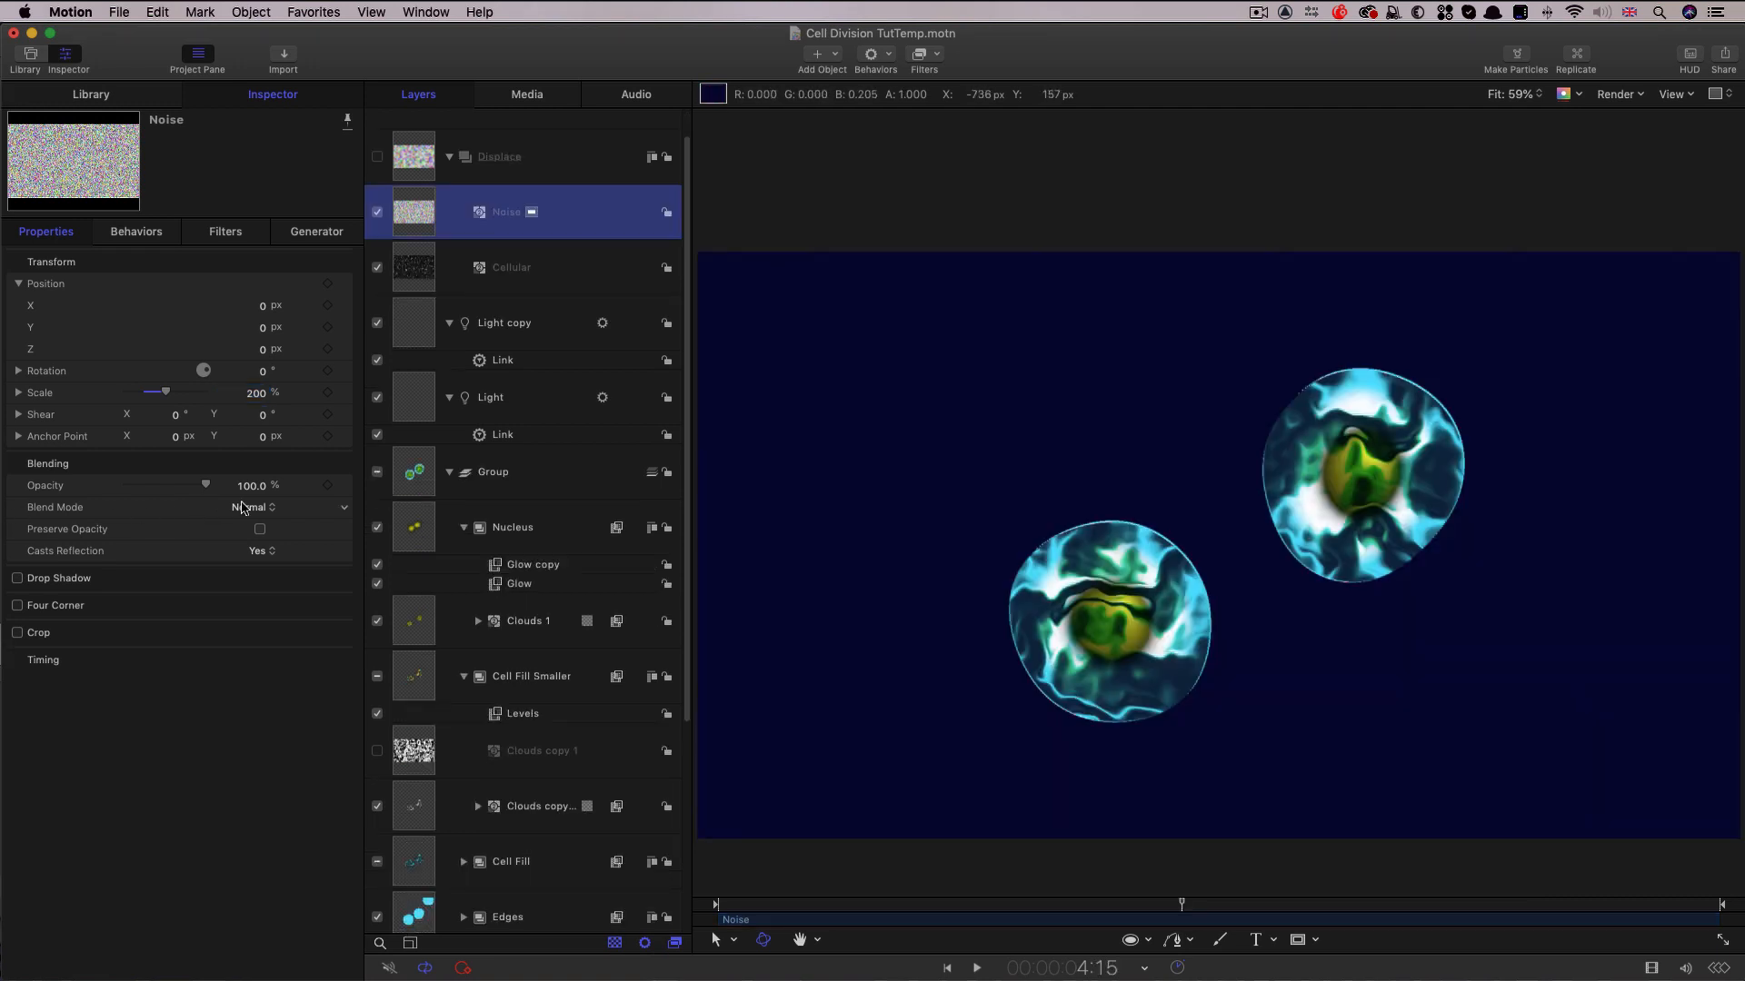
pyautogui.click(242, 507)
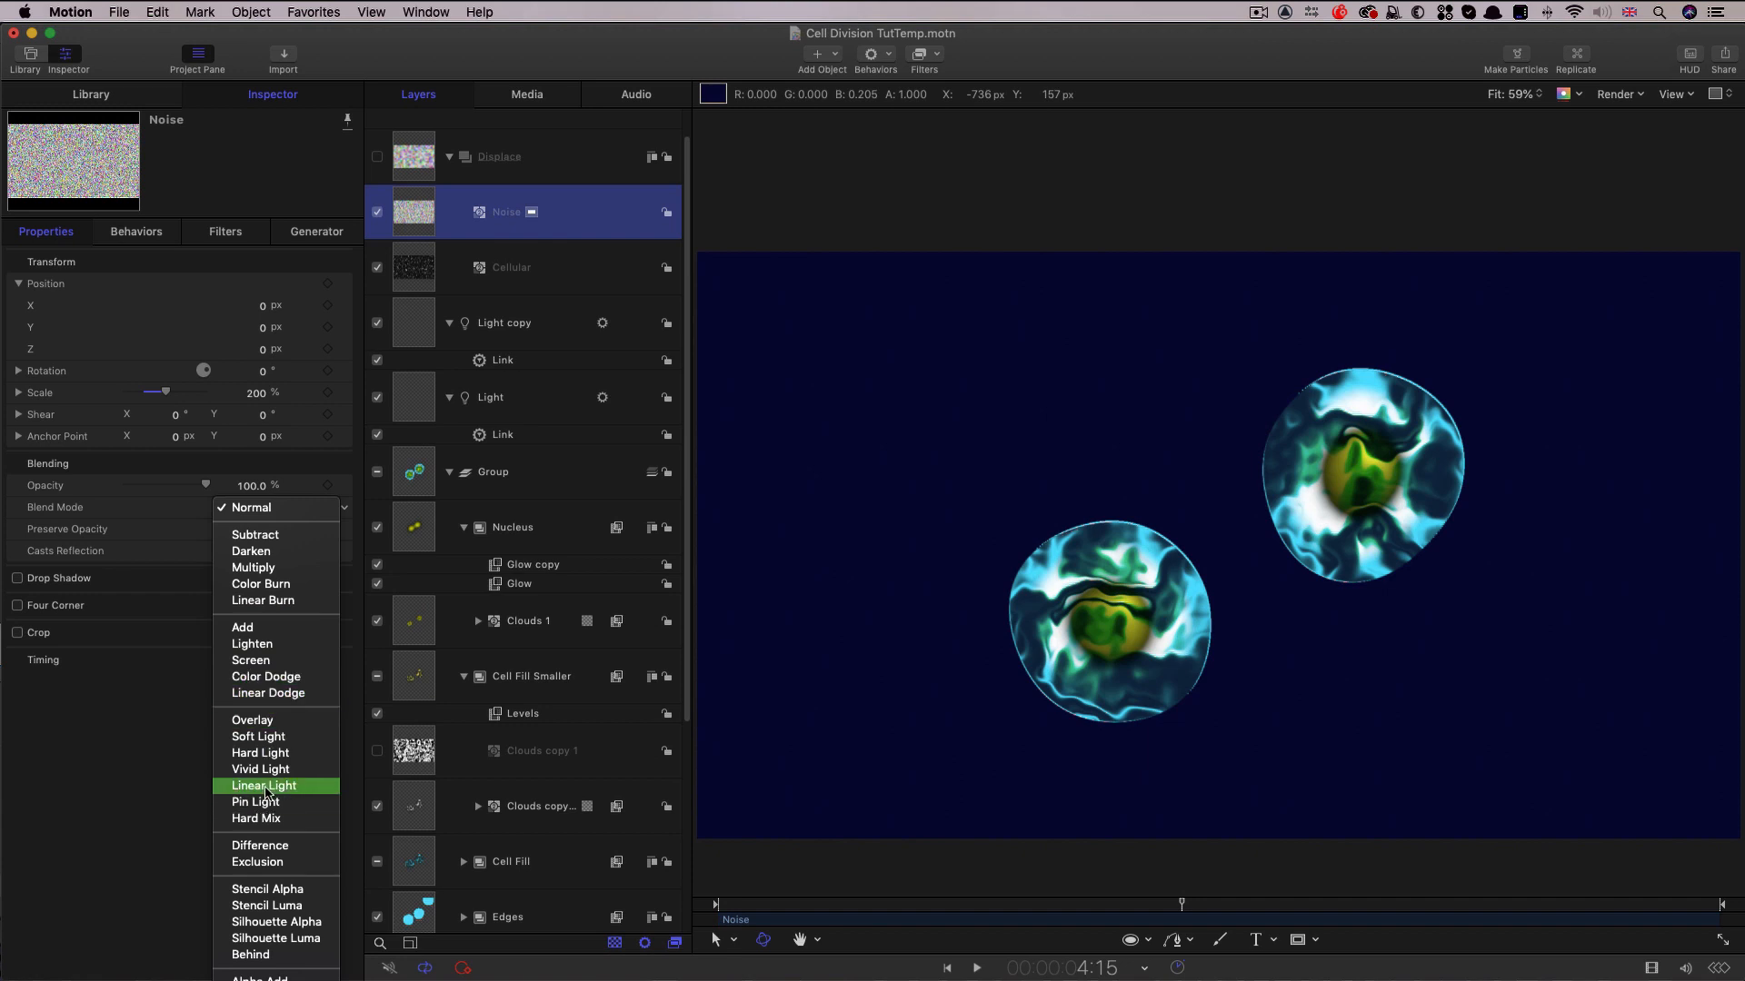
pyautogui.click(263, 722)
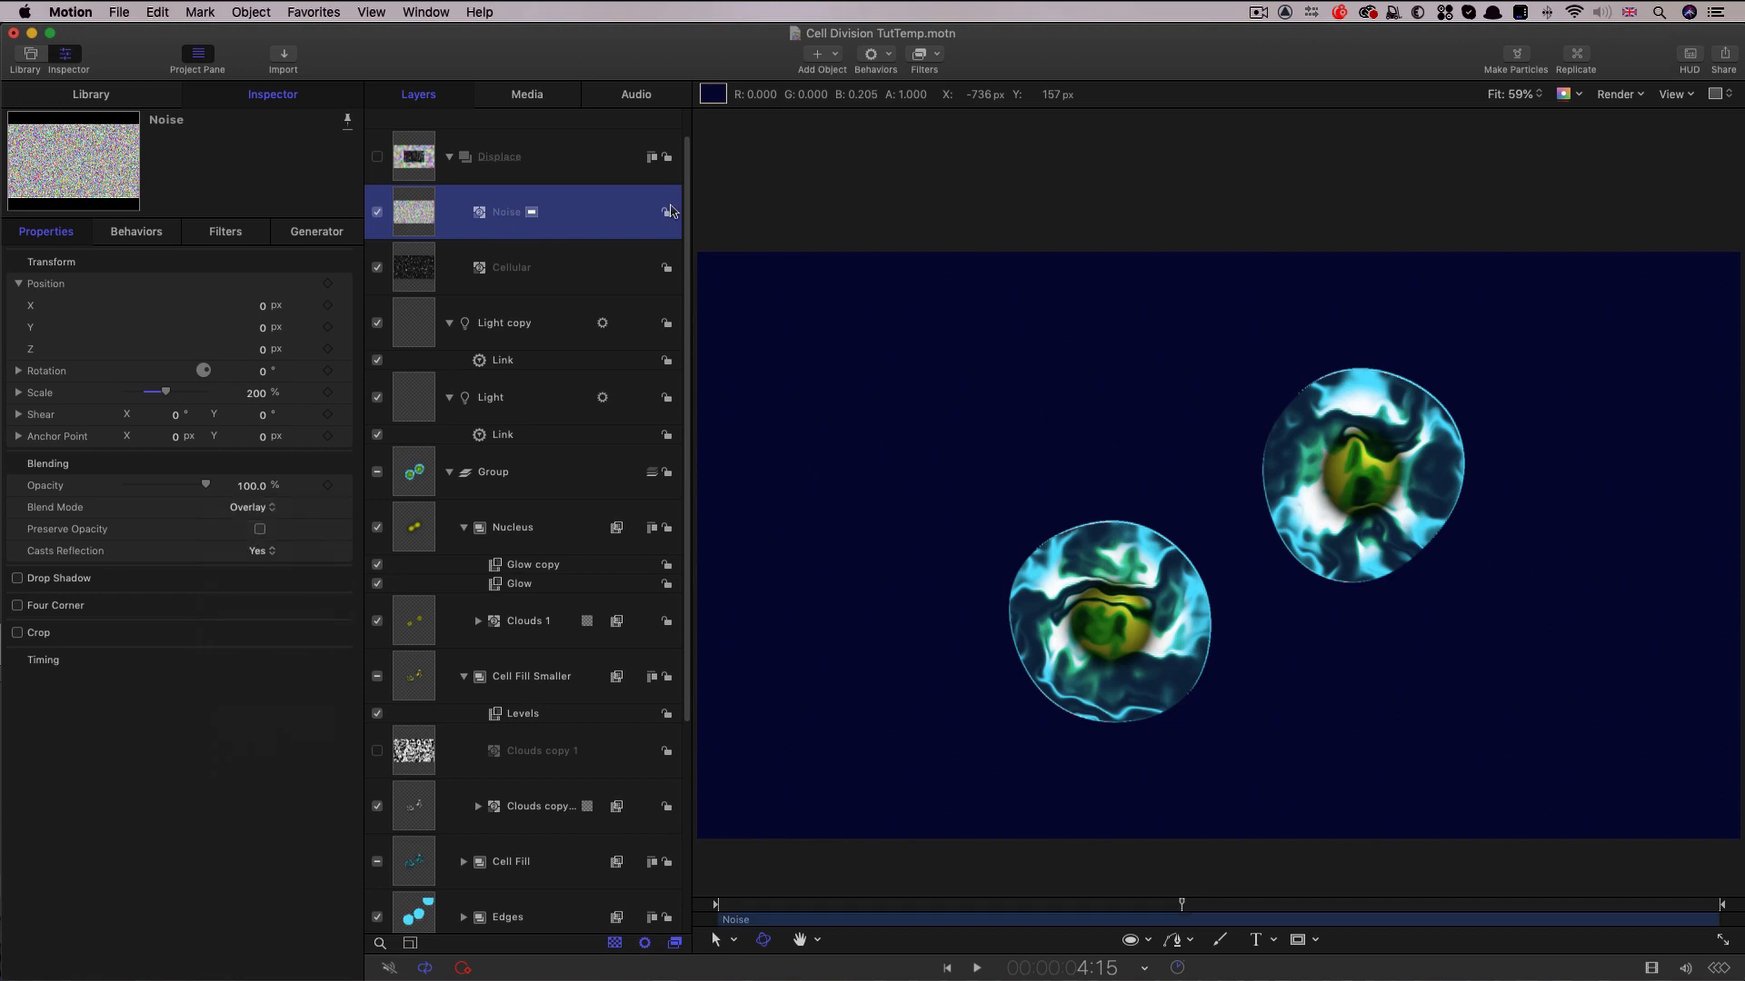
# Add a Bump Map distortion filter to the Nucleus group.
pyautogui.click(413, 531)
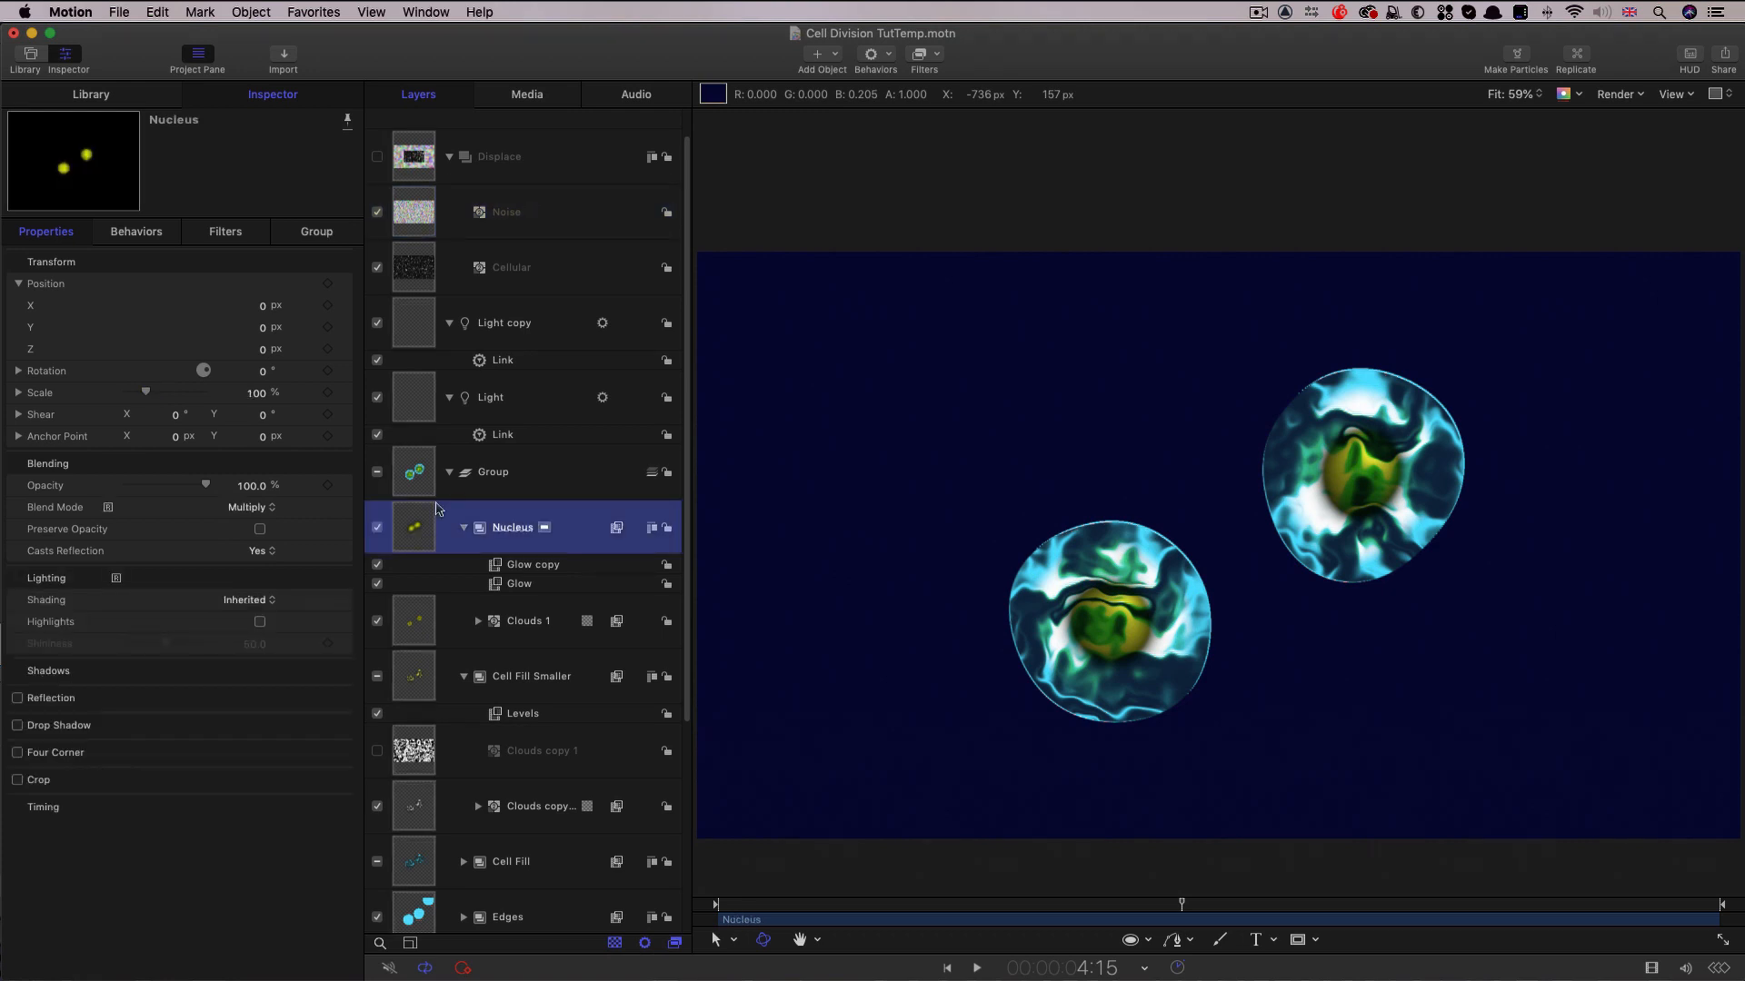
pyautogui.click(935, 55)
pyautogui.moveTo(943, 136)
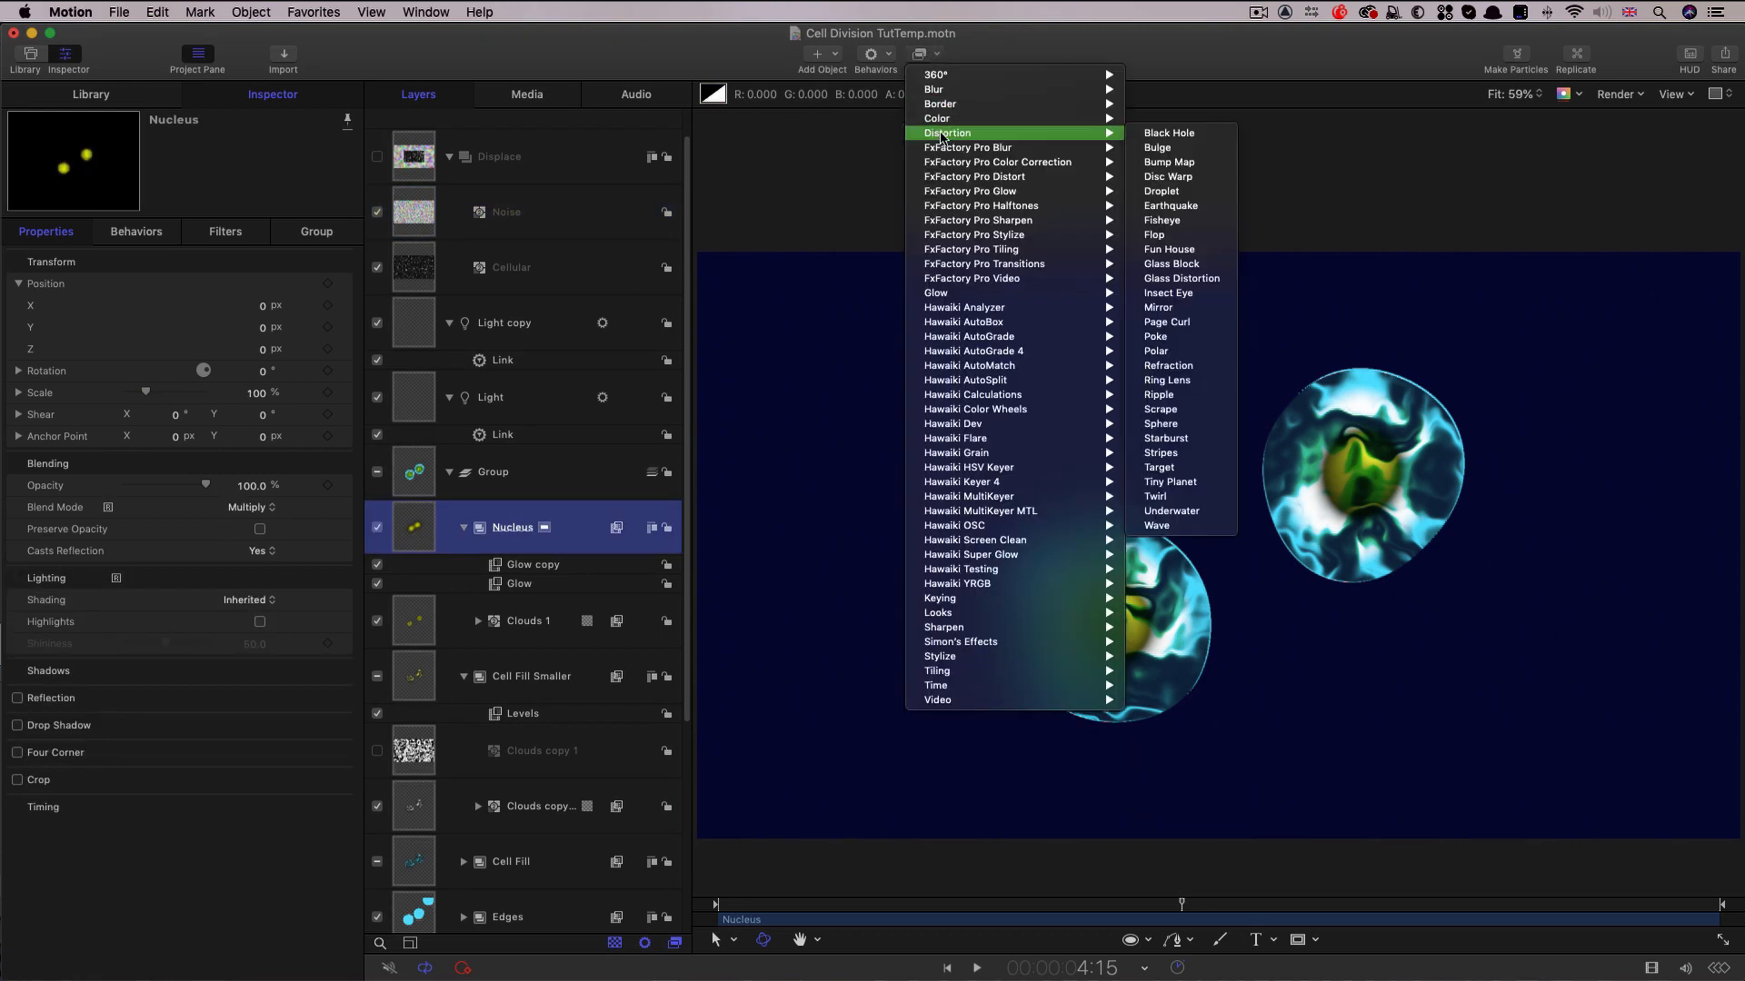
pyautogui.click(1170, 163)
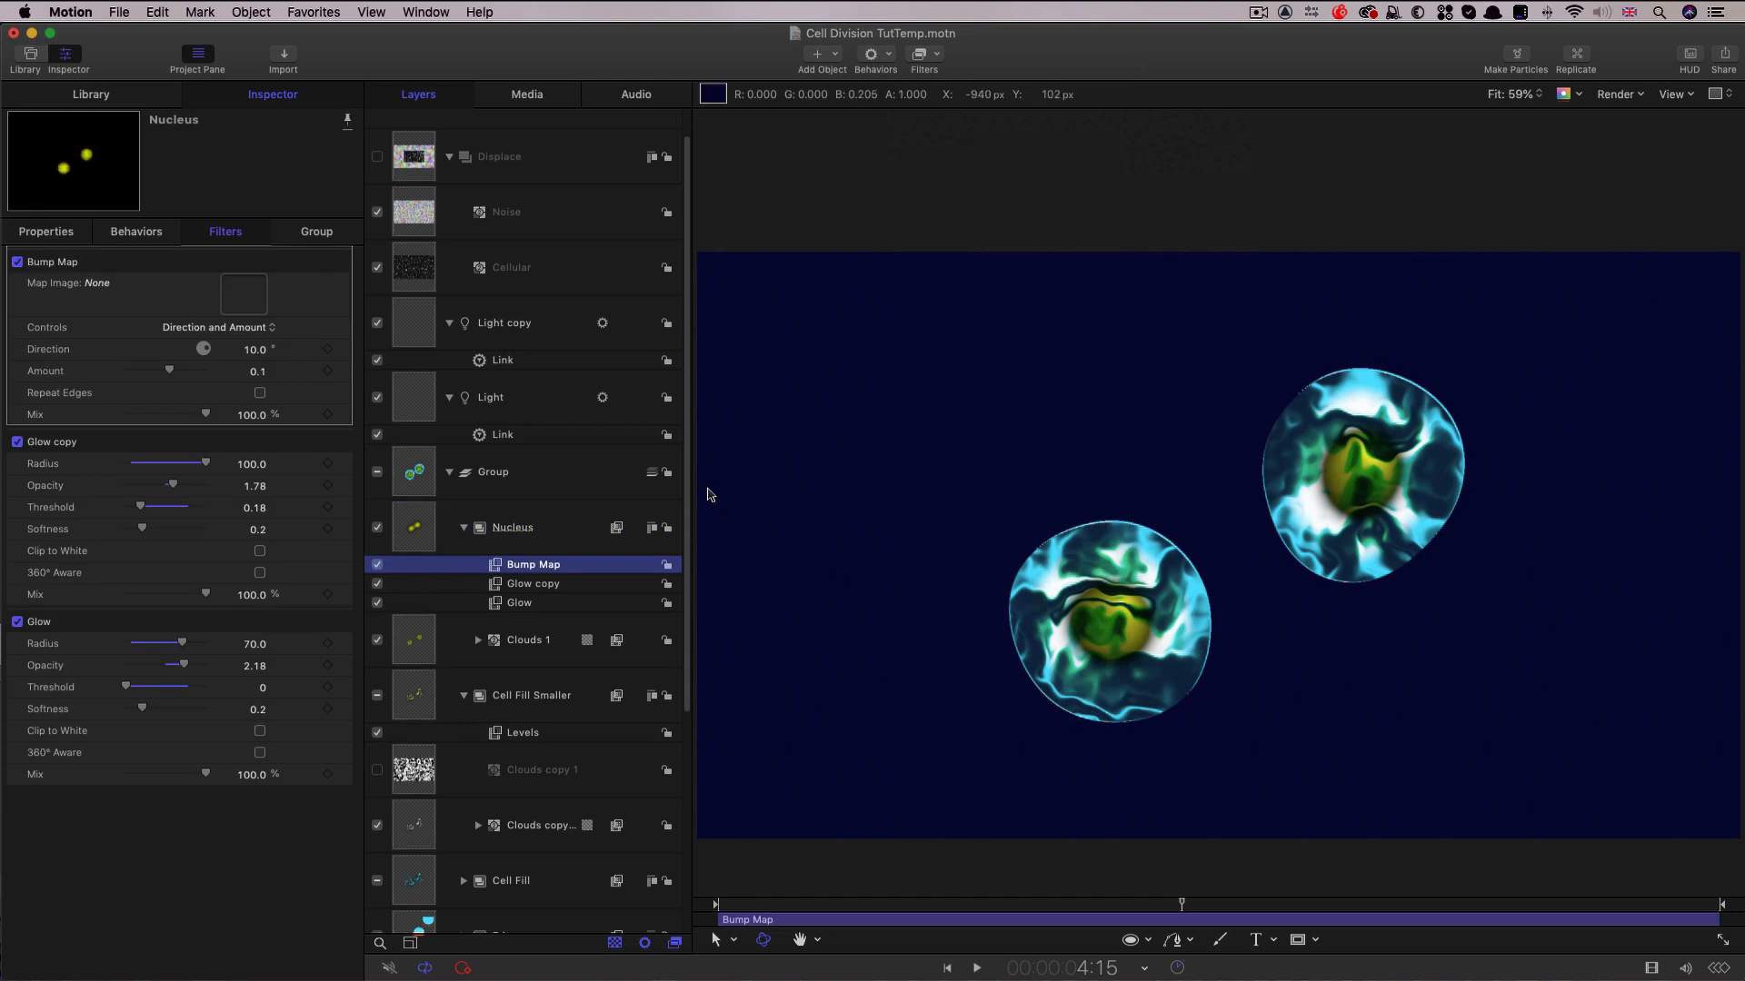
# Move the Nucleus group's Bump Map below both Glow filters and use the Displace group as its map image.
pyautogui.press('super+bracketleft')
pyautogui.press('super+bracketleft')
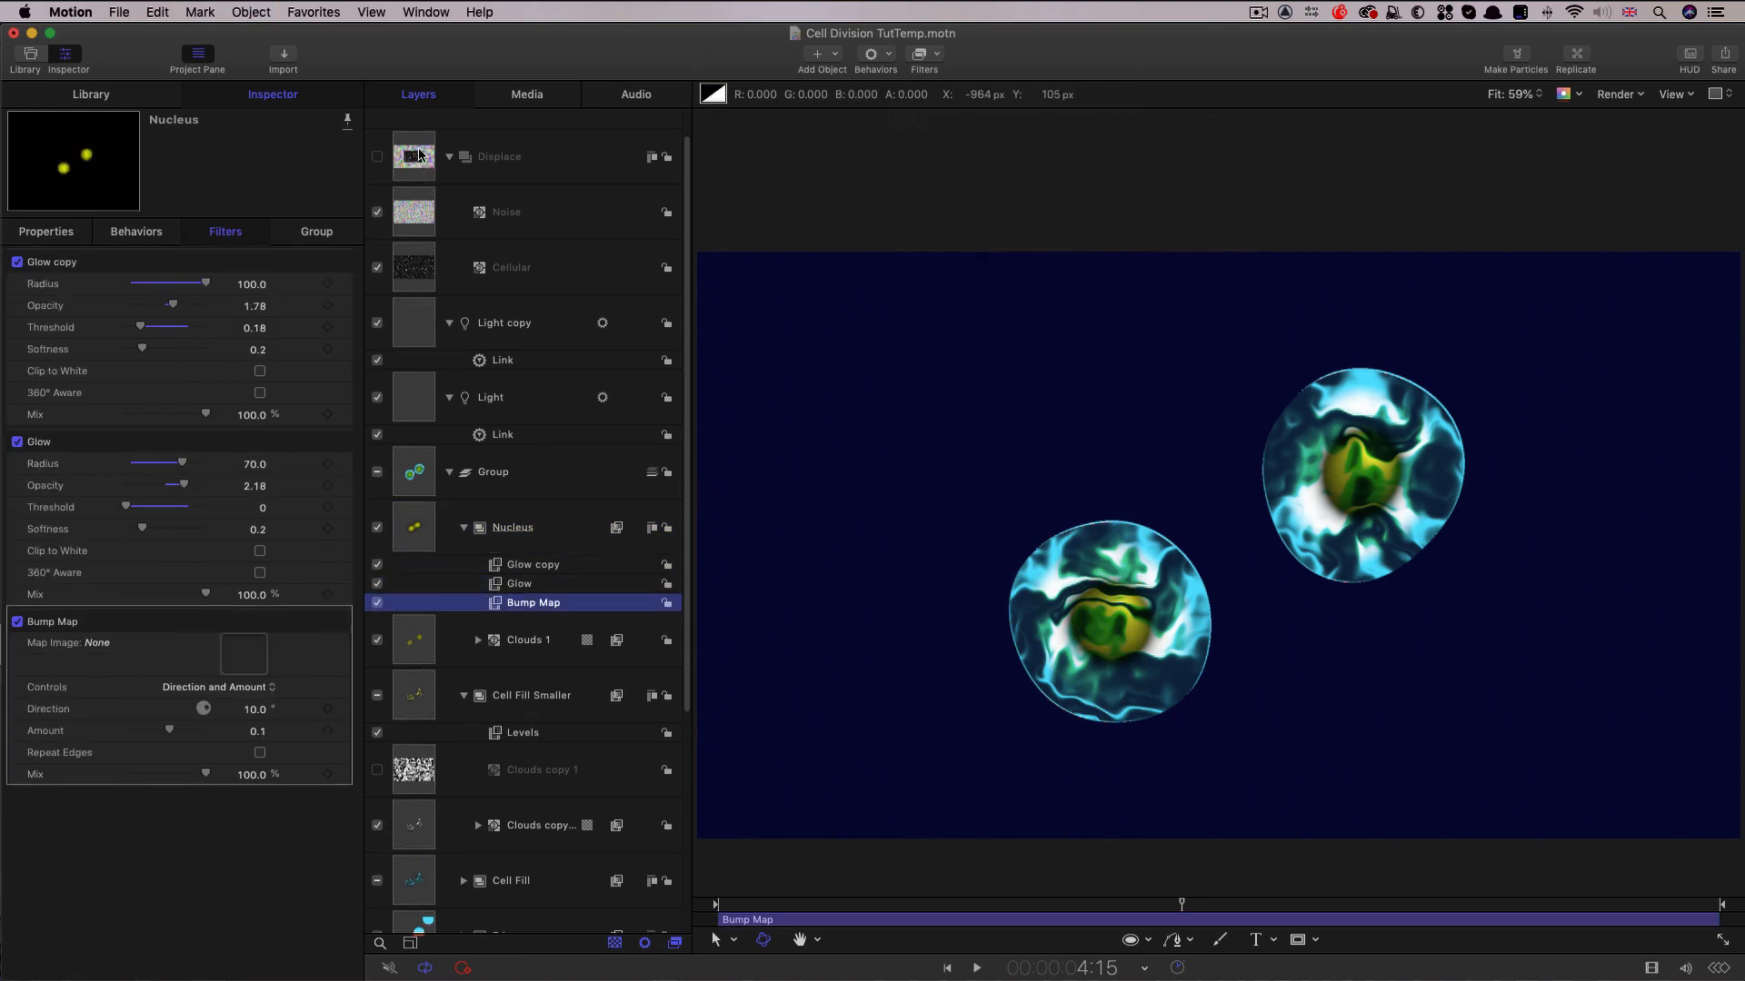
pyautogui.moveTo(418, 155); pyautogui.dragTo(234, 656)
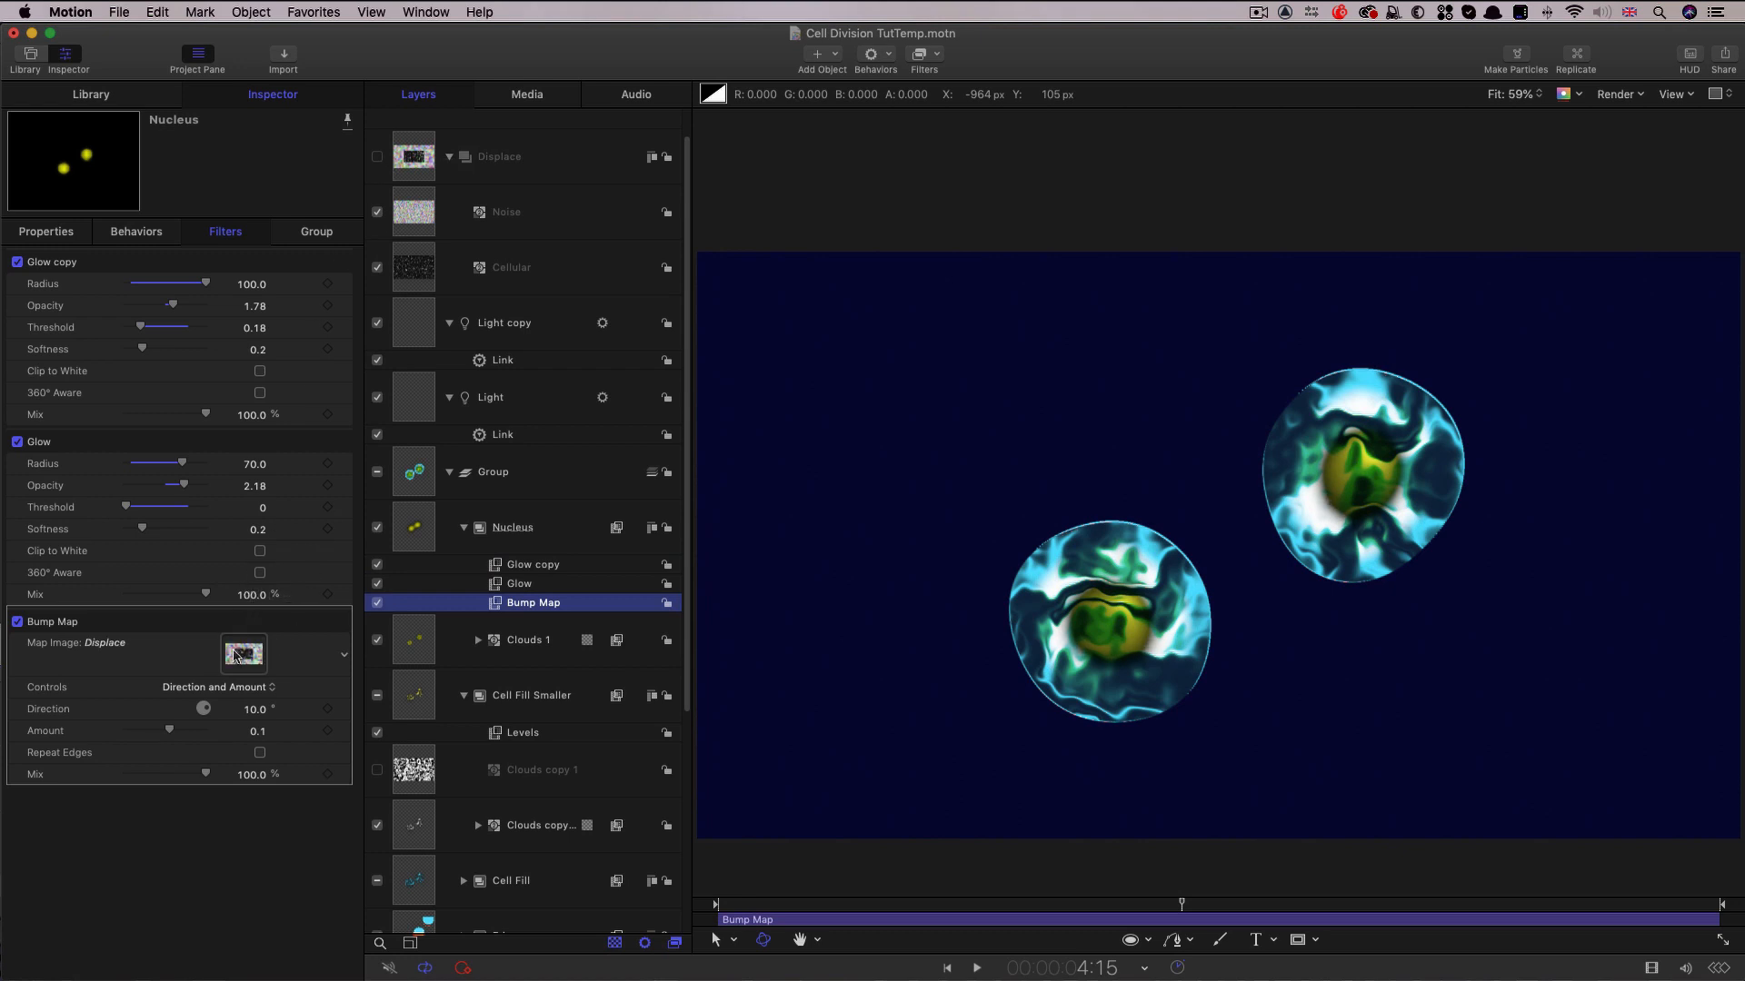
# Set the Nucleus Bump Map's amount to 0.2 and play back the animation.
pyautogui.click(262, 733)
pyautogui.press('BackSpace')
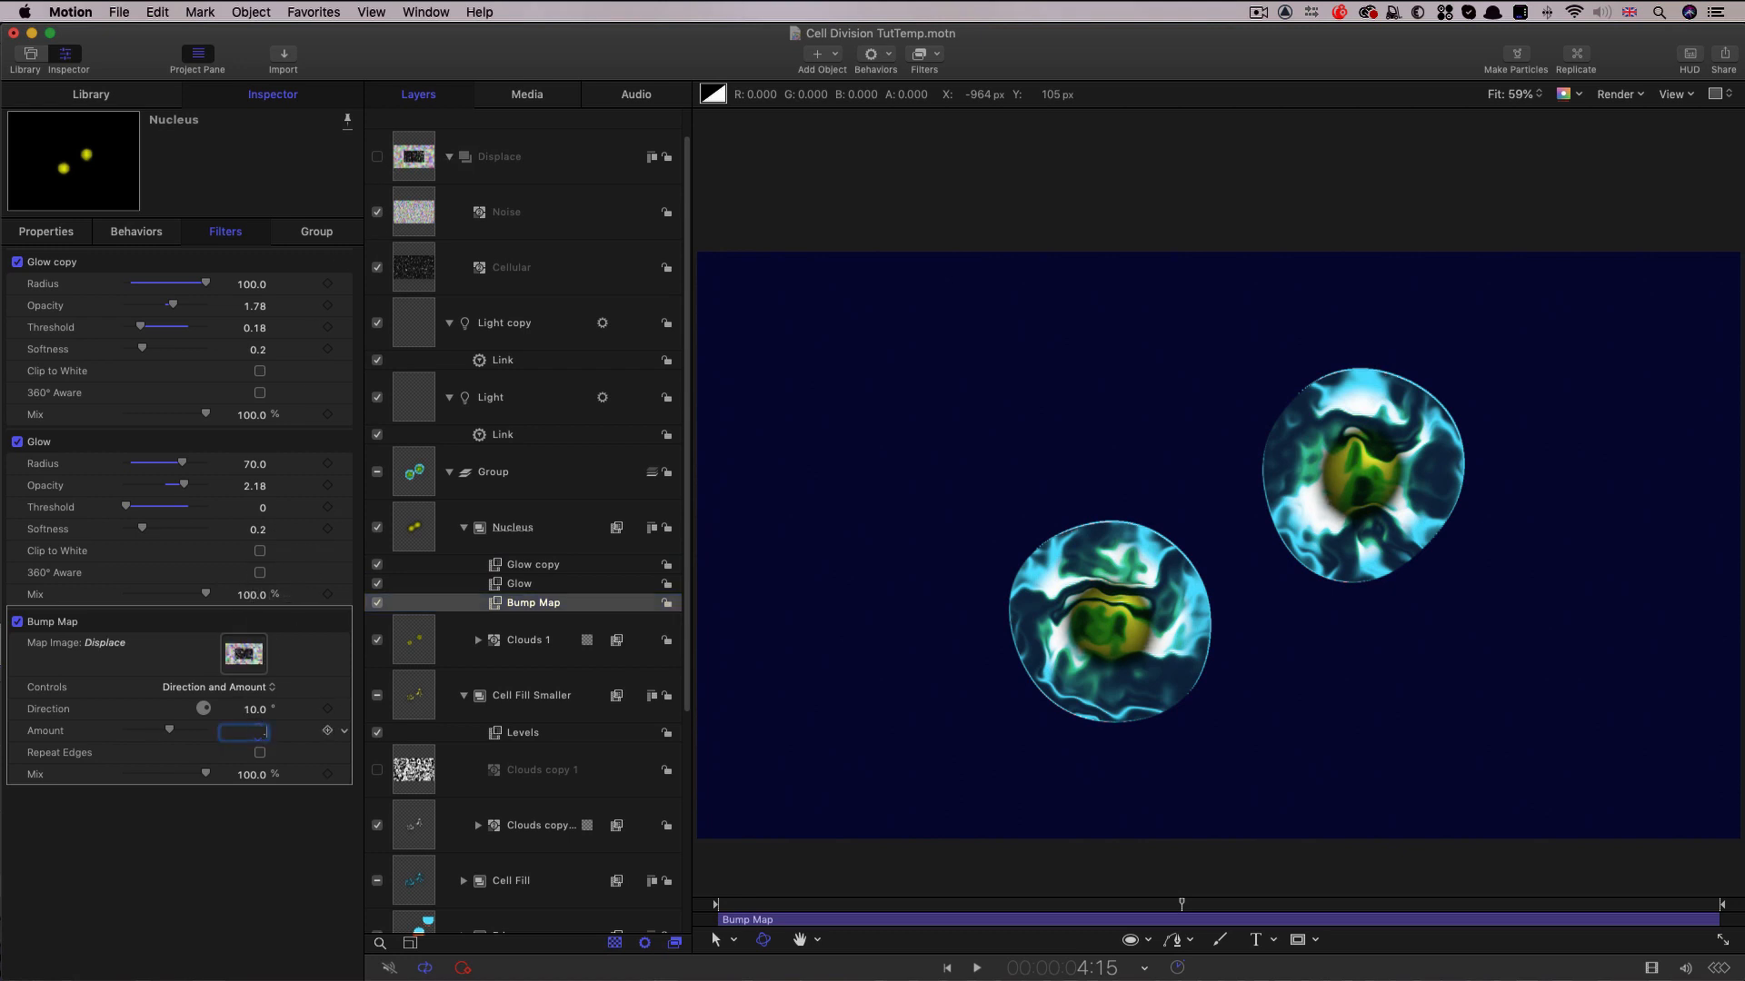
pyautogui.write('0.2')
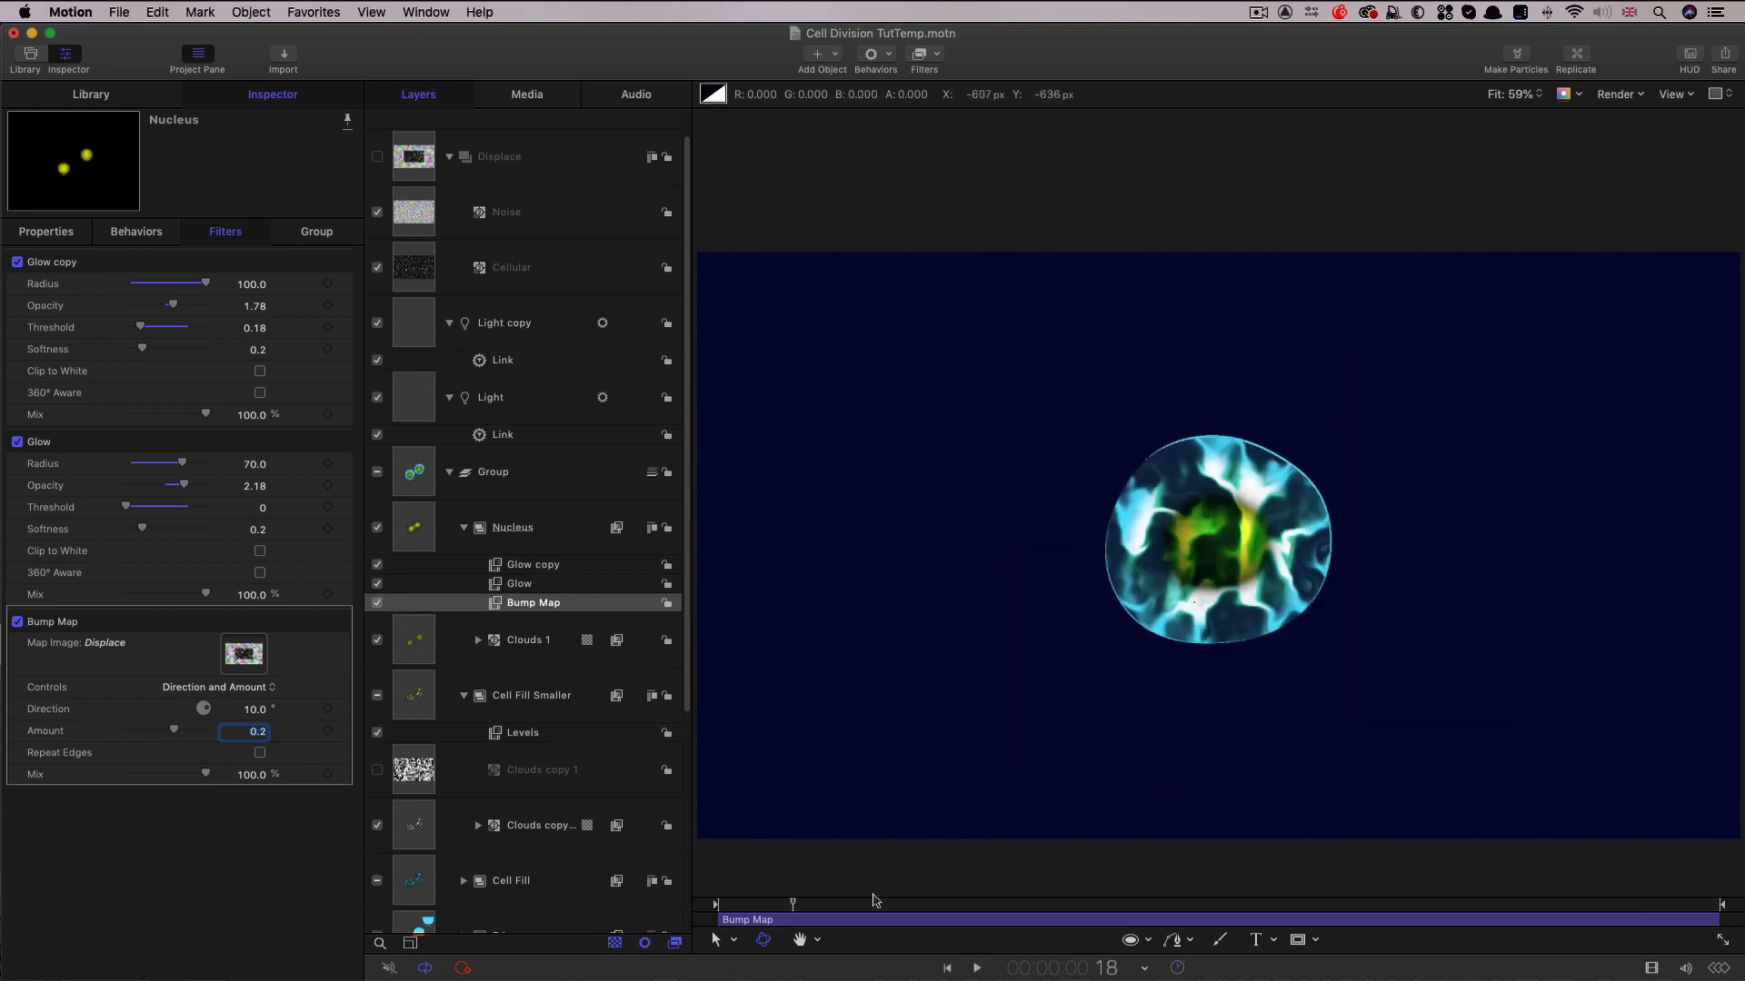
pyautogui.press('space')
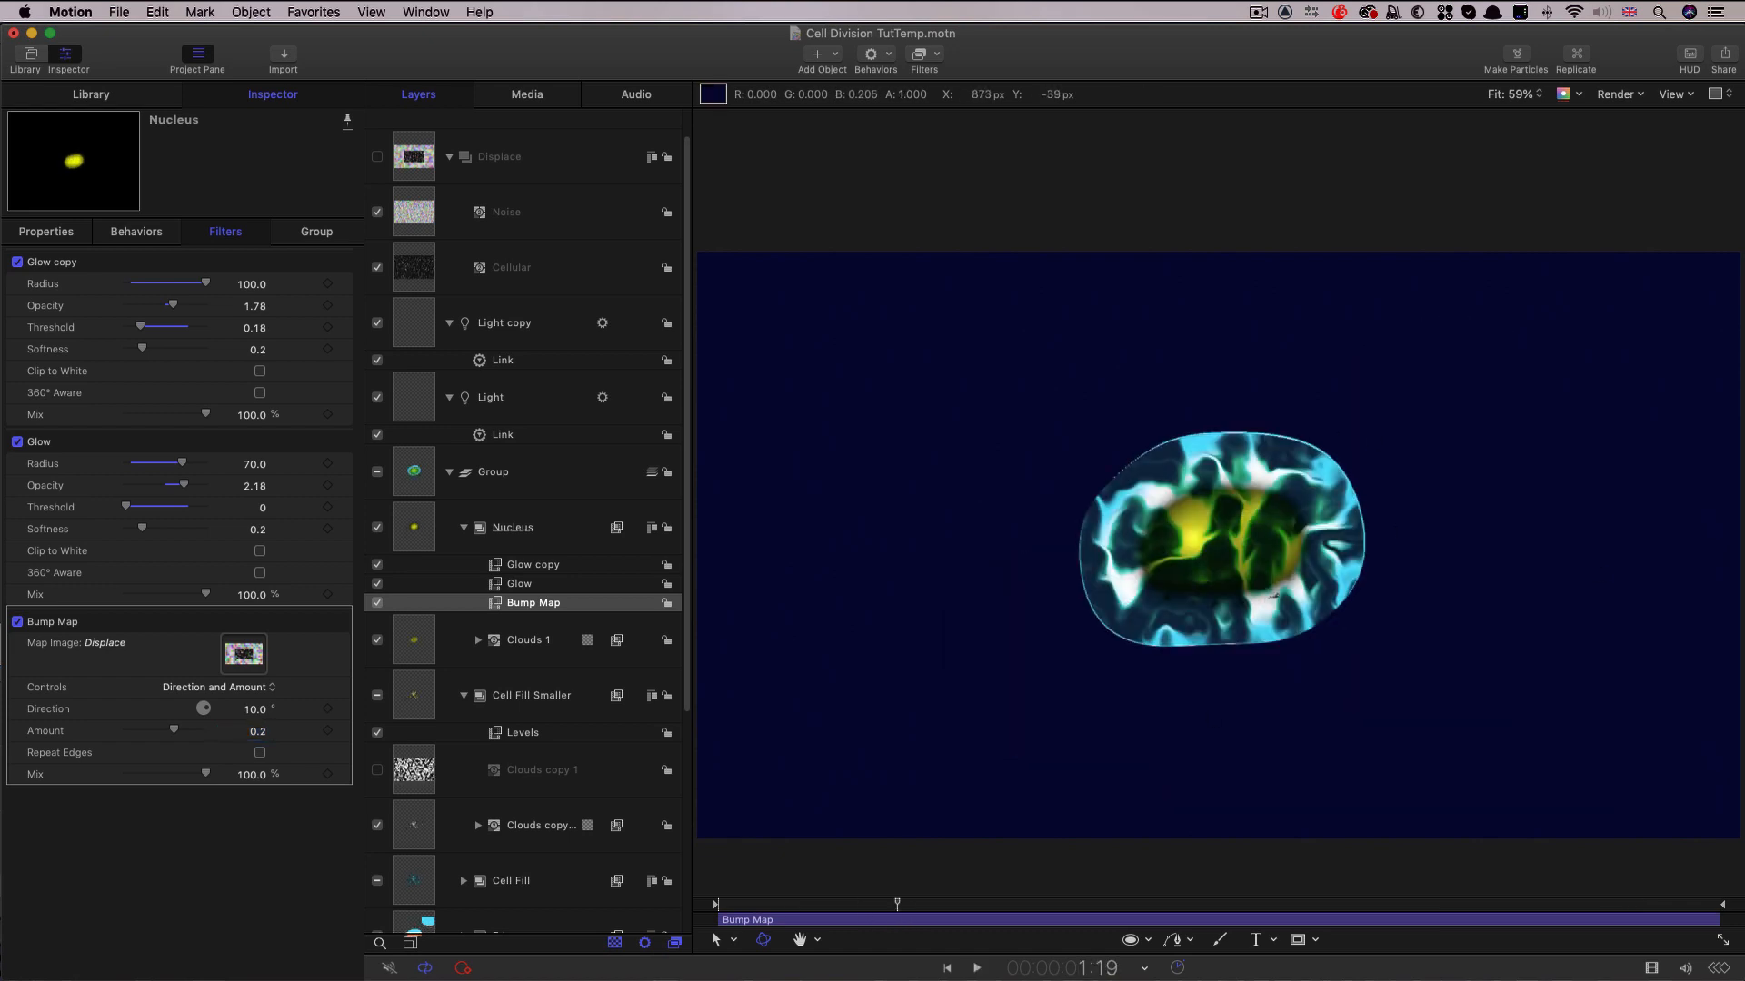
# Add a Bump Map distortion filter to the Cell Fill Smaller group with the Displace group as its map image.
pyautogui.click(463, 527)
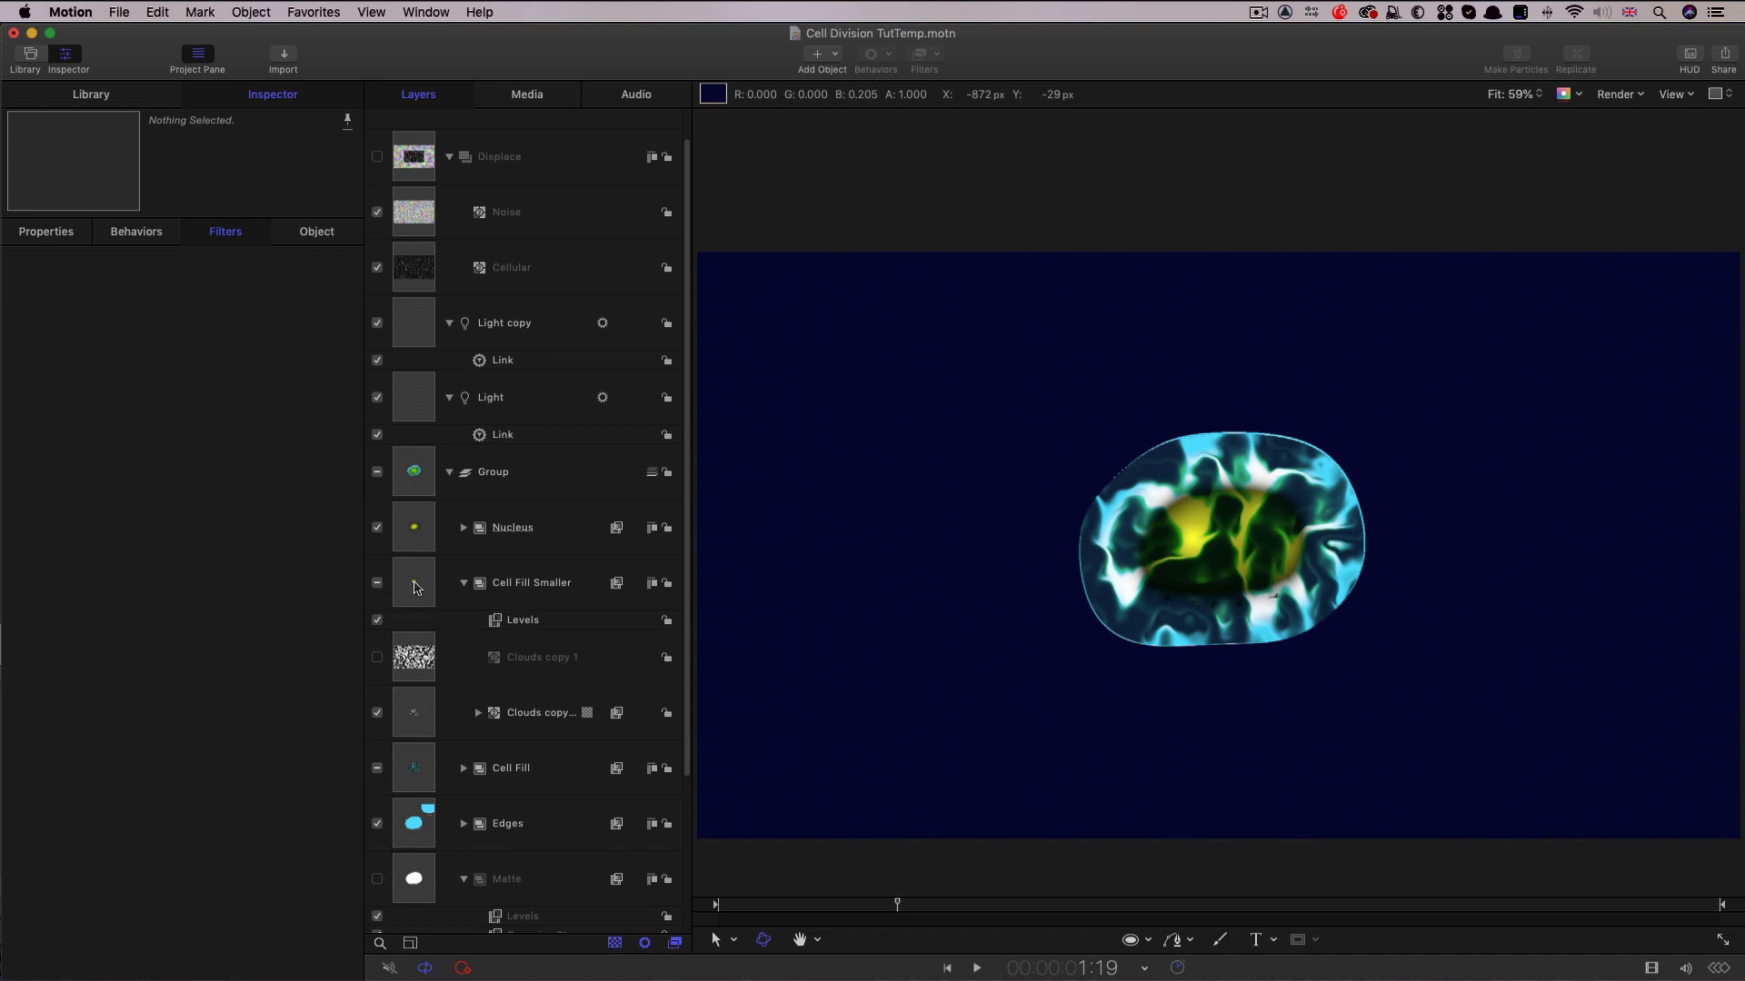
pyautogui.click(415, 588)
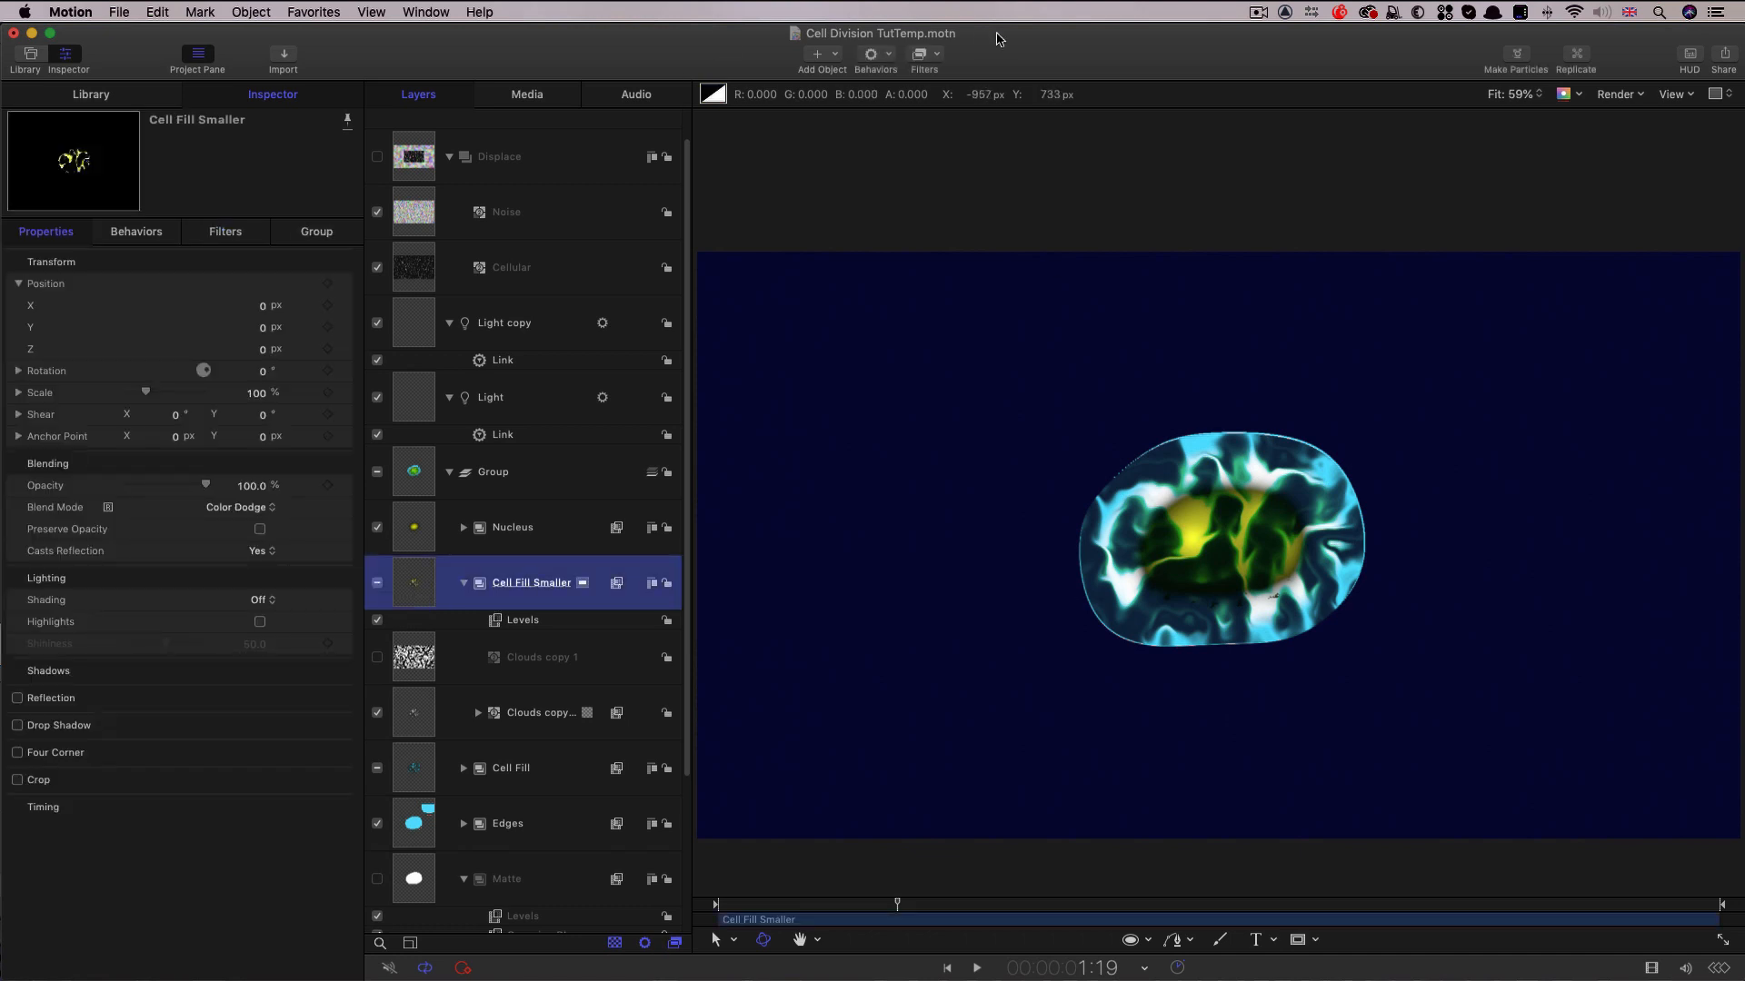
pyautogui.click(936, 55)
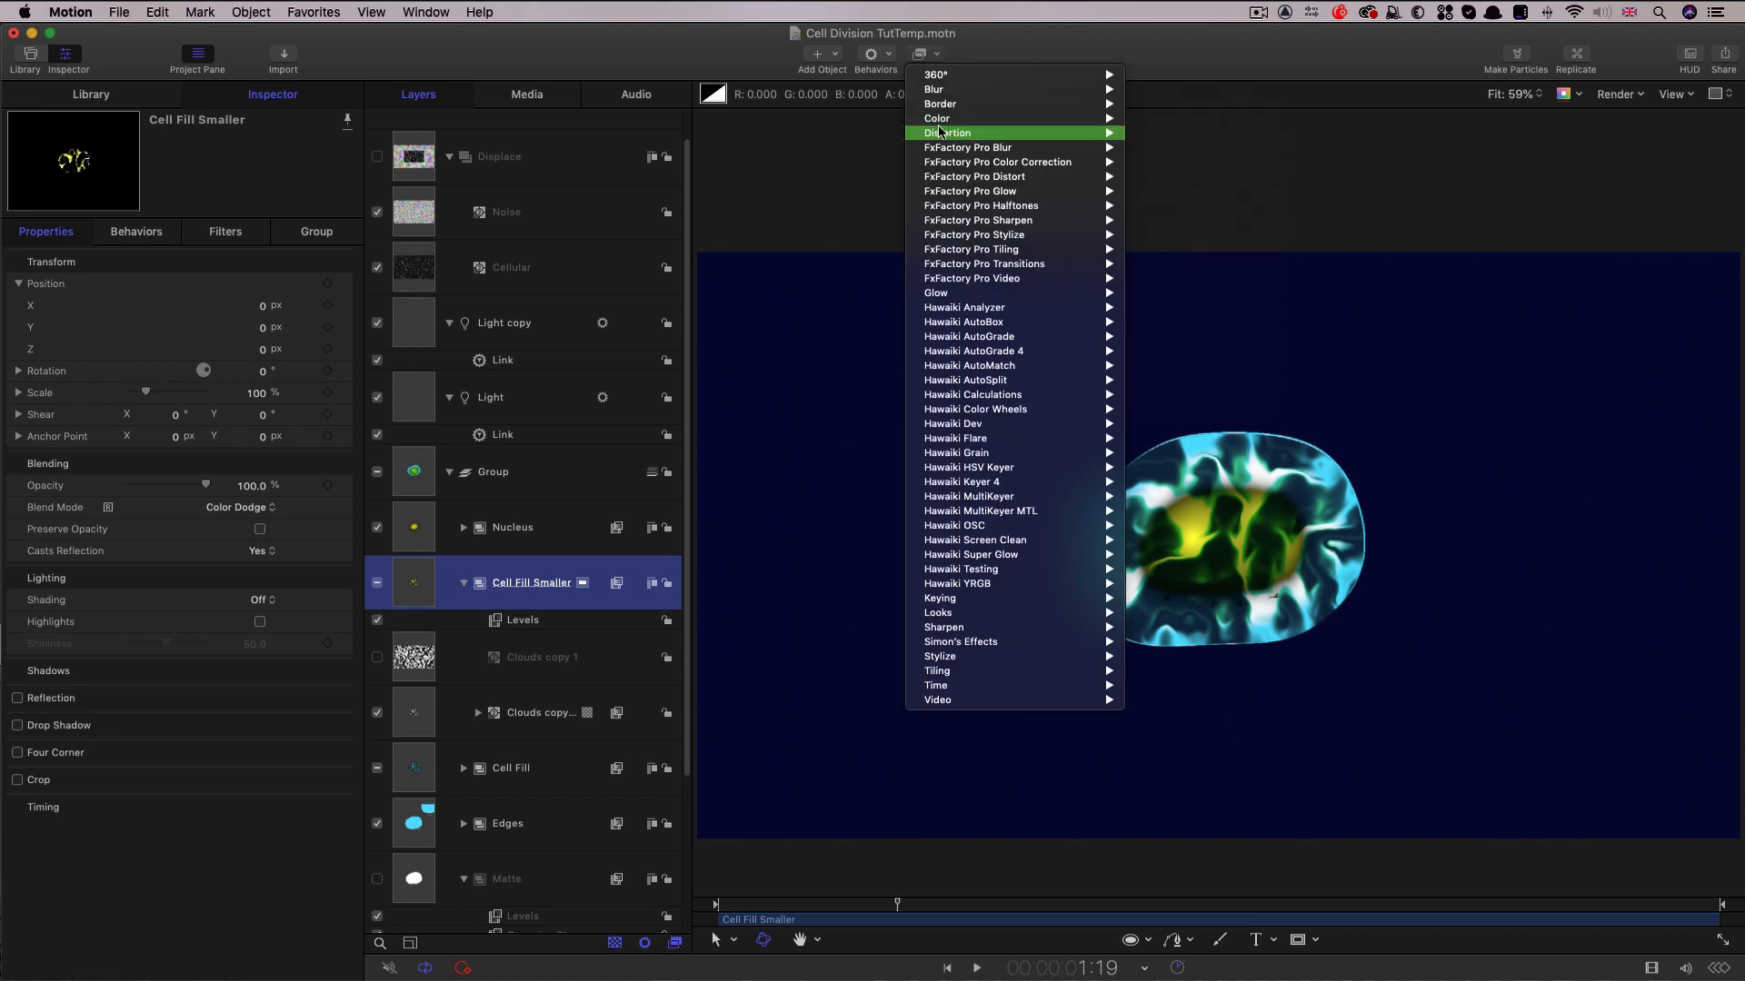
pyautogui.moveTo(940, 133)
pyautogui.click(1169, 161)
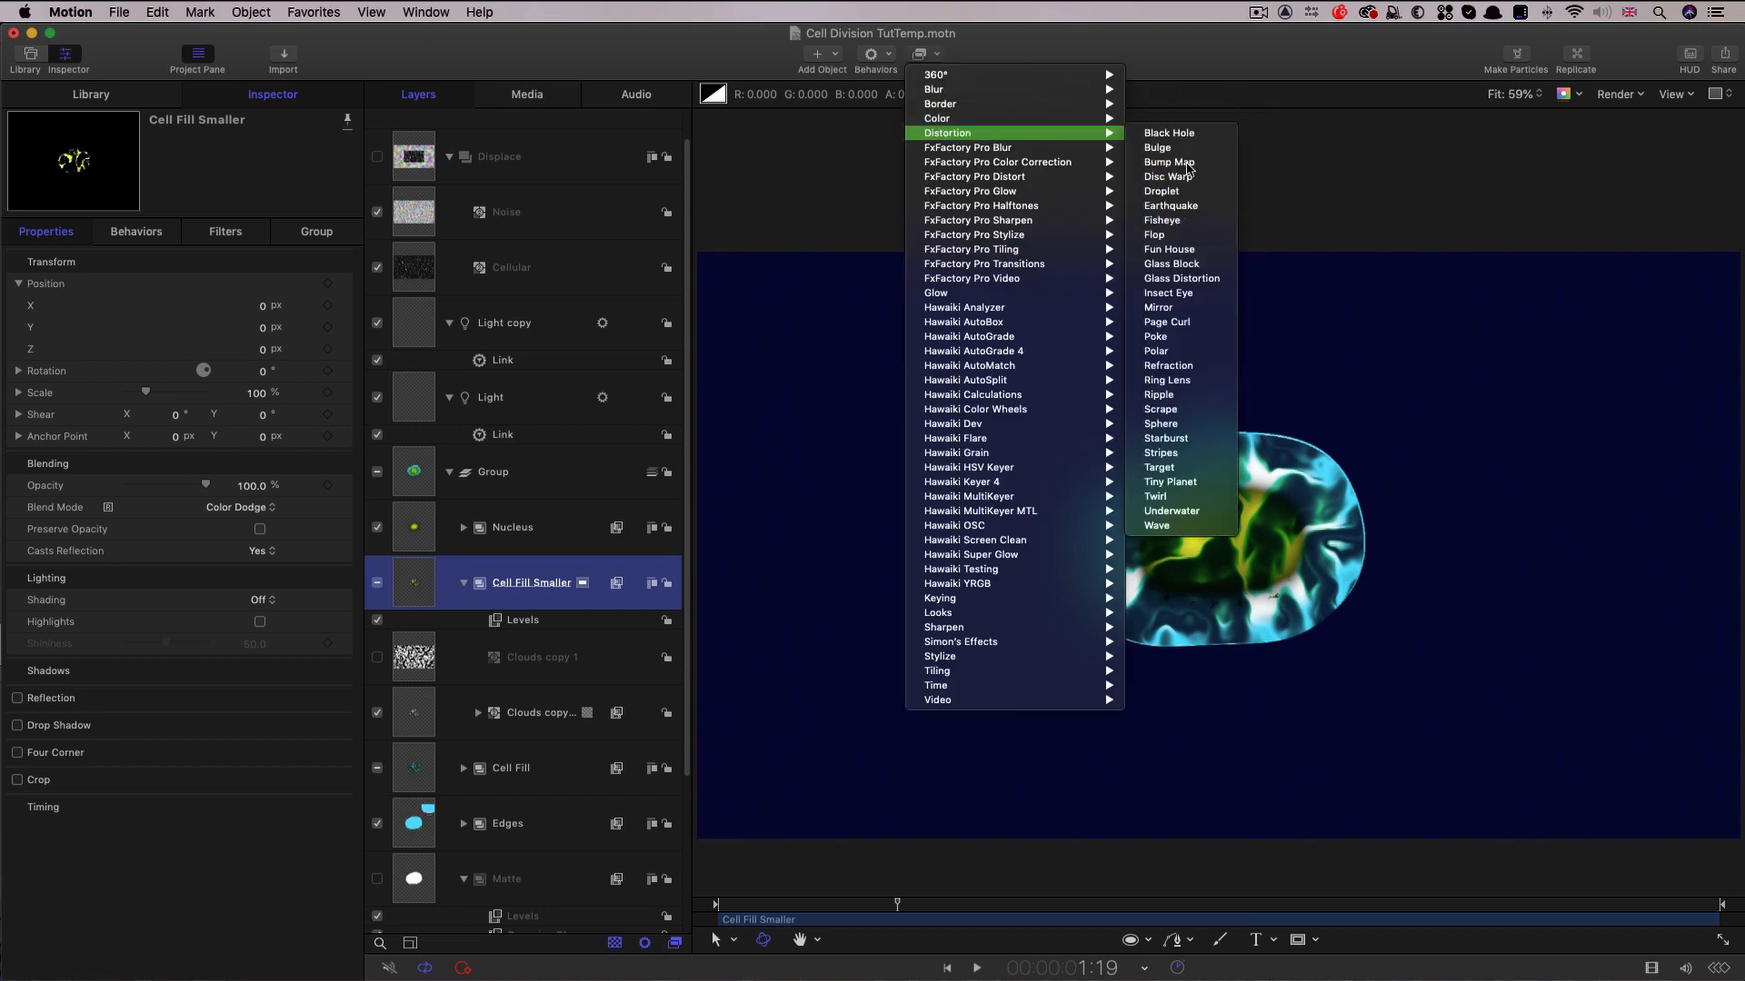
pyautogui.moveTo(436, 160); pyautogui.dragTo(244, 292)
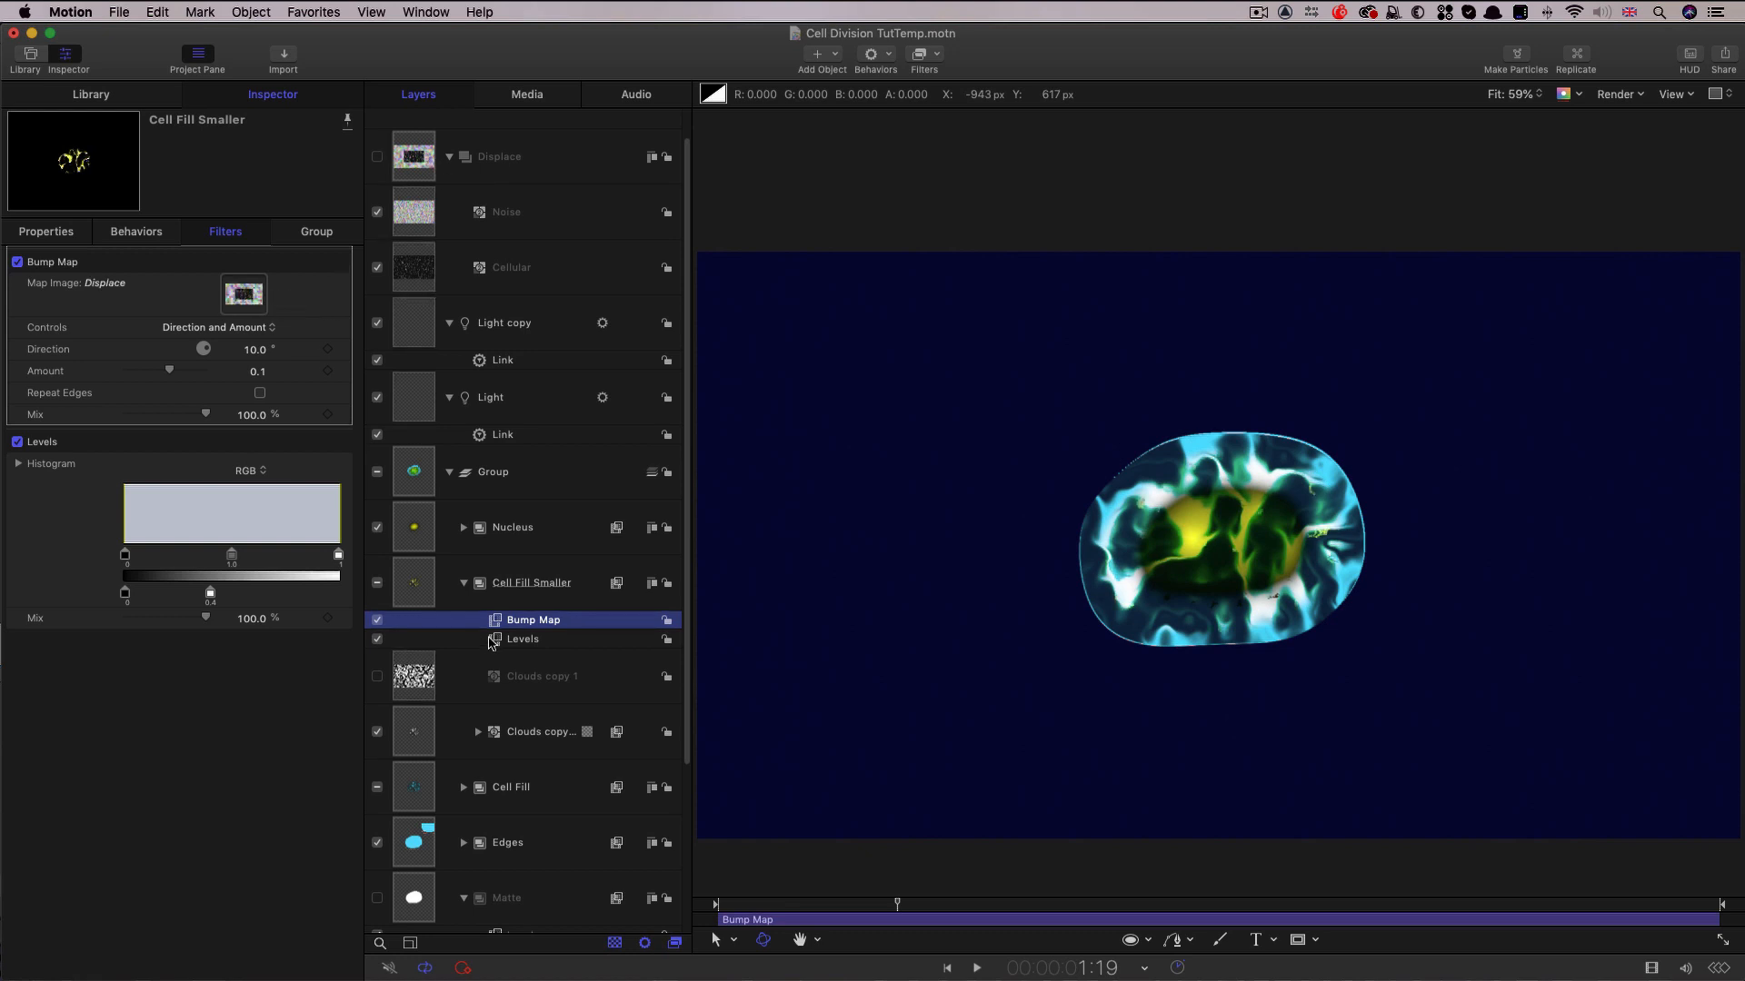
# Set the Cell Fill Smaller Bump Map's direction to -45° and amount to -0.2, and play back the animation.
pyautogui.hotkey('alt', 'z')
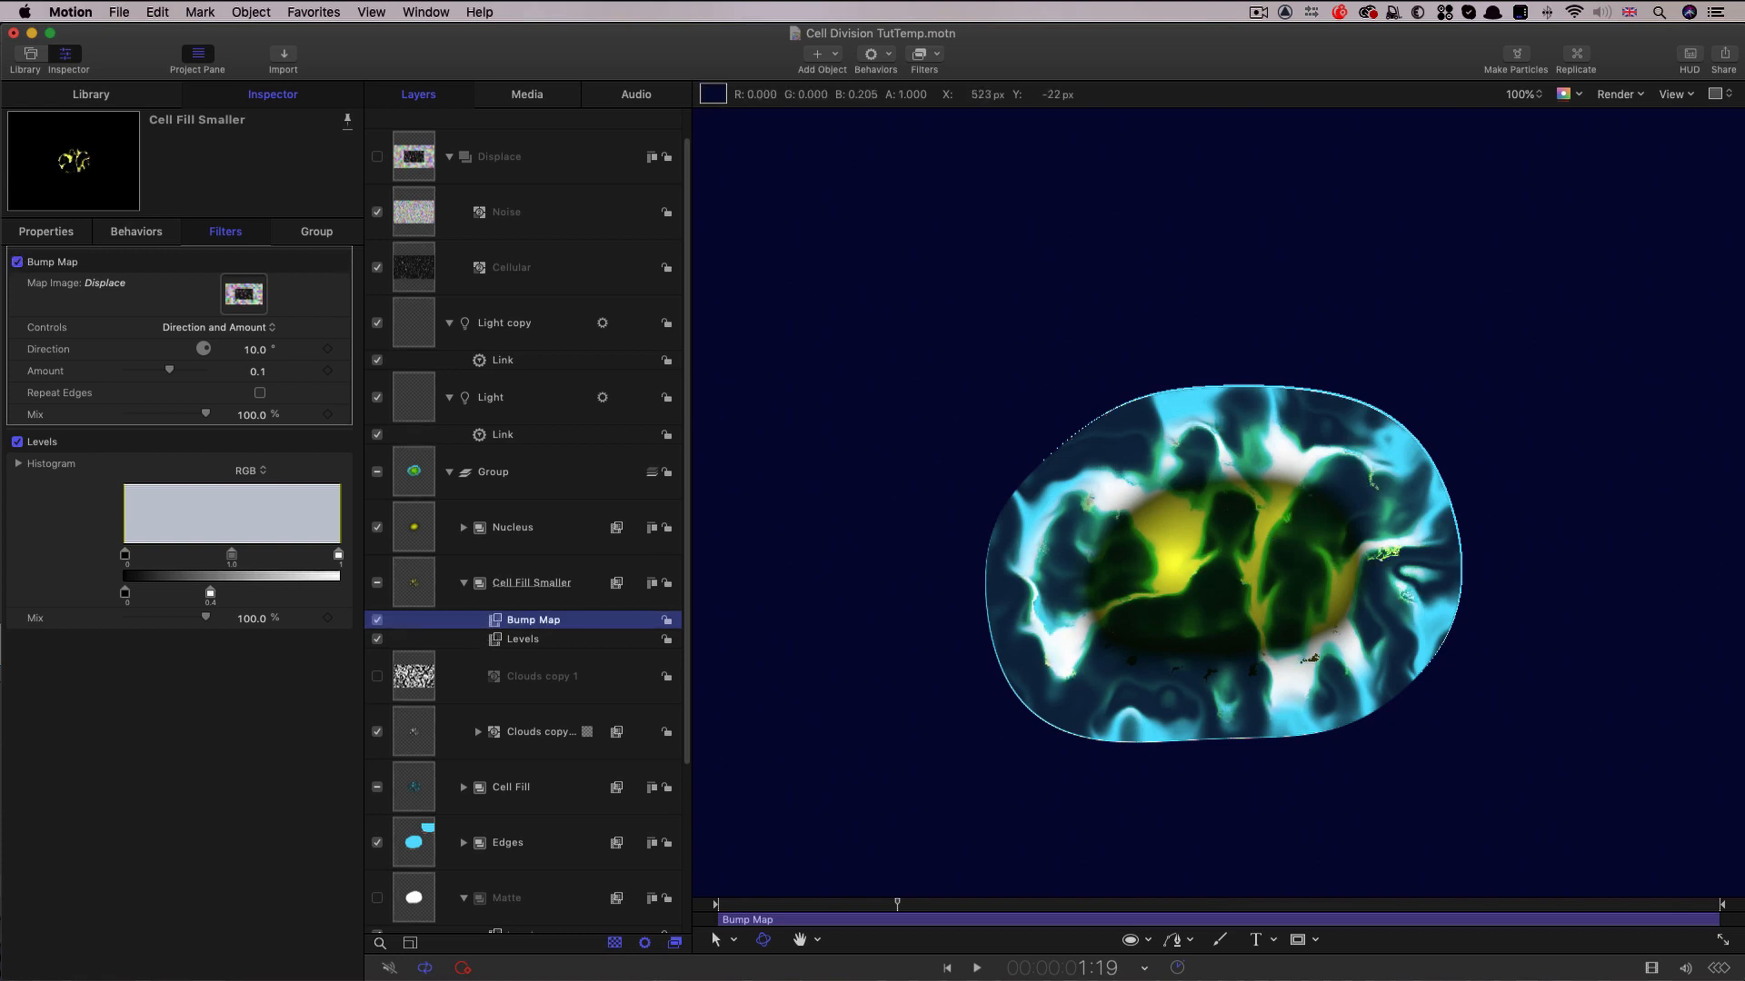
pyautogui.click(256, 349)
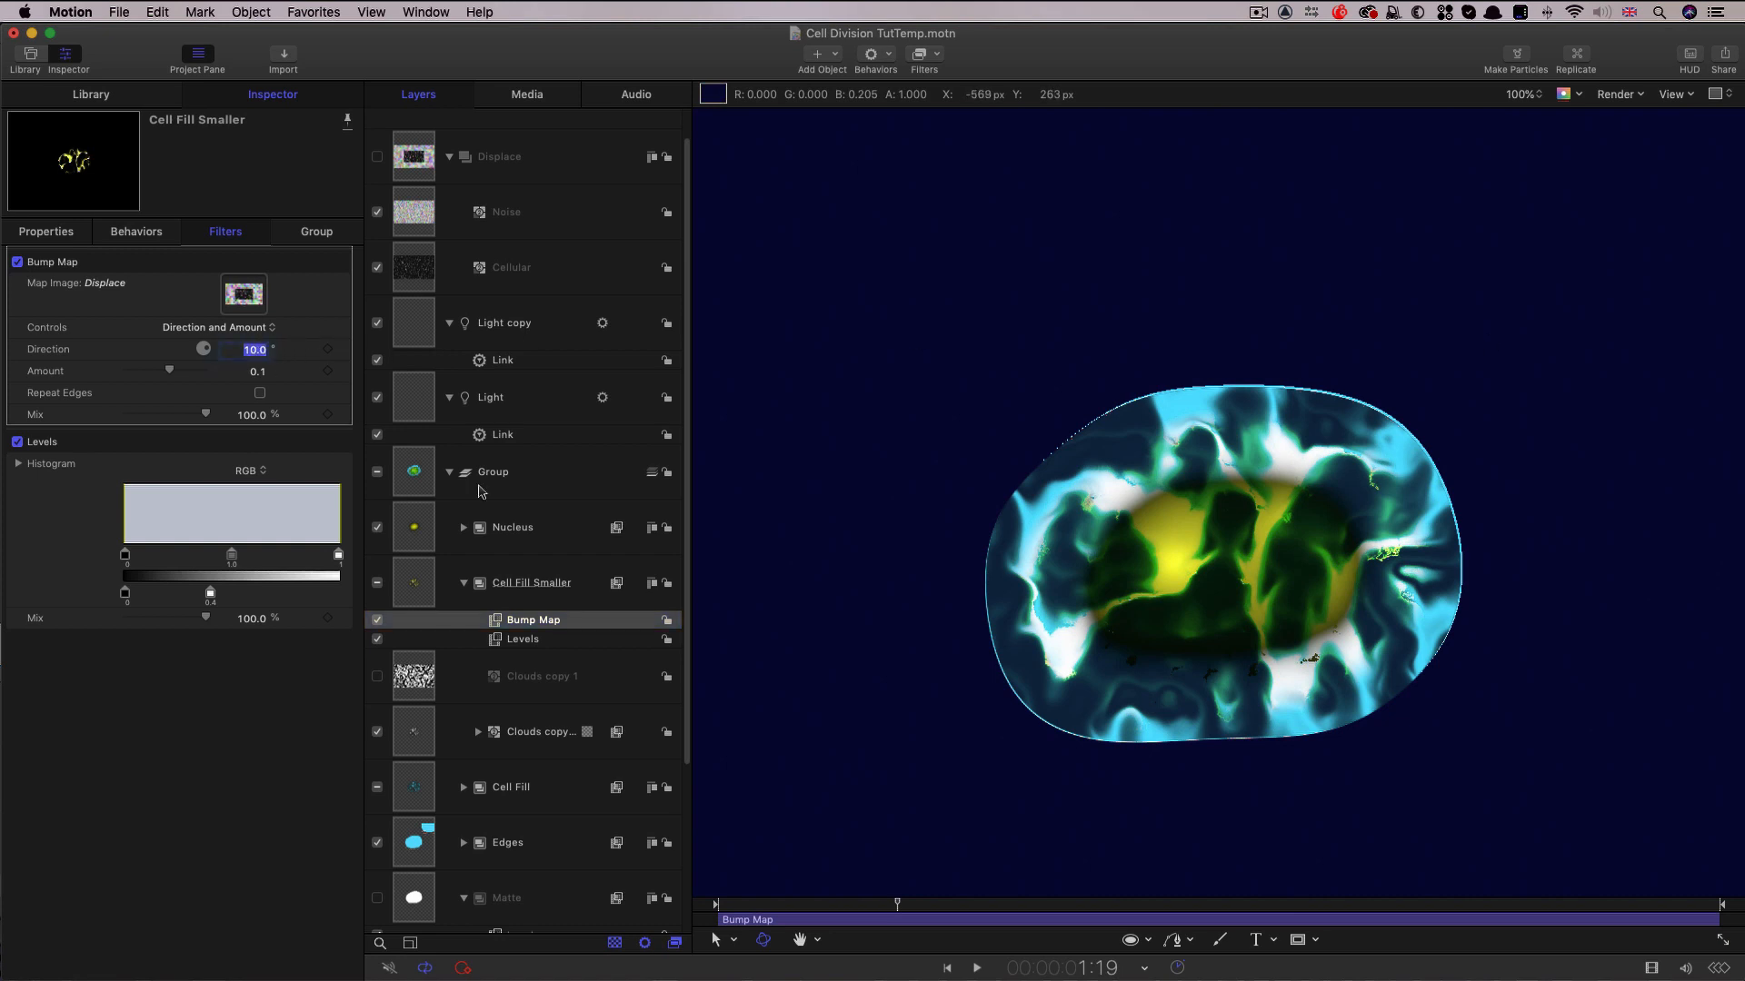
pyautogui.write('-45')
pyautogui.press('Tab')
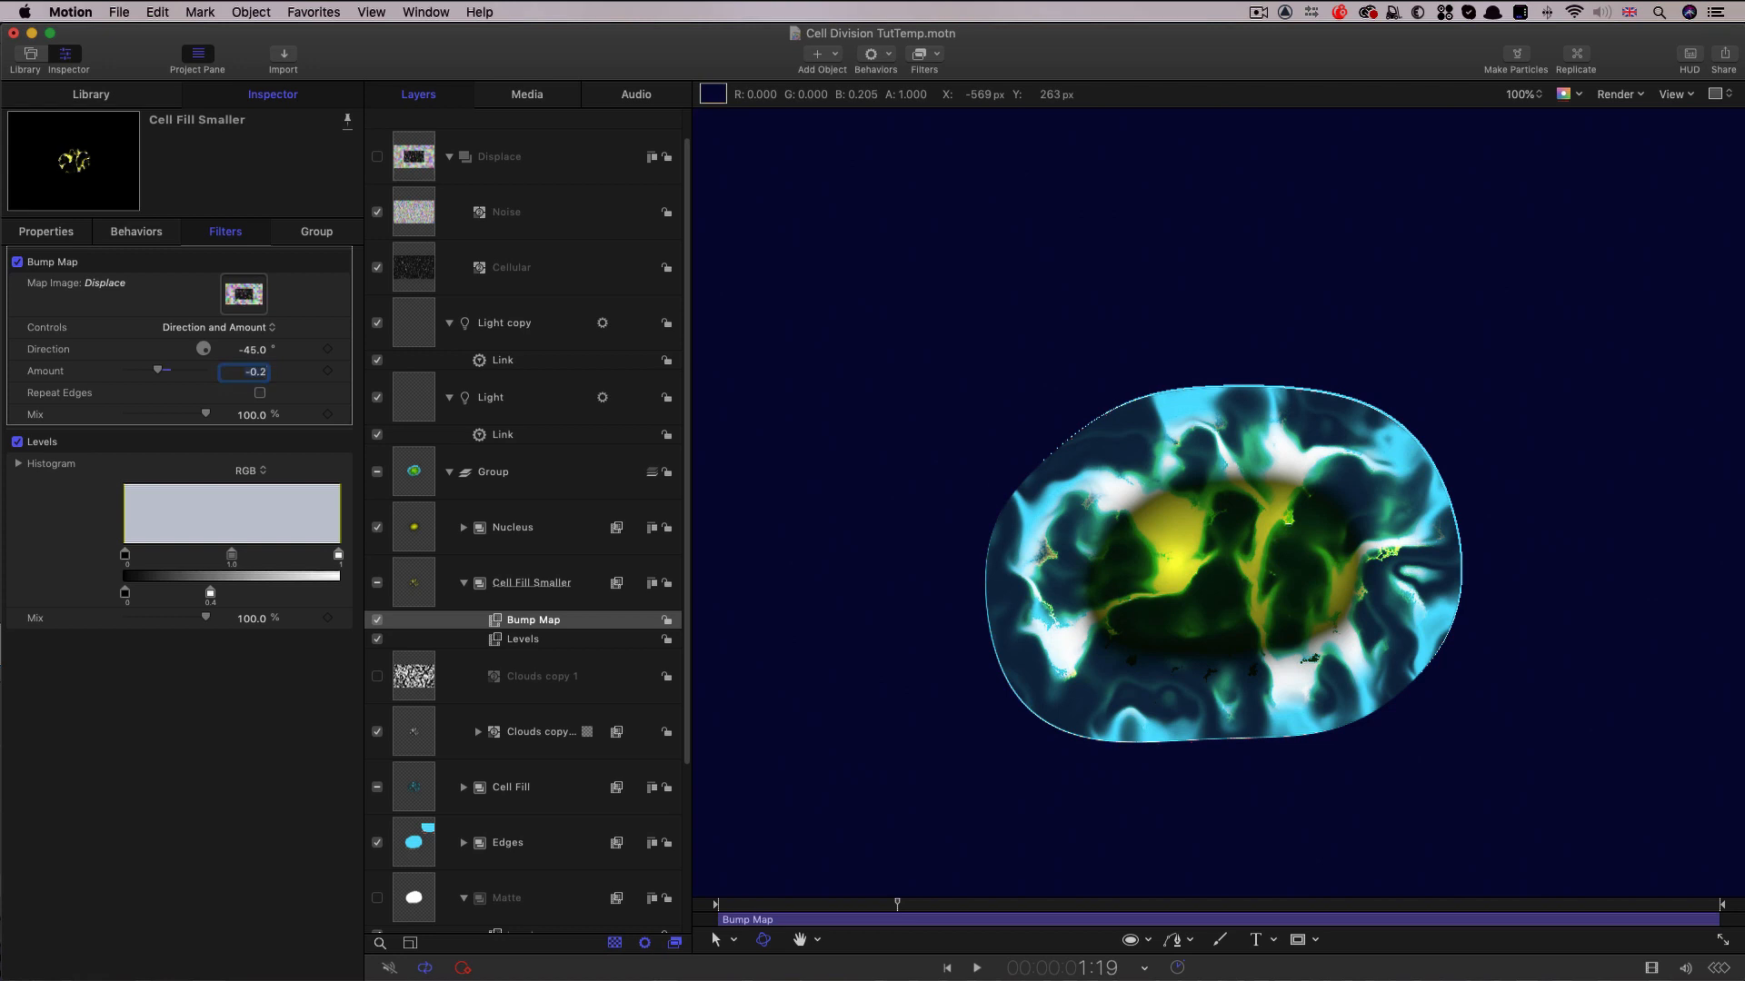
pyautogui.press('space')
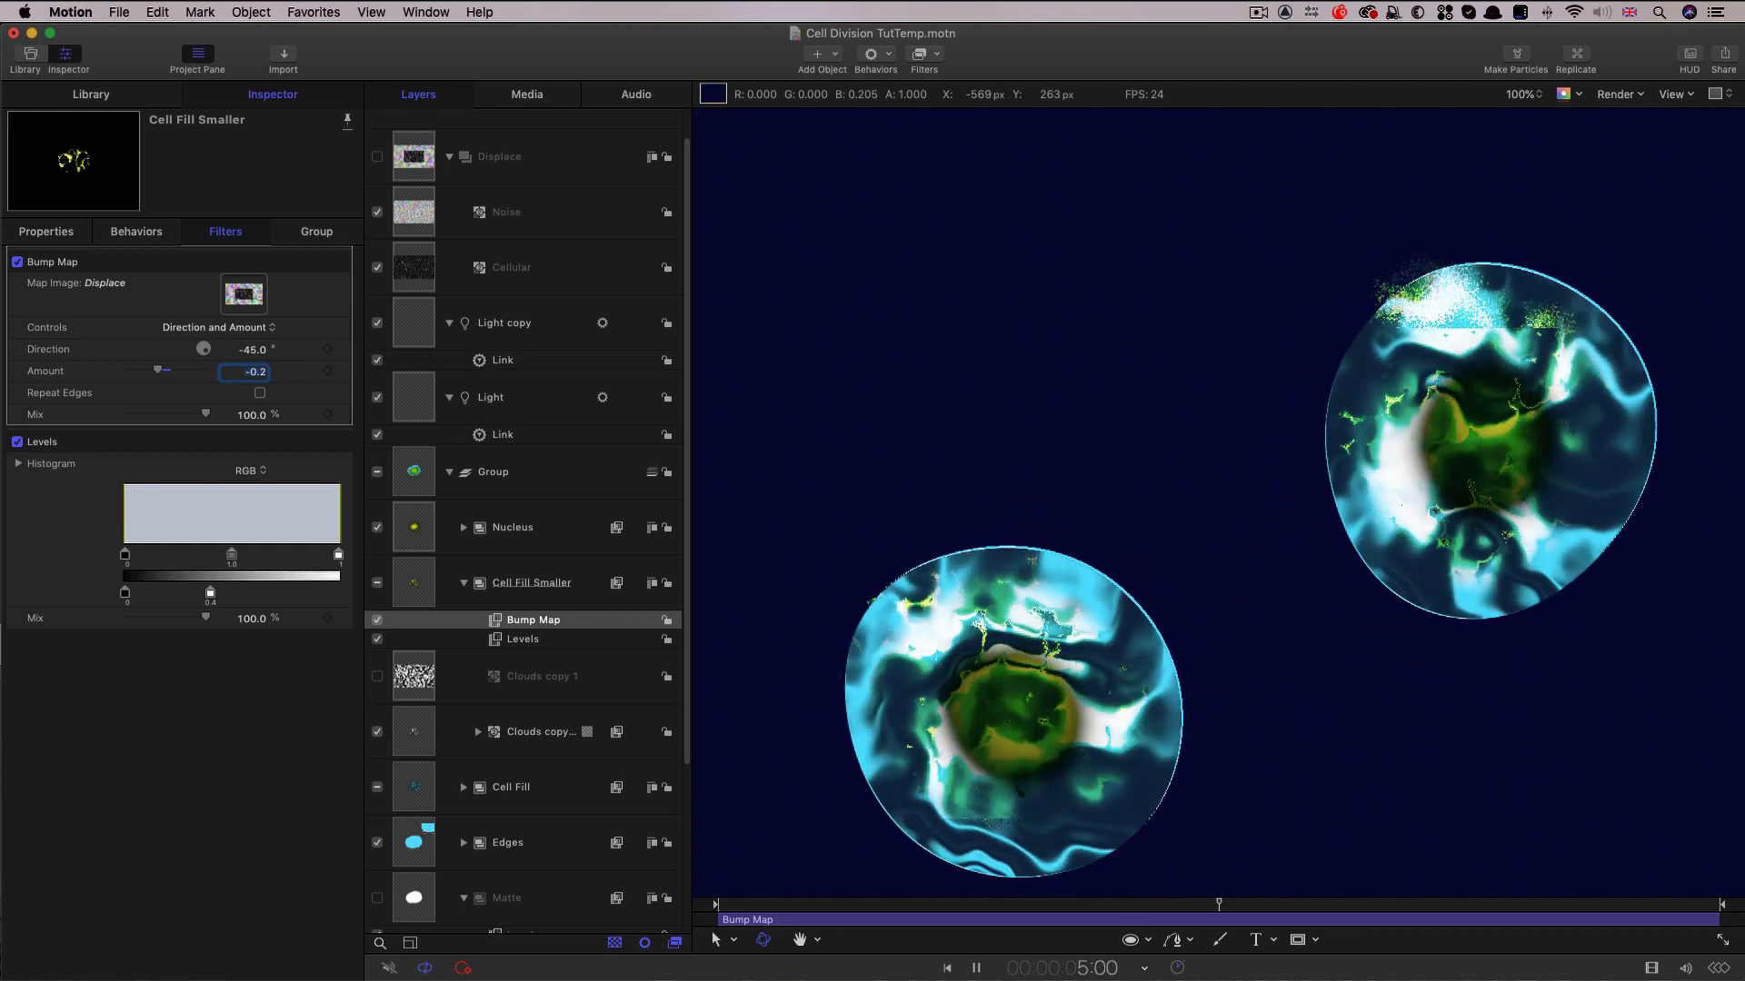
pyautogui.press('space')
# Turn on Fixed Resolution for the Displace group at 1920 by 1080 and play back the animation.
pyautogui.click(408, 150)
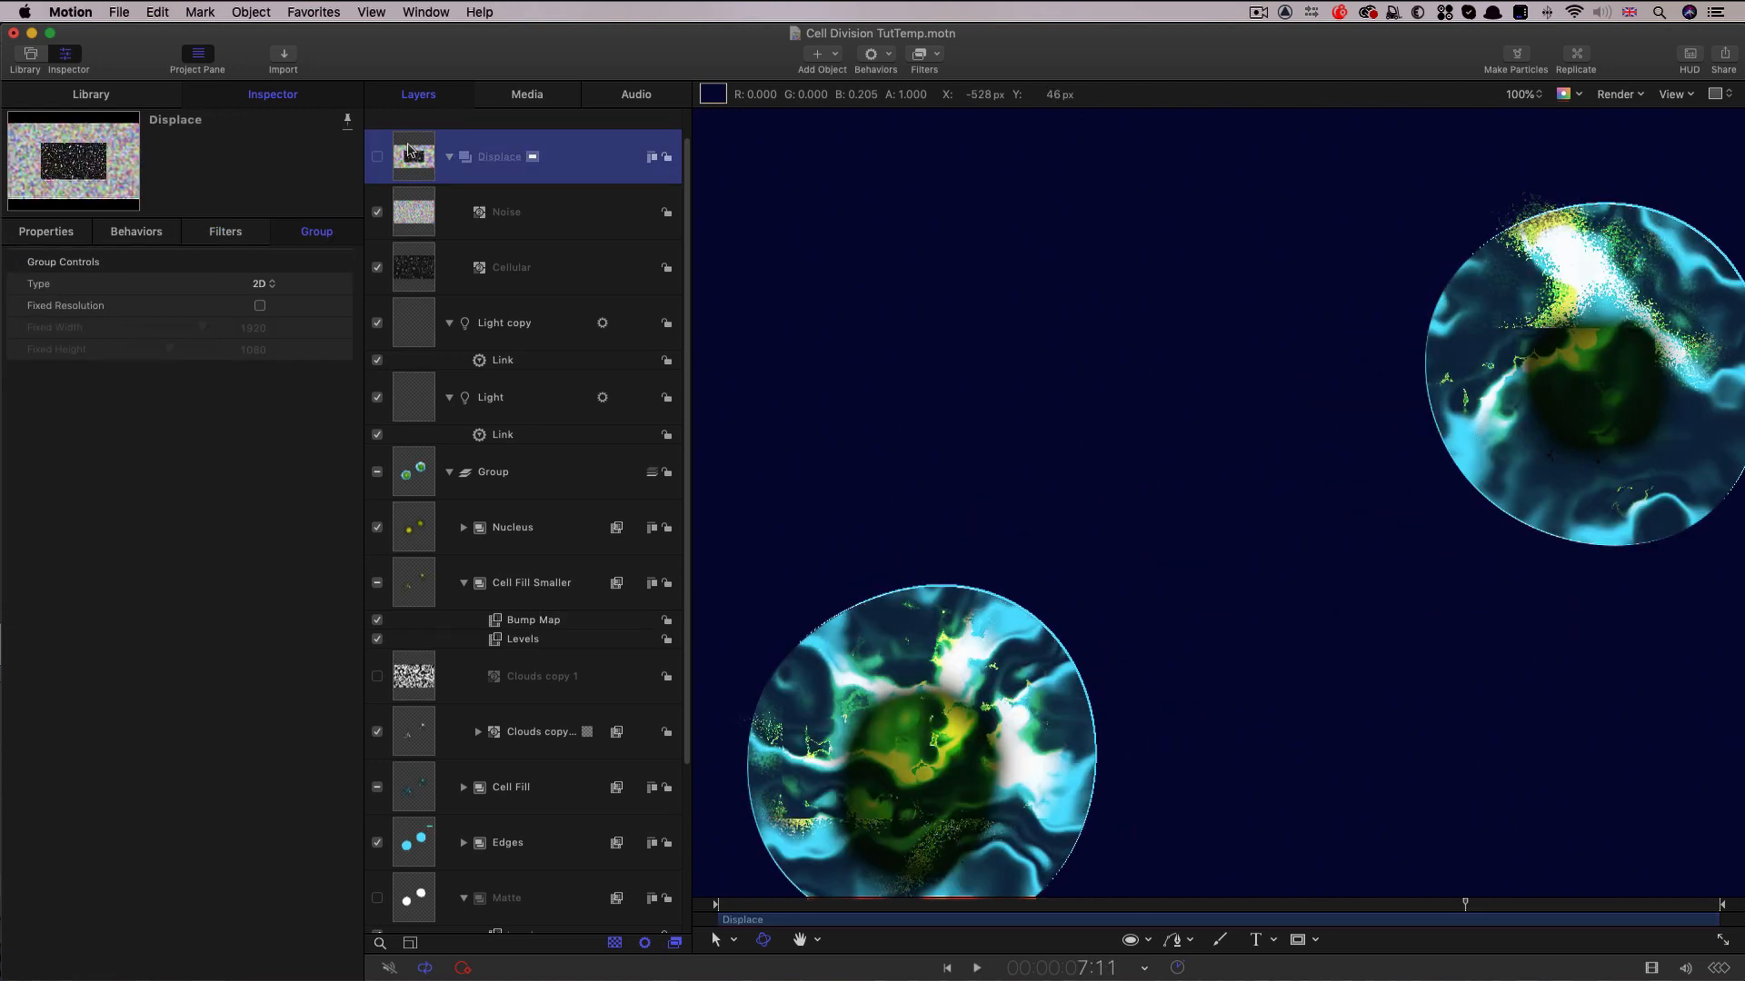
pyautogui.click(261, 307)
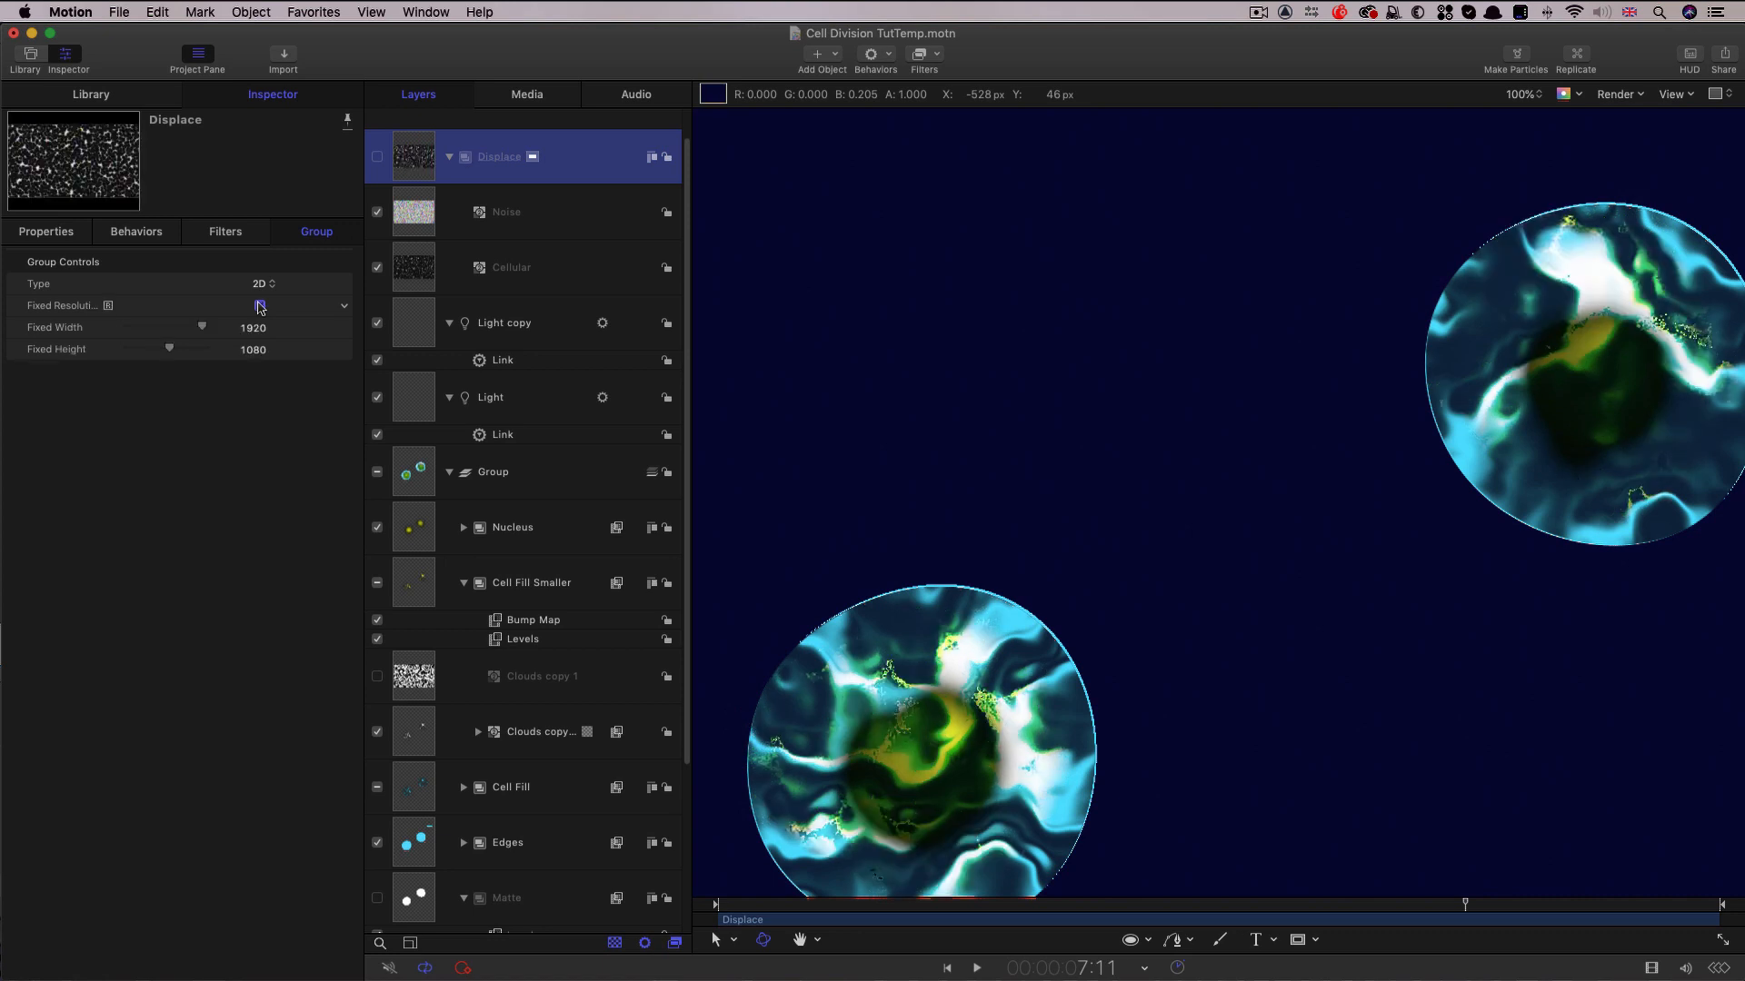
pyautogui.click(261, 308)
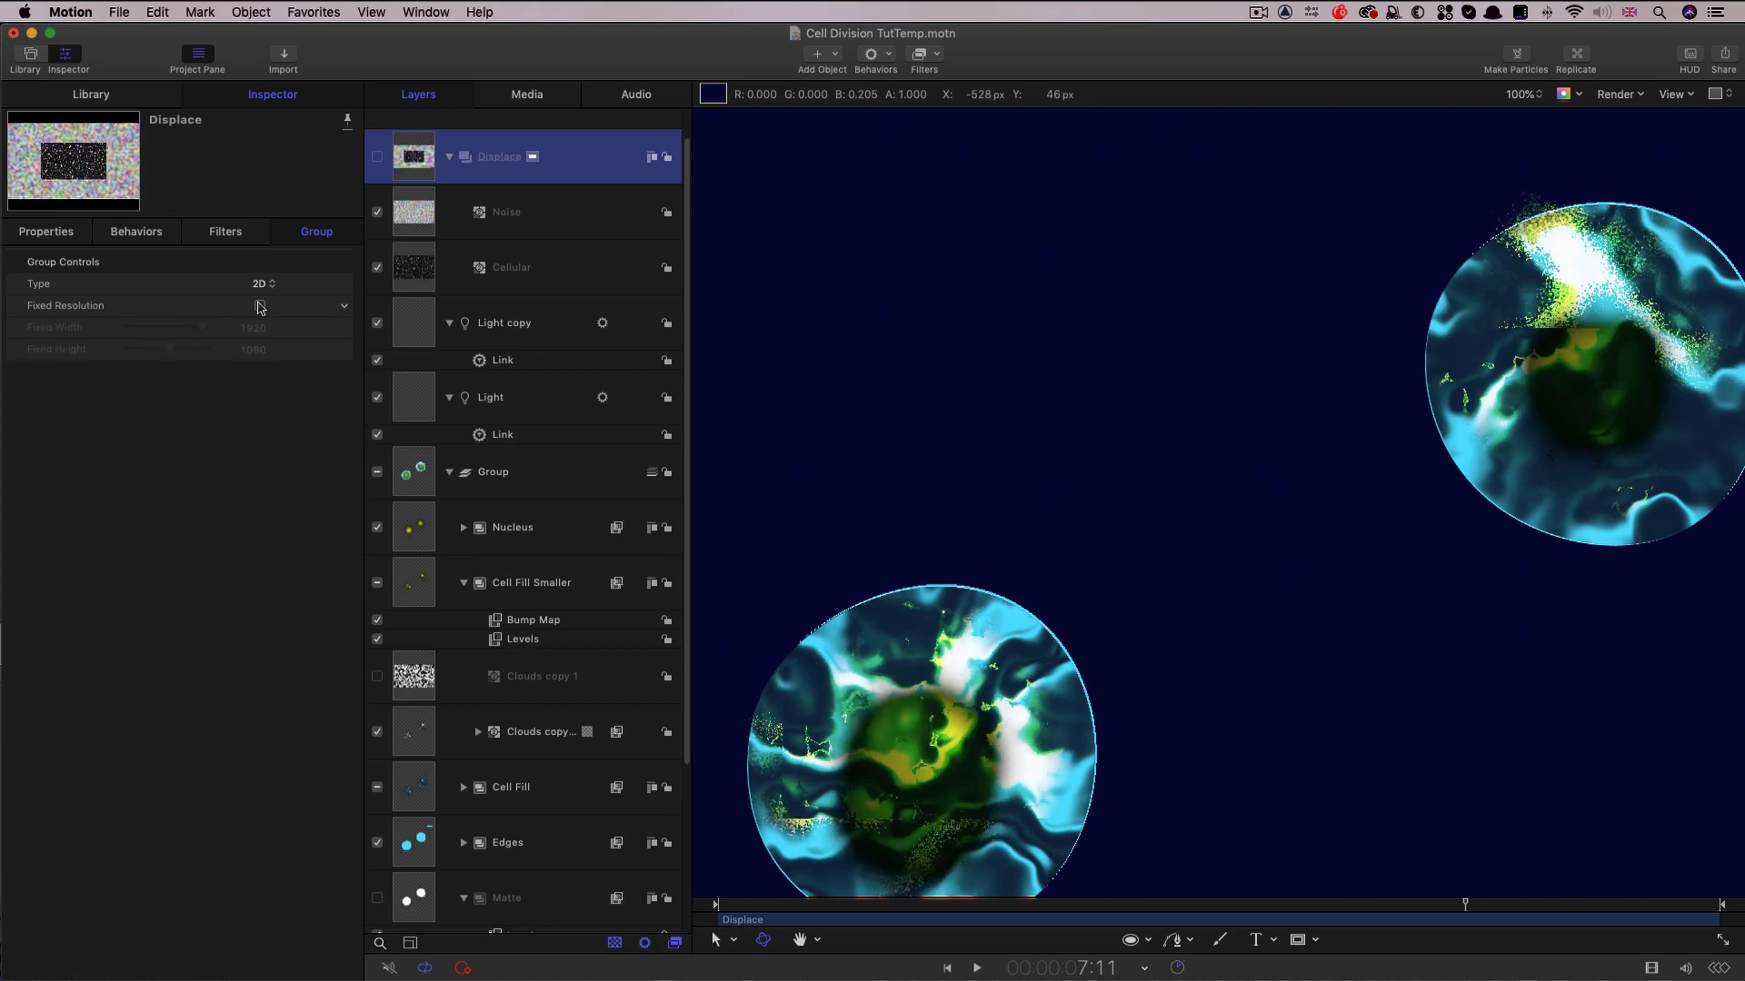
pyautogui.click(261, 307)
pyautogui.press('space')
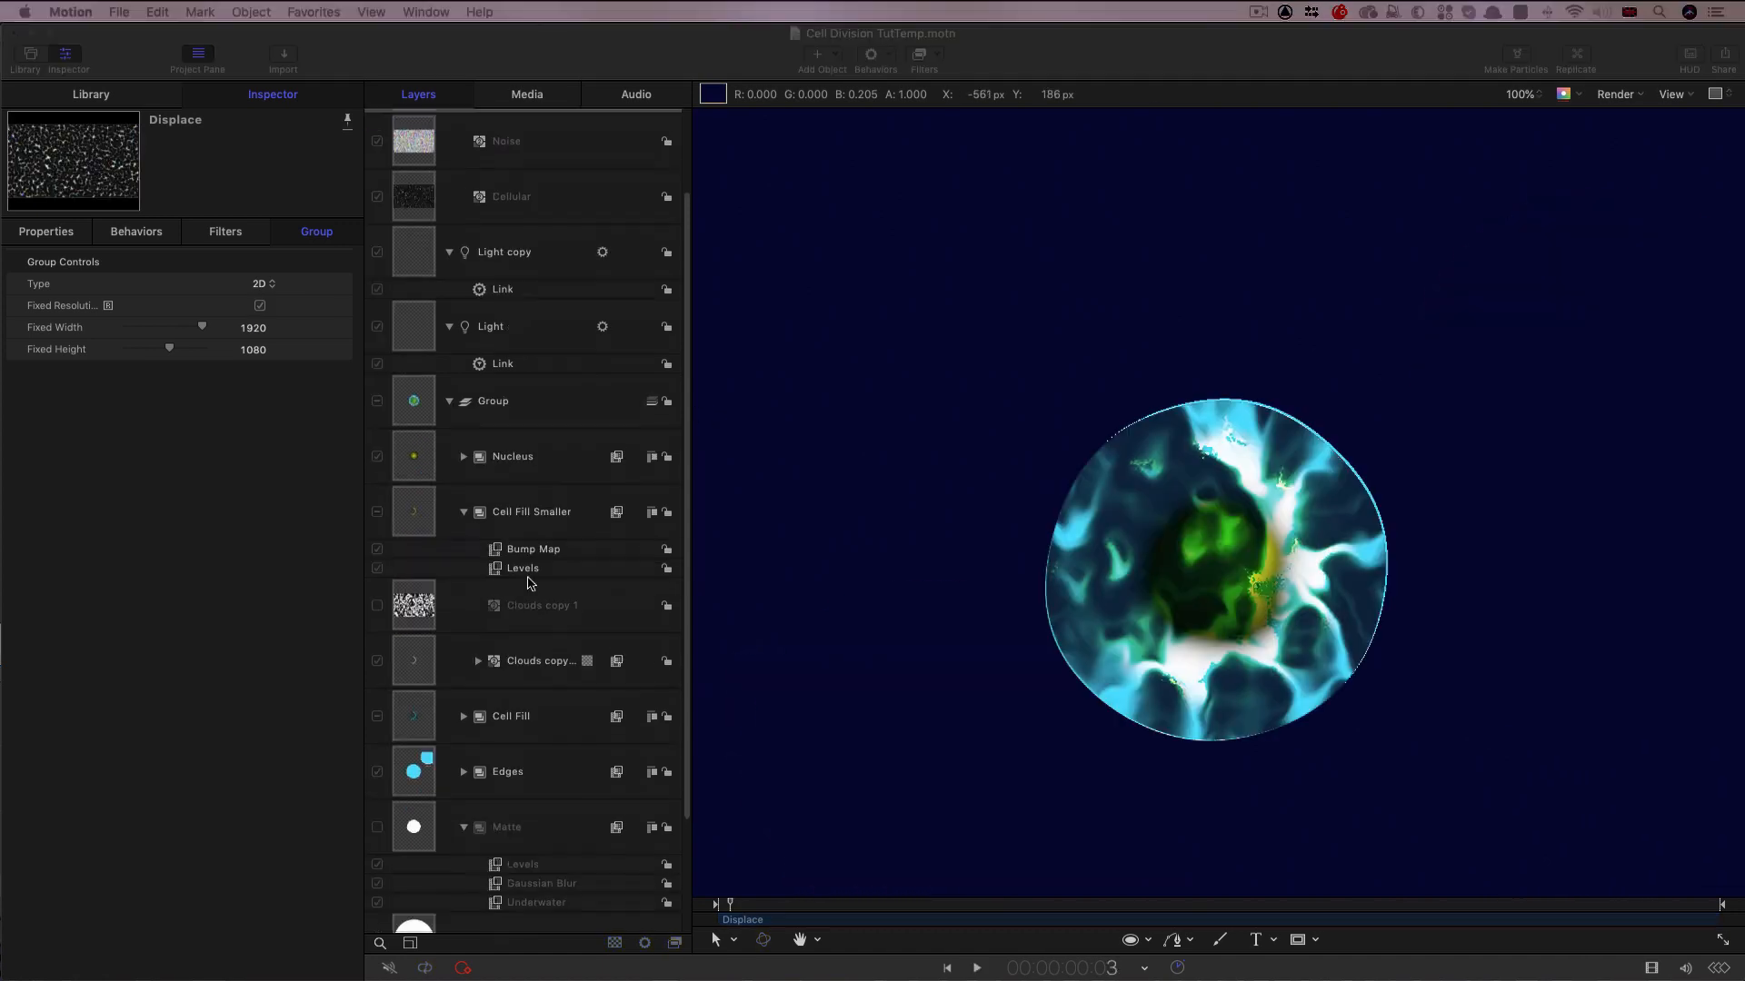
# Copy the Bump Map filter from the Cell Fill Smaller group to the Cell Fill group.
pyautogui.scroll(-3, 531, 584)
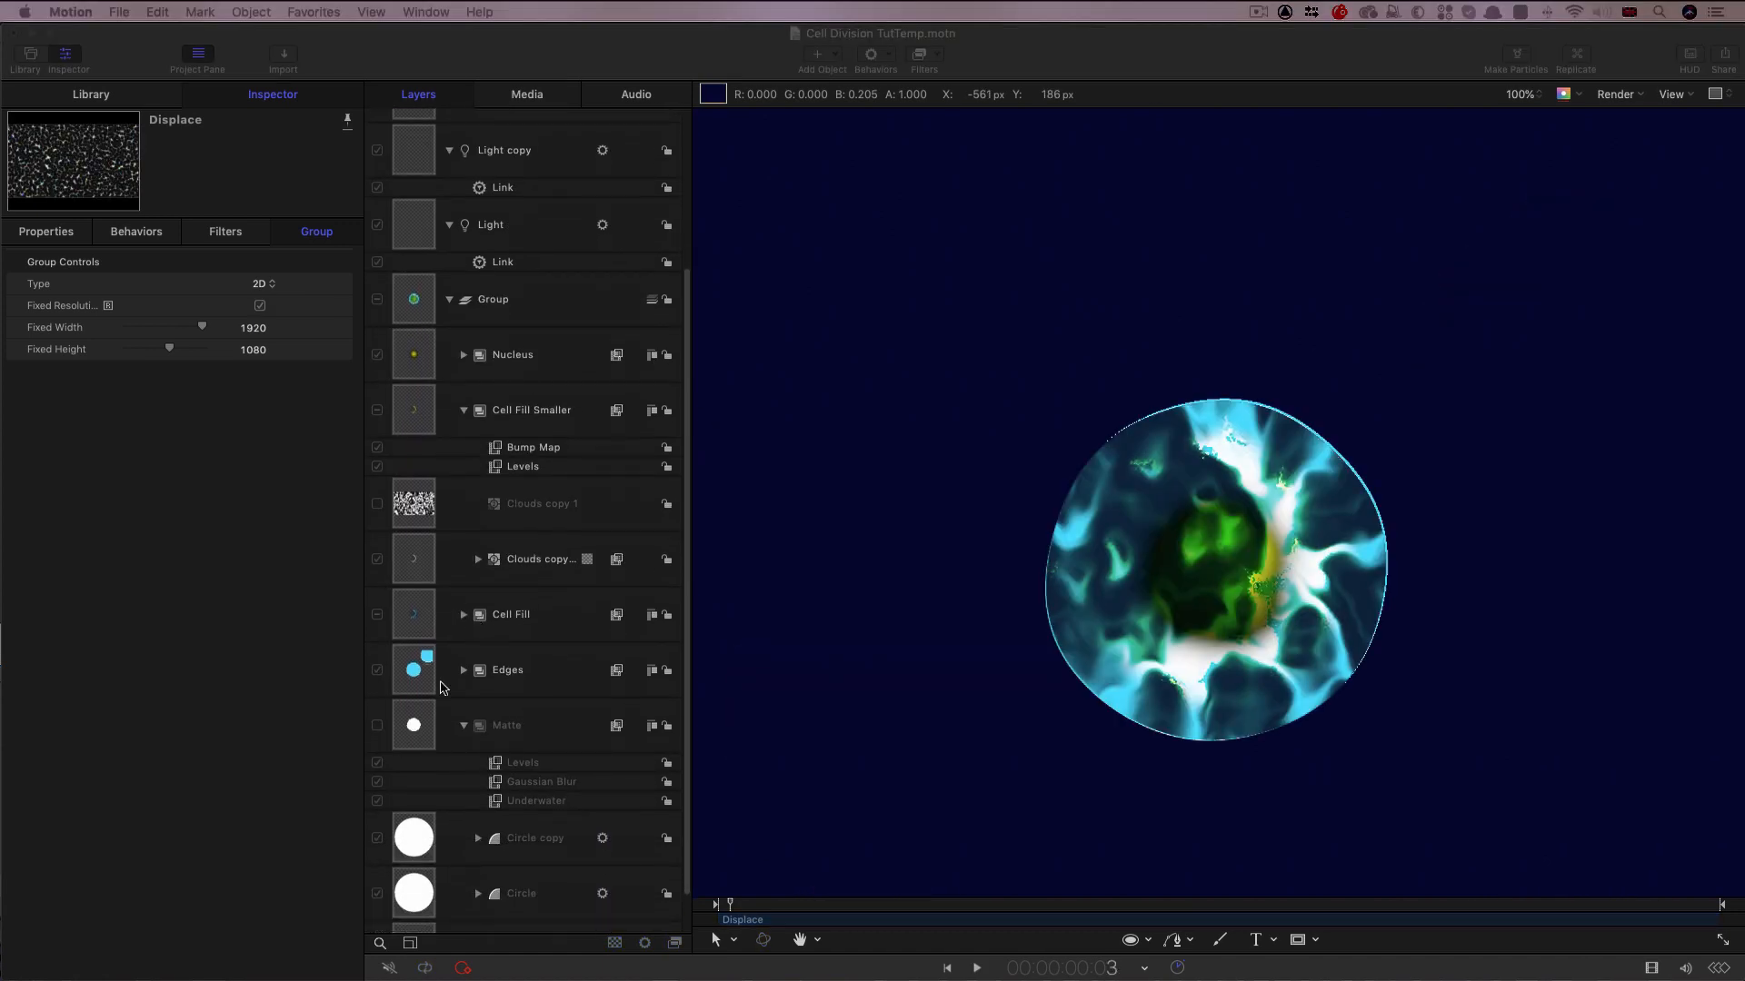
pyautogui.click(466, 614)
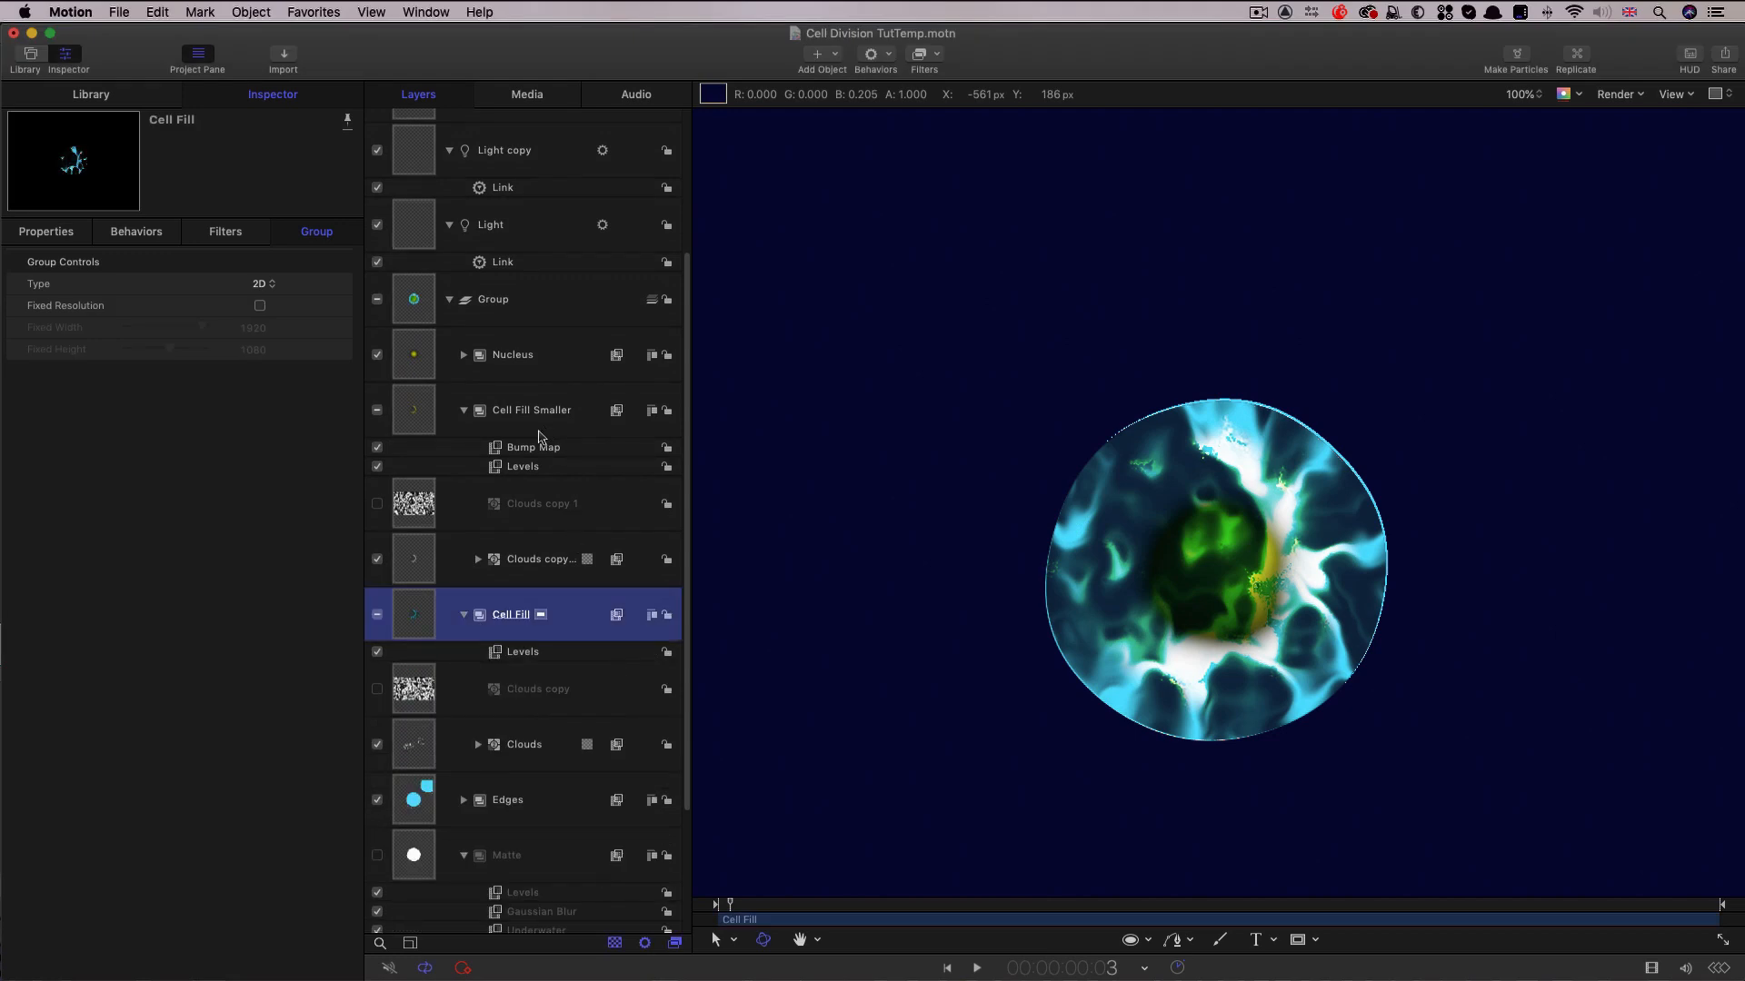
pyautogui.click(496, 448)
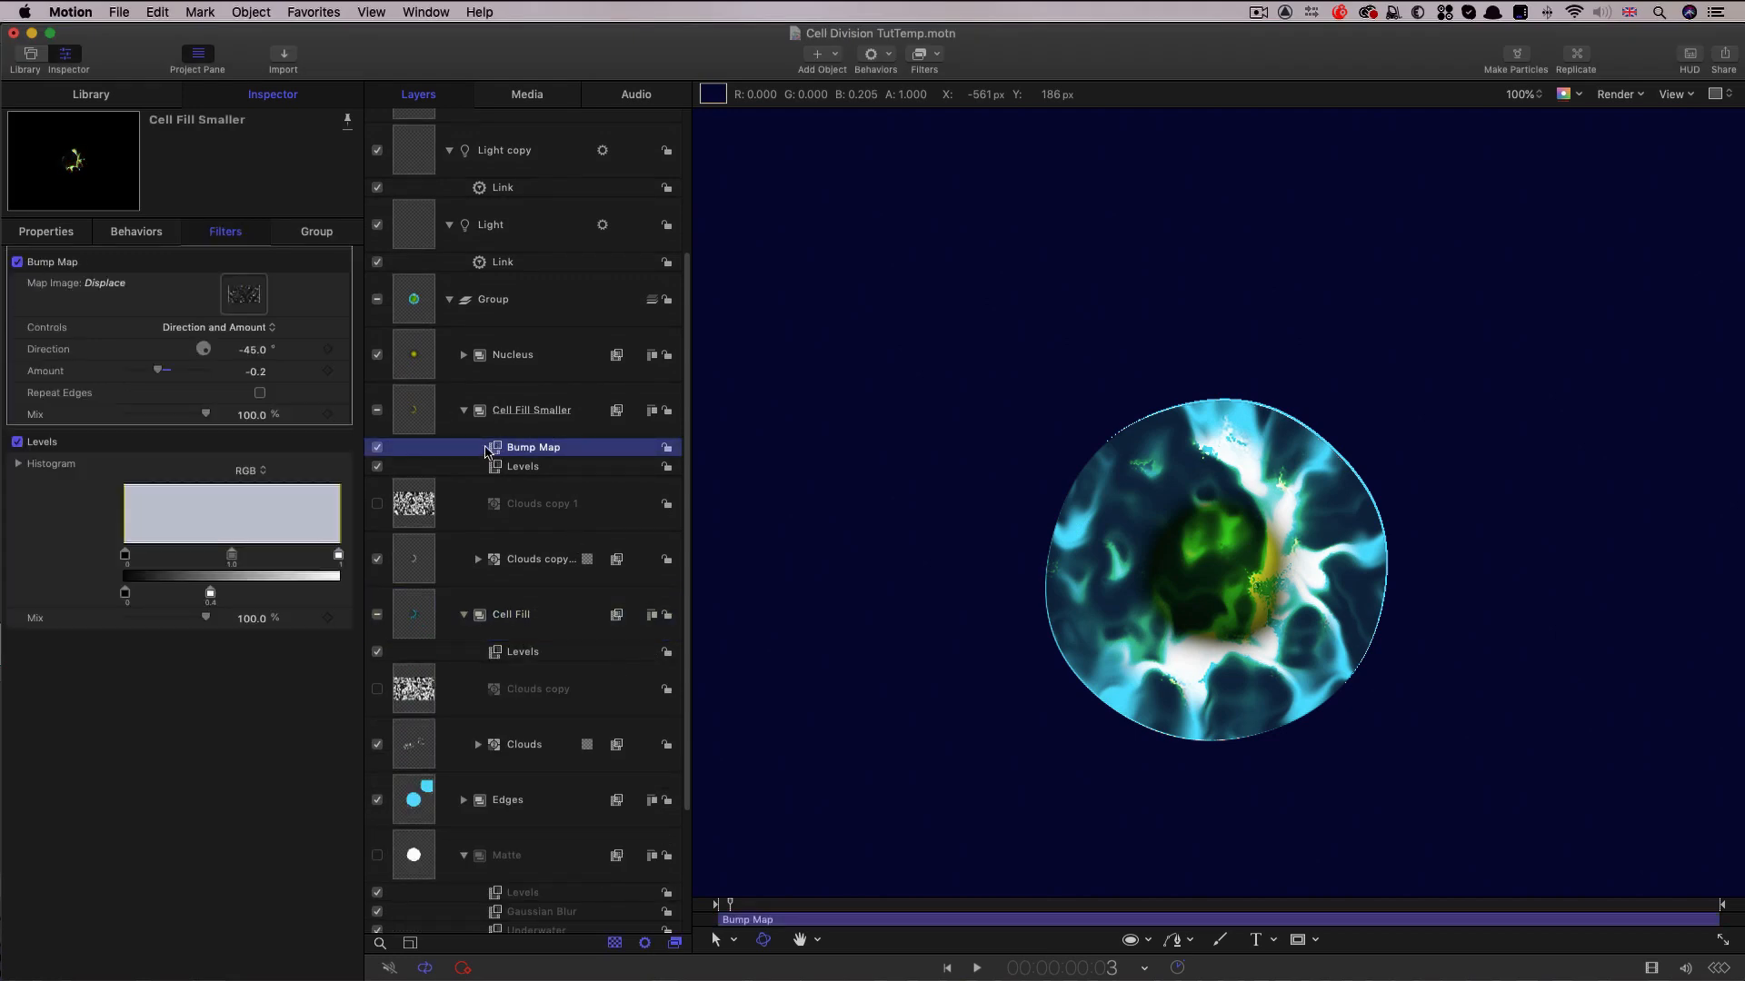
pyautogui.moveTo(496, 448); pyautogui.dragTo(416, 618)
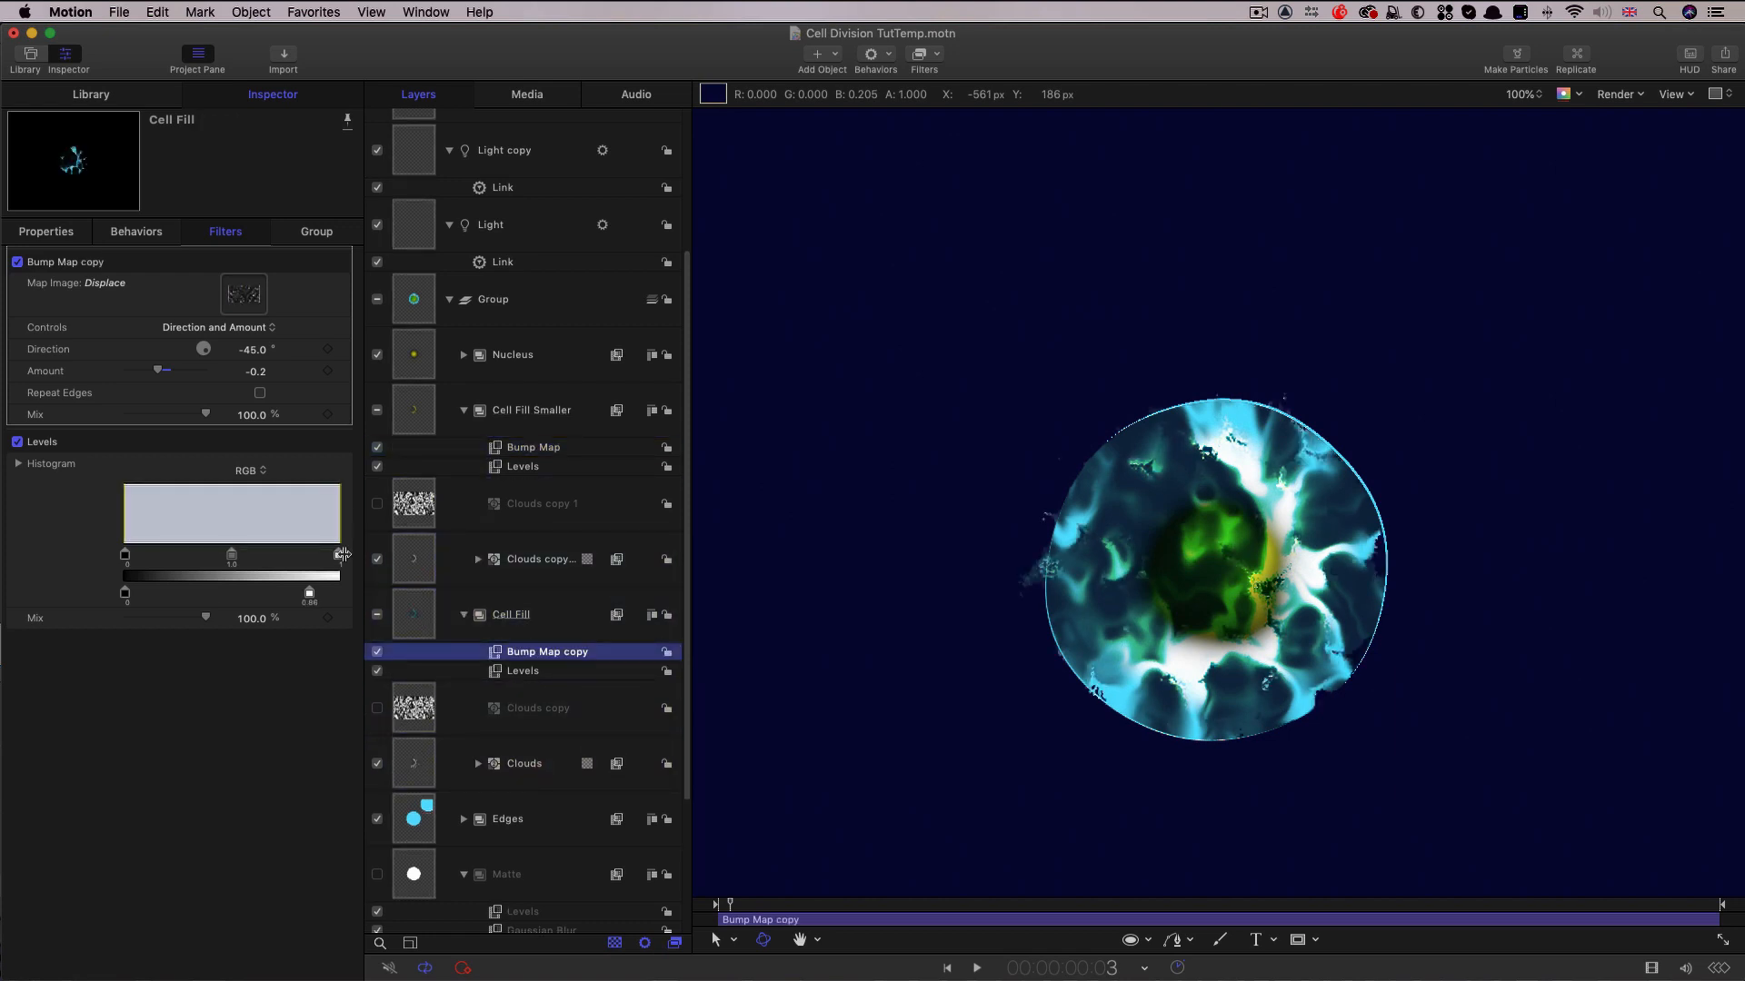
# Set the Cell Fill group's copied Bump Map to a direction of 10° and an amount of 0.1, and preview the animation.
pyautogui.click(254, 350)
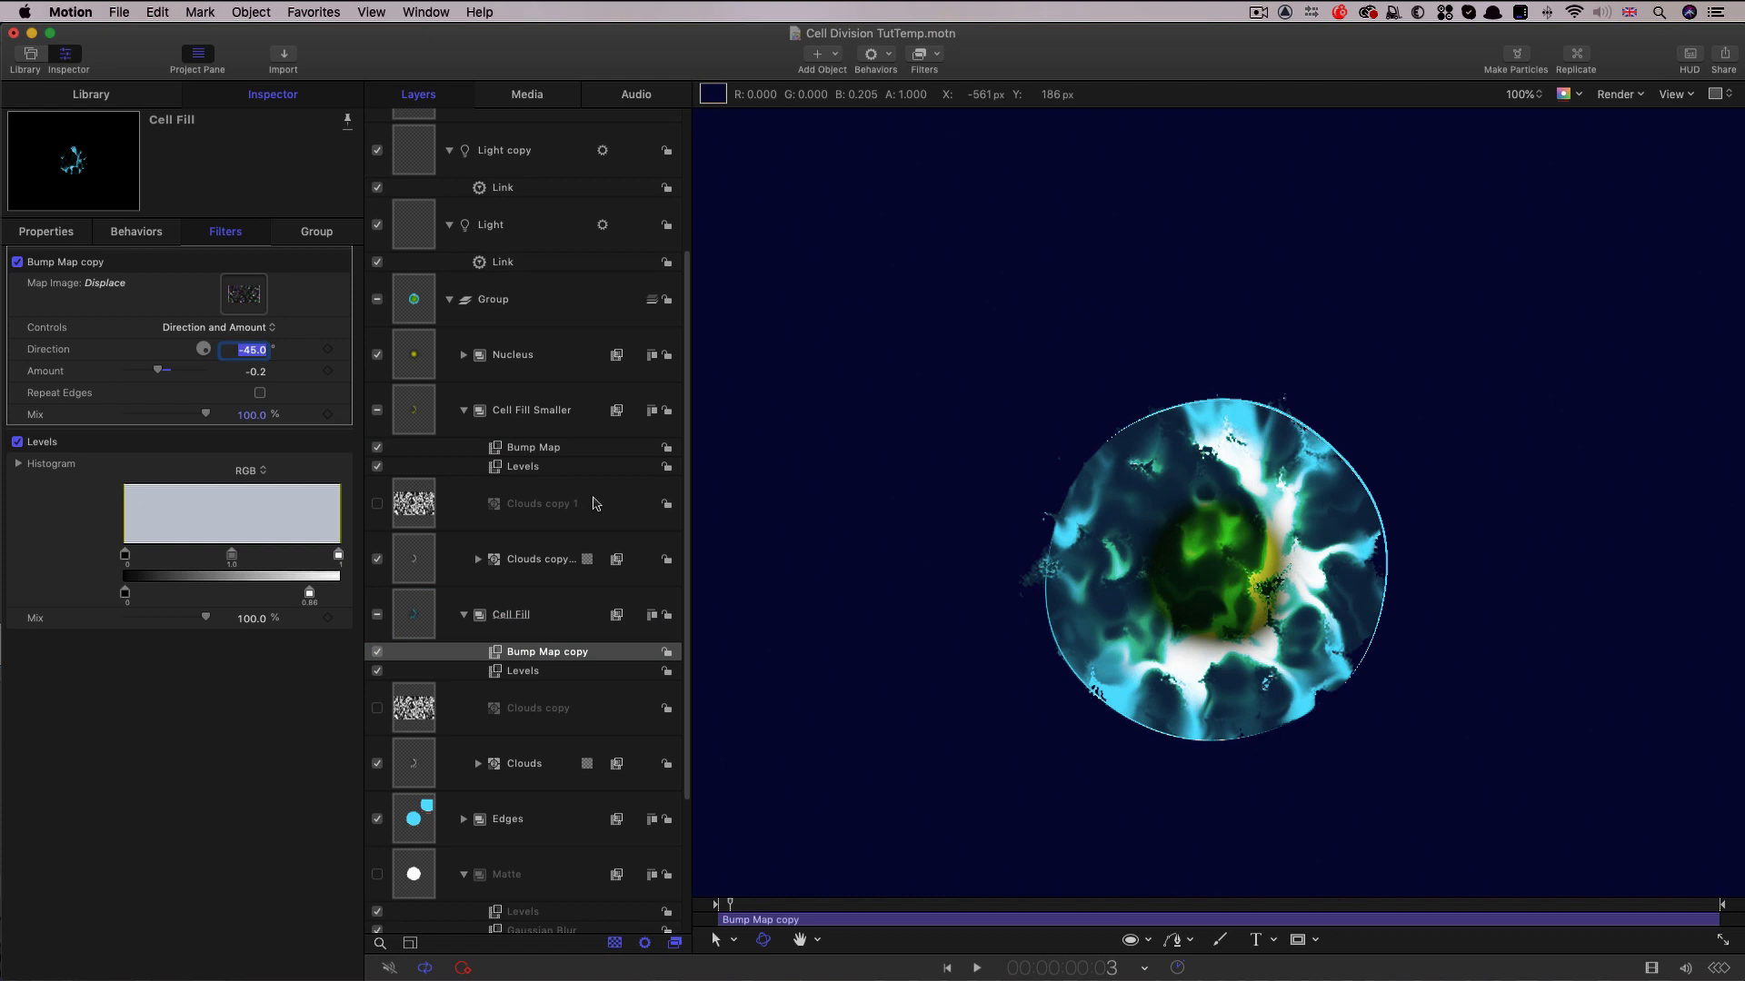
pyautogui.write('10')
pyautogui.press('Tab')
pyautogui.write('0.1')
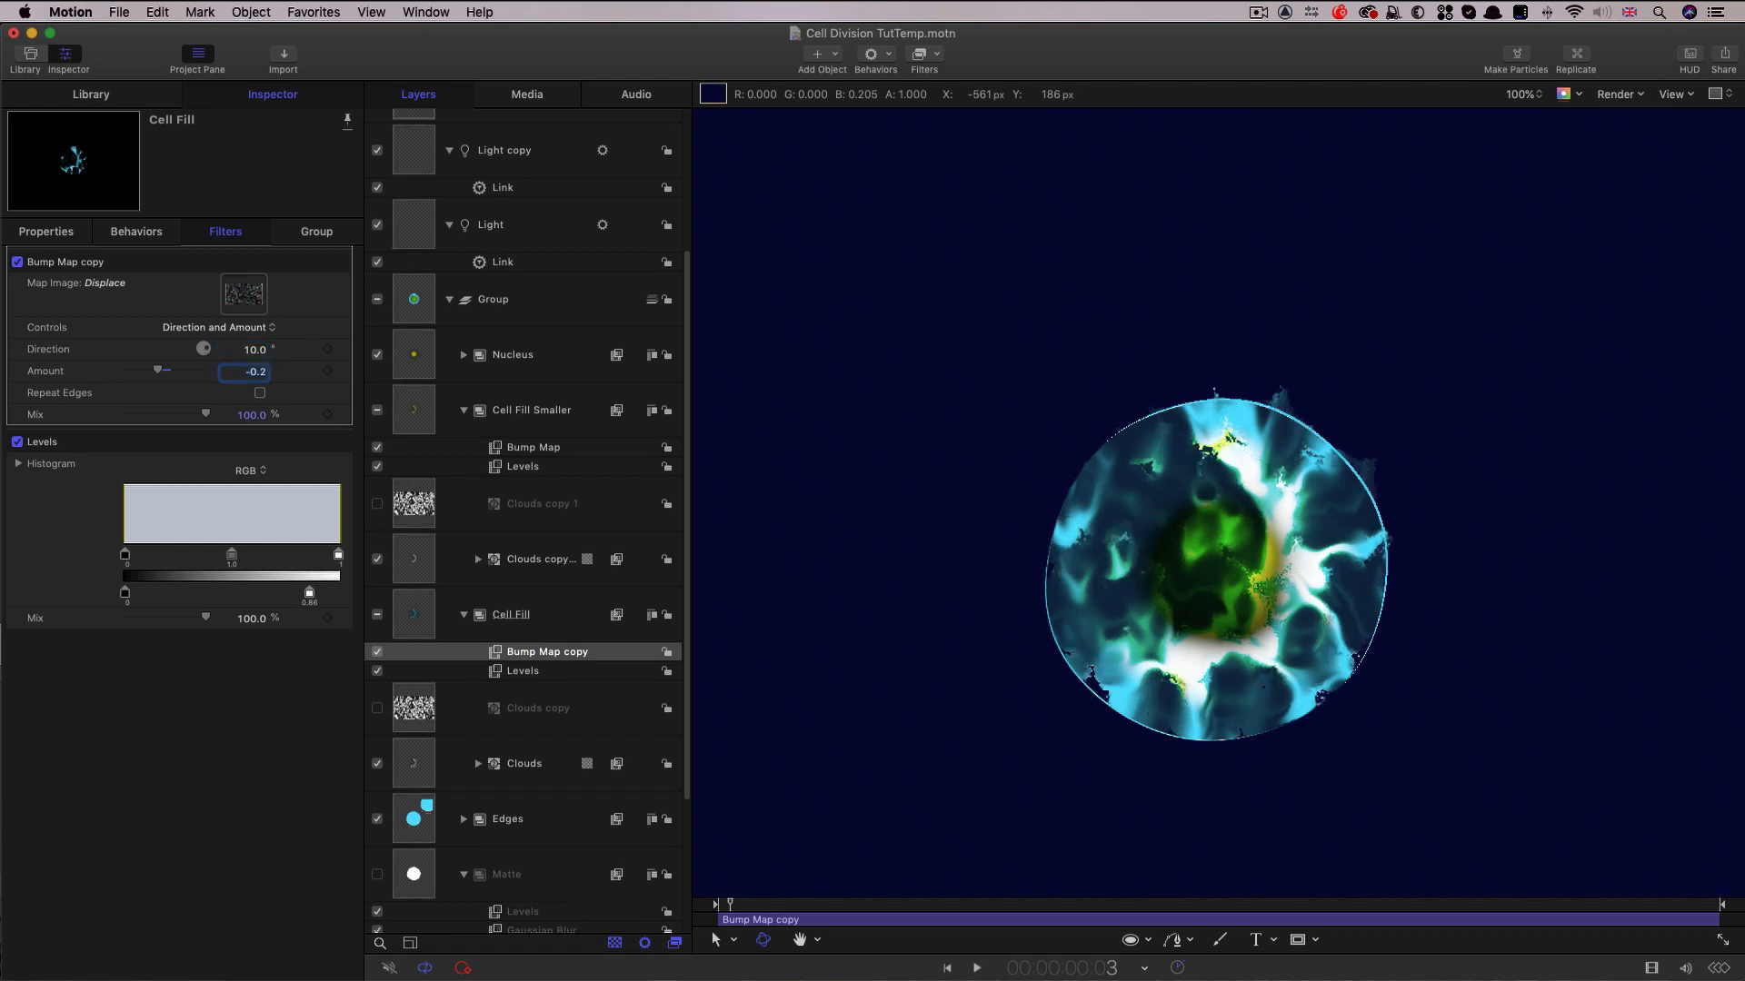
pyautogui.press('Return')
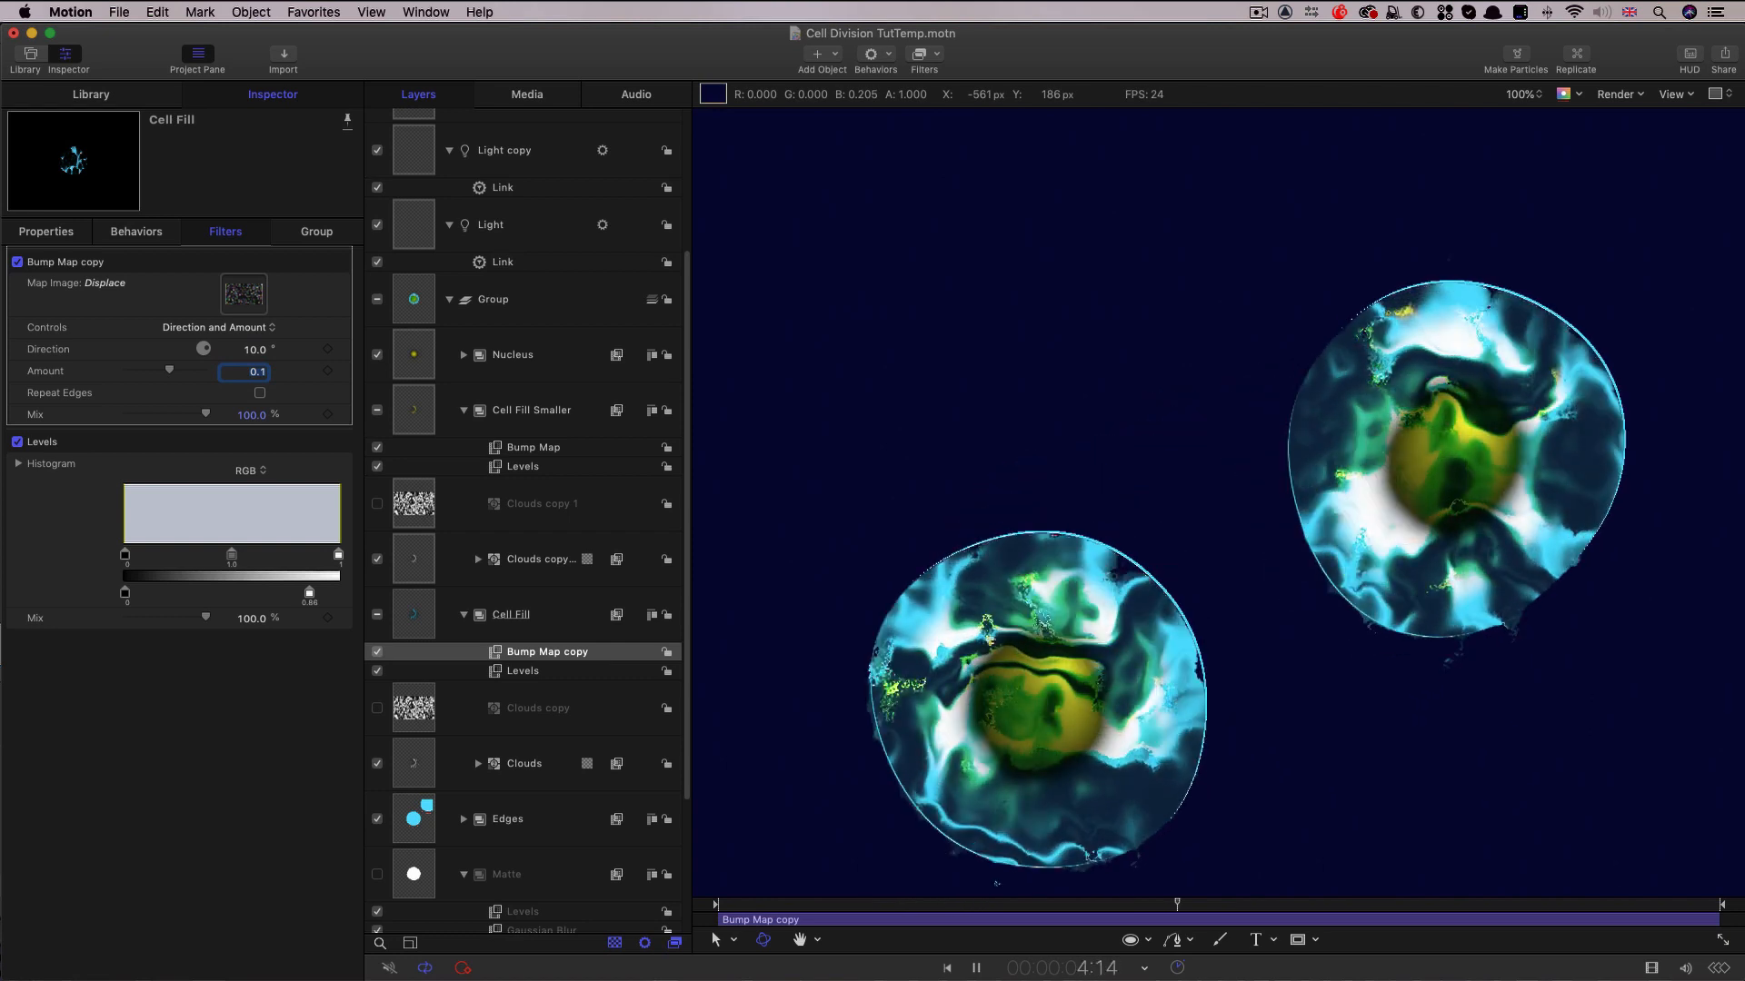
pyautogui.press('space')
pyautogui.hotkey('shift', 'z')
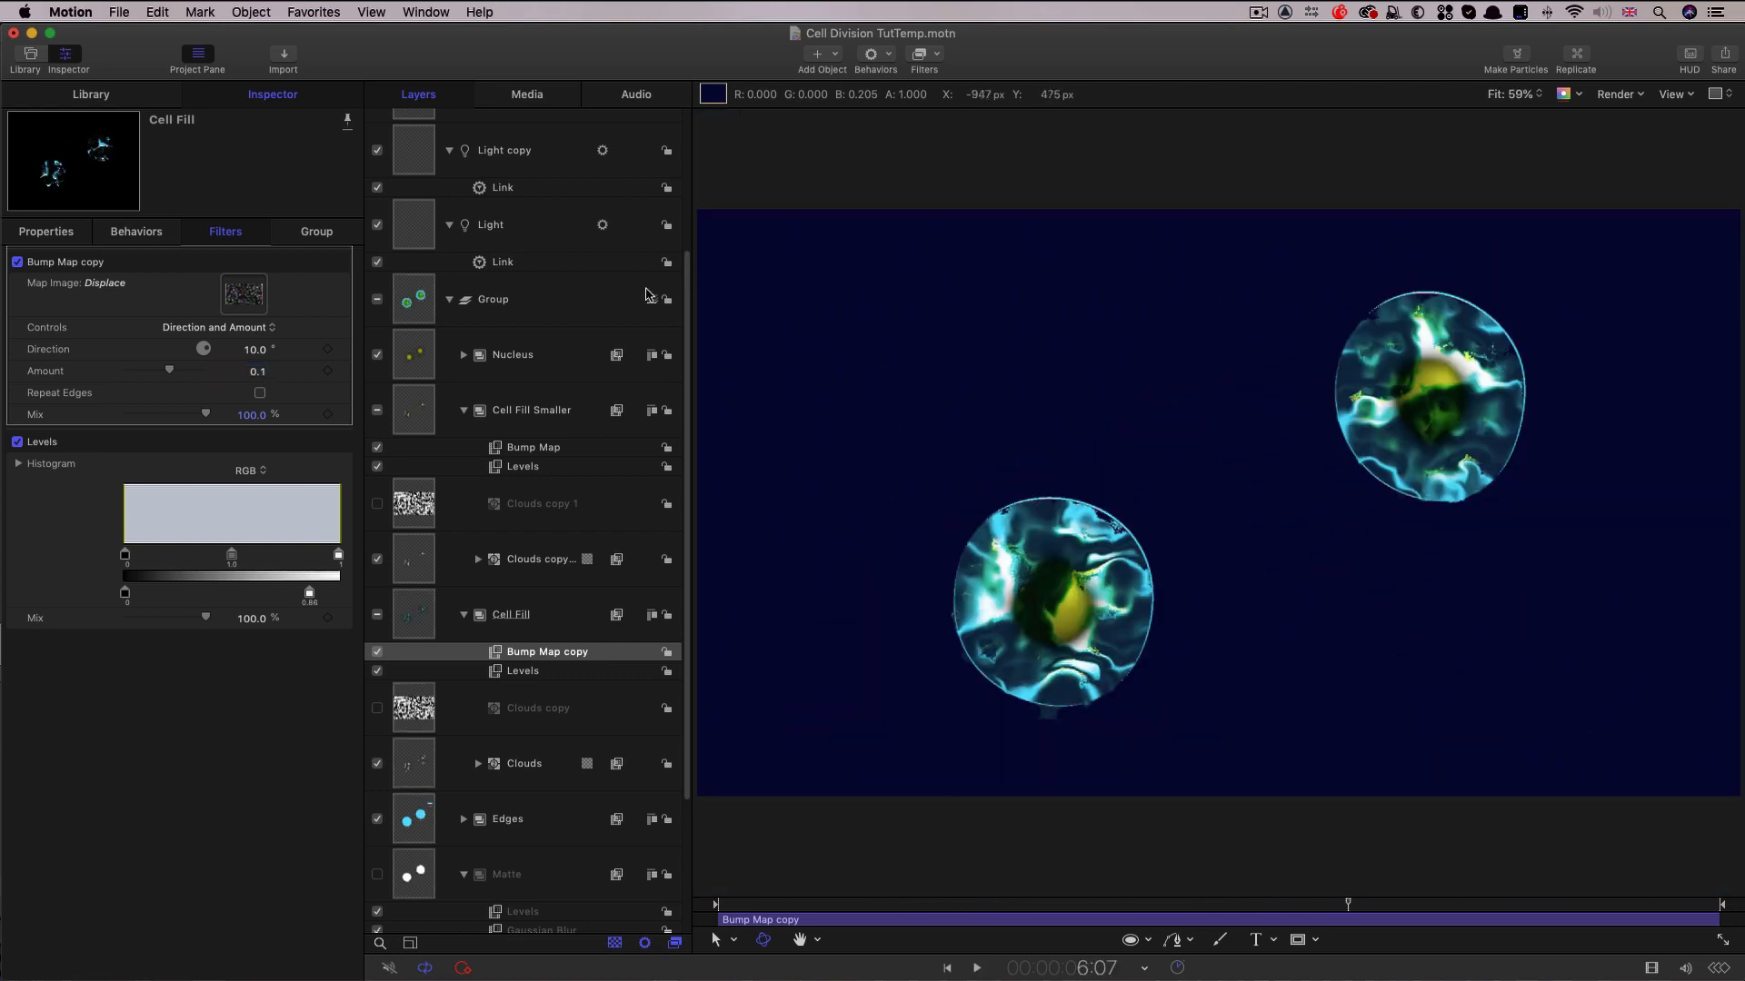
# Add a Glass Distortion filter to the main group that contains all the cell layers.
pyautogui.scroll(3, 426, 397)
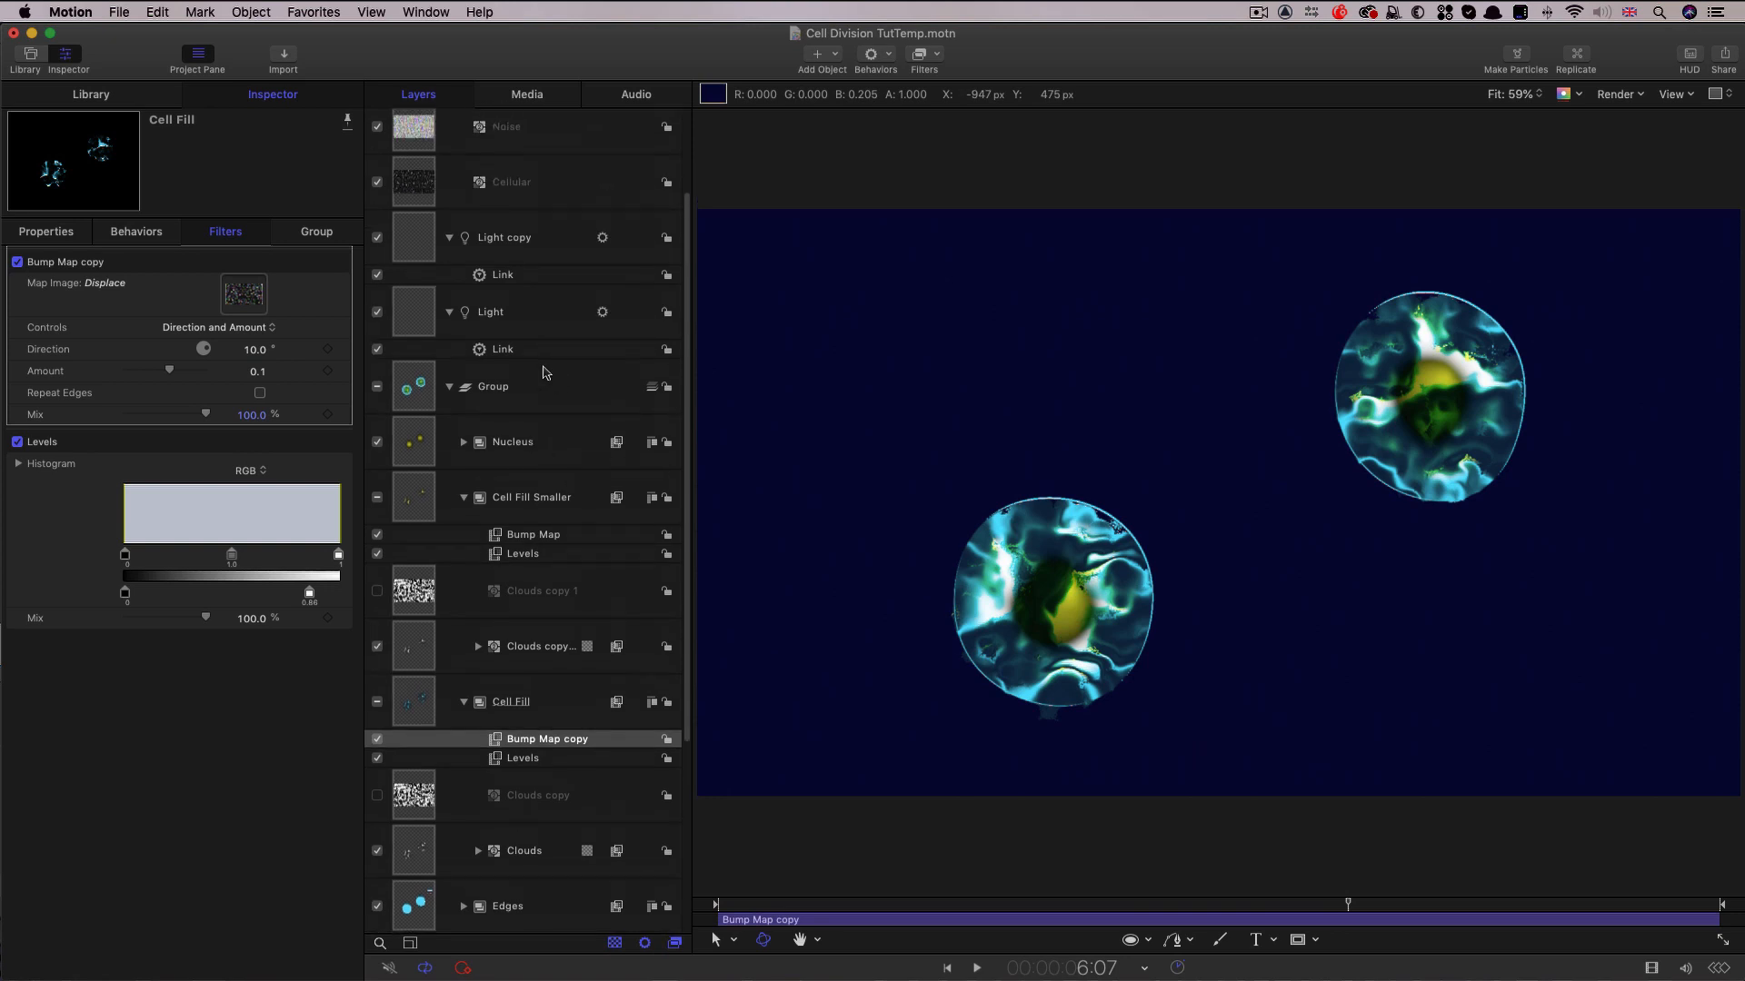
pyautogui.click(422, 394)
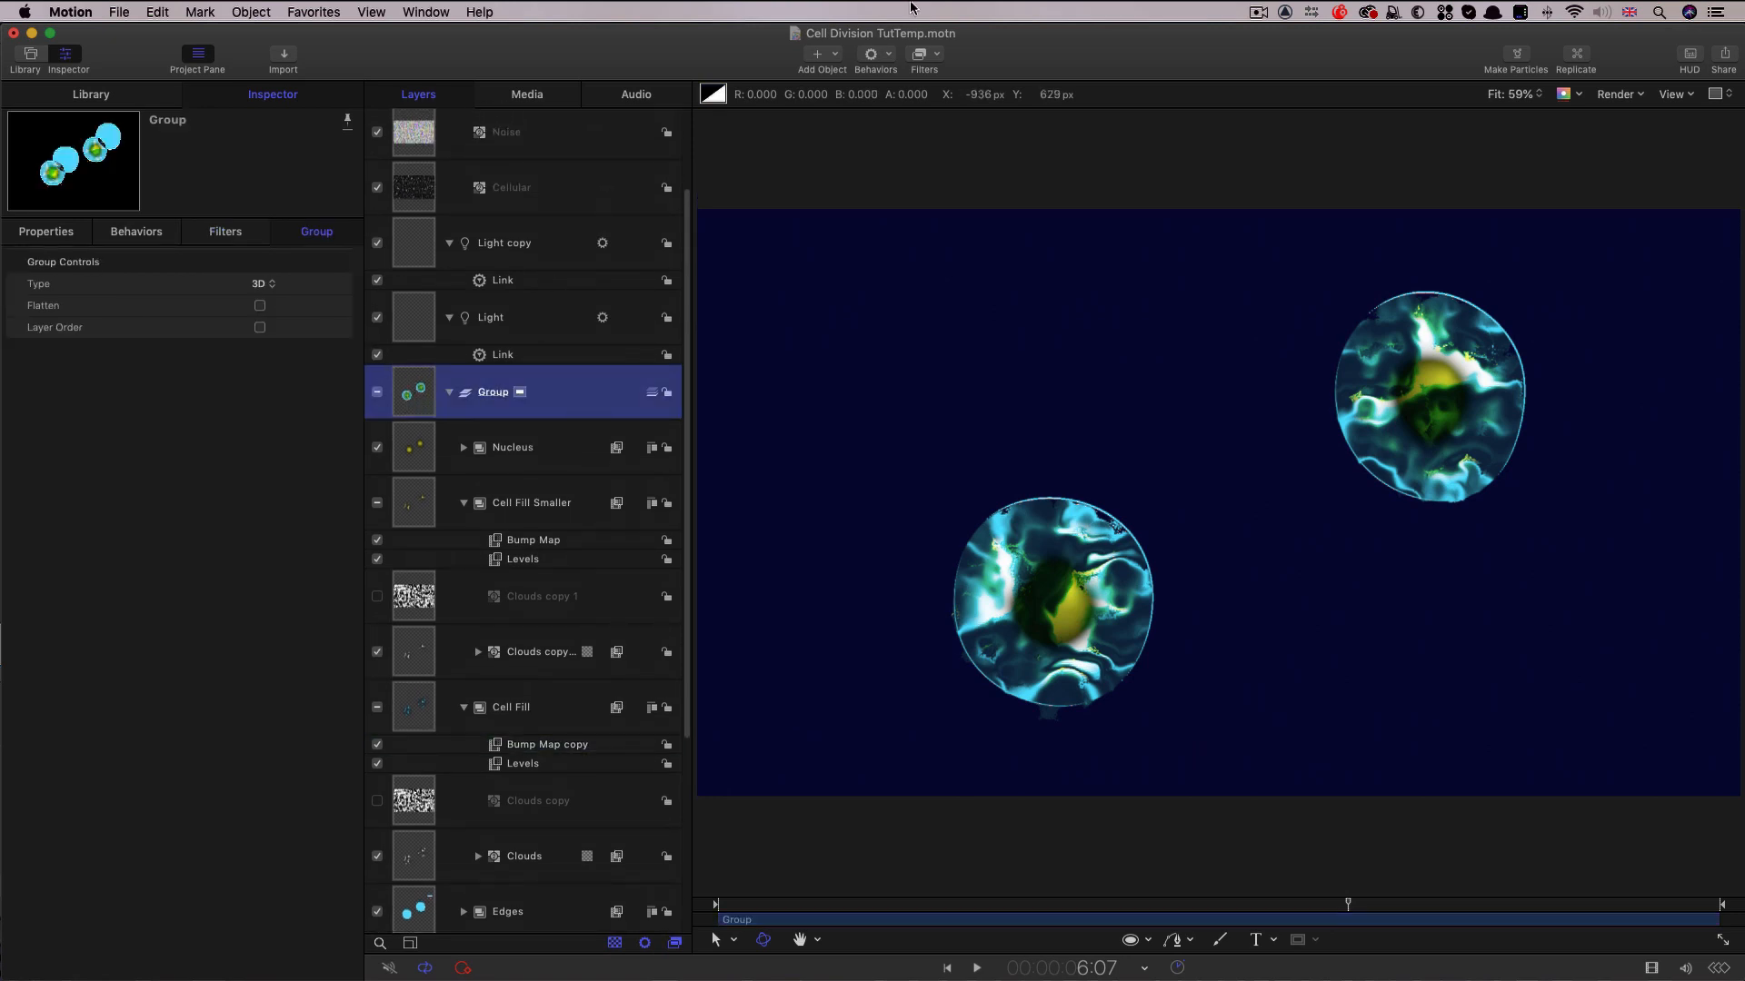
pyautogui.click(935, 55)
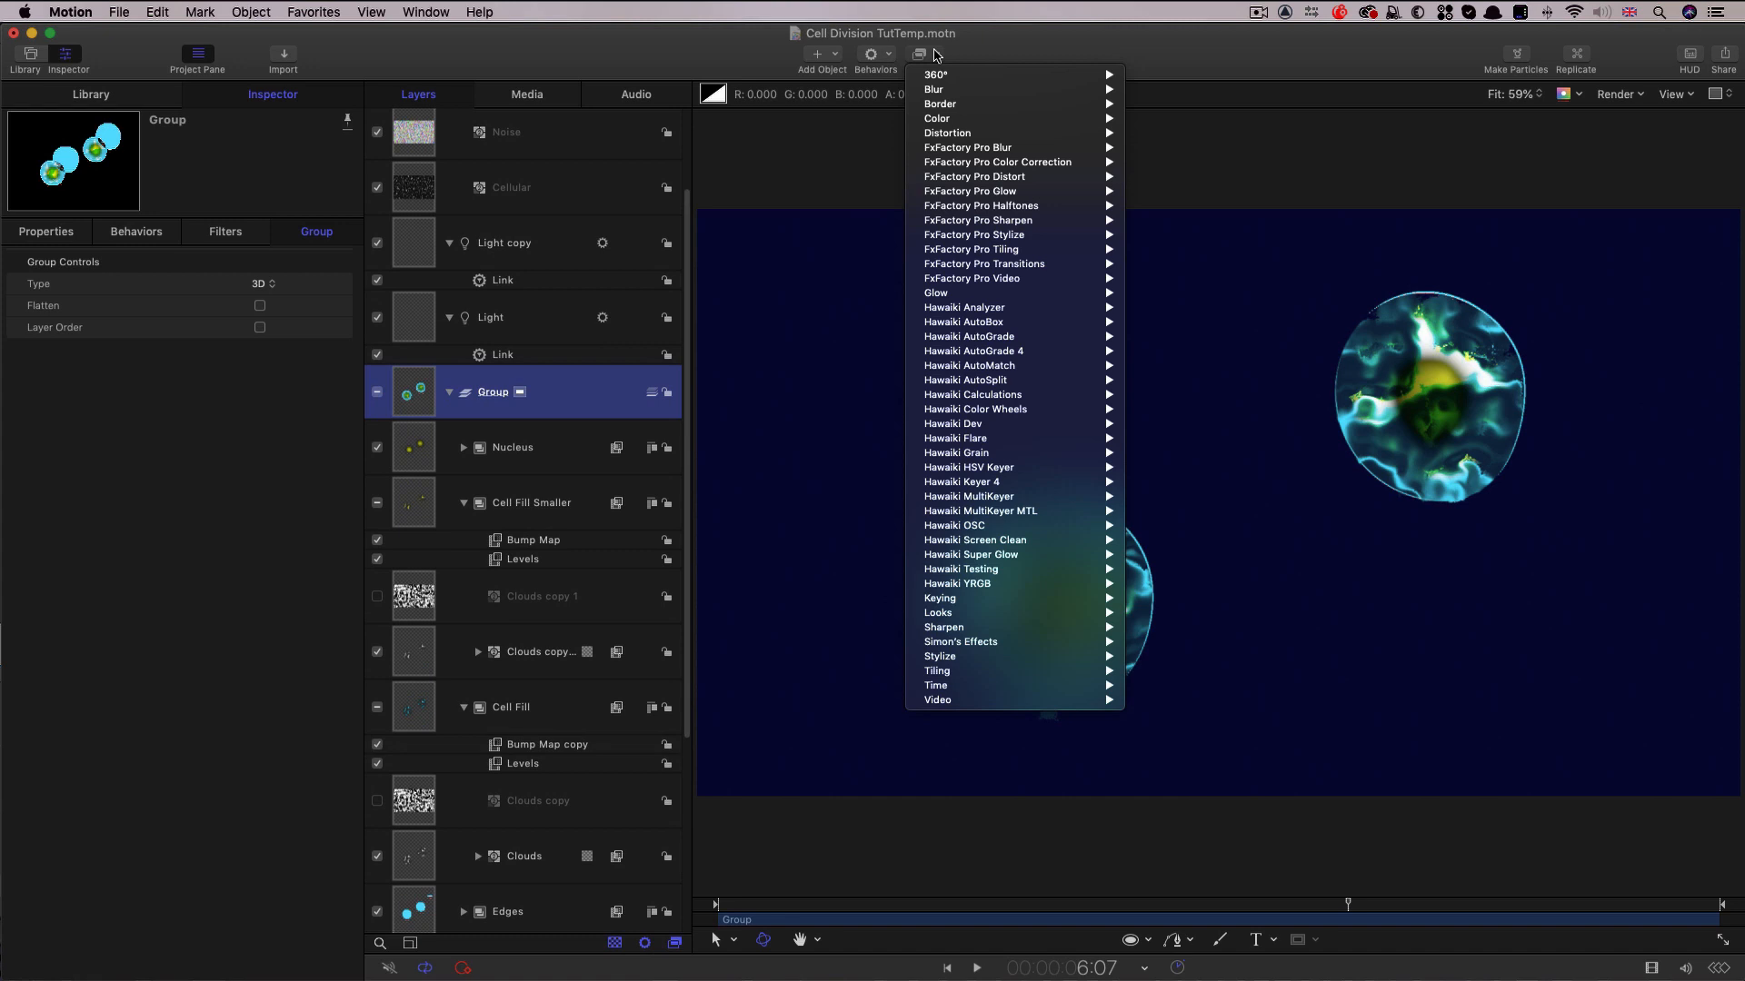
pyautogui.moveTo(963, 134)
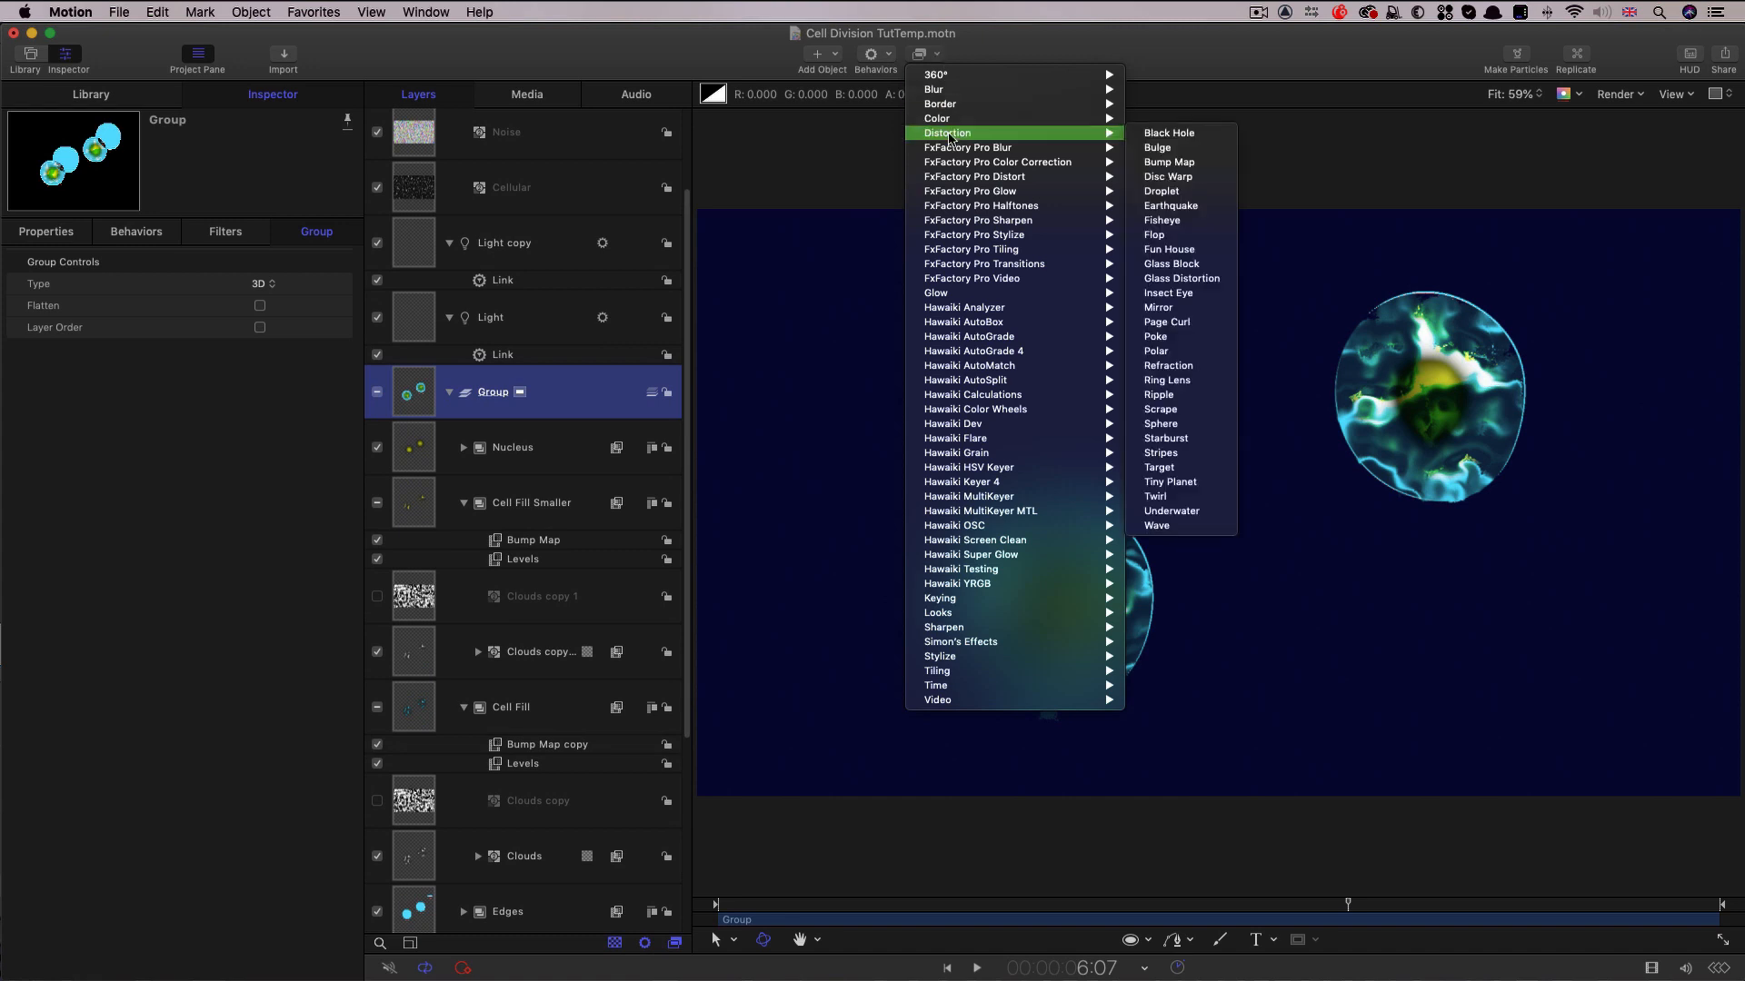
pyautogui.click(1196, 279)
# Set the Glass Distortion's amount to 500 and softness to about 1.63, and play the animation from the start.
pyautogui.hotkey('alt', 'z')
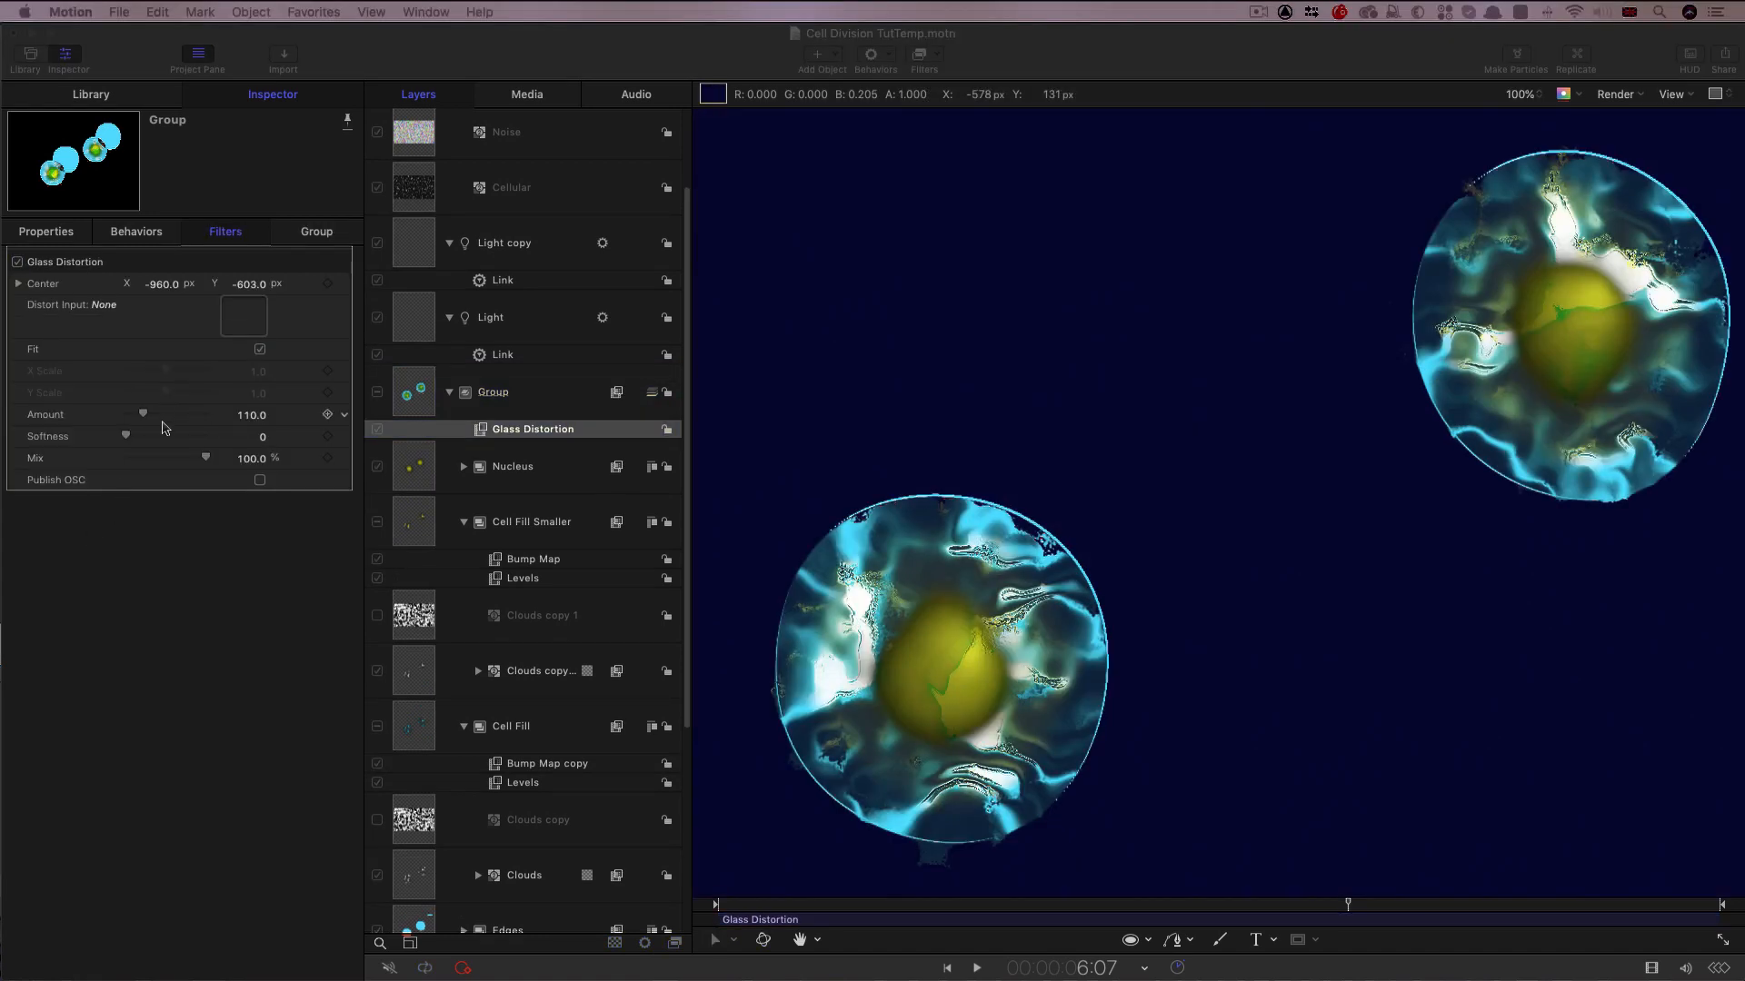
pyautogui.moveTo(142, 415); pyautogui.dragTo(221, 419)
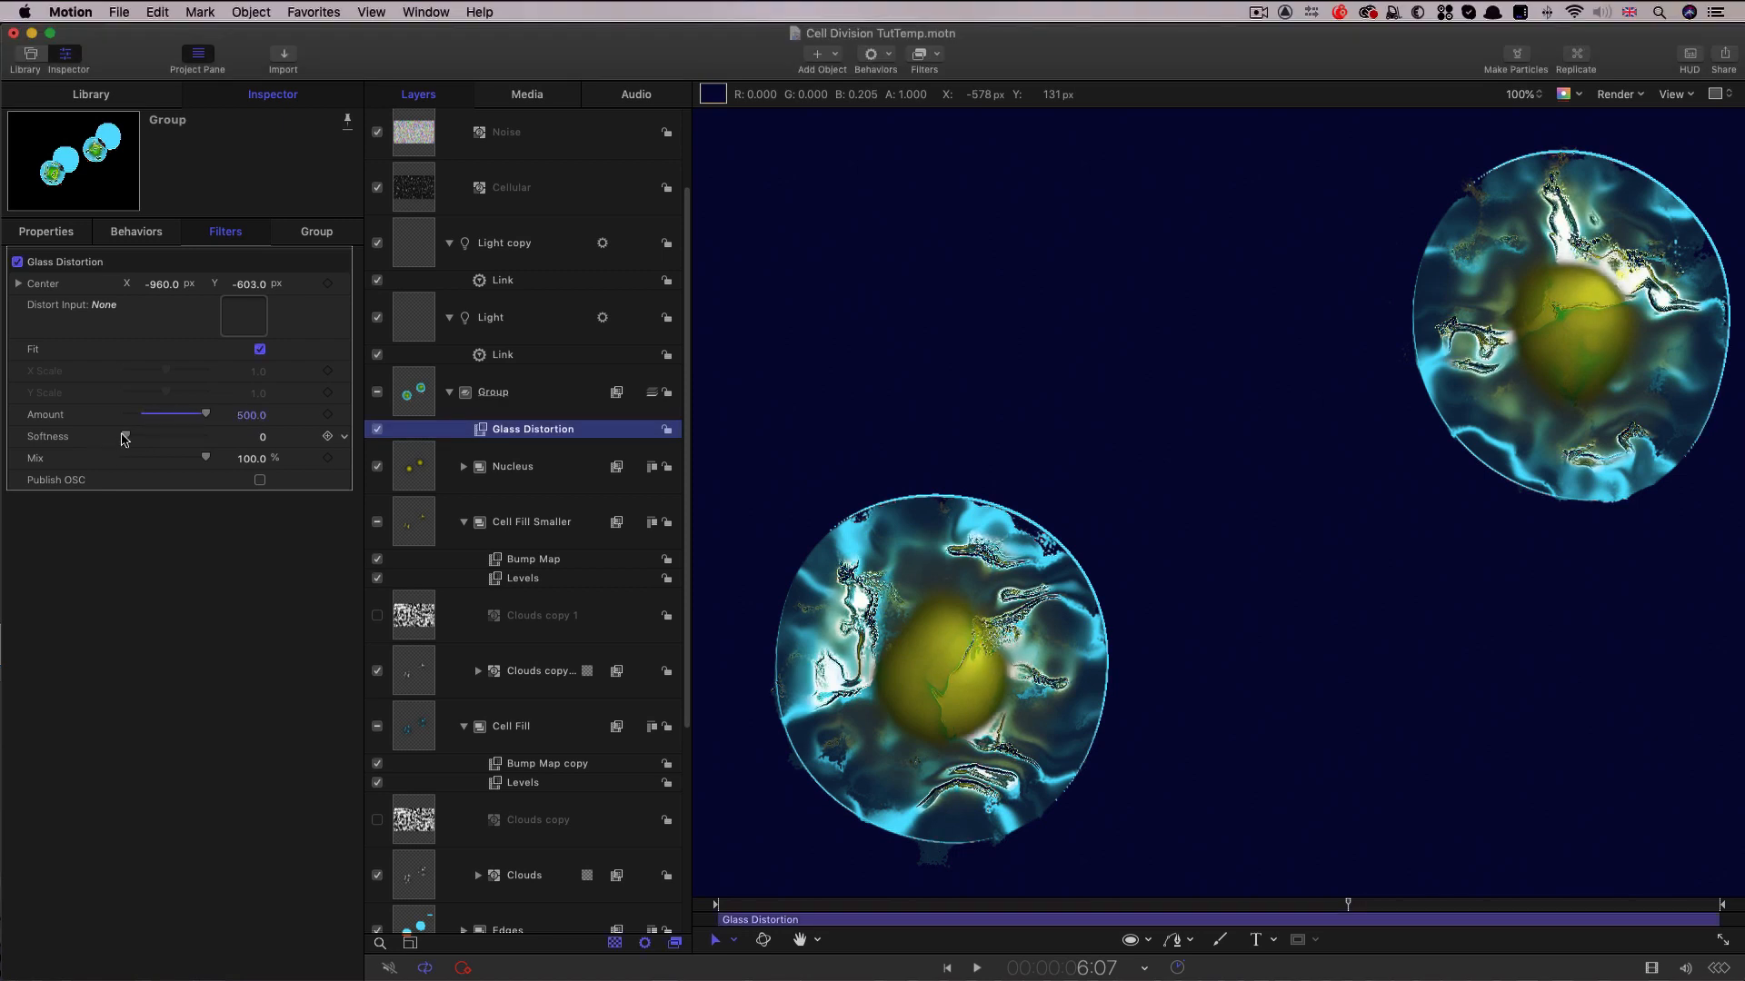
pyautogui.moveTo(141, 439); pyautogui.dragTo(154, 439)
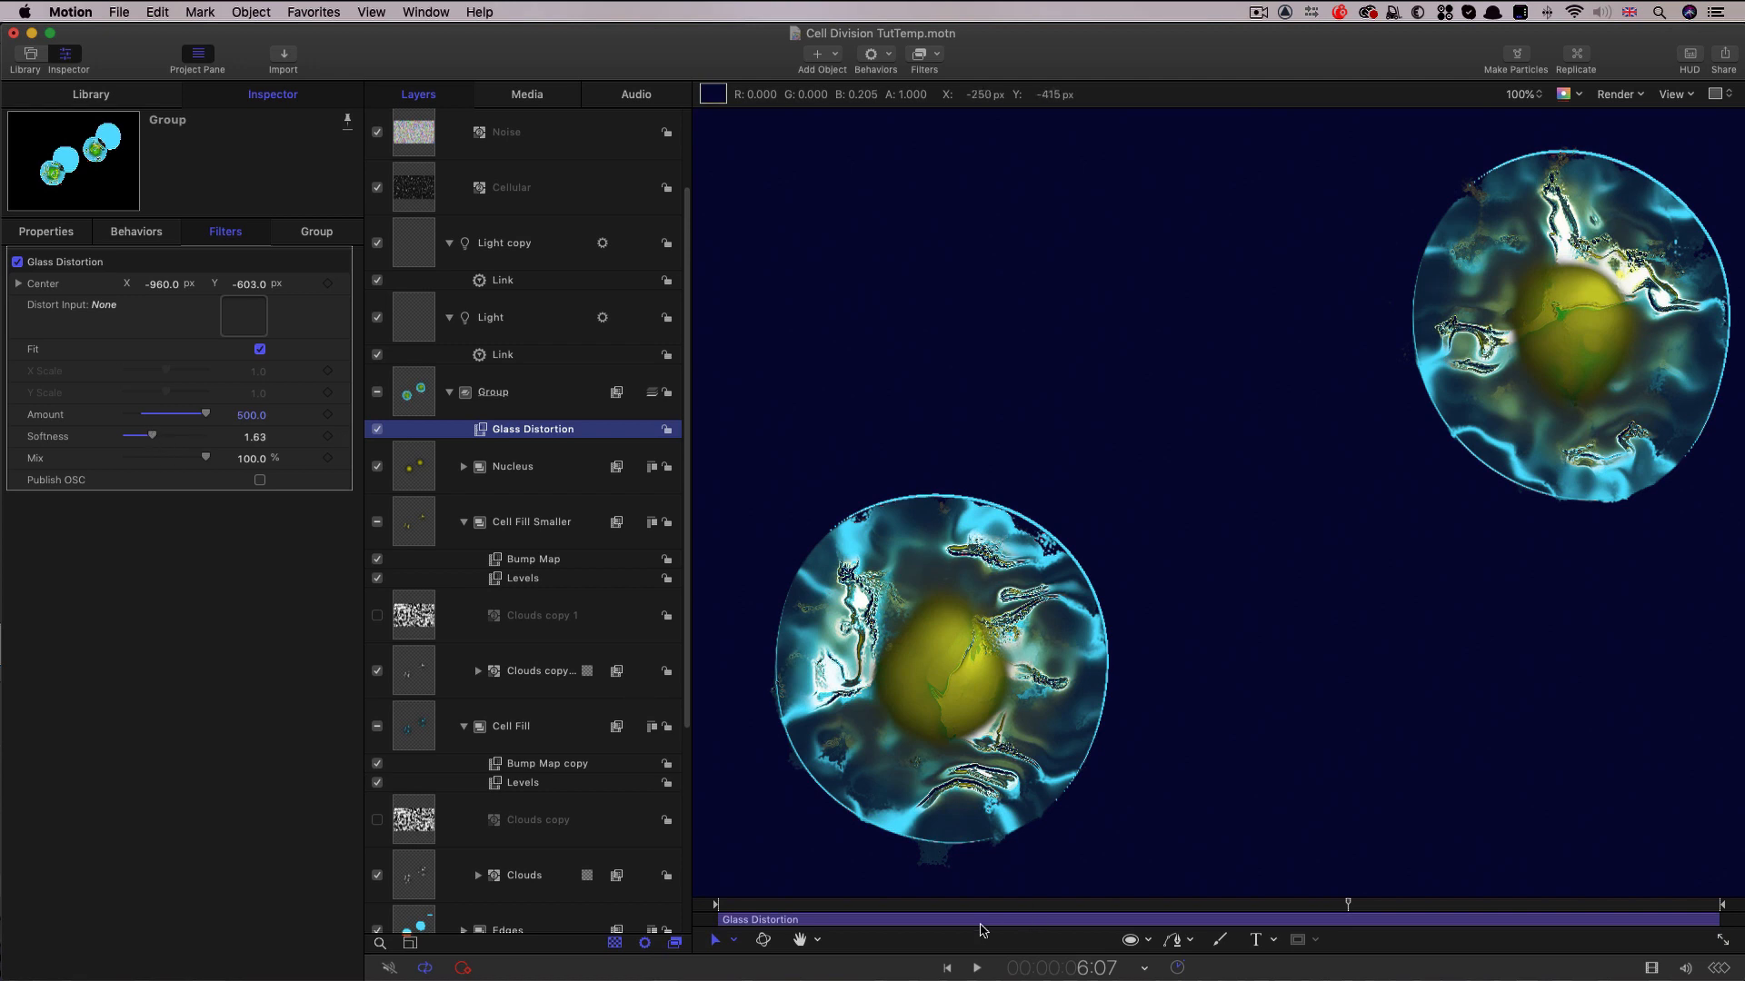
pyautogui.moveTo(895, 907); pyautogui.dragTo(614, 907)
pyautogui.press('space')
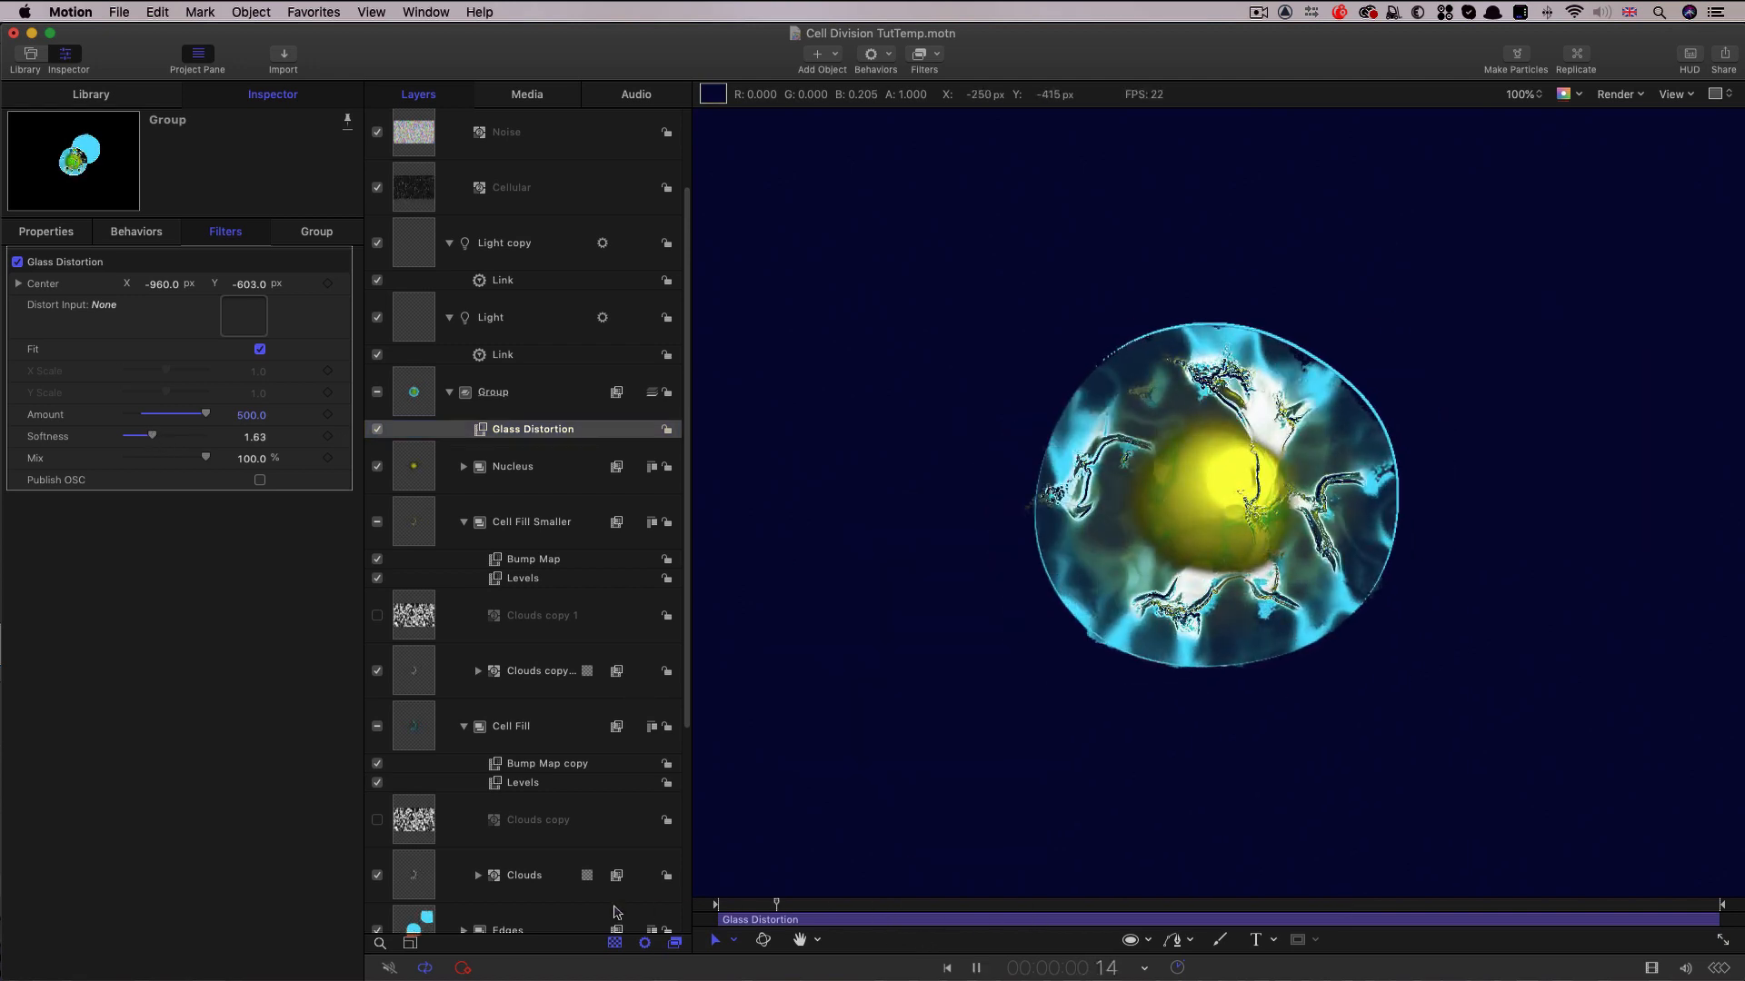
pyautogui.press('super+minus')
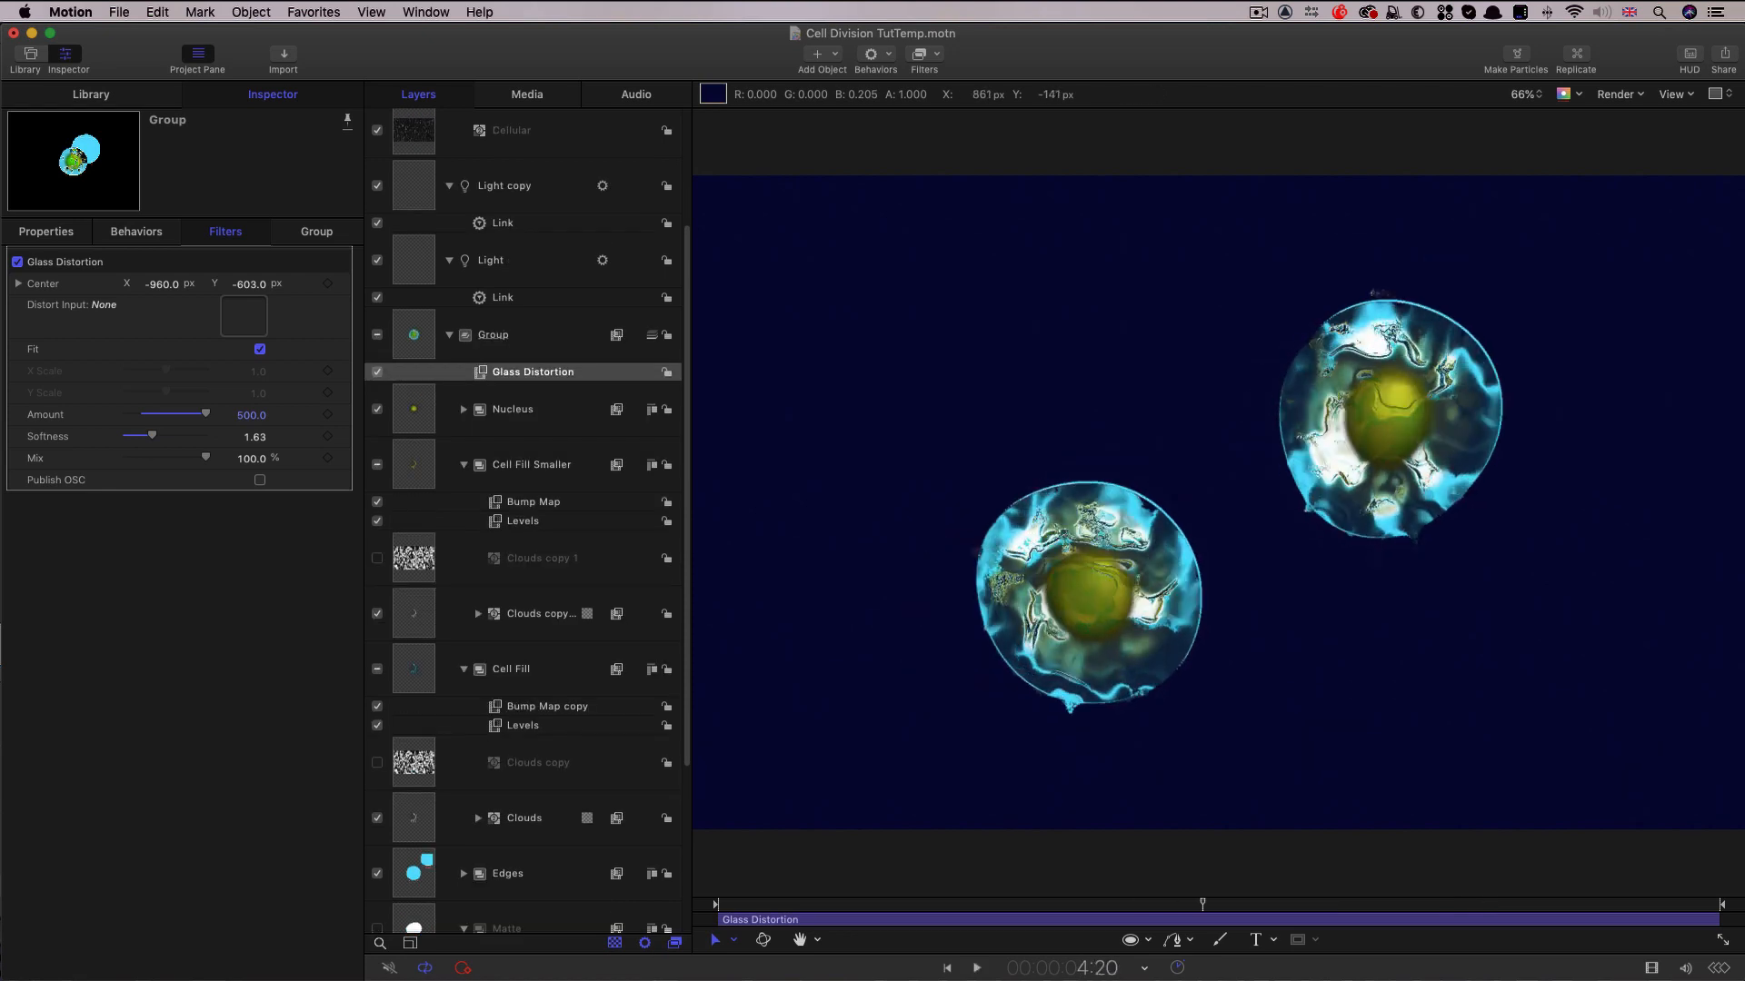
# Stop the playback and add a Bump Map distortion filter to the Matte group.
pyautogui.press('space')
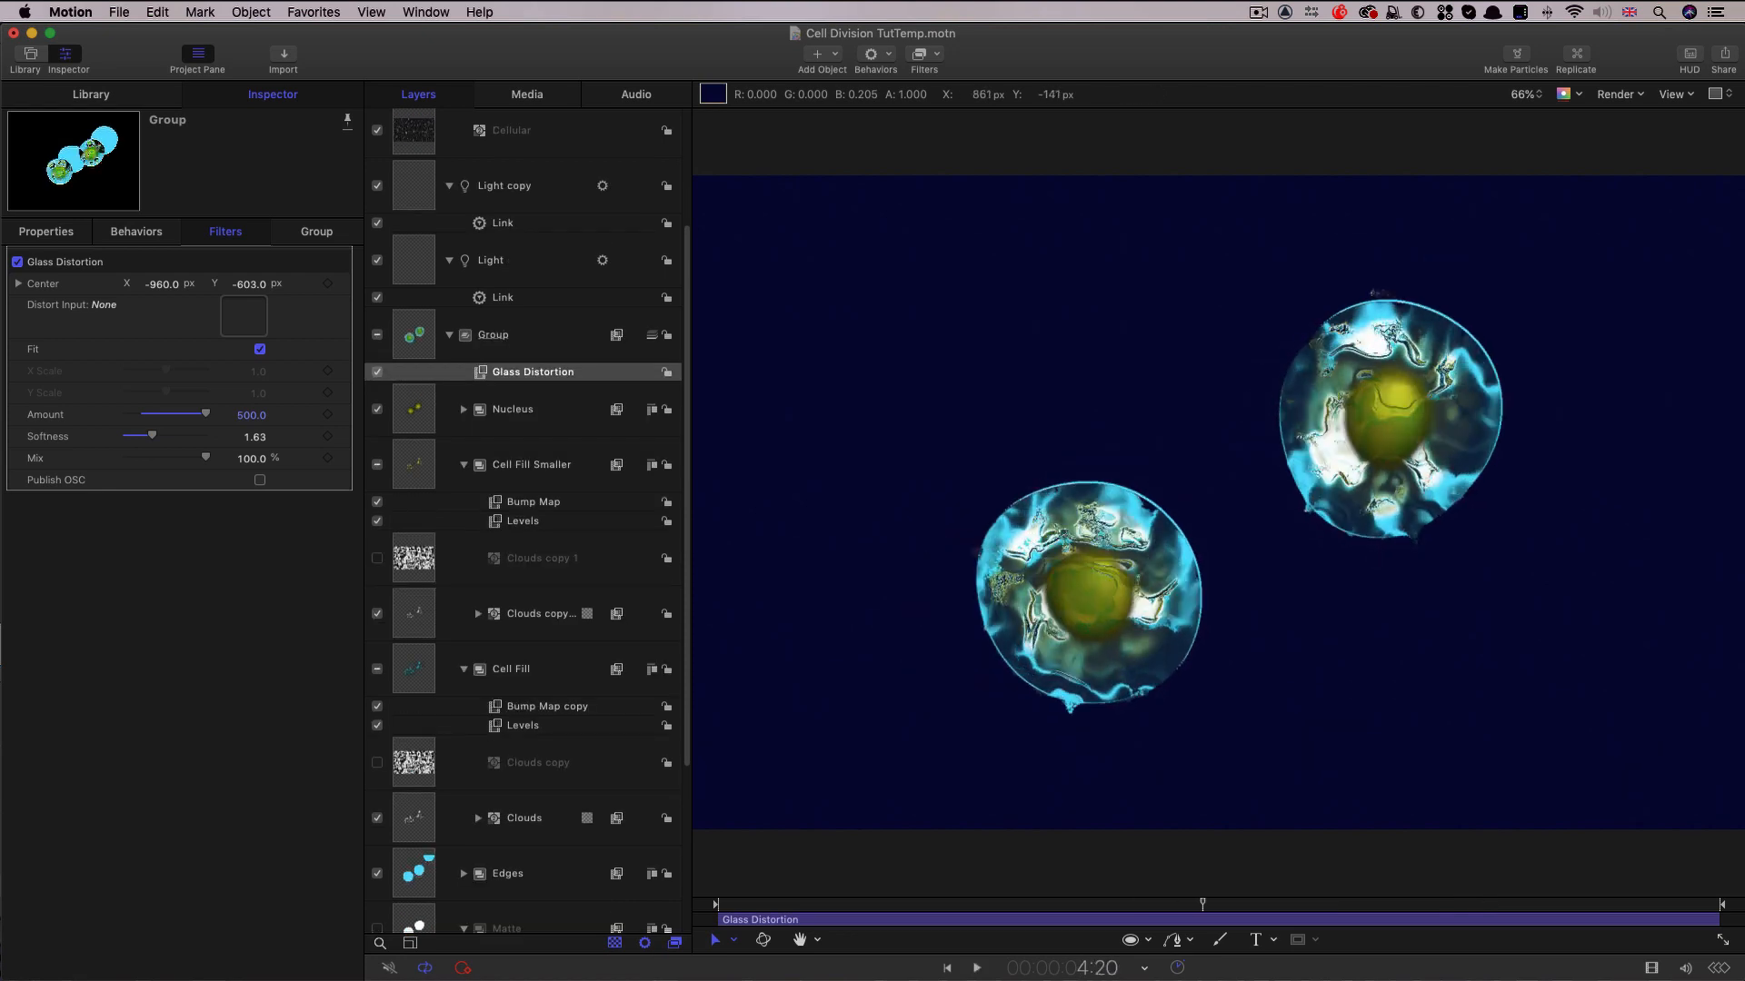
pyautogui.scroll(-1, 589, 647)
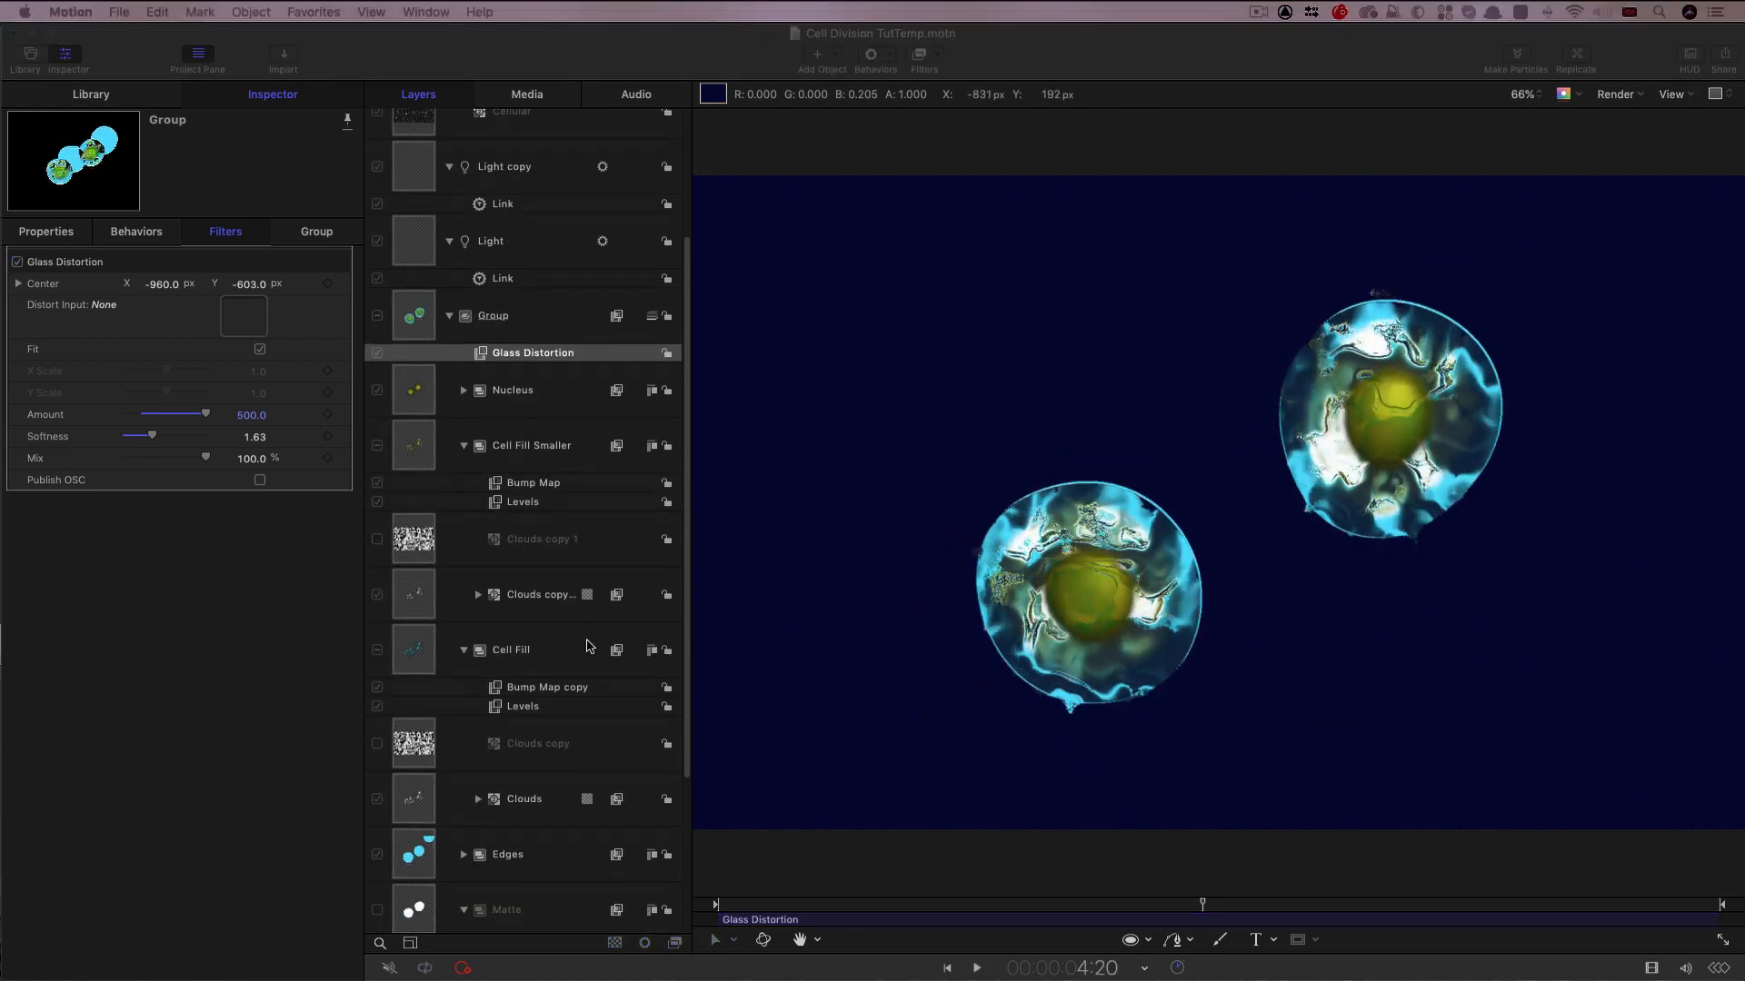
pyautogui.scroll(-5, 514, 543)
pyautogui.click(509, 723)
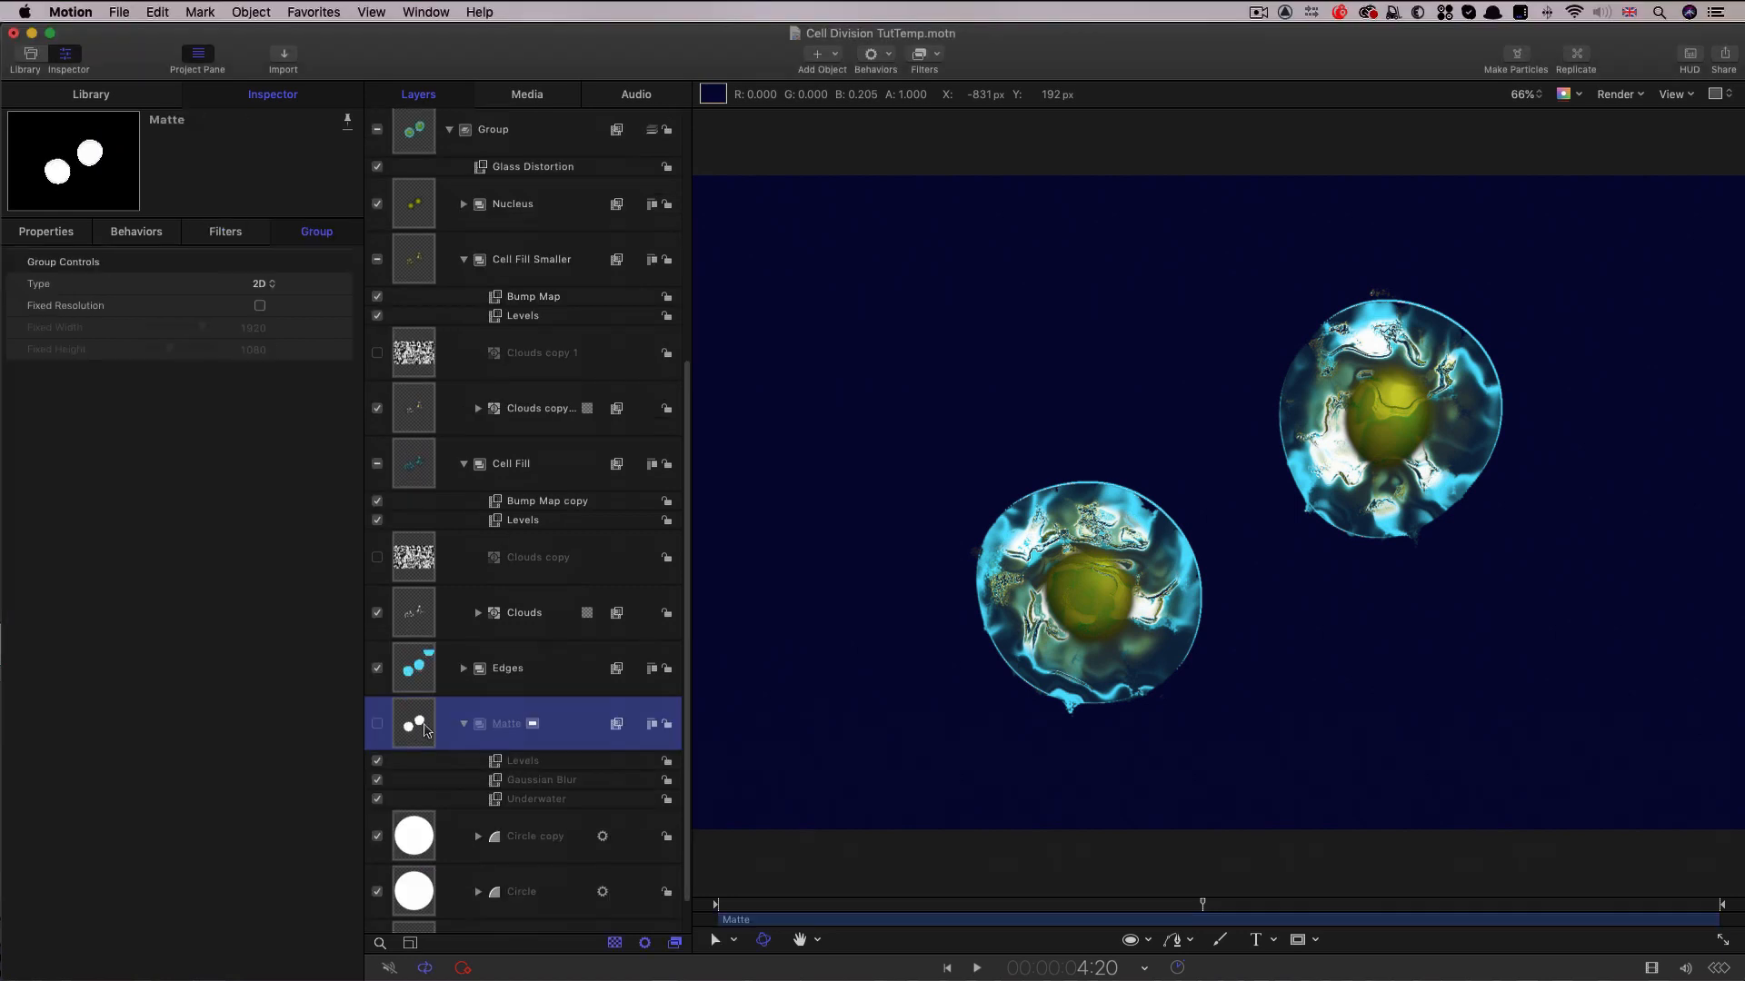
pyautogui.click(938, 54)
pyautogui.moveTo(941, 135)
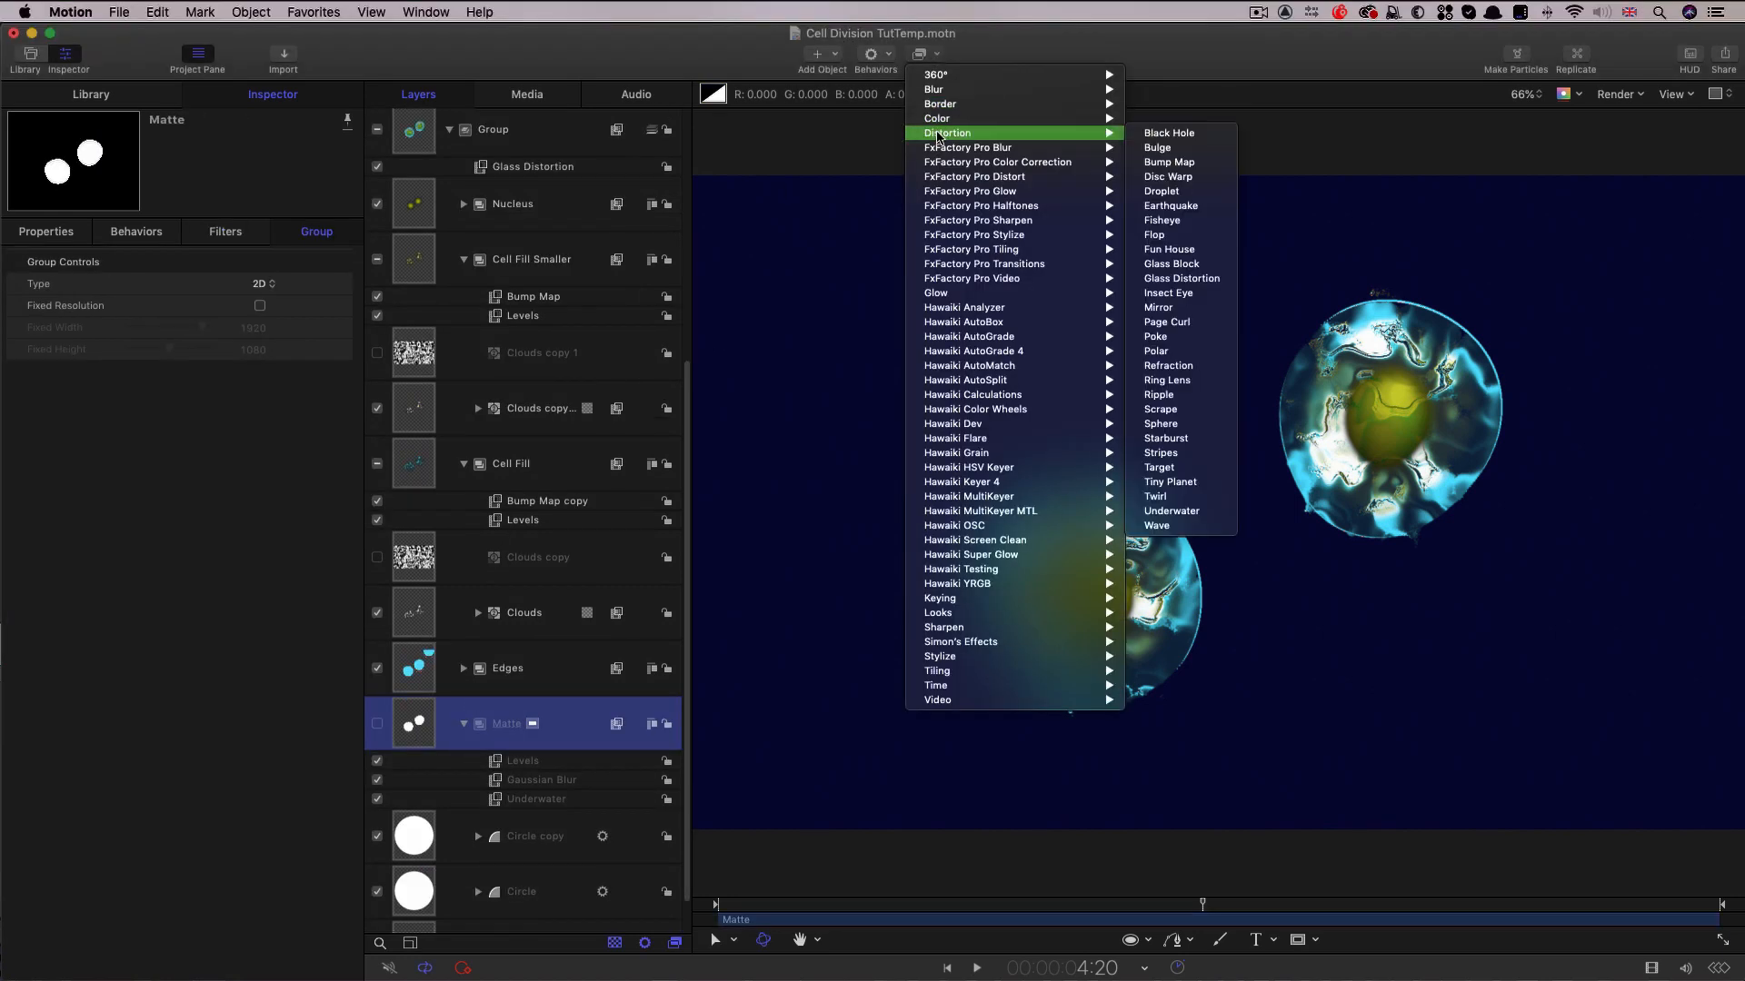
pyautogui.click(1170, 162)
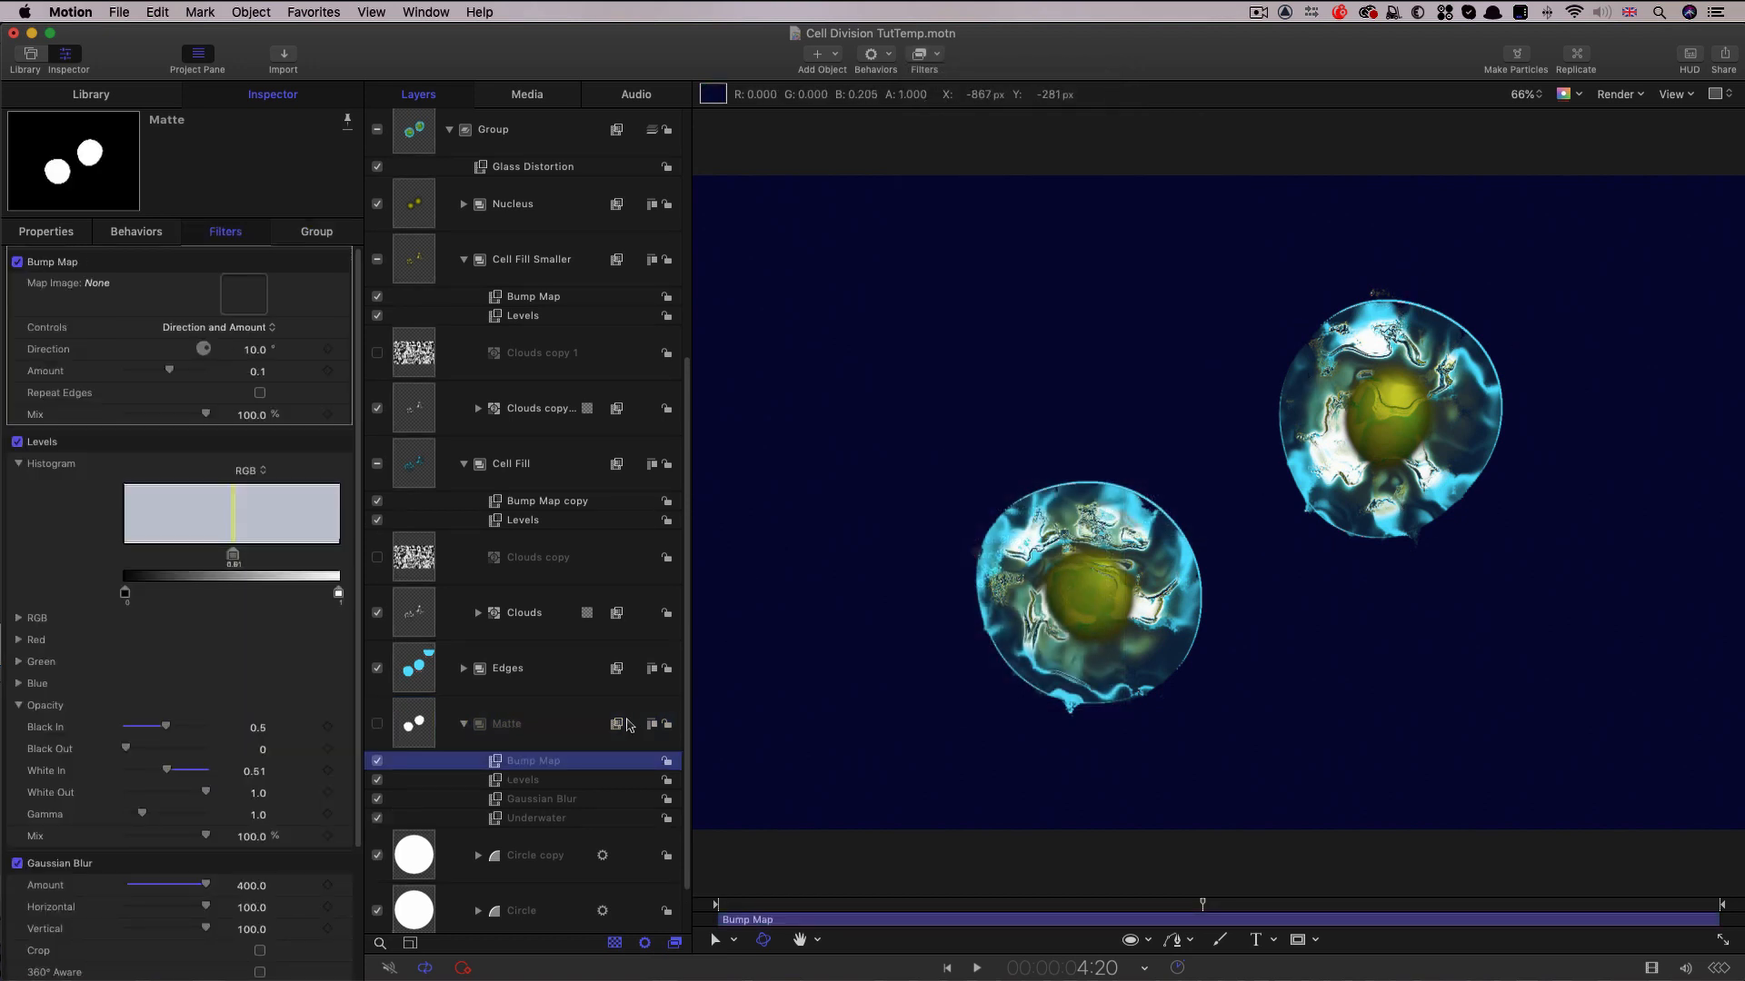
# Use the Displace group as the map image of the Matte's Bump Map, compare with the filter off and on, and preview the animation.
pyautogui.scroll(10, 418, 364)
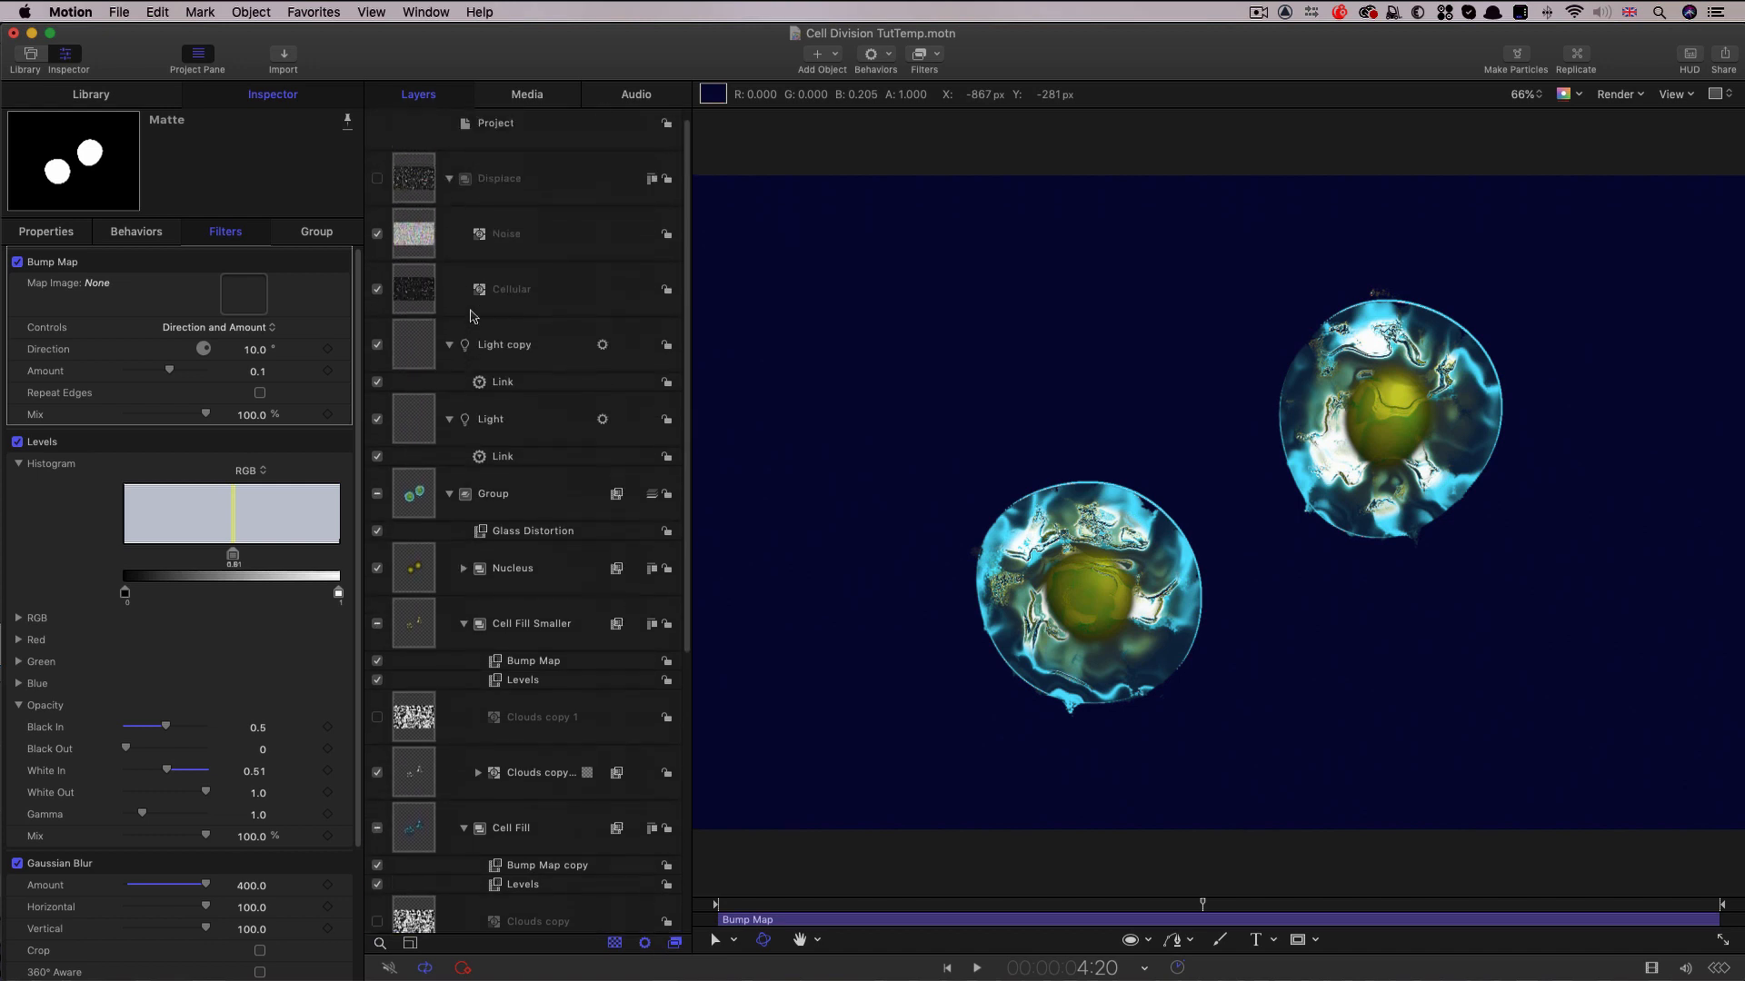
pyautogui.moveTo(414, 194); pyautogui.dragTo(243, 298)
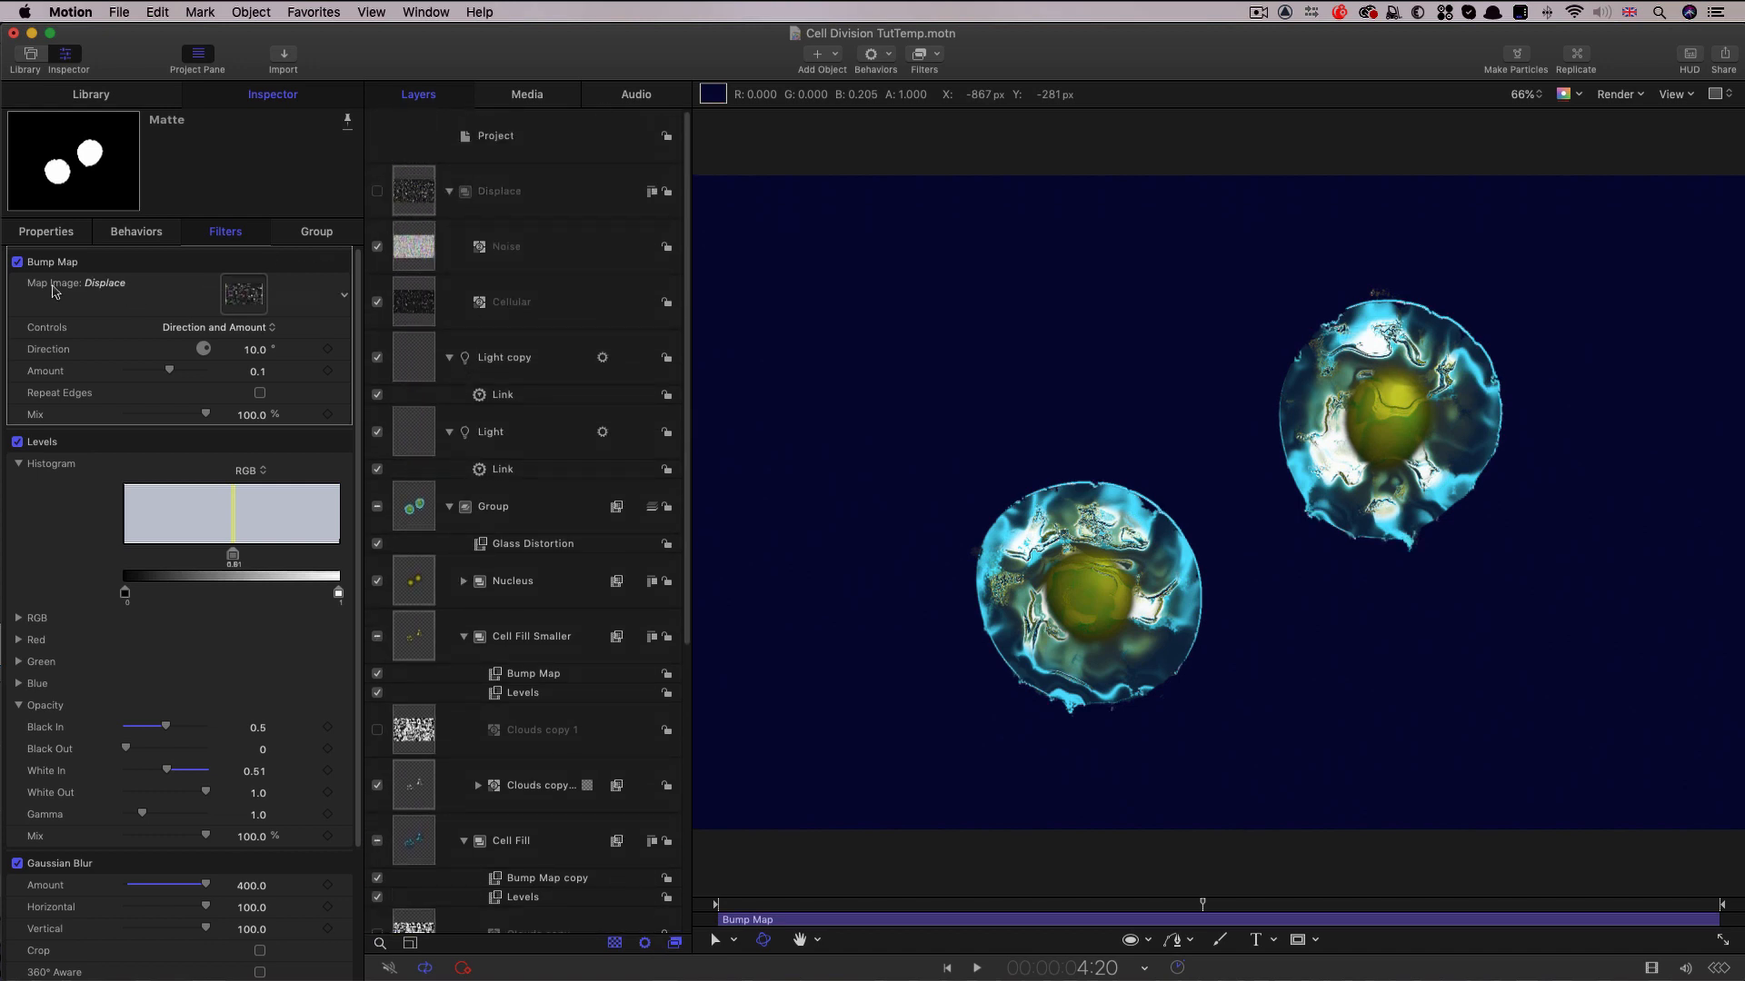
pyautogui.click(16, 263)
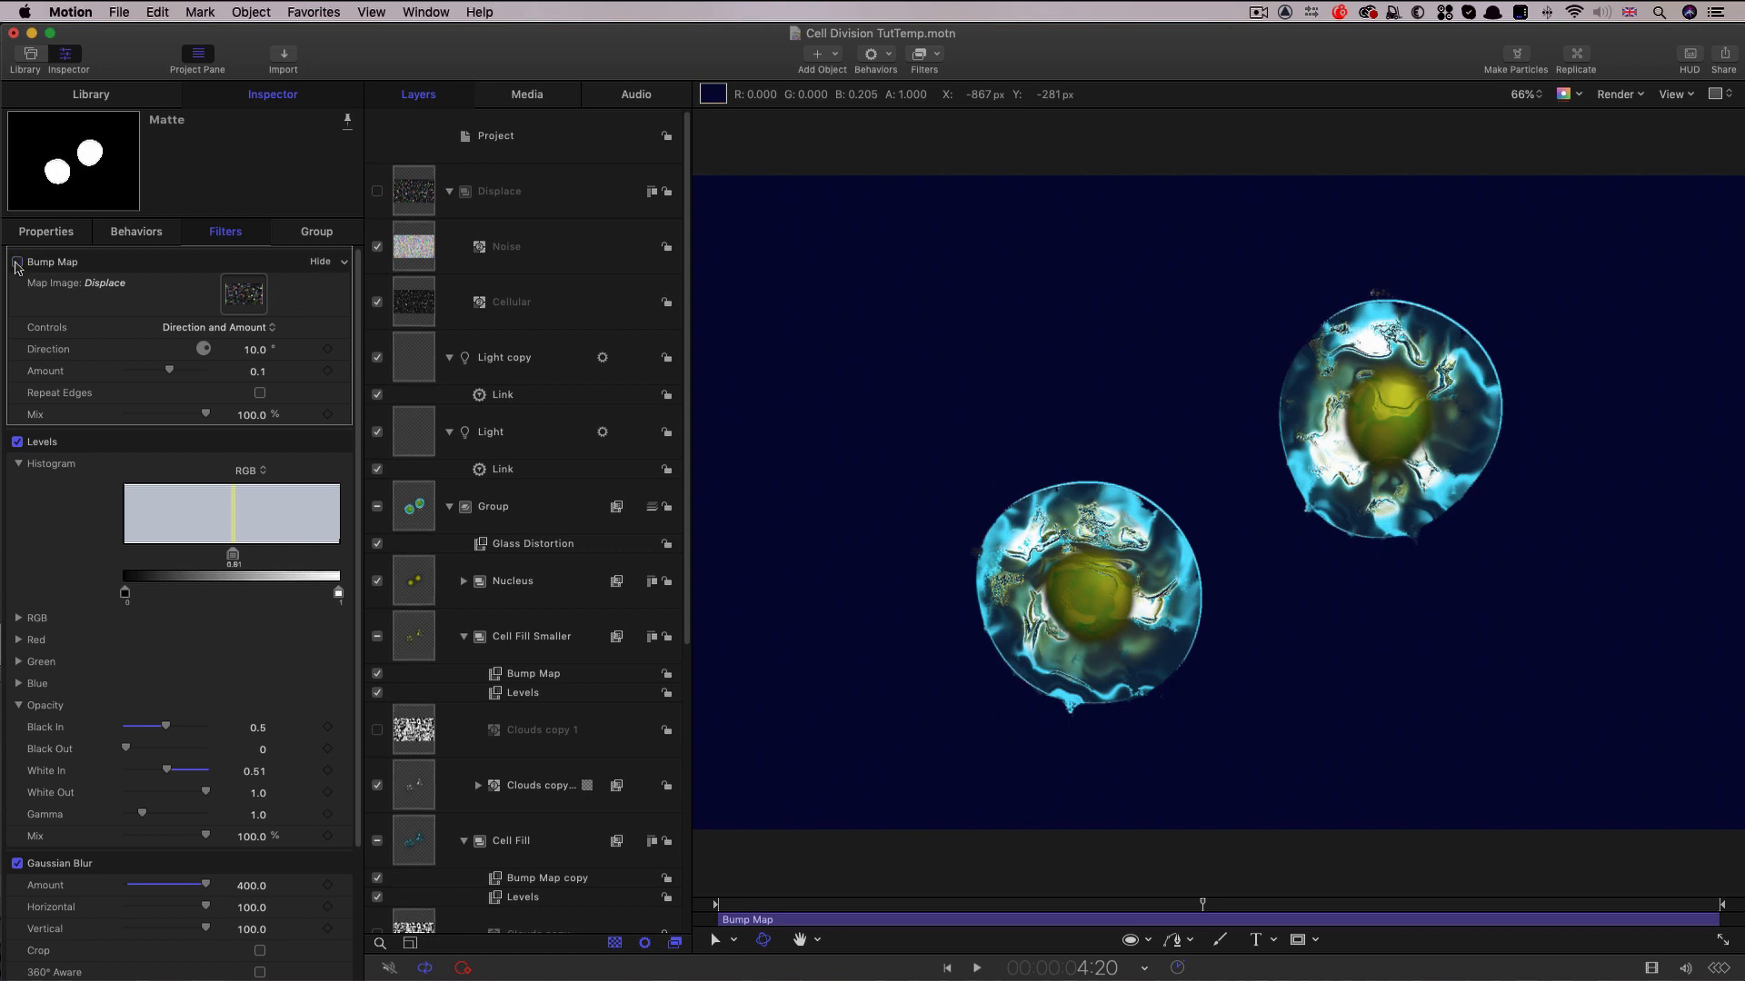
pyautogui.click(17, 262)
pyautogui.press('space')
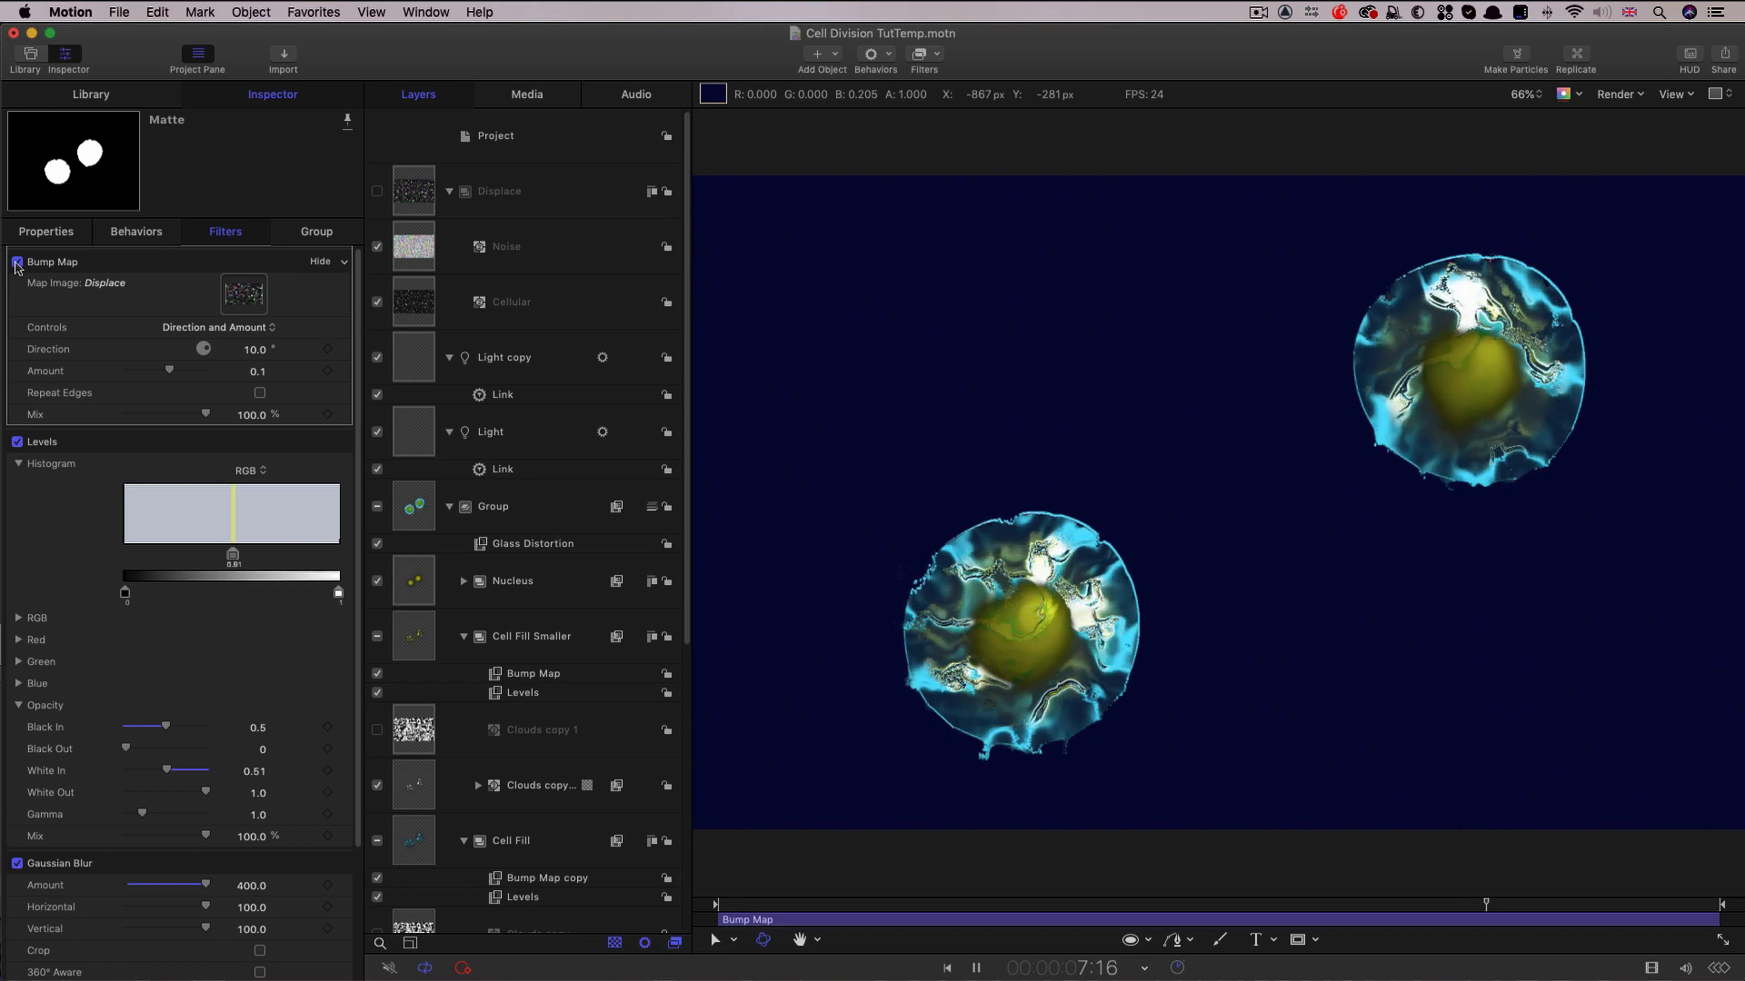
pyautogui.press('space')
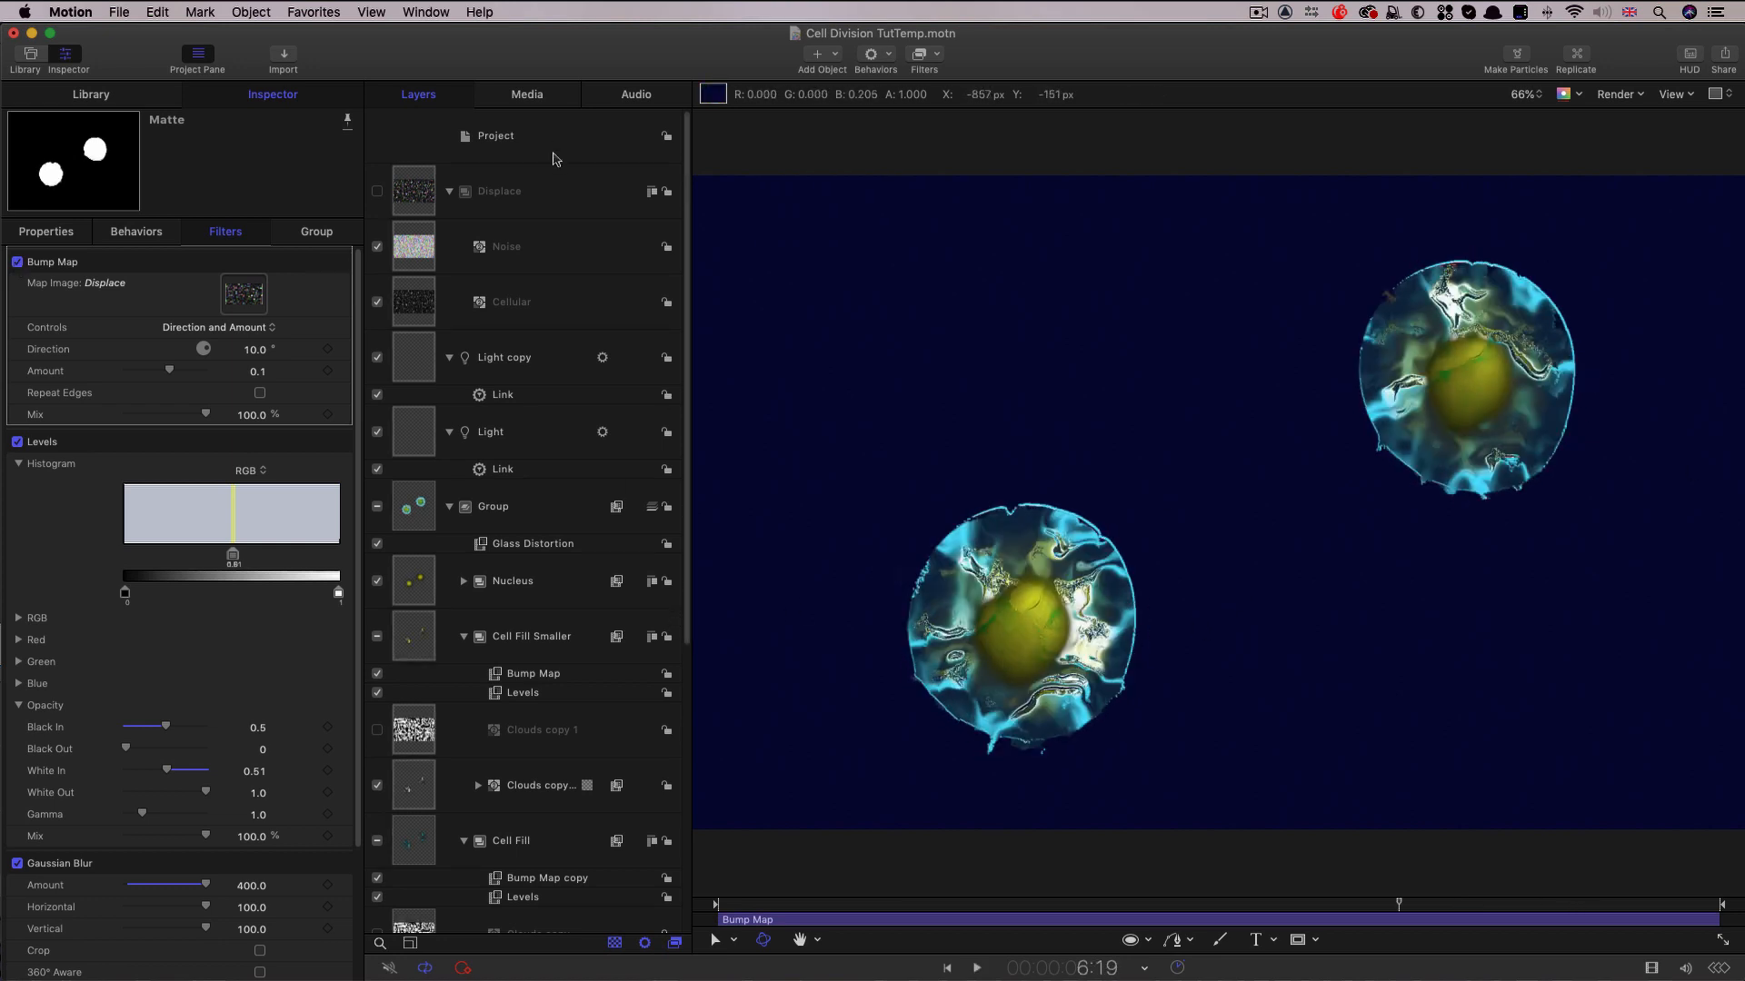
# Create a new group at the top of the project and add a Lens Flare generator to it.
pyautogui.click(526, 138)
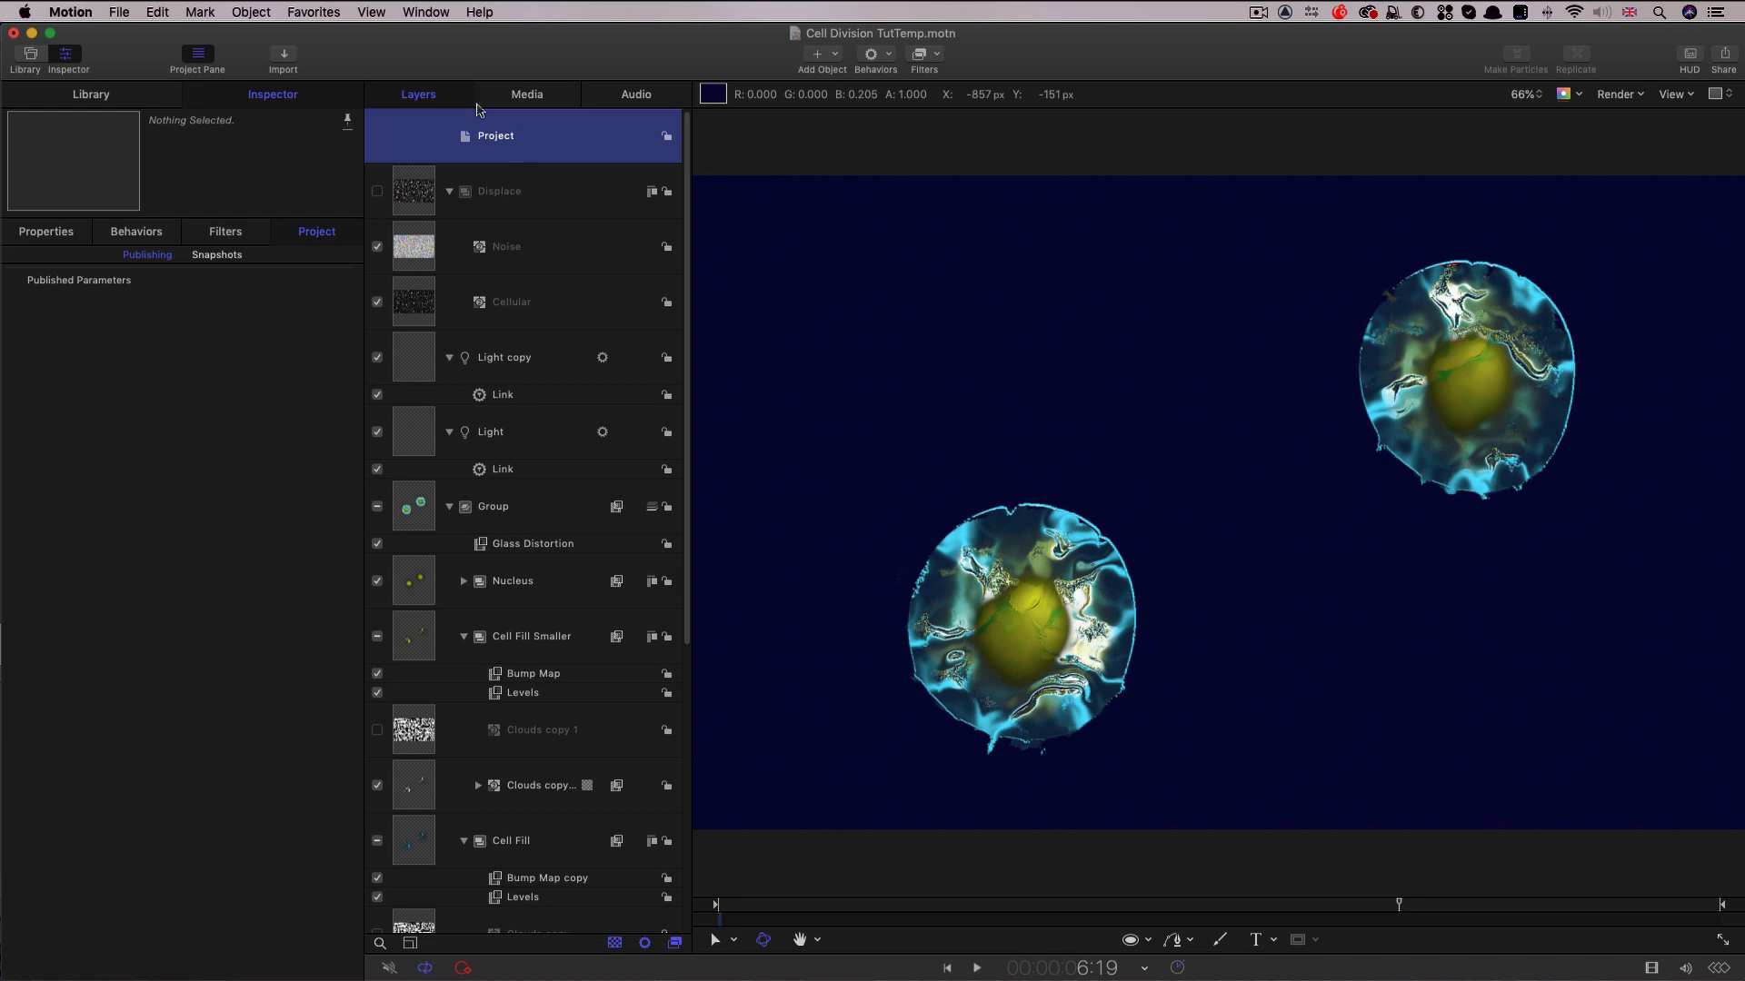
pyautogui.click(270, 11)
pyautogui.click(272, 31)
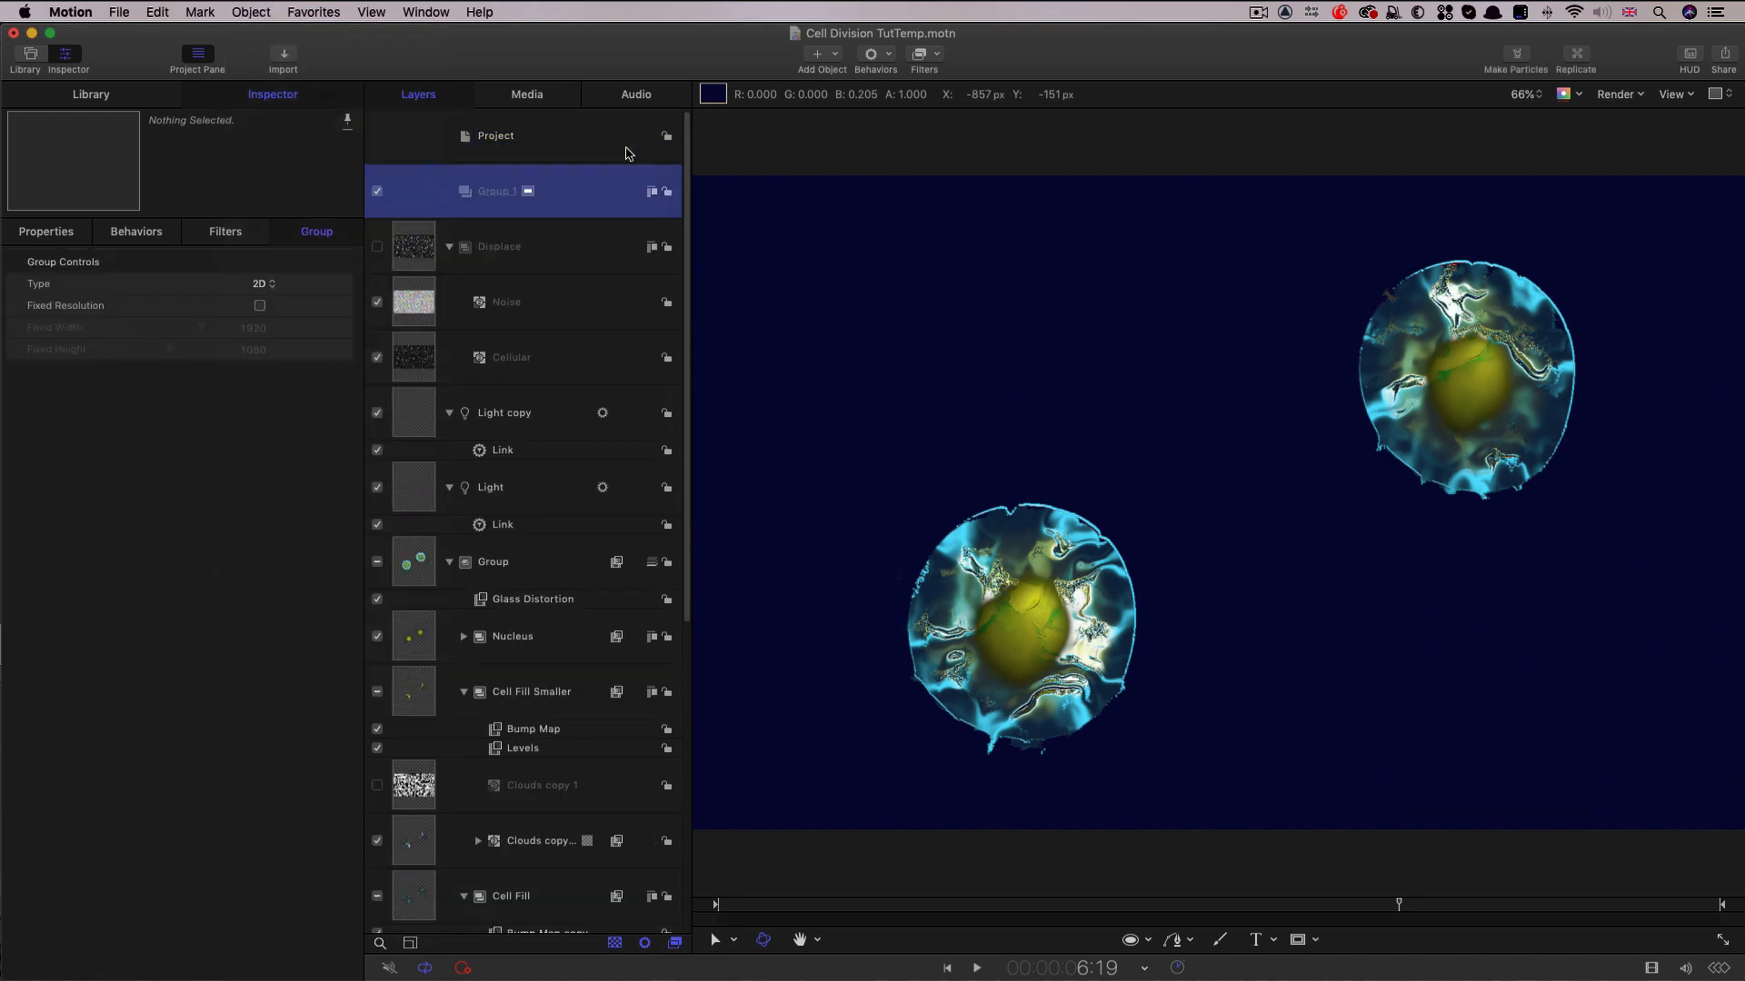
pyautogui.click(838, 57)
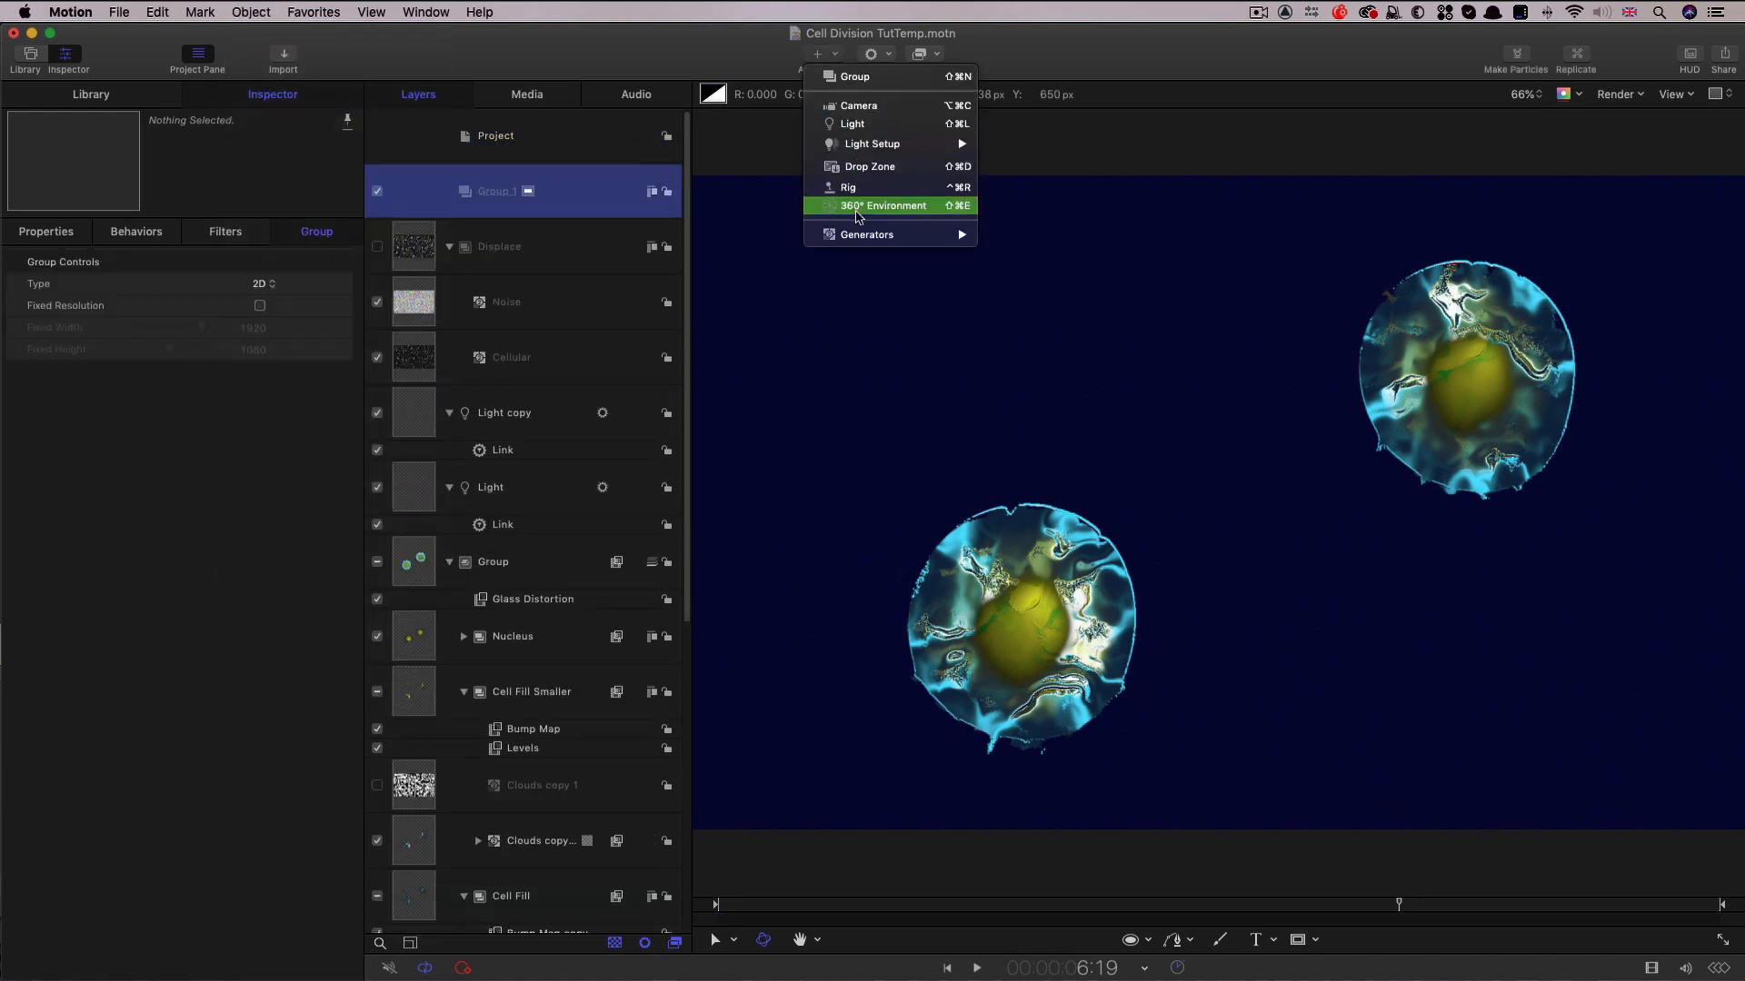
pyautogui.moveTo(945, 235)
pyautogui.moveTo(1014, 265)
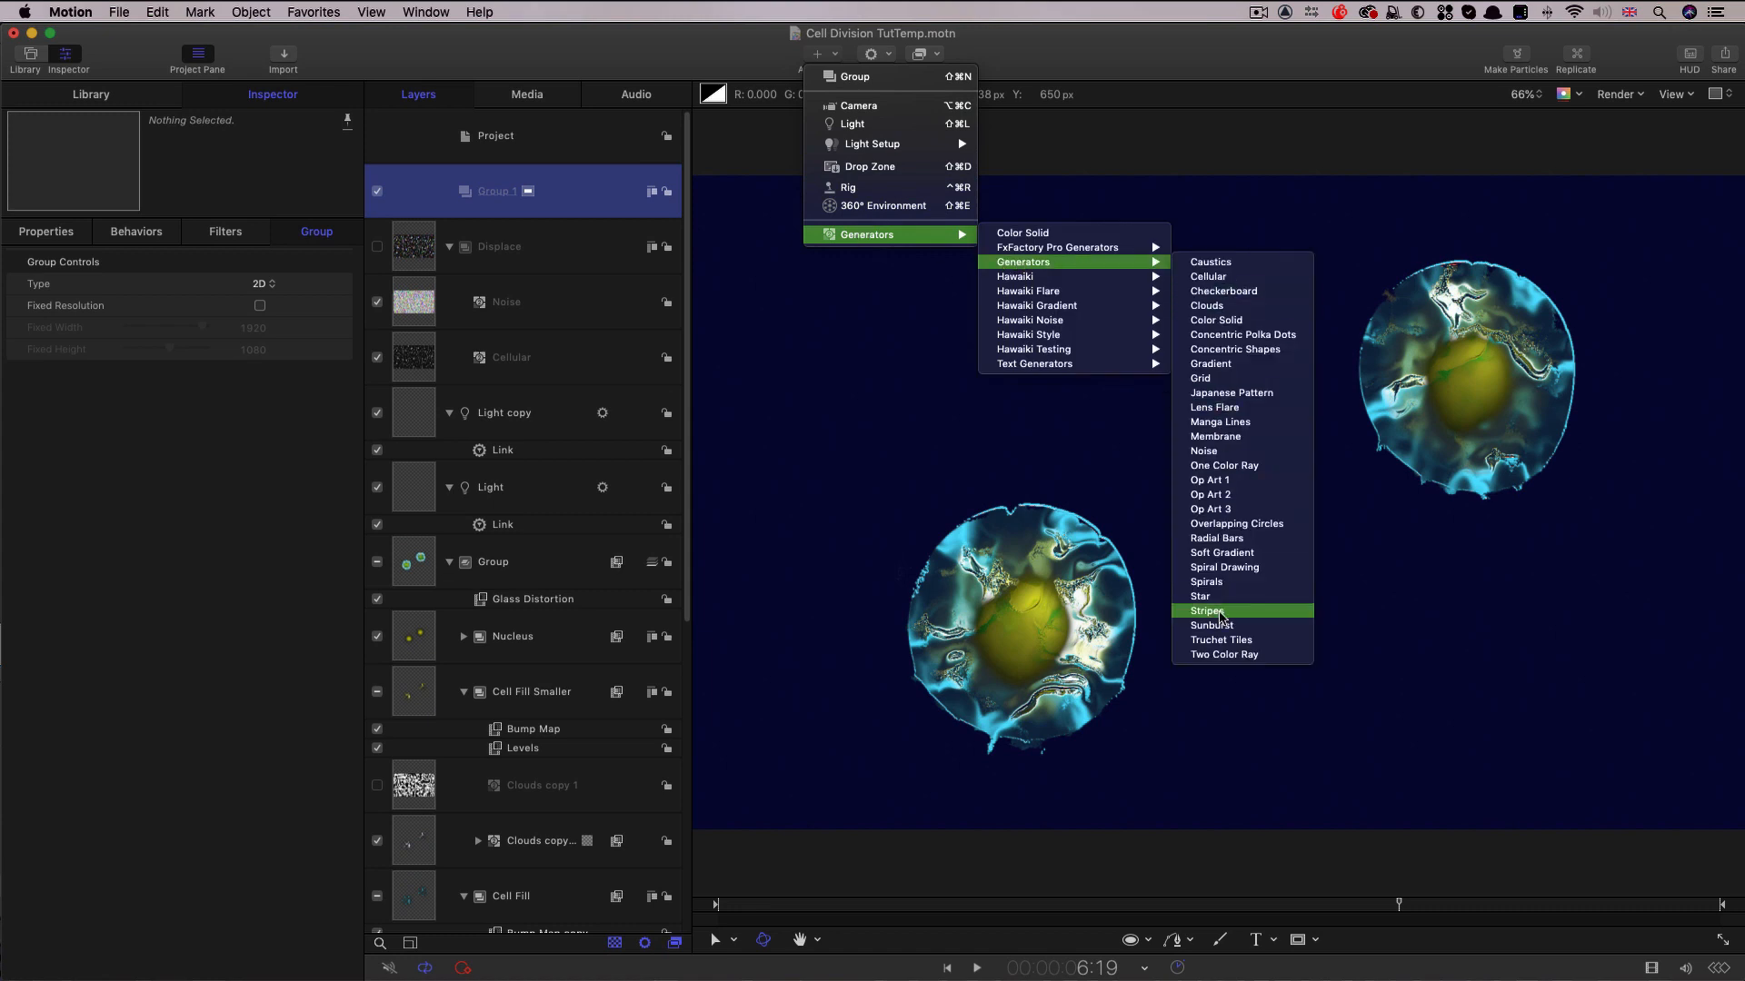
pyautogui.click(1241, 411)
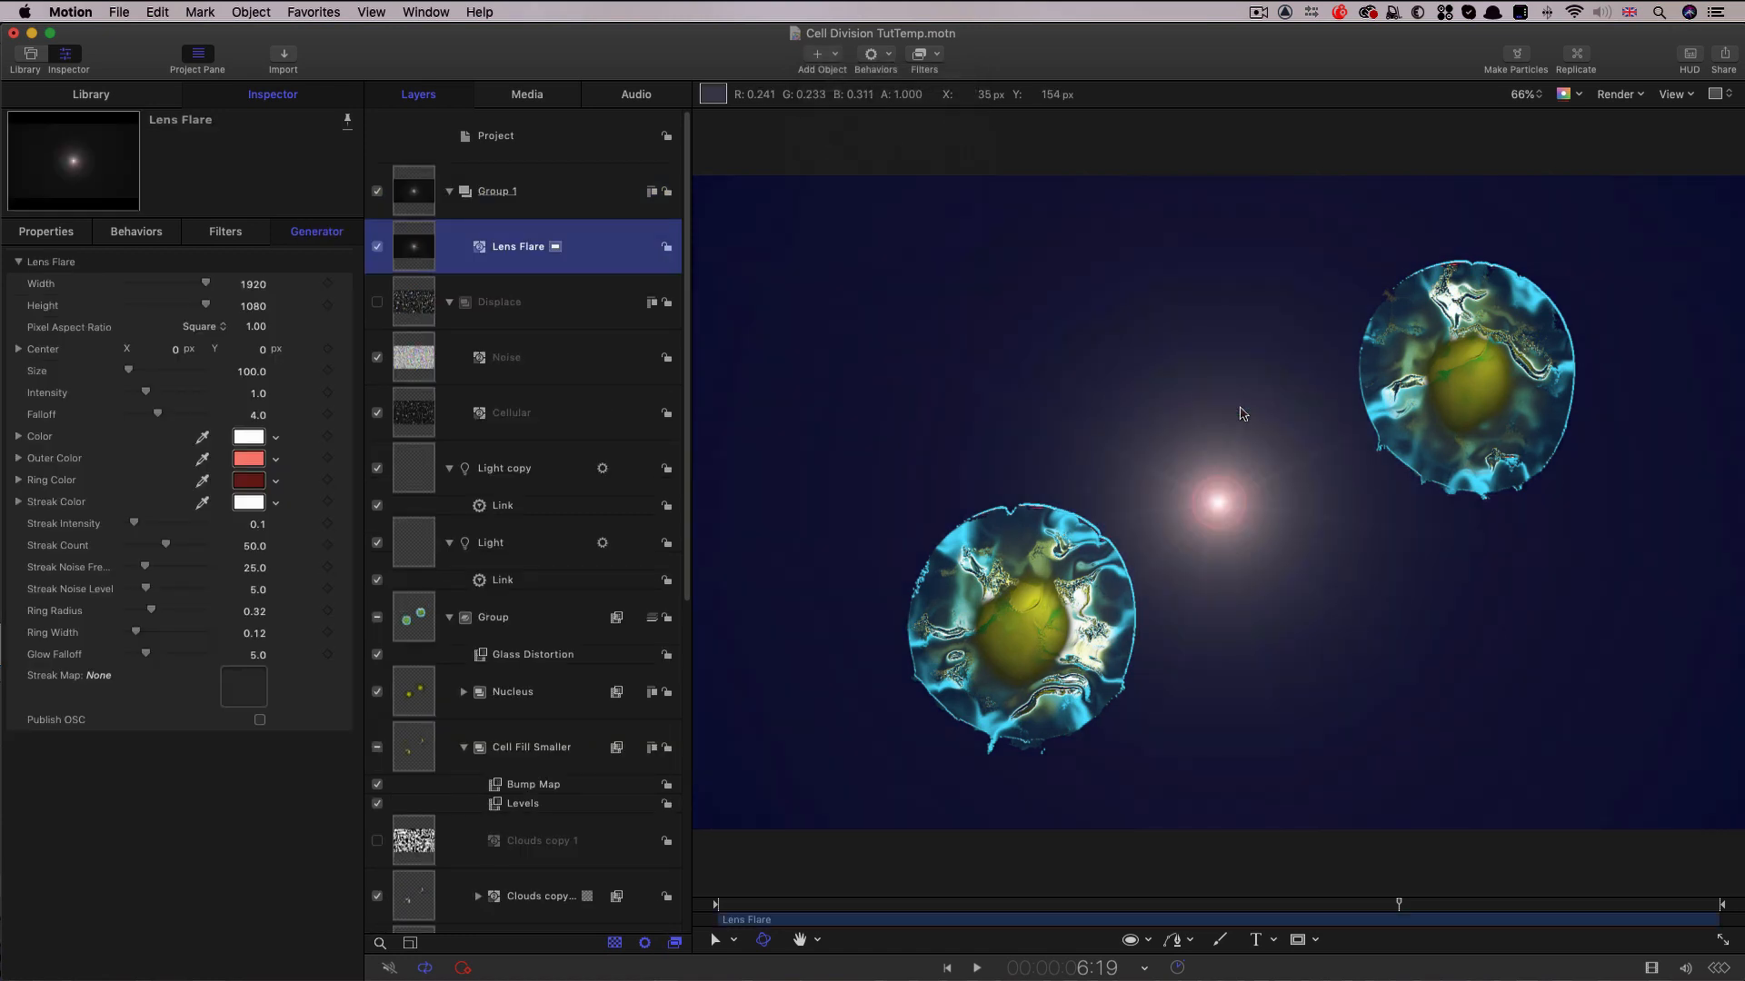
# Draw a circle mask with a radius of about 258 around the lens flare's centre and feather it by about -231.
pyautogui.click(1313, 941)
pyautogui.click(1360, 965)
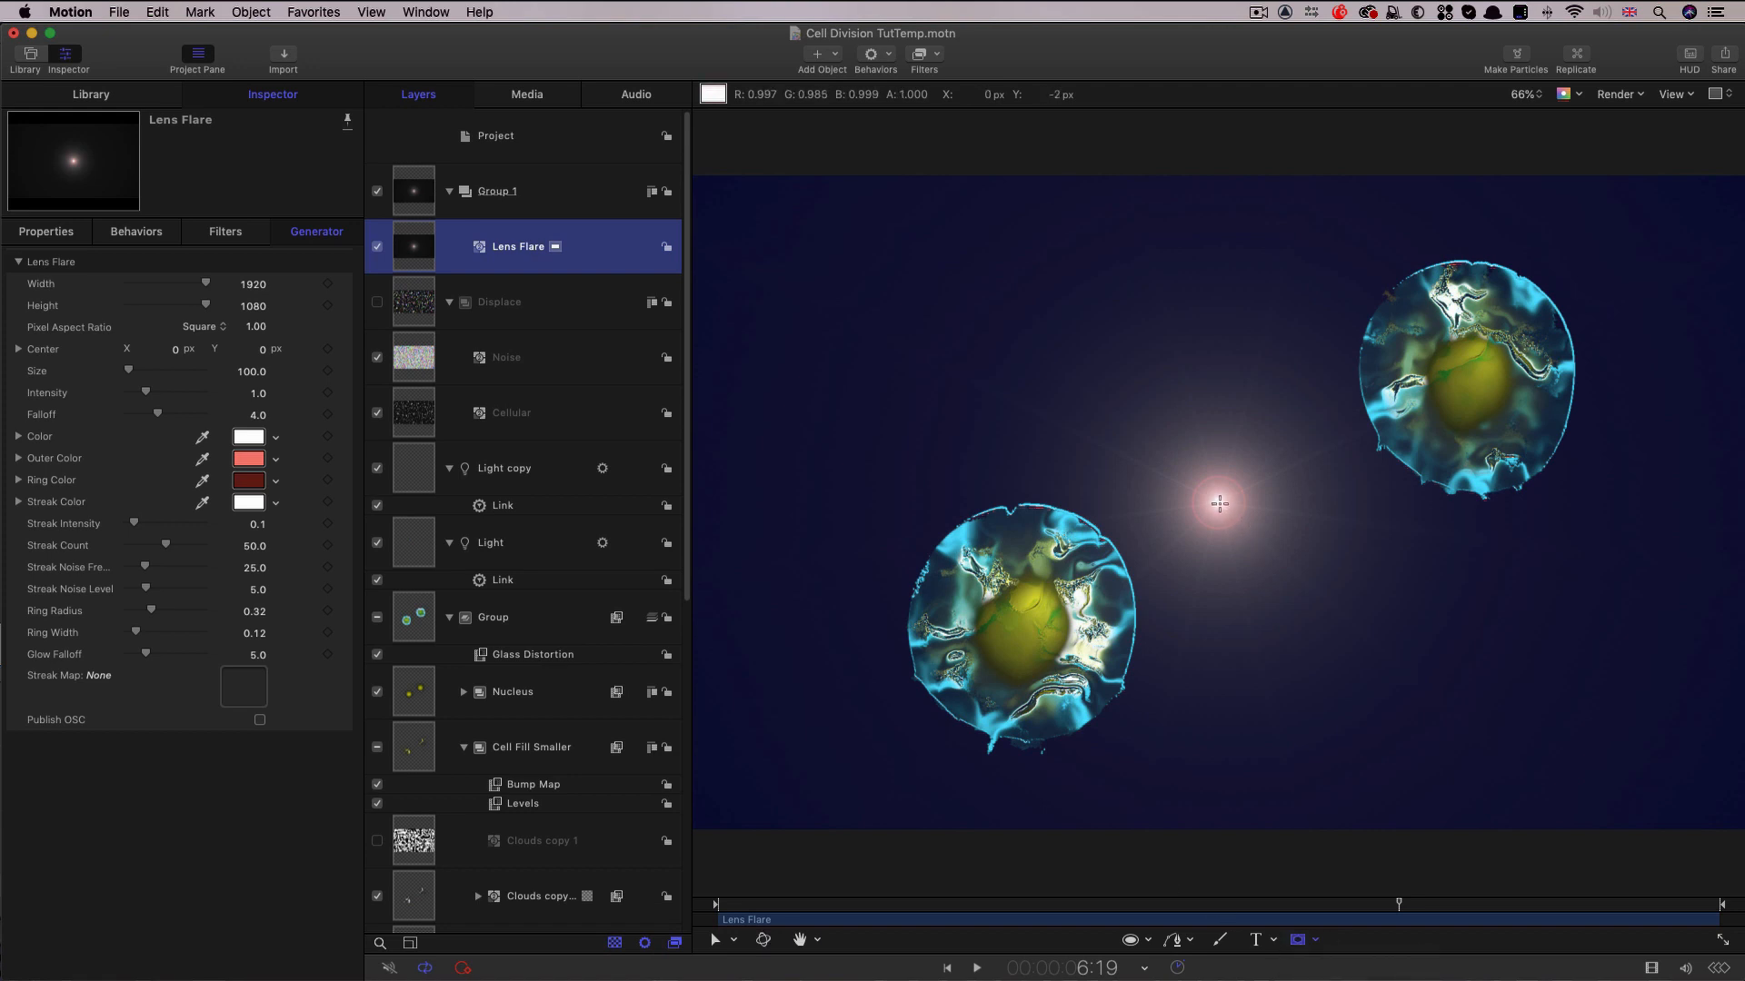
pyautogui.click(1314, 943)
pyautogui.click(1360, 965)
pyautogui.moveTo(1219, 502); pyautogui.dragTo(1376, 684)
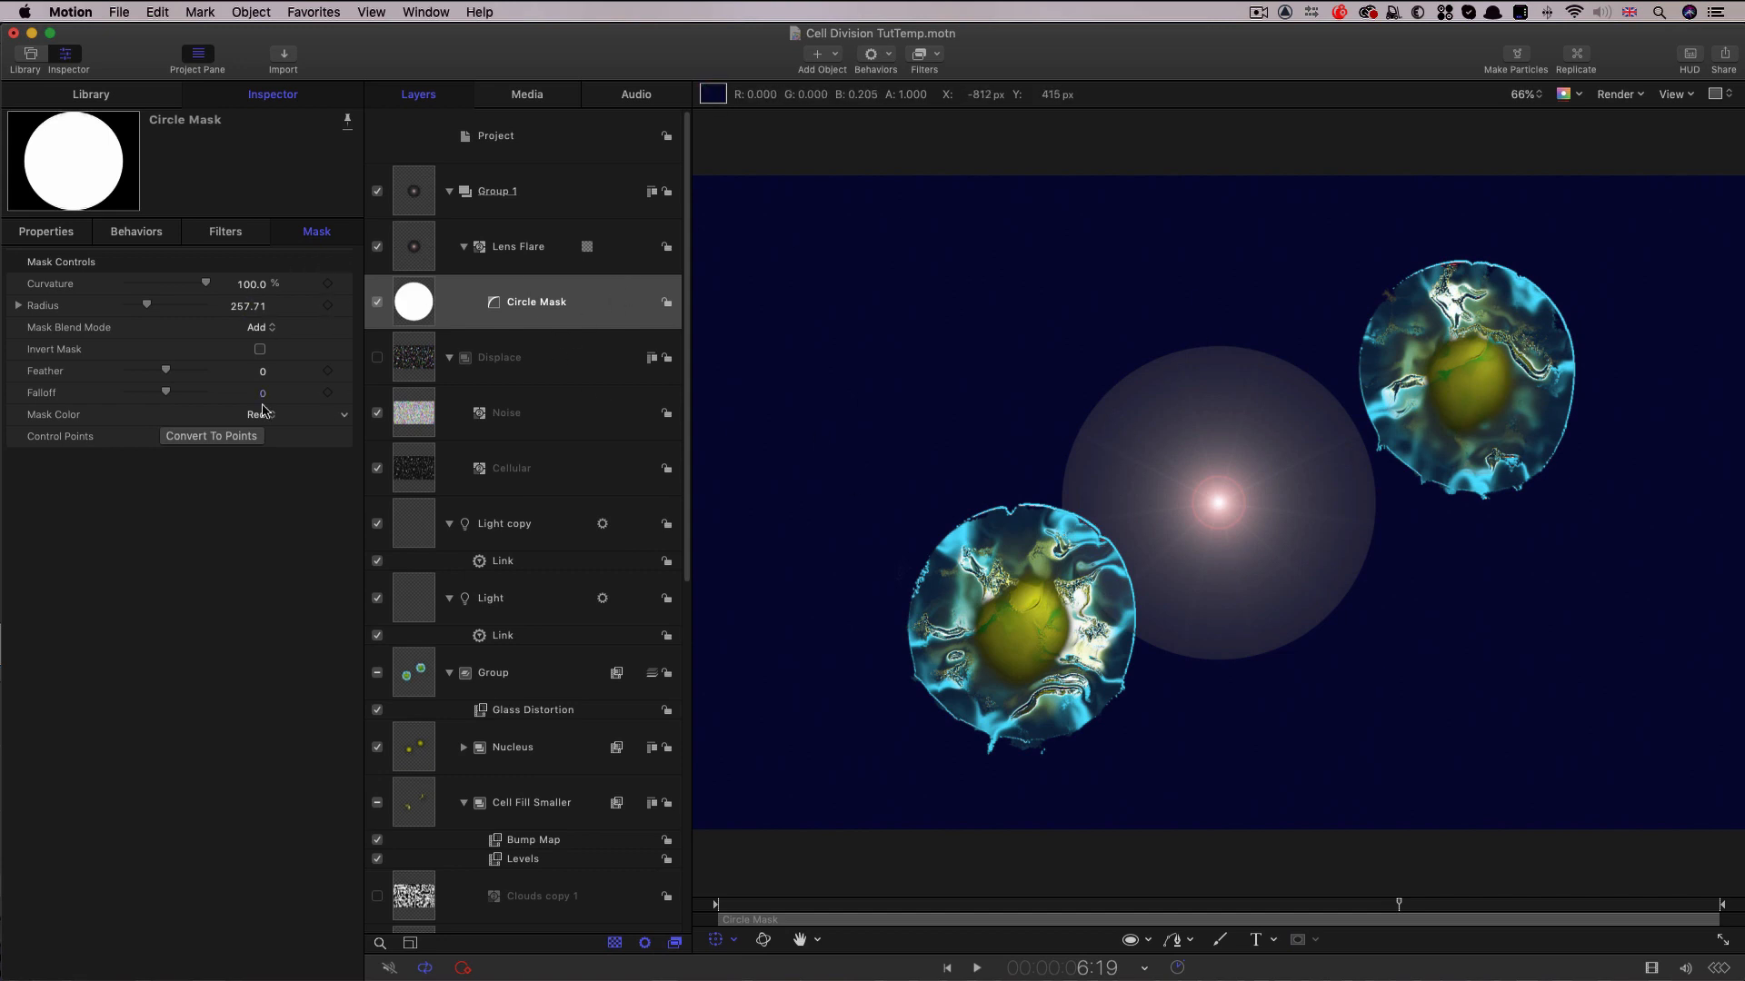
pyautogui.moveTo(263, 371)
pyautogui.mouseDown()
pyautogui.moveTo(200, 371)
pyautogui.moveTo(264, 372)
pyautogui.mouseUp()
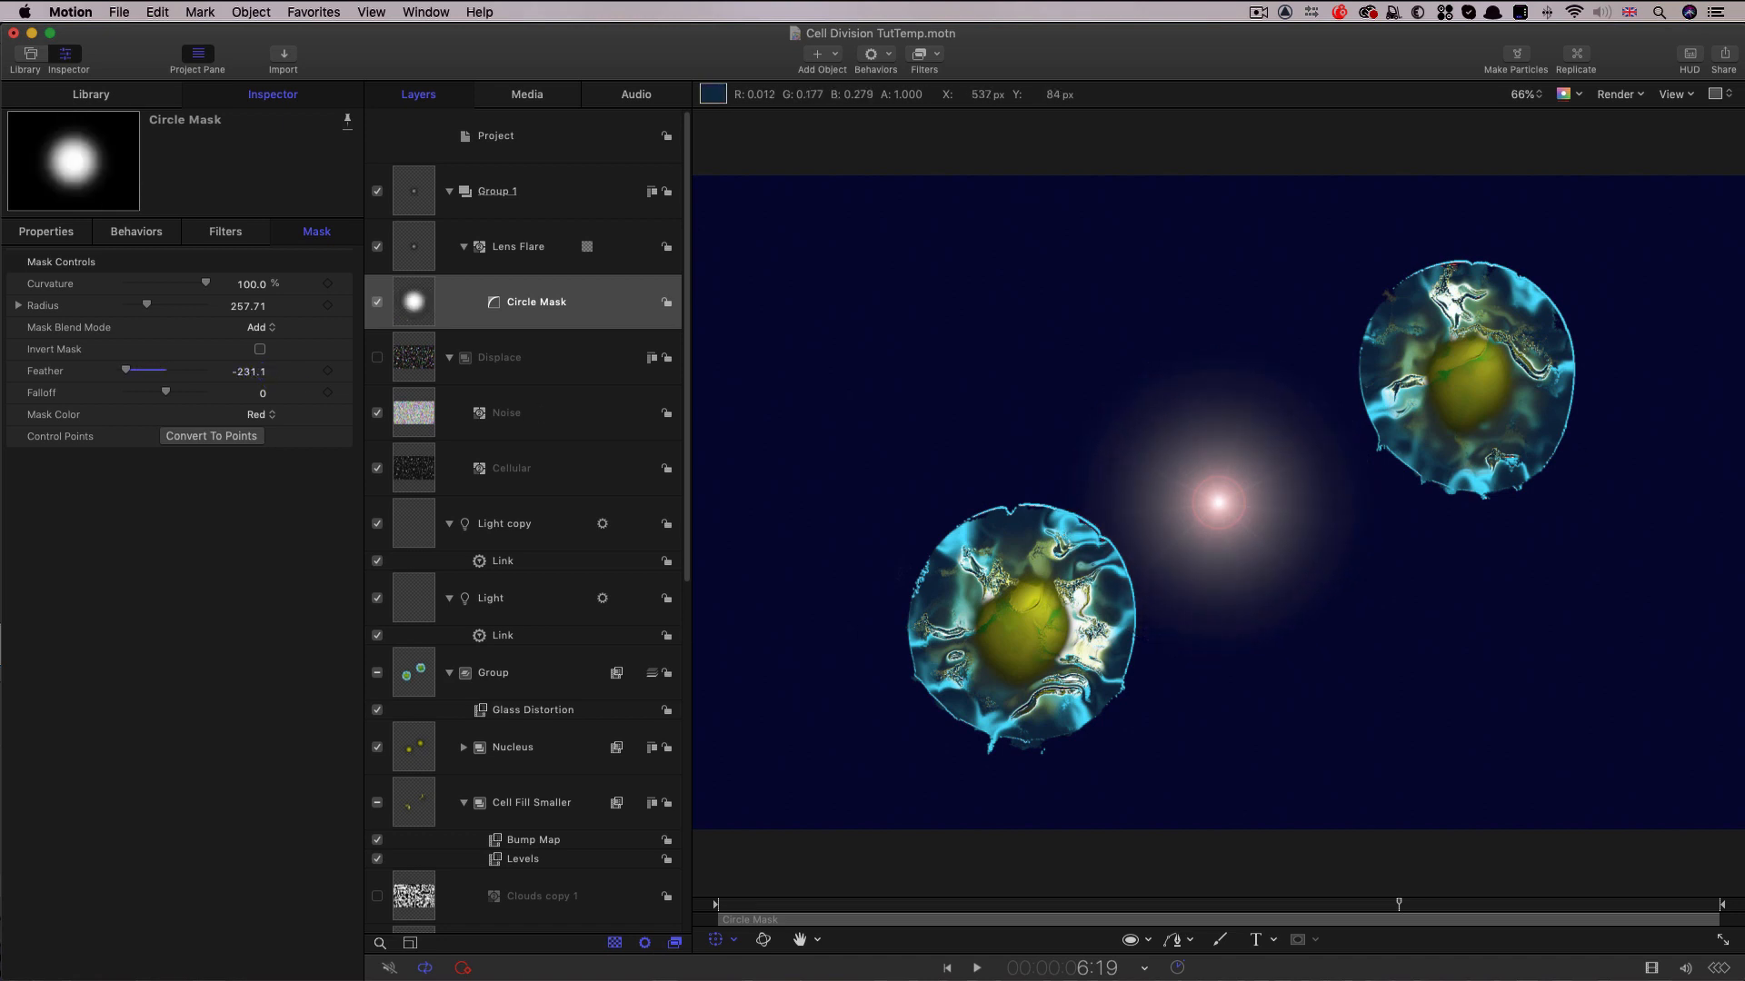
# Set the Lens Flare's falloff to 10, streak intensity to 0 and ring radius to 0.
pyautogui.click(421, 249)
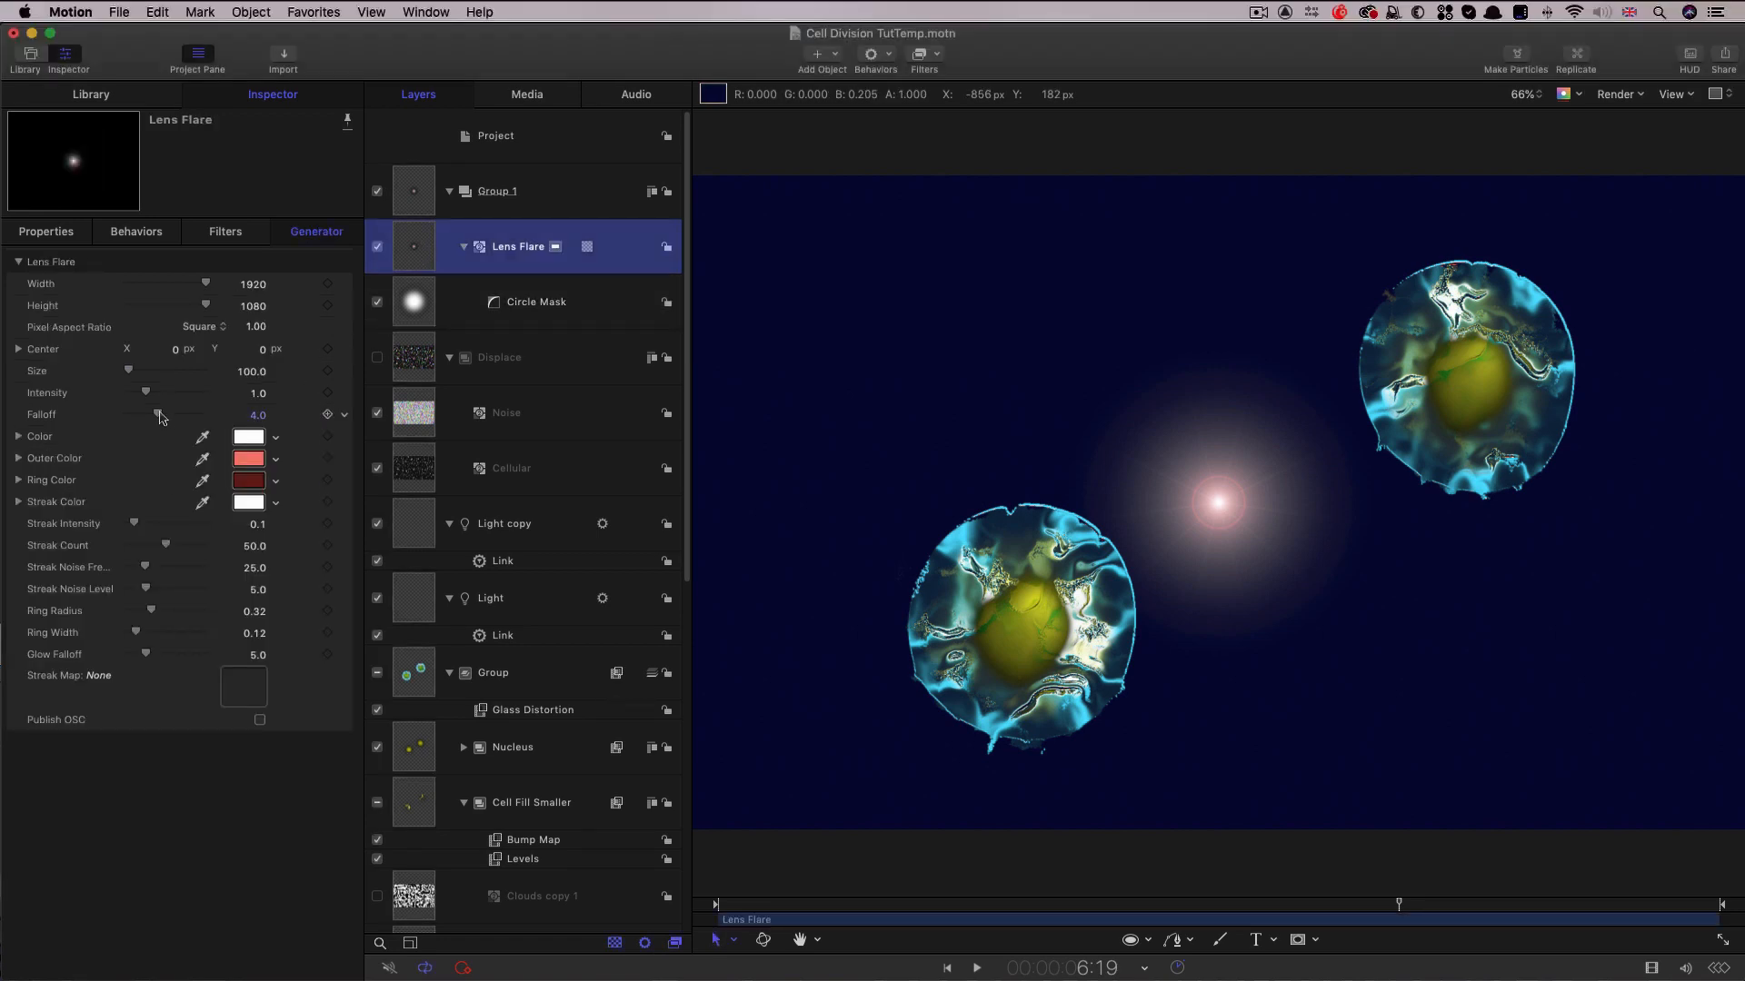
pyautogui.moveTo(159, 415); pyautogui.dragTo(273, 416)
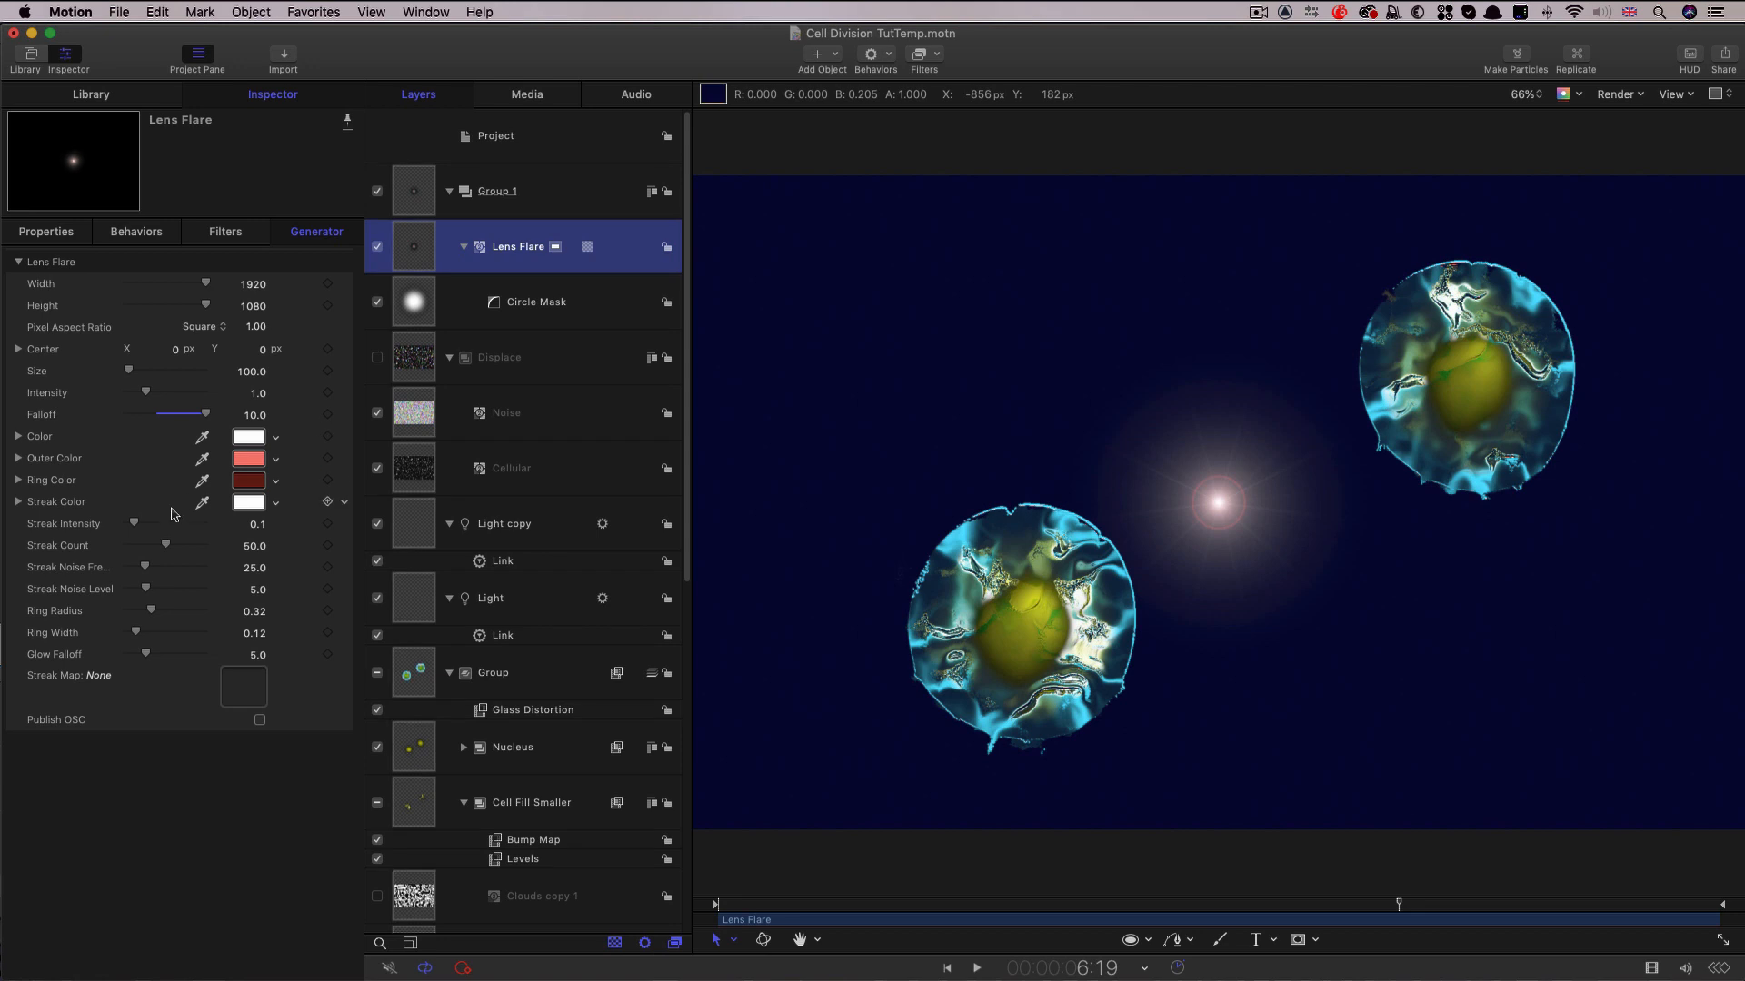
pyautogui.moveTo(135, 524); pyautogui.dragTo(5, 527)
pyautogui.moveTo(152, 611); pyautogui.dragTo(38, 612)
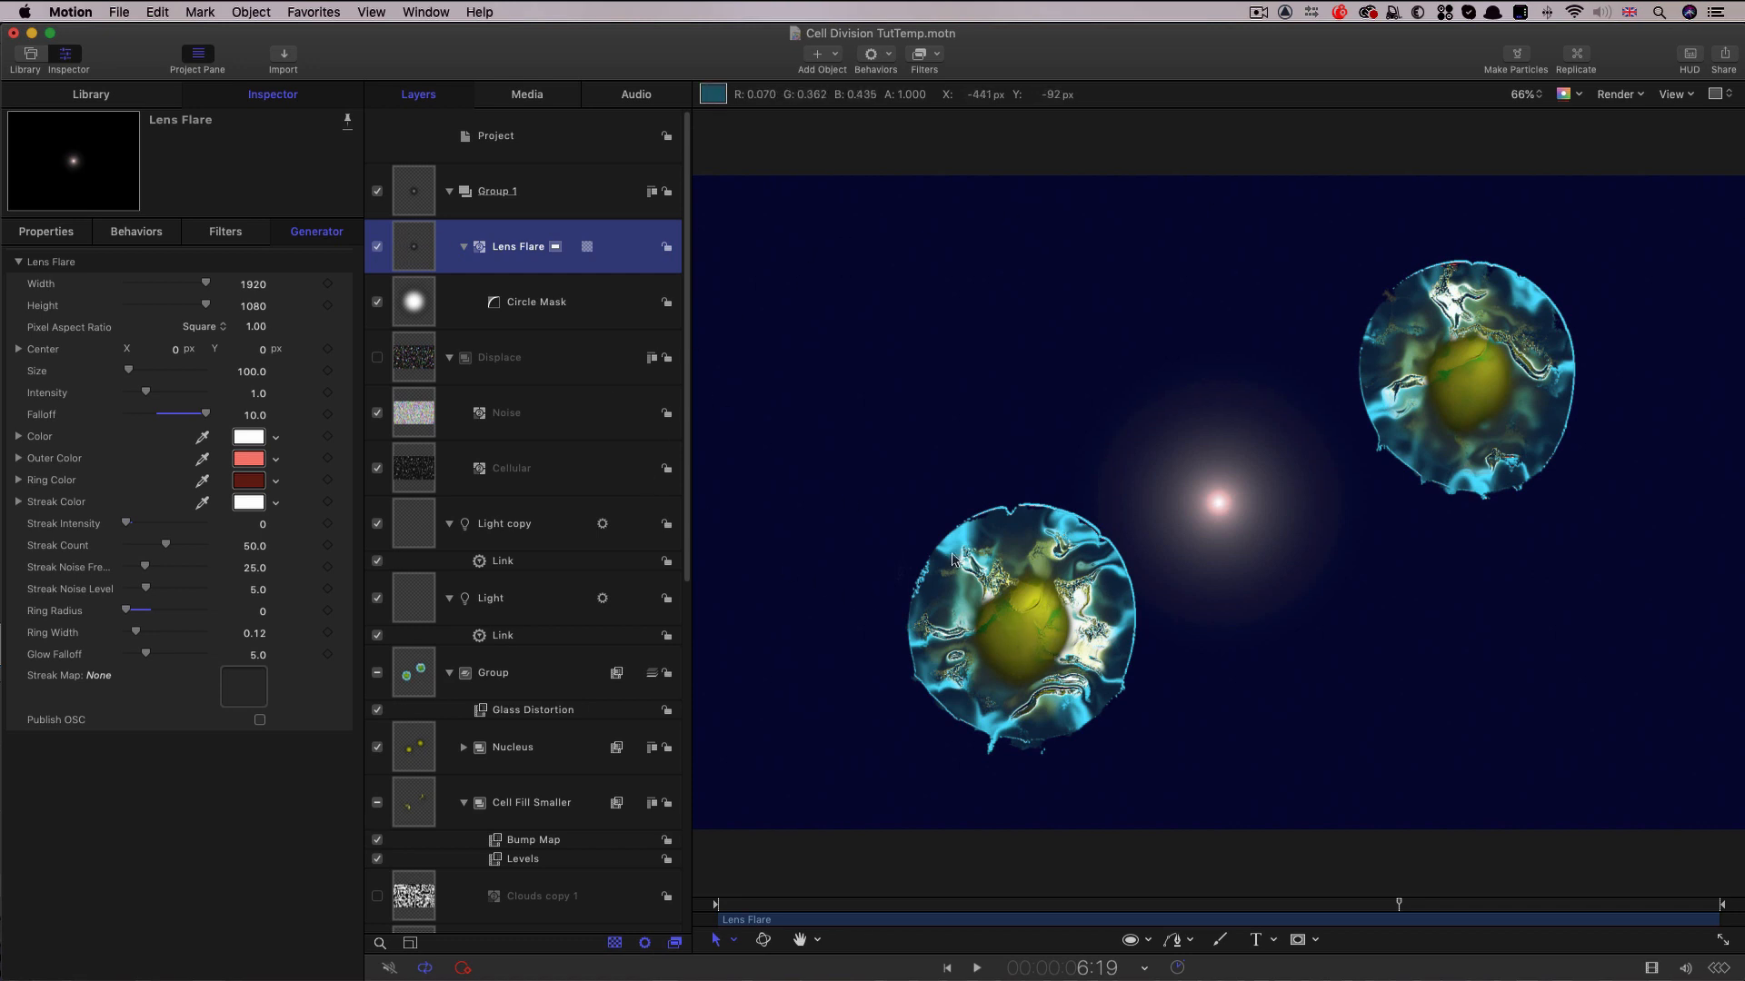
# Add a Link behavior to the Lens Flare's position with the Matte group's Circle as source object.
pyautogui.click(61, 233)
pyautogui.click(327, 284)
pyautogui.moveTo(412, 447)
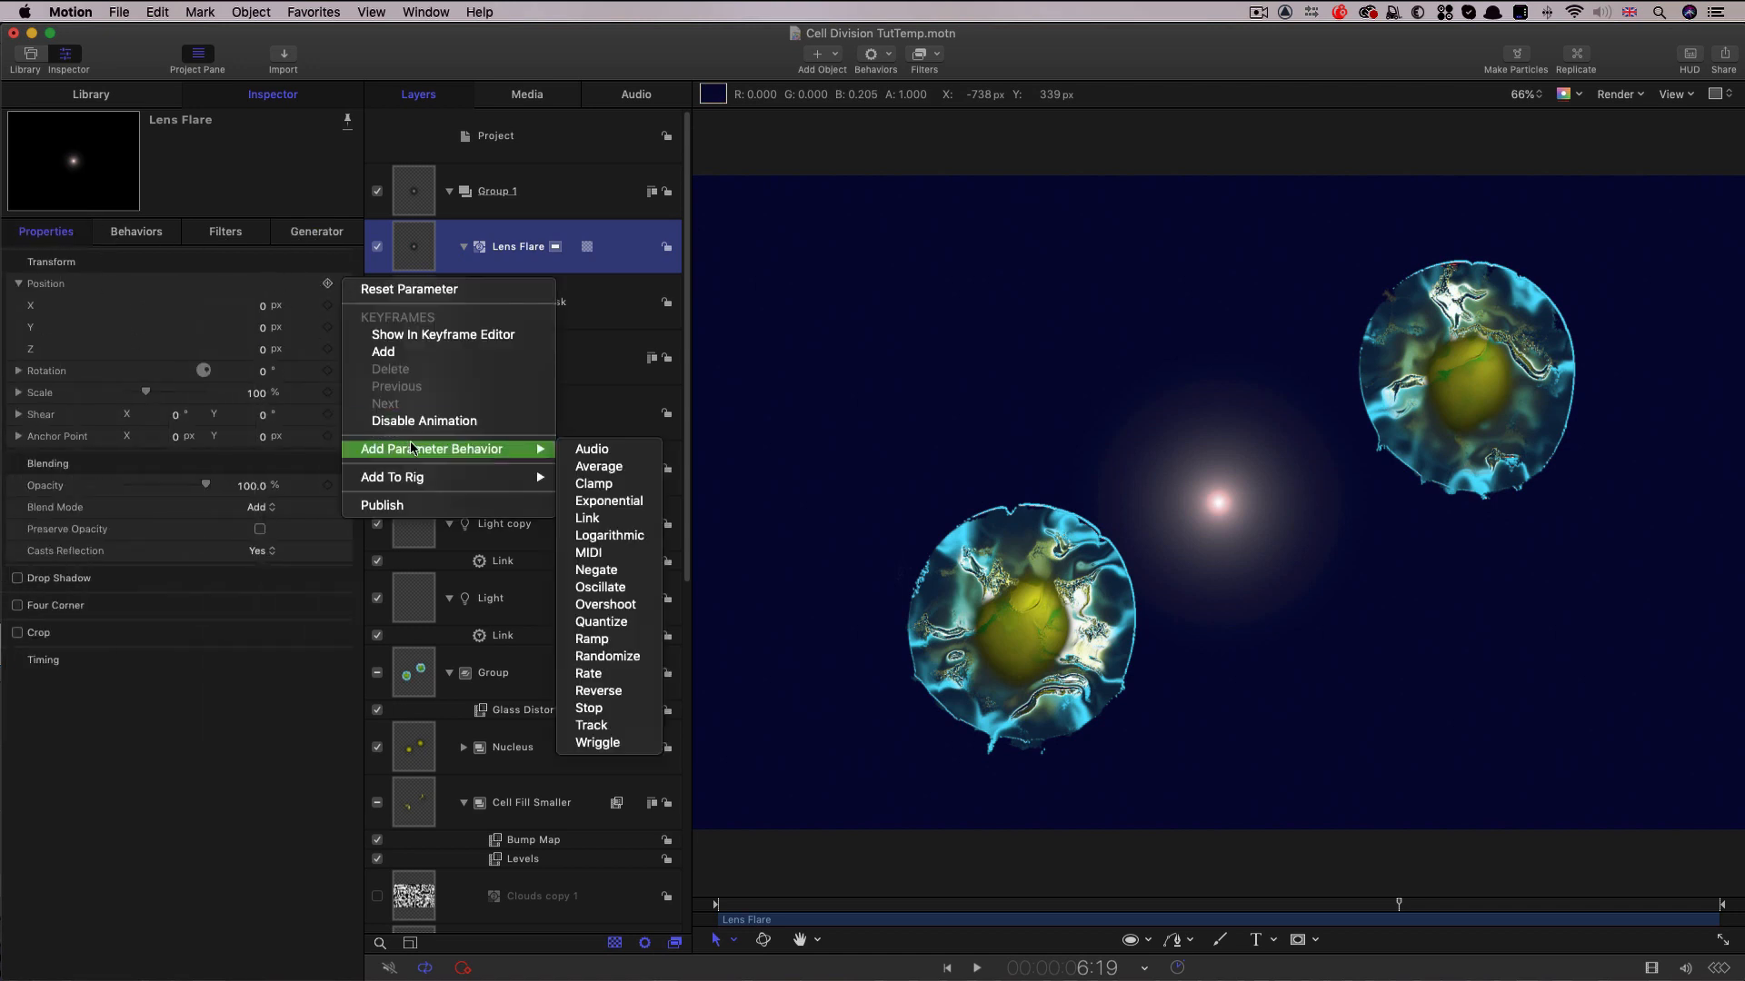
pyautogui.click(586, 518)
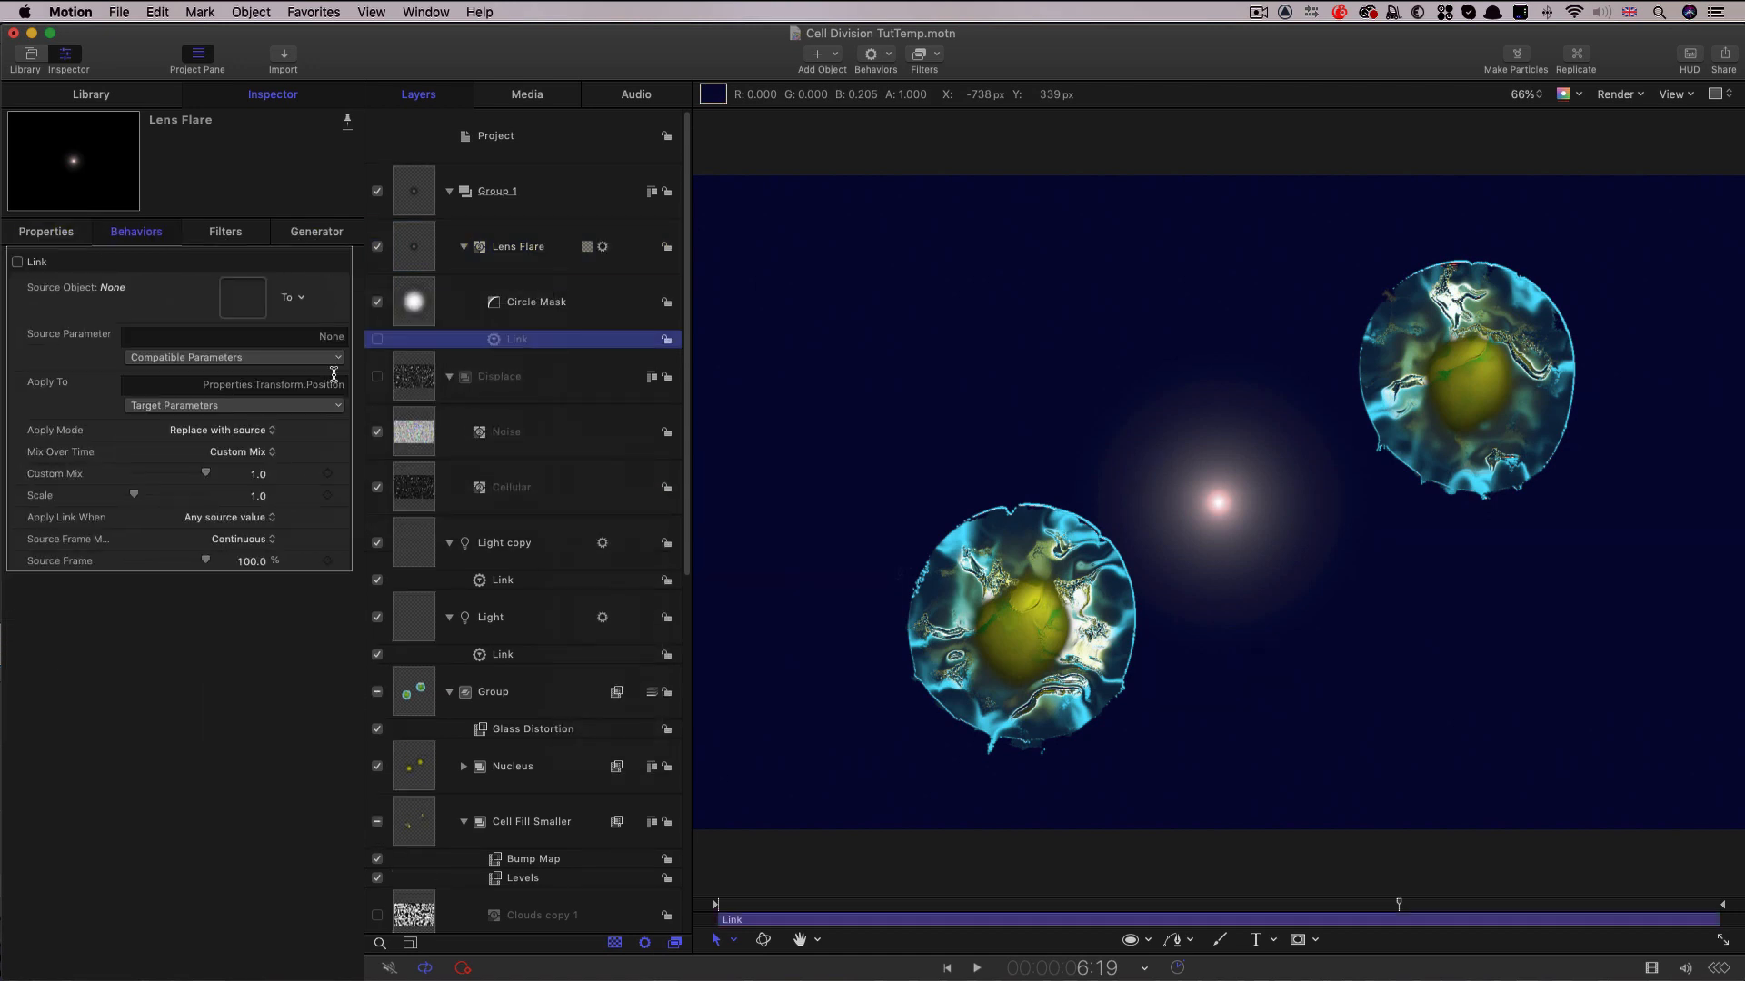
pyautogui.click(305, 300)
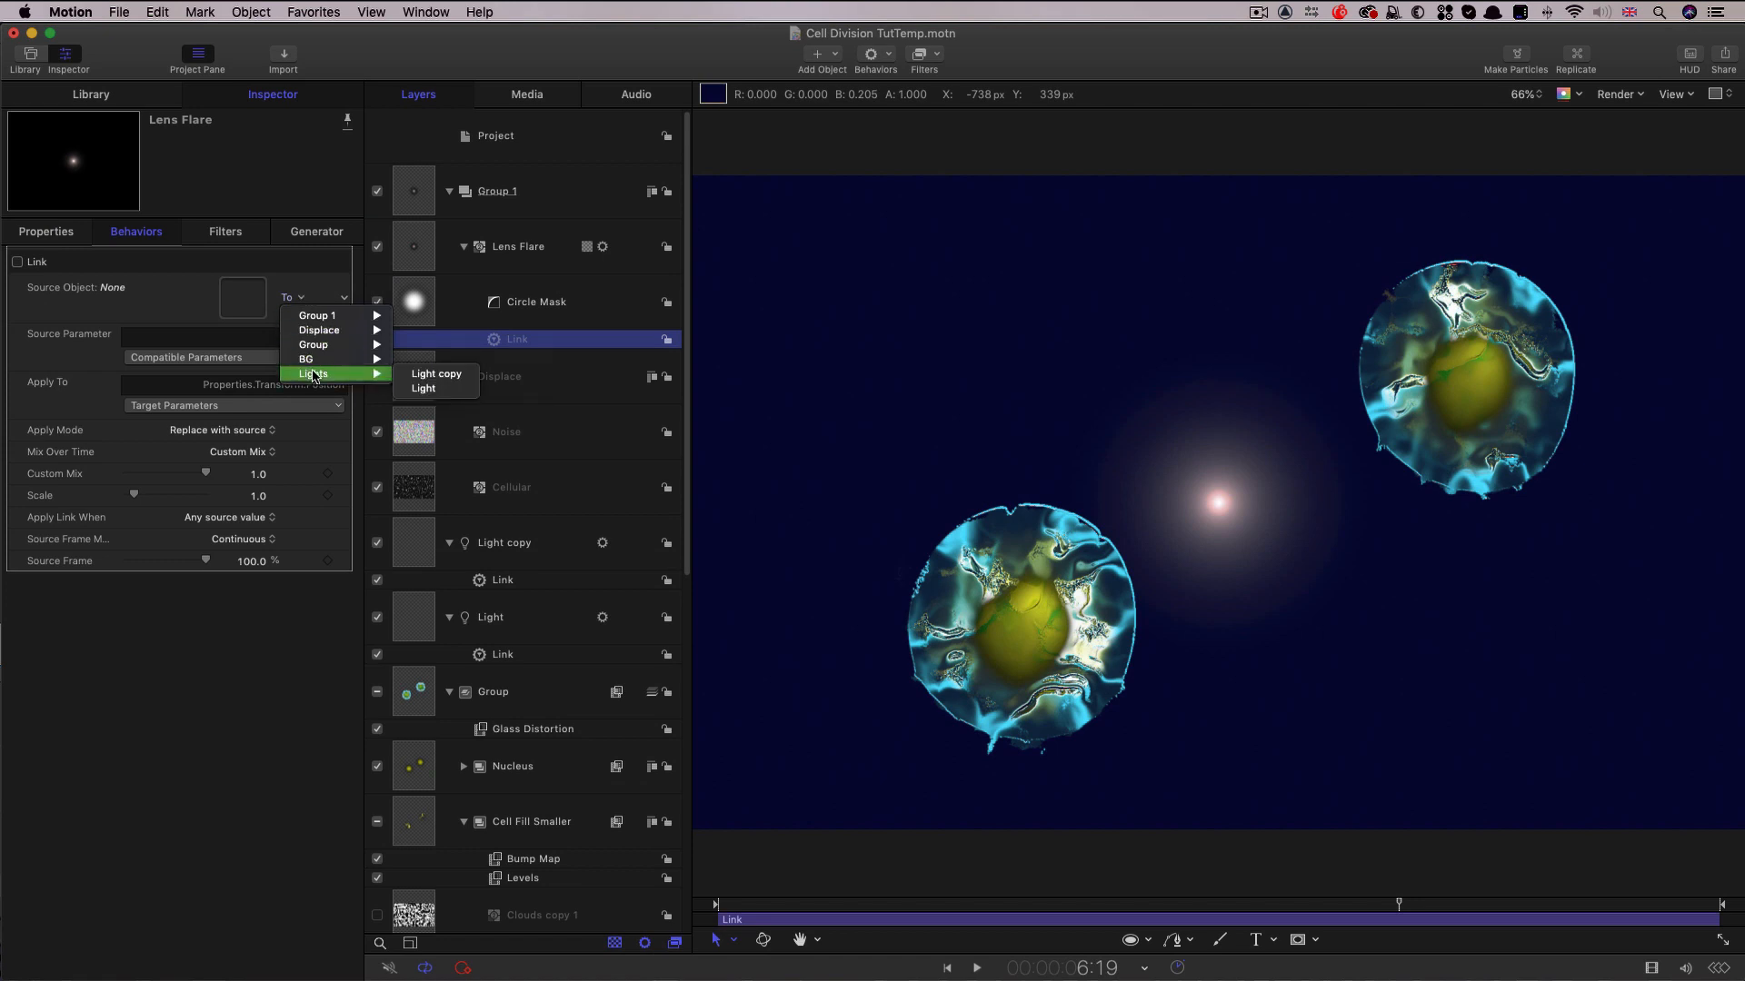
pyautogui.moveTo(316, 351)
pyautogui.moveTo(487, 417)
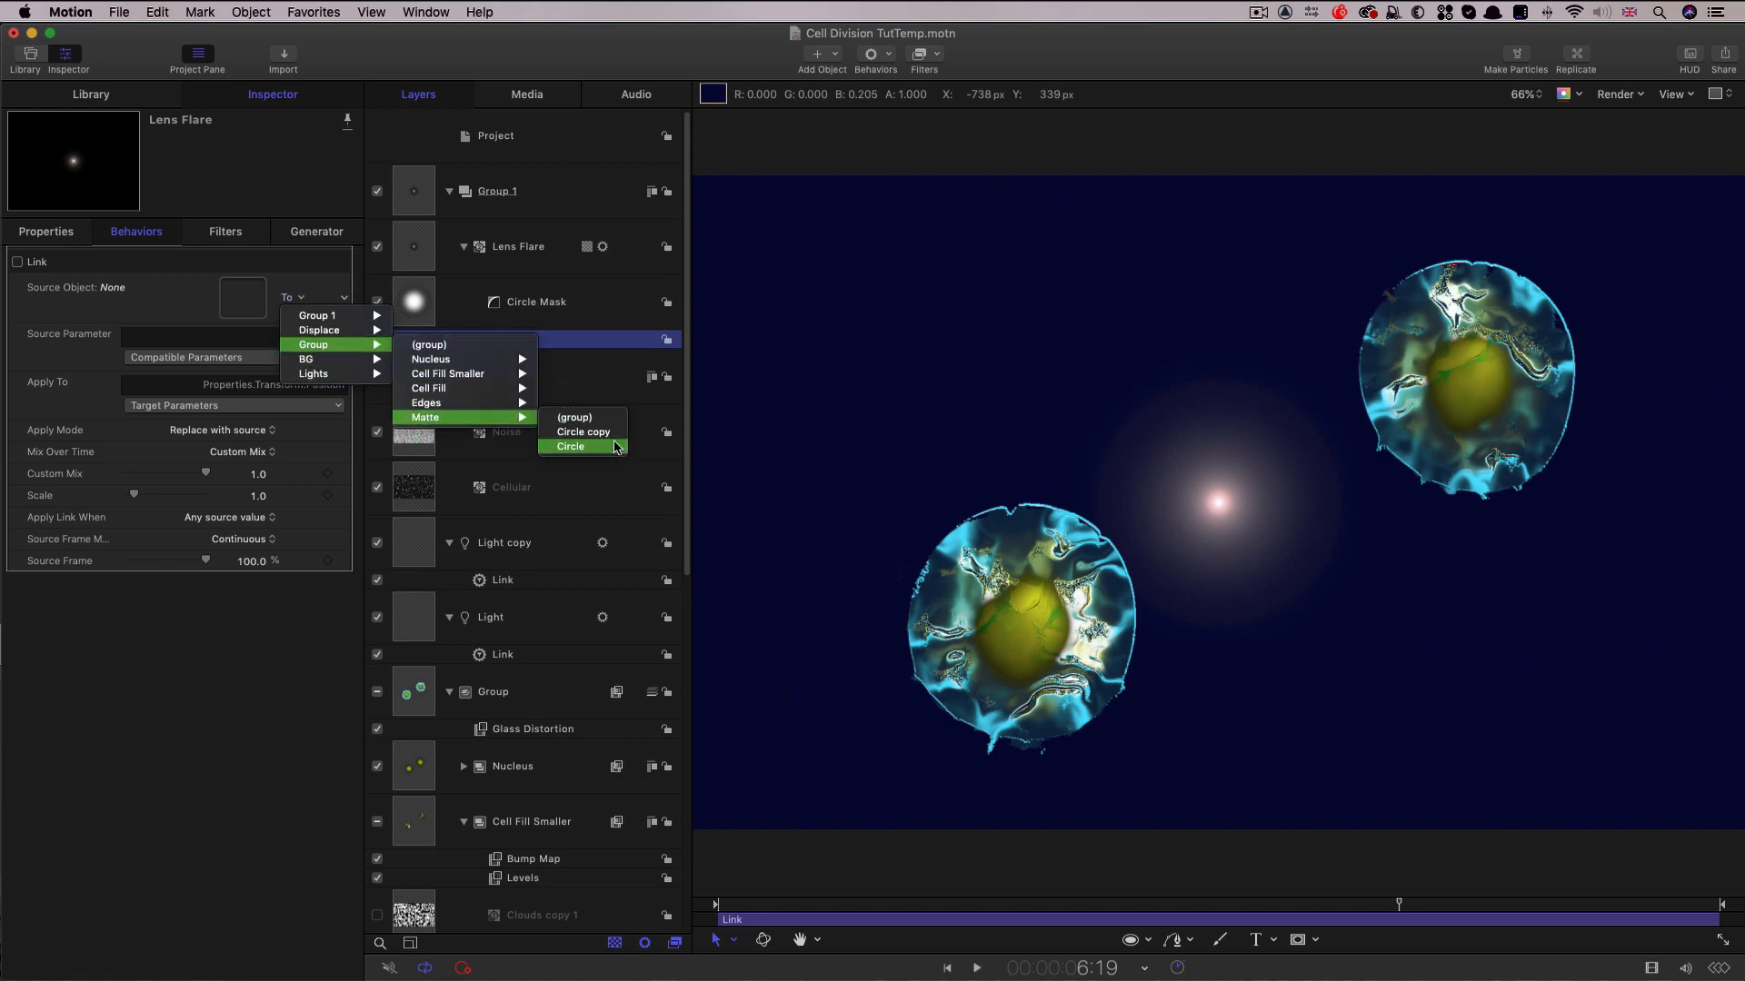
pyautogui.click(573, 447)
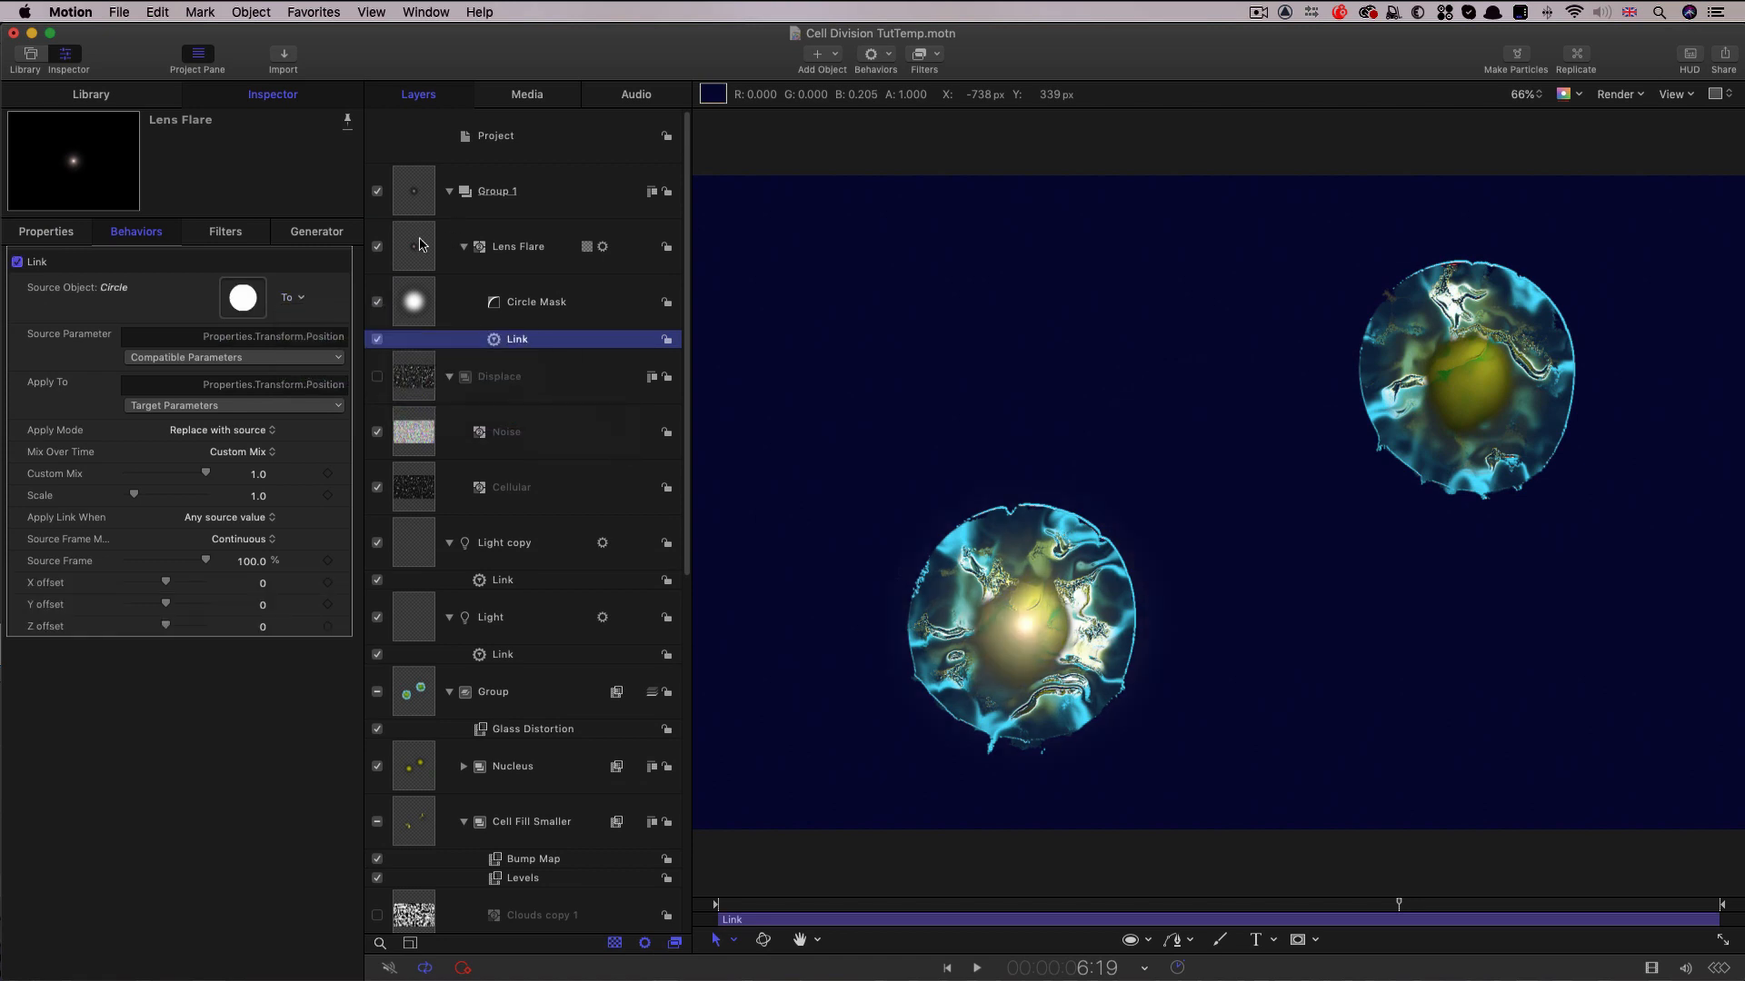
# Duplicate the masked Lens Flare and link the duplicate's position to Circle copy in the Matte group.
pyautogui.click(420, 244)
pyautogui.rightClick(418, 239)
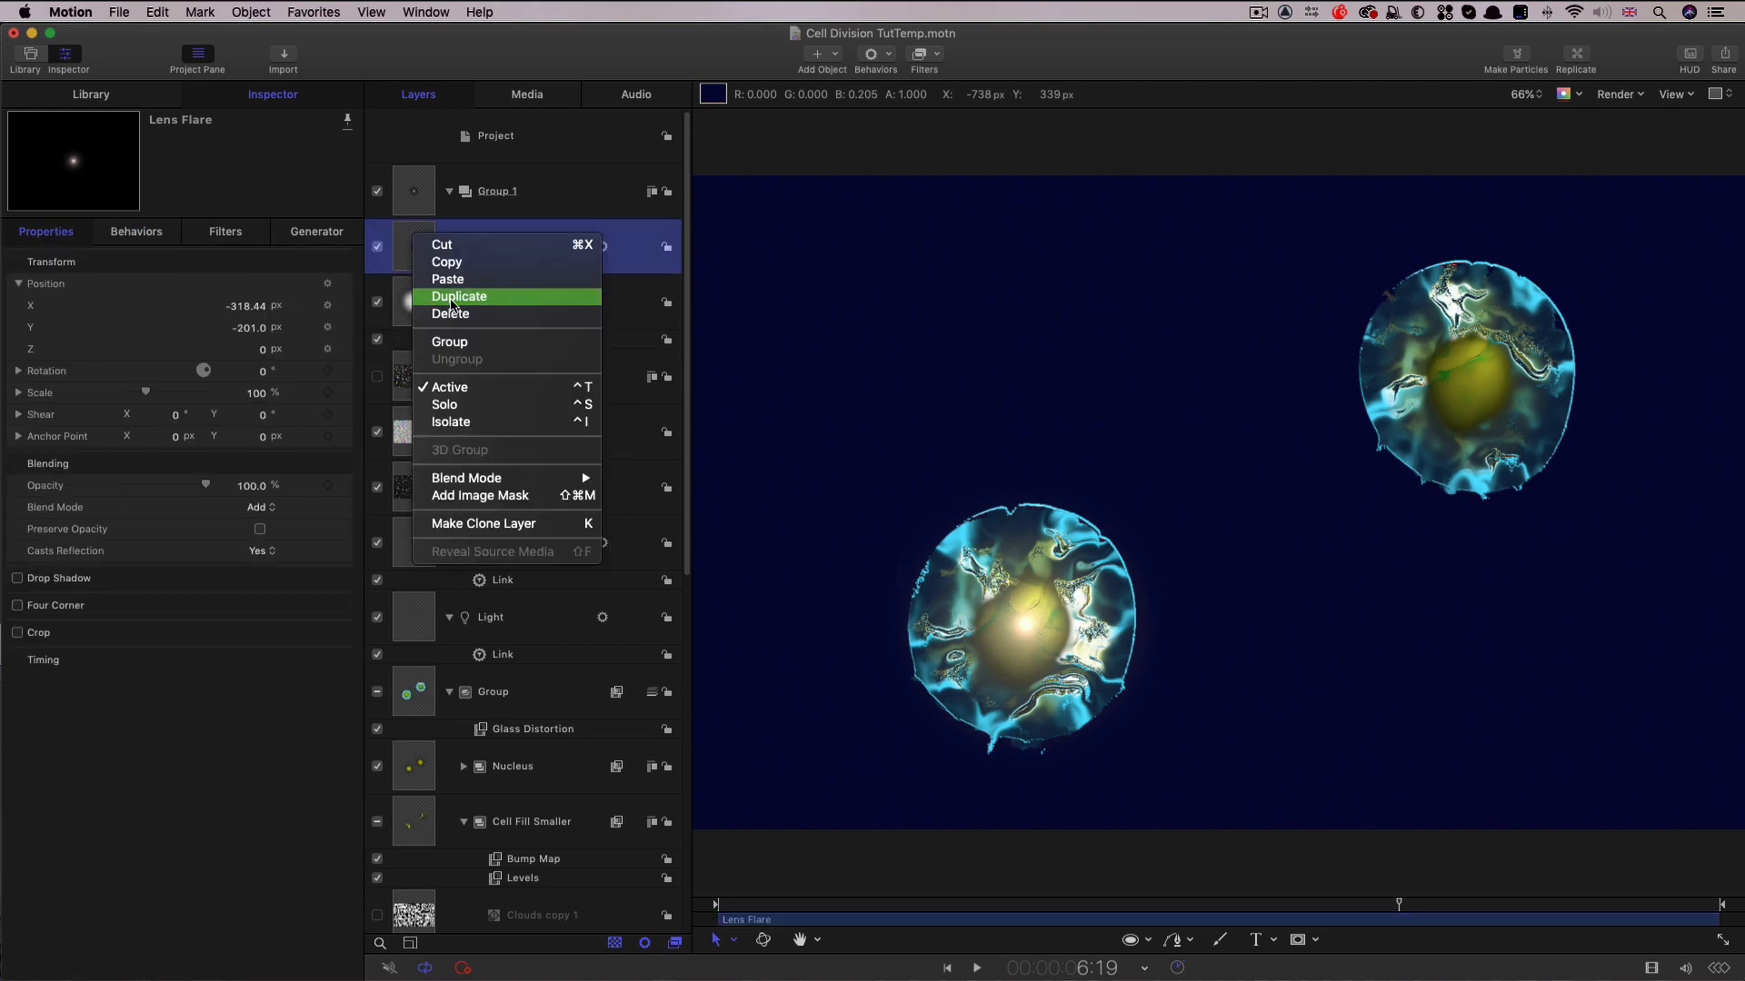
pyautogui.click(451, 298)
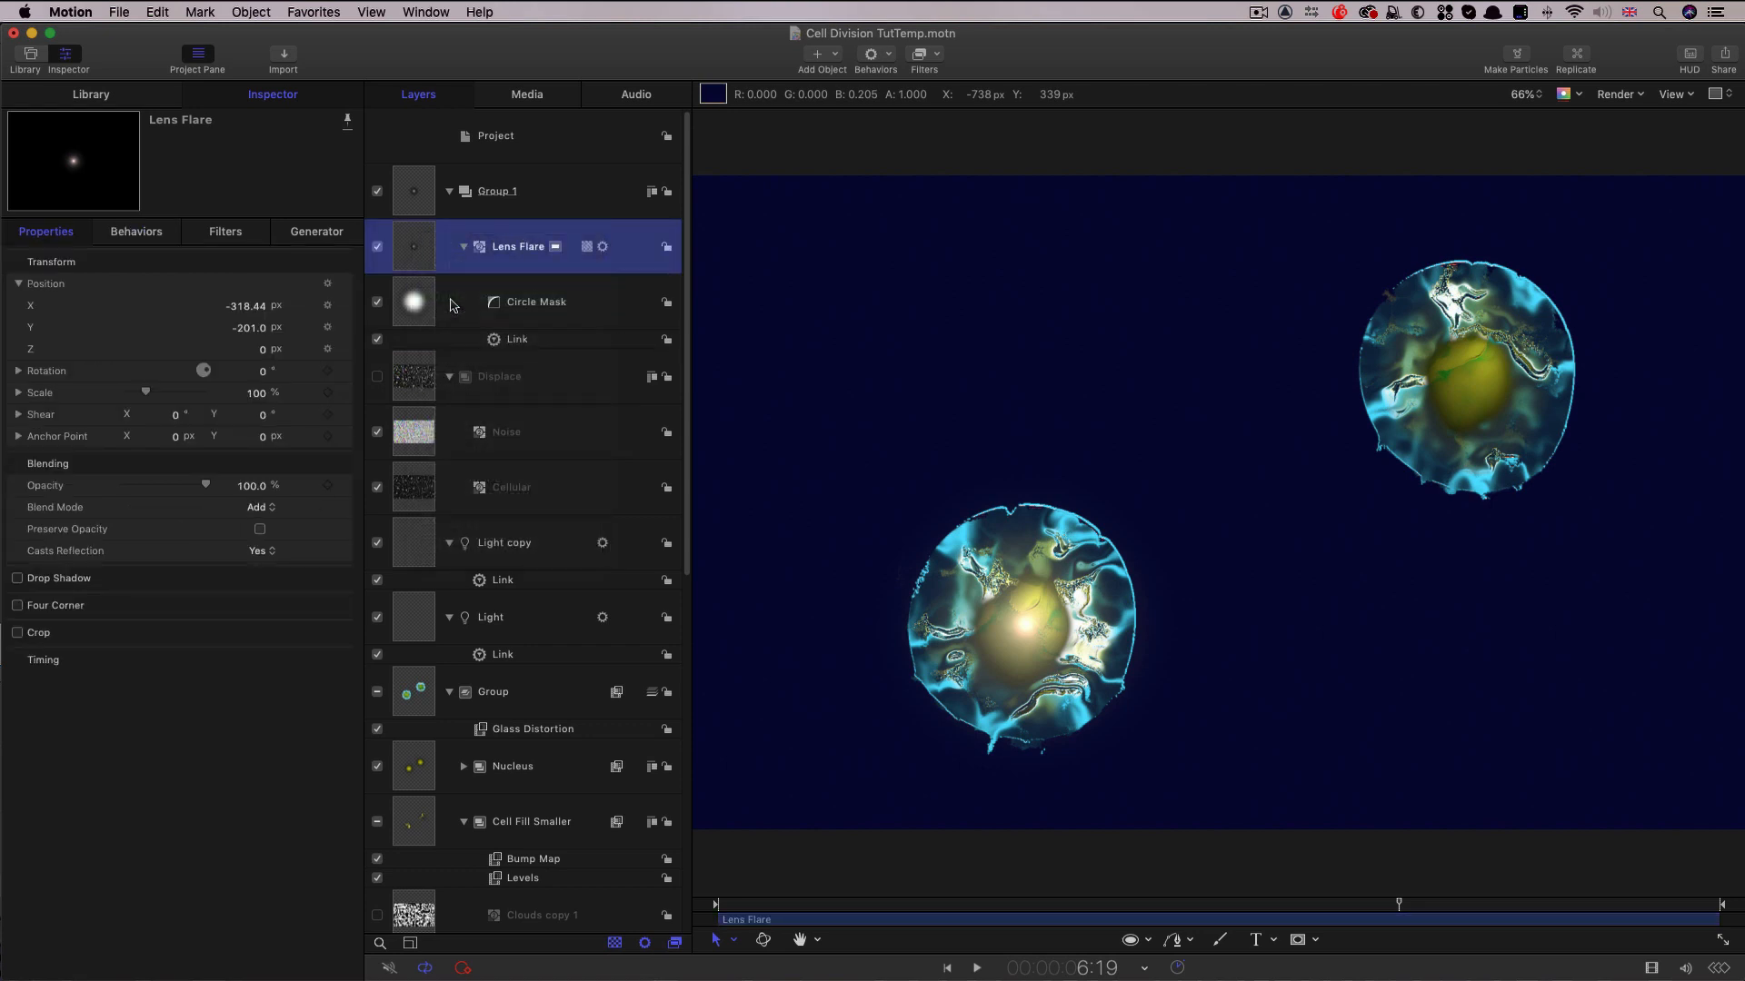
pyautogui.click(136, 233)
pyautogui.click(303, 300)
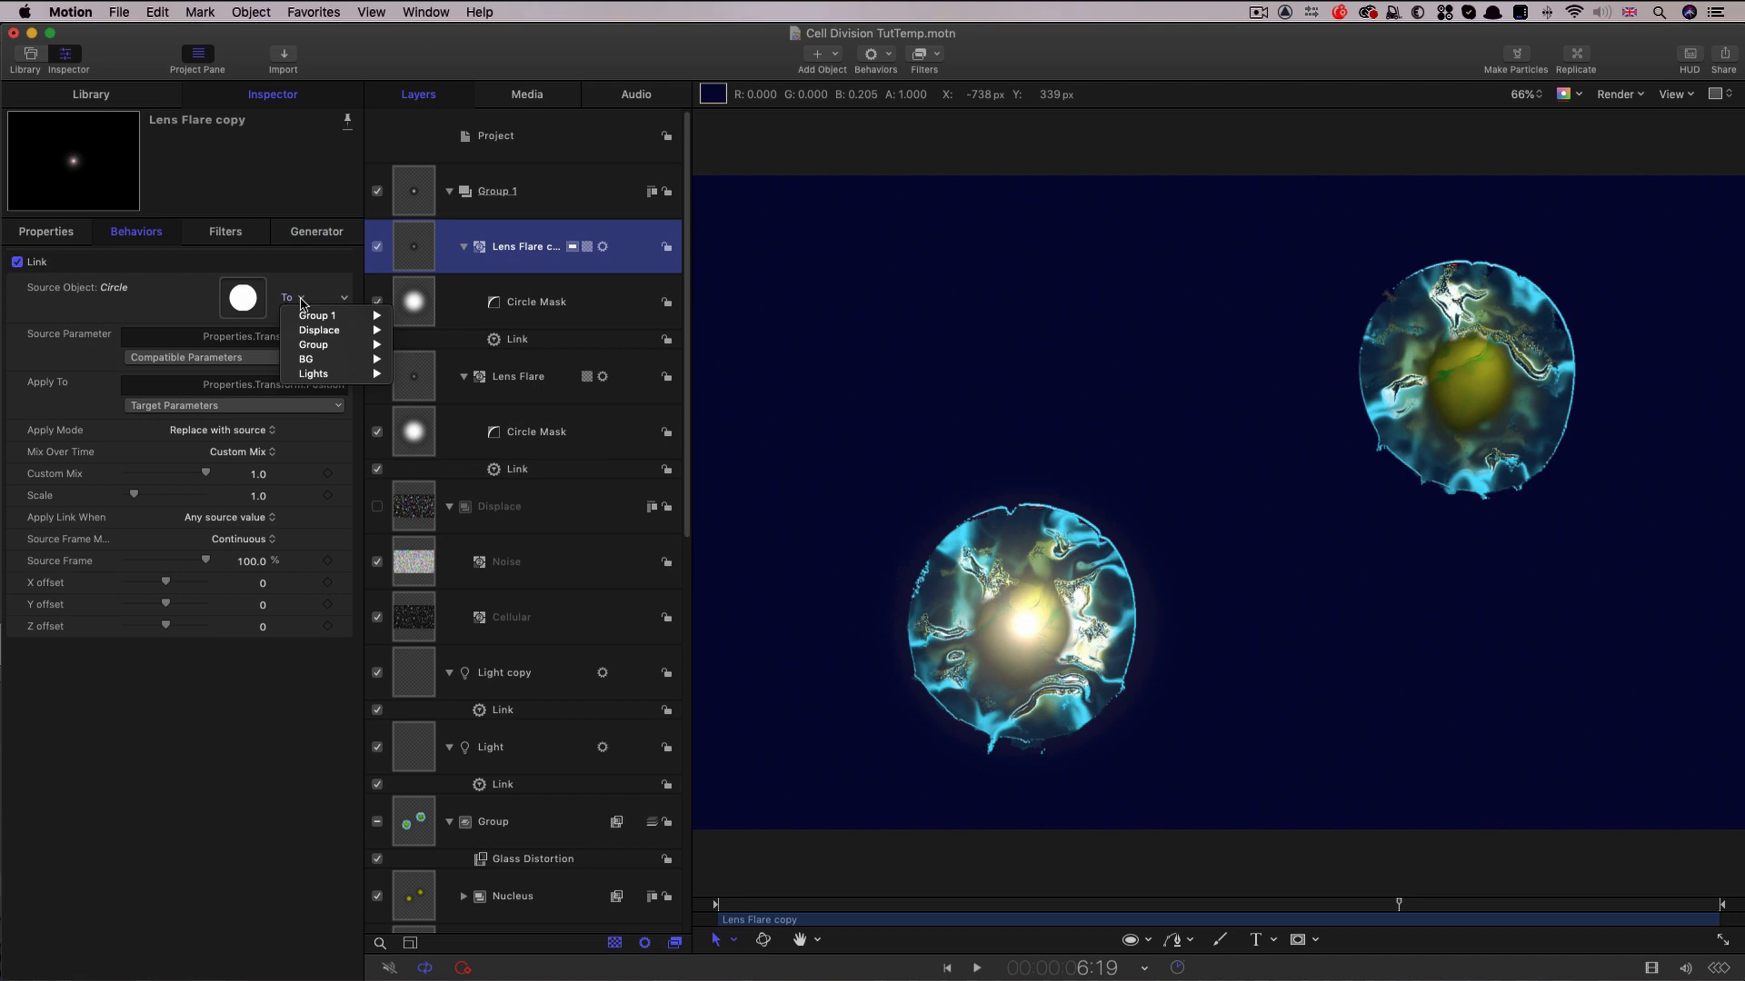
pyautogui.moveTo(313, 345)
pyautogui.moveTo(445, 417)
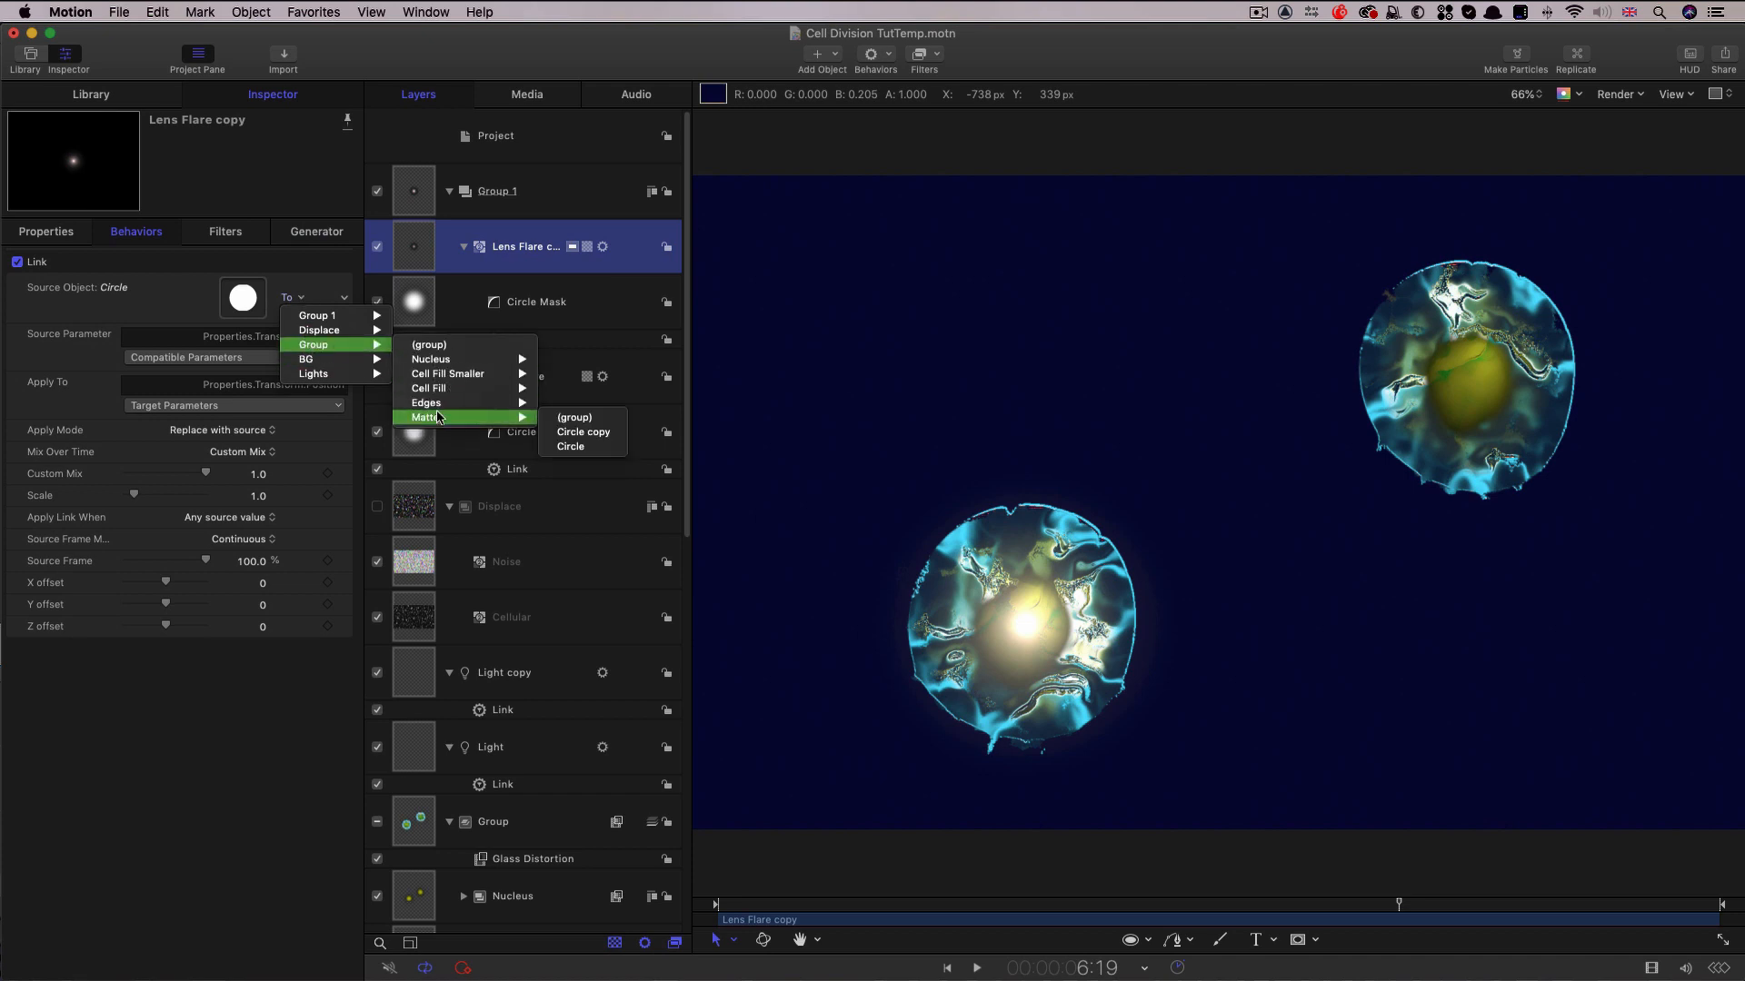
pyautogui.click(571, 433)
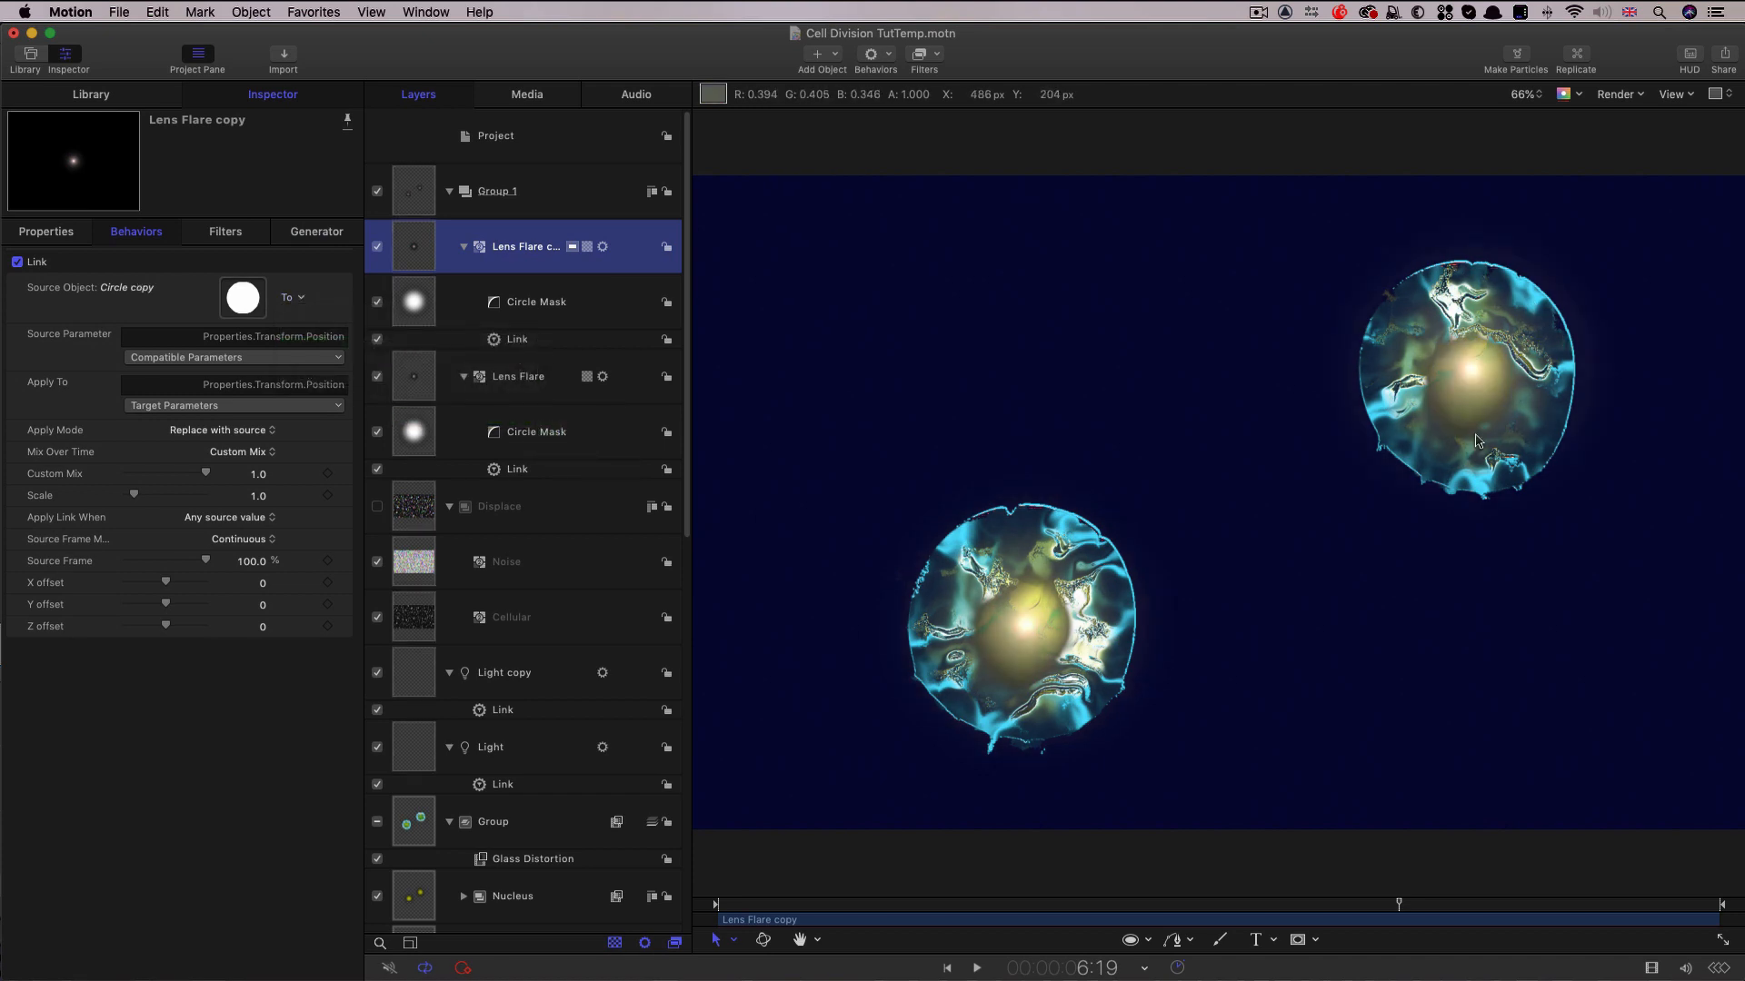
# Scrub back to 6:14 to check the linked flares and add another Lens Flare generator to Group 1.
pyautogui.moveTo(824, 912); pyautogui.dragTo(629, 911)
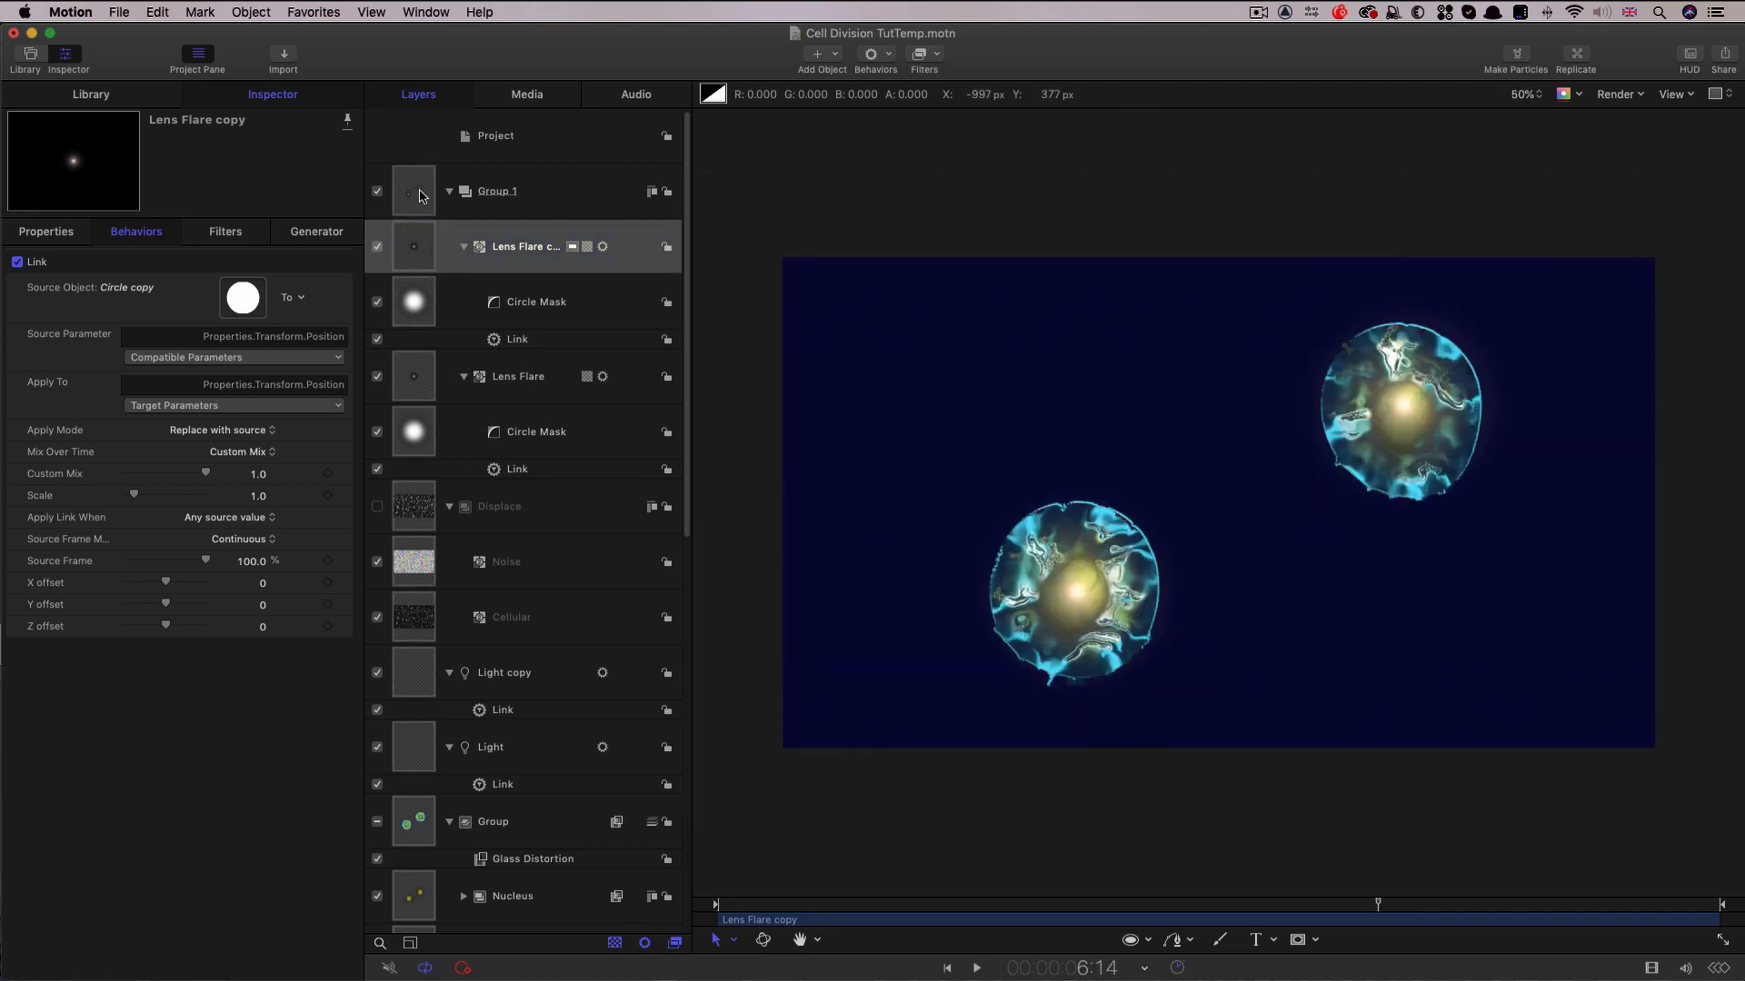
pyautogui.click(421, 195)
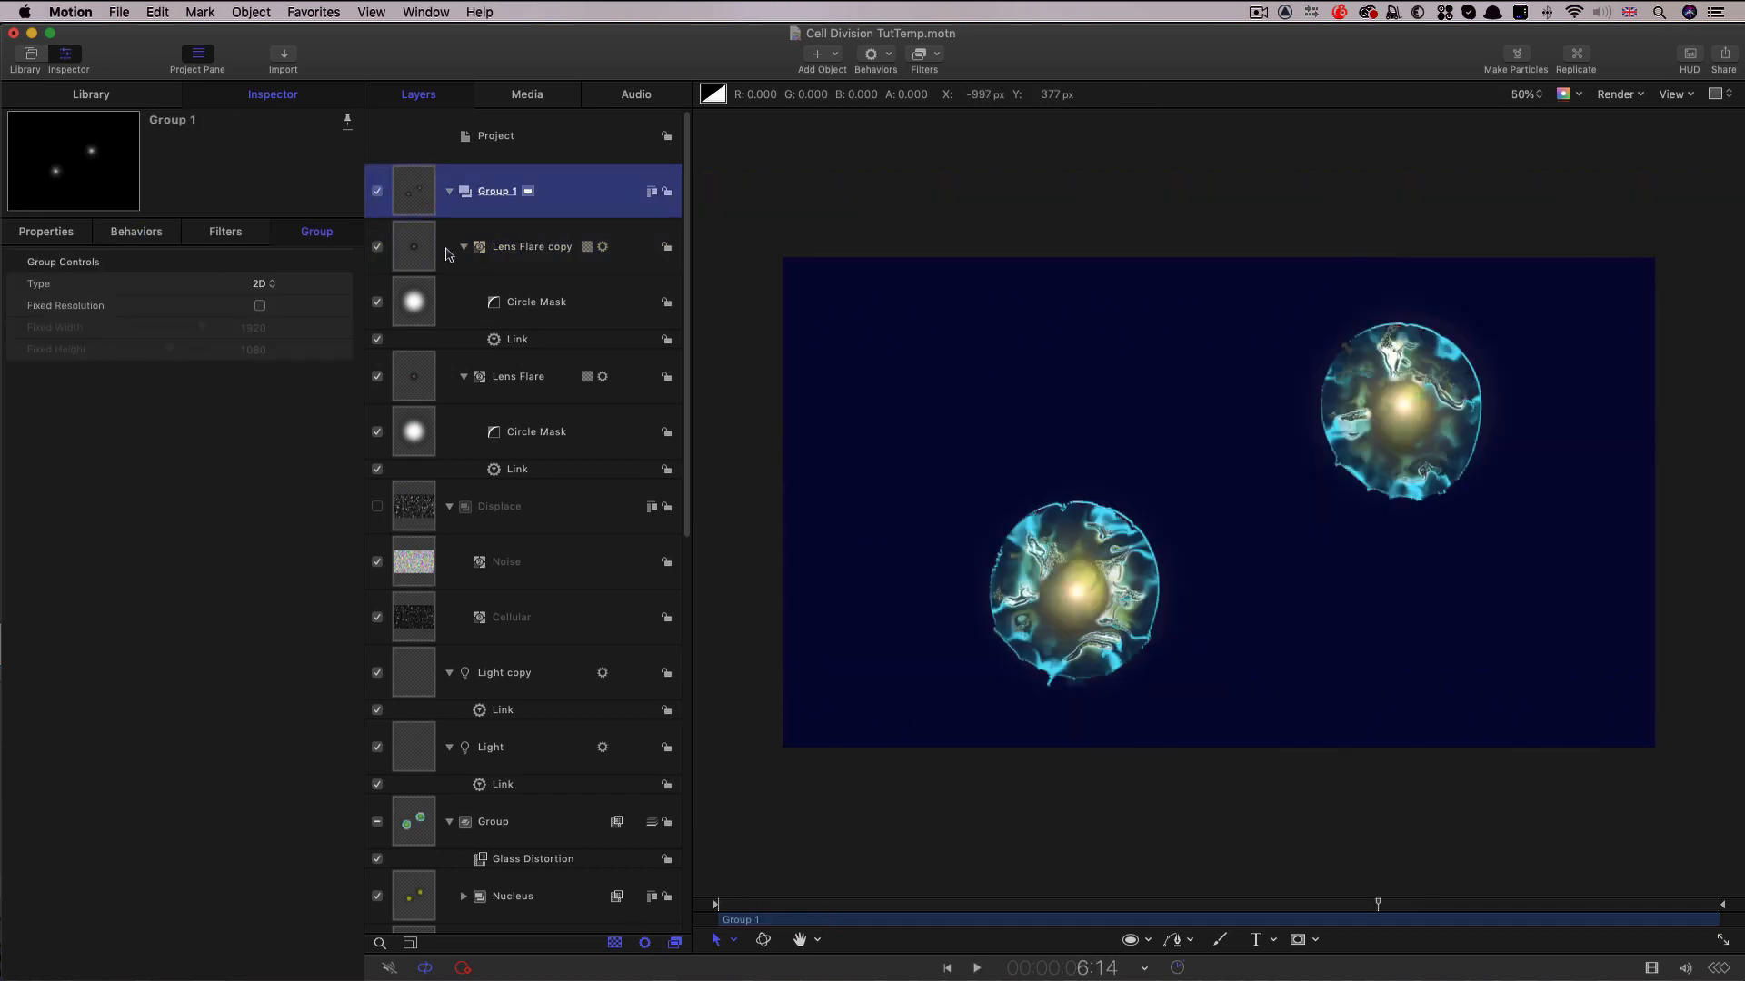
pyautogui.click(836, 55)
pyautogui.moveTo(850, 243)
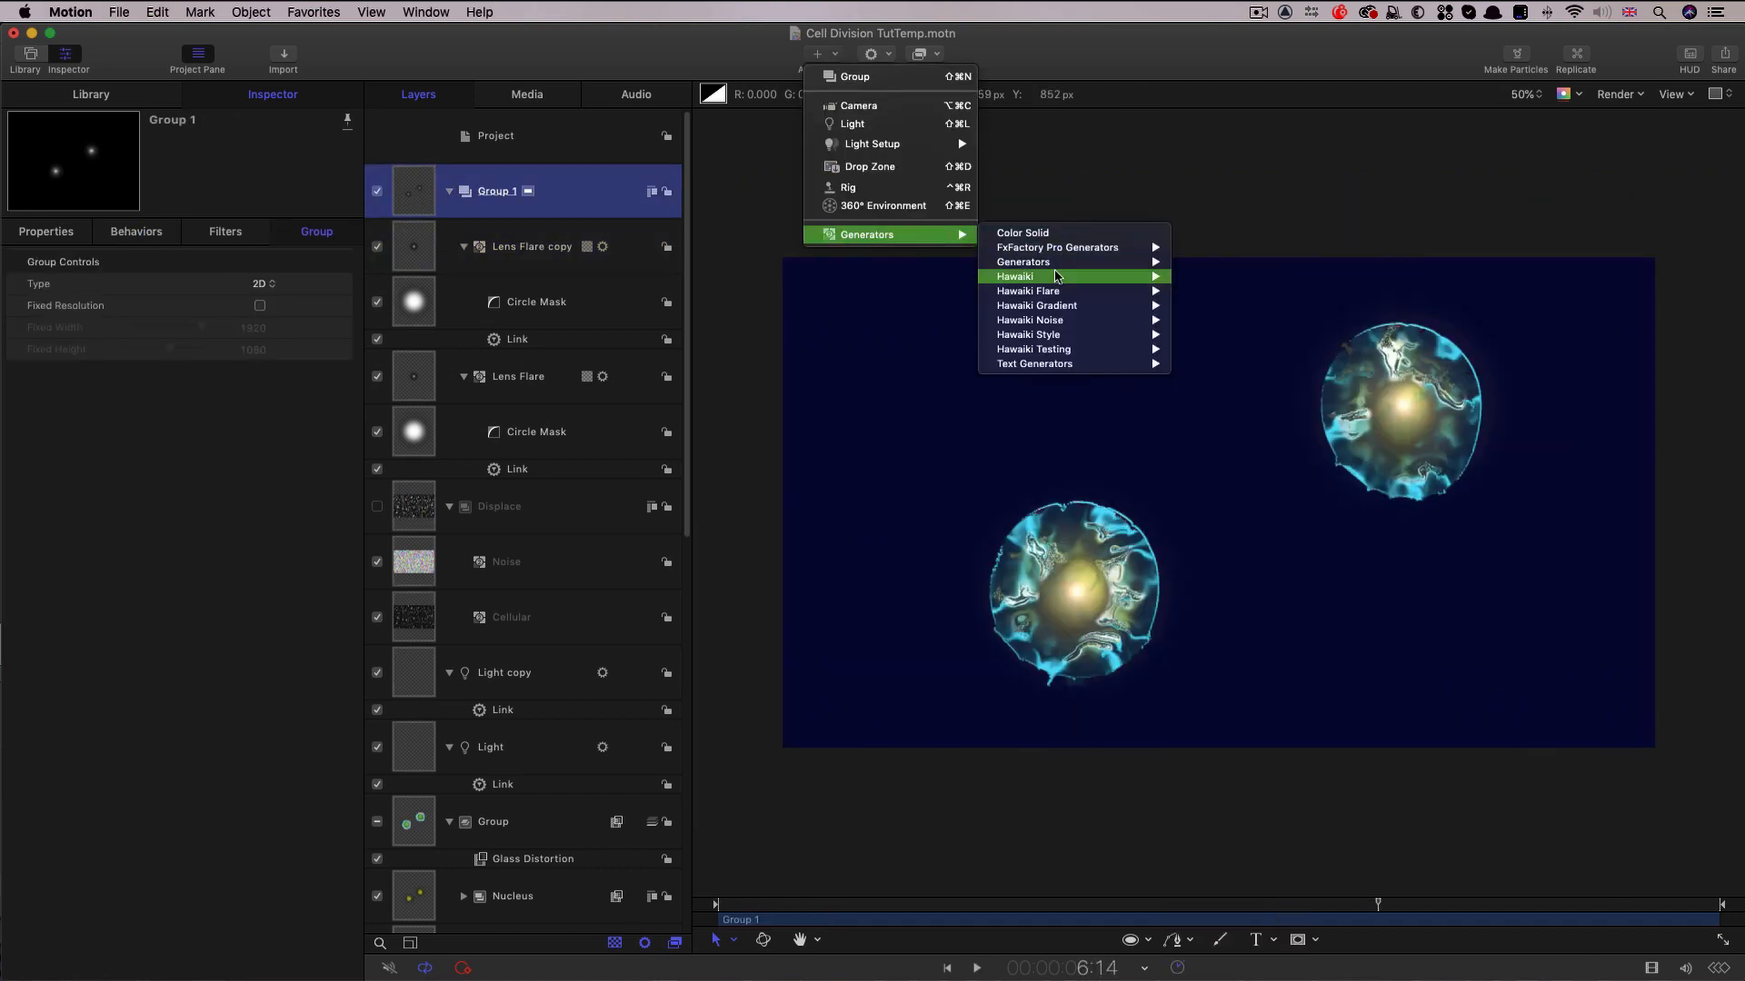
pyautogui.moveTo(1058, 262)
pyautogui.click(1238, 414)
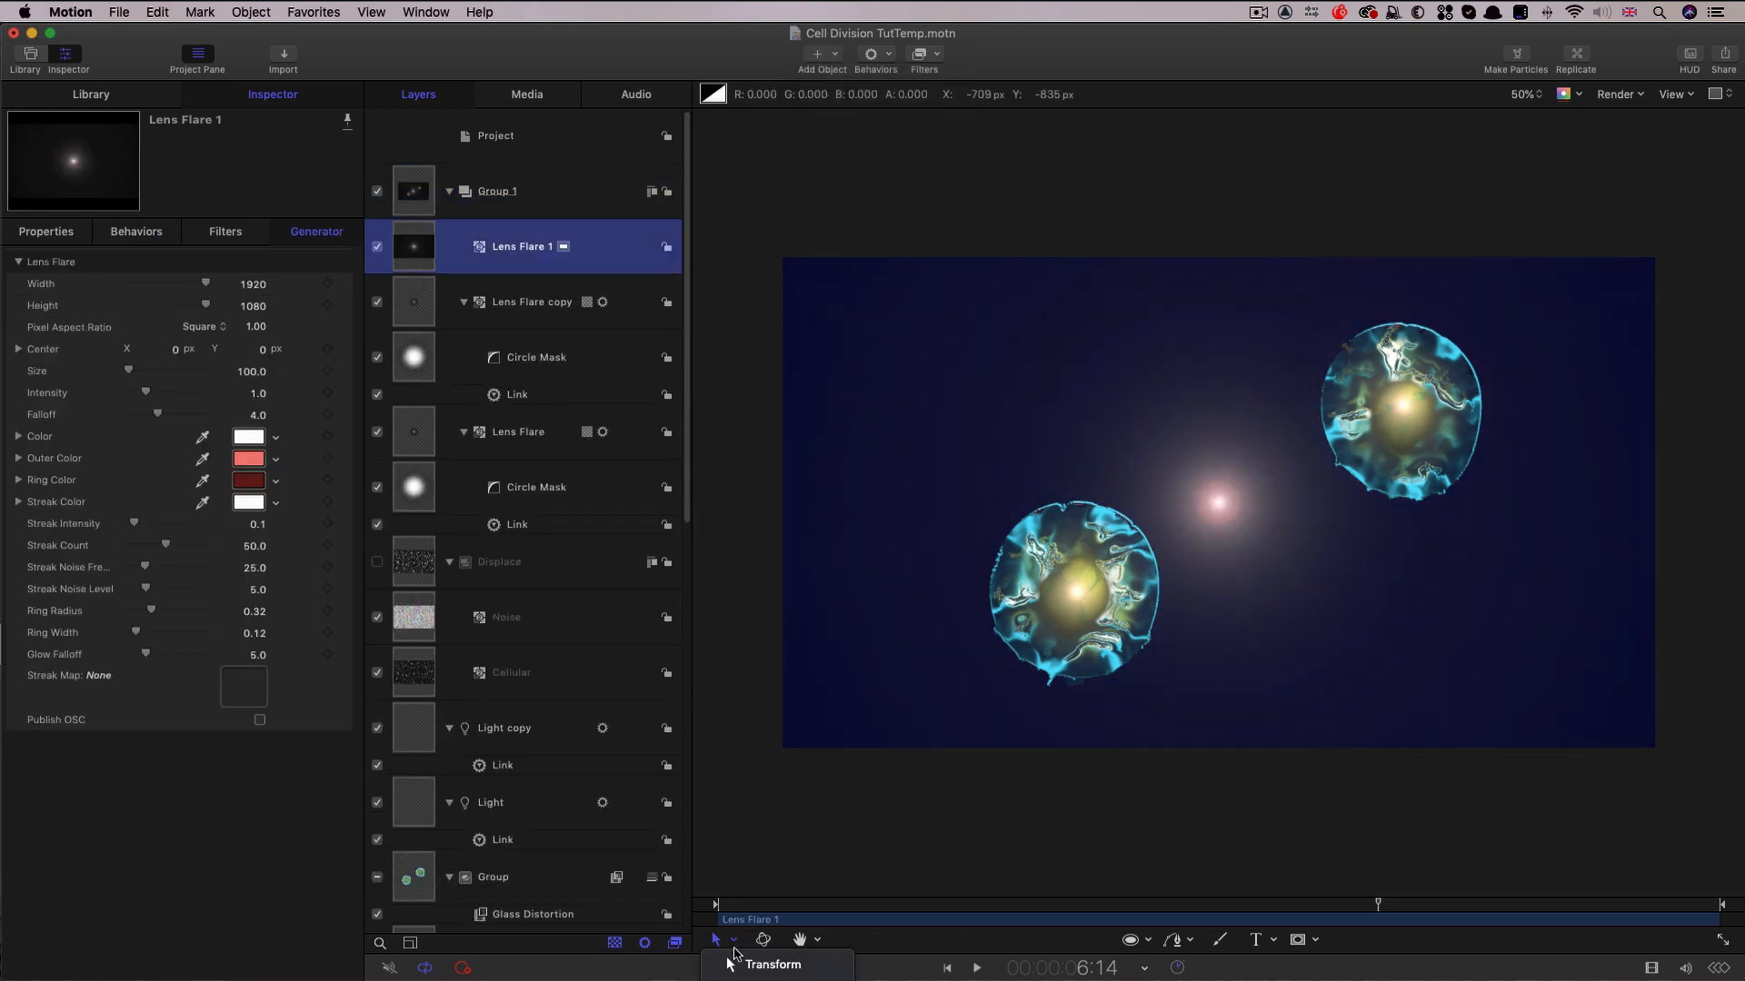
# Move the new Lens Flare's center just outside the frame's upper-right corner and set its size to 2500 and intensity to 2.5.
pyautogui.click(734, 942)
pyautogui.click(1039, 778)
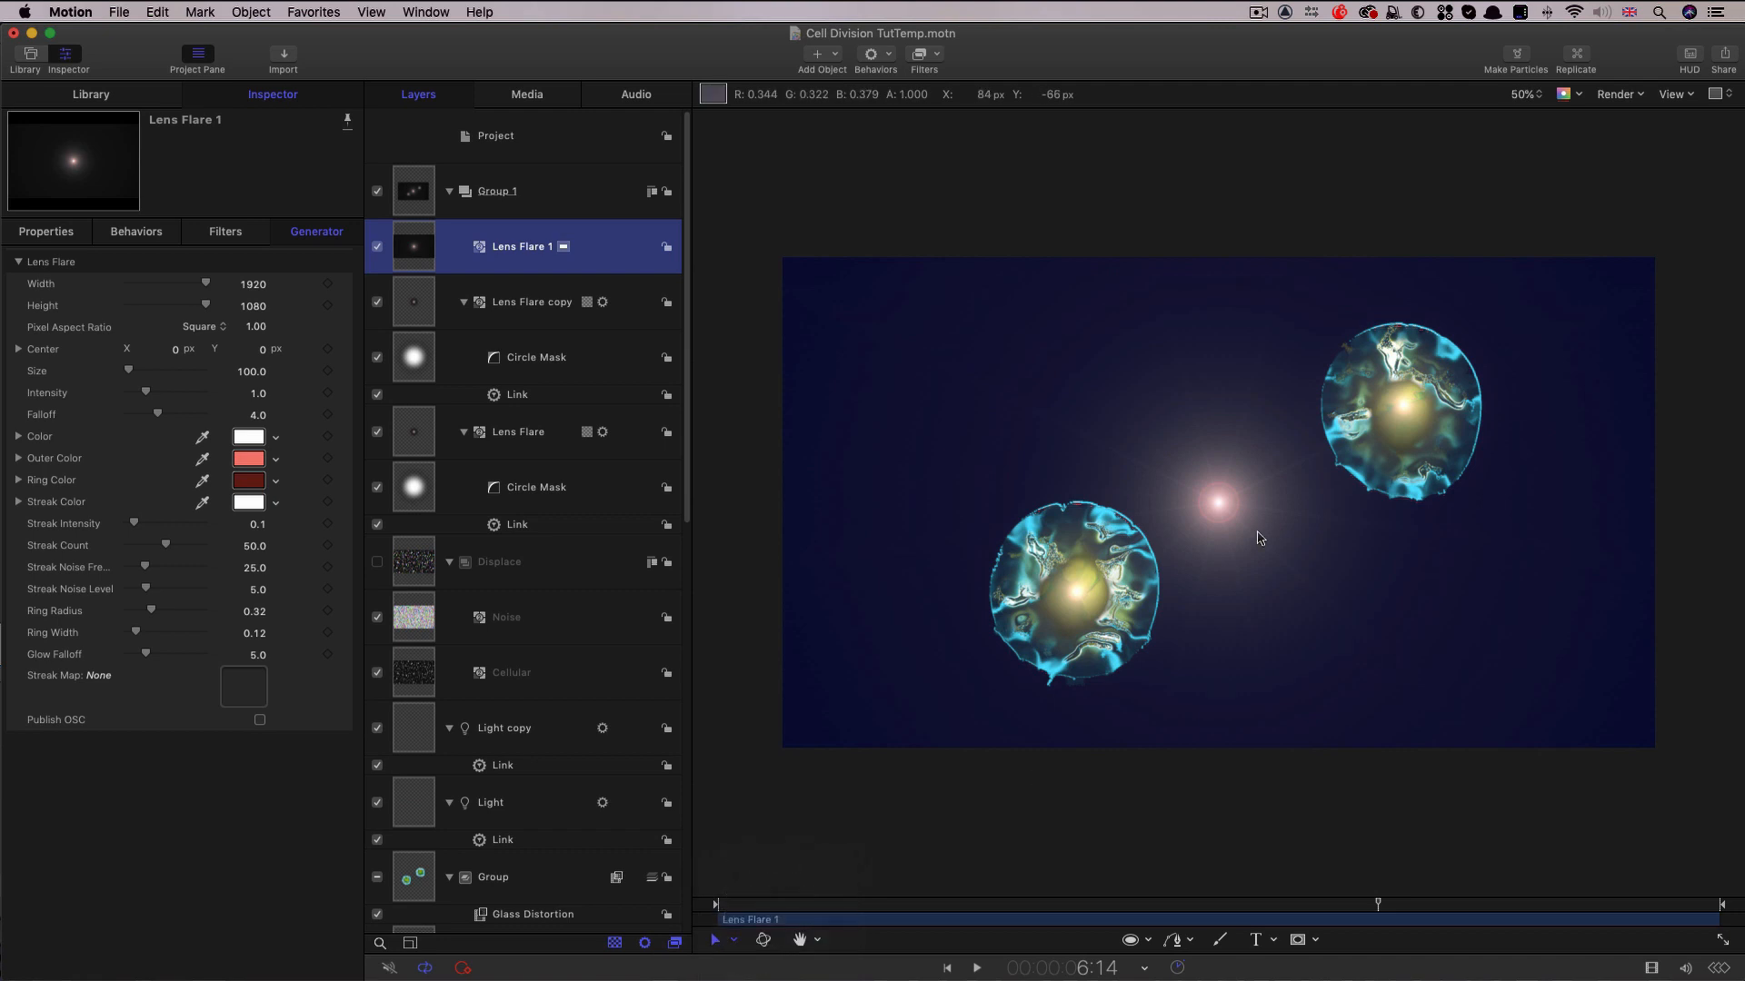
pyautogui.moveTo(1219, 502); pyautogui.dragTo(1660, 246)
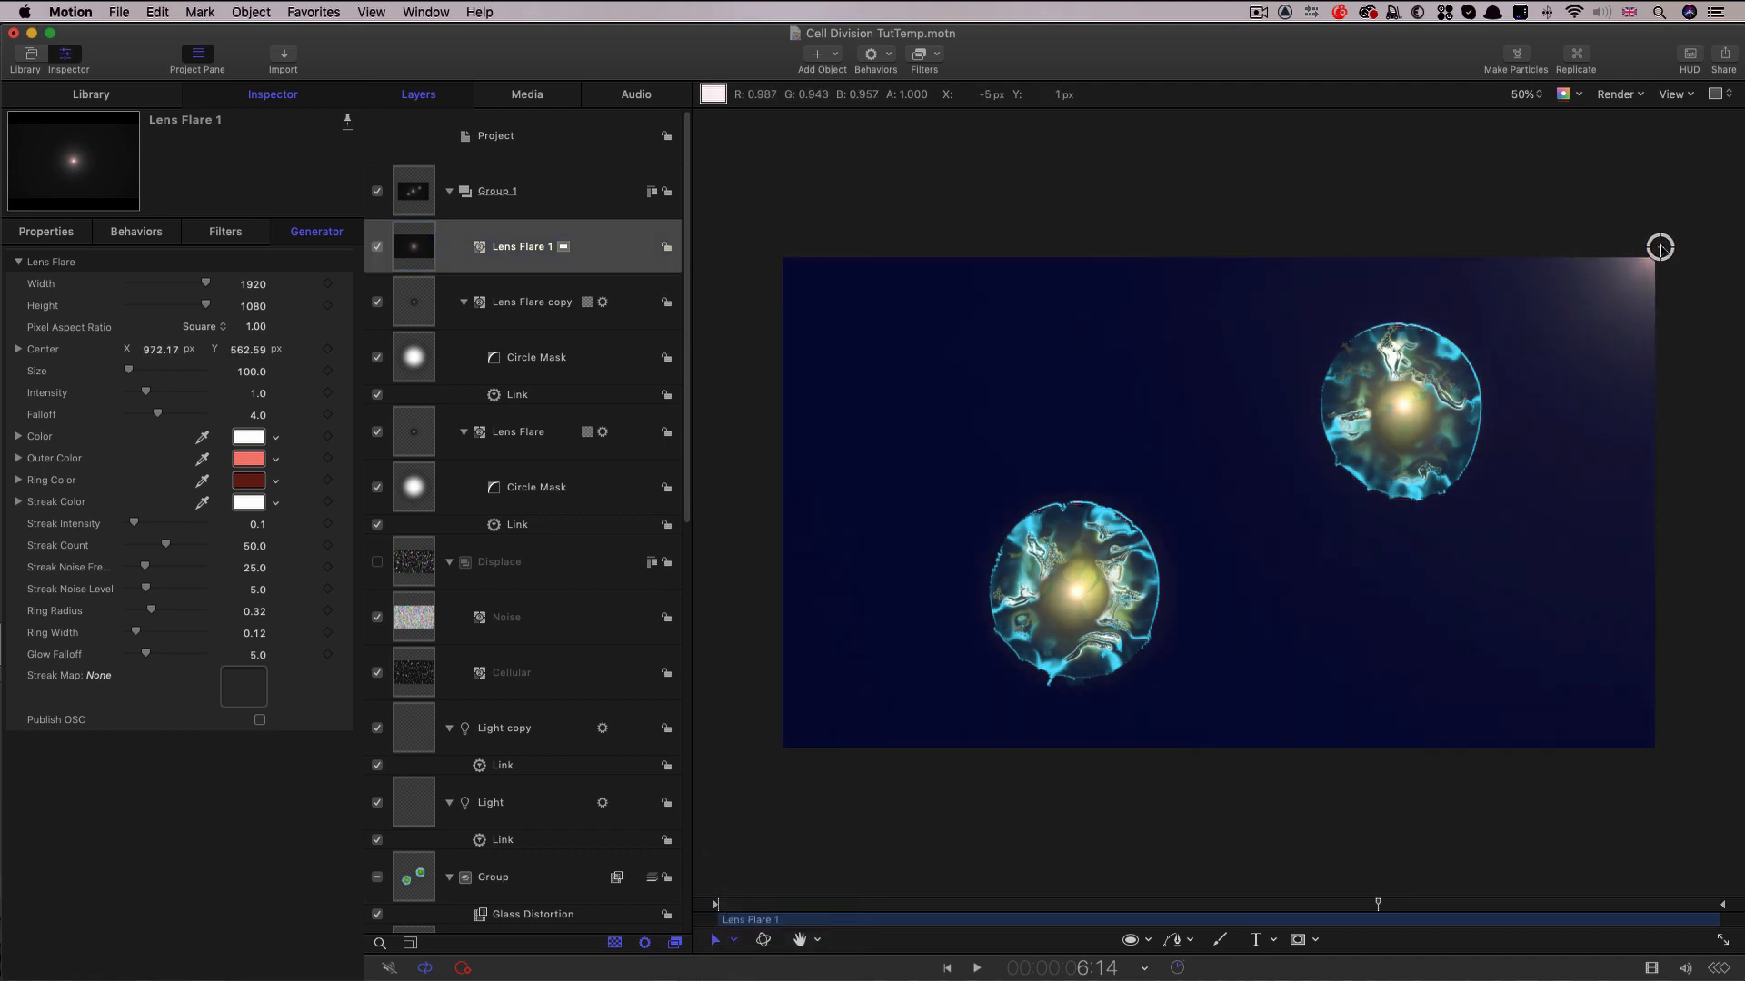
pyautogui.click(249, 370)
pyautogui.write('2500')
pyautogui.press('Tab')
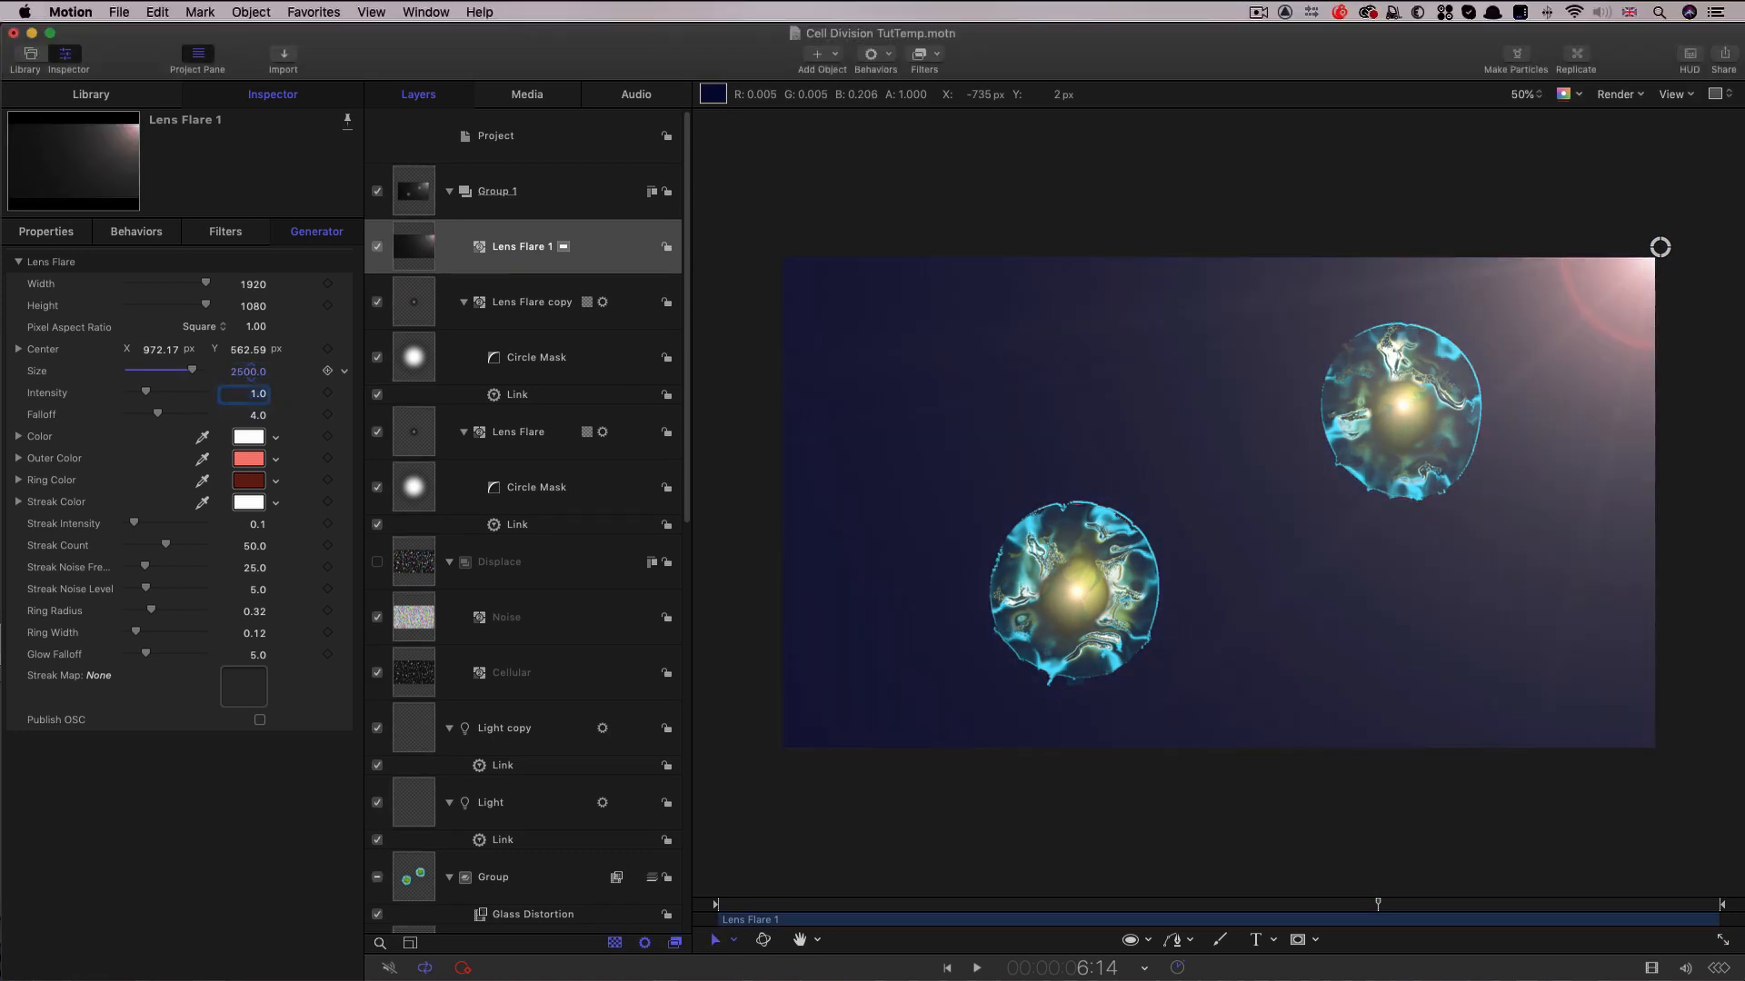
# Change the new Lens Flare's outer color to pale blue.
pyautogui.click(248, 458)
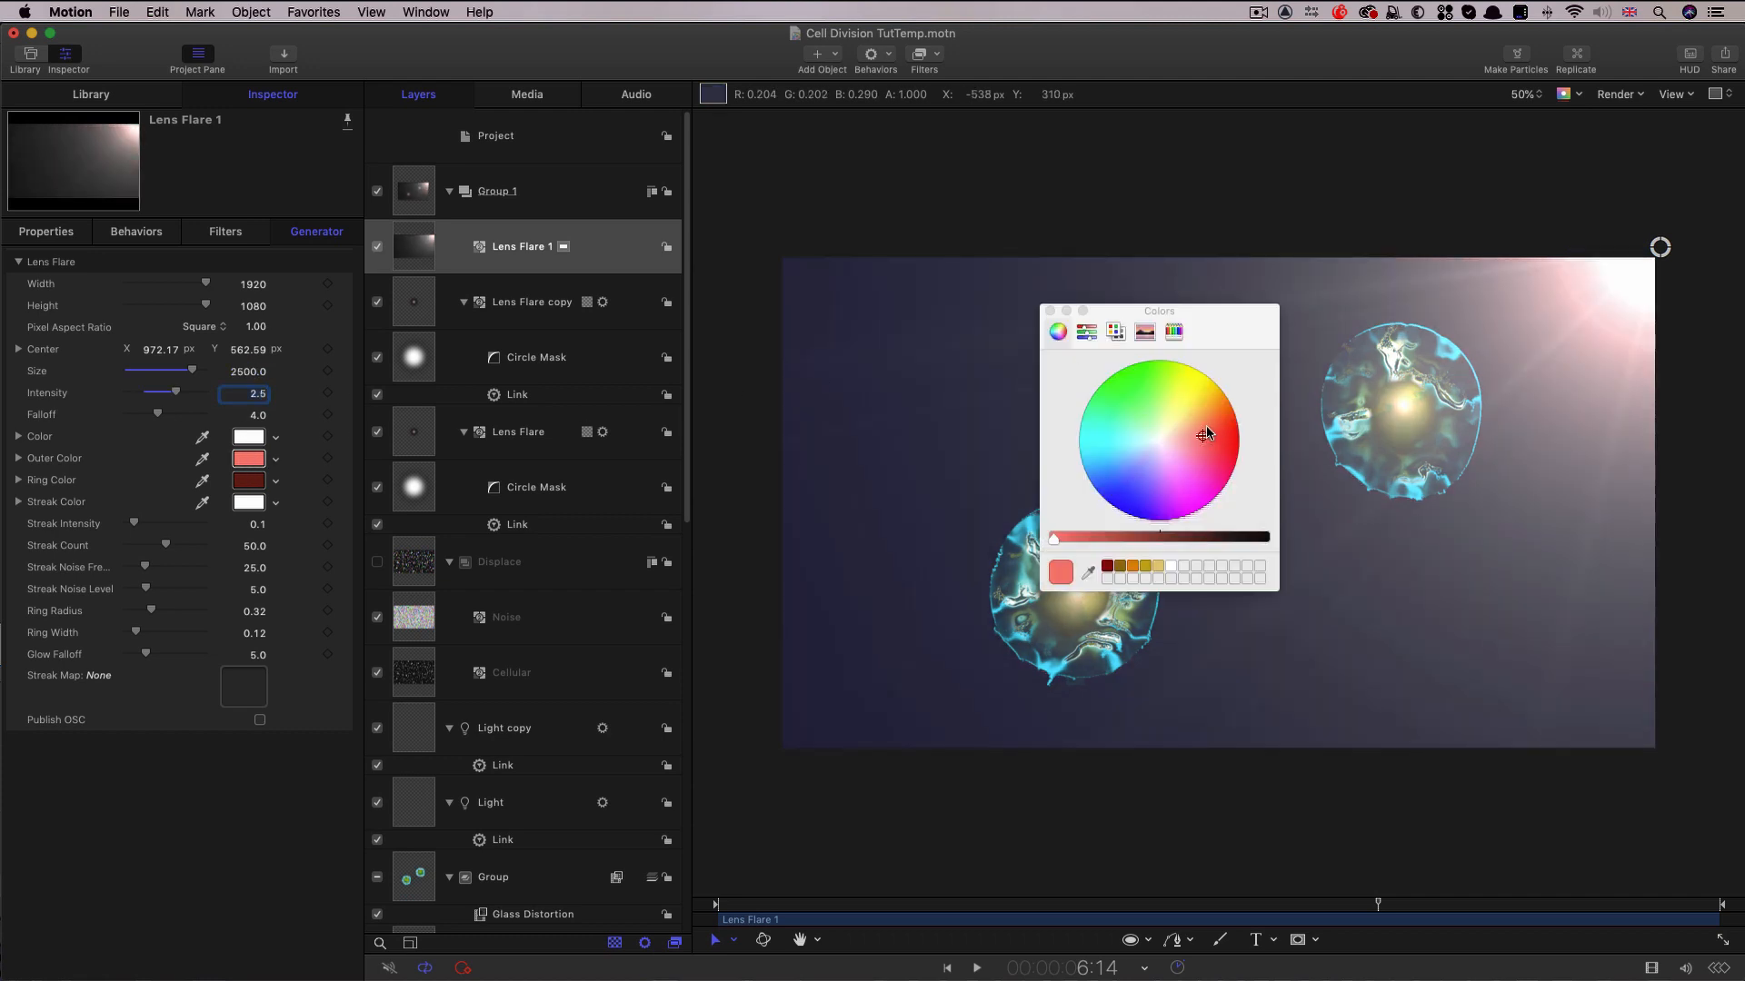
pyautogui.moveTo(1205, 435); pyautogui.dragTo(1147, 458)
pyautogui.click(1049, 311)
# Add a Clouds generator above the Color Solid in the BG group.
pyautogui.scroll(-15, 480, 570)
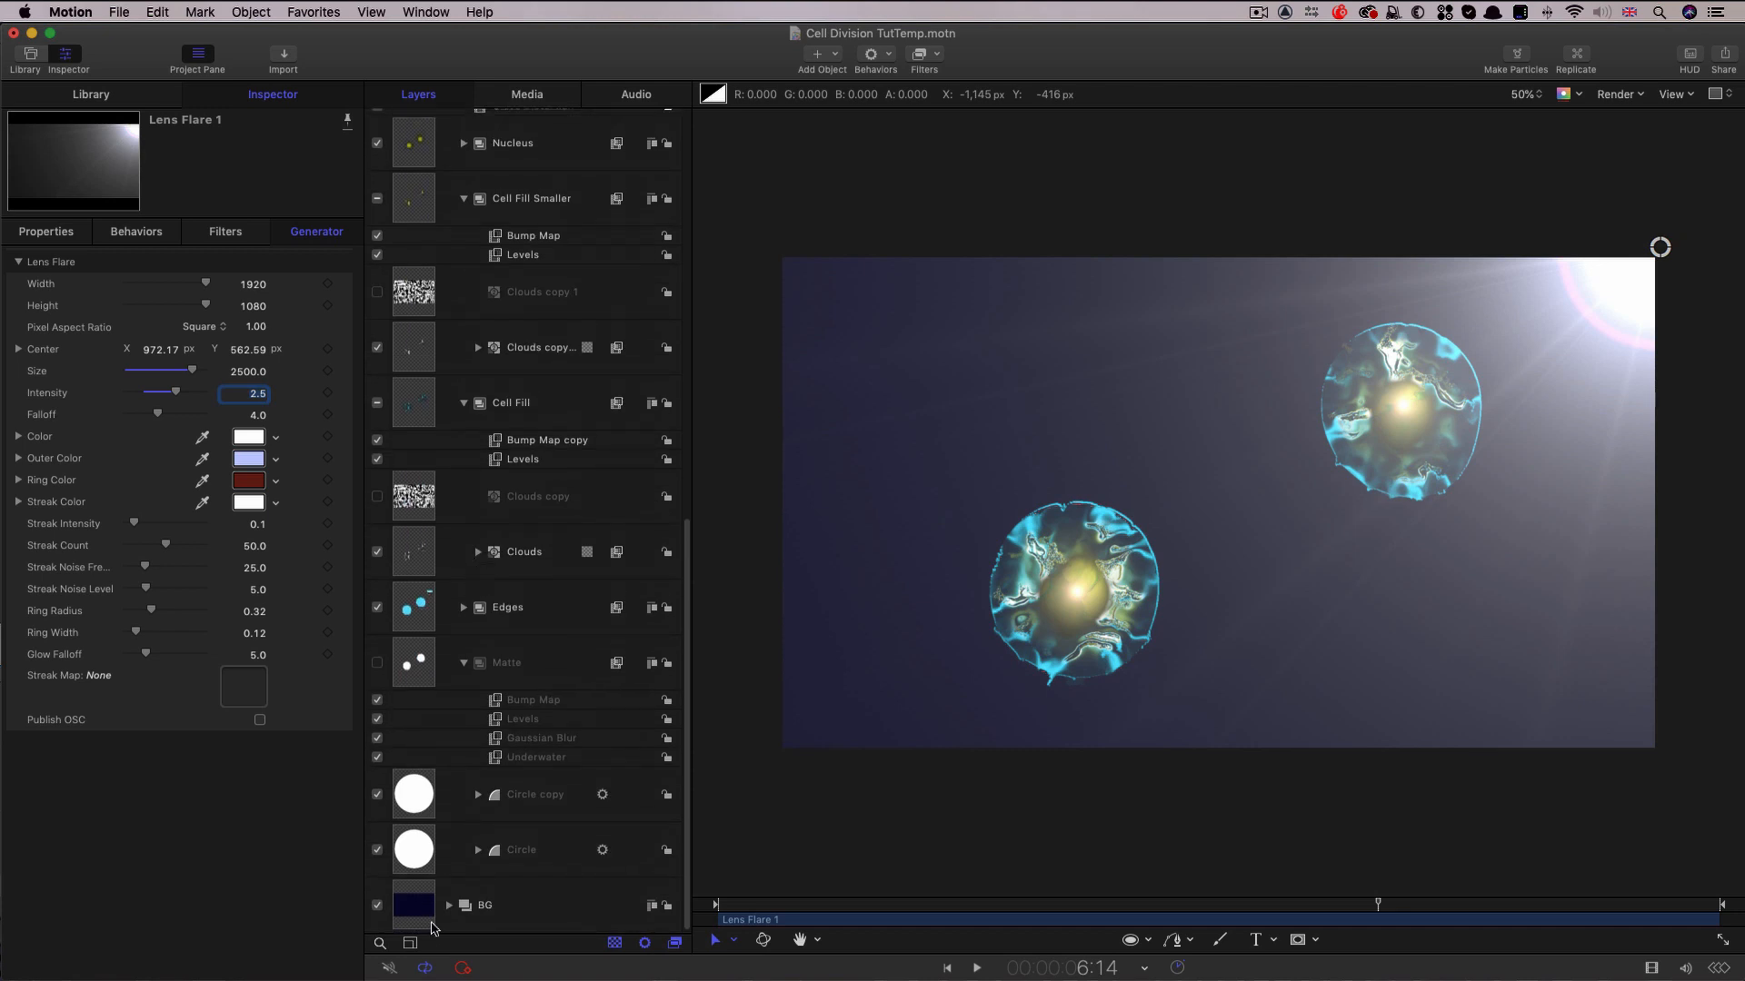
pyautogui.click(449, 905)
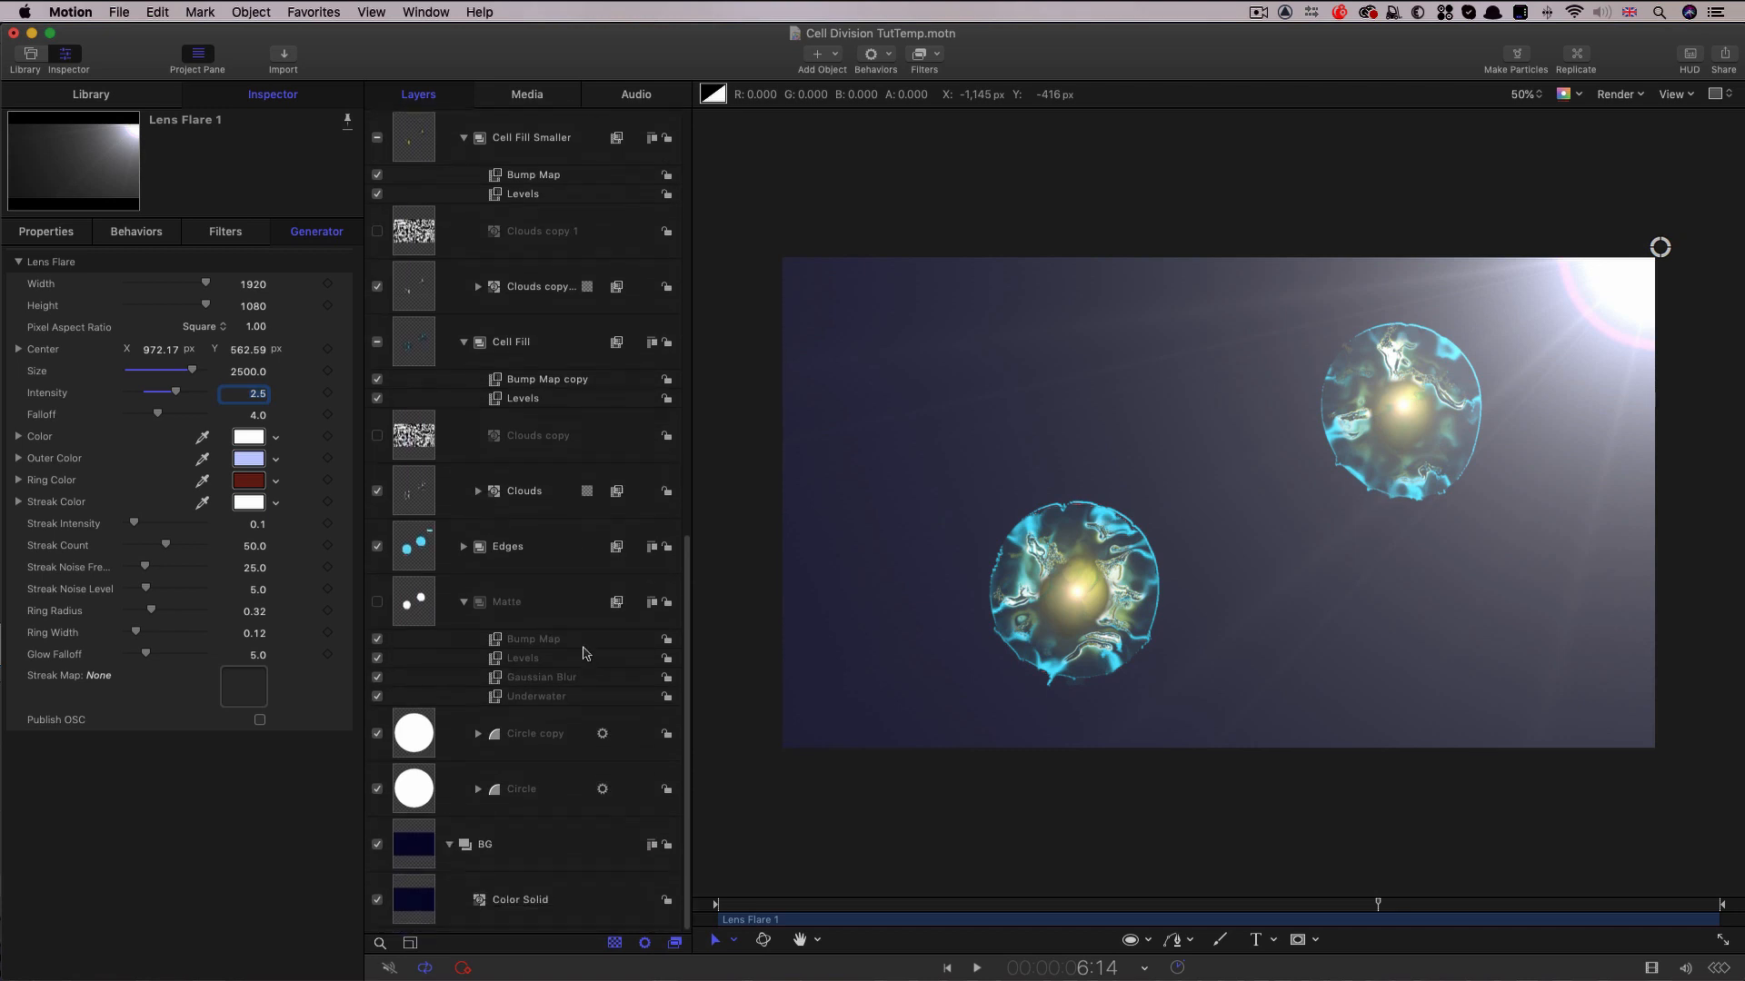
pyautogui.click(409, 908)
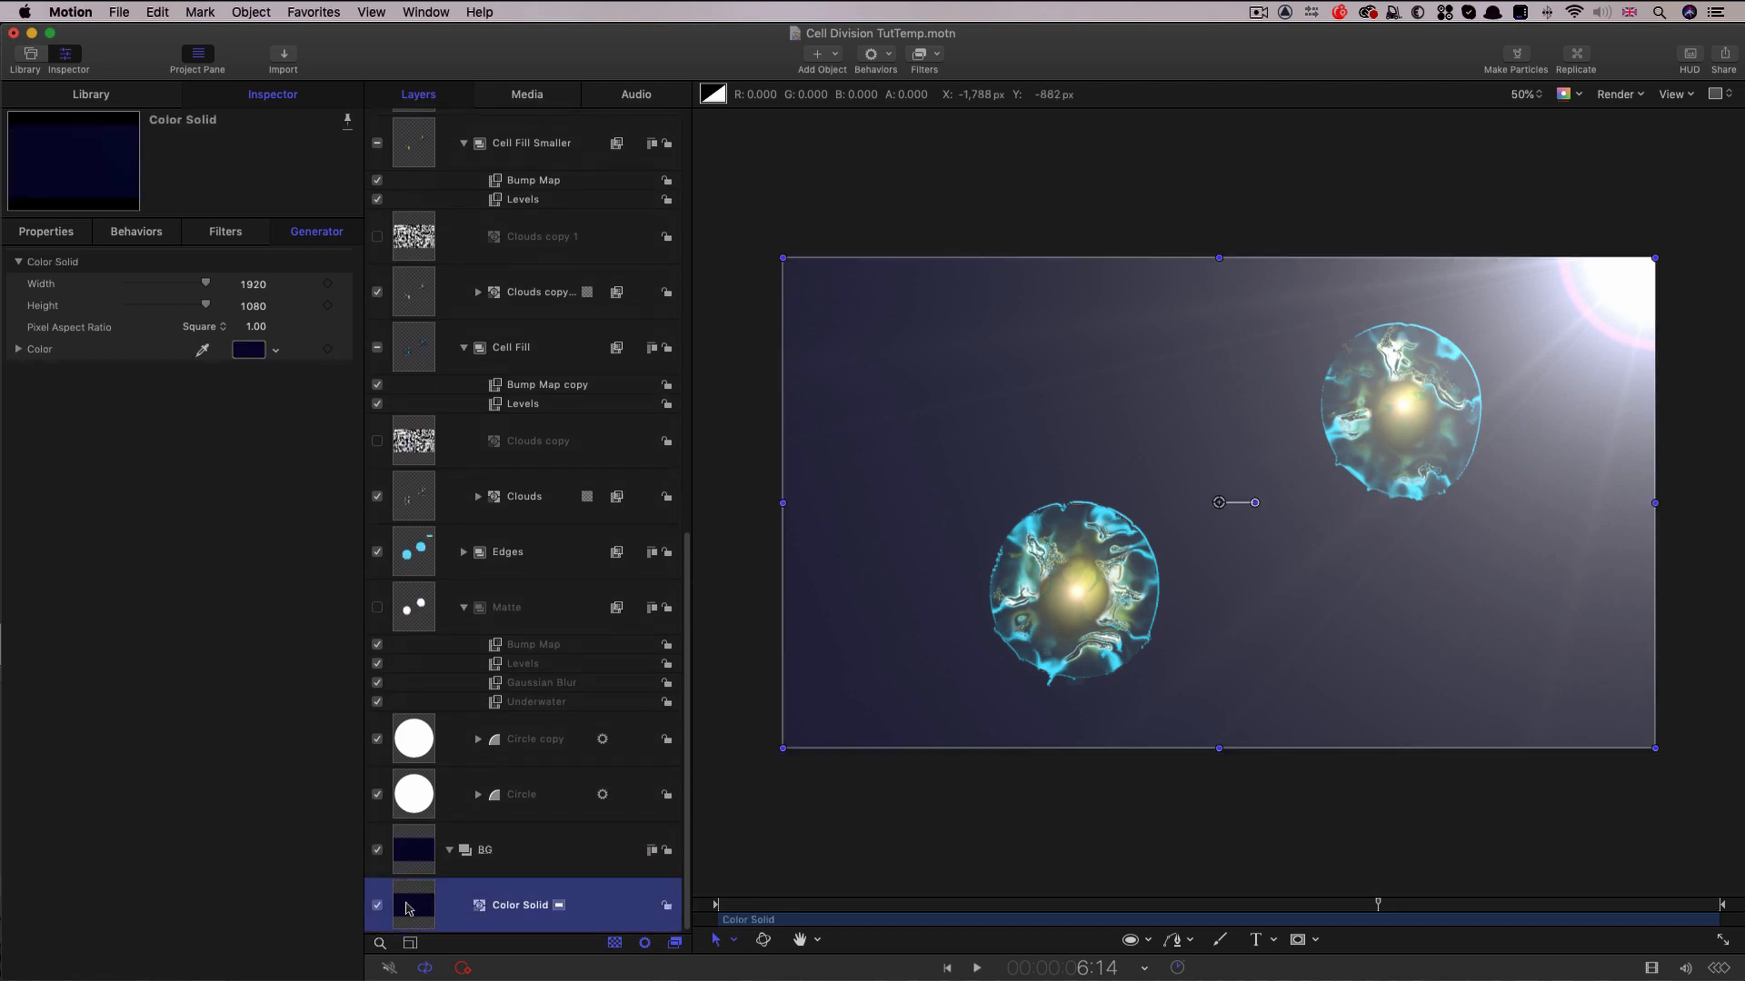
pyautogui.click(832, 52)
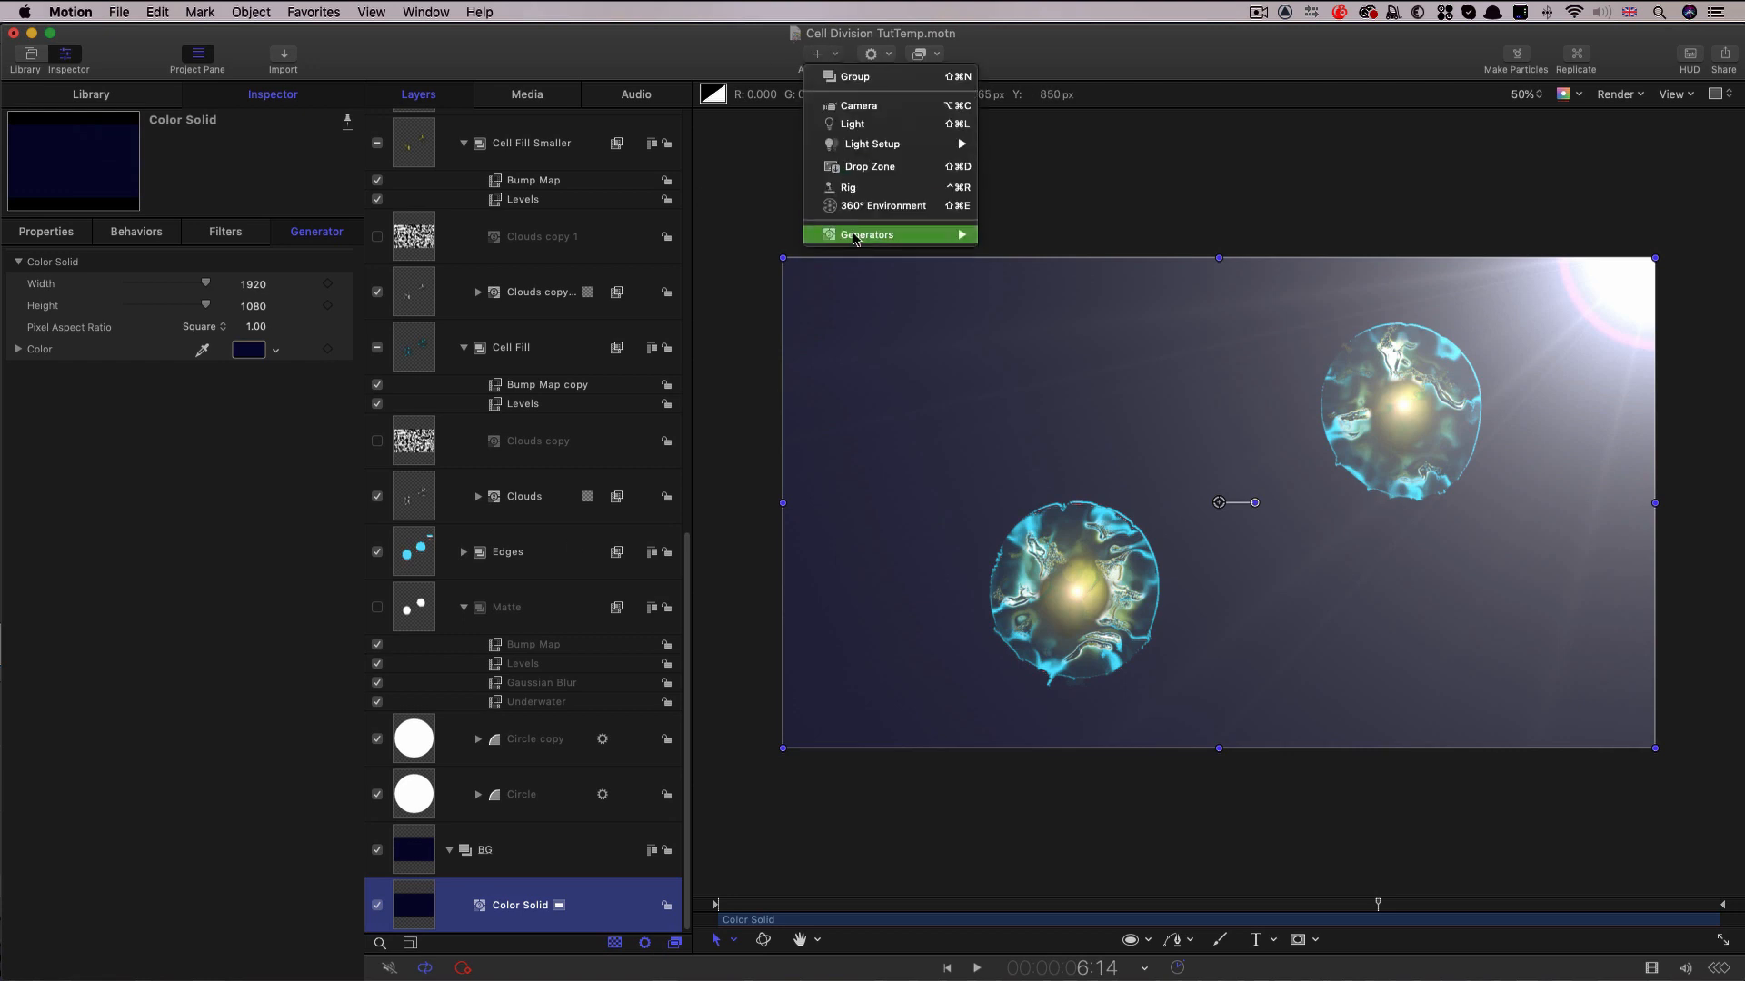
pyautogui.moveTo(890, 235)
pyautogui.moveTo(1091, 262)
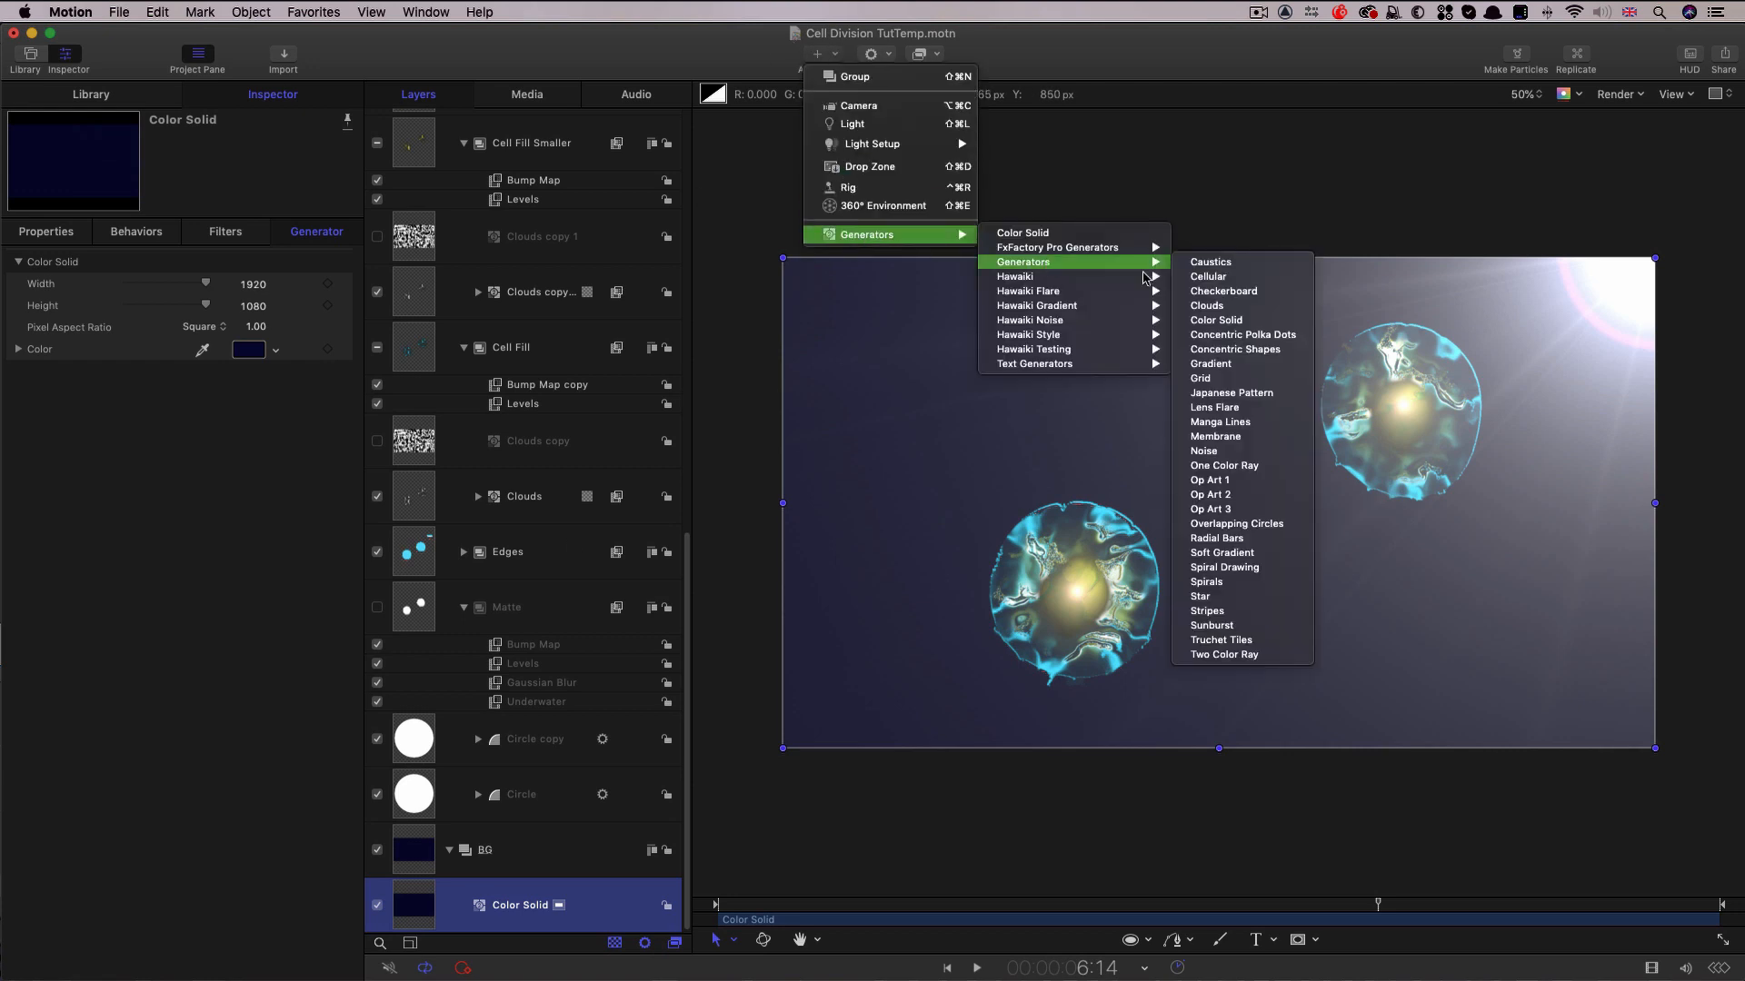
pyautogui.click(1245, 307)
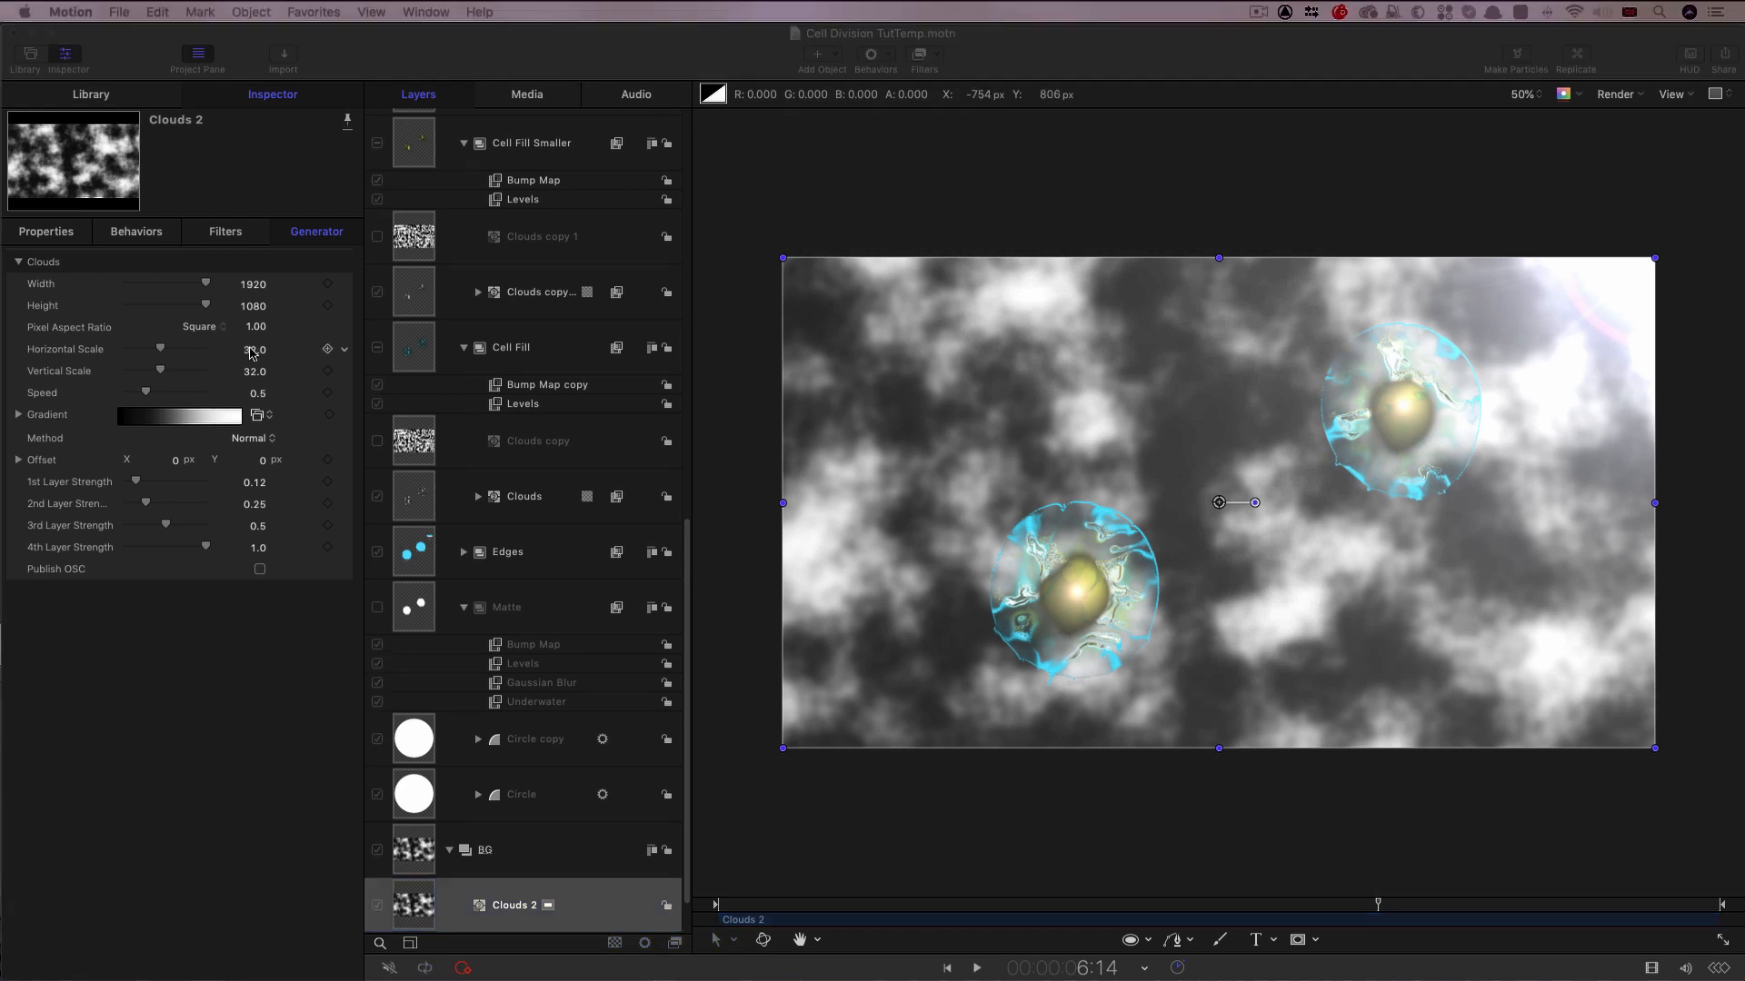
# Set the background Clouds' horizontal and vertical scale to 128 and the speed to 0.
pyautogui.click(255, 350)
pyautogui.write('1')
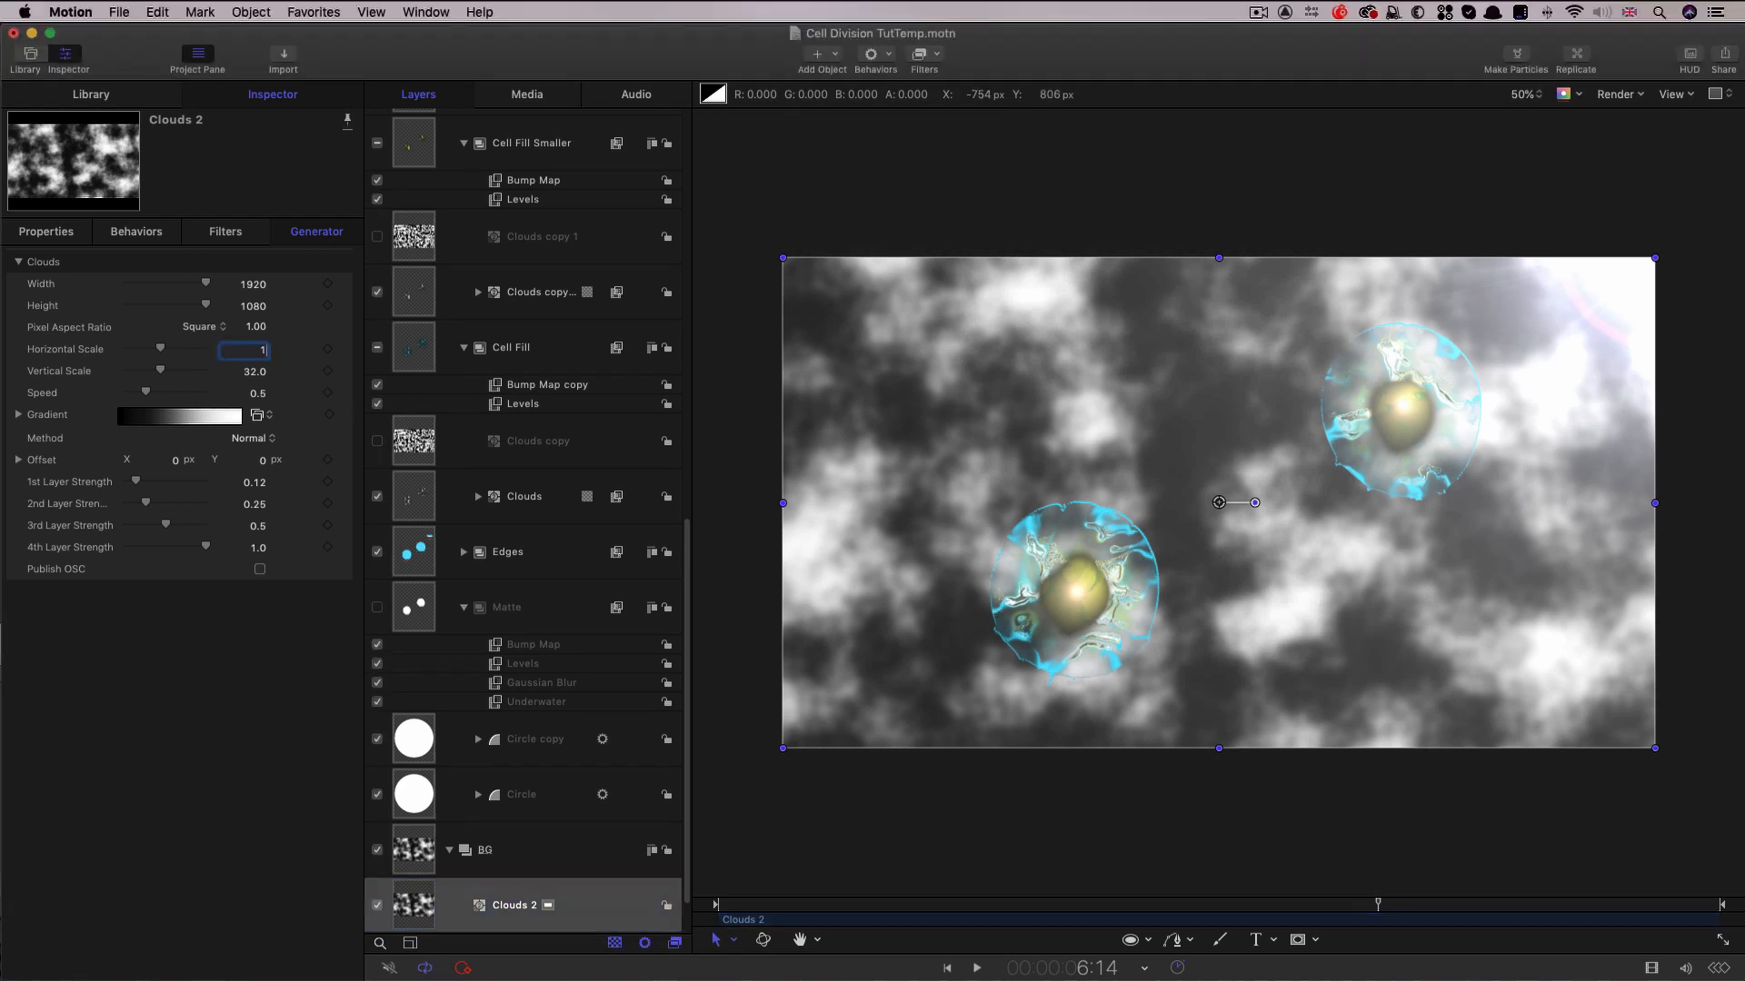
pyautogui.write('28')
pyautogui.press('Tab')
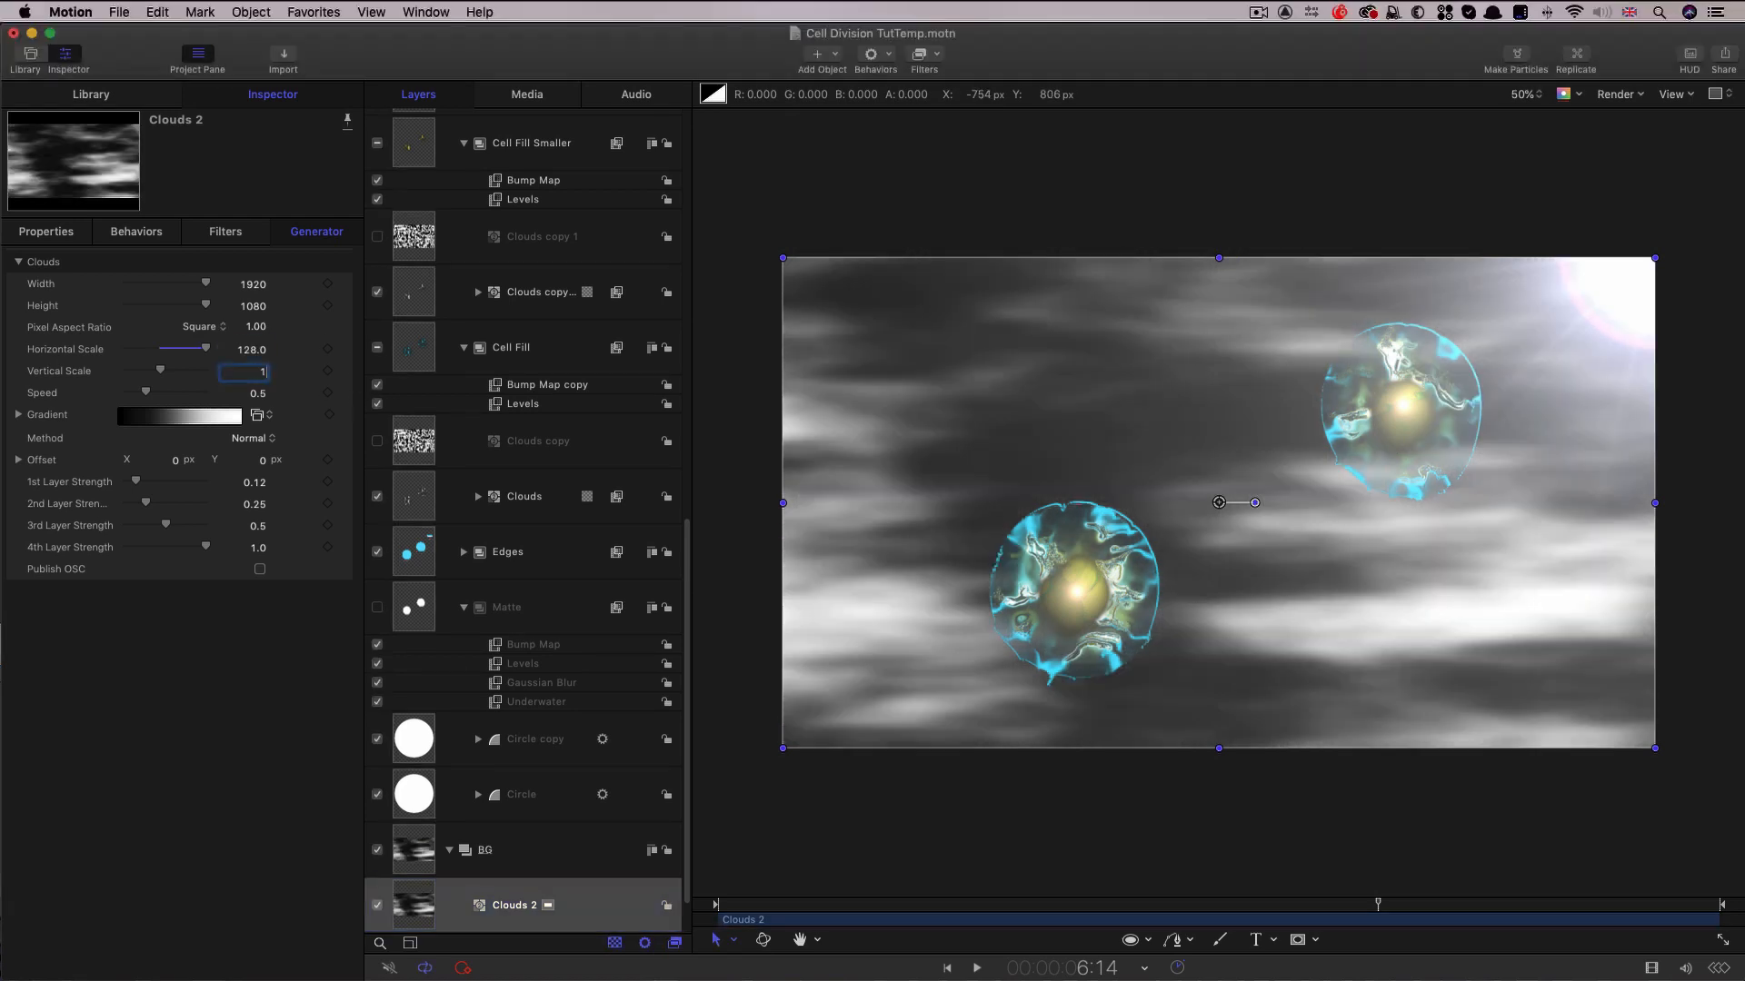
pyautogui.press('Return')
pyautogui.press('Tab')
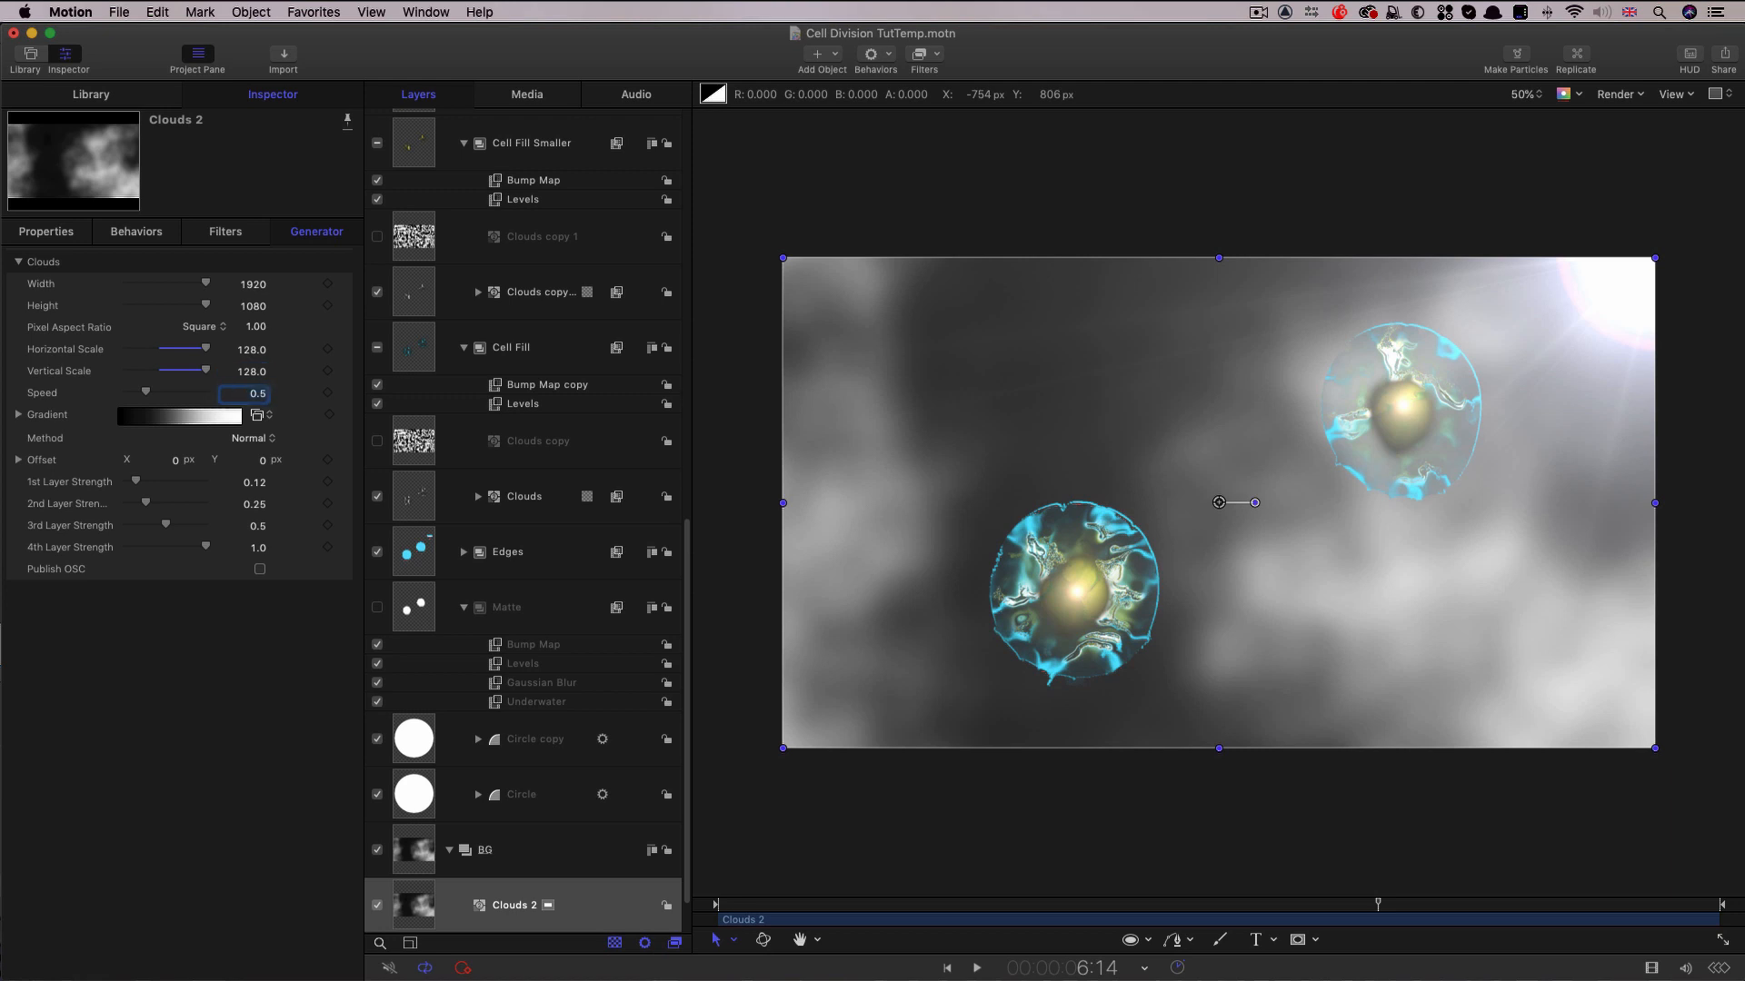
pyautogui.press('Return')
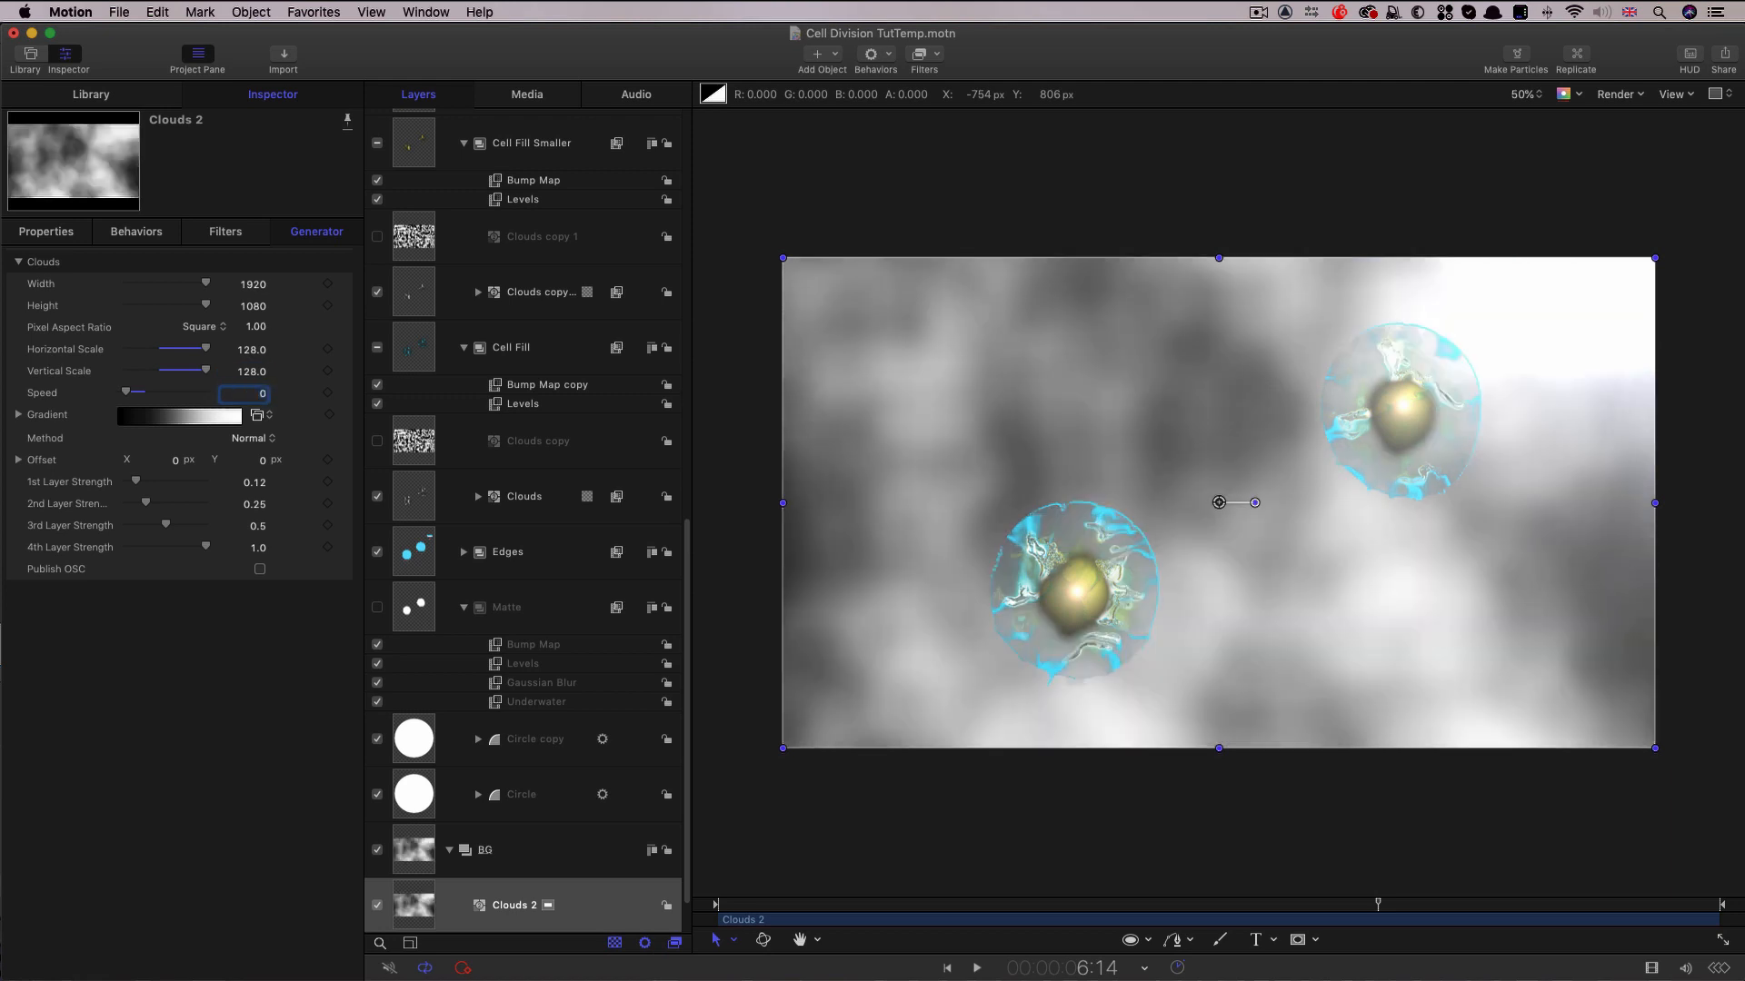
# Add stops at about 26% and 63% to the Clouds gradient and color the 26% stop dark teal with green 0.25 and blue 0.29.
pyautogui.click(16, 414)
pyautogui.moveTo(17, 498); pyautogui.dragTo(210, 500)
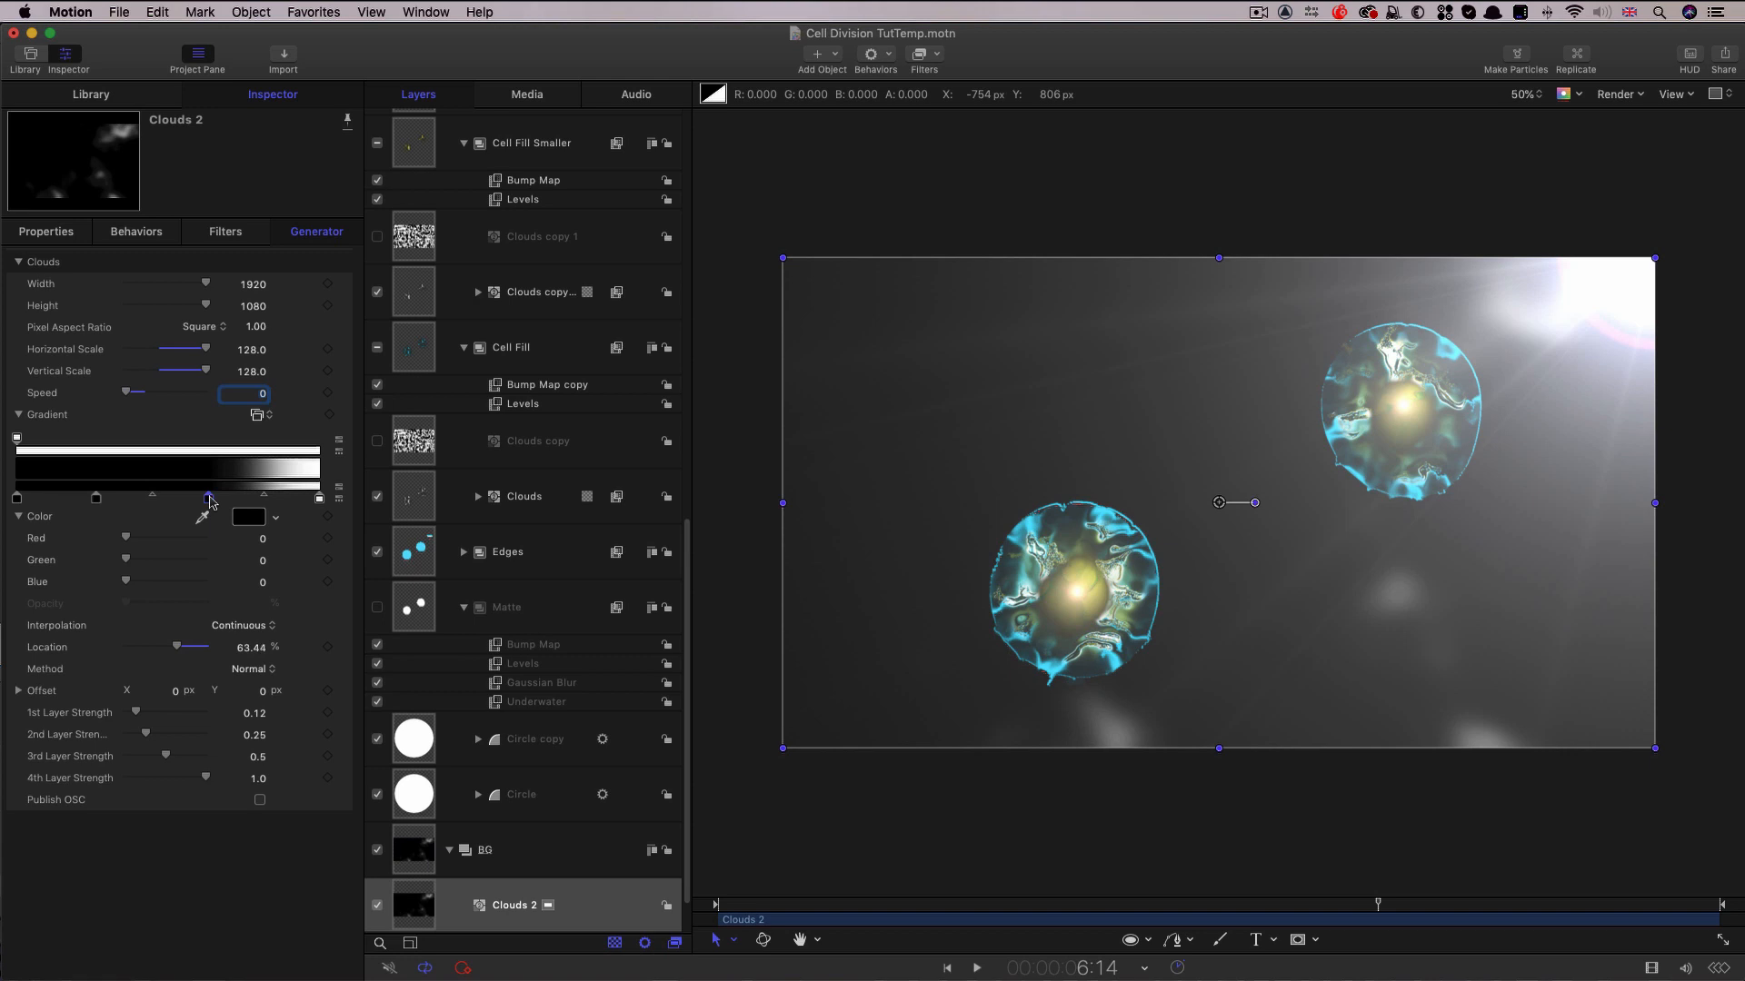
pyautogui.click(97, 503)
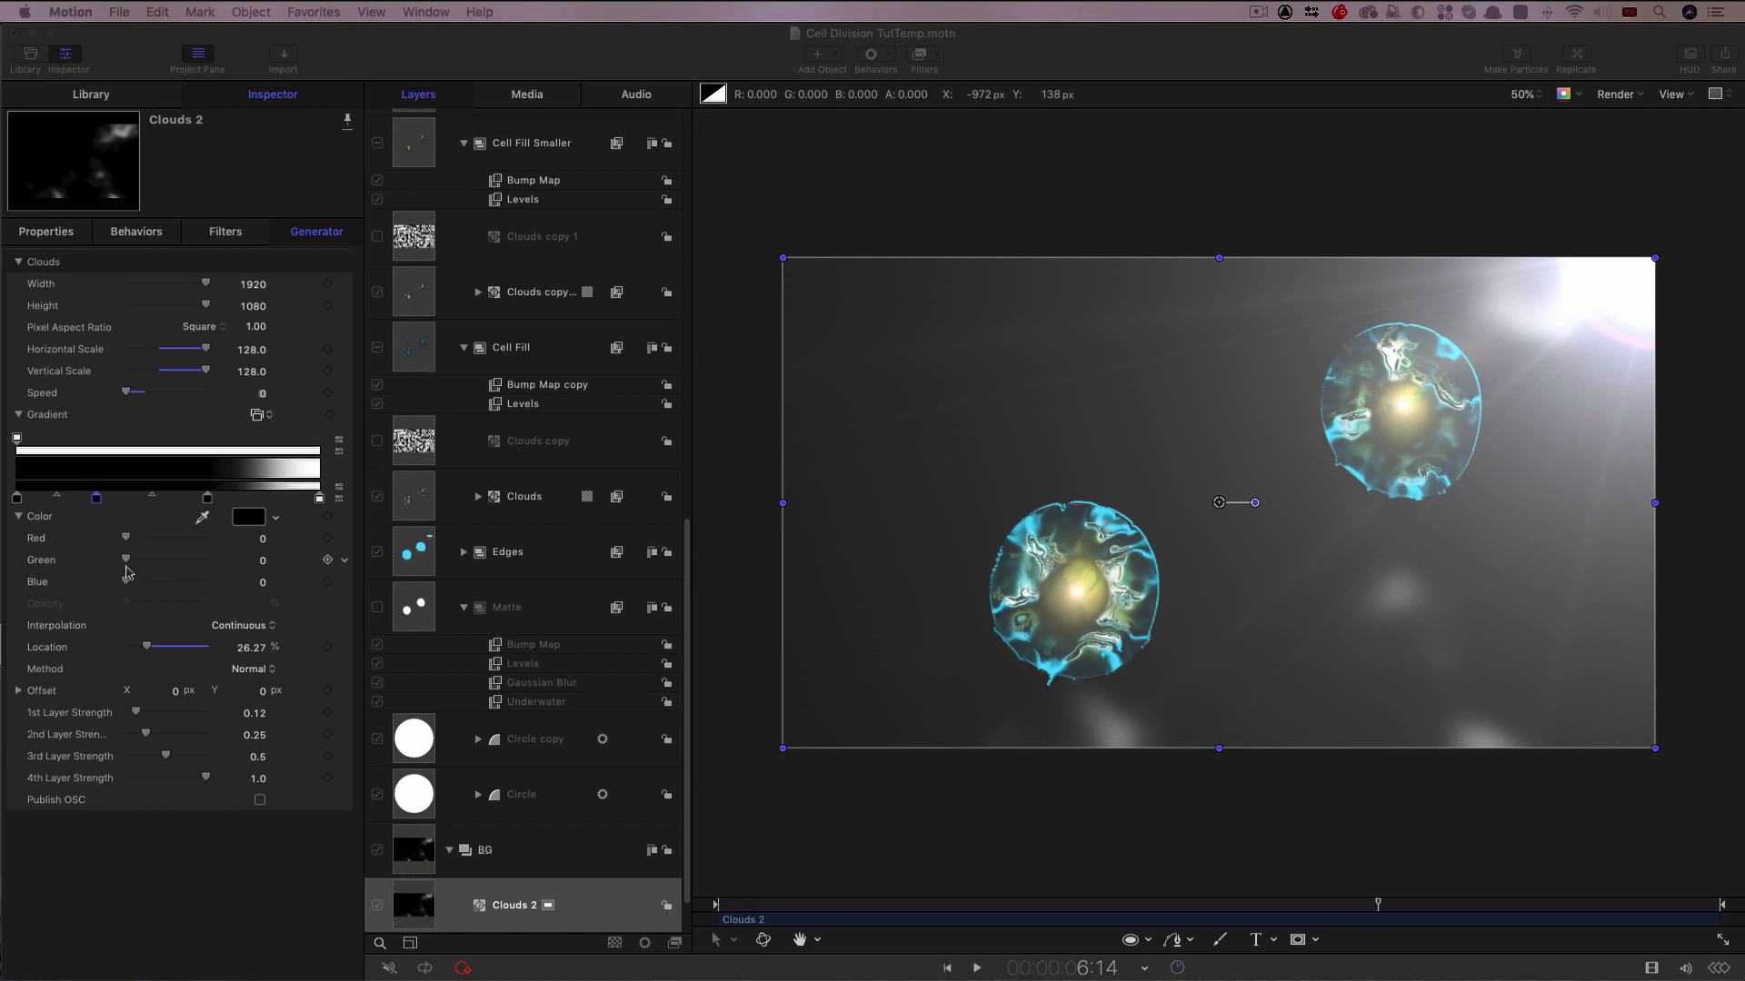
pyautogui.moveTo(128, 561)
pyautogui.mouseDown()
pyautogui.moveTo(145, 563)
pyautogui.moveTo(132, 543)
pyautogui.mouseUp()
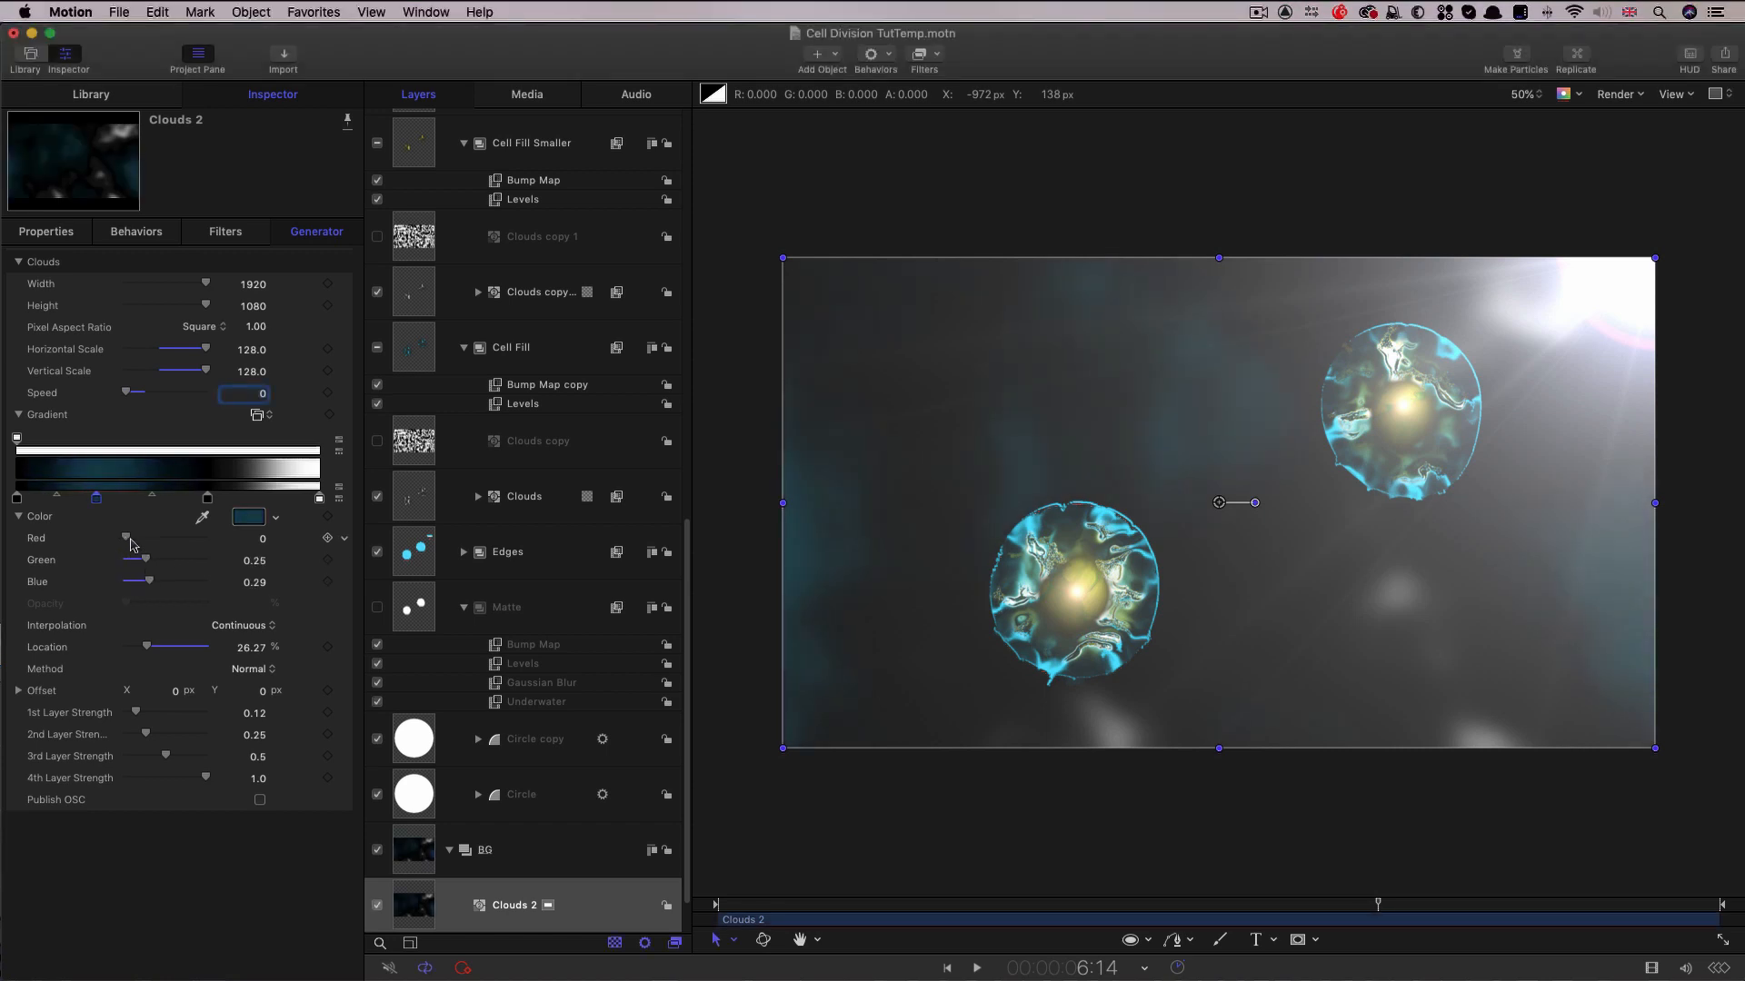
# Color the gradient's 63% stop reddish brown with red 0.48, green 0.28 and blue 0.23, and its end stop light blue.
pyautogui.click(207, 498)
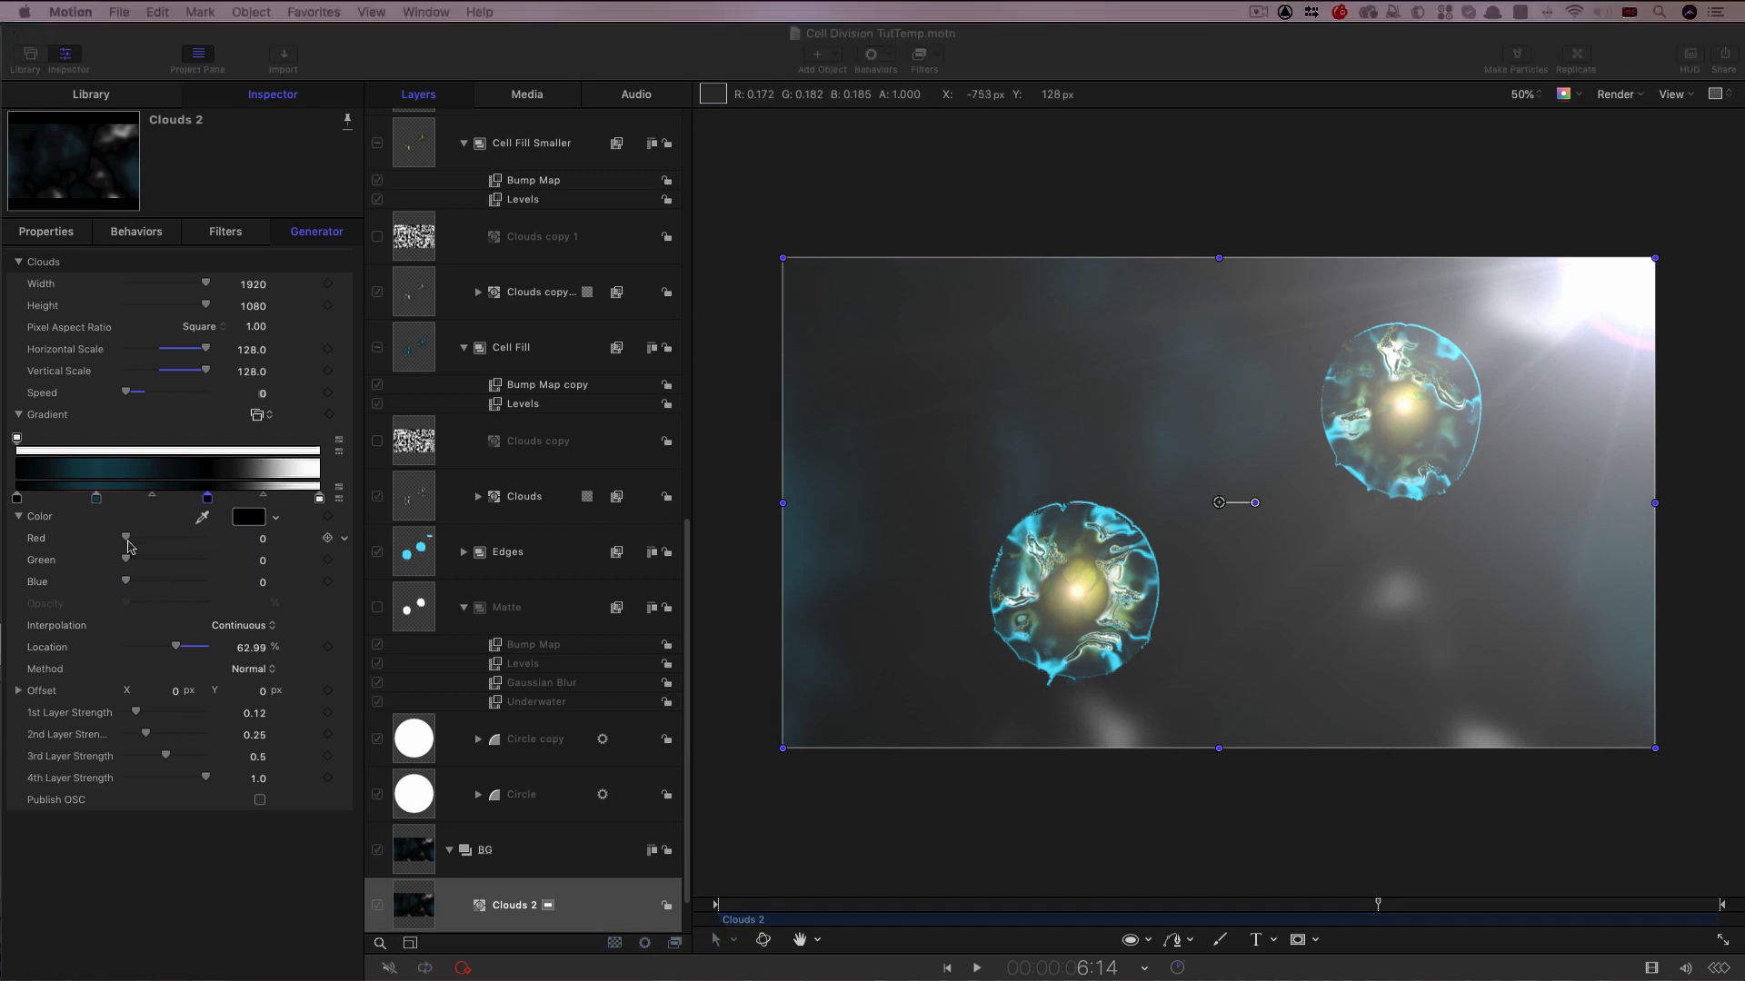
pyautogui.moveTo(126, 539)
pyautogui.mouseDown()
pyautogui.moveTo(167, 543)
pyautogui.moveTo(149, 561)
pyautogui.mouseUp()
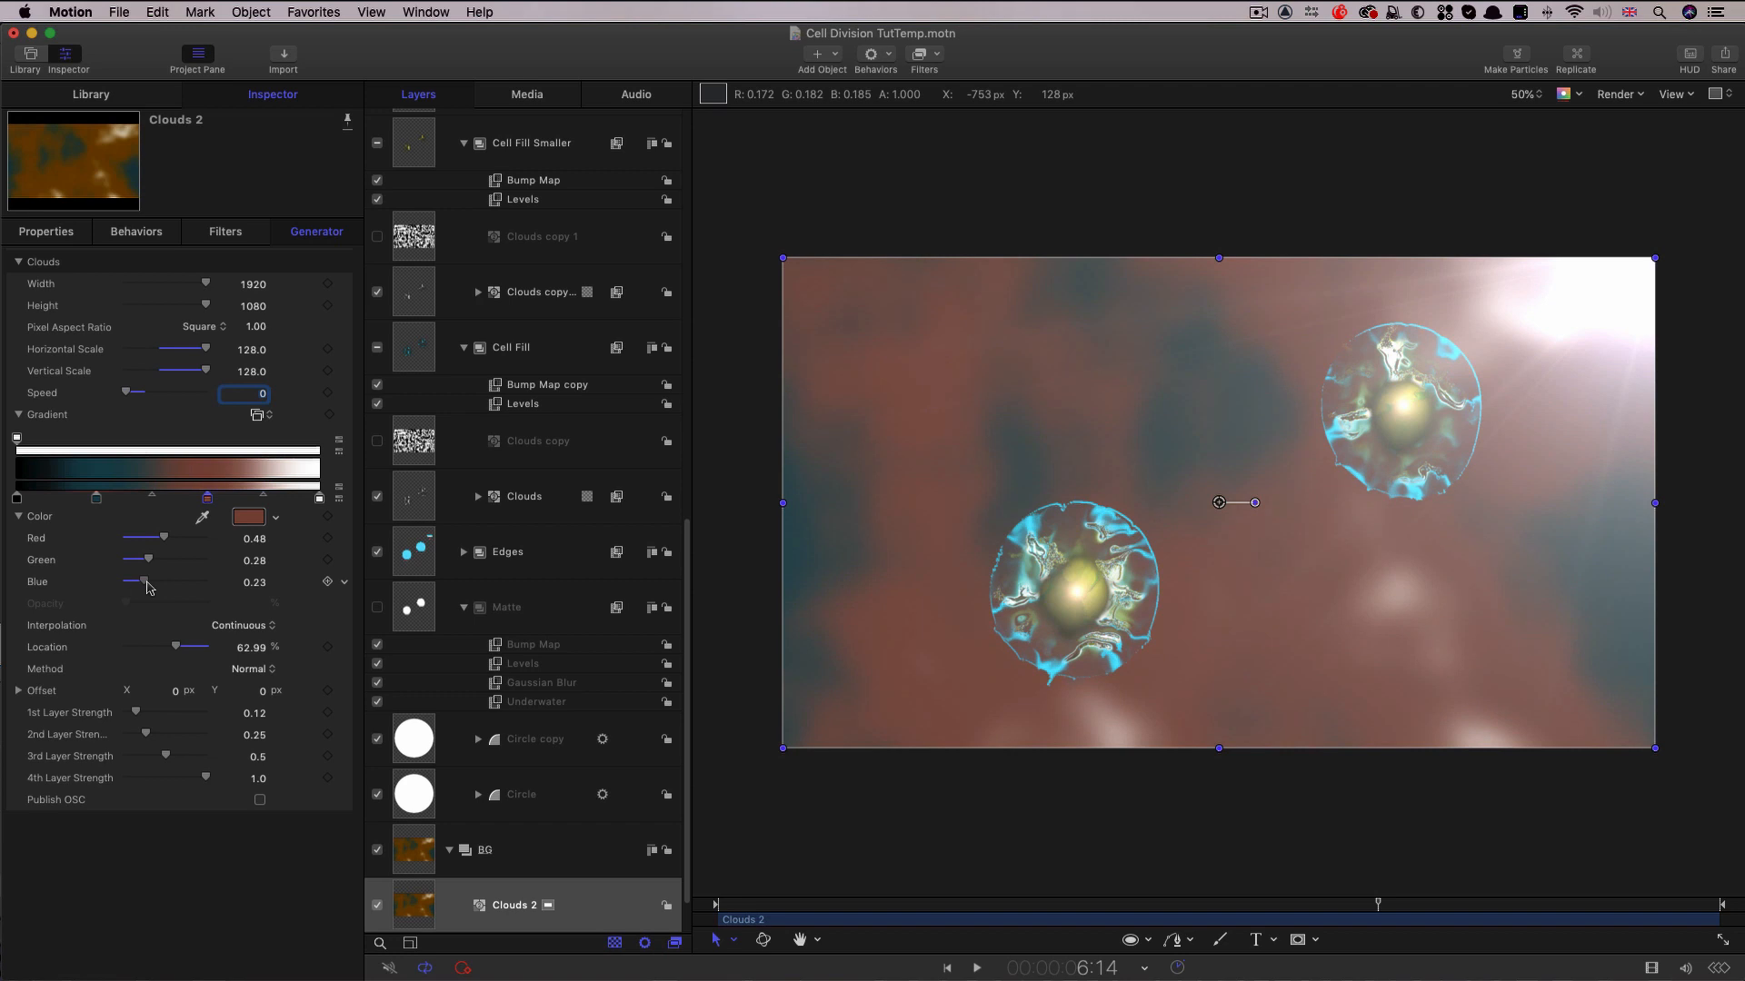
pyautogui.click(318, 500)
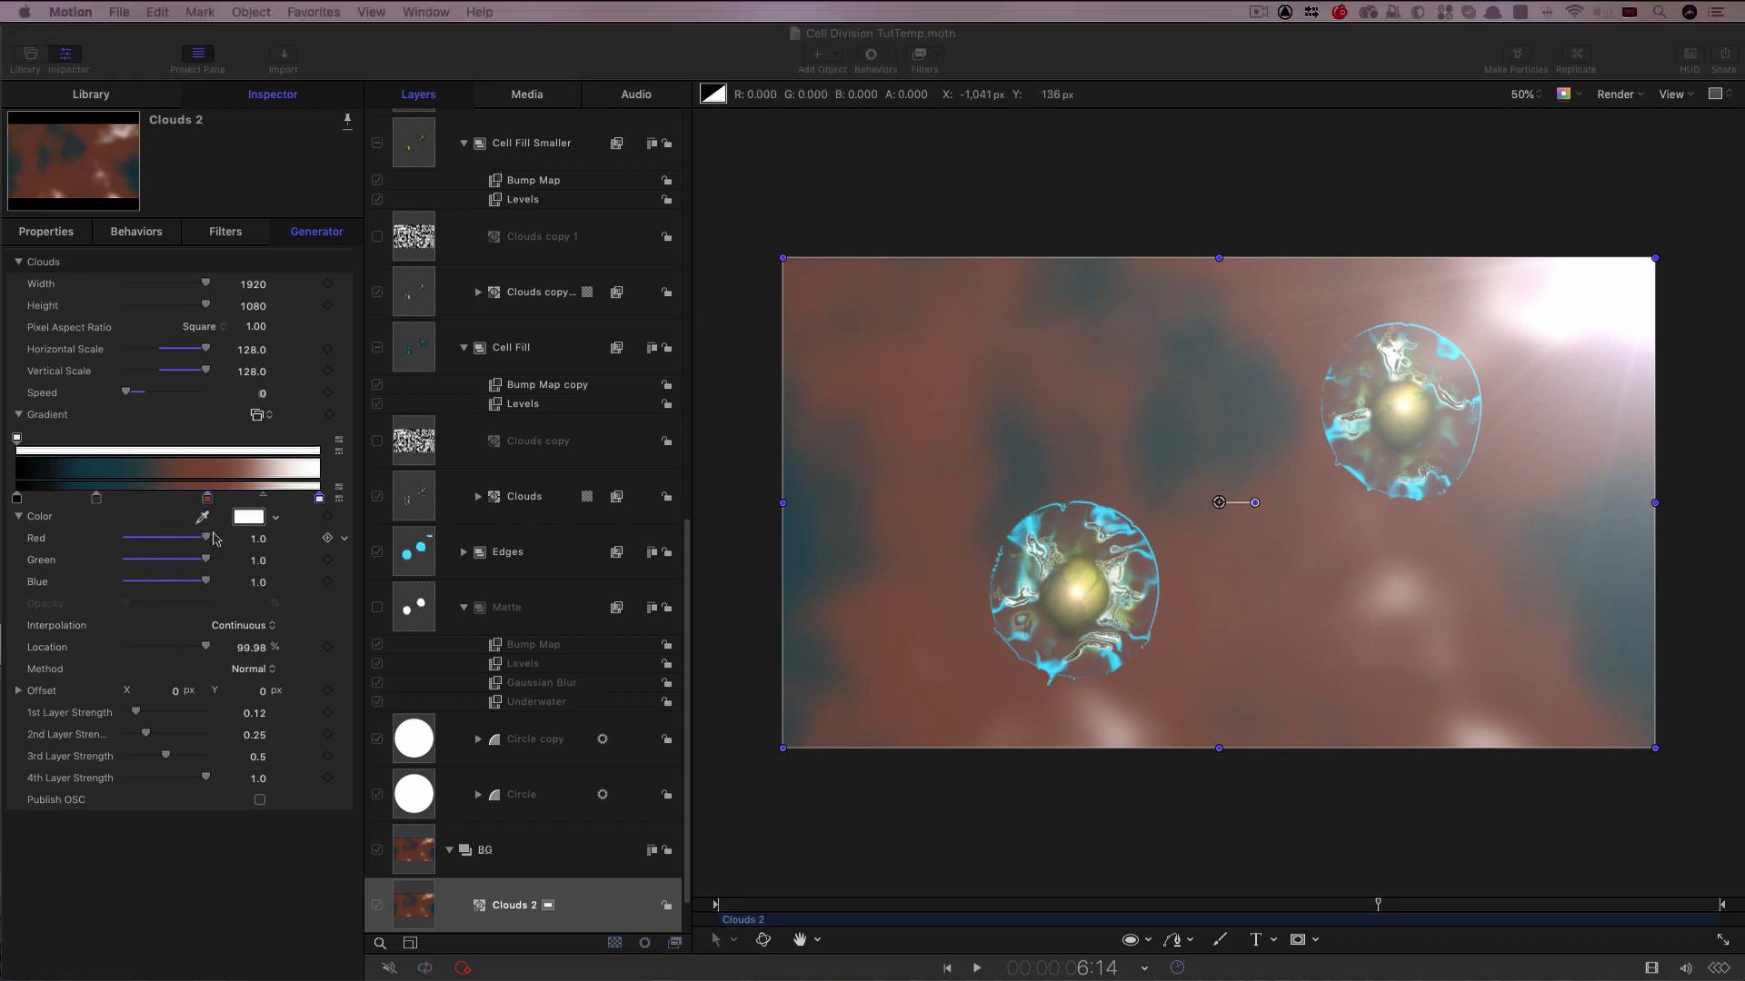
pyautogui.moveTo(179, 543)
pyautogui.mouseDown()
pyautogui.moveTo(201, 556)
pyautogui.moveTo(184, 556)
pyautogui.mouseUp()
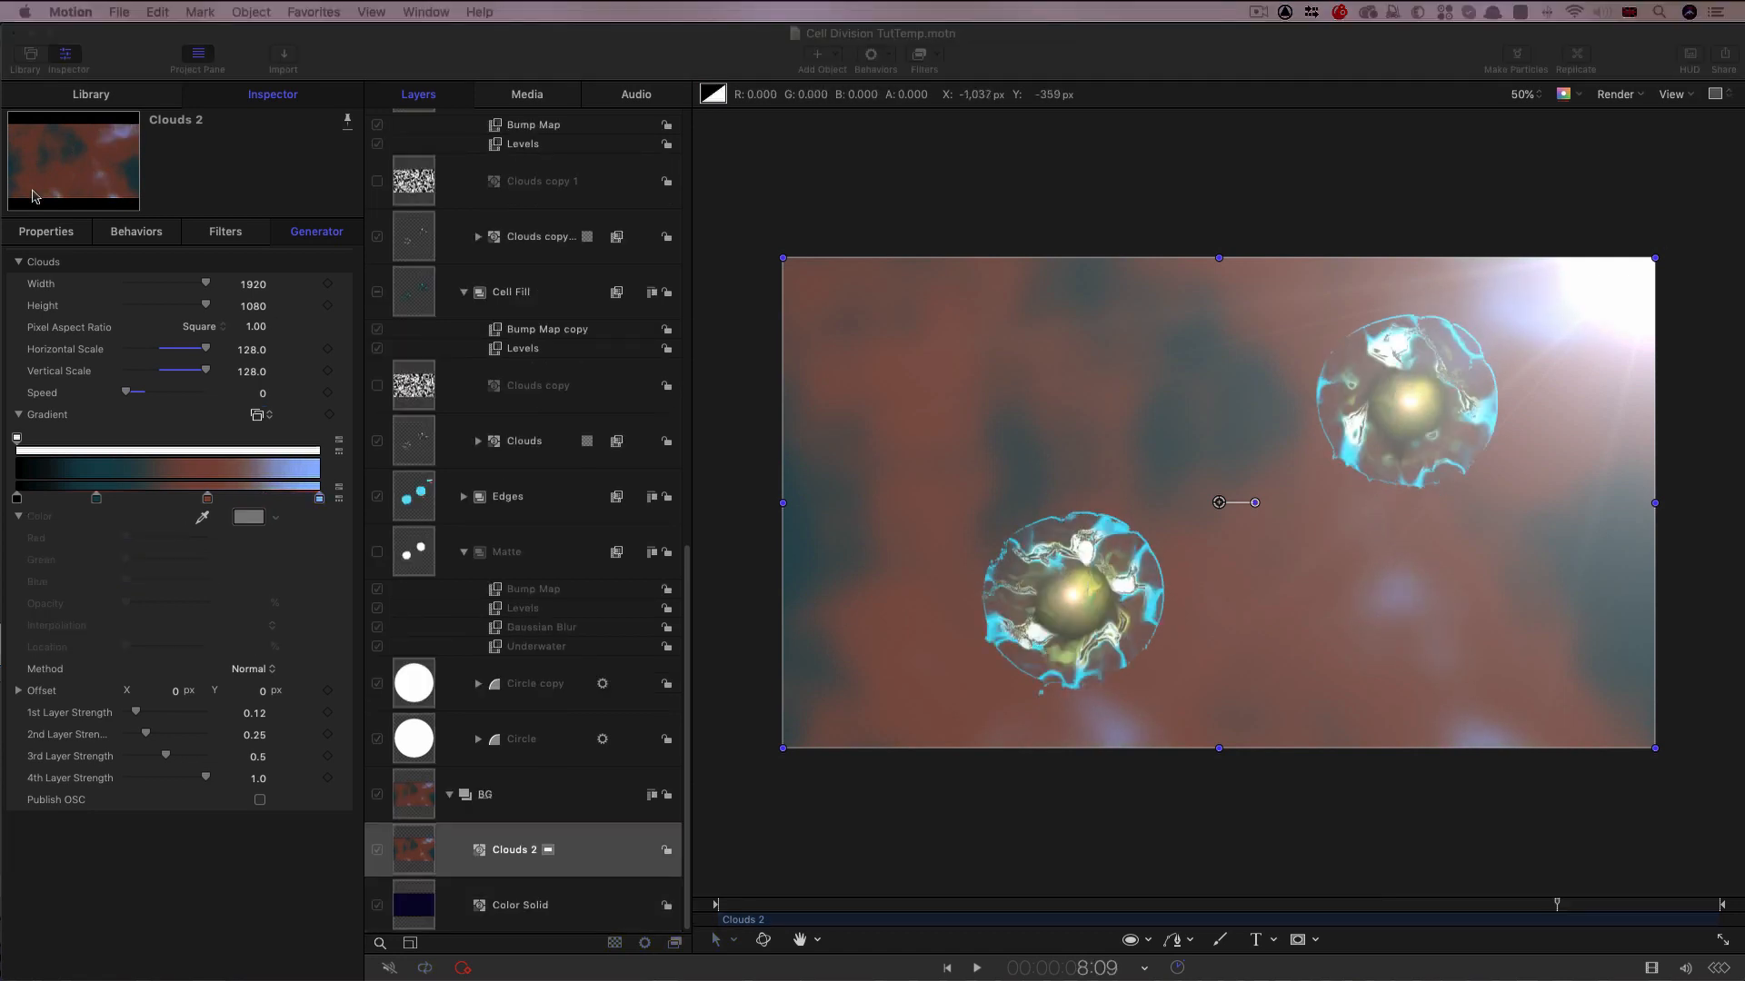
# Lower the background Clouds layer's opacity to 20% and toggle its visibility to compare the background with and without it.
pyautogui.click(54, 234)
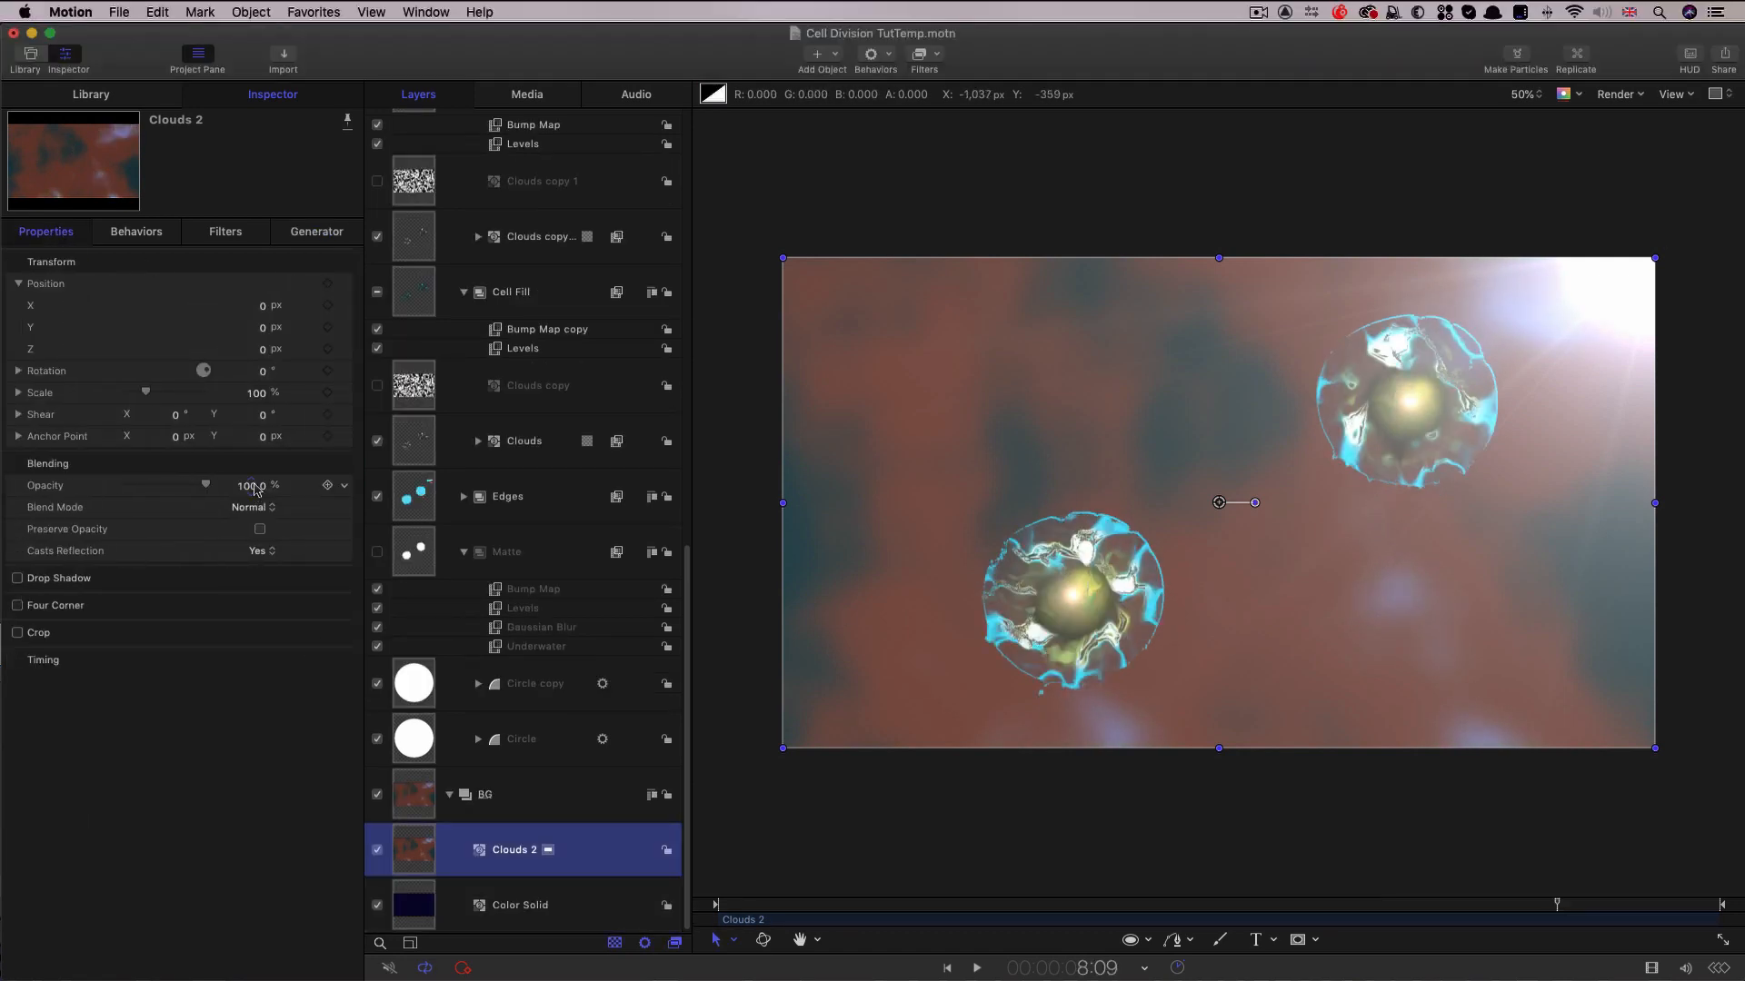
pyautogui.click(254, 485)
pyautogui.write('20')
pyautogui.press('Return')
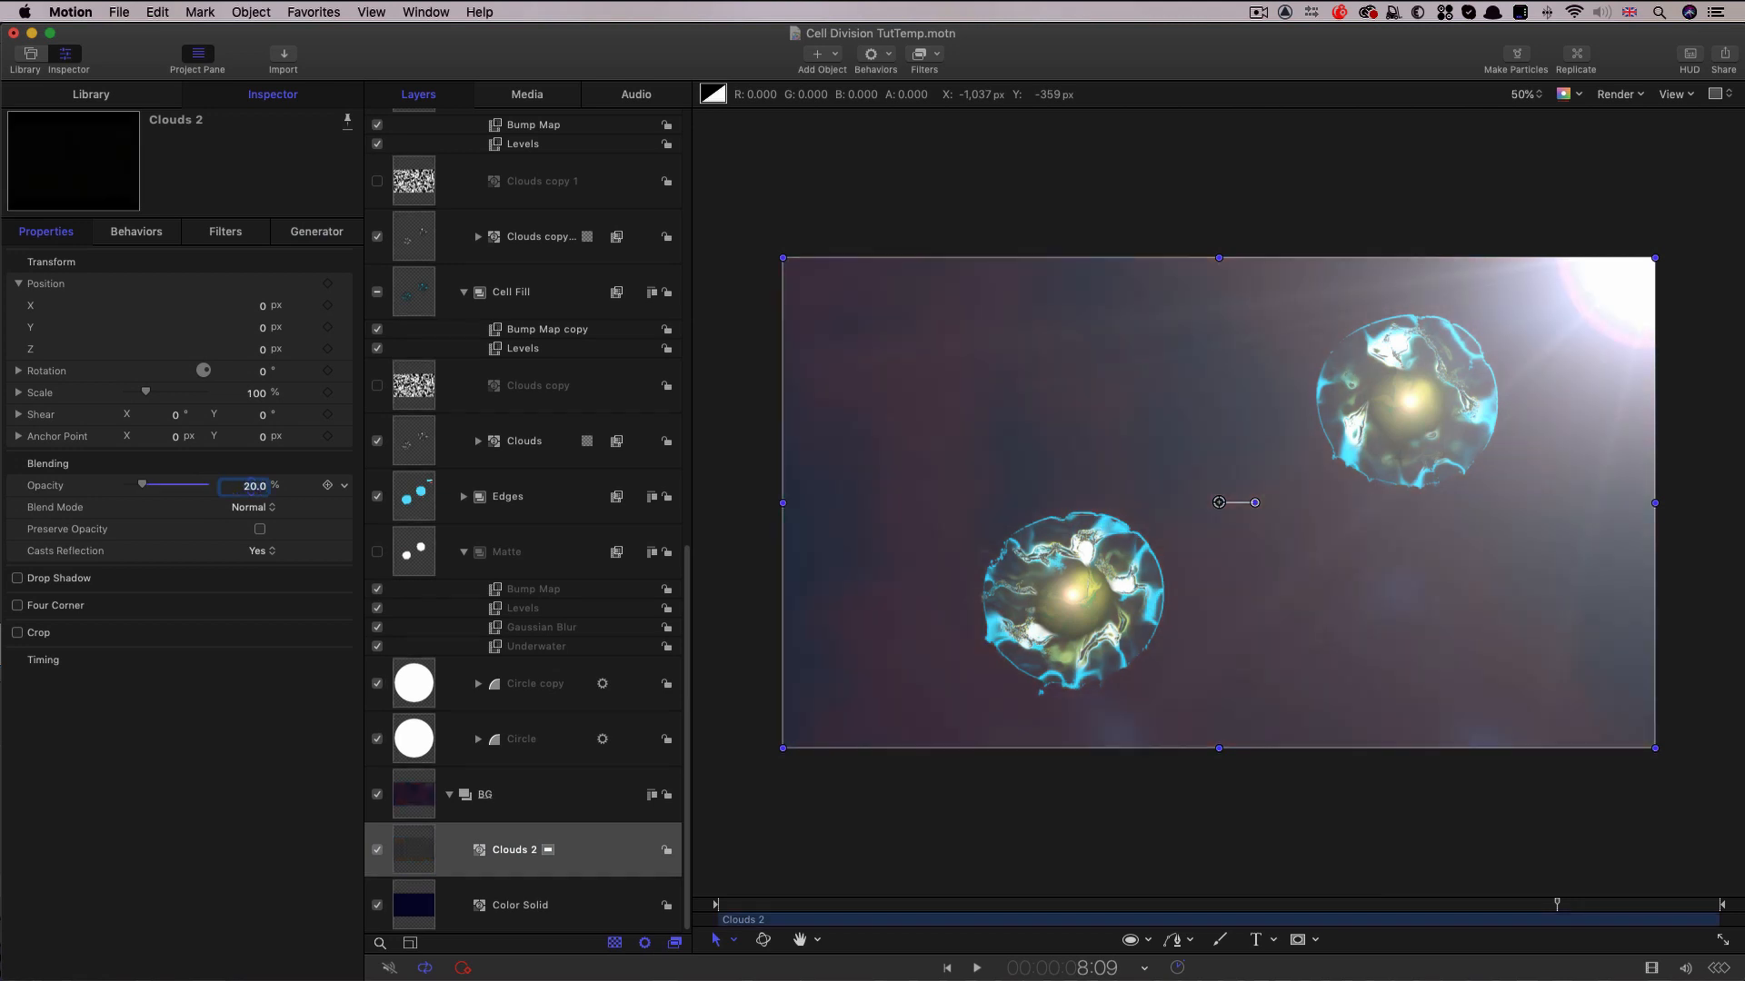
pyautogui.click(378, 850)
pyautogui.click(378, 852)
pyautogui.click(378, 852)
pyautogui.click(378, 853)
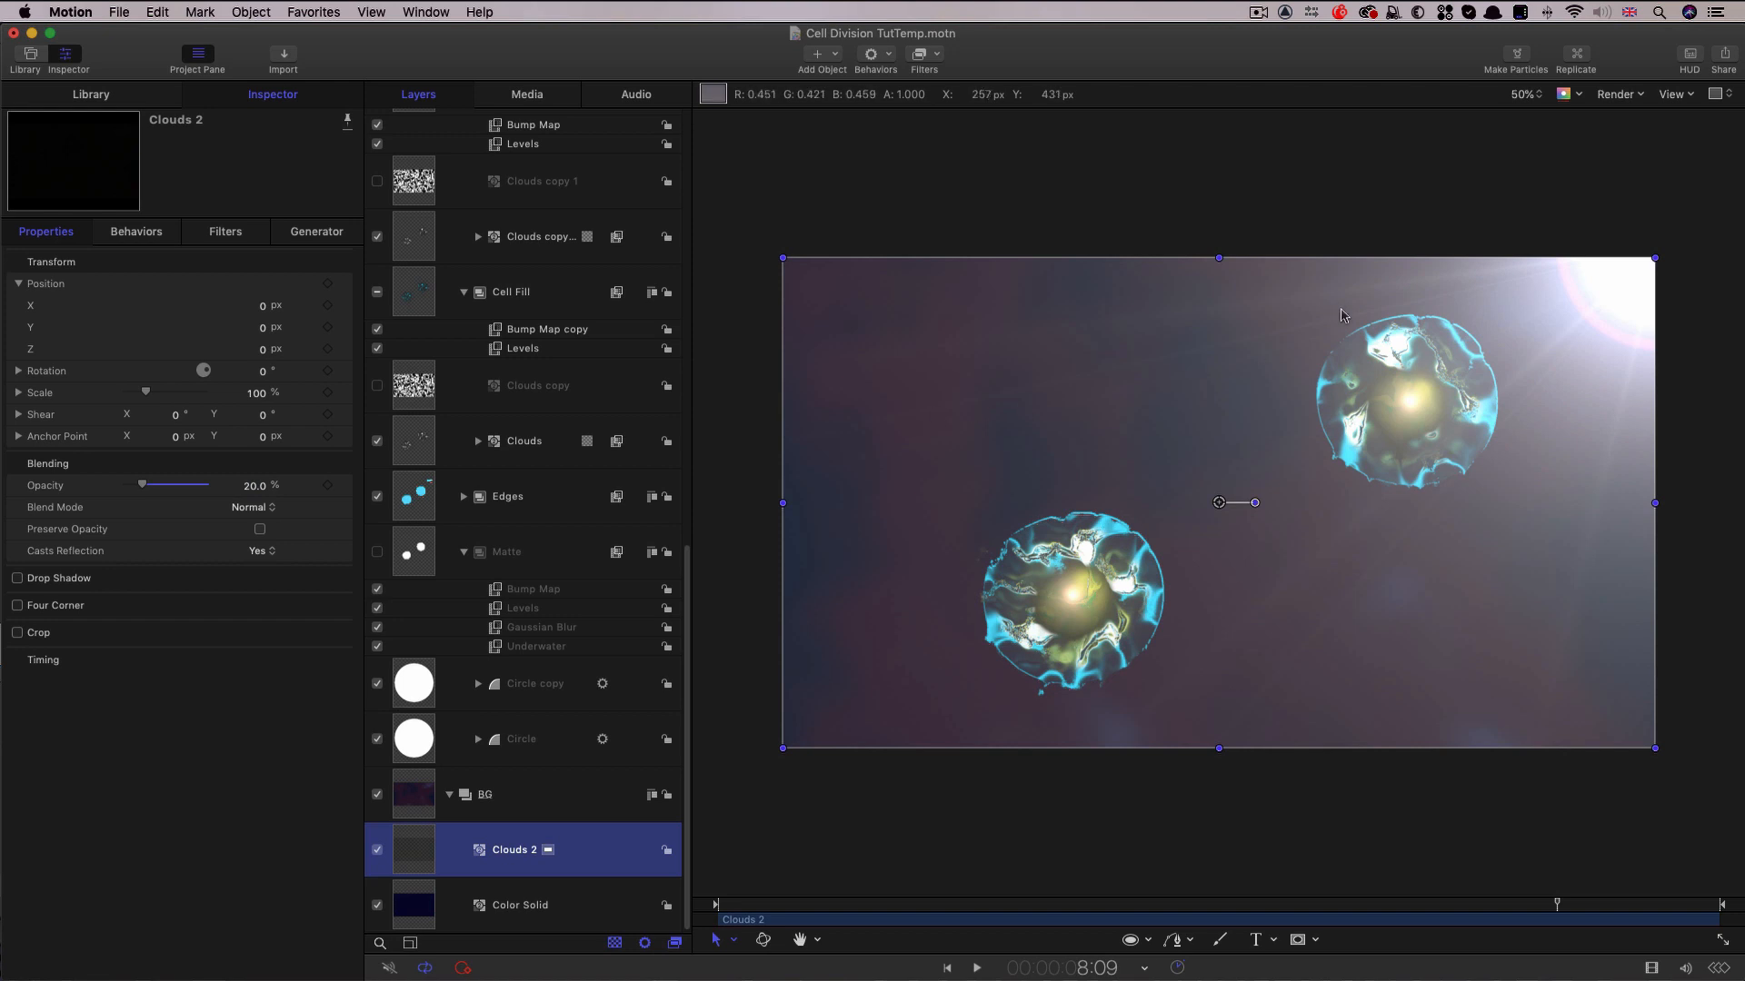
# Draw a small circle with a radius of about 23 in the BG group above the Clouds and reset its transform.
pyautogui.hotkey('shift', 'z')
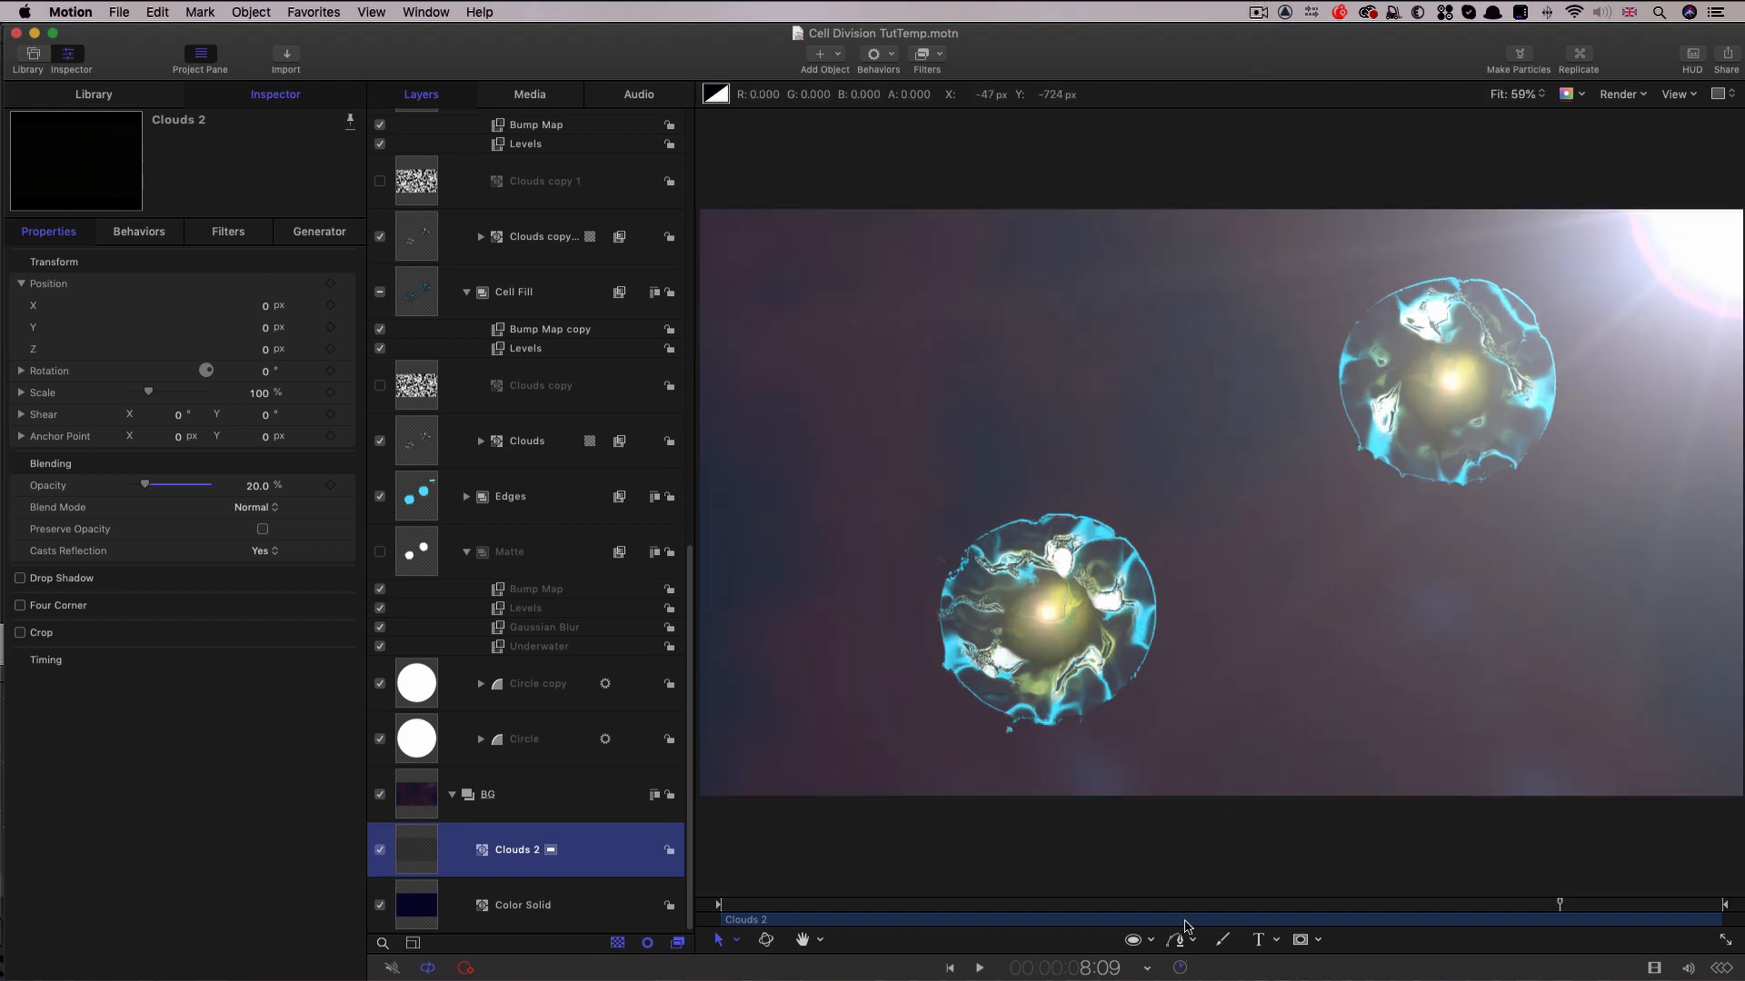
pyautogui.click(1136, 948)
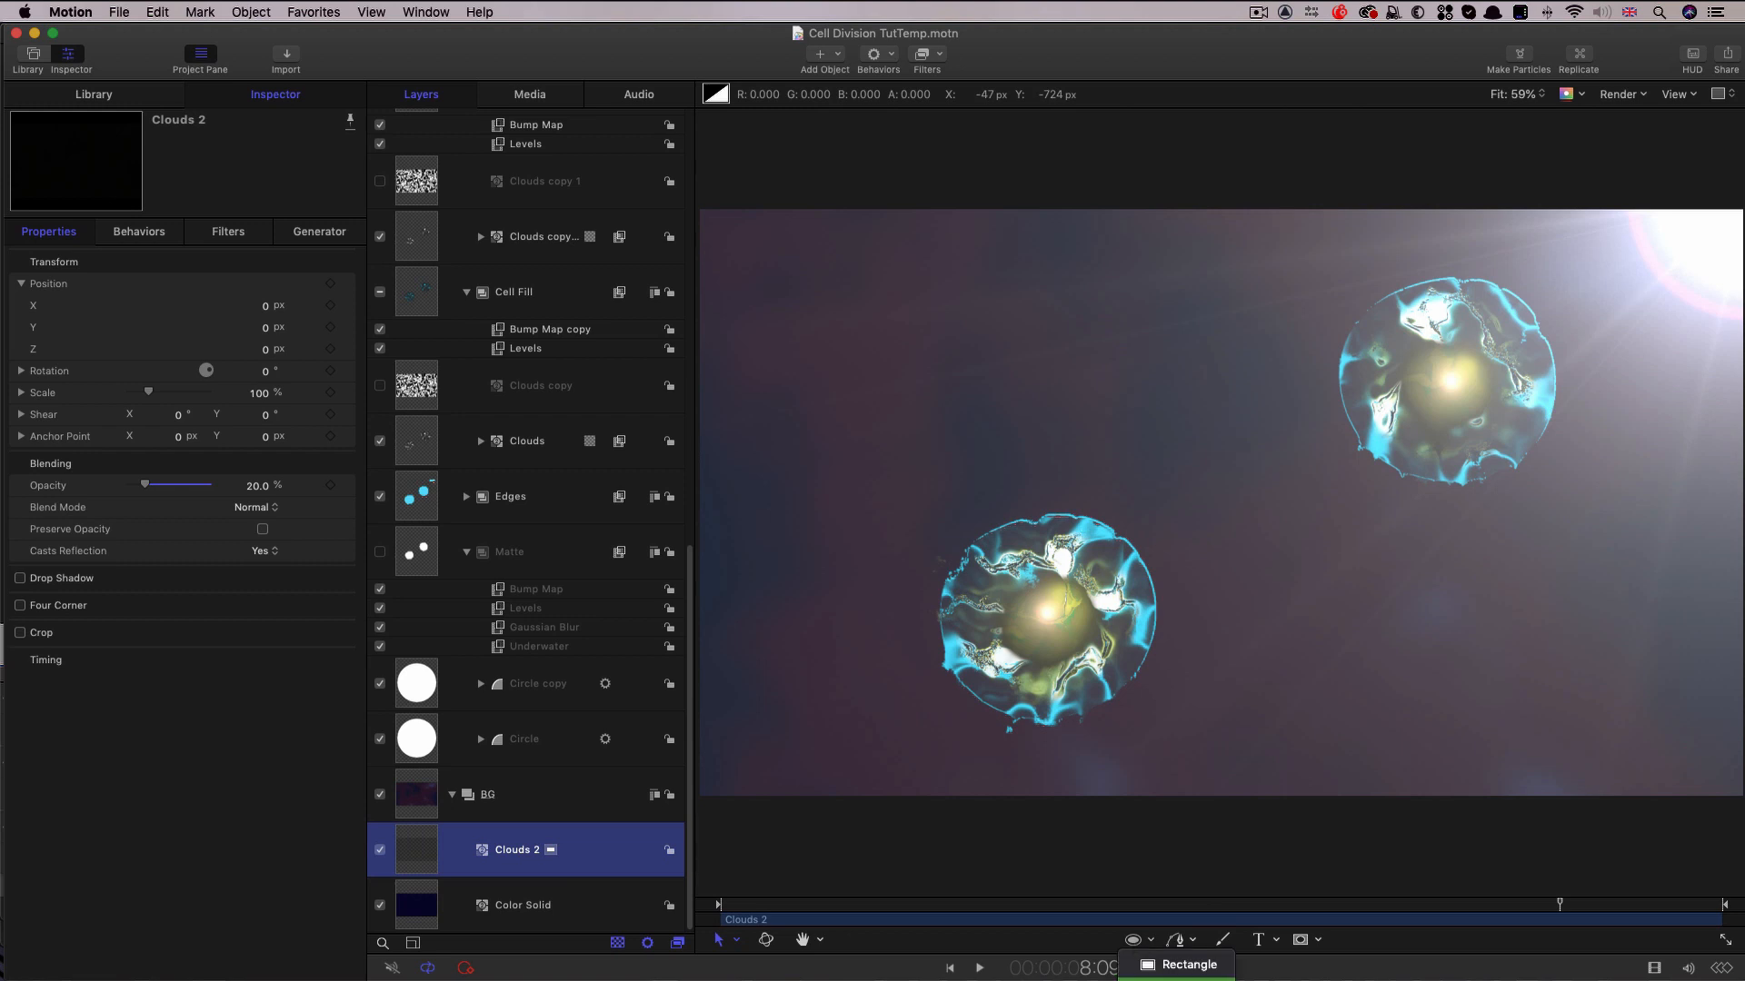
pyautogui.click(1179, 980)
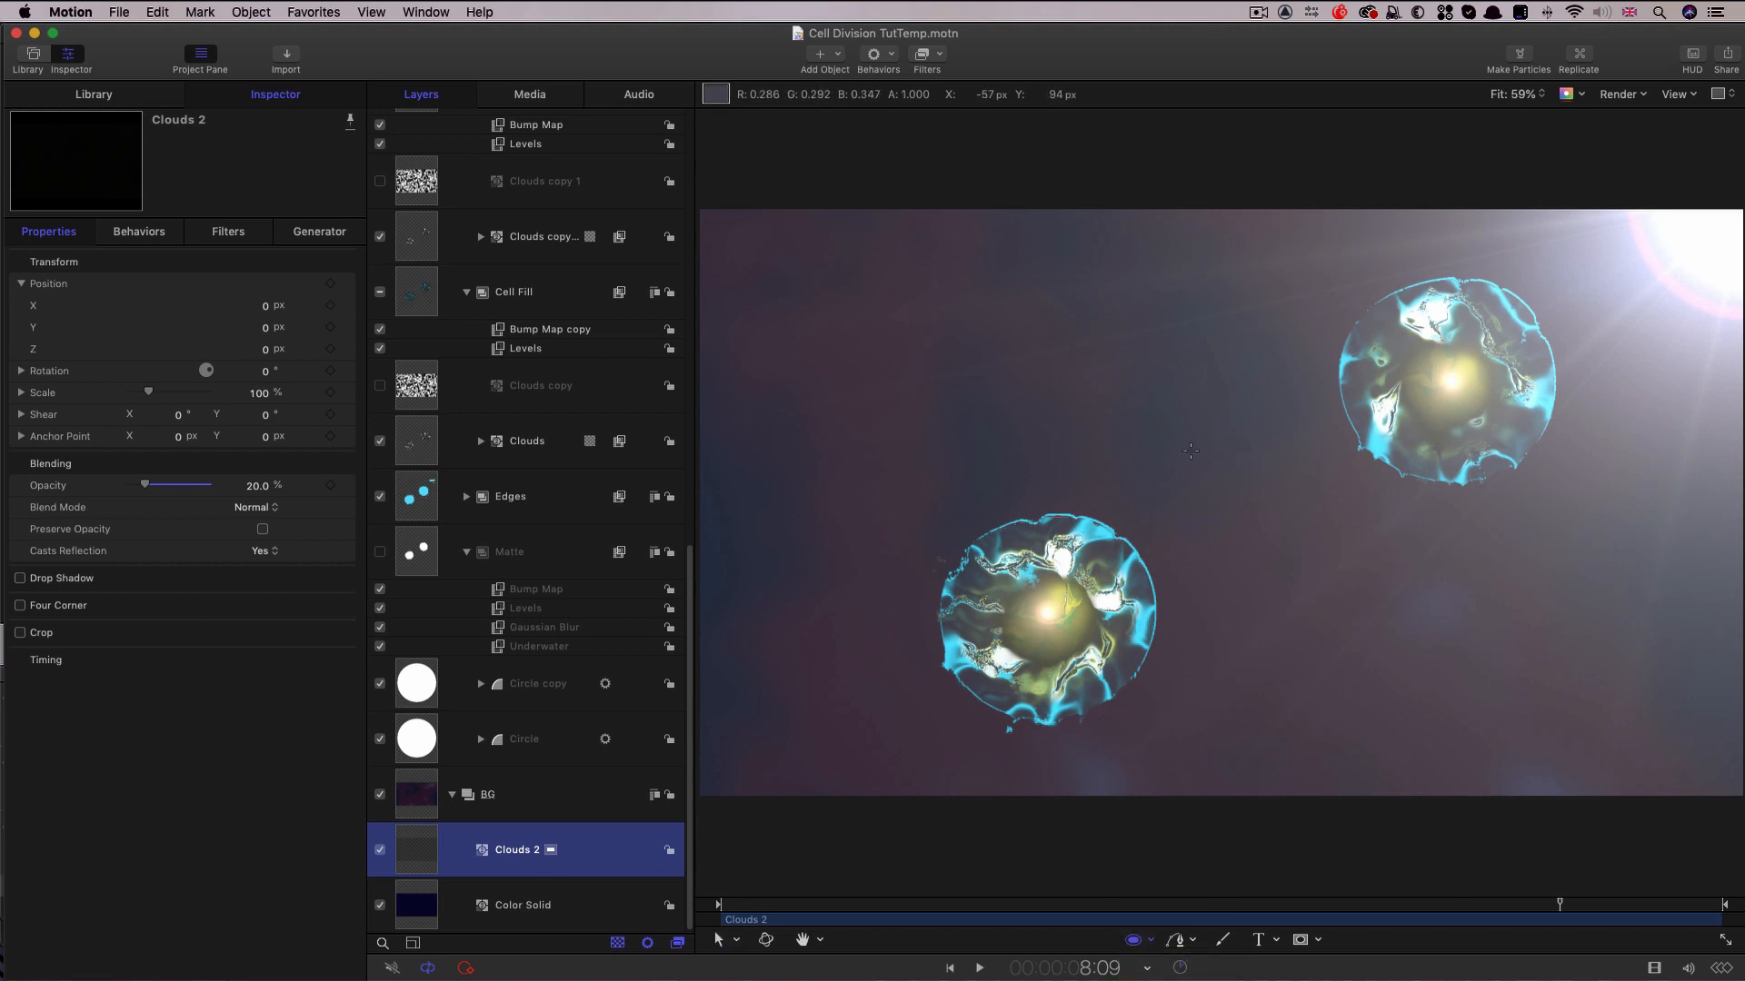
pyautogui.moveTo(1190, 451); pyautogui.dragTo(1217, 480)
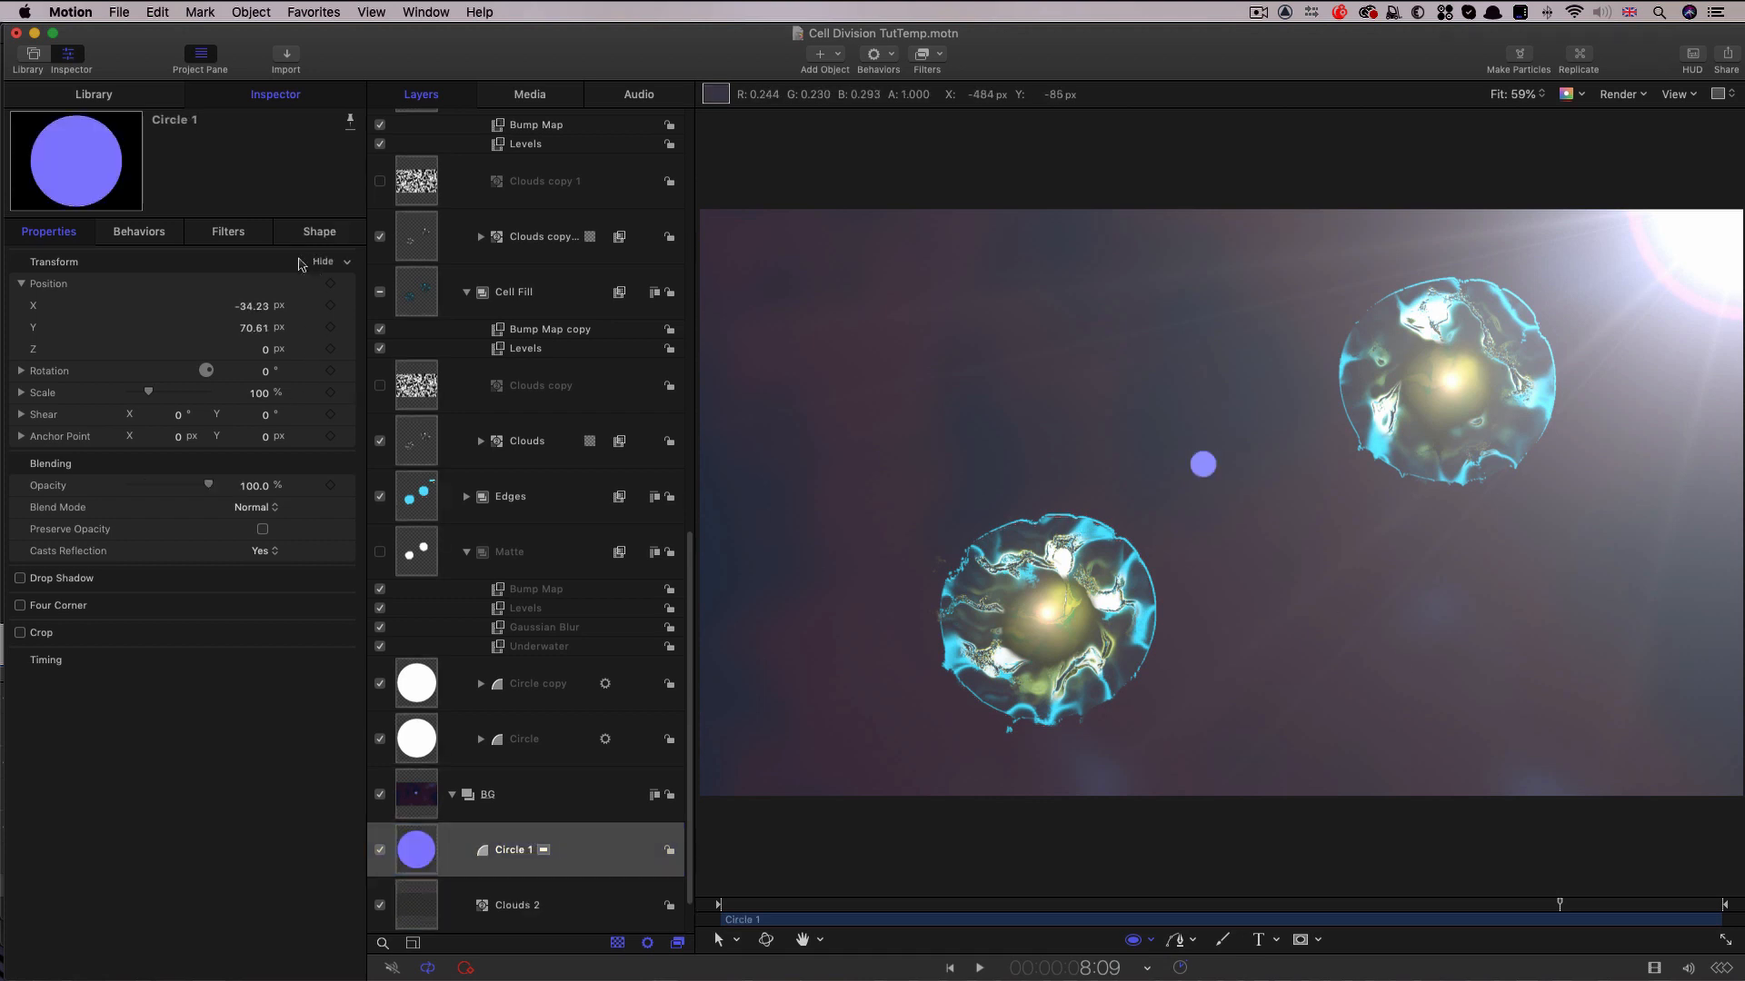
pyautogui.rightClick(192, 262)
pyautogui.click(218, 264)
# Change the small circle's fill color to white and set its radius to 10.
pyautogui.click(319, 231)
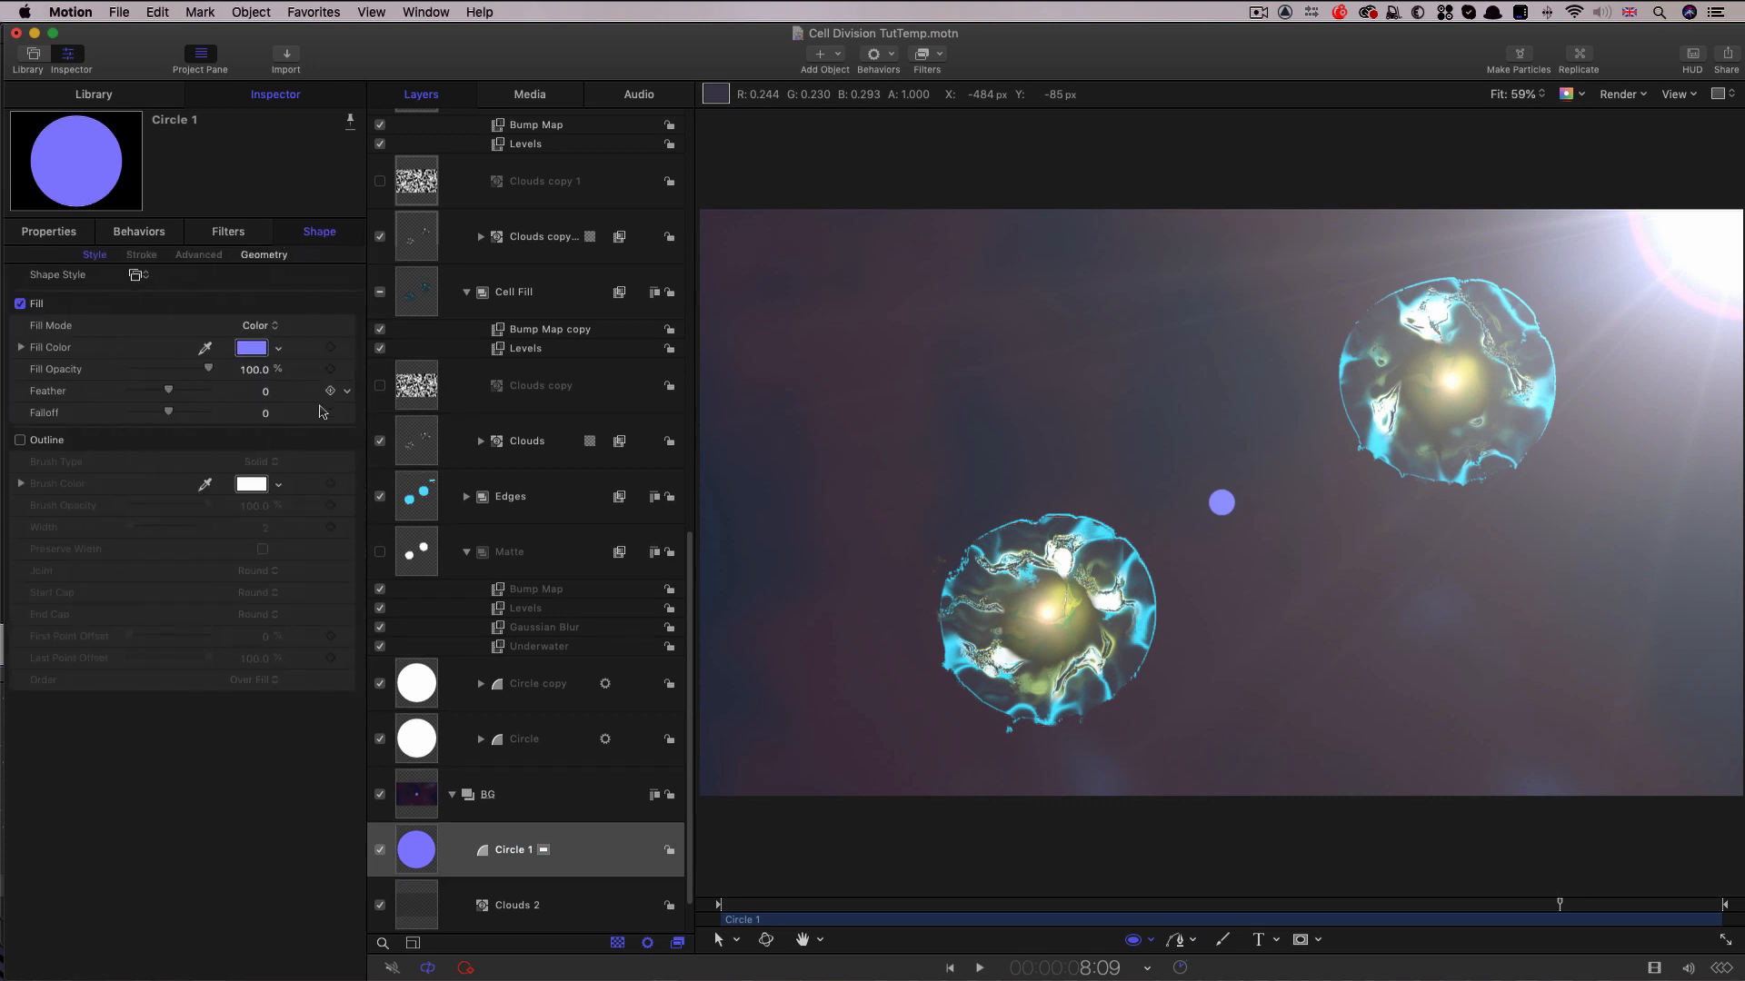
pyautogui.click(252, 347)
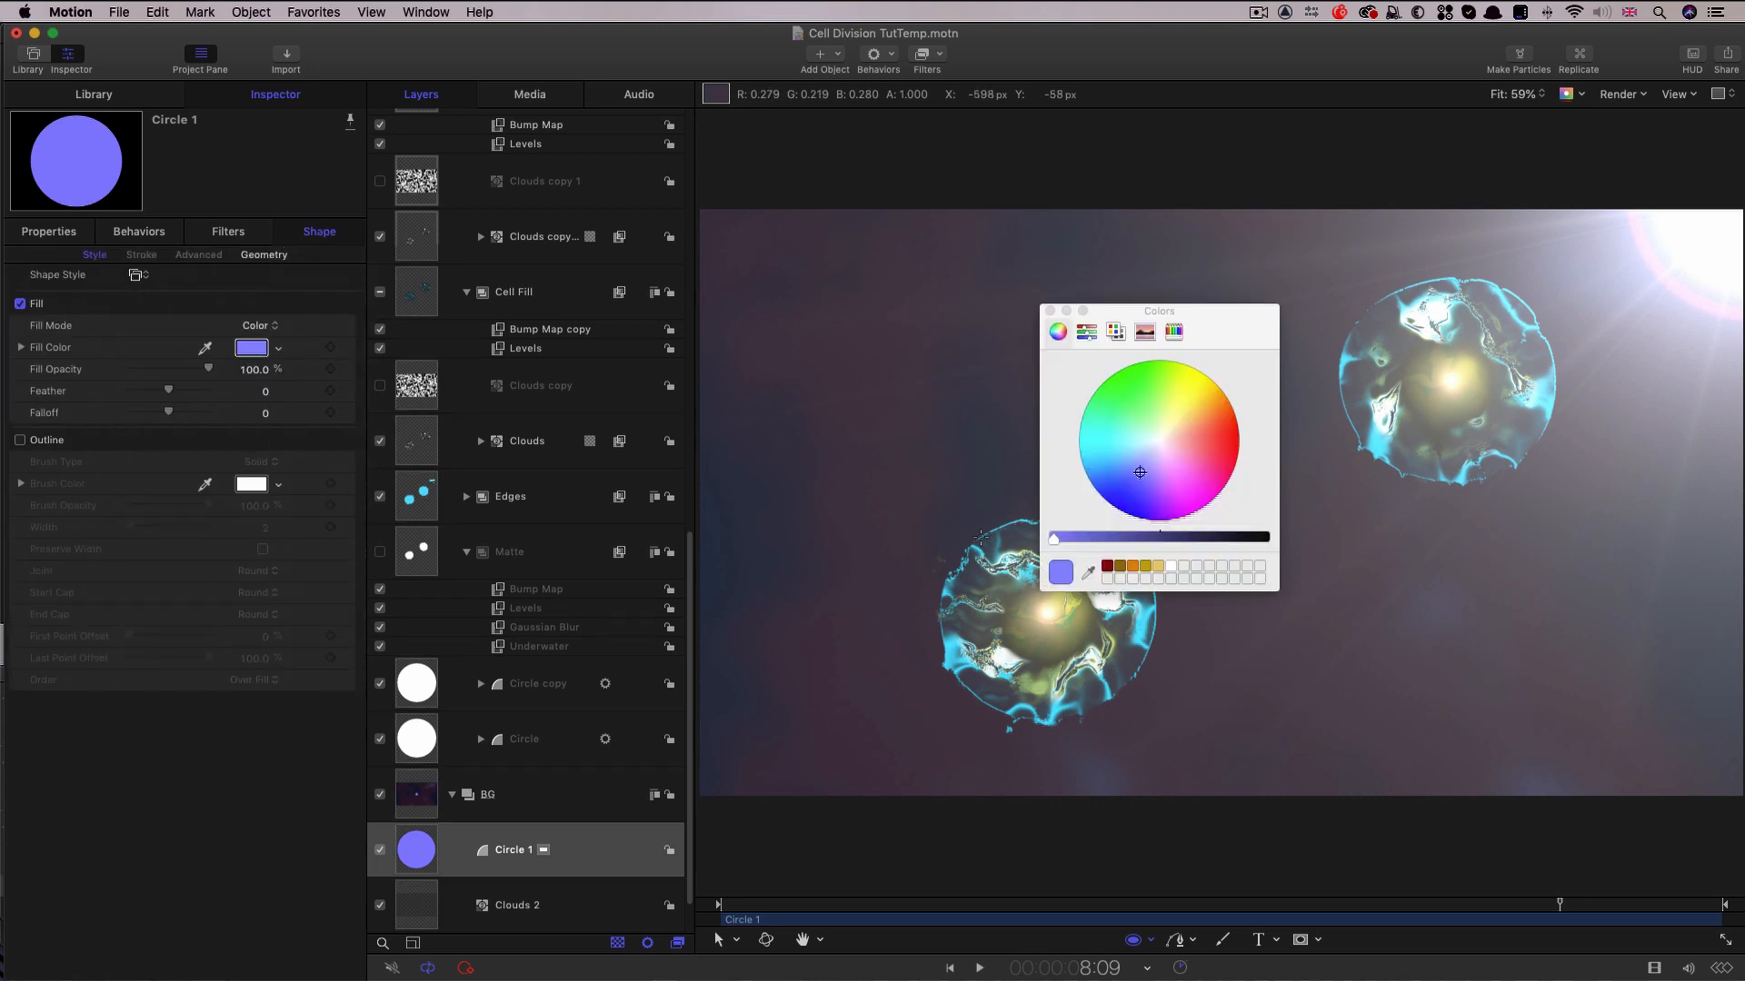
pyautogui.click(1170, 566)
pyautogui.click(264, 254)
pyautogui.click(247, 325)
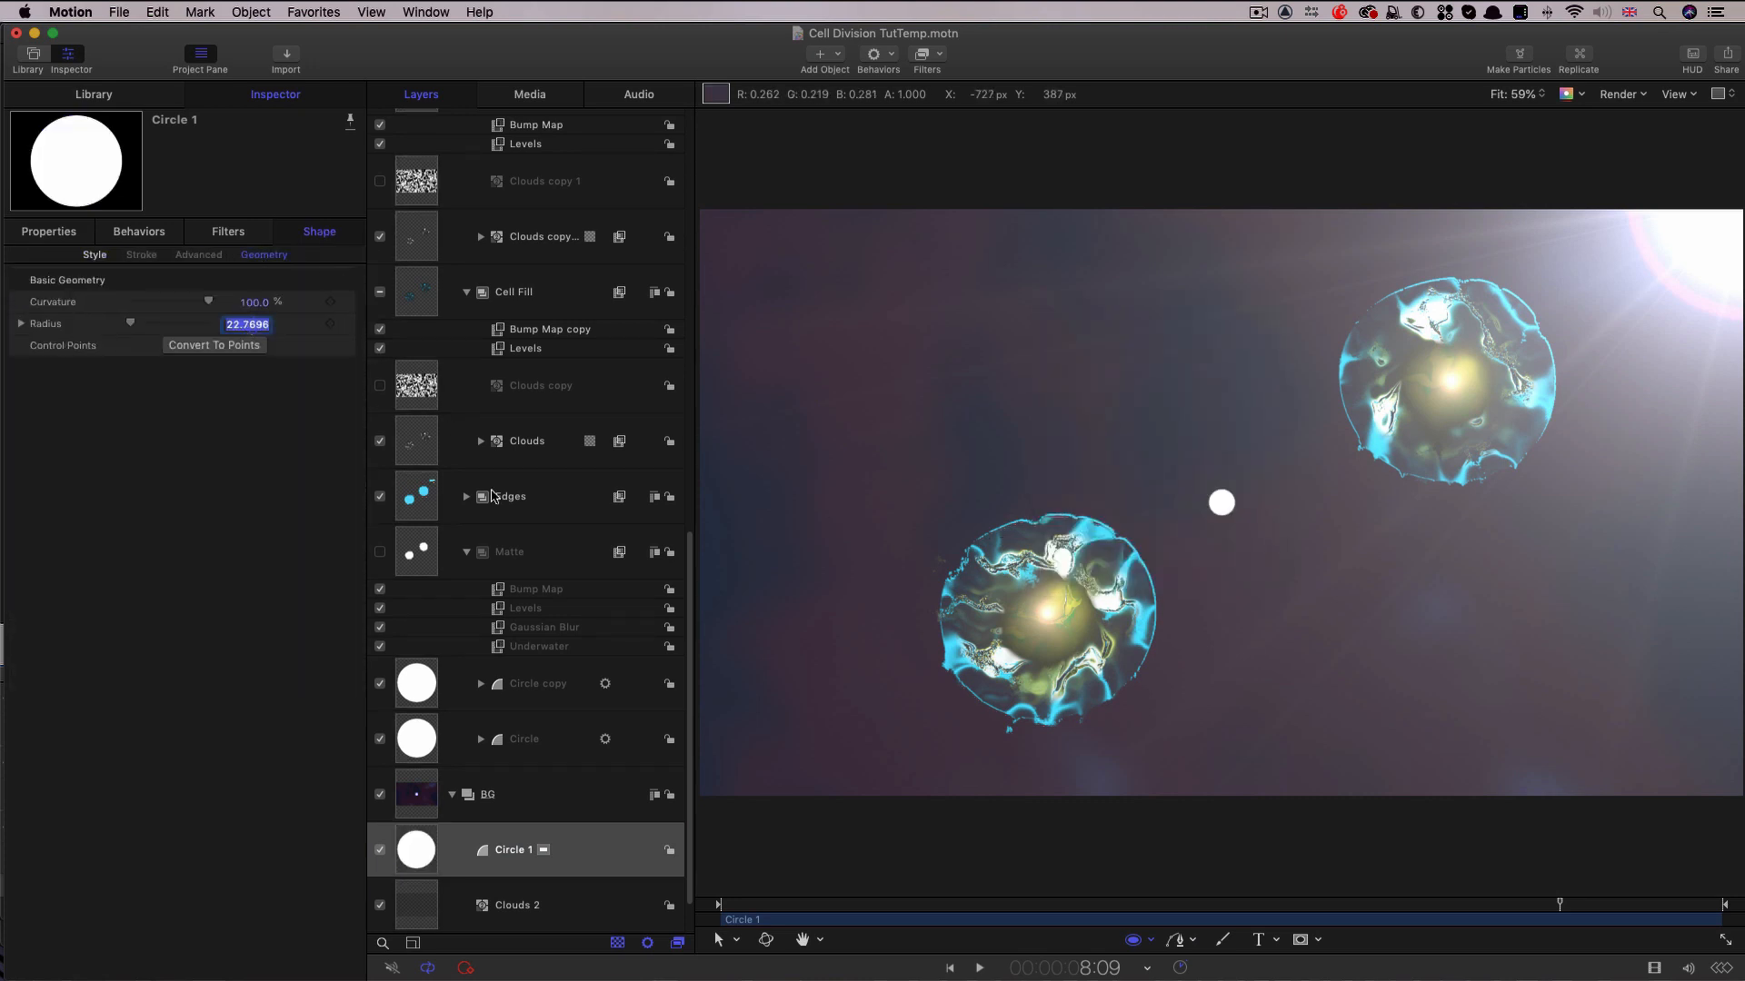
pyautogui.write('10')
pyautogui.press('Return')
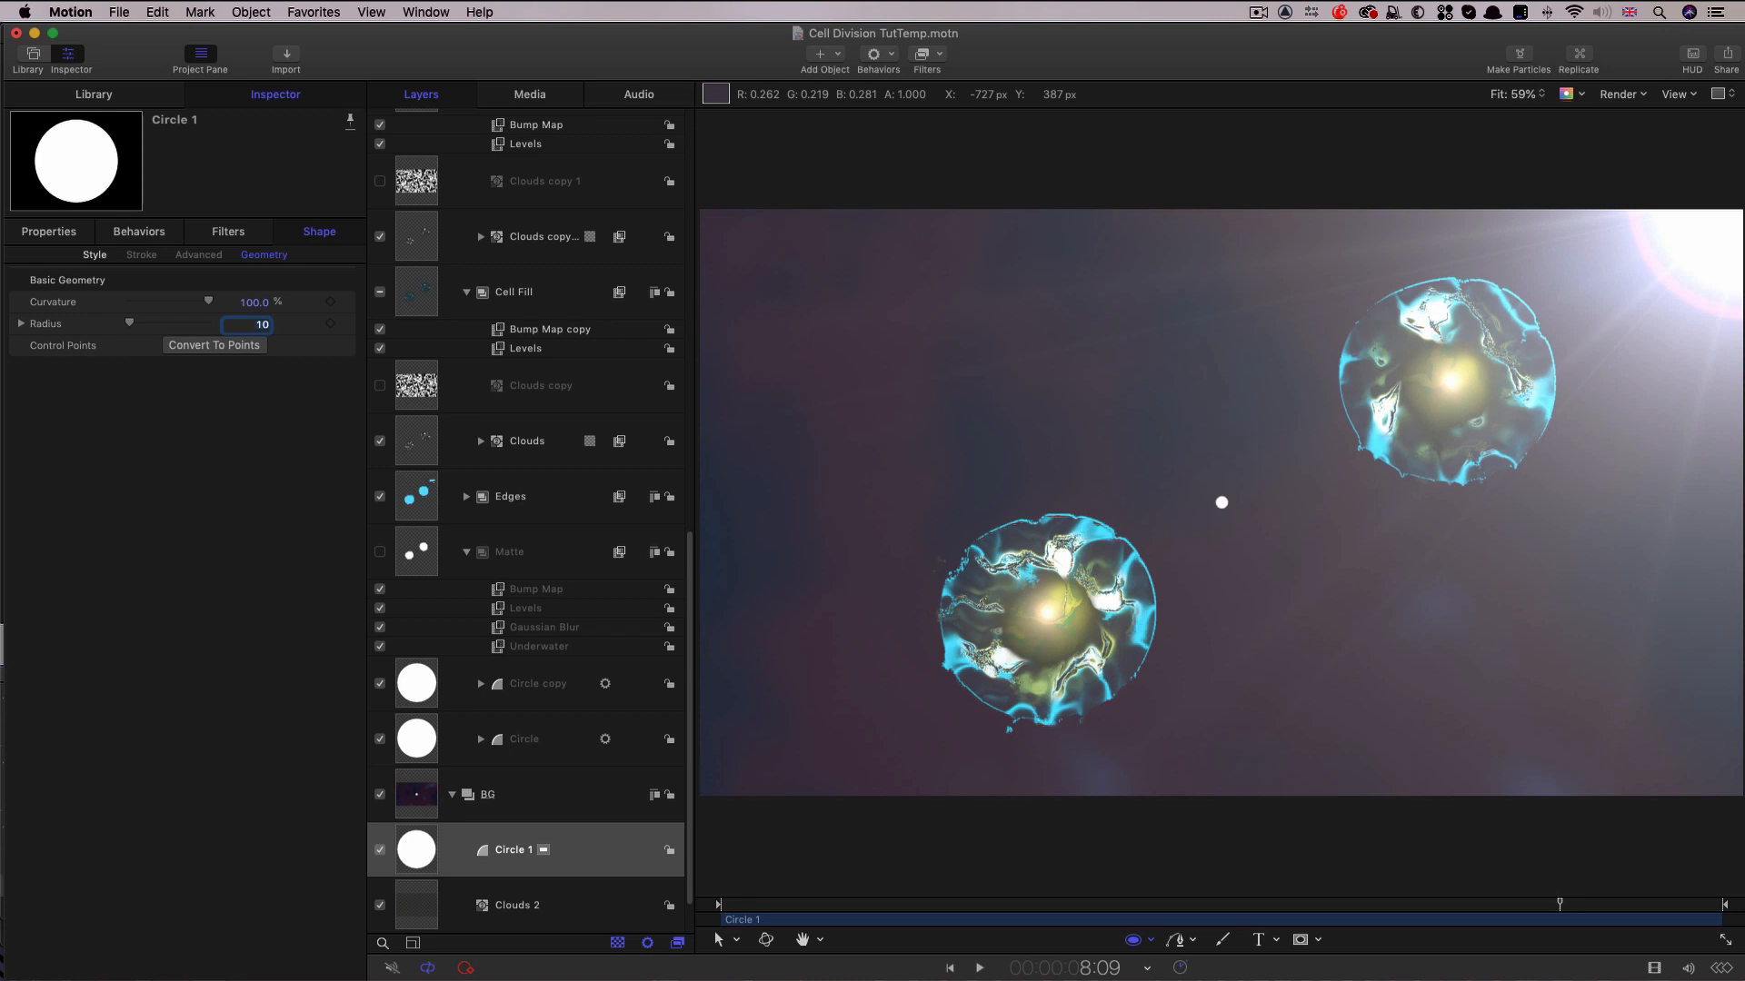
# Set the small circle's feather to -10.
pyautogui.click(94, 255)
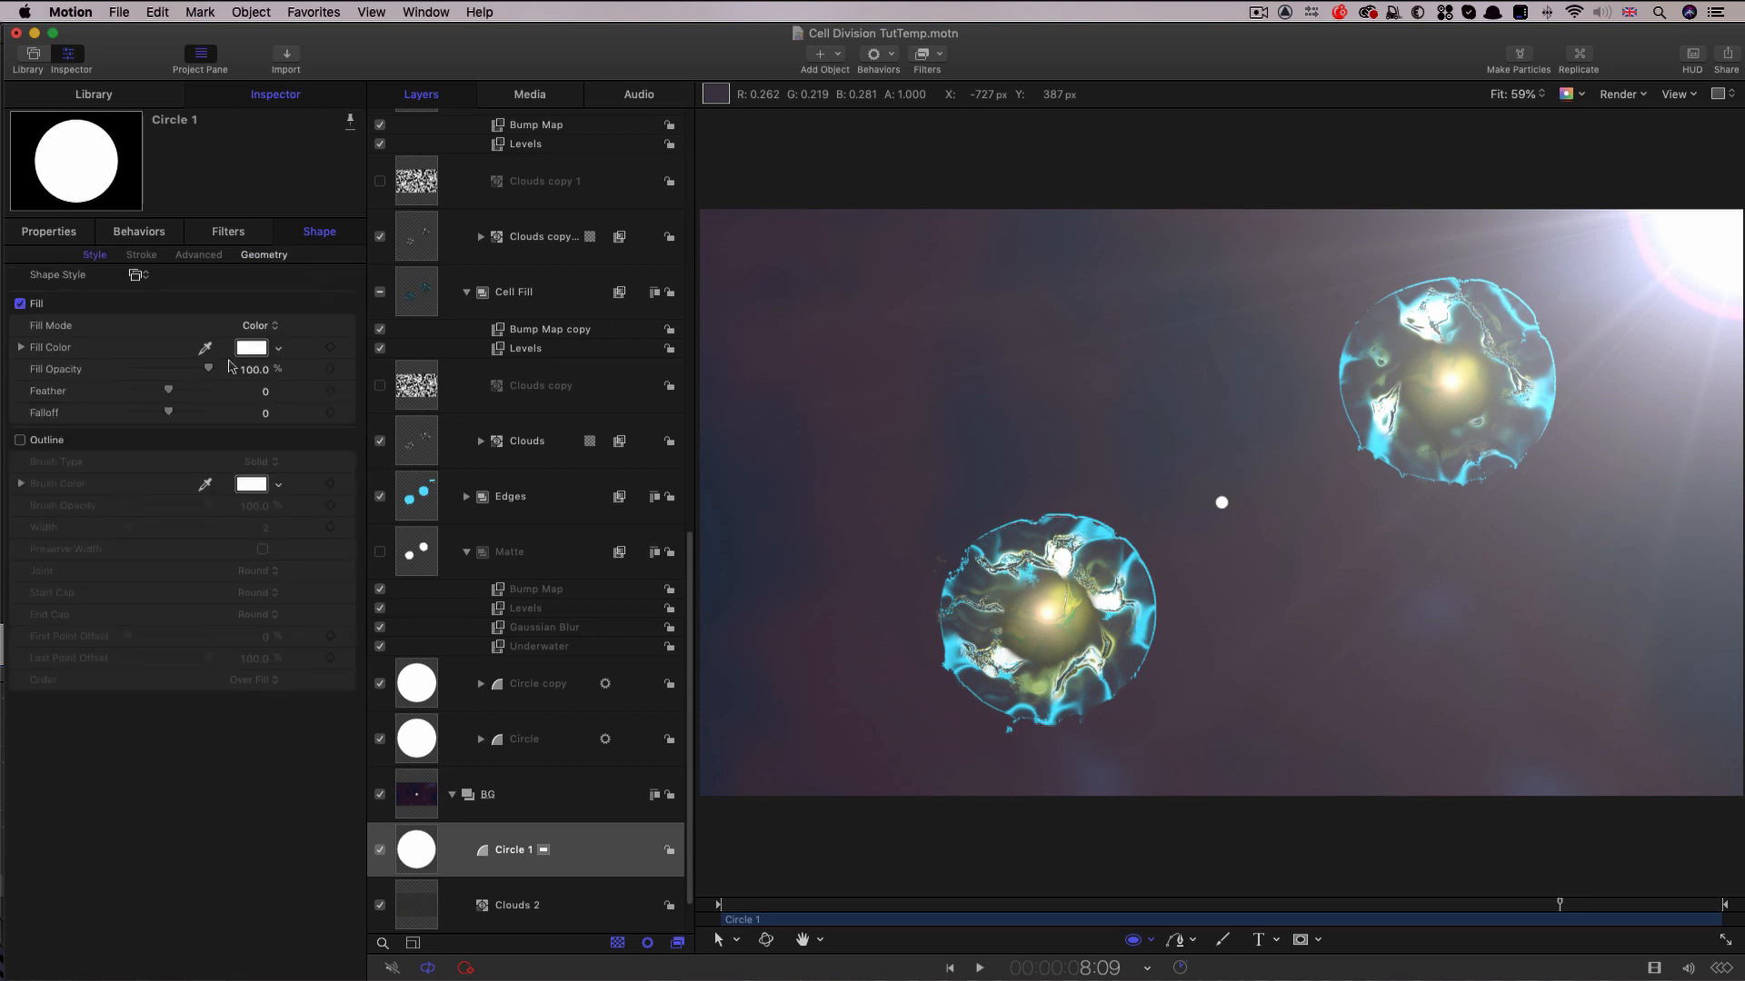
pyautogui.click(264, 392)
pyautogui.write('-10')
pyautogui.press('Return')
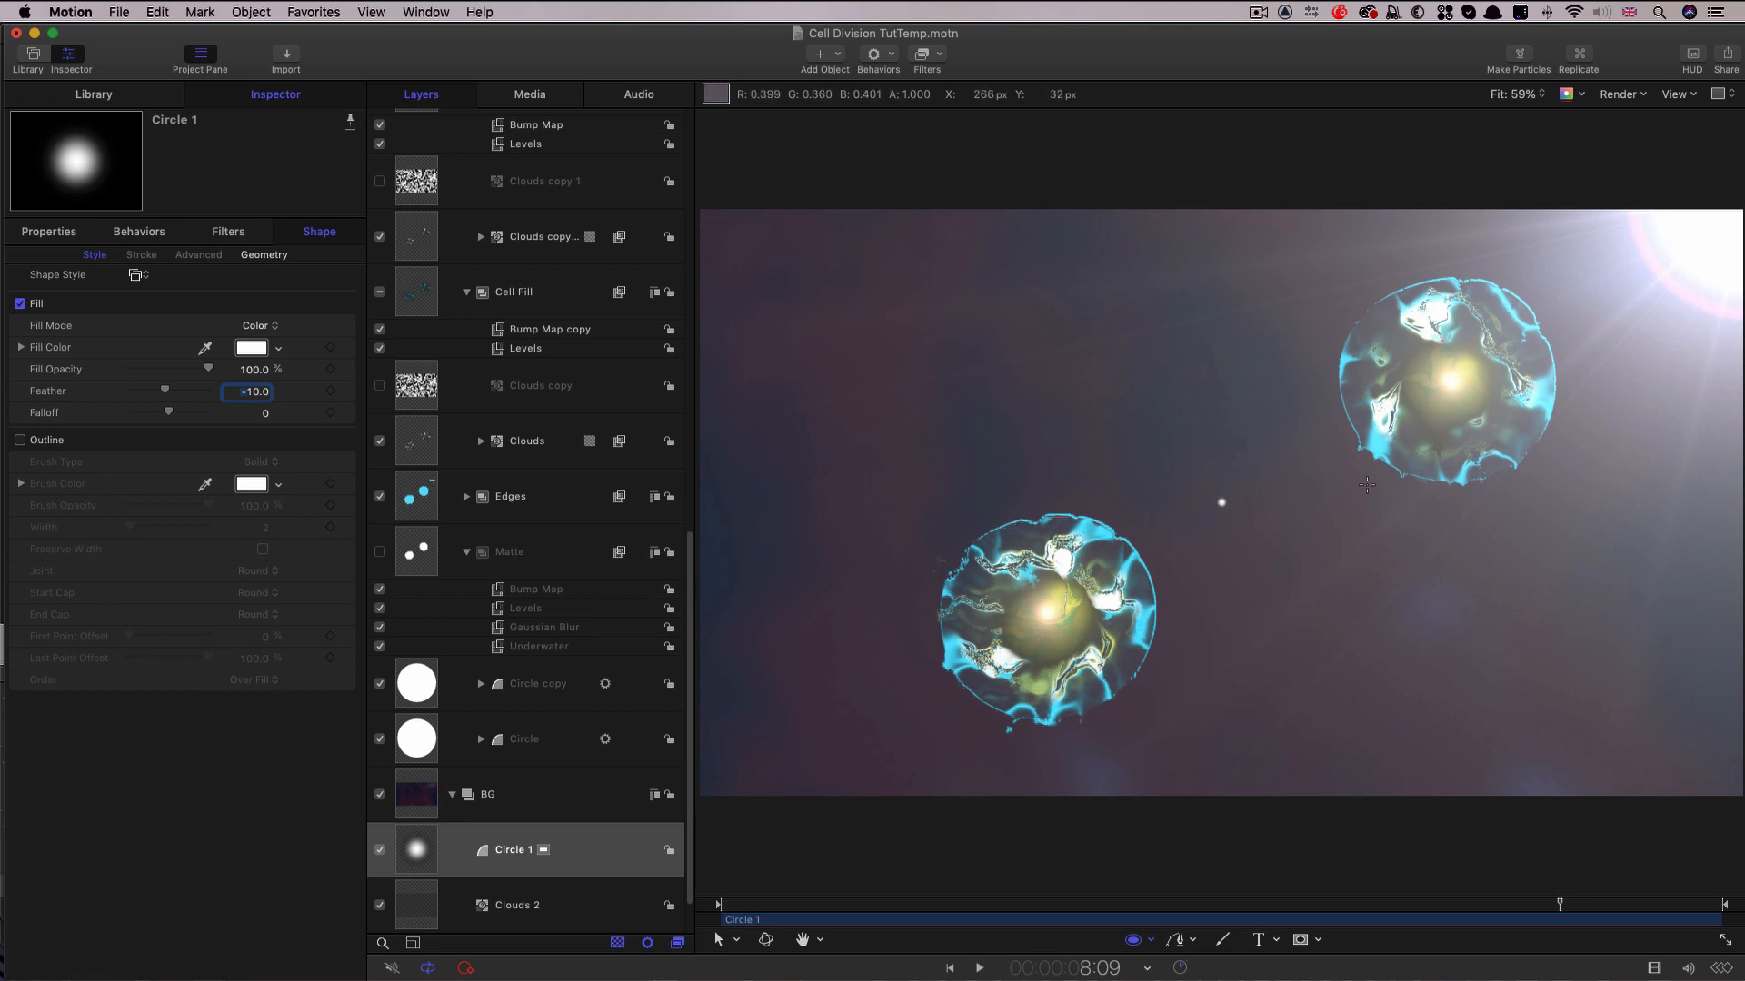
# Make particles from the small circle and set the emitter shape to Rectangle with a Random Fill arrangement.
pyautogui.click(259, 12)
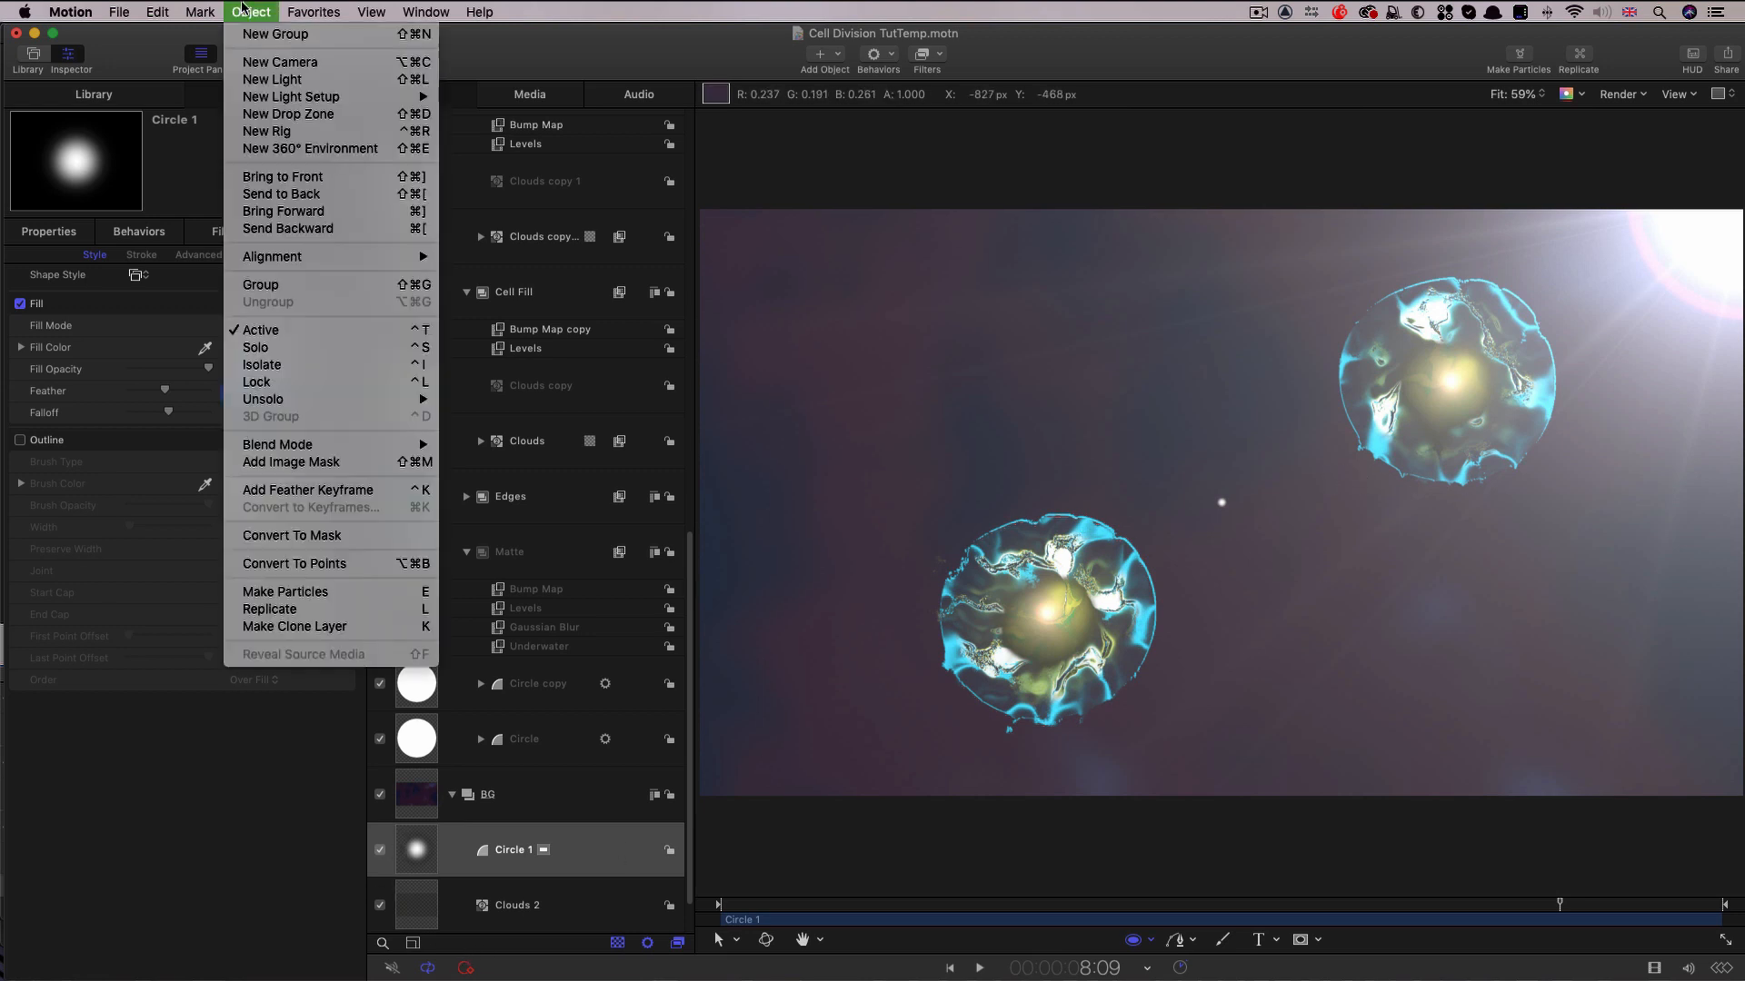
pyautogui.click(291, 598)
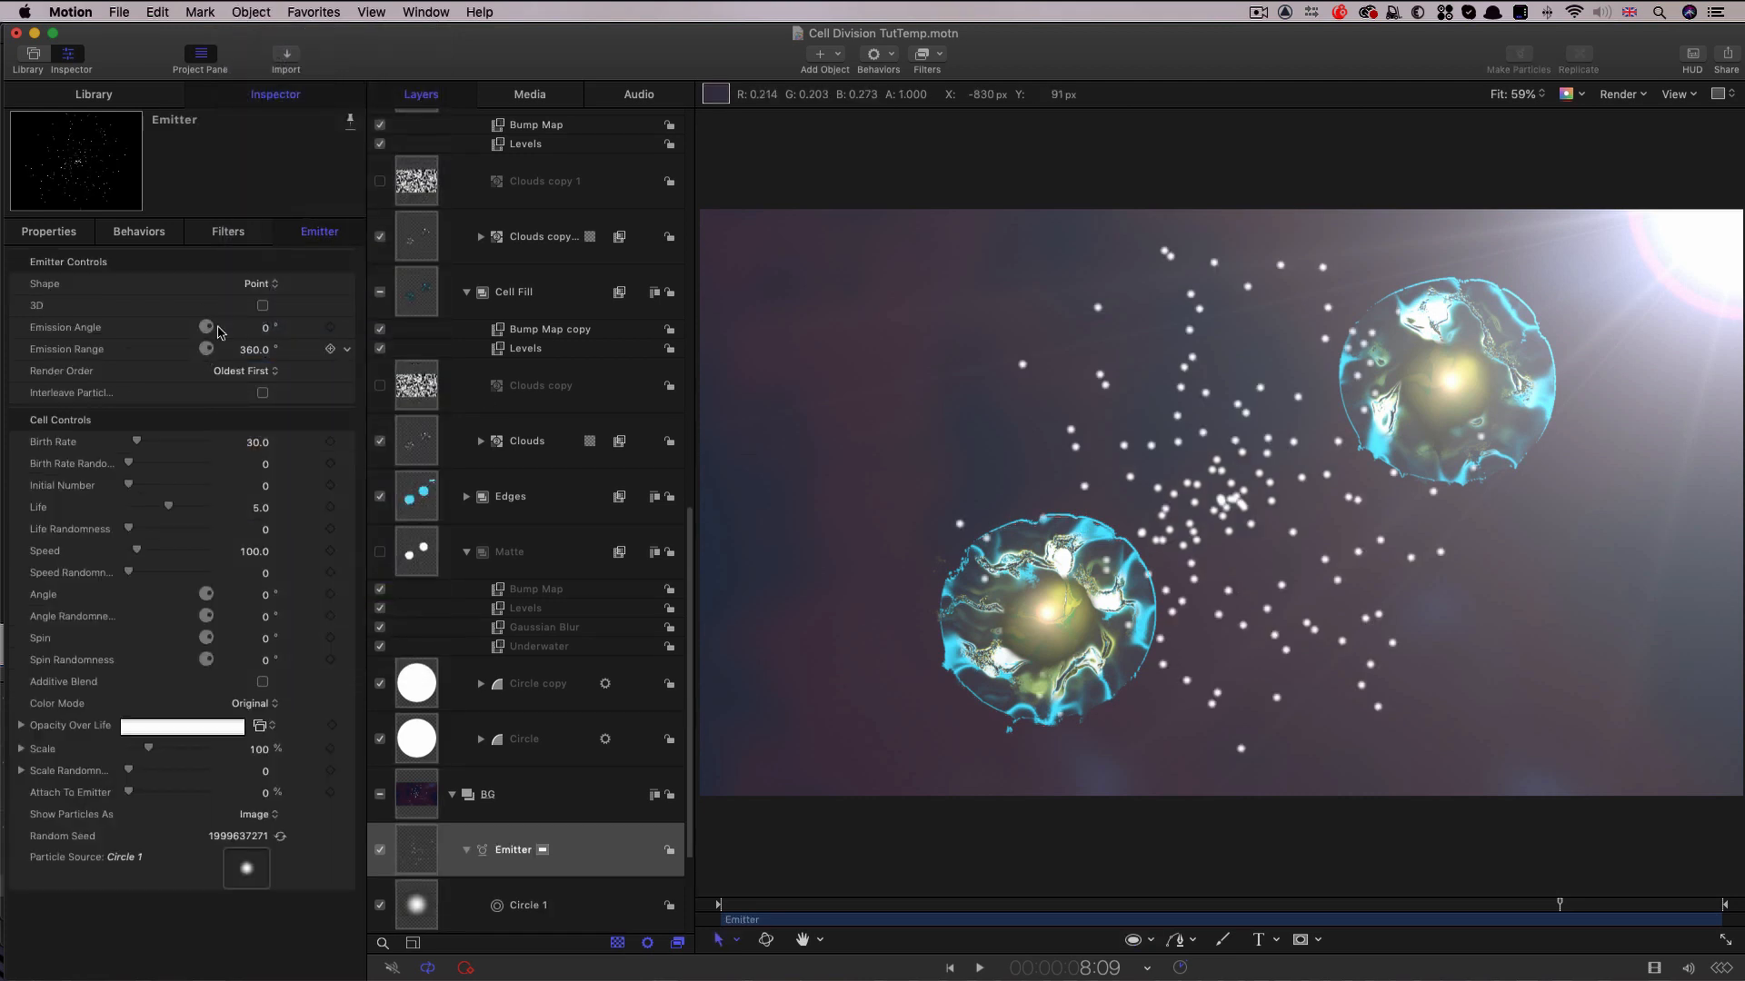
pyautogui.click(262, 284)
pyautogui.click(261, 320)
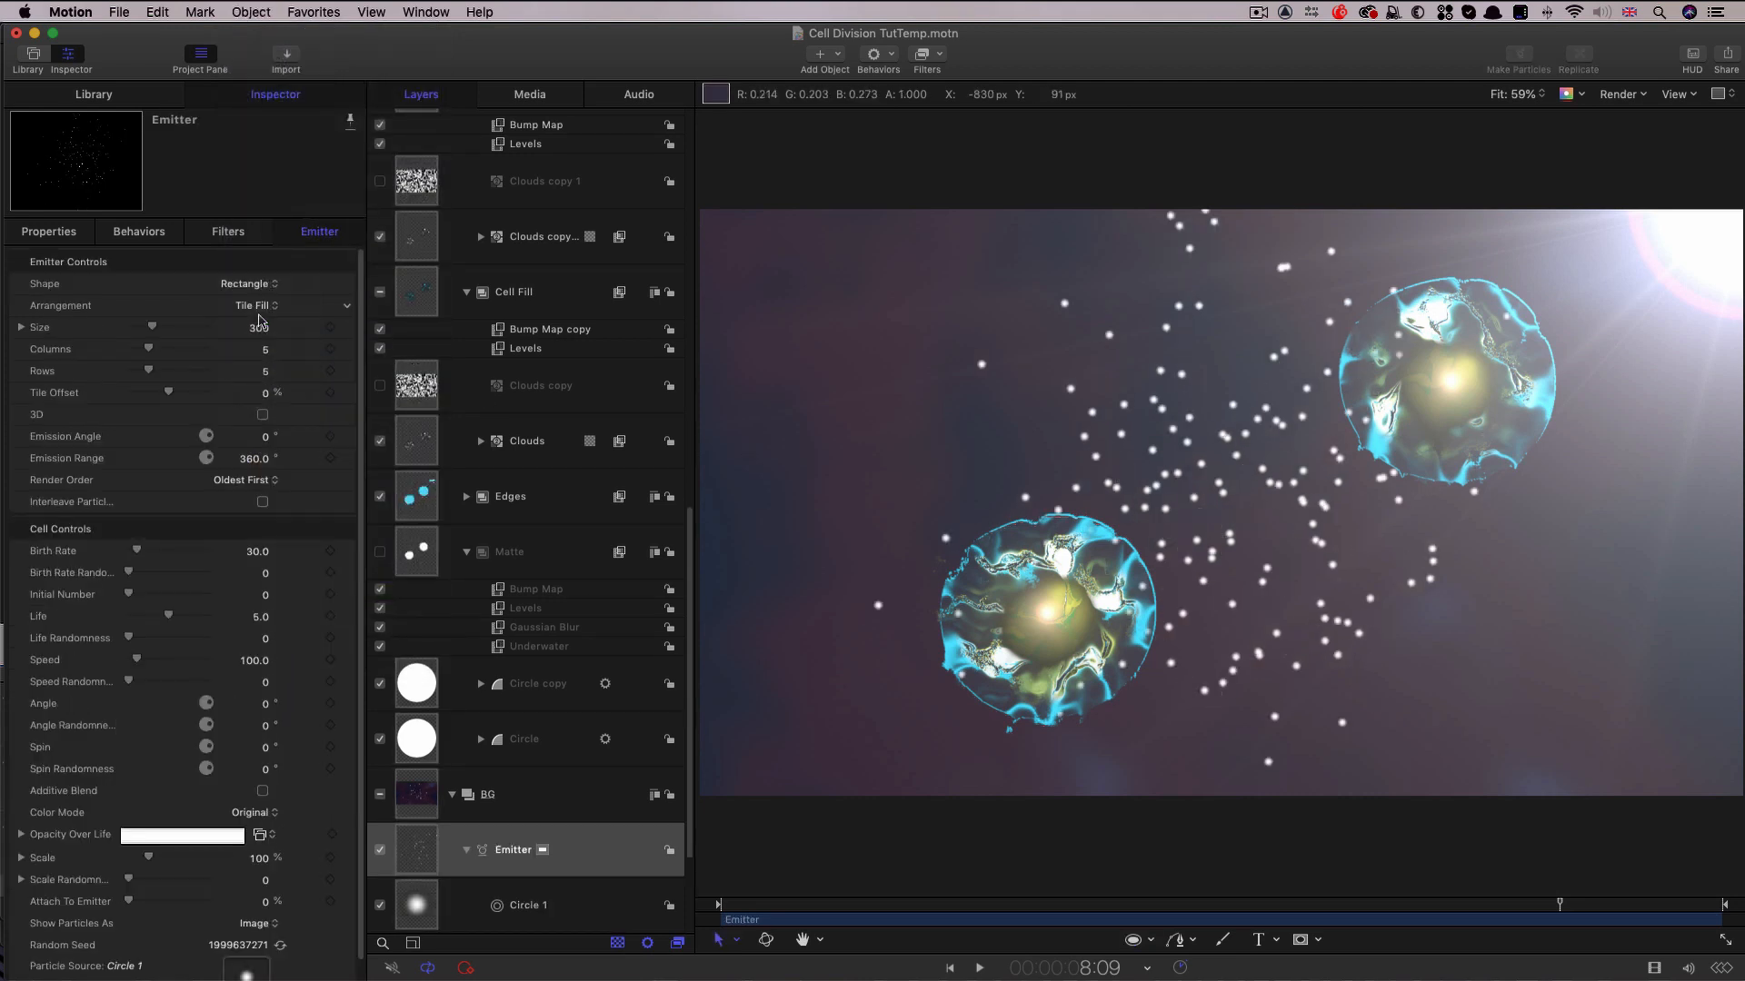
pyautogui.click(247, 306)
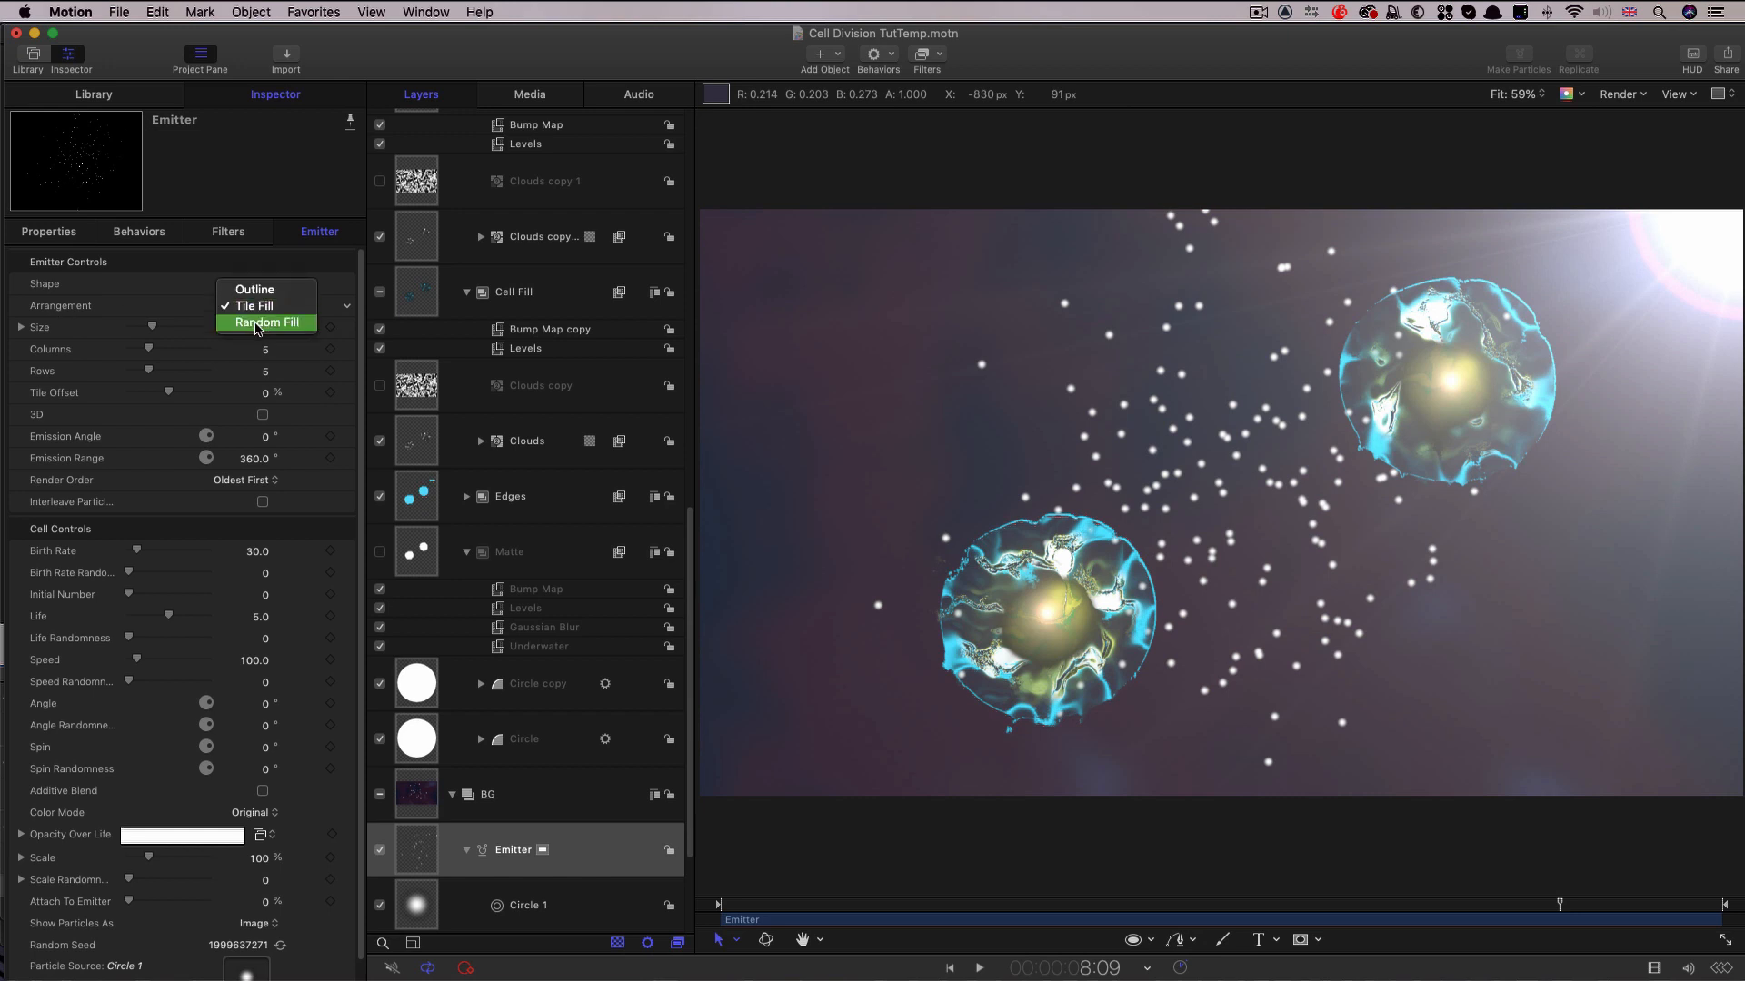
pyautogui.click(257, 323)
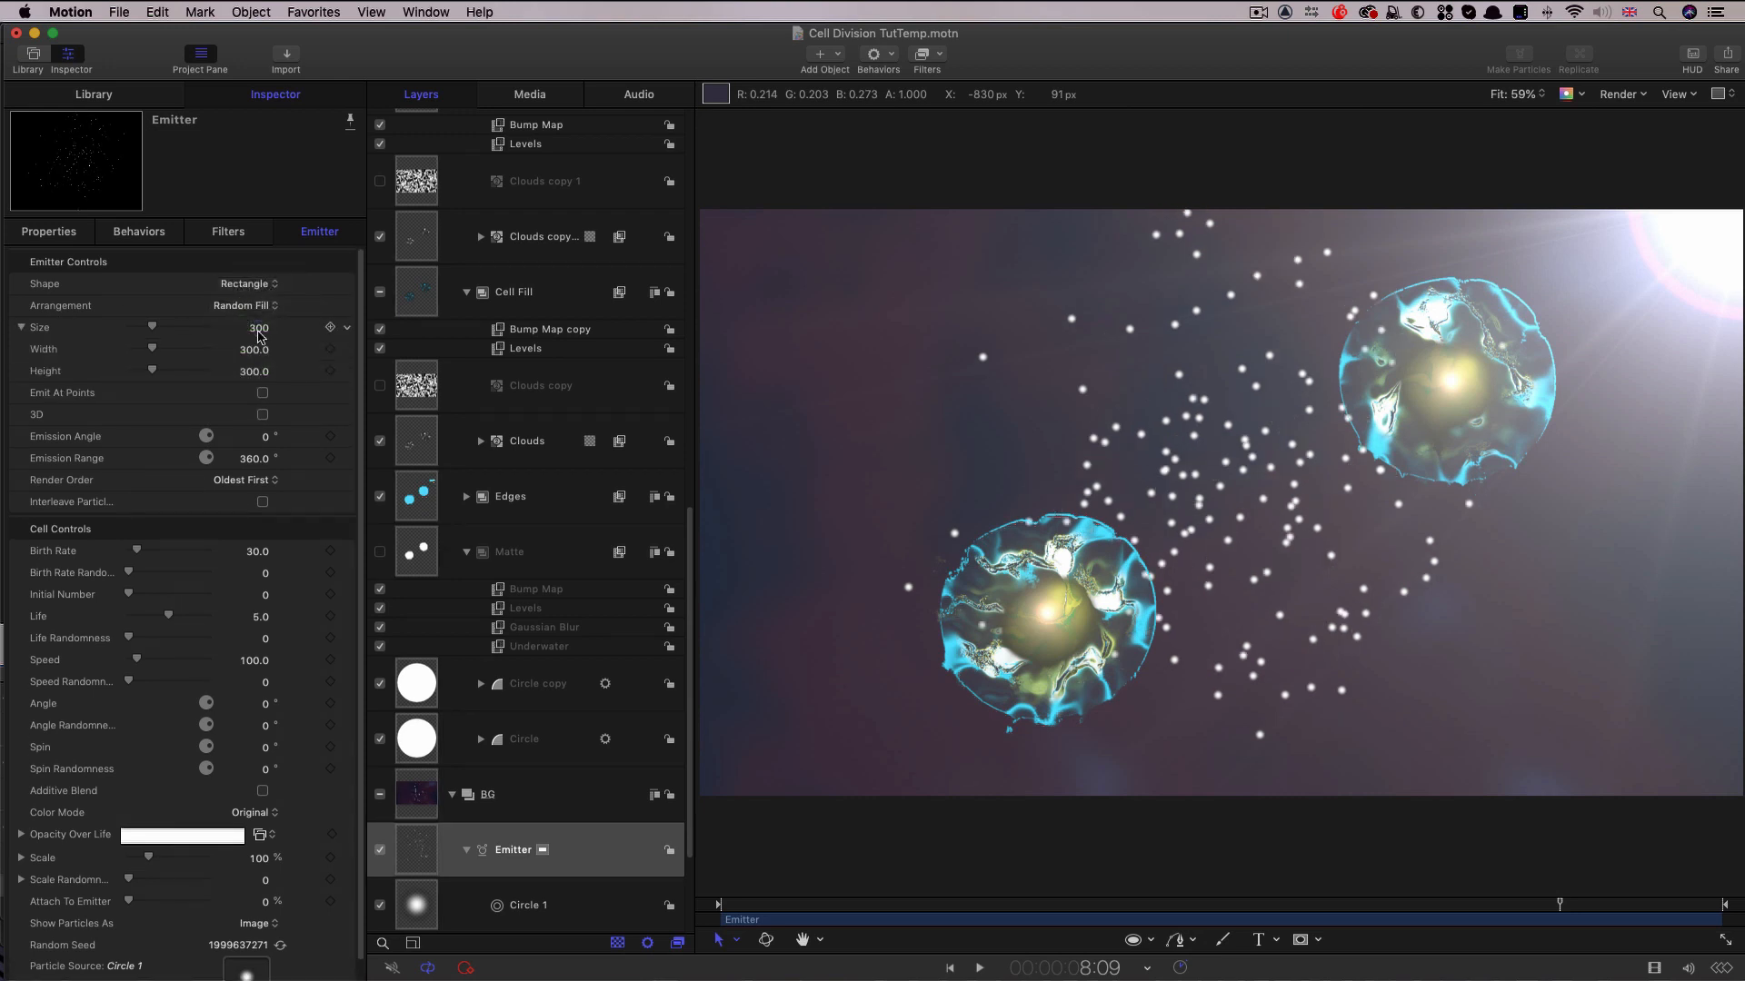
# Set the emitter's size to 1920 wide and 1080 high.
pyautogui.click(255, 349)
pyautogui.write('1920')
pyautogui.press('Tab')
pyautogui.write('1')
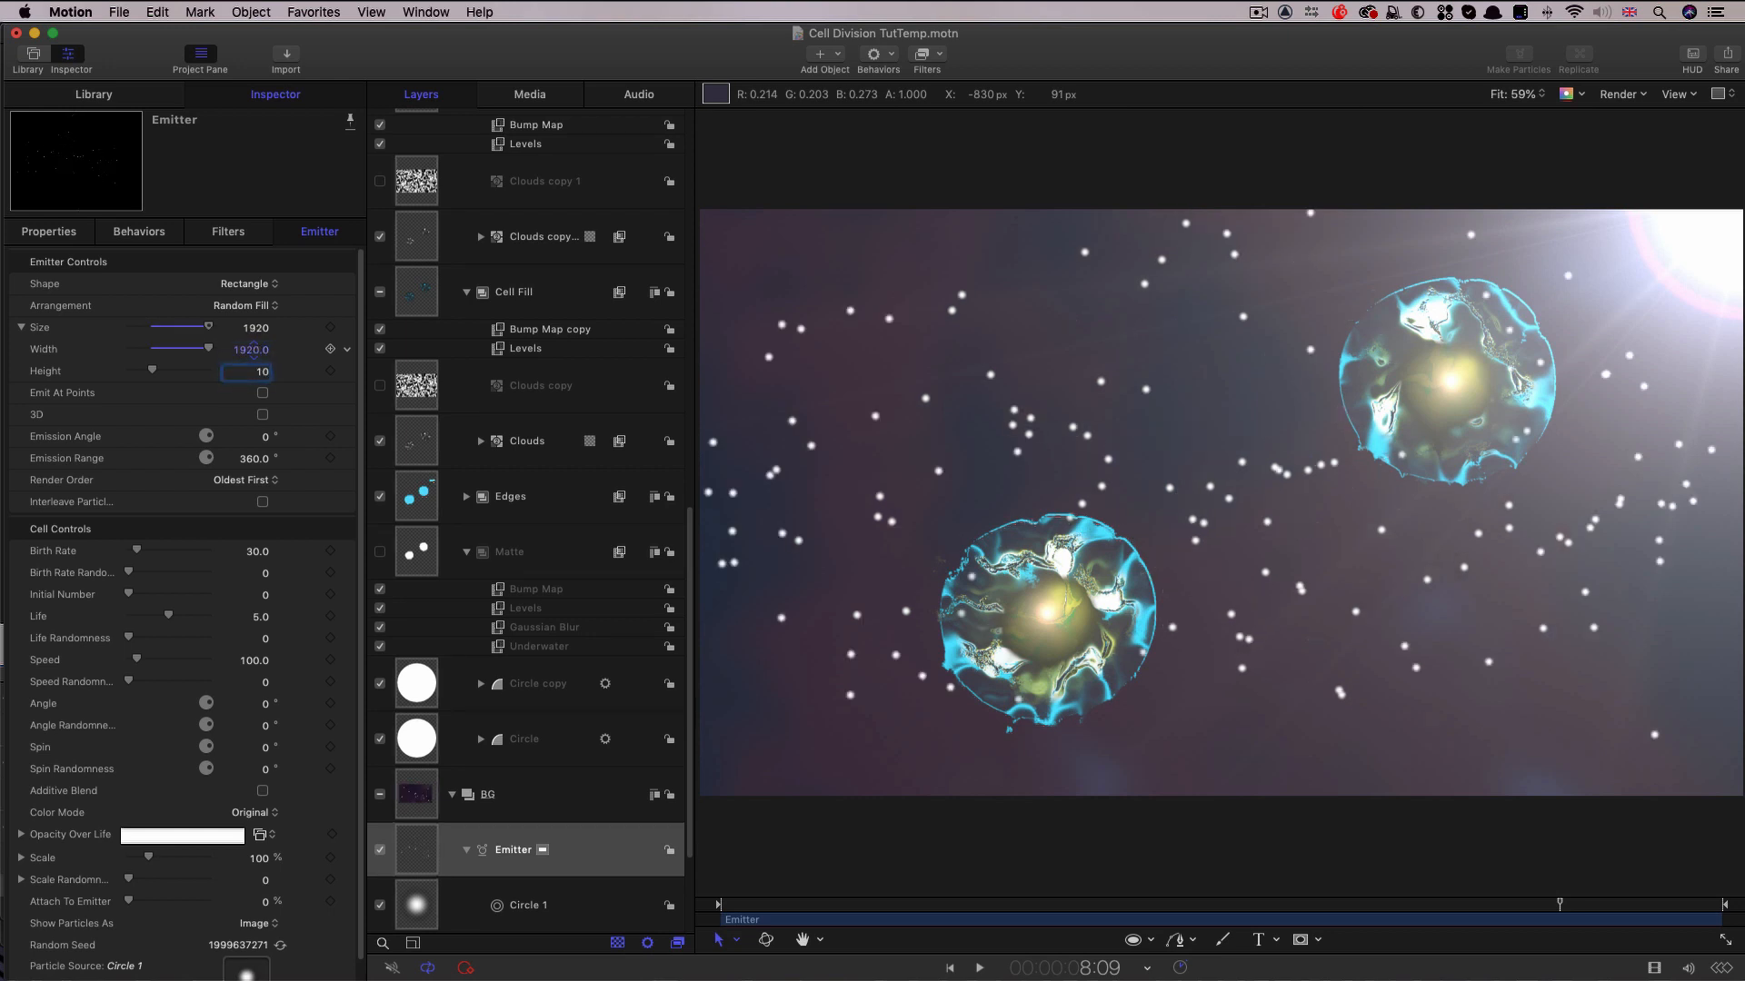
pyautogui.write('080')
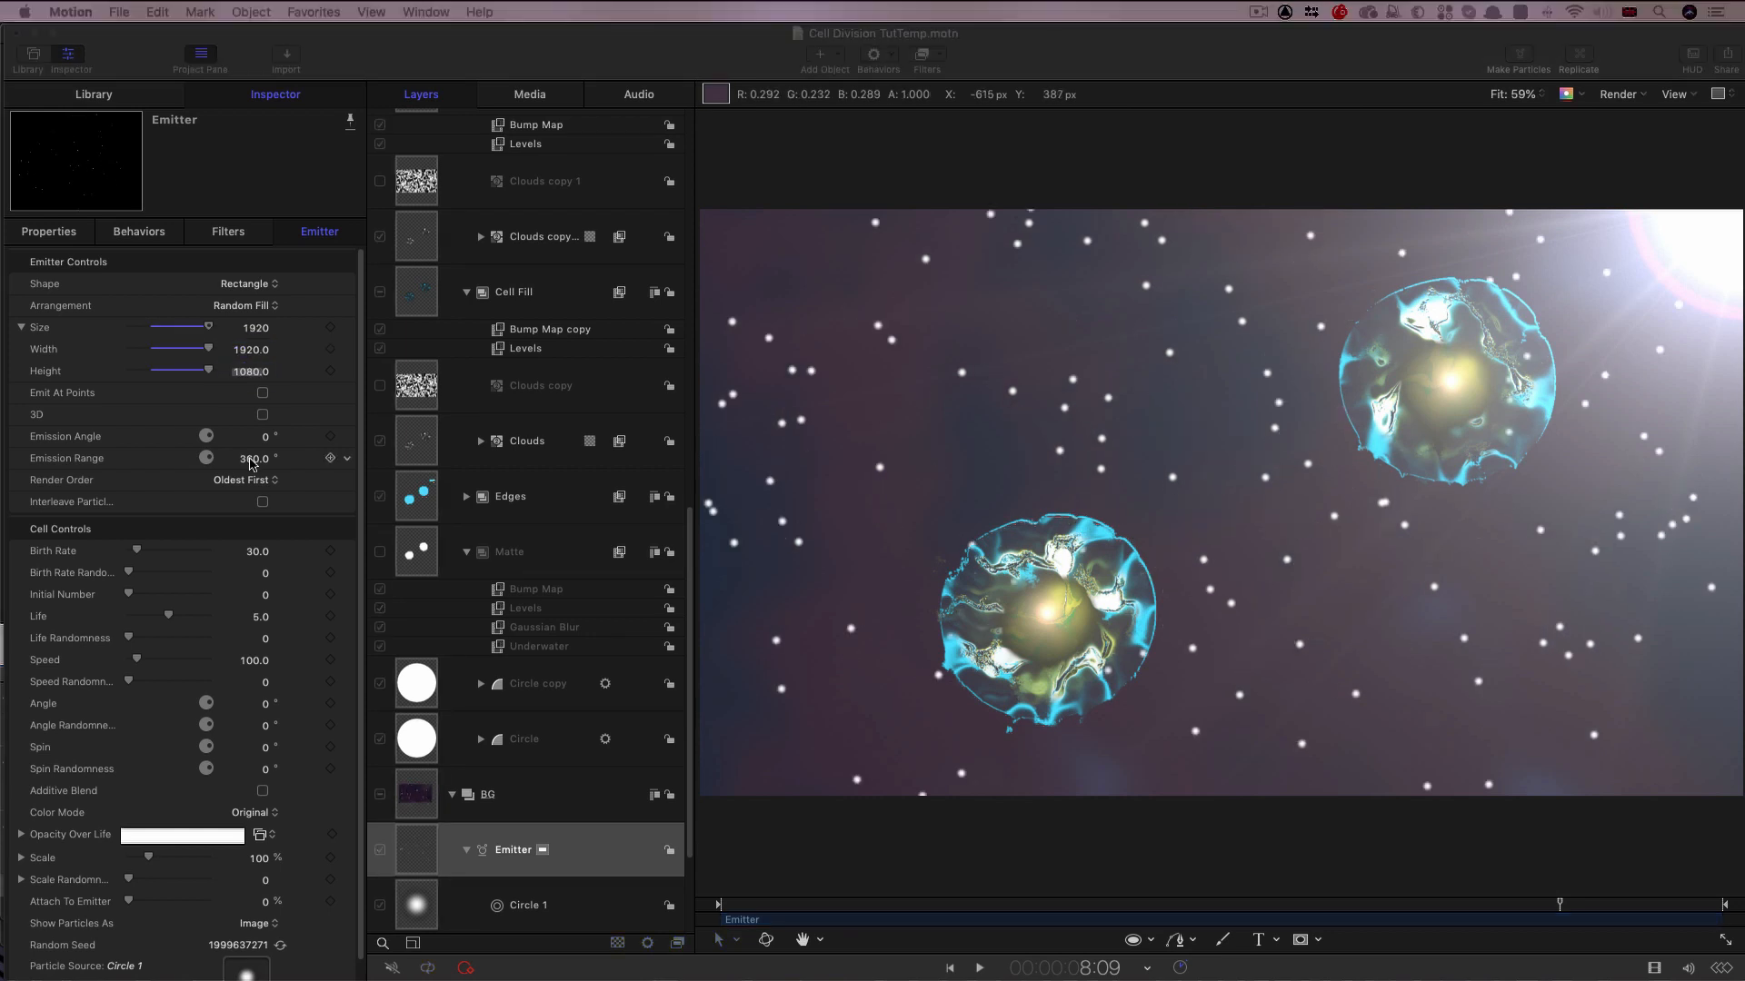
# Set the emitter's emission range to 180°.
pyautogui.click(250, 459)
pyautogui.write('180')
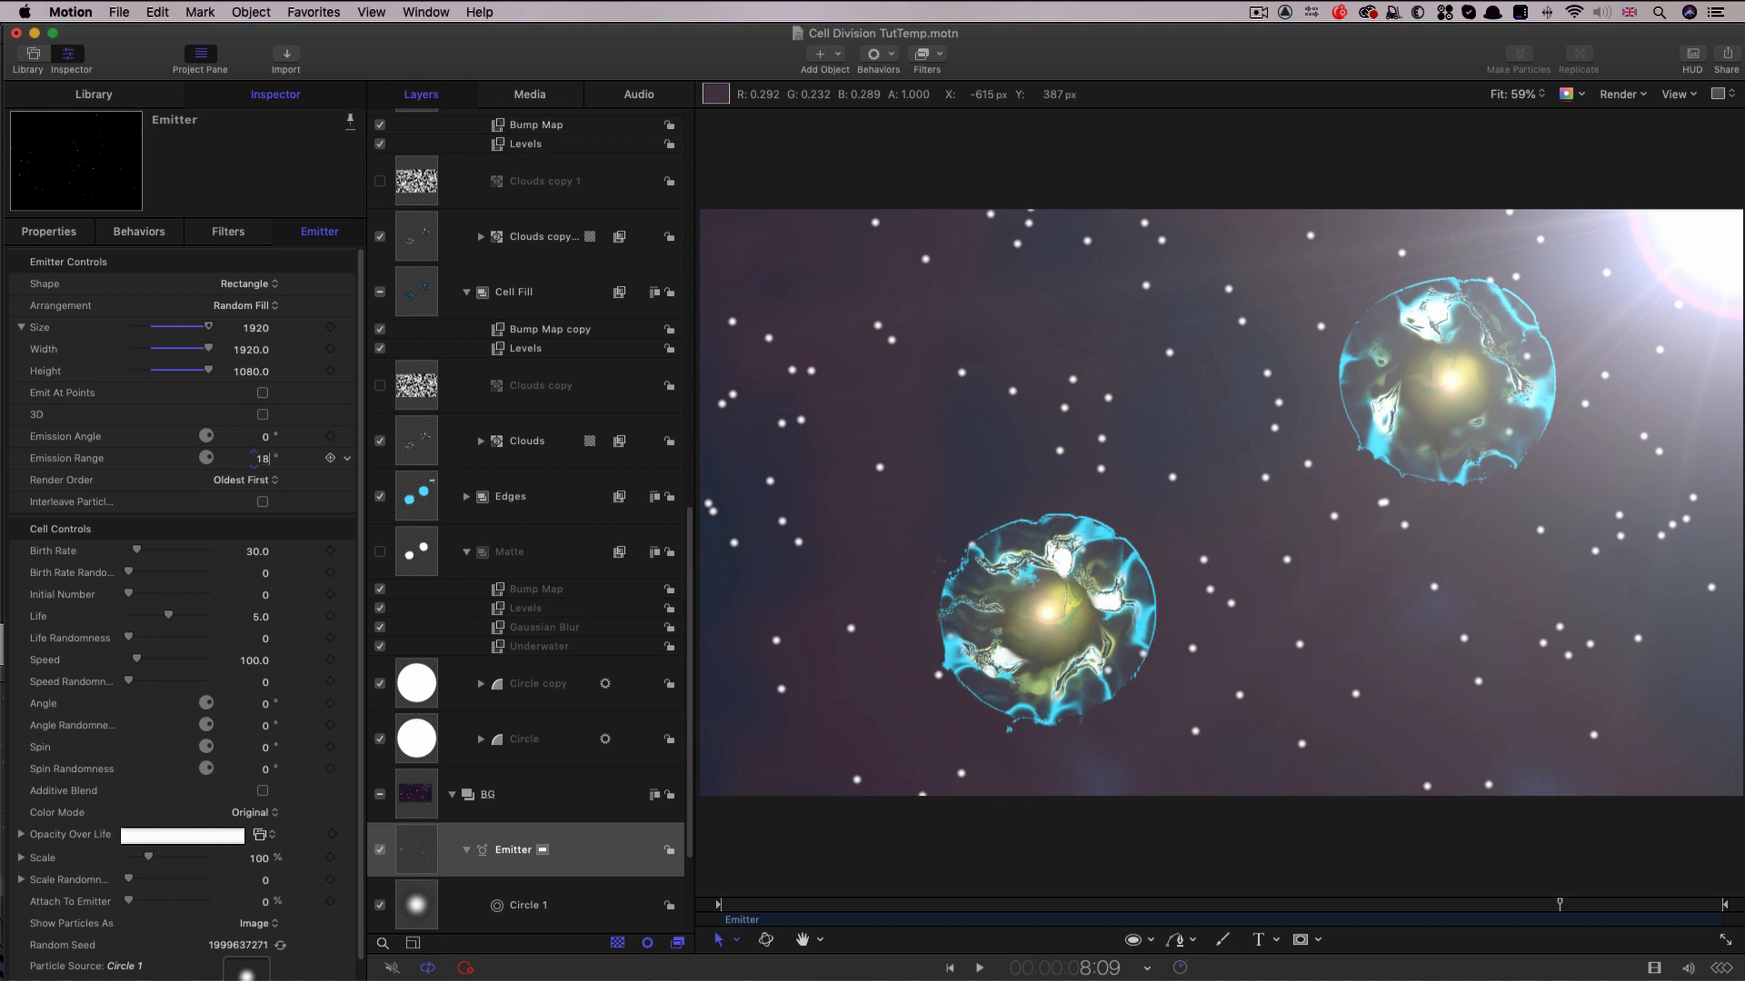
pyautogui.press('Return')
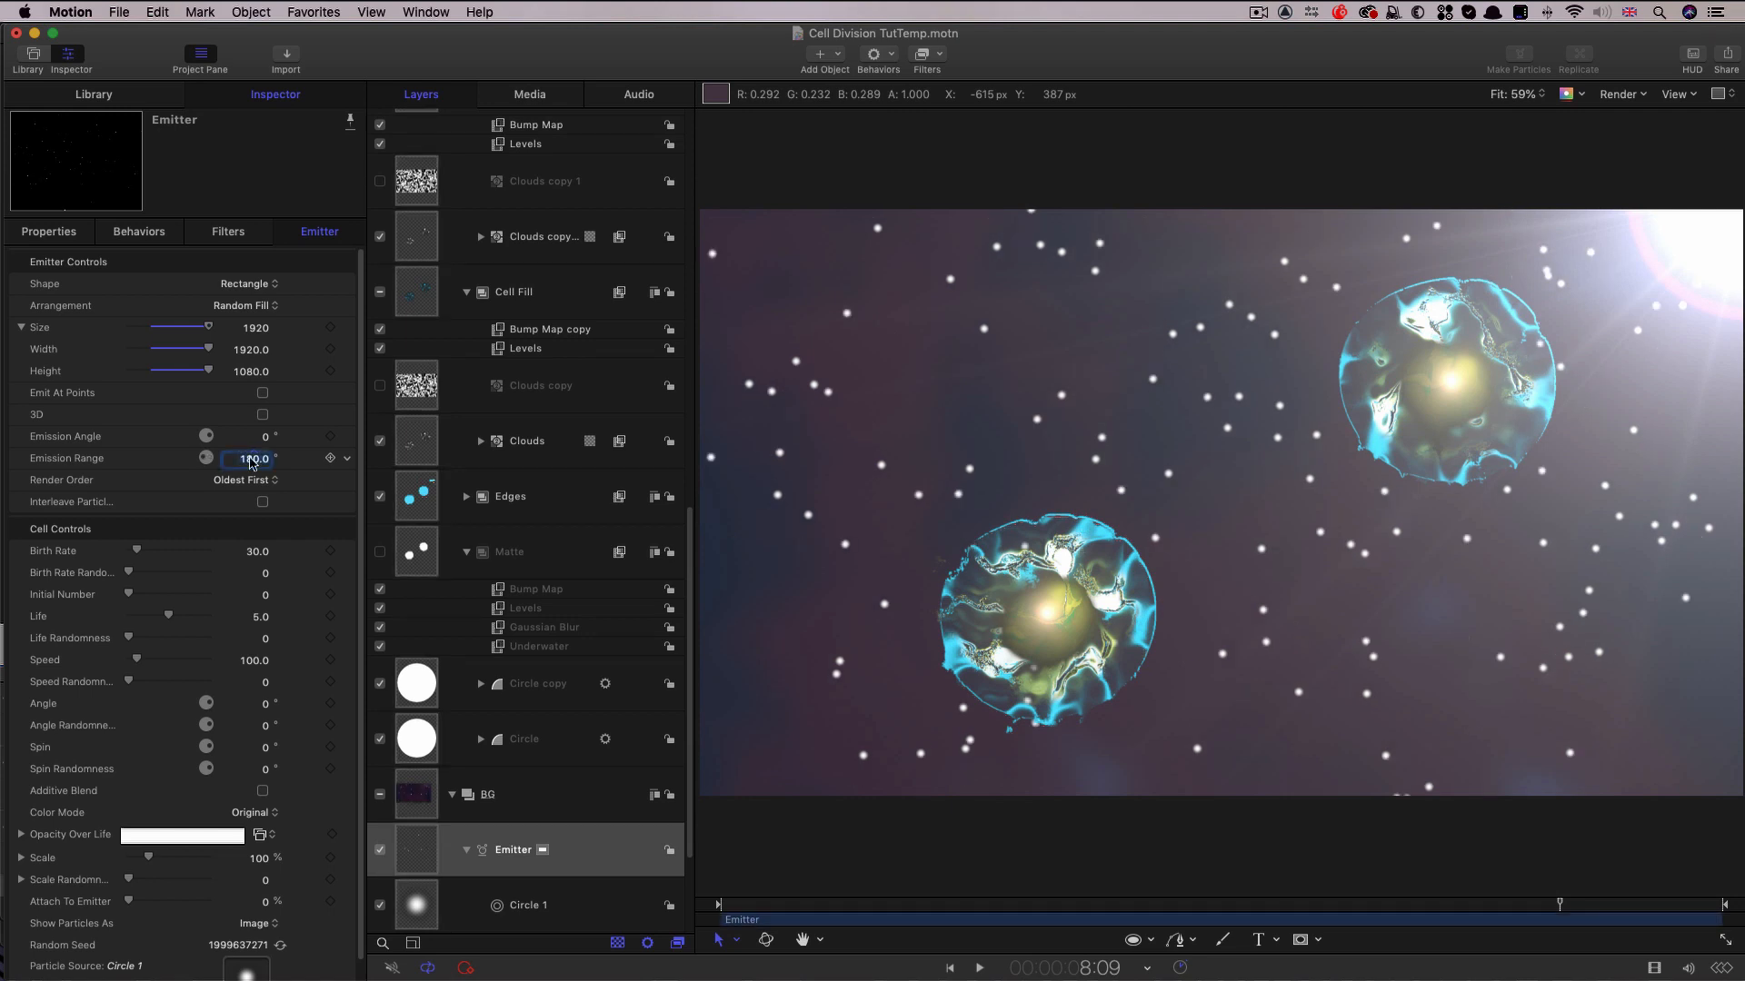
# Set the particles' birth rate to 50, life to 3 and speed to 24.
pyautogui.click(257, 551)
pyautogui.write('50')
pyautogui.press('Tab')
pyautogui.press('Tab')
pyautogui.press('Tab')
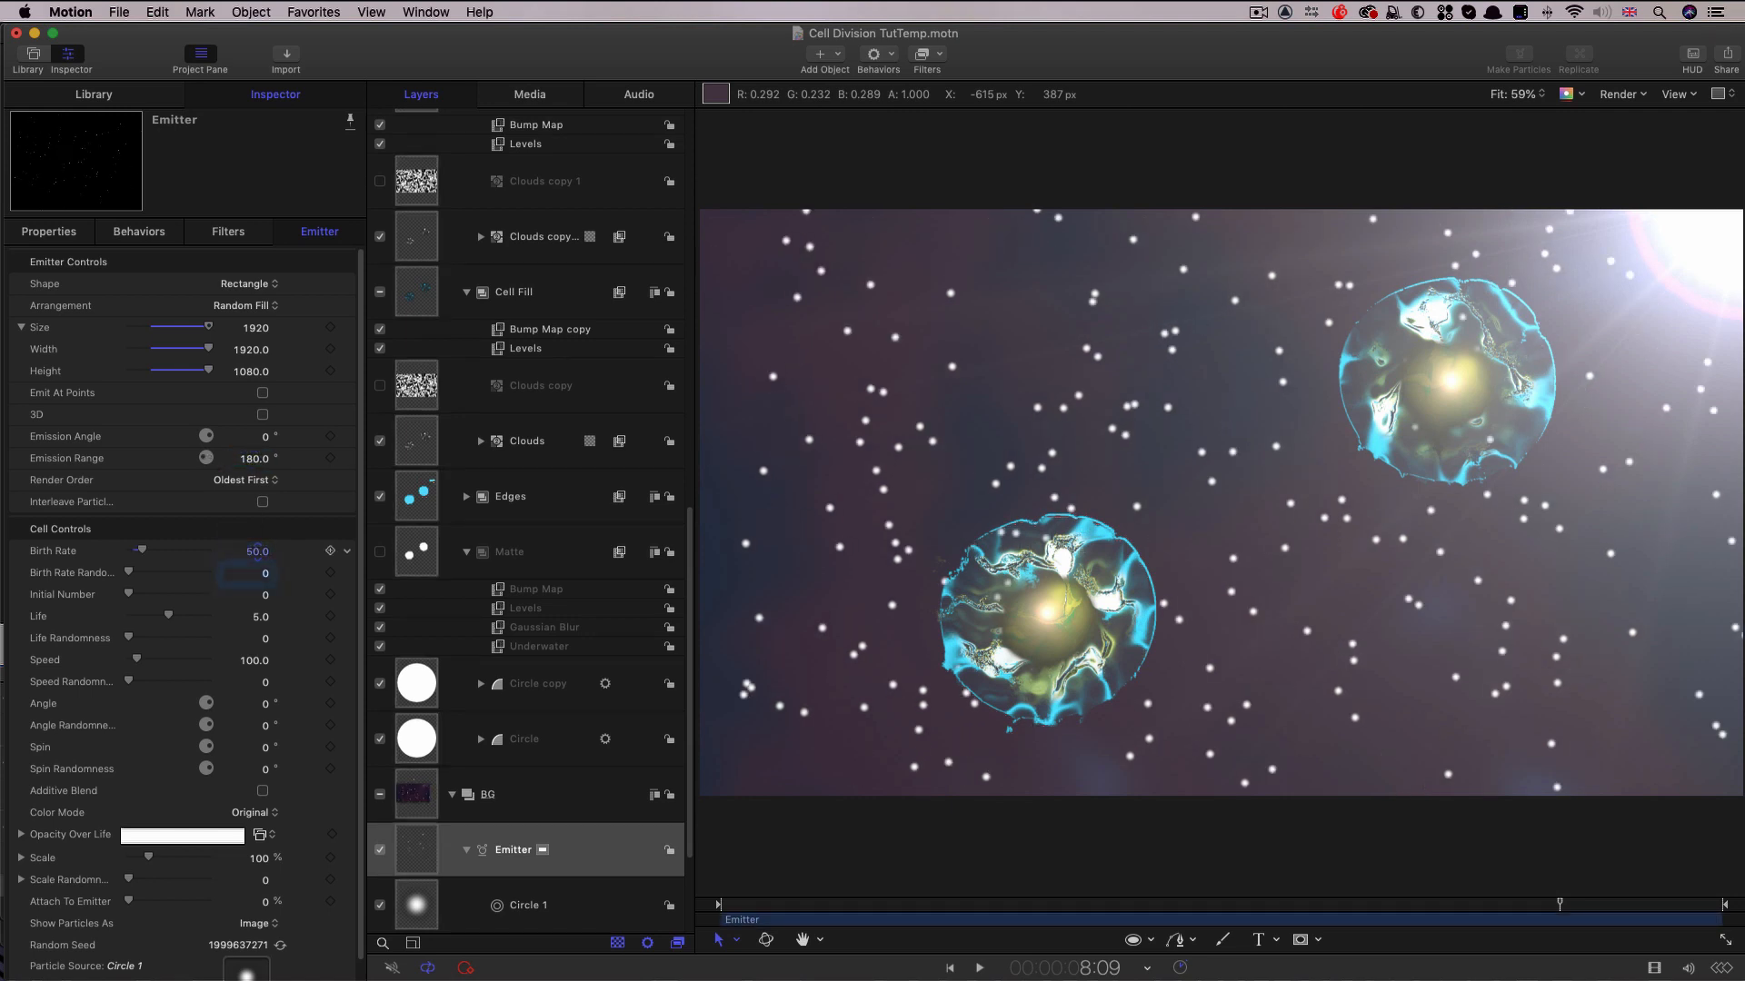
pyautogui.write('3')
pyautogui.press('Return')
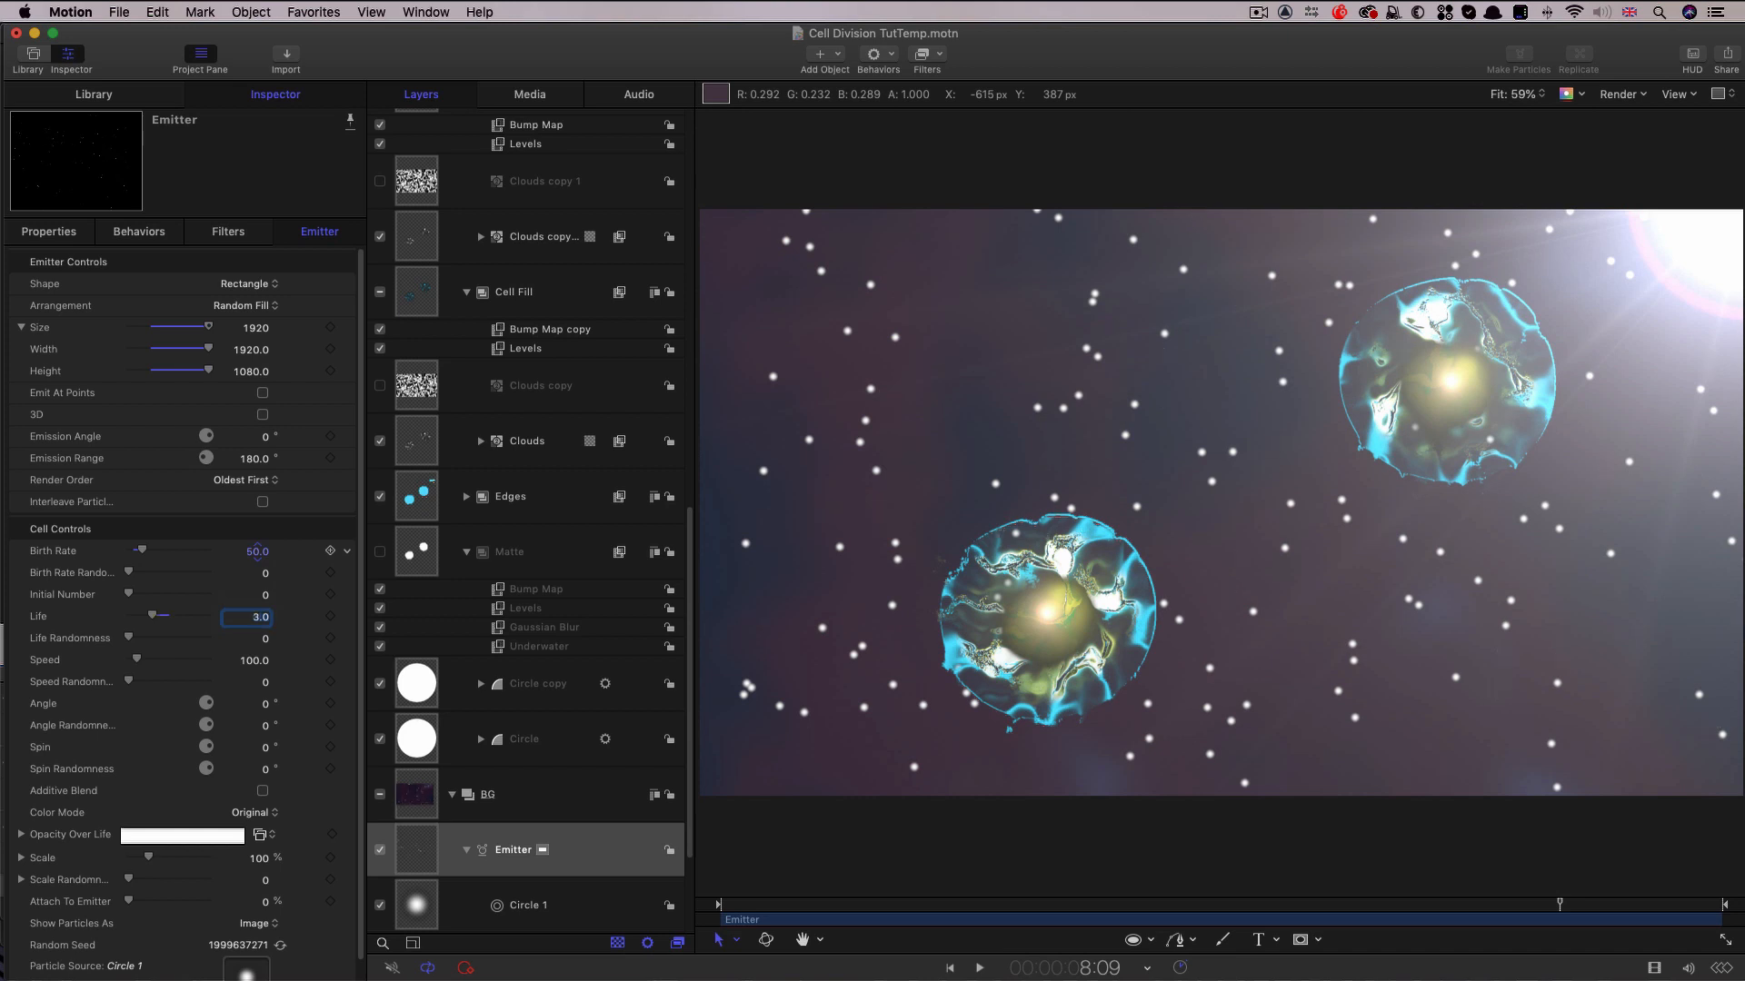
pyautogui.press('Tab')
pyautogui.write('24')
pyautogui.press('Return')
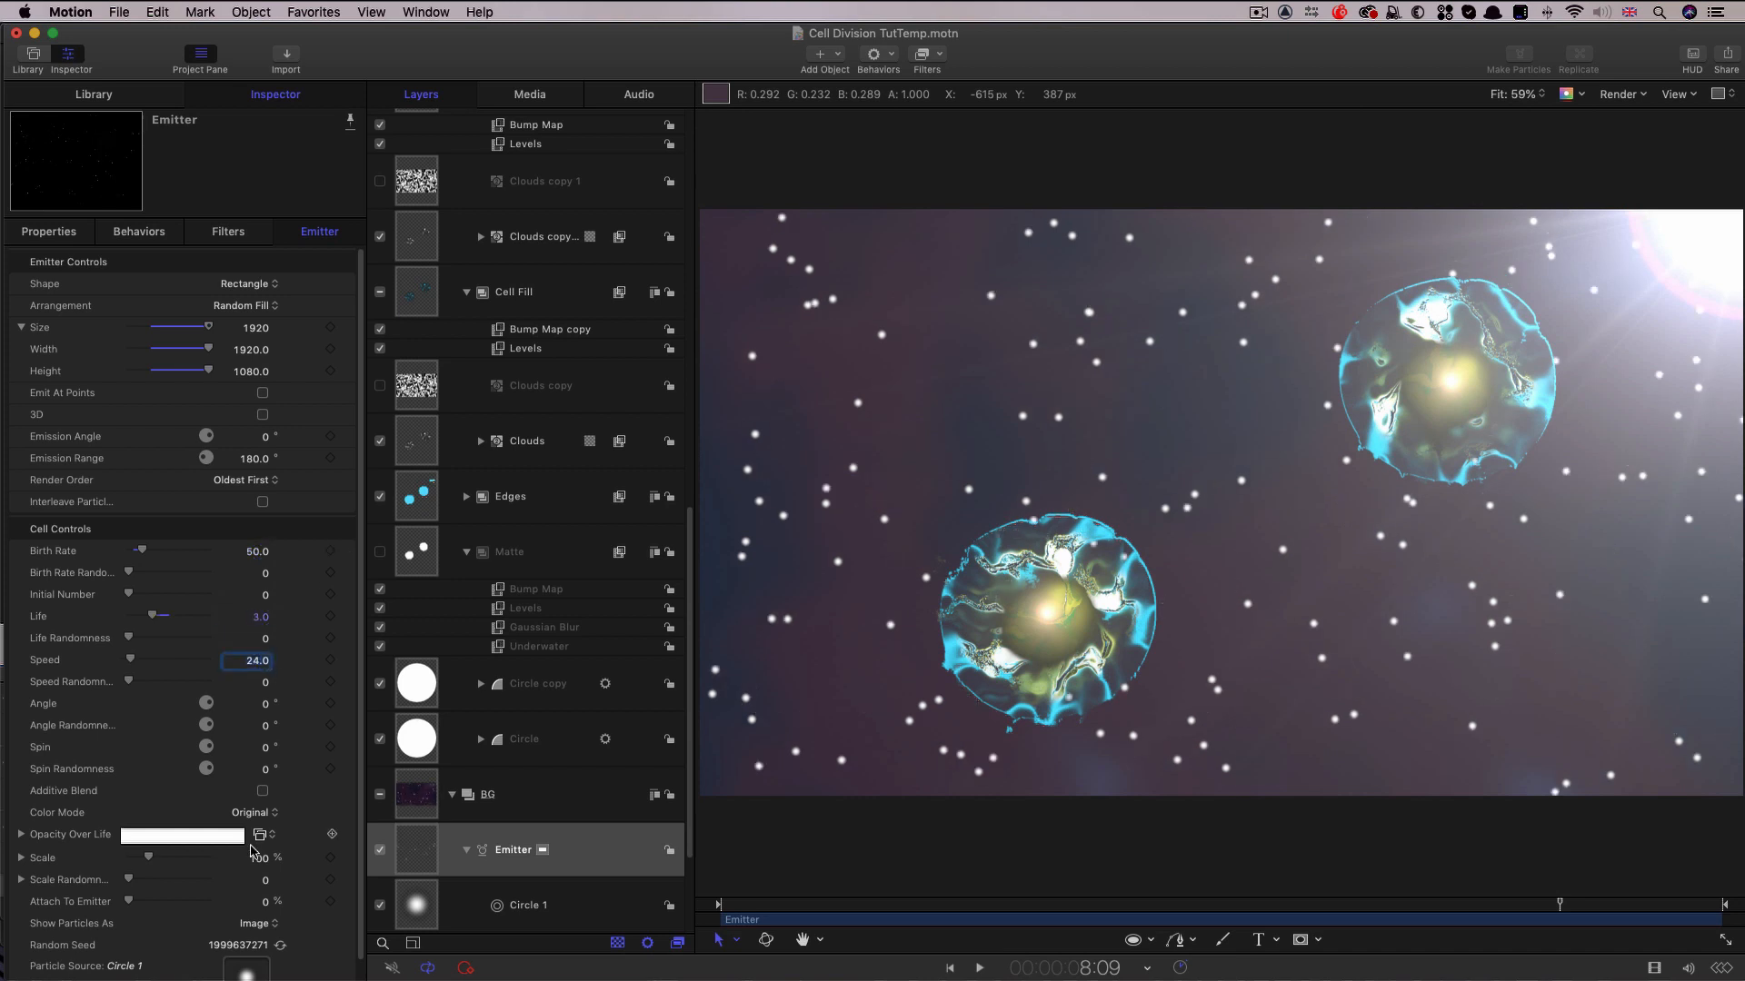
# Set the particles' color mode to Over Life and expand the Color Over Life gradient.
pyautogui.click(255, 813)
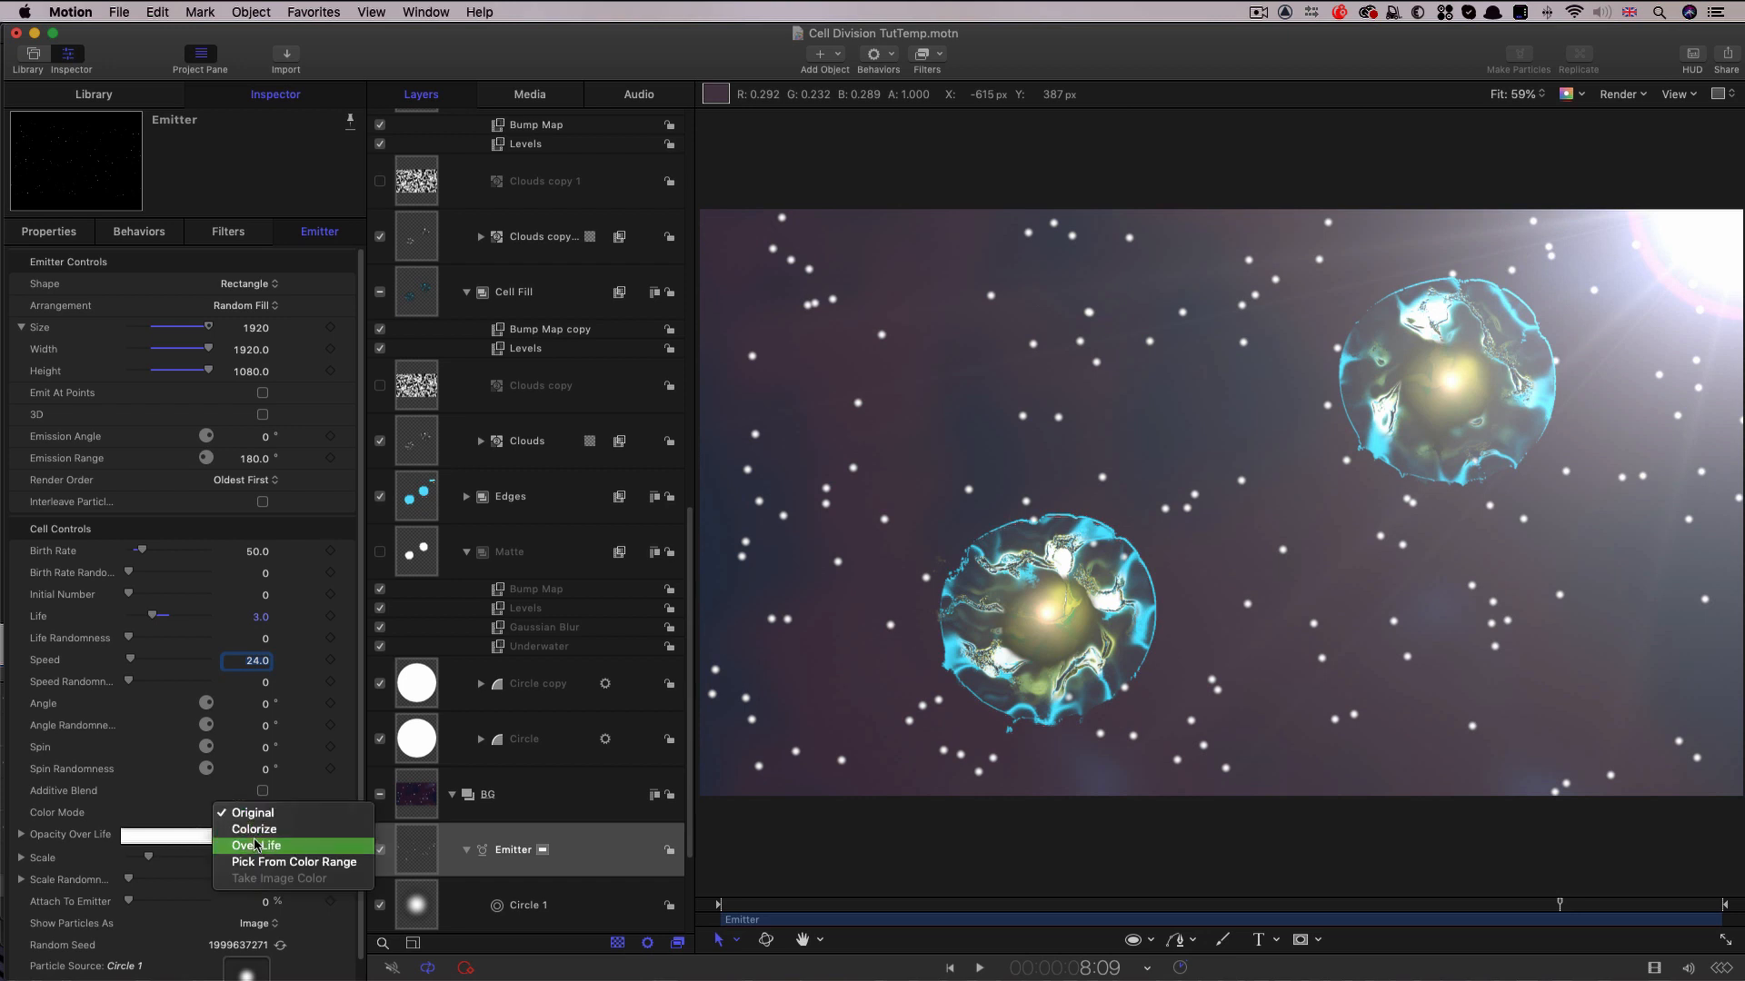
pyautogui.click(253, 845)
pyautogui.scroll(-1, 137, 817)
pyautogui.click(21, 795)
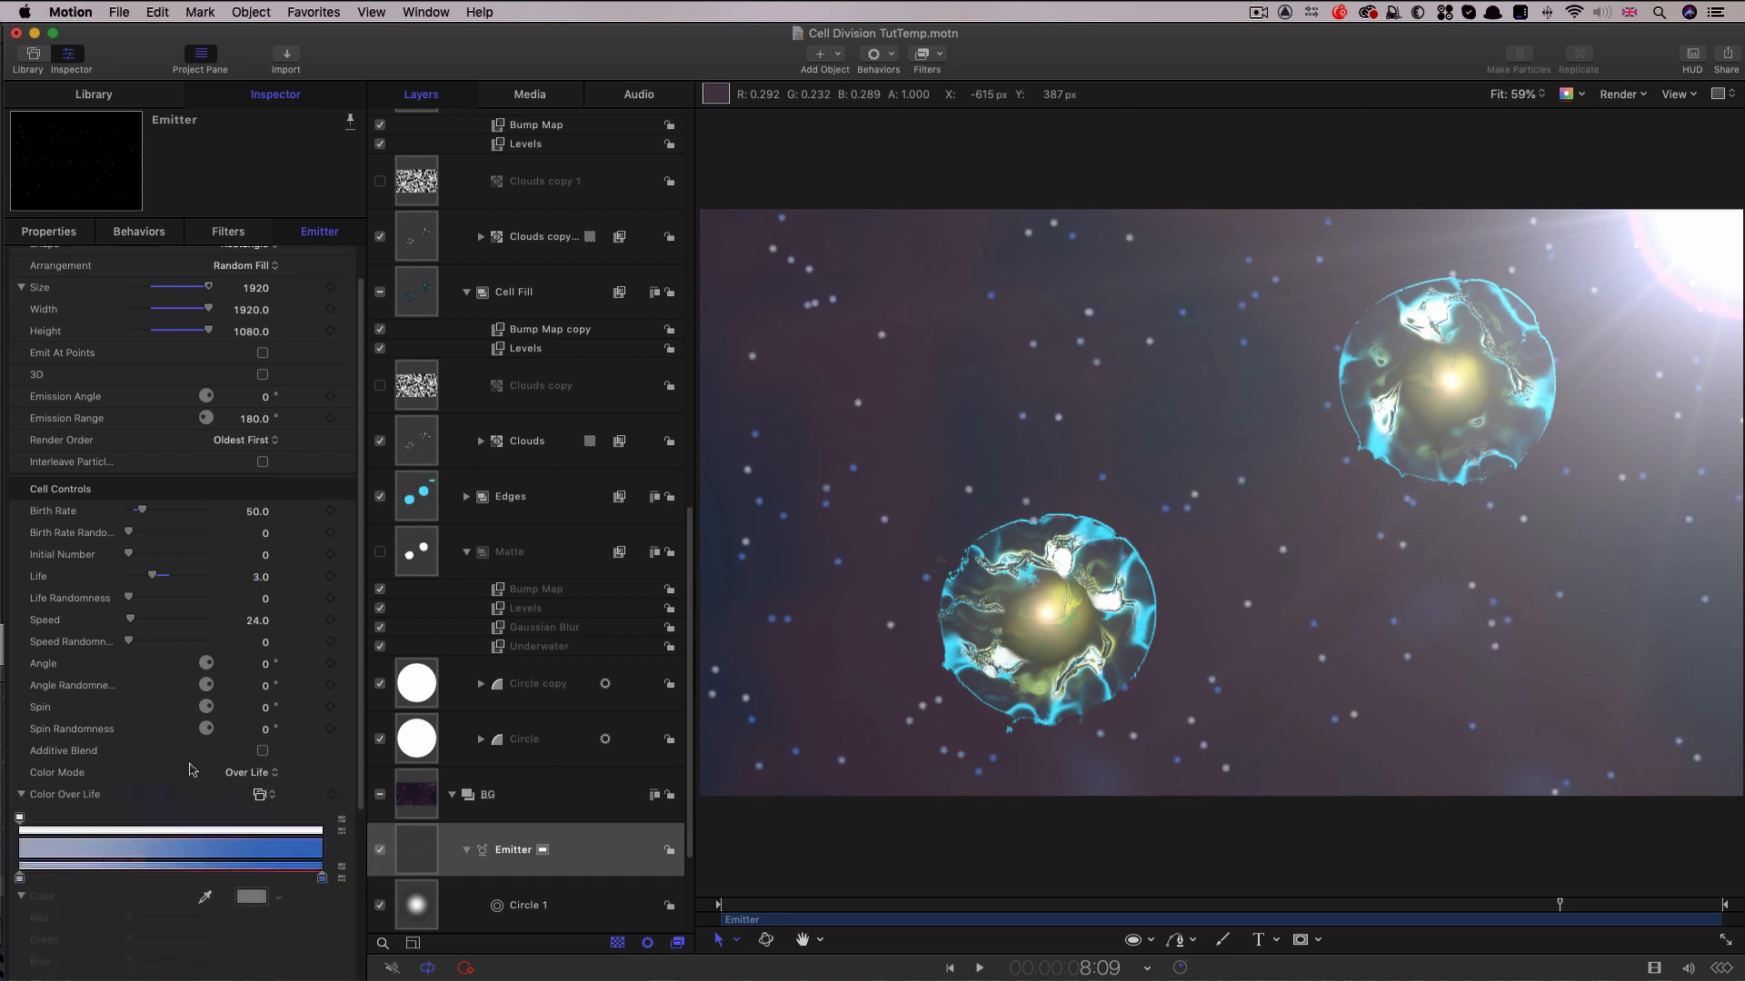
# Make the gradient's first color purple (red 0.66, green 0.25) and add a grey color tag before the middle (red 0.71, green 0.69, blue 0.7).
pyautogui.click(20, 878)
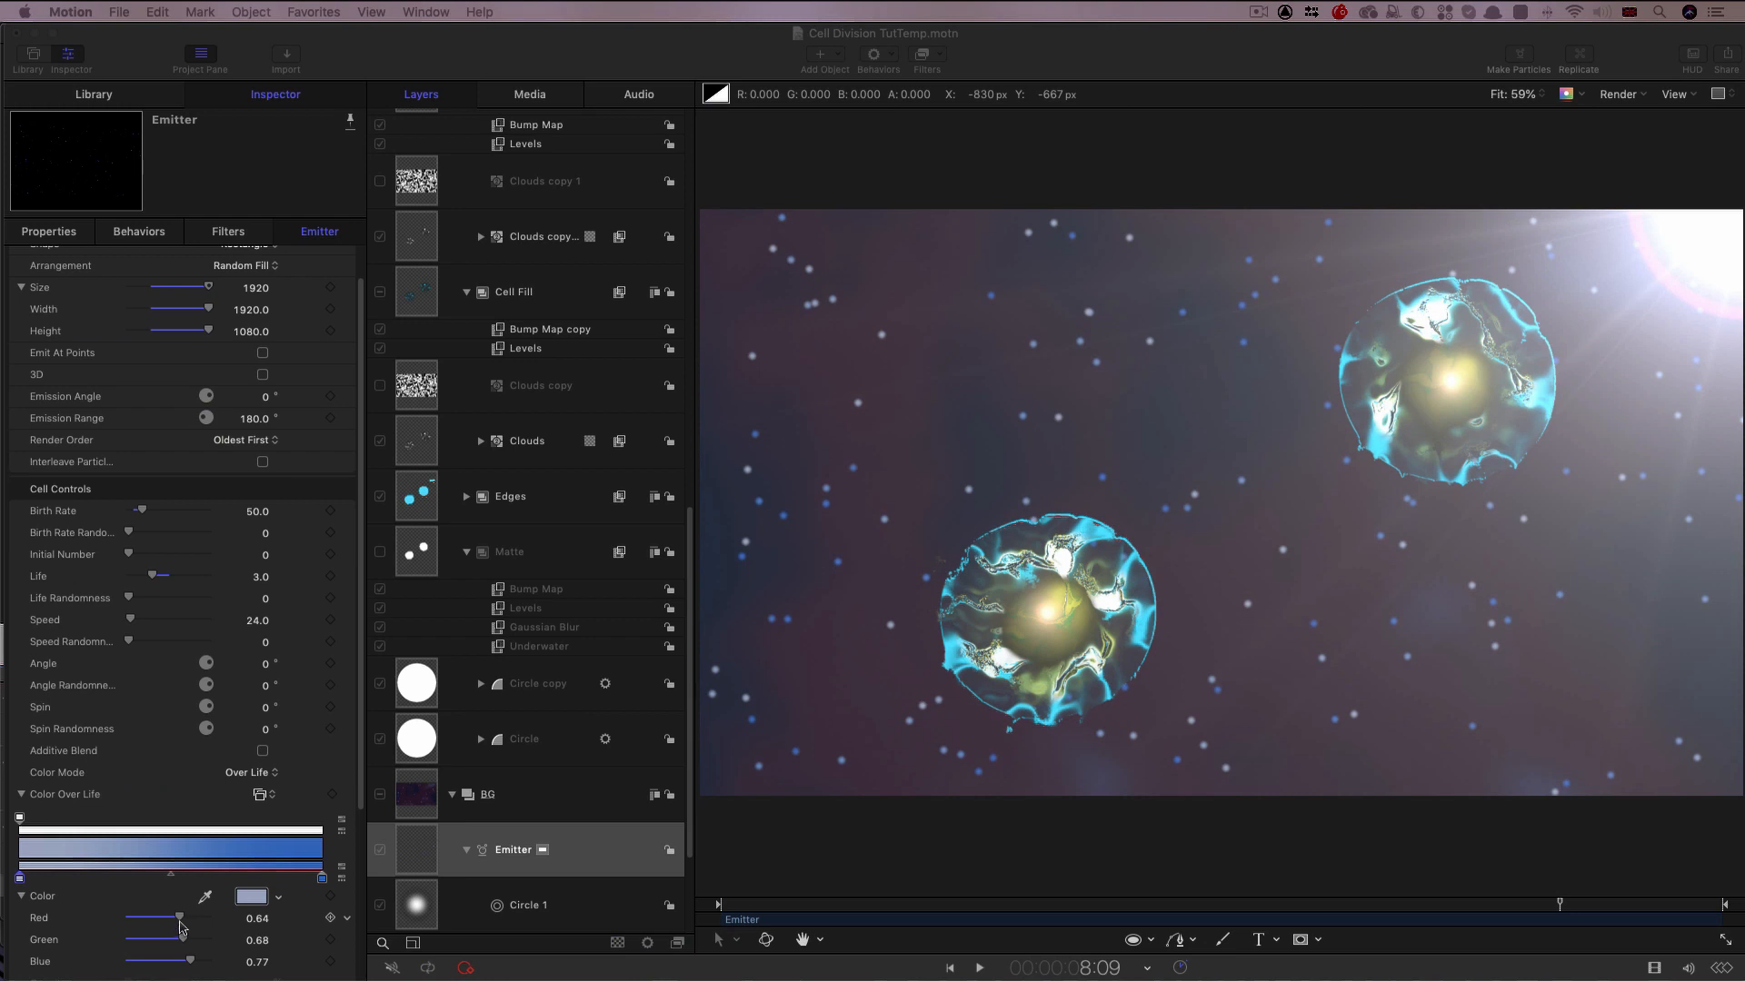
pyautogui.moveTo(186, 923); pyautogui.dragTo(151, 946)
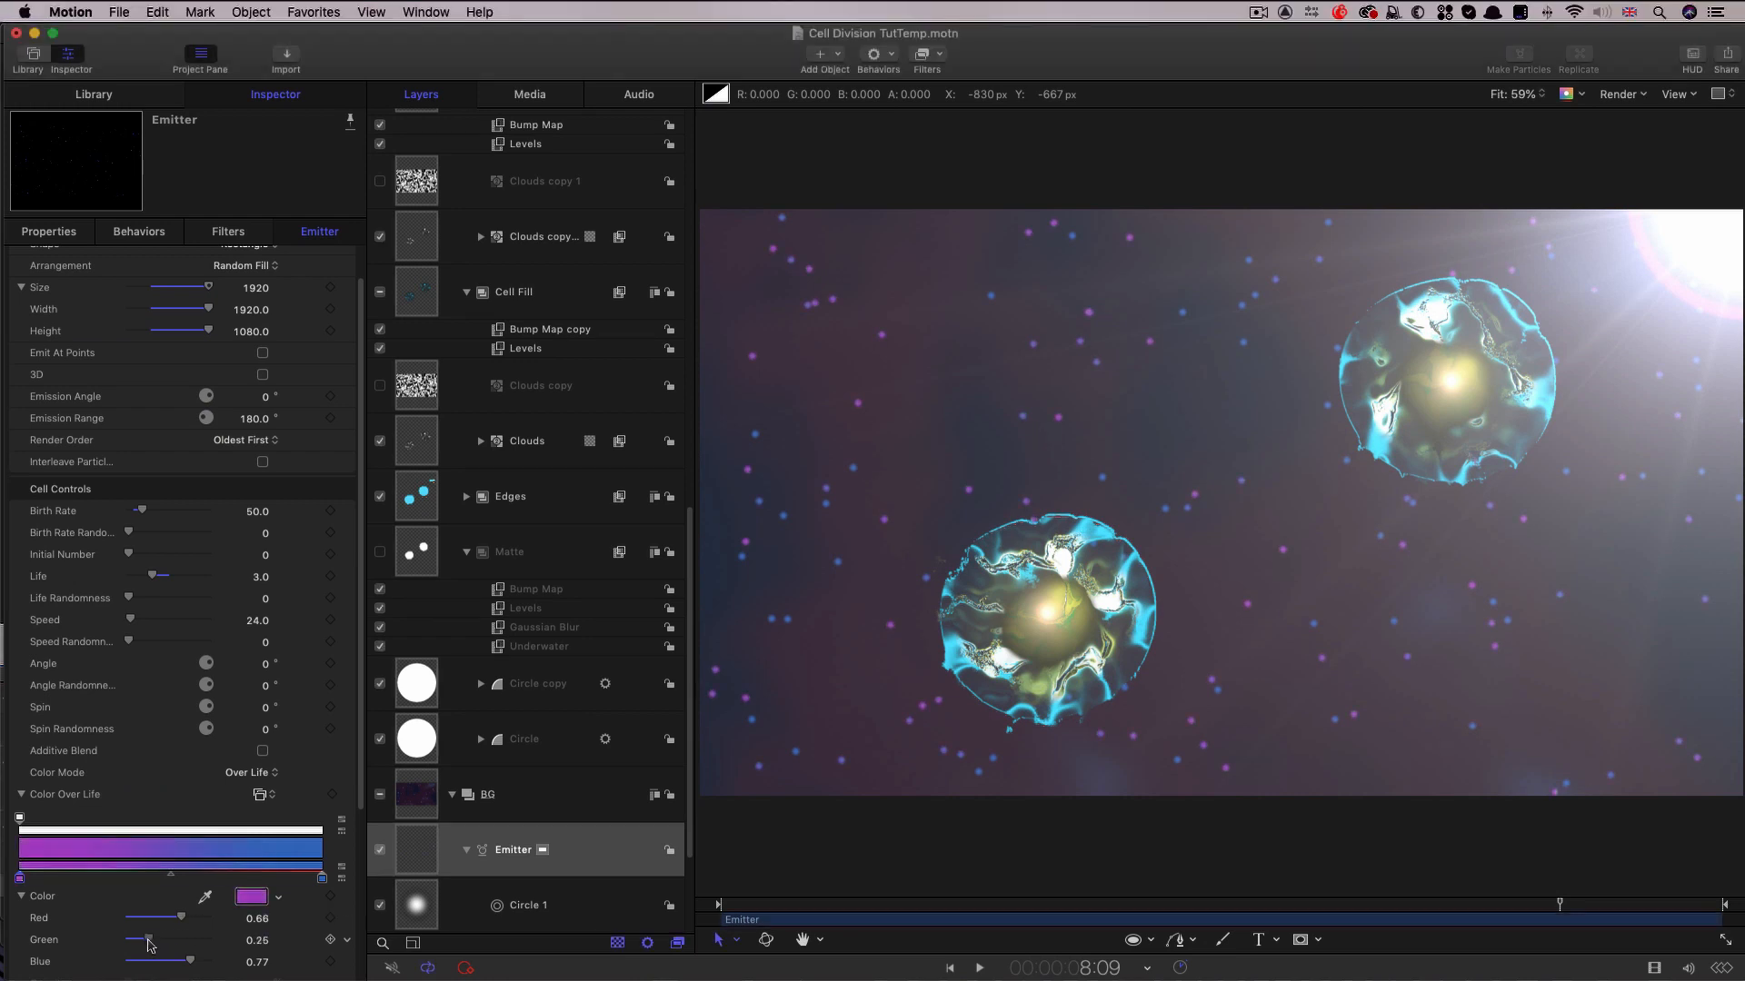
pyautogui.click(143, 876)
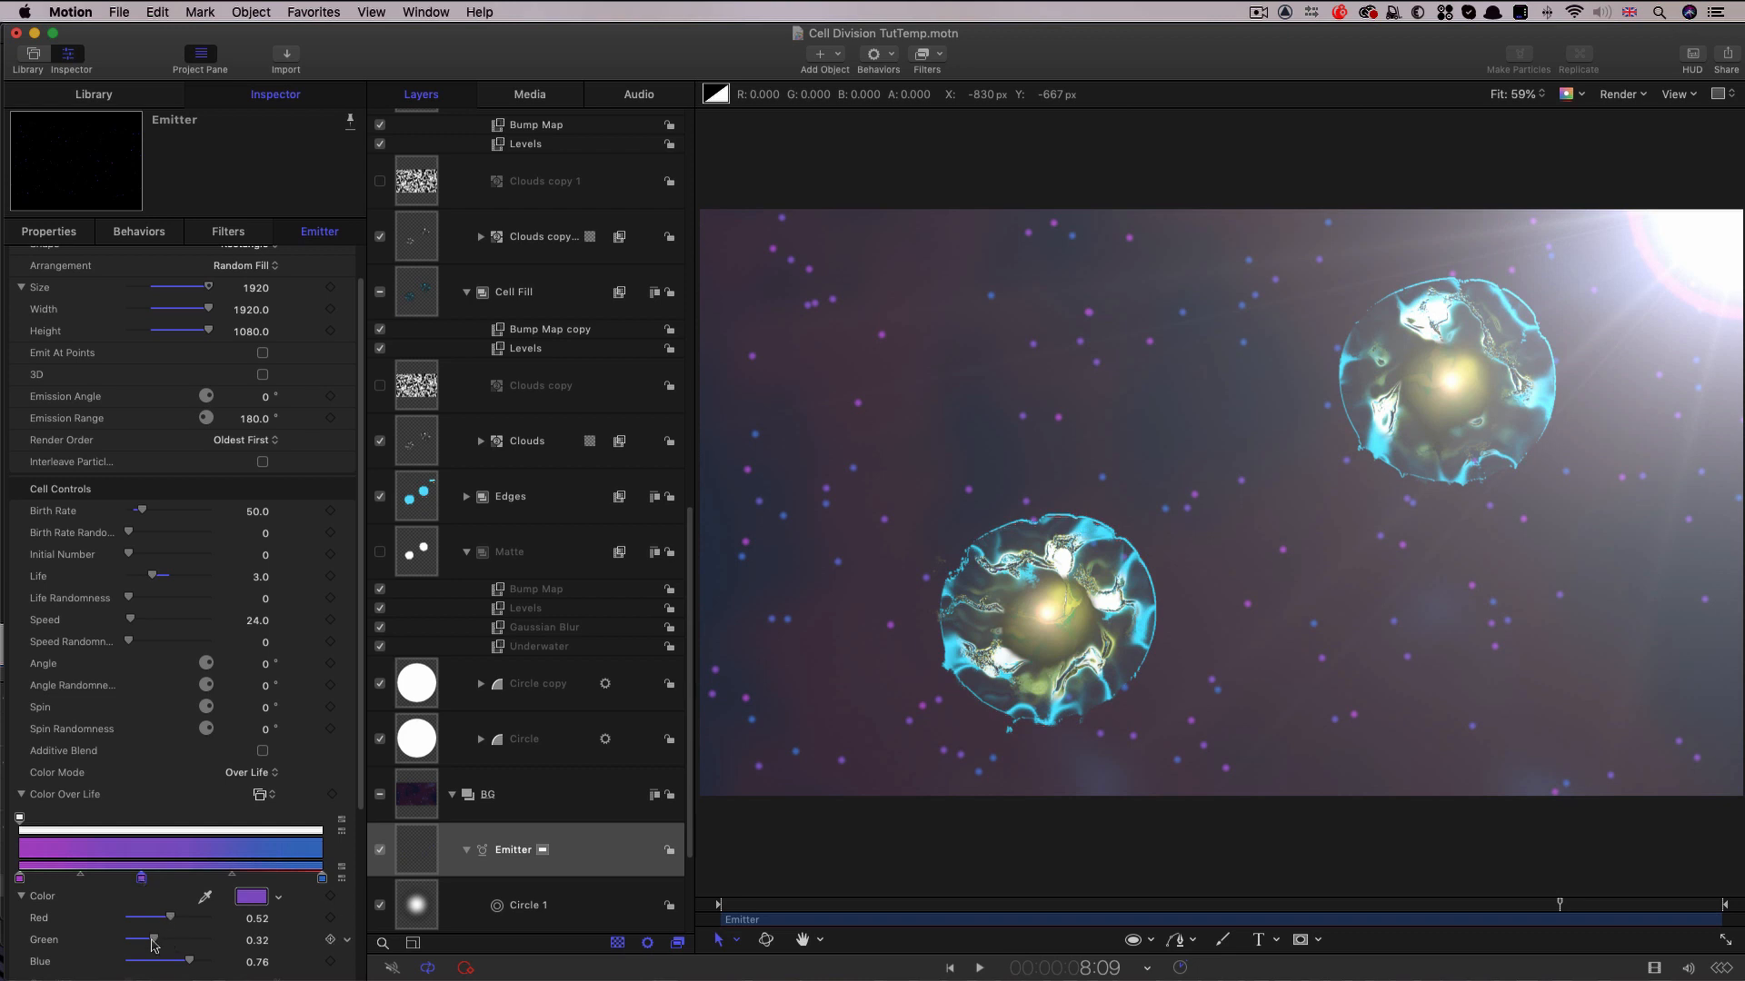
pyautogui.moveTo(153, 939); pyautogui.dragTo(186, 961)
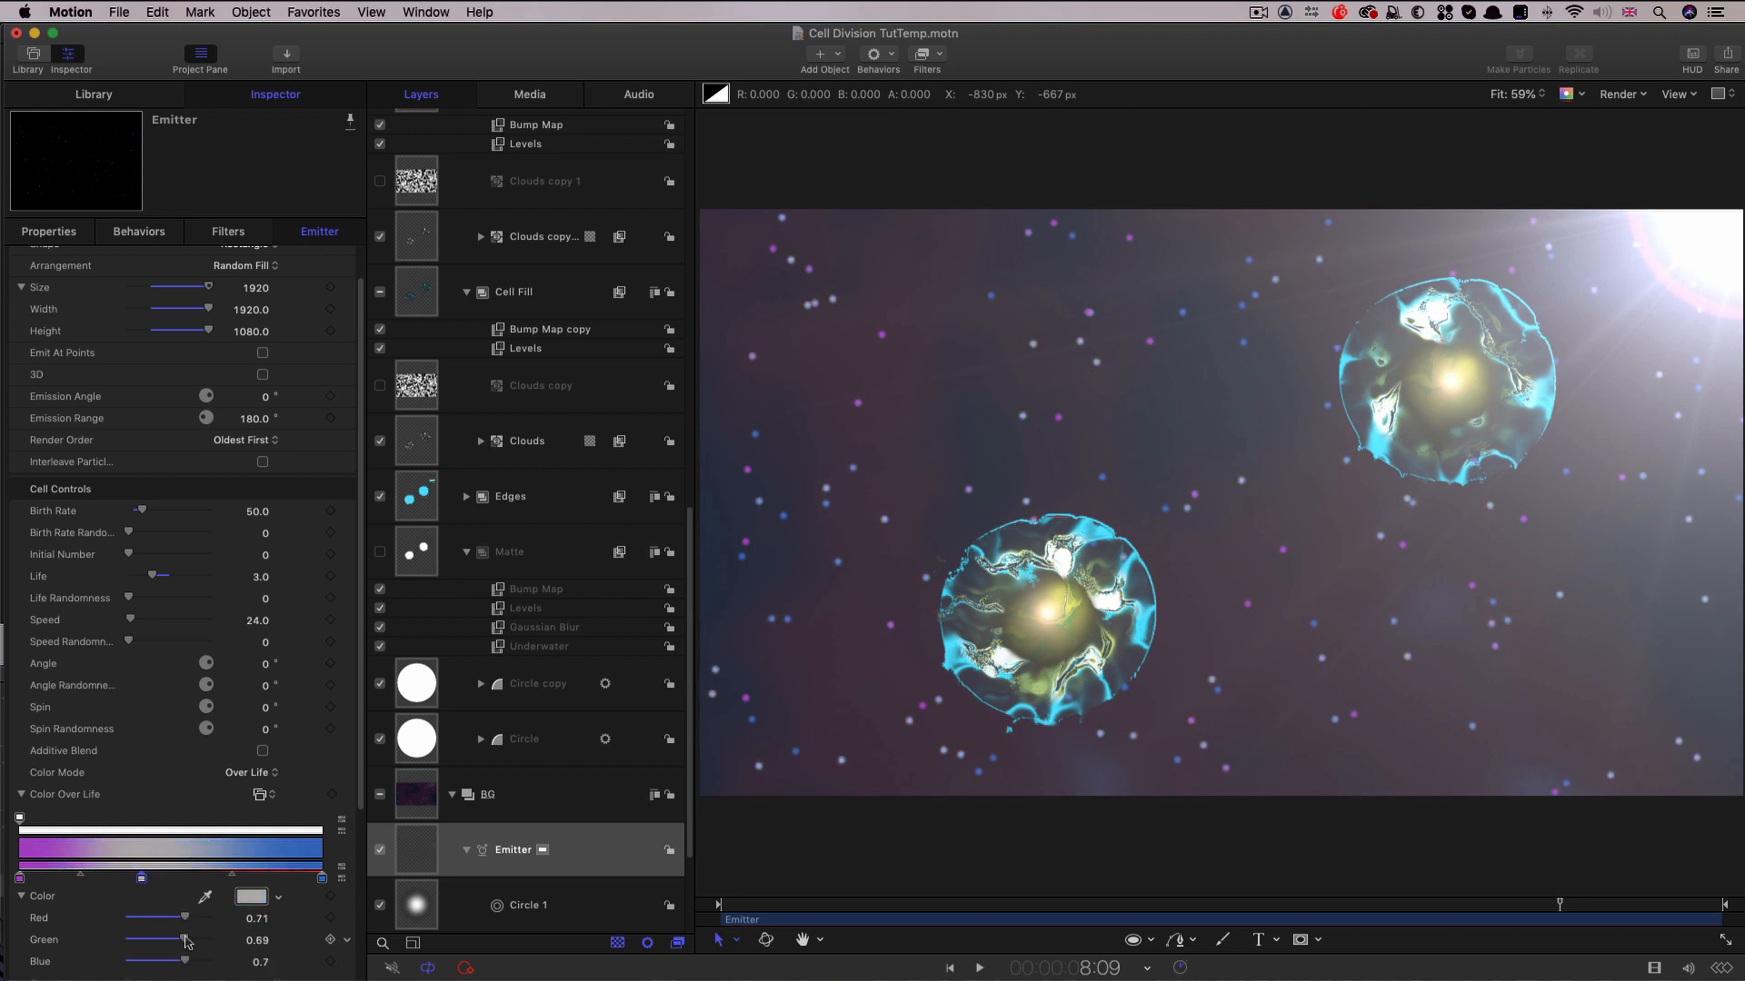
# Add an opacity tag before the middle of the Color Over Life gradient and set the first opacity tag to 0%.
pyautogui.click(133, 827)
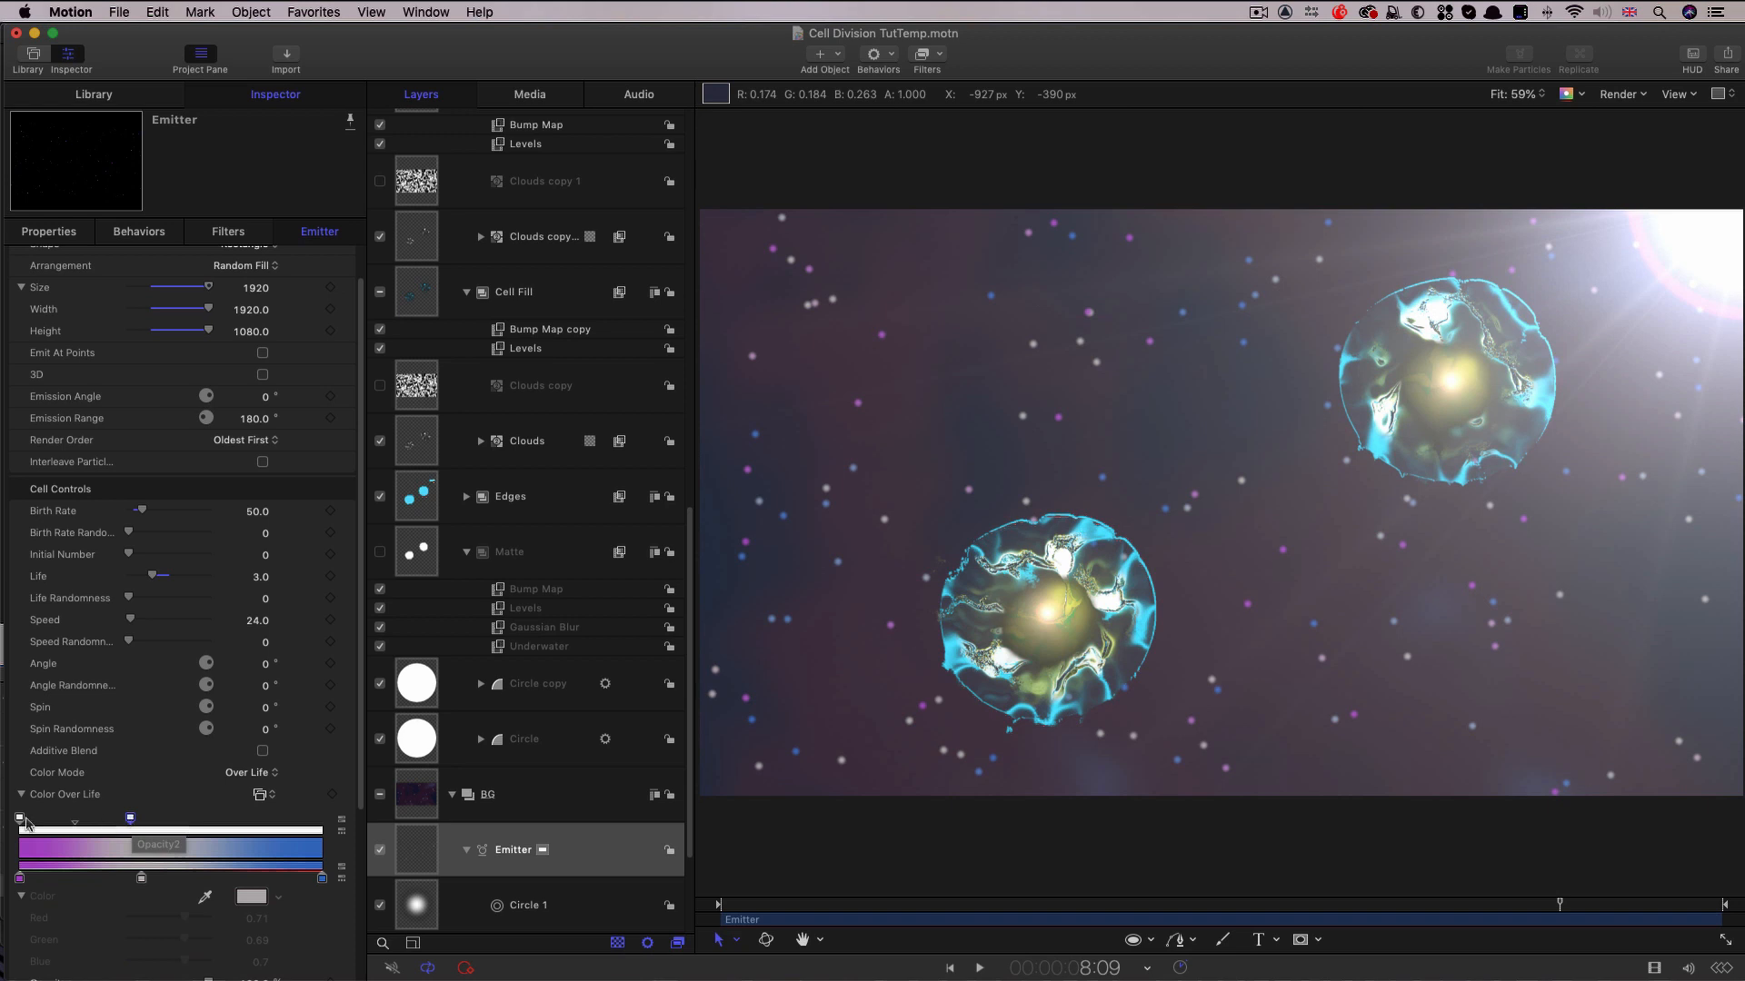
pyautogui.click(20, 820)
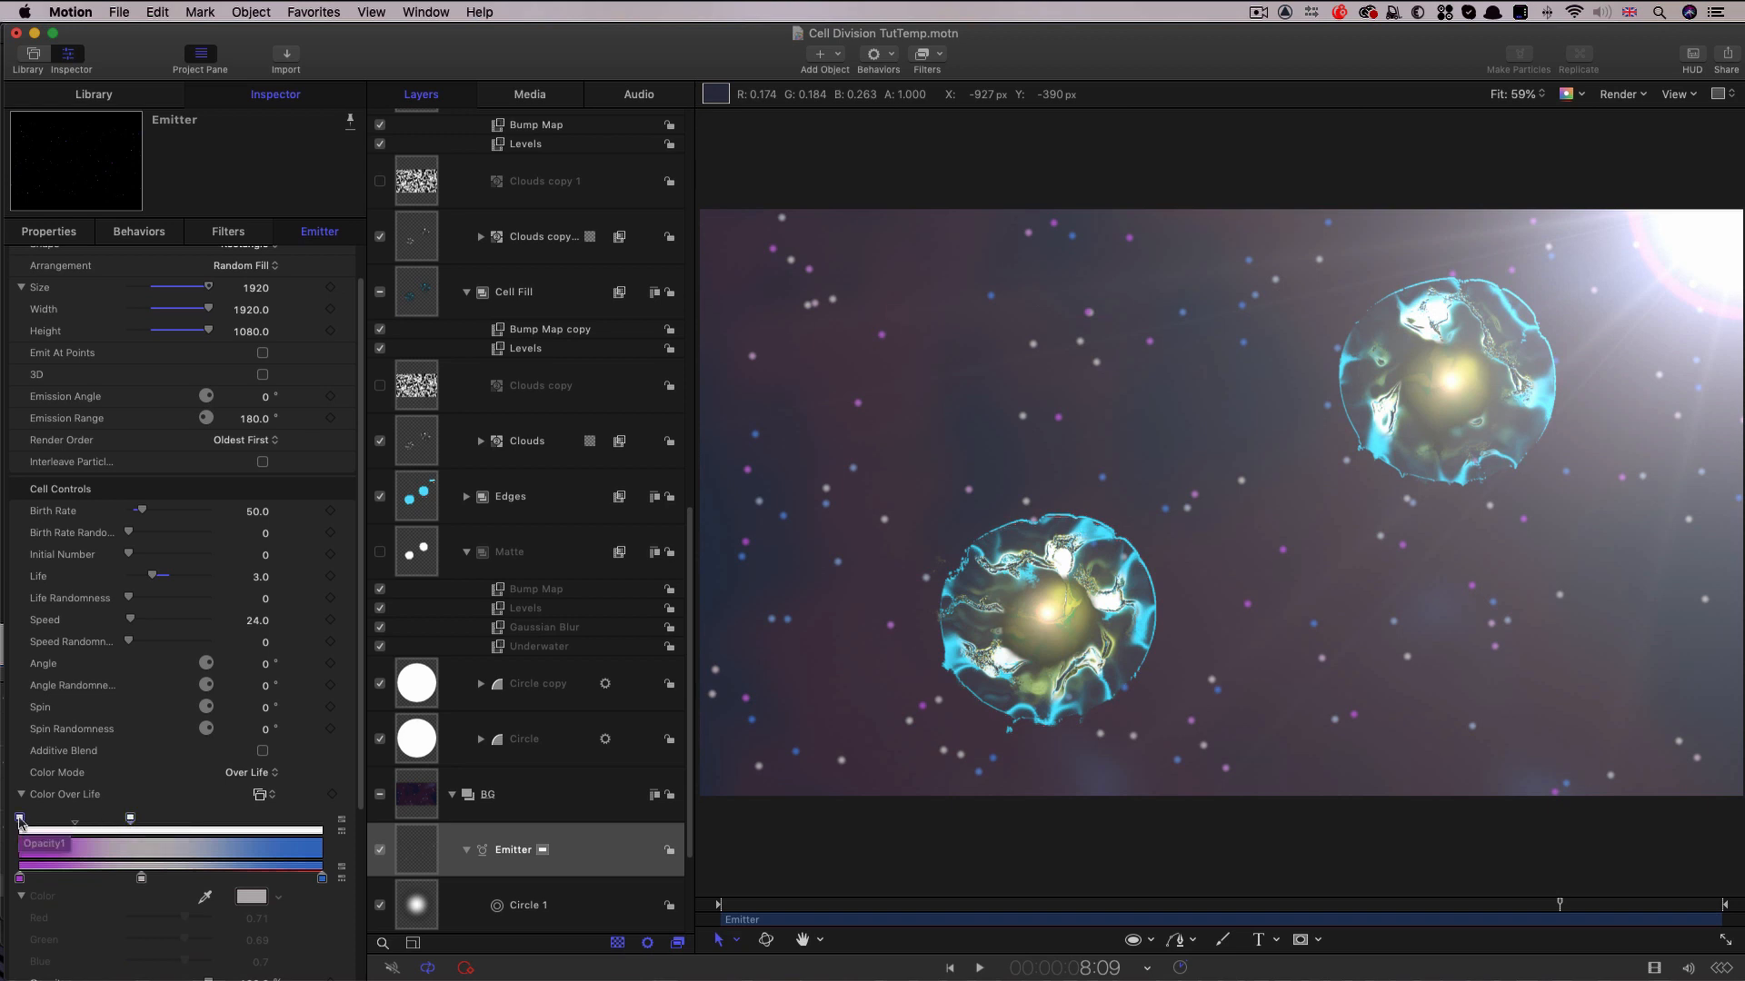
pyautogui.scroll(-5, 362, 770)
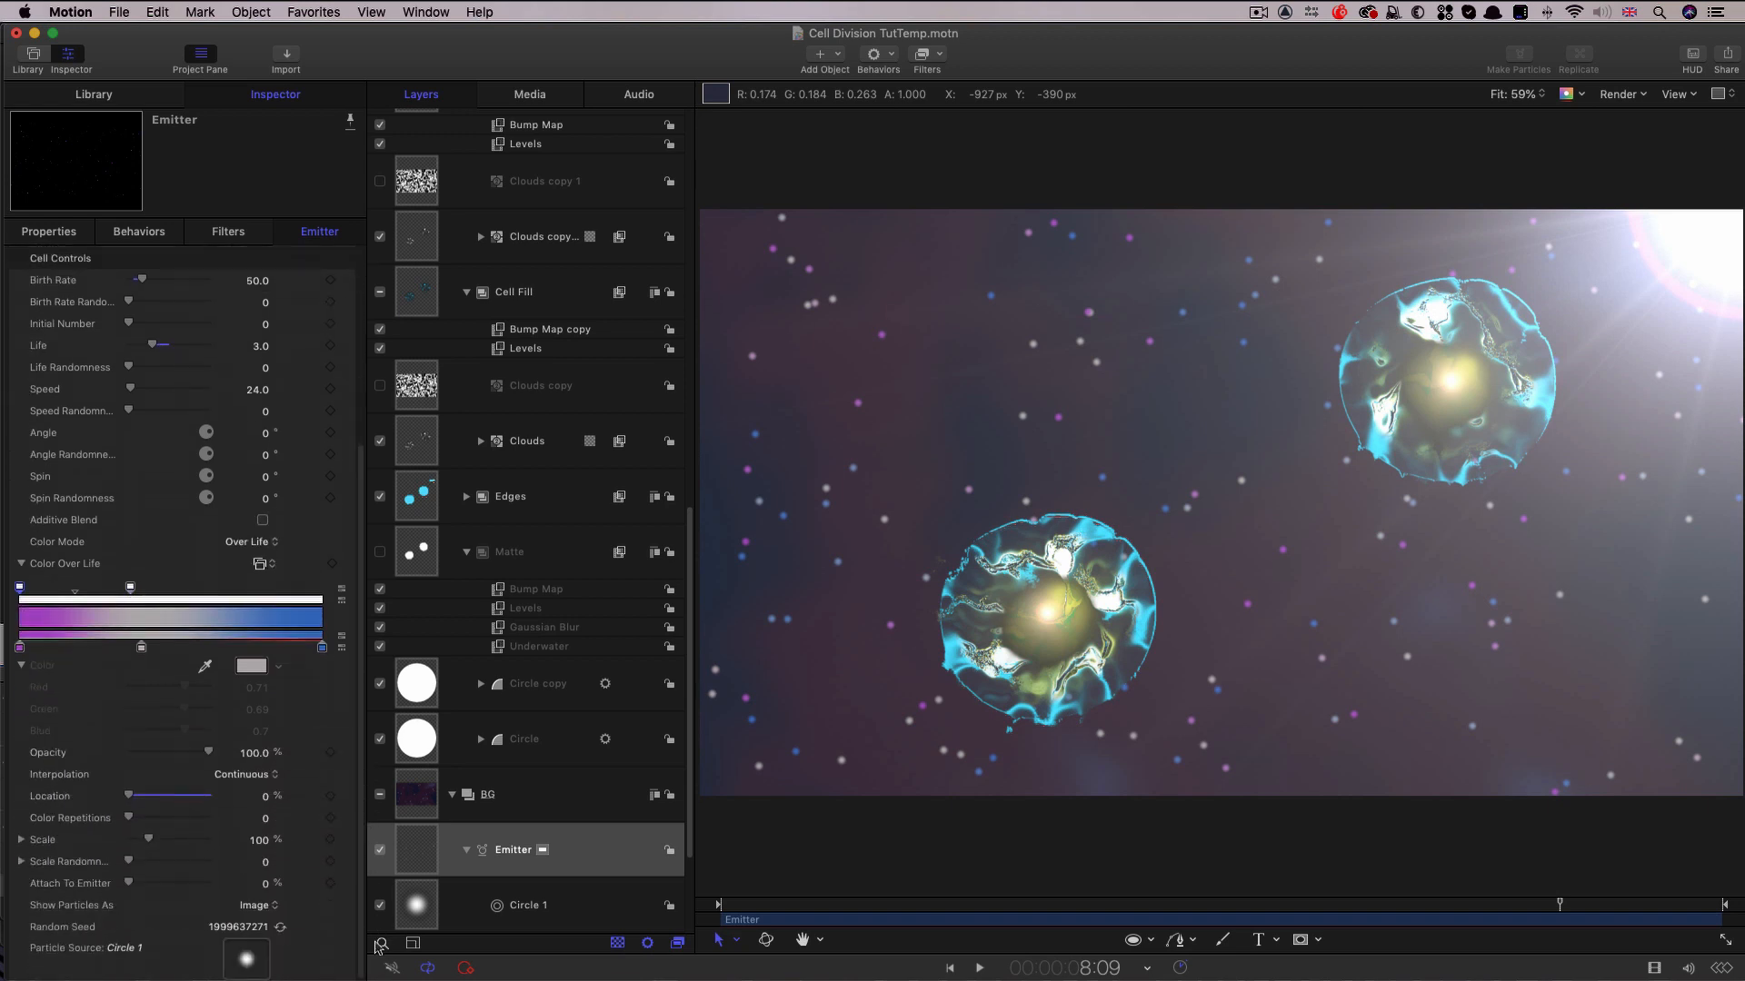
pyautogui.moveTo(209, 753); pyautogui.dragTo(84, 752)
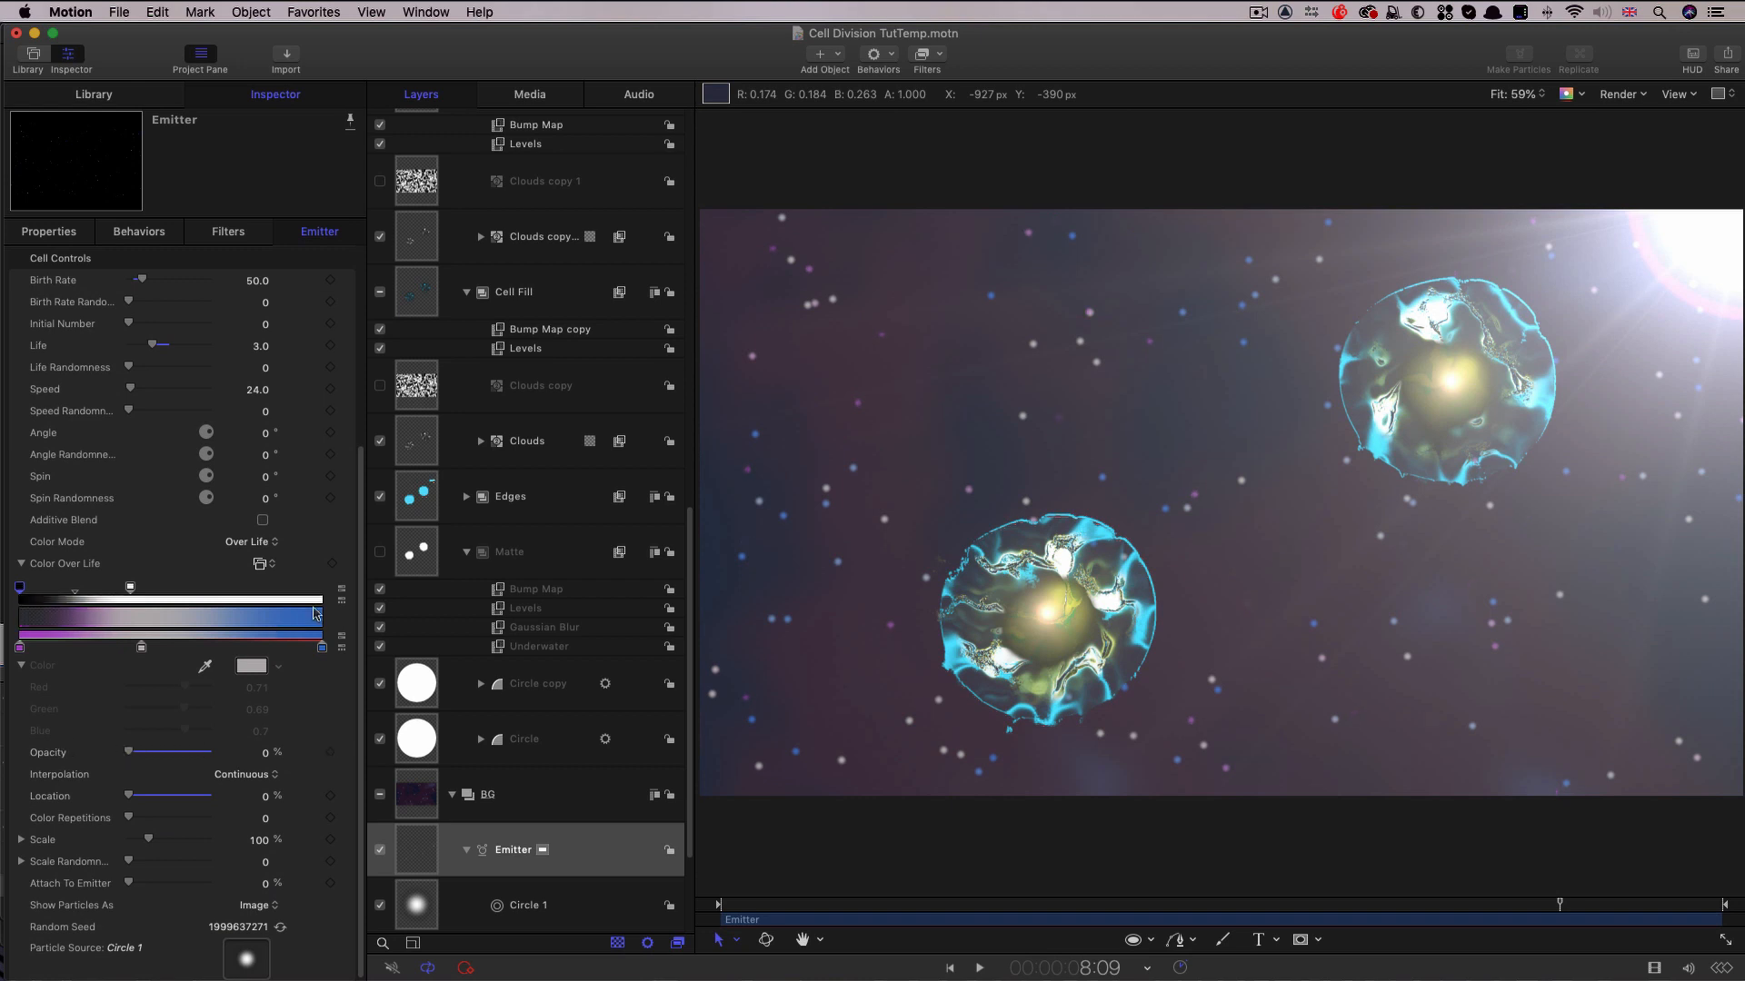
# Add an opacity tag at the gradient's end, at location 100%, and set its opacity to 0%.
pyautogui.click(310, 600)
pyautogui.moveTo(311, 589); pyautogui.dragTo(333, 588)
pyautogui.moveTo(210, 756); pyautogui.dragTo(78, 750)
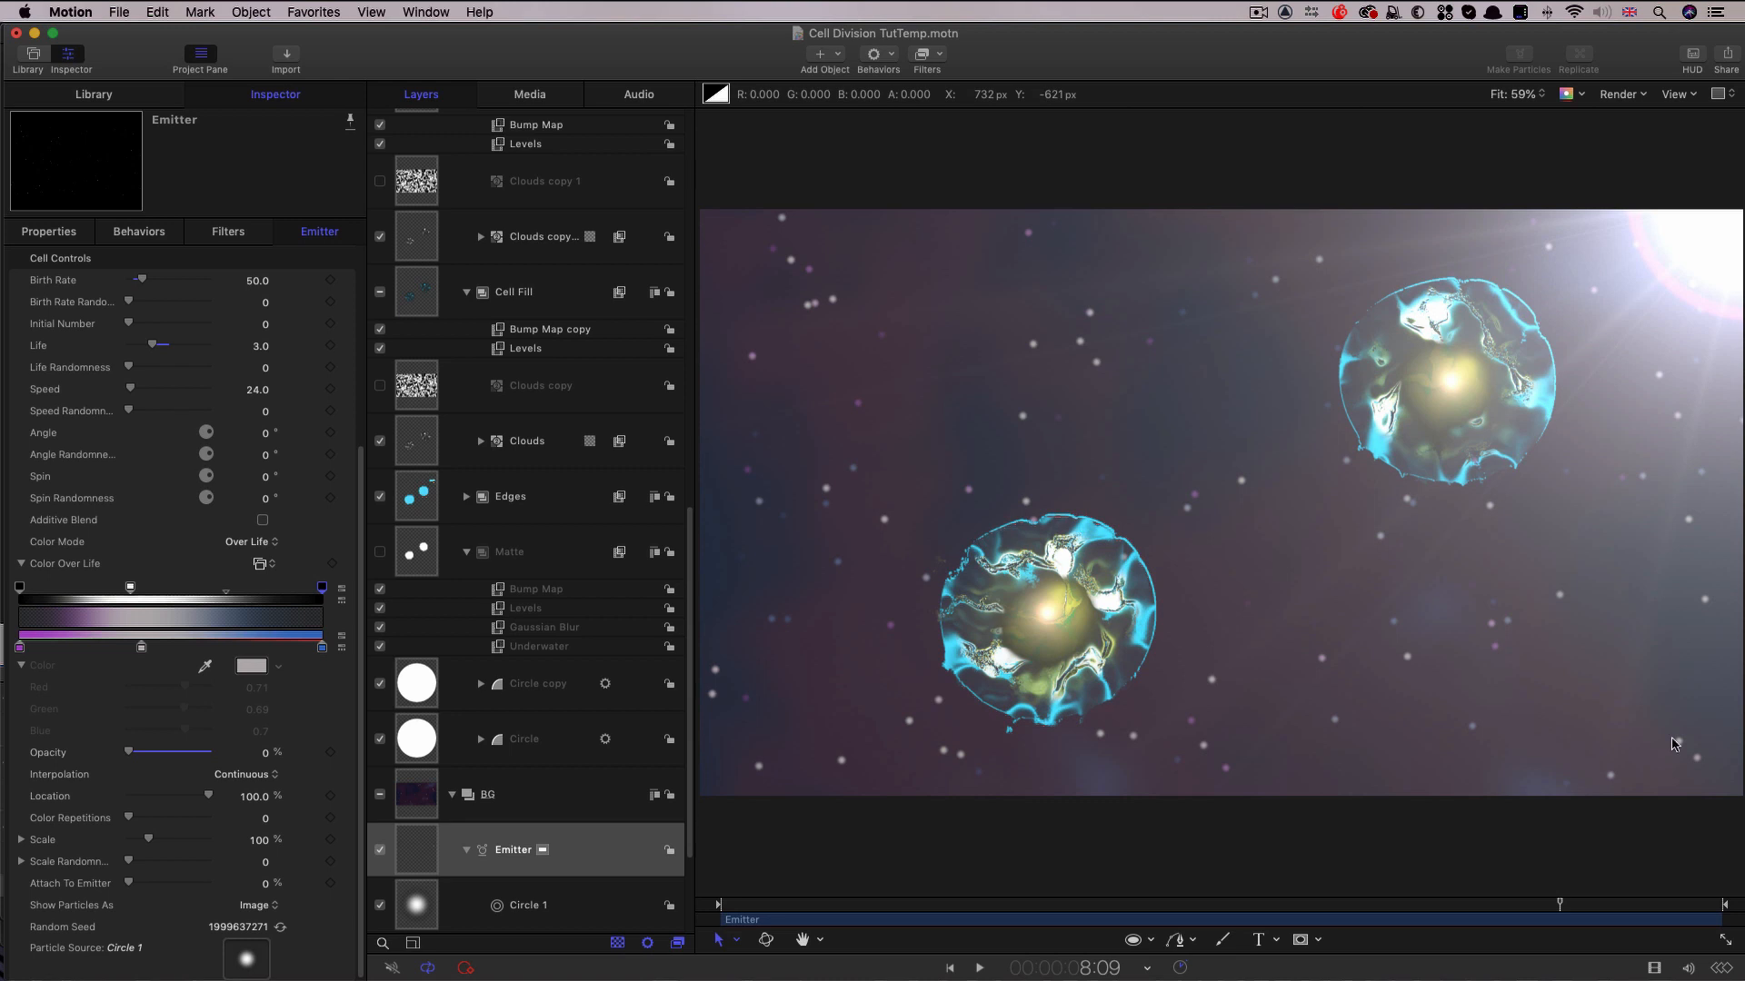
# Set the particles' scale to 30% and scale randomness to 50, and play the animation to check the dots.
pyautogui.doubleClick(257, 840)
pyautogui.write('30')
pyautogui.press('Return')
pyautogui.doubleClick(263, 864)
pyautogui.write('5')
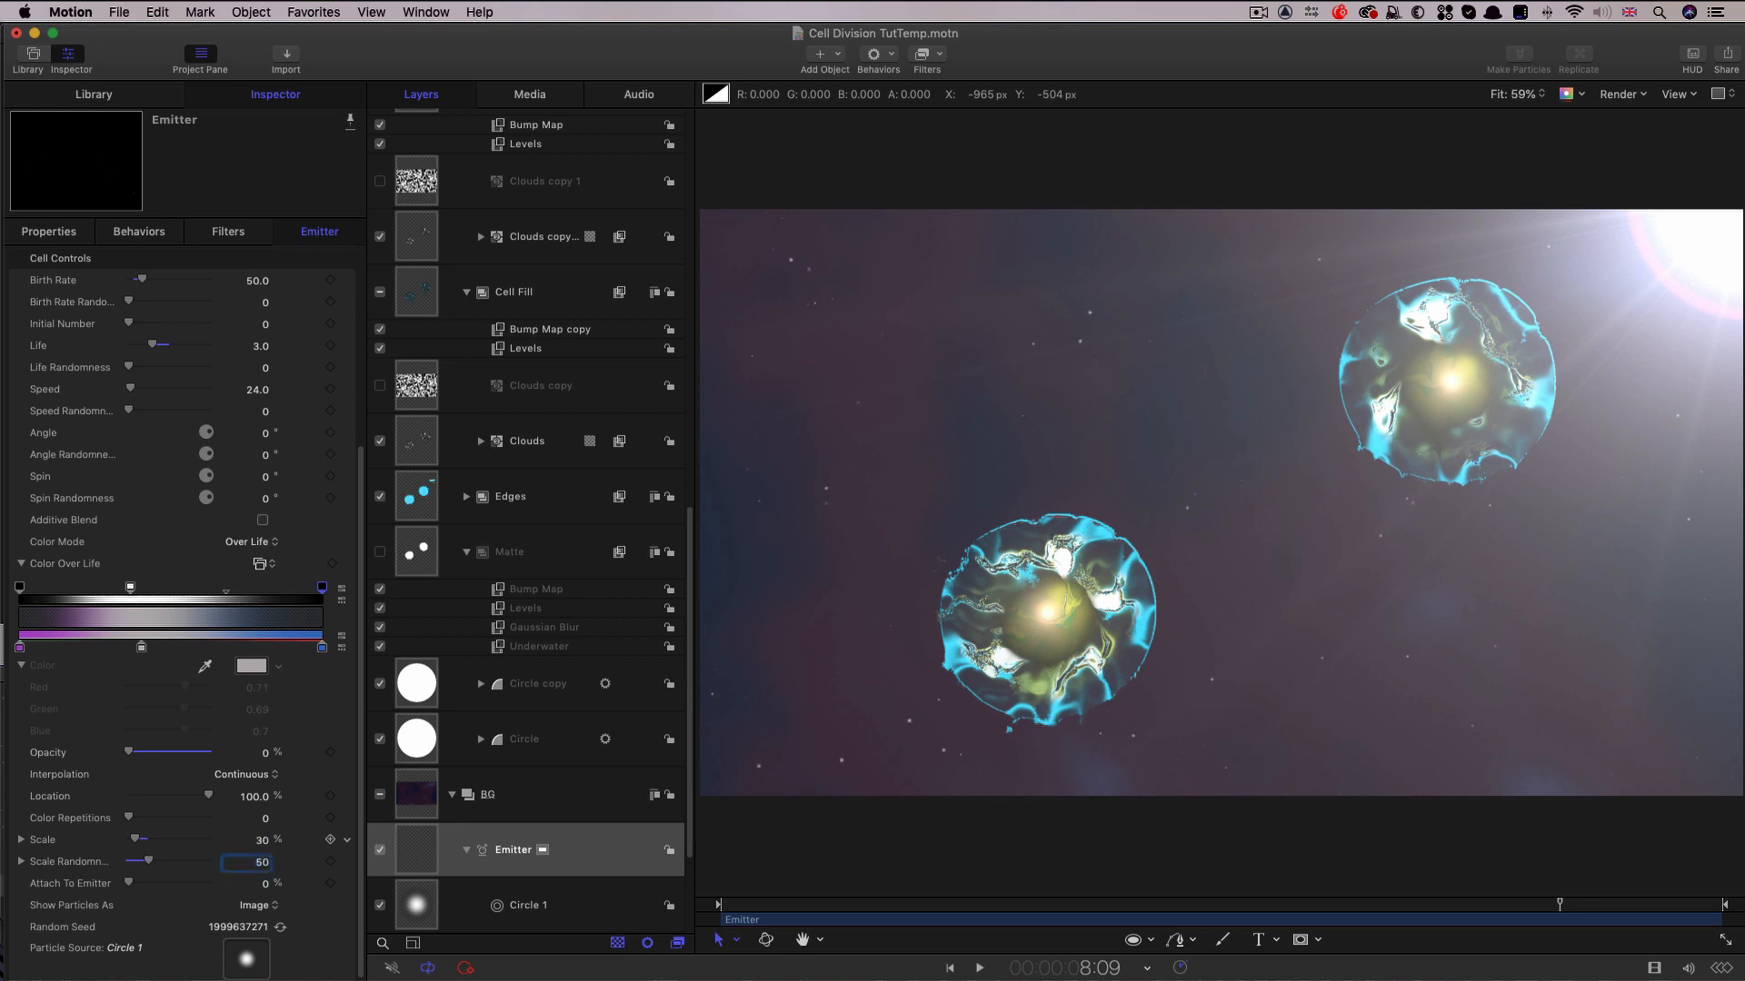
pyautogui.press('space')
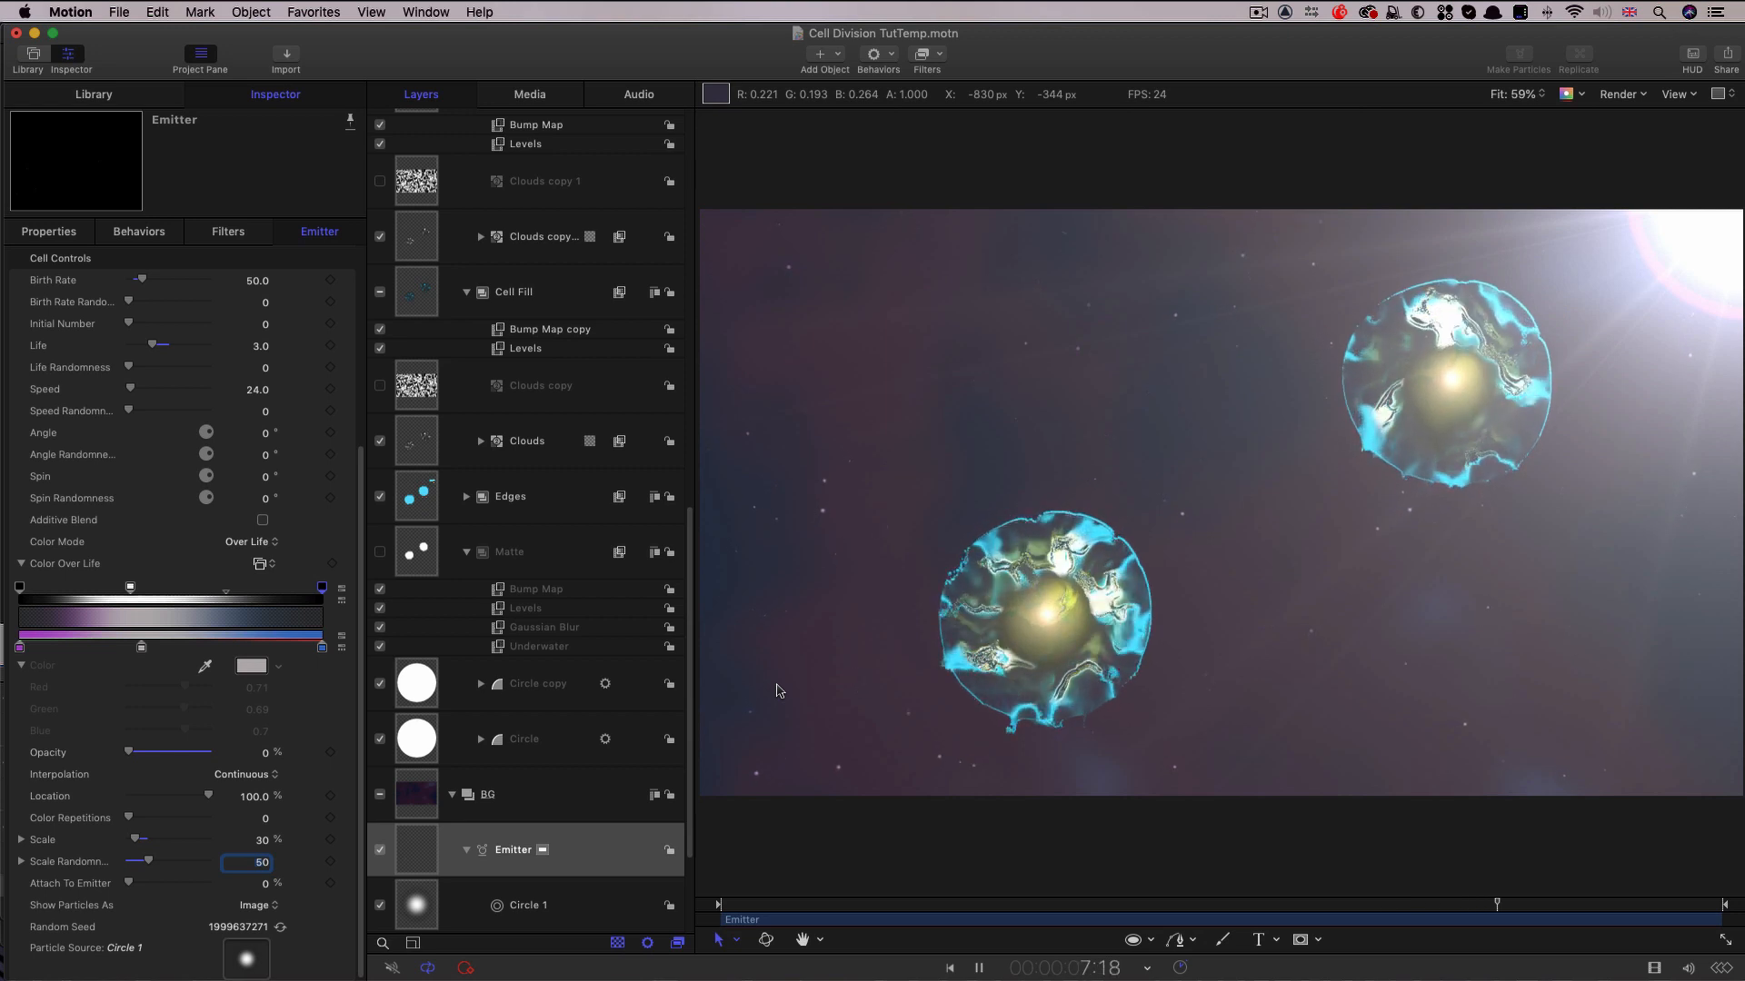
pyautogui.press('space')
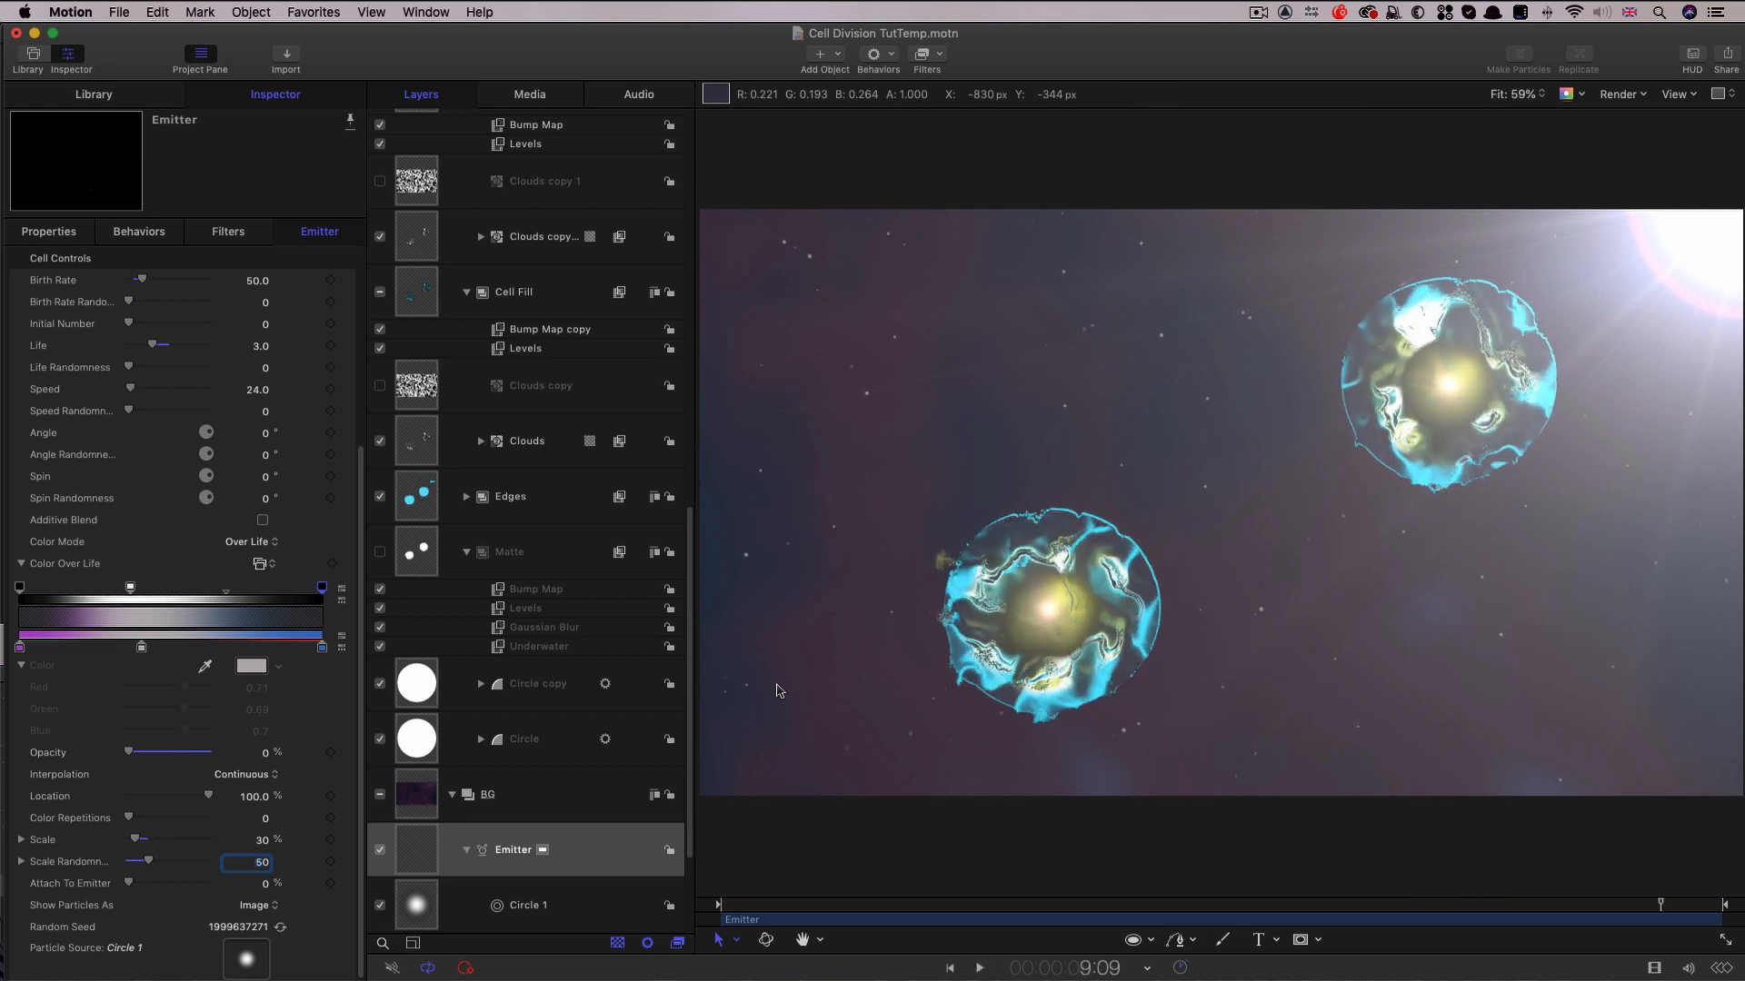